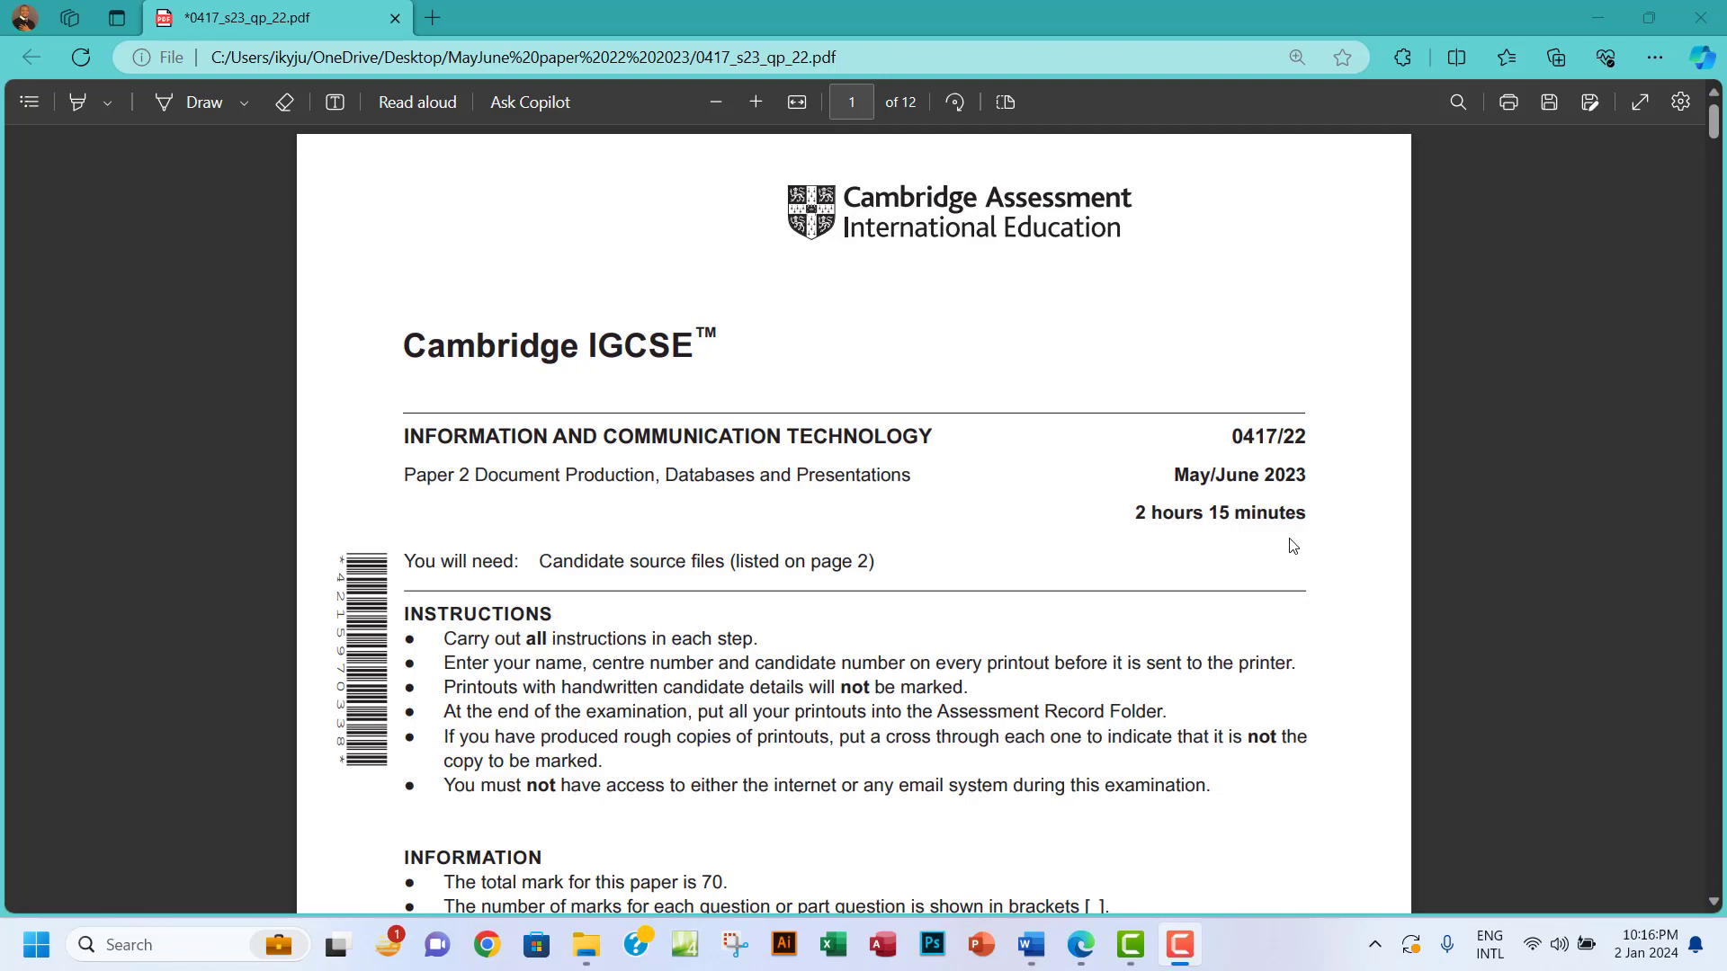
- Go to Task 4 – Presentation in the question paper and read question 22, including the source file name
drag(1713, 124, 1666, 601)
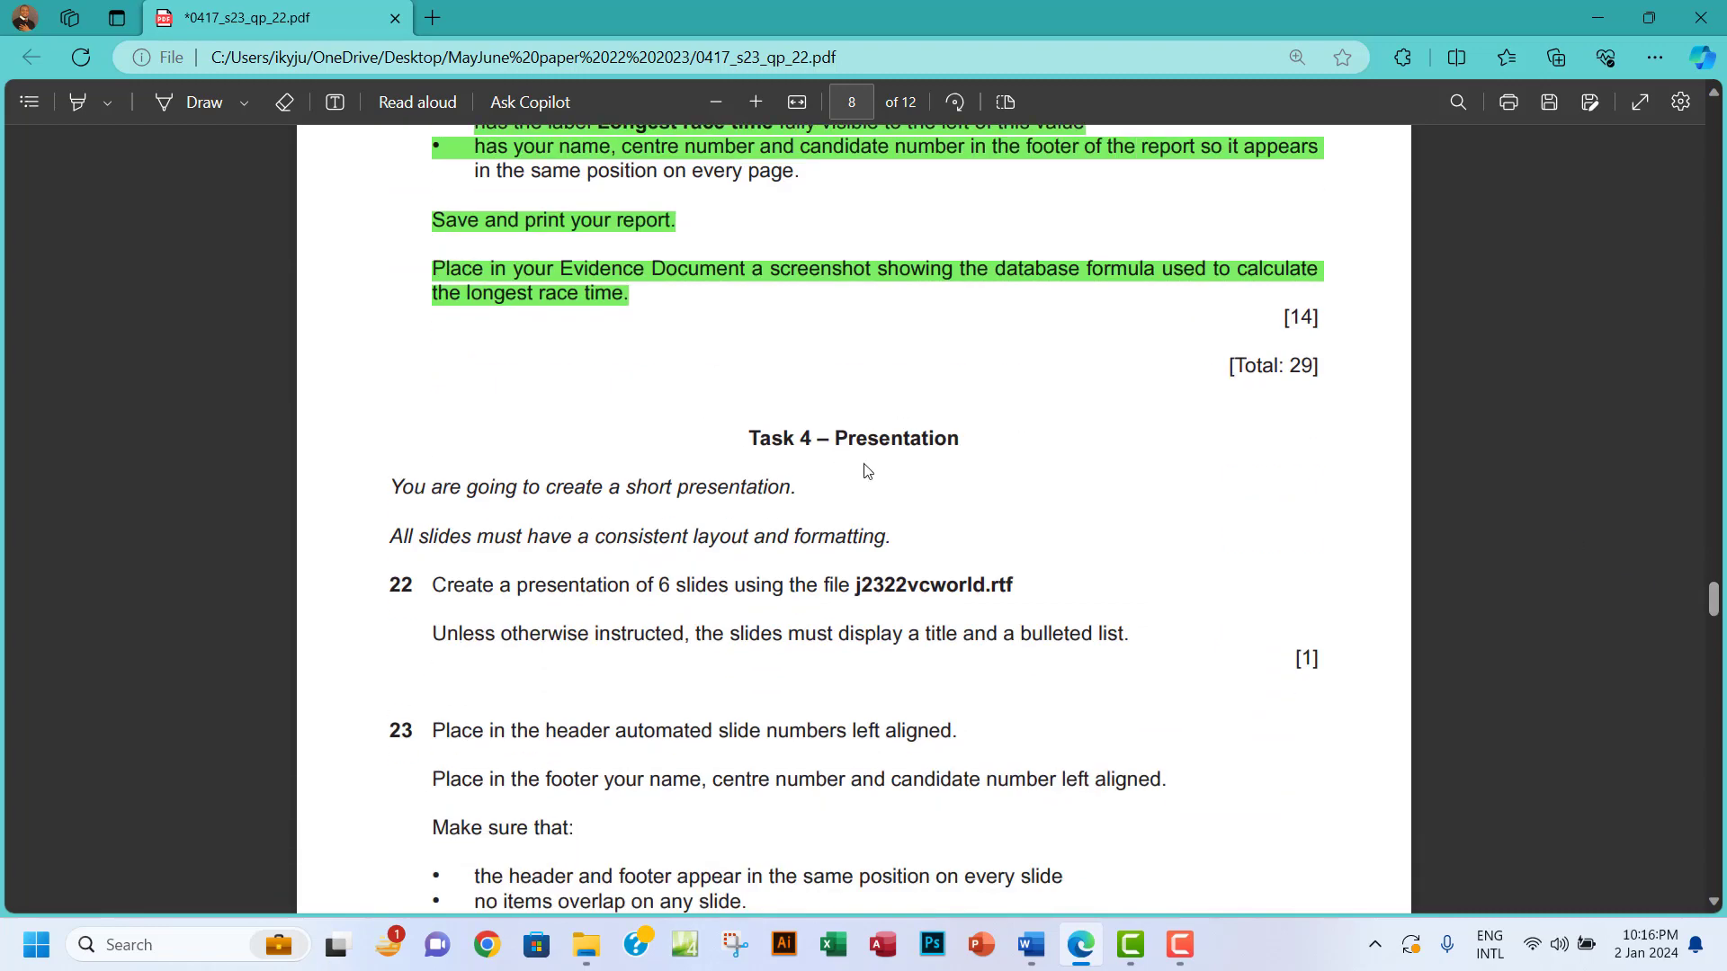
scroll(833, 419, down, 3)
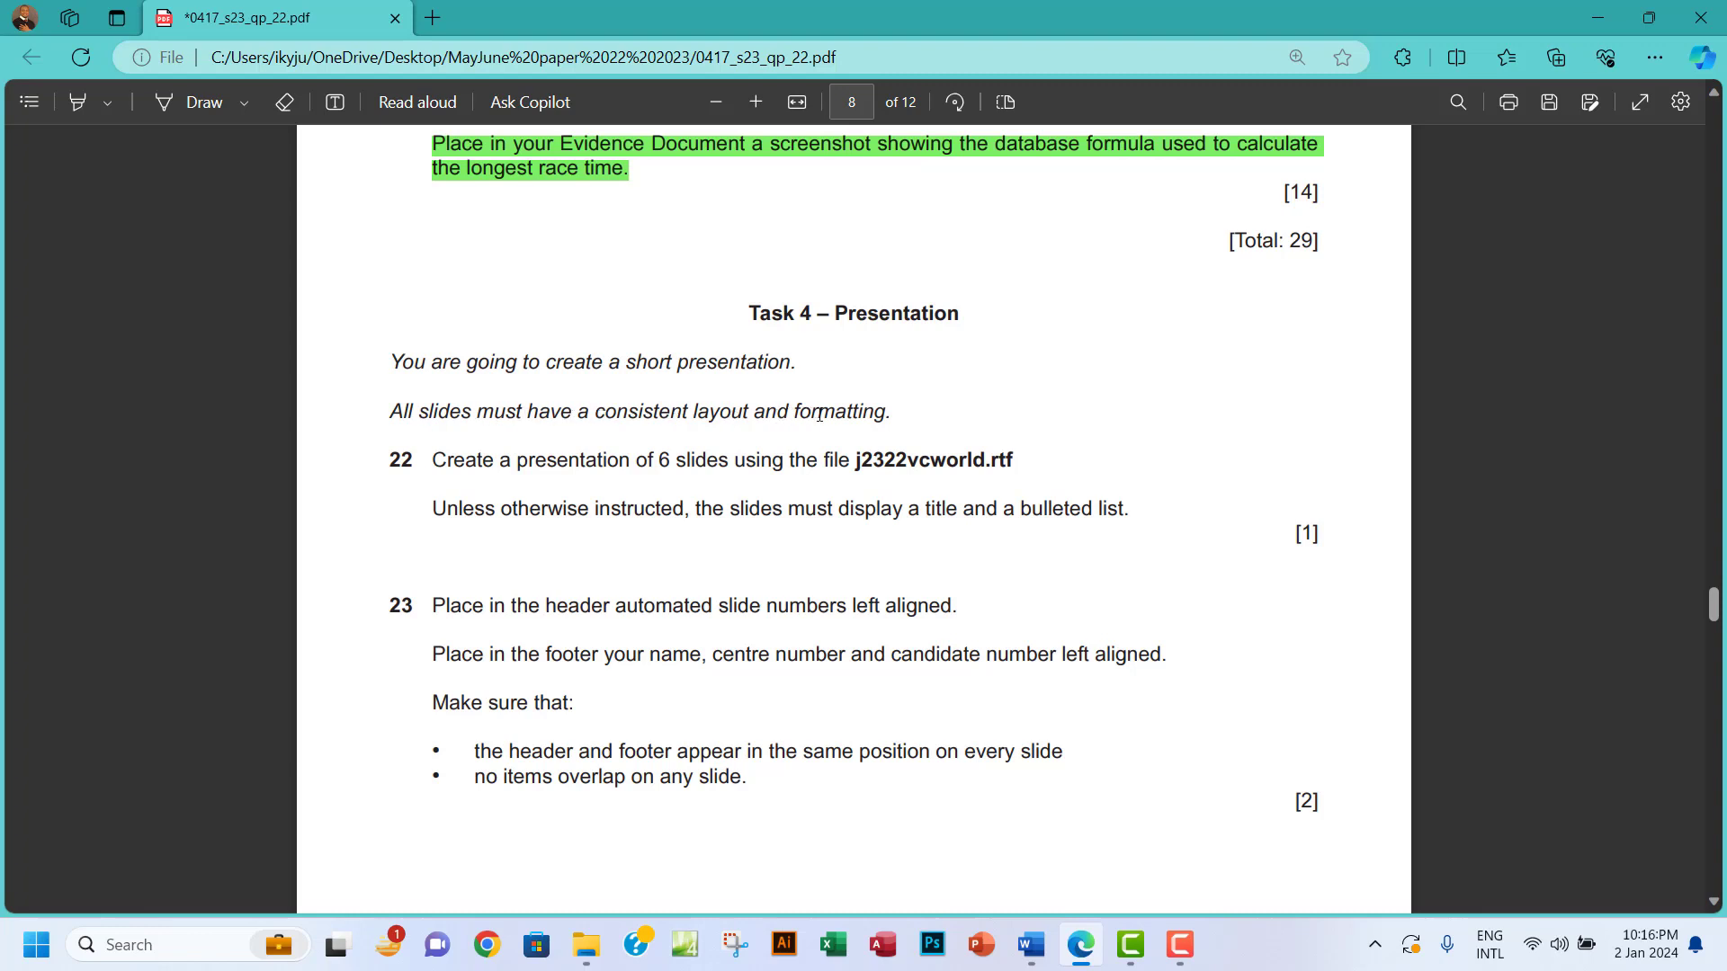
scroll(679, 464, down, 2)
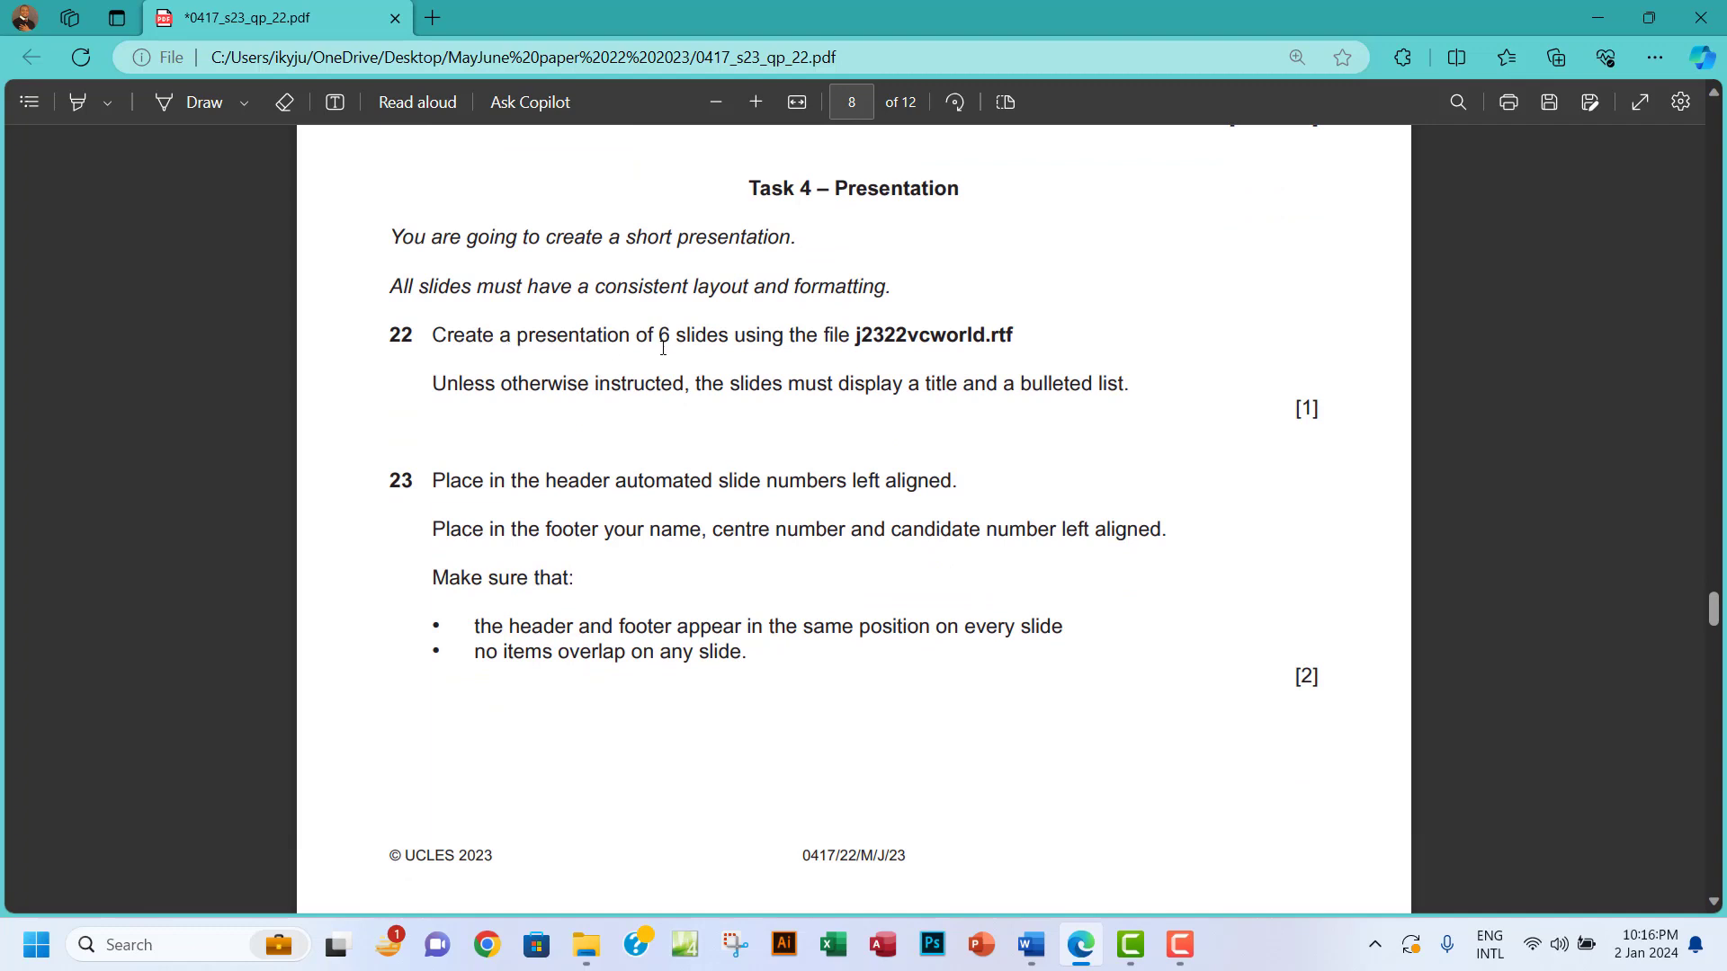
drag(855, 335, 1006, 333)
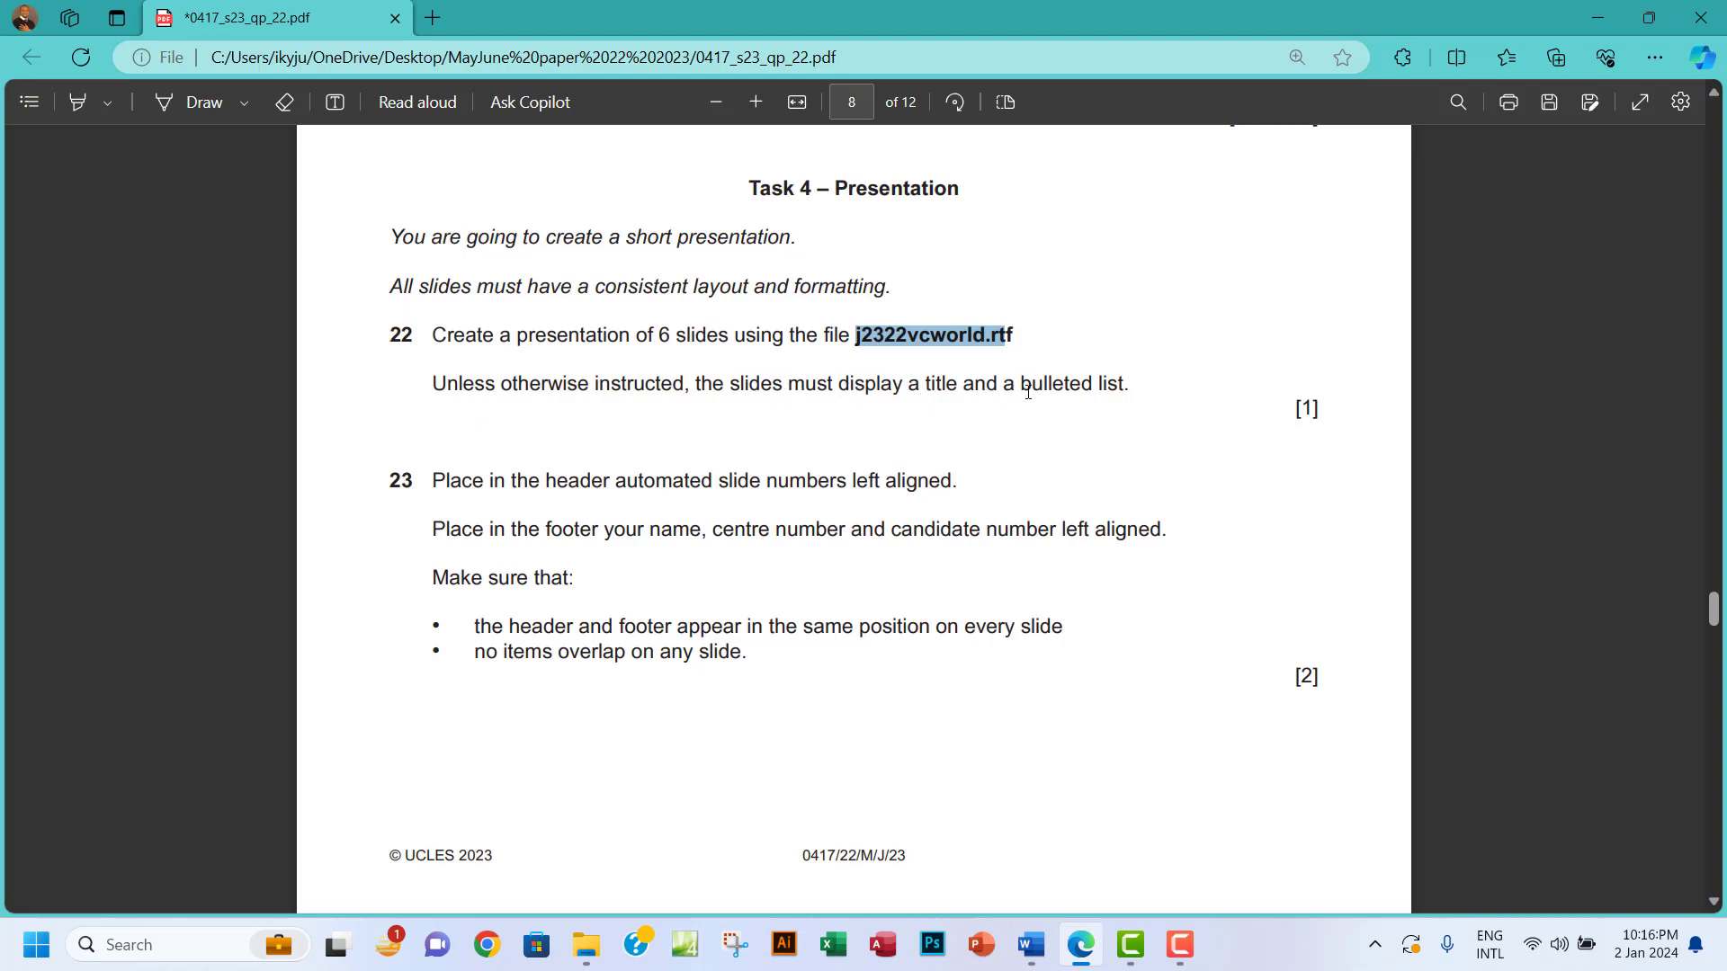
- Switch to PowerPoint and browse the Desktop to MayJune paper 22 2023 > 0417_s23_sf_22, listing all file types for opening
click(980, 944)
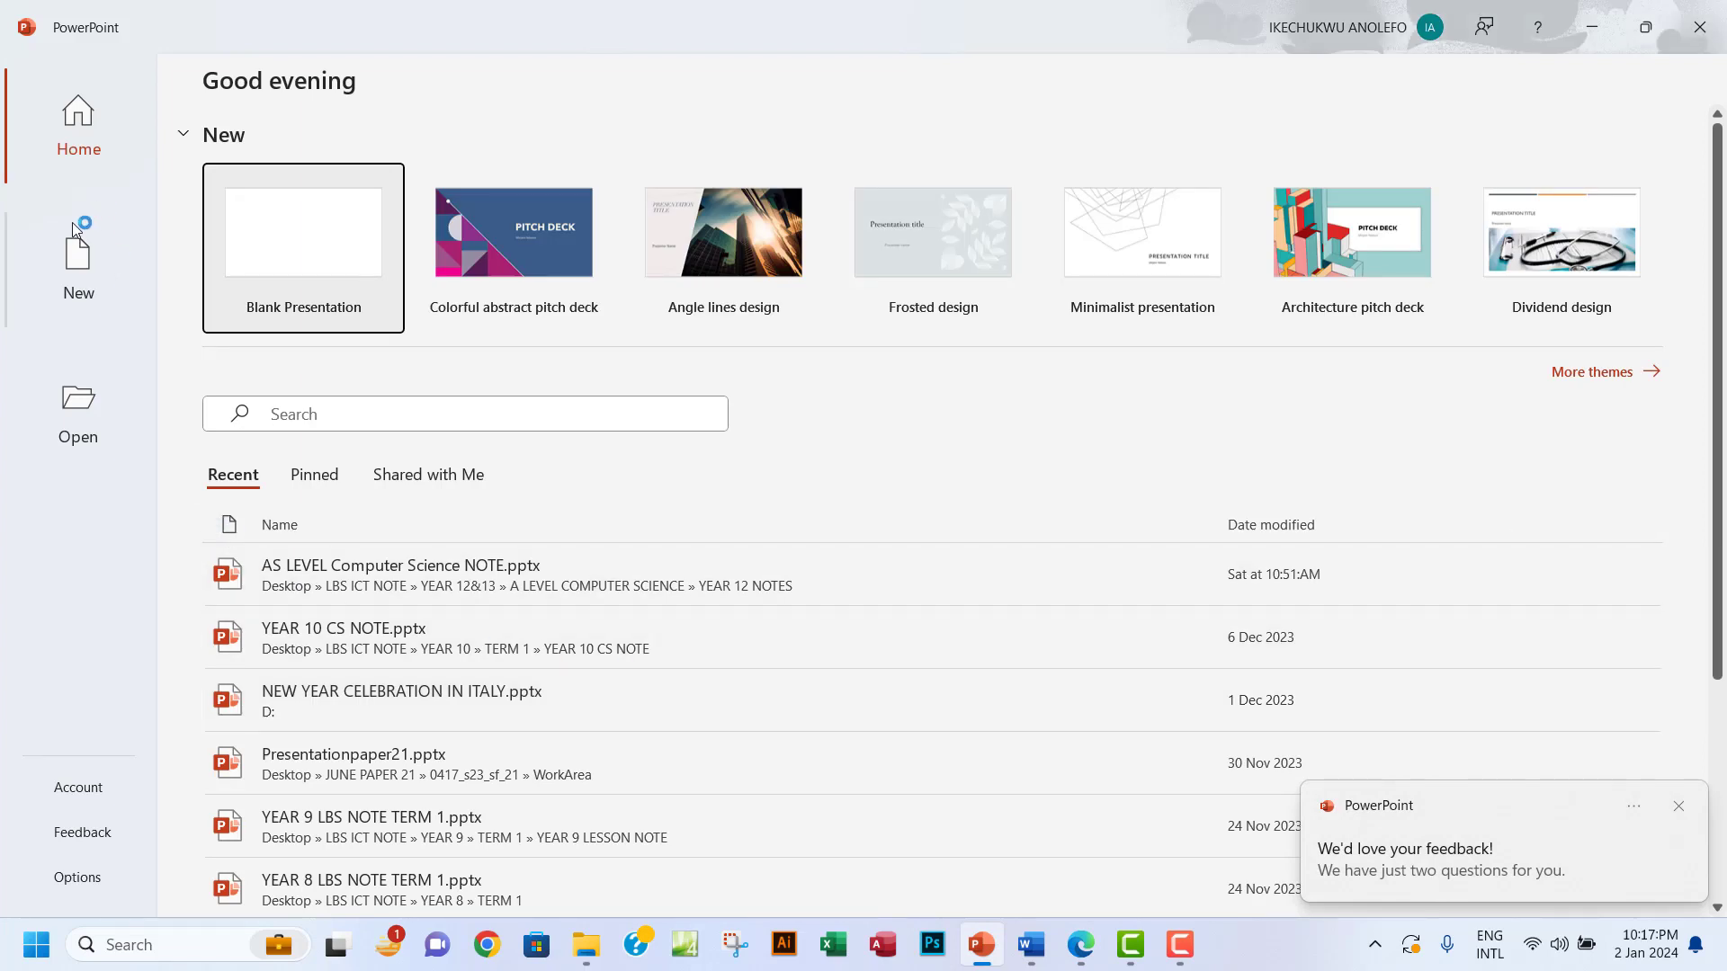
click(90, 430)
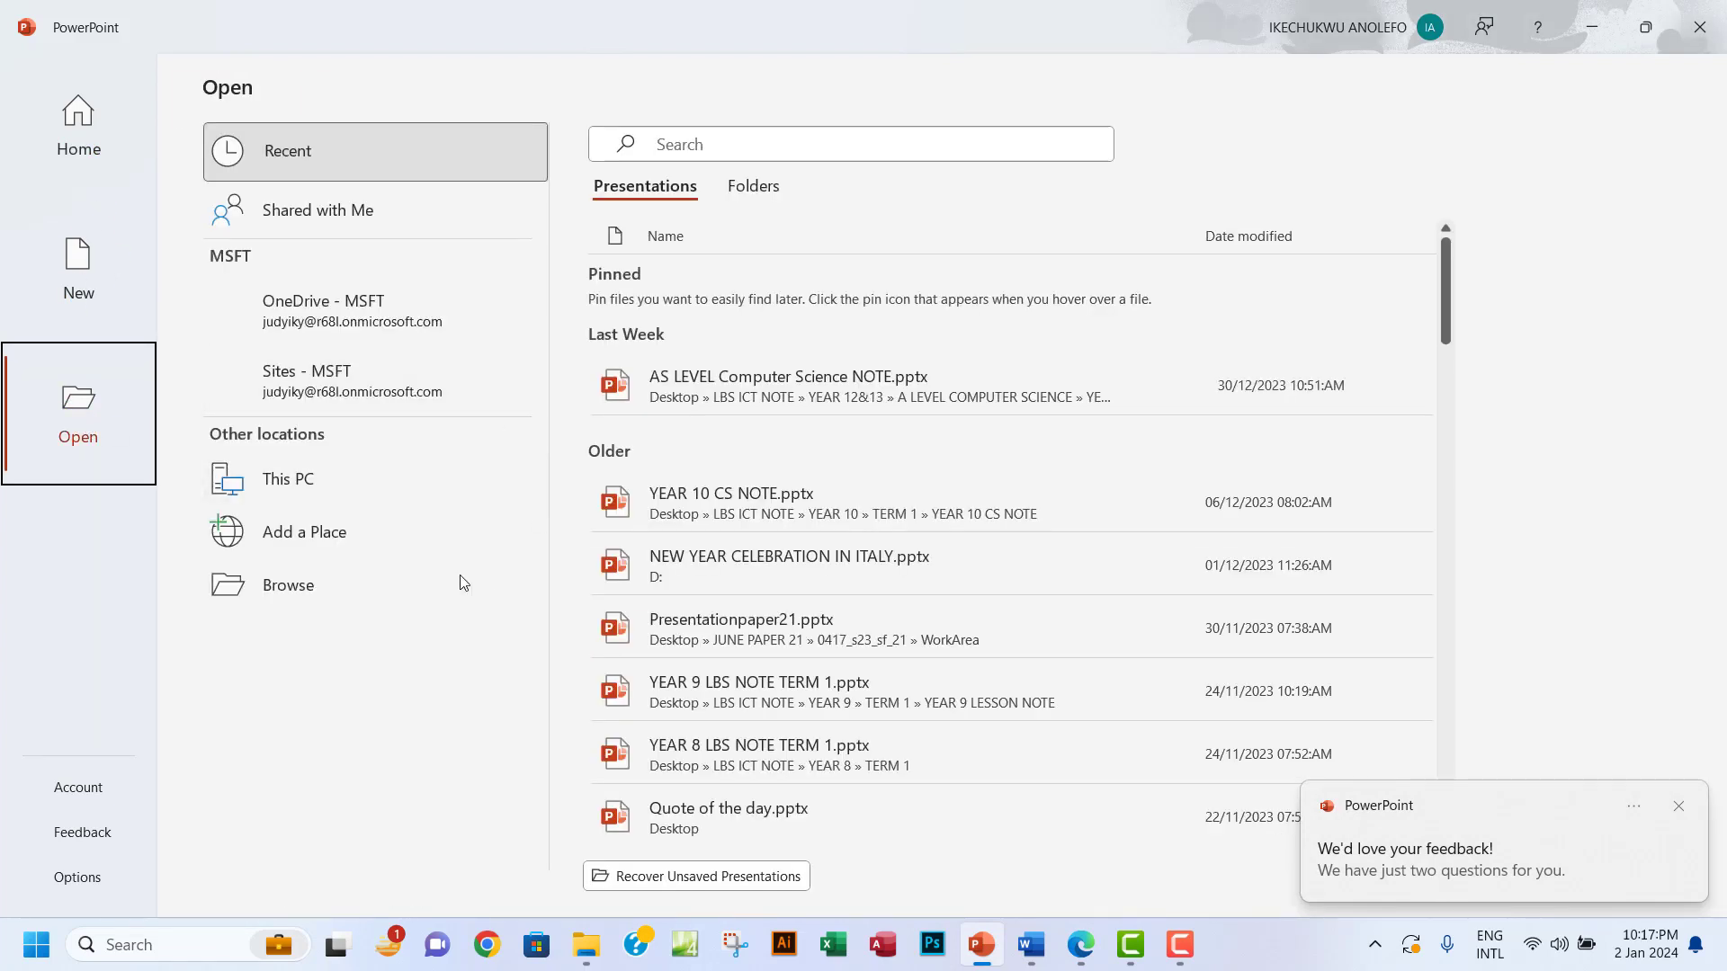
click(329, 584)
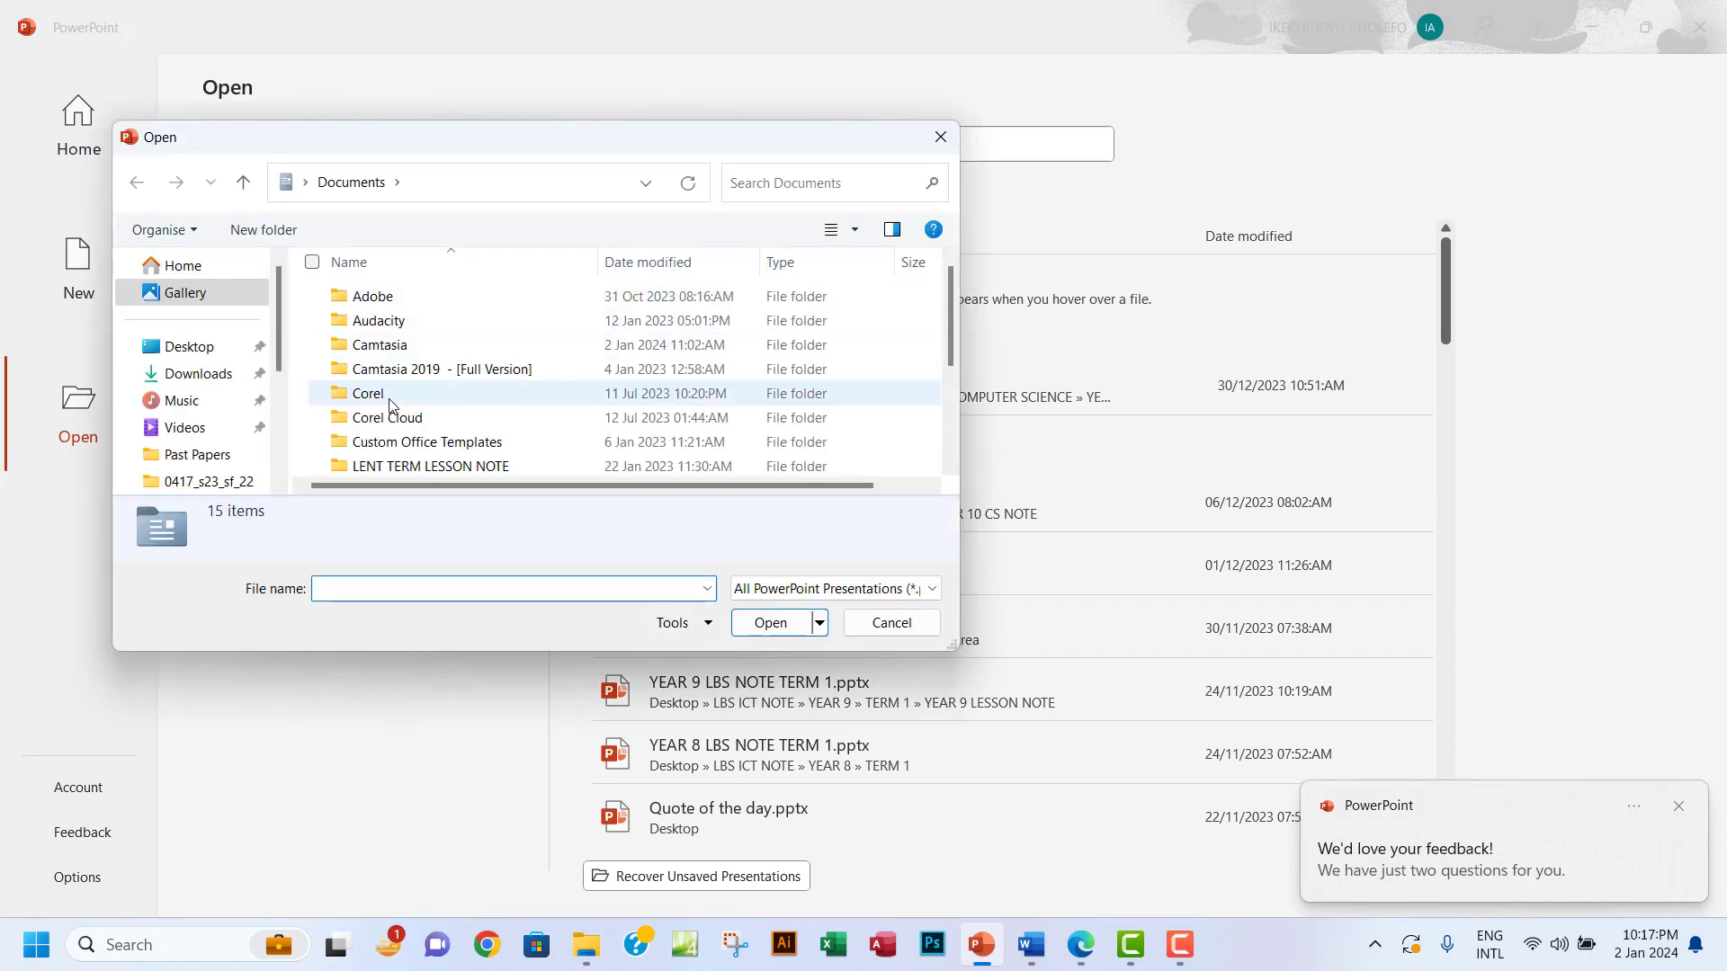
click(188, 346)
scroll(946, 326, down, 2)
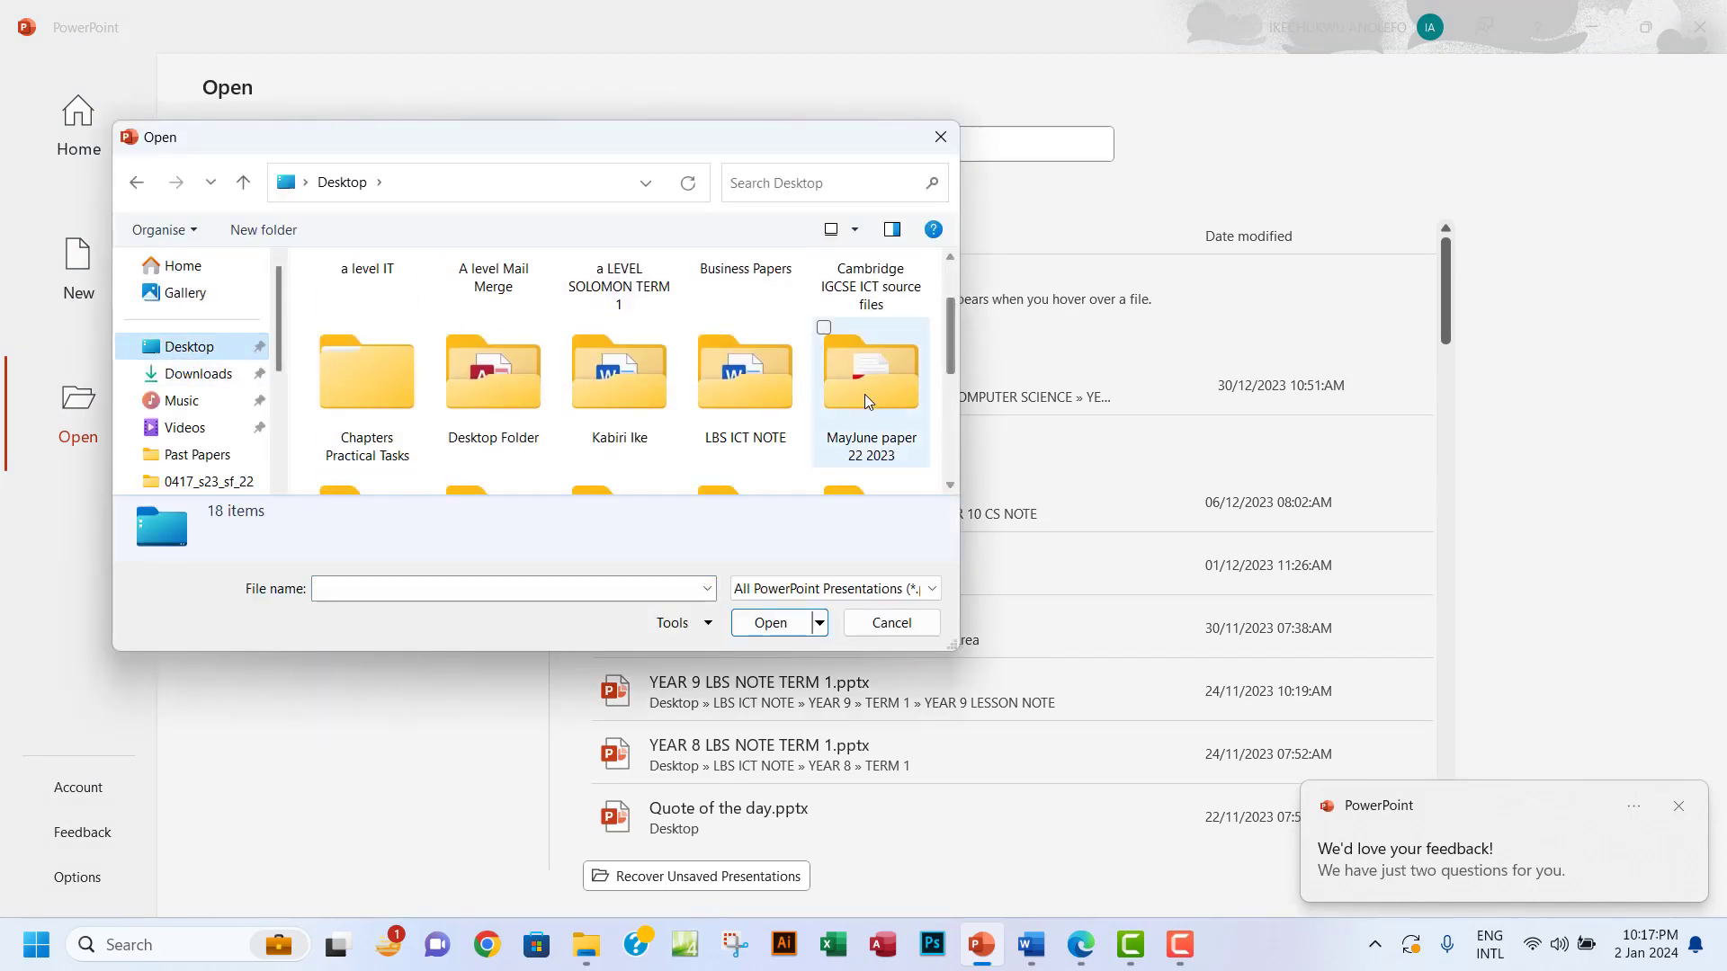
double_click(865, 394)
double_click(378, 297)
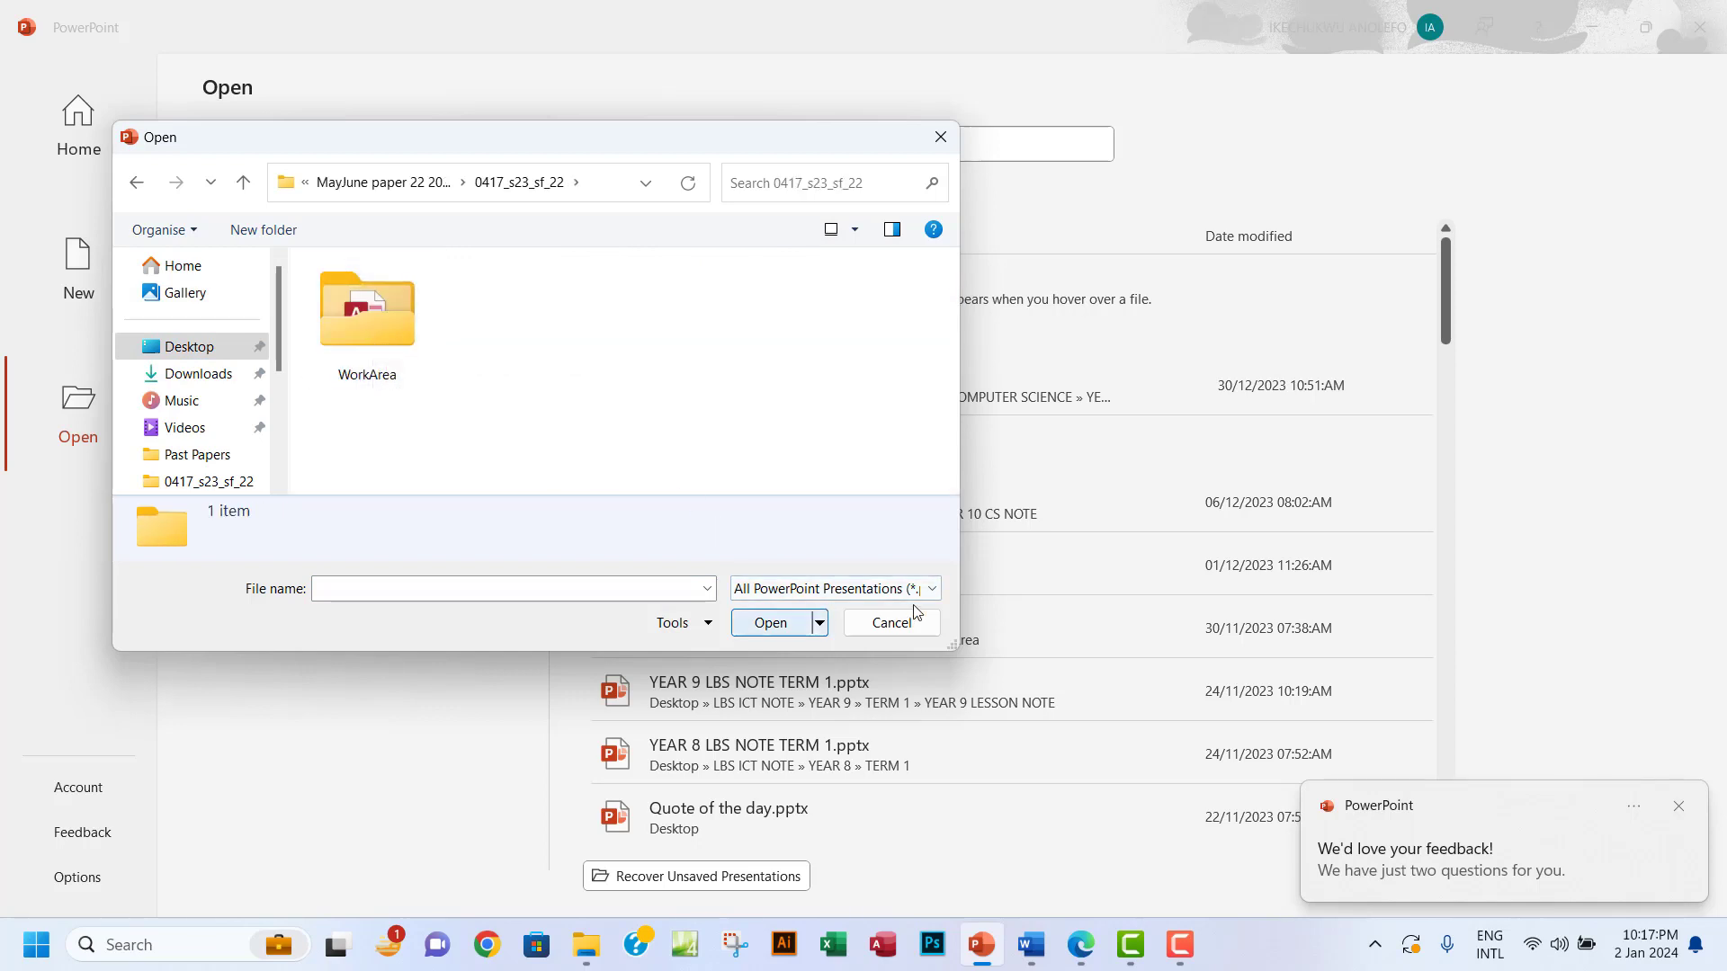
click(877, 588)
click(769, 610)
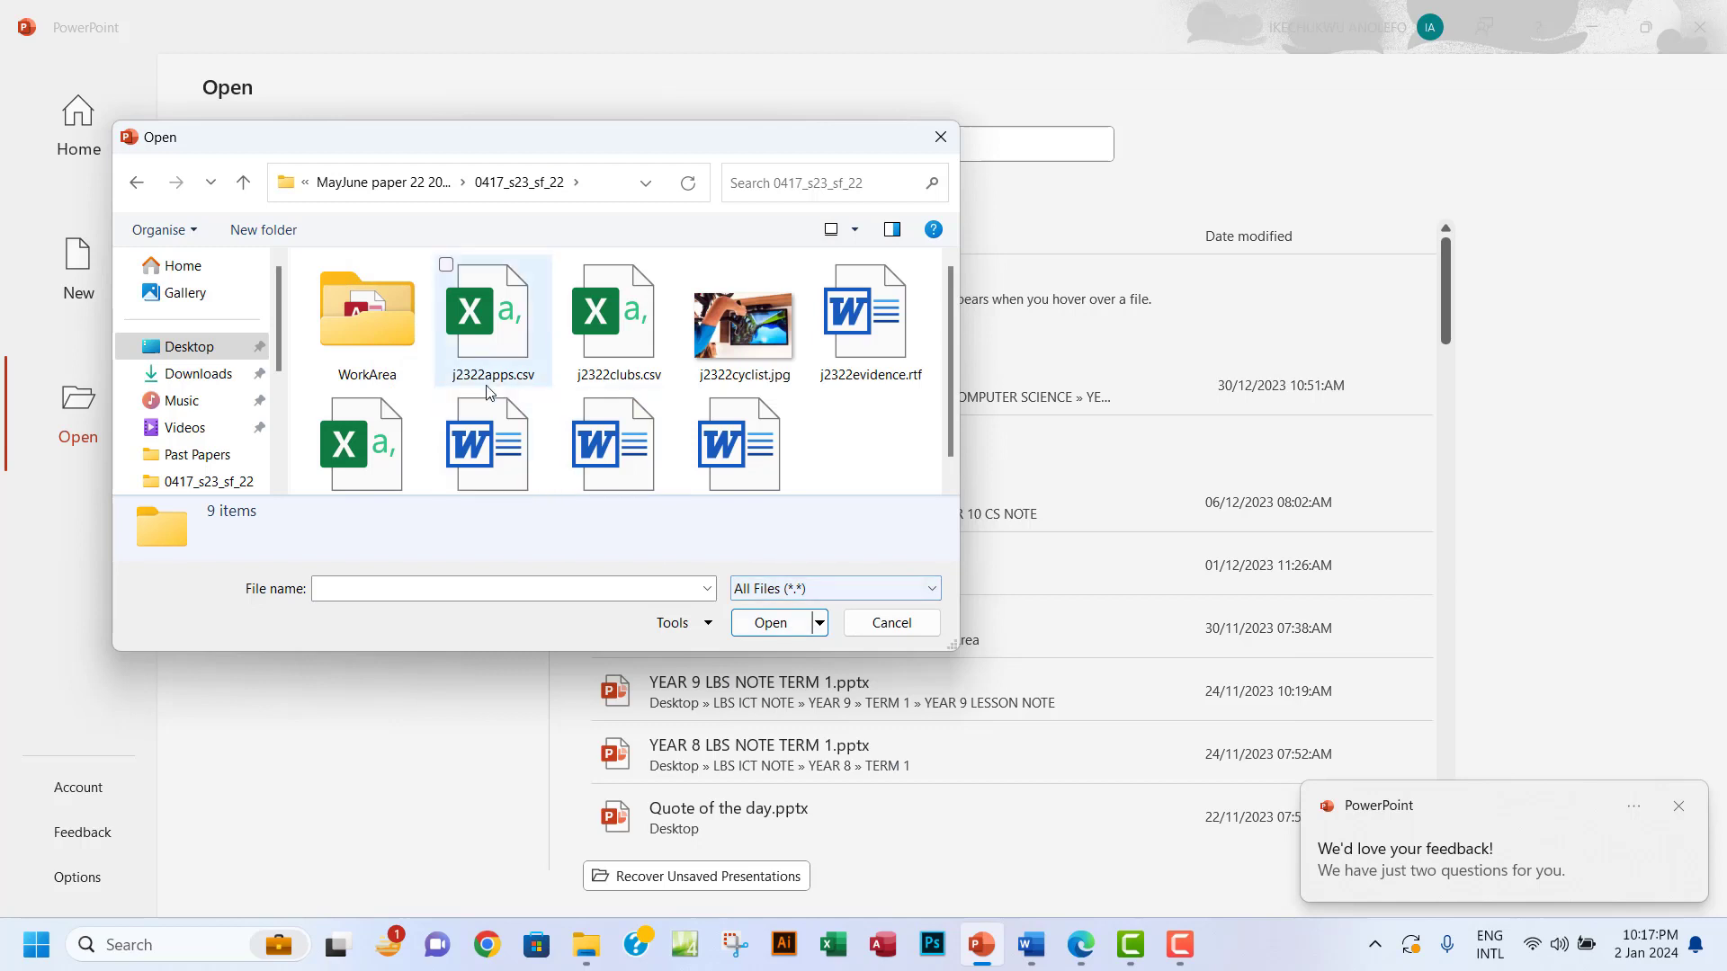
- Check the required file name in the question paper, and open j2322vcworld.rtf as a presentation
scroll(795, 393, down, 1)
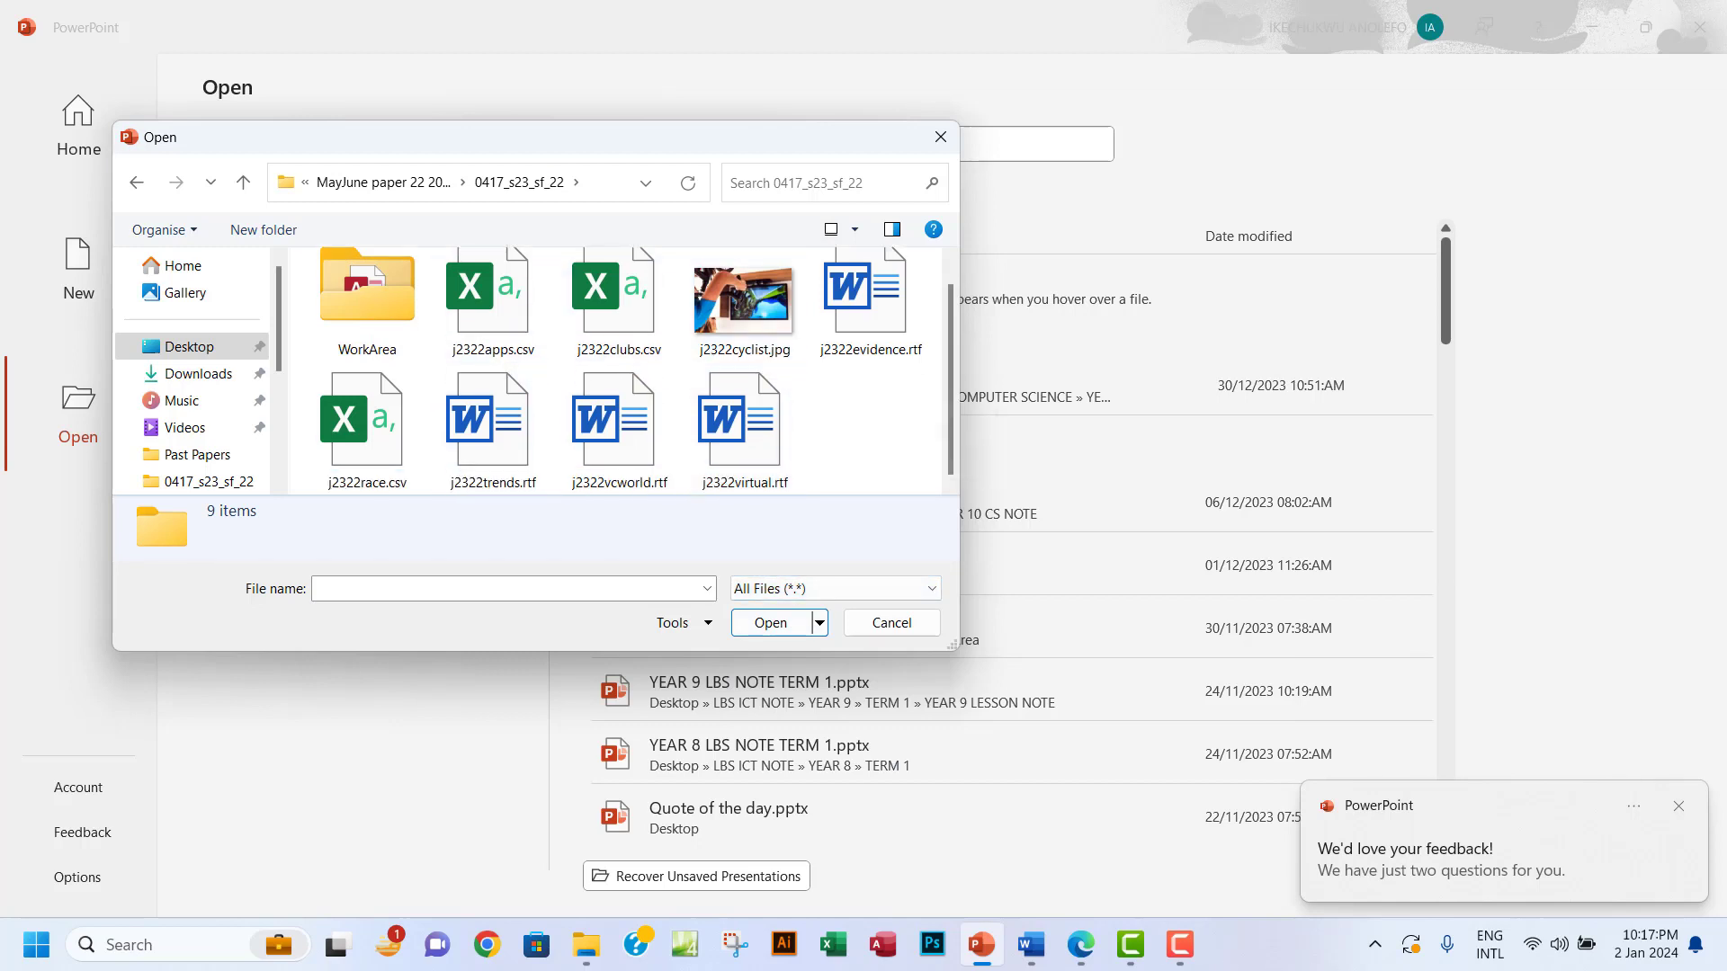
click(1081, 944)
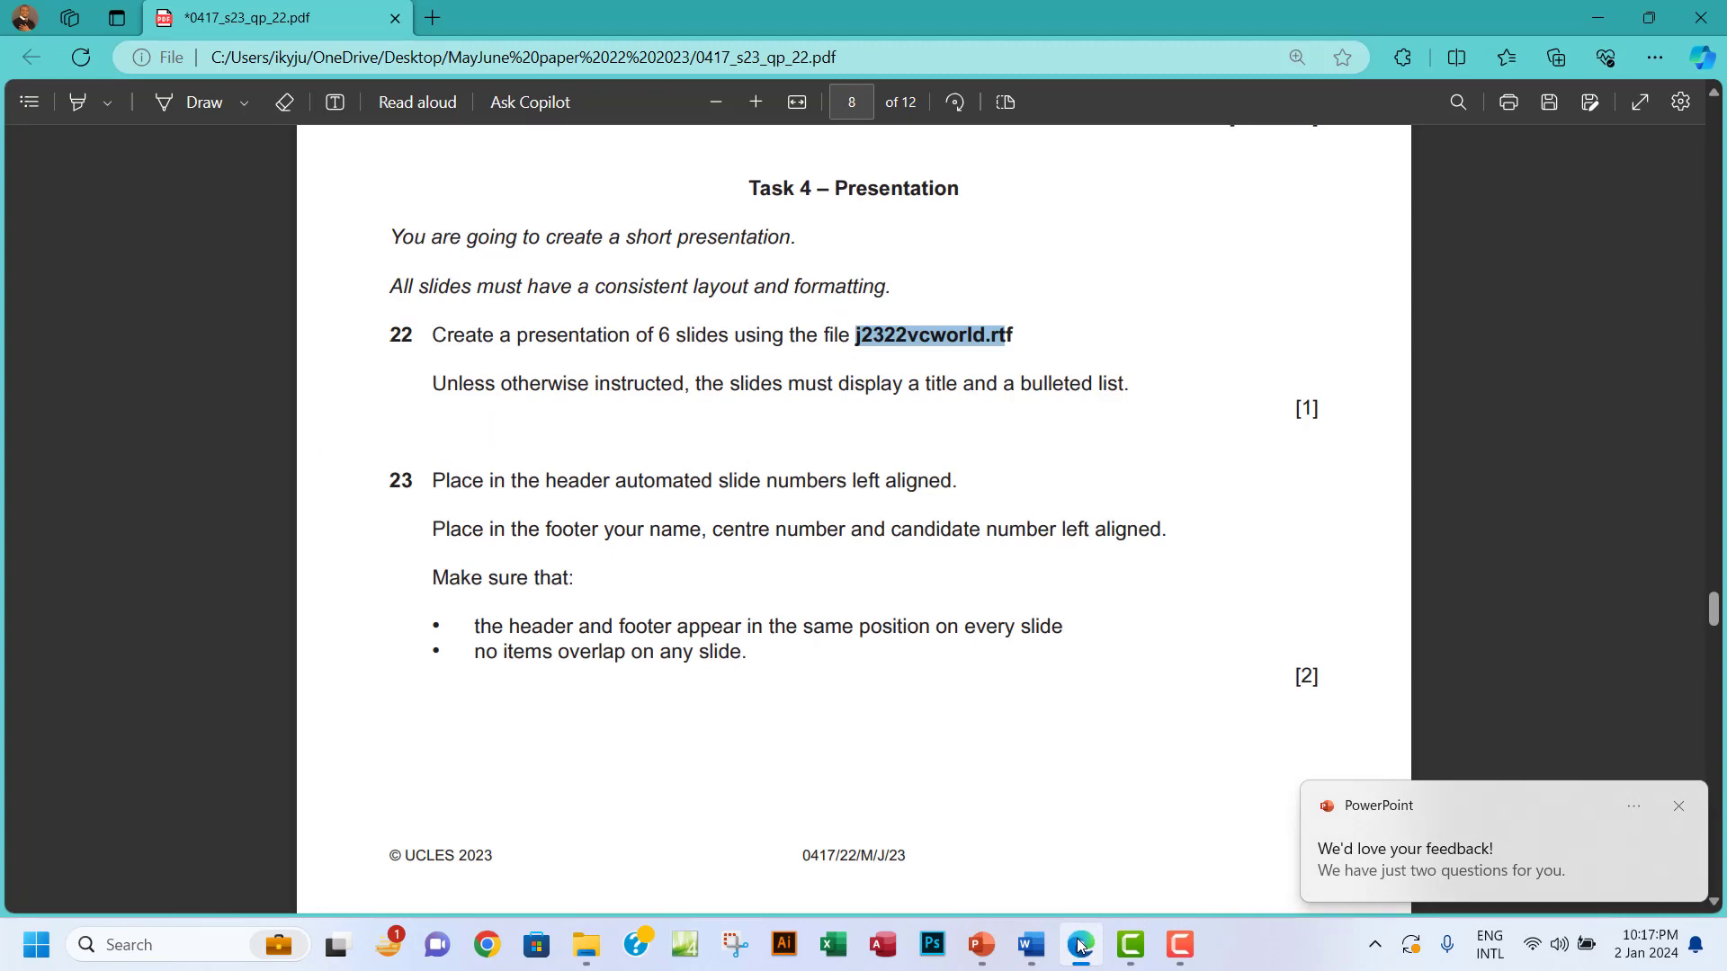
click(1081, 944)
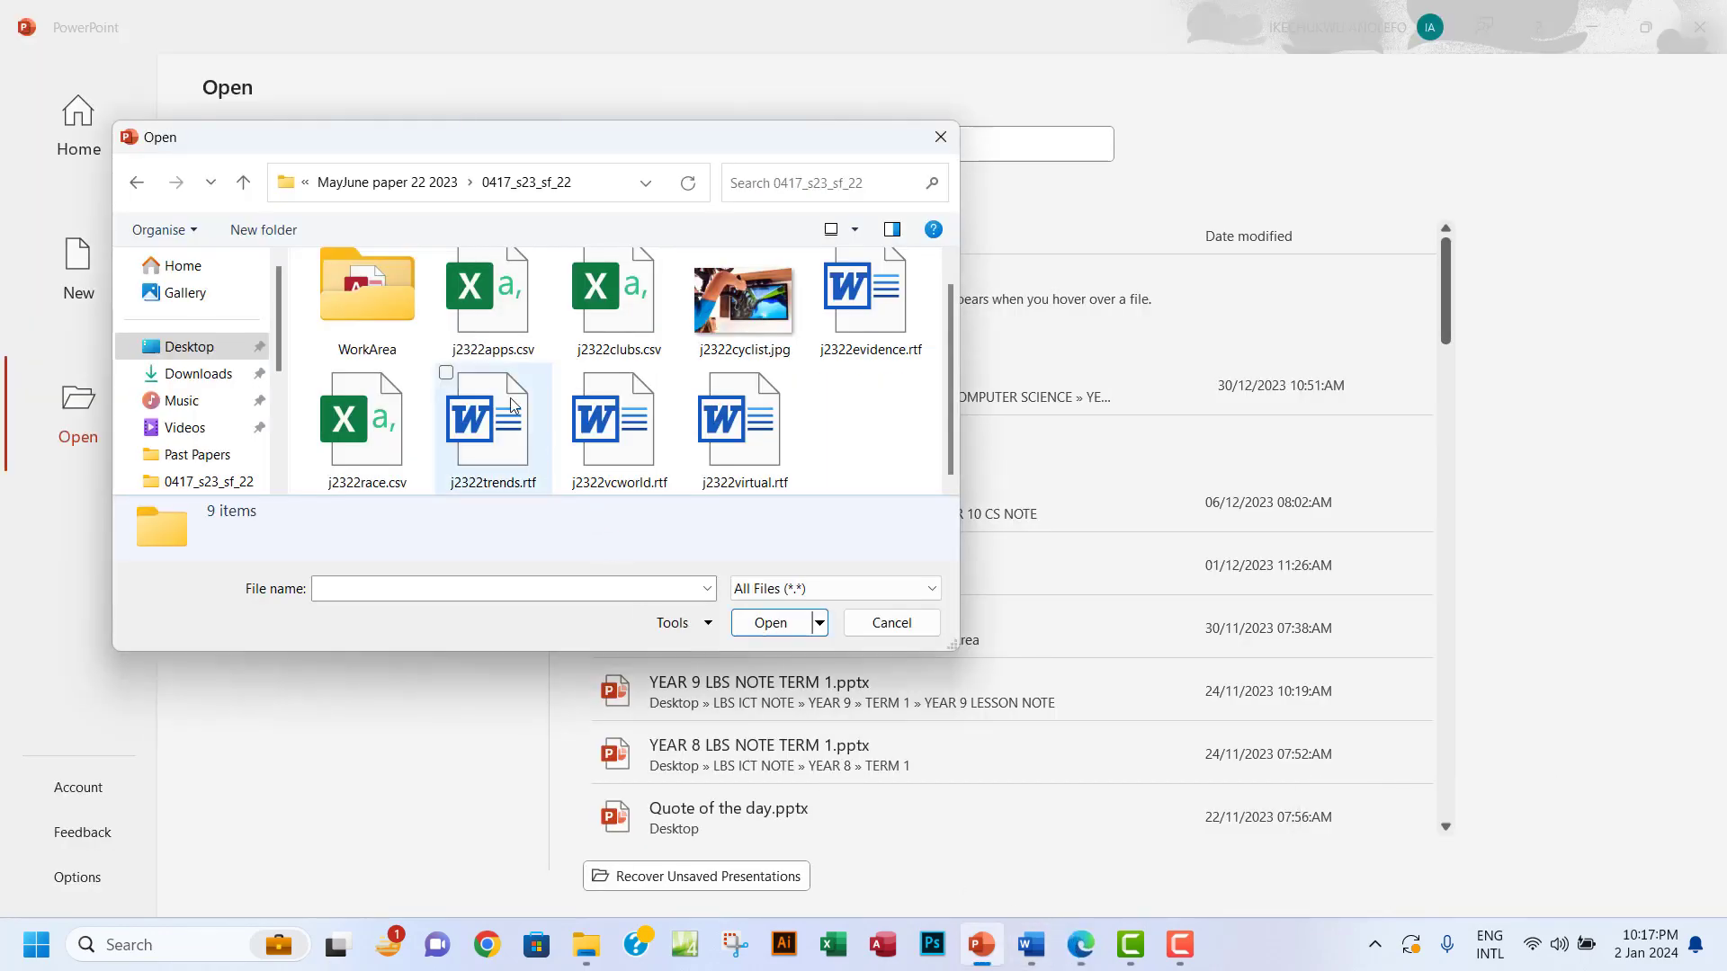
click(620, 423)
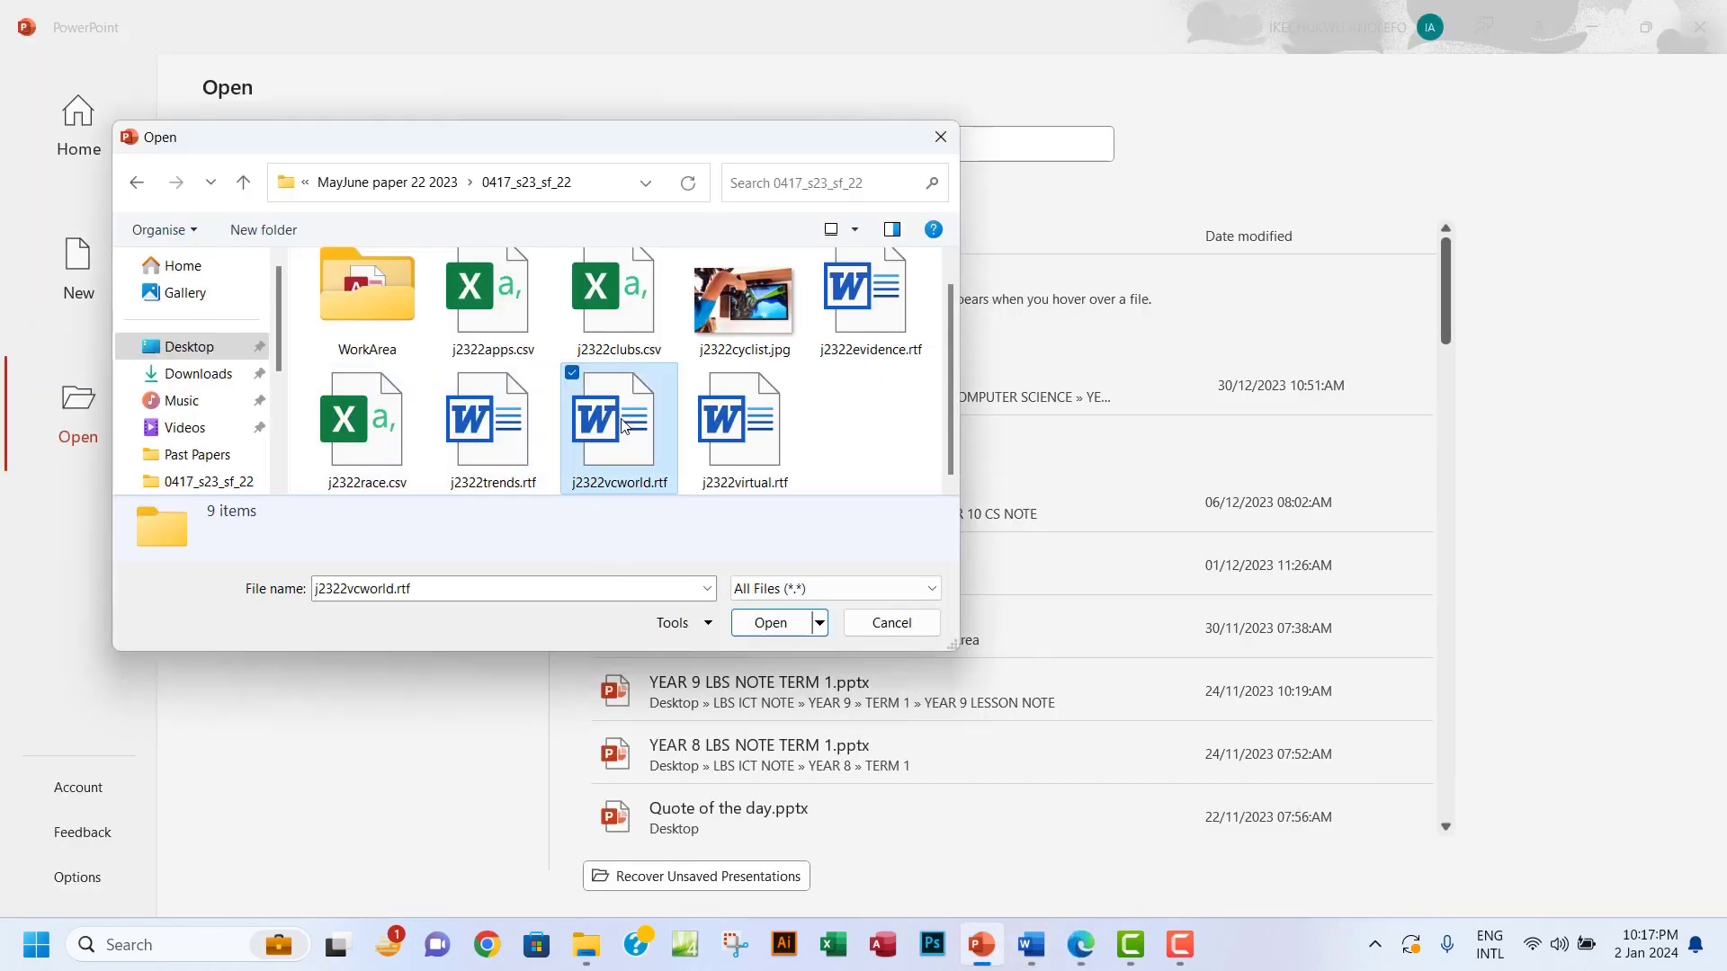
click(771, 622)
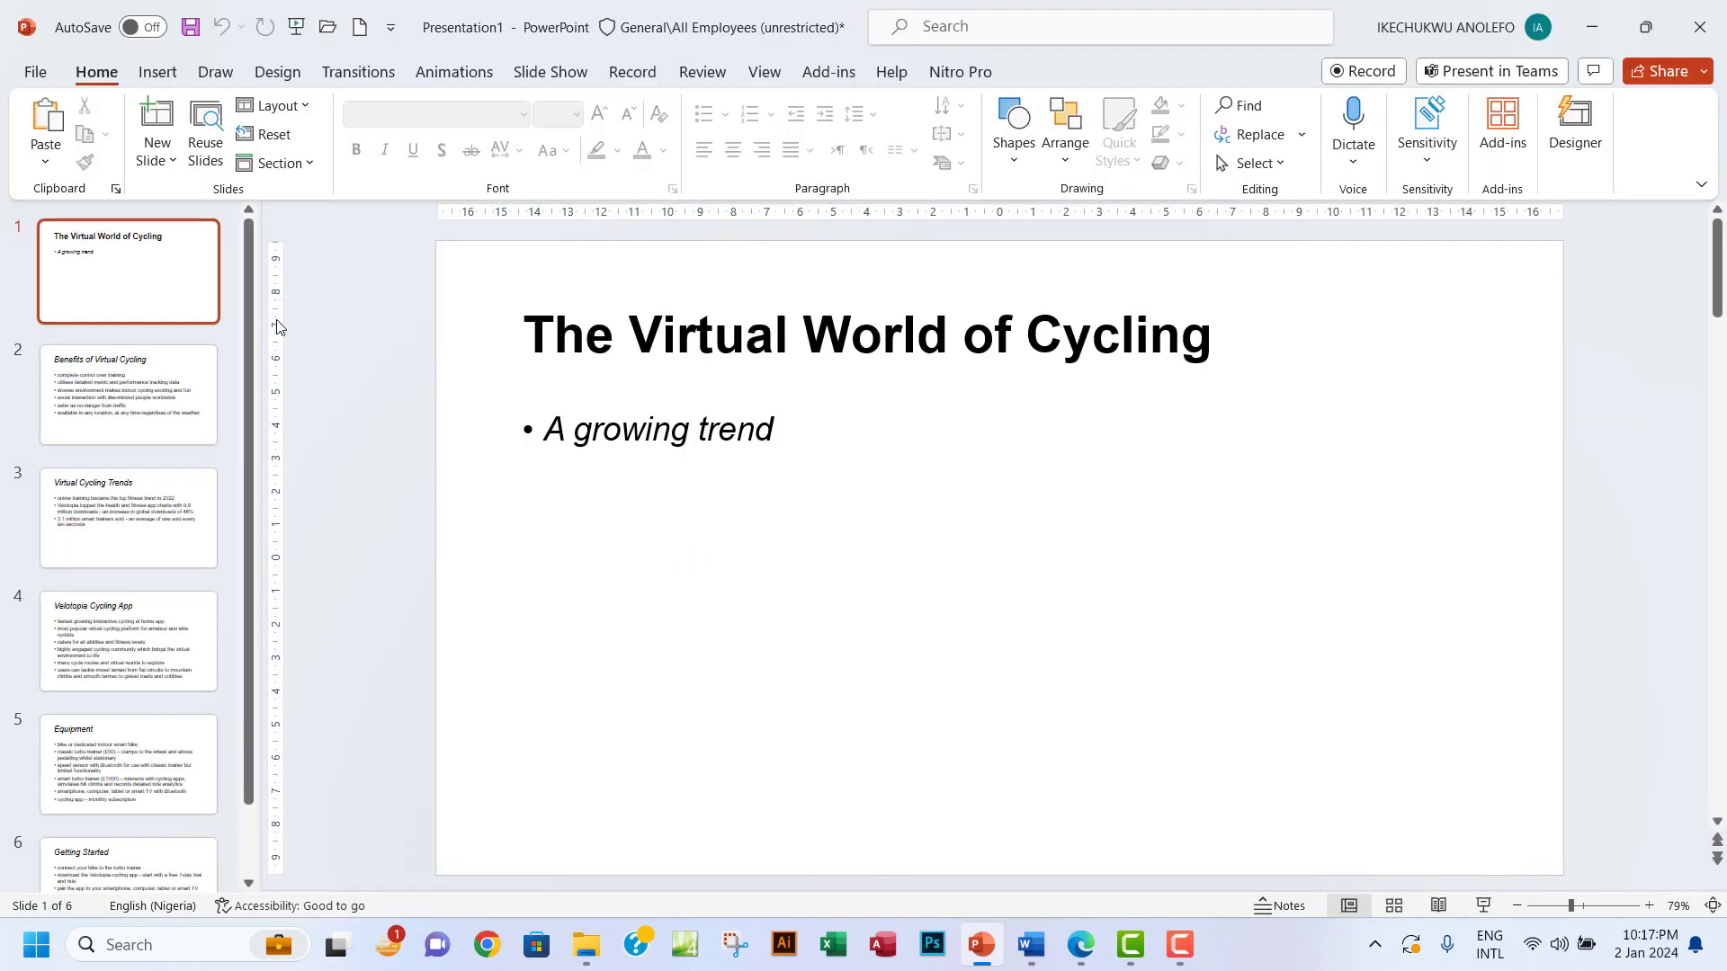
- Look through the imported slides to check their number, titles and bulleted lists against question 22
scroll(229, 396, down, 1)
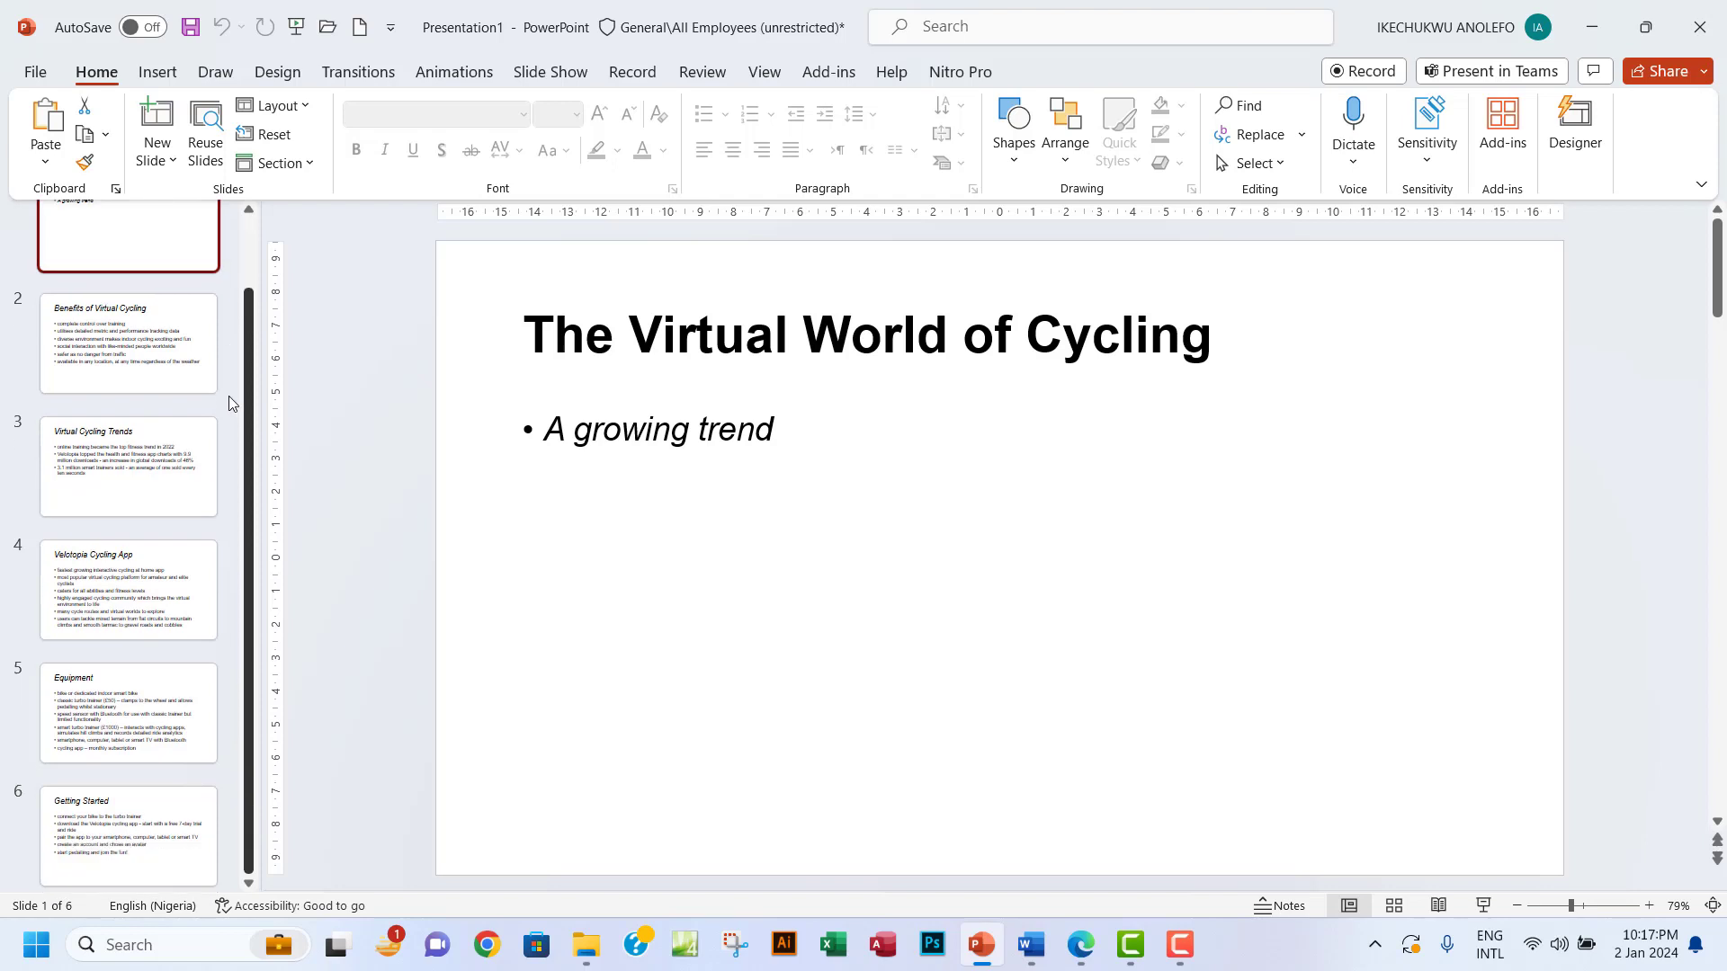
click(102, 346)
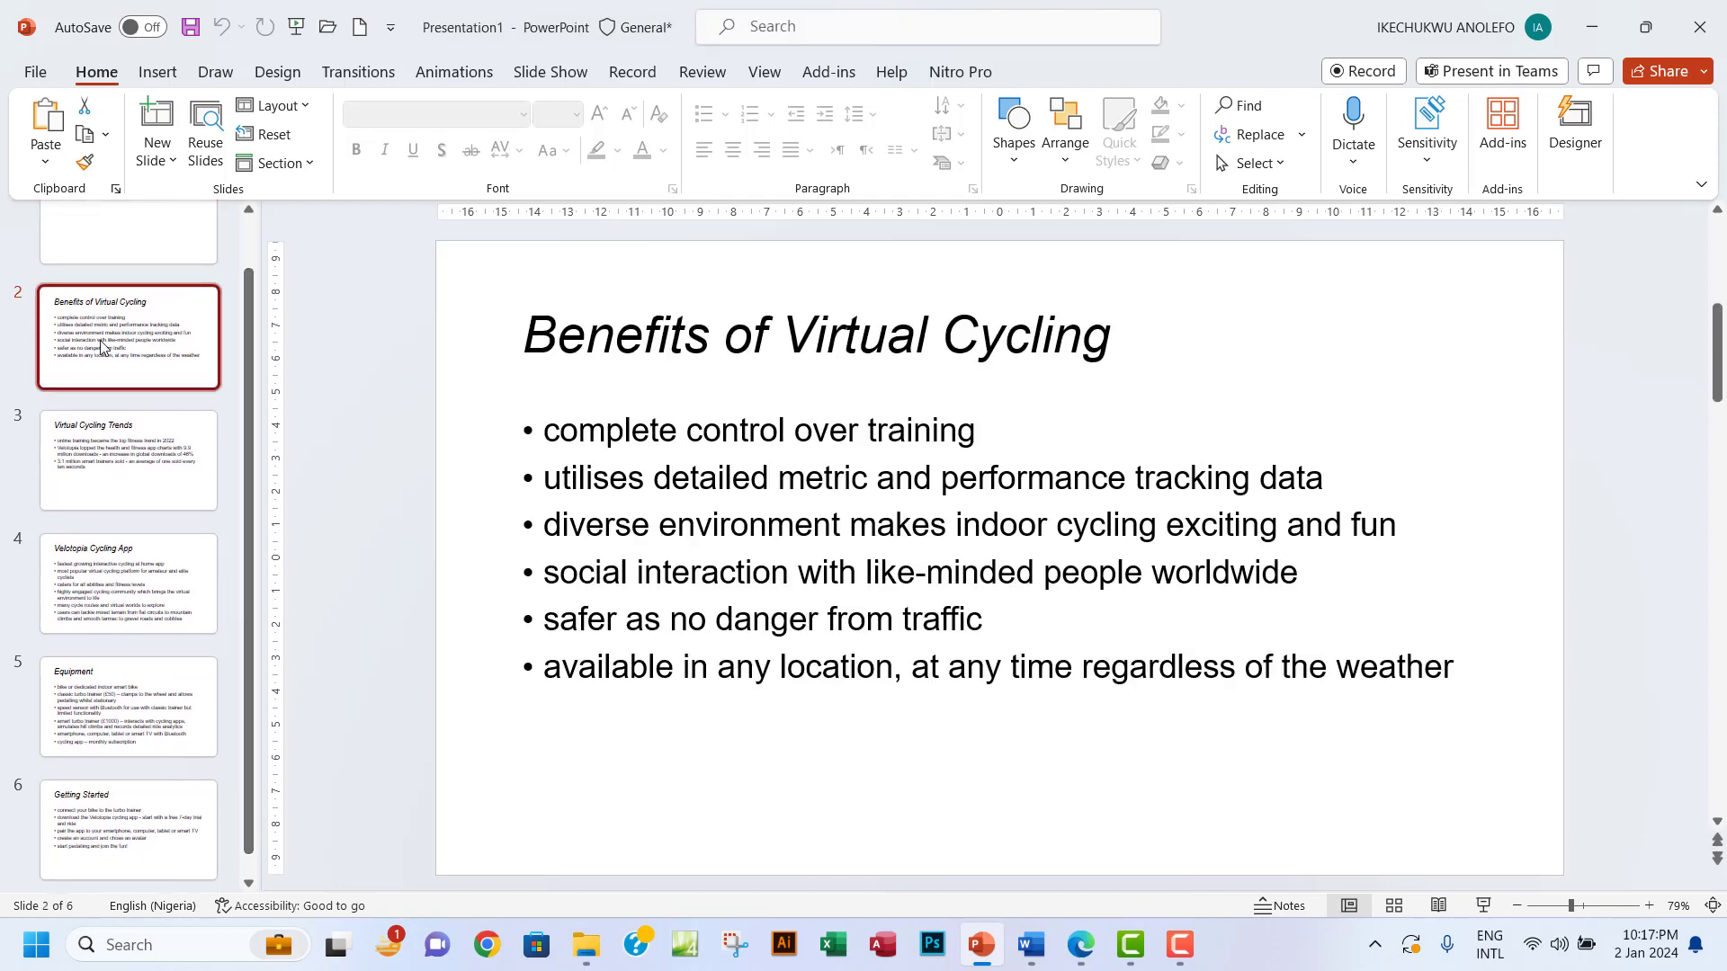
scroll(126, 342, up, 2)
click(127, 297)
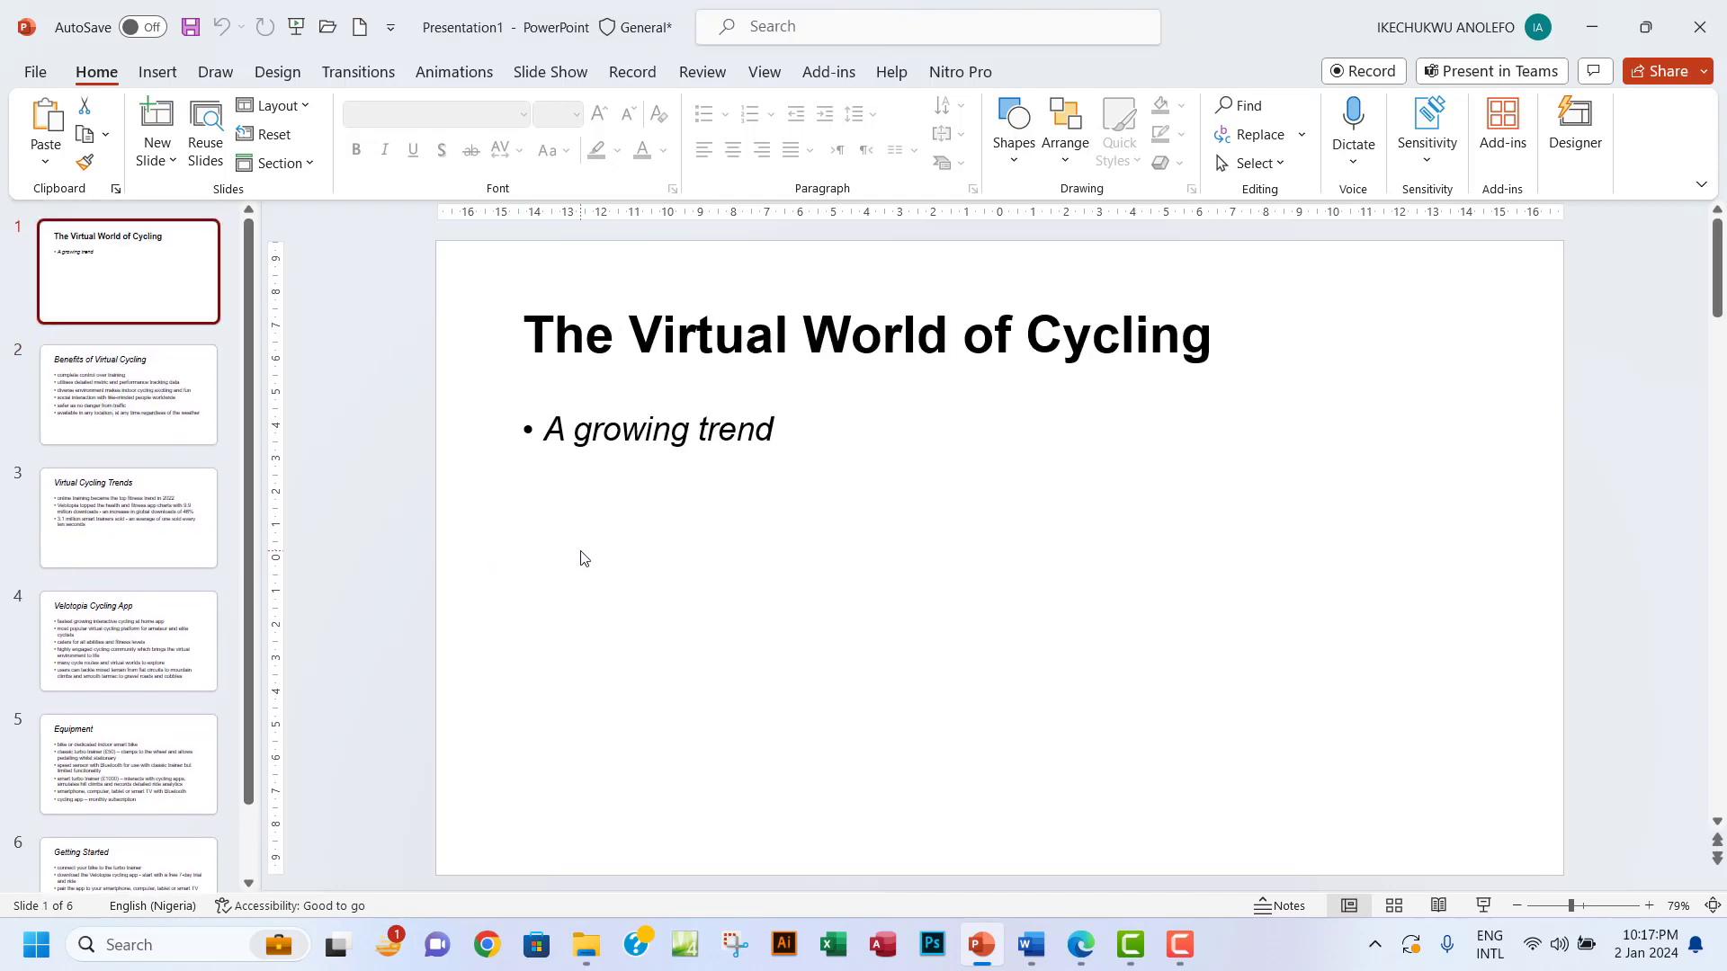
click(1085, 961)
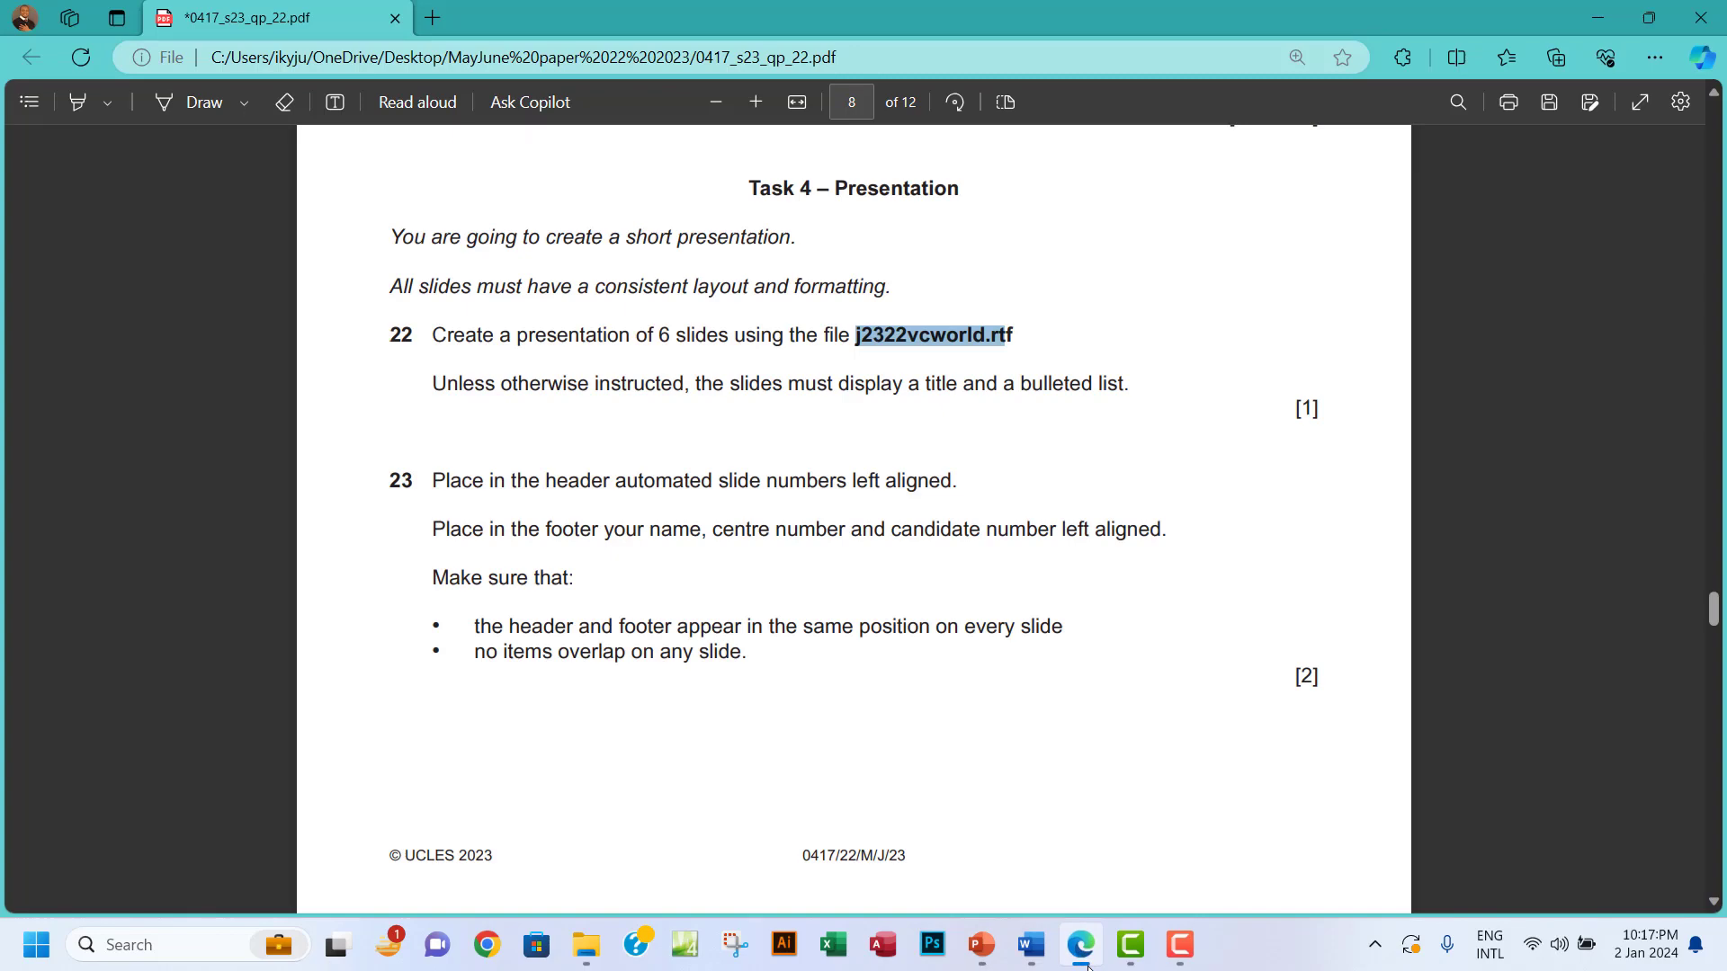
click(1085, 960)
click(137, 778)
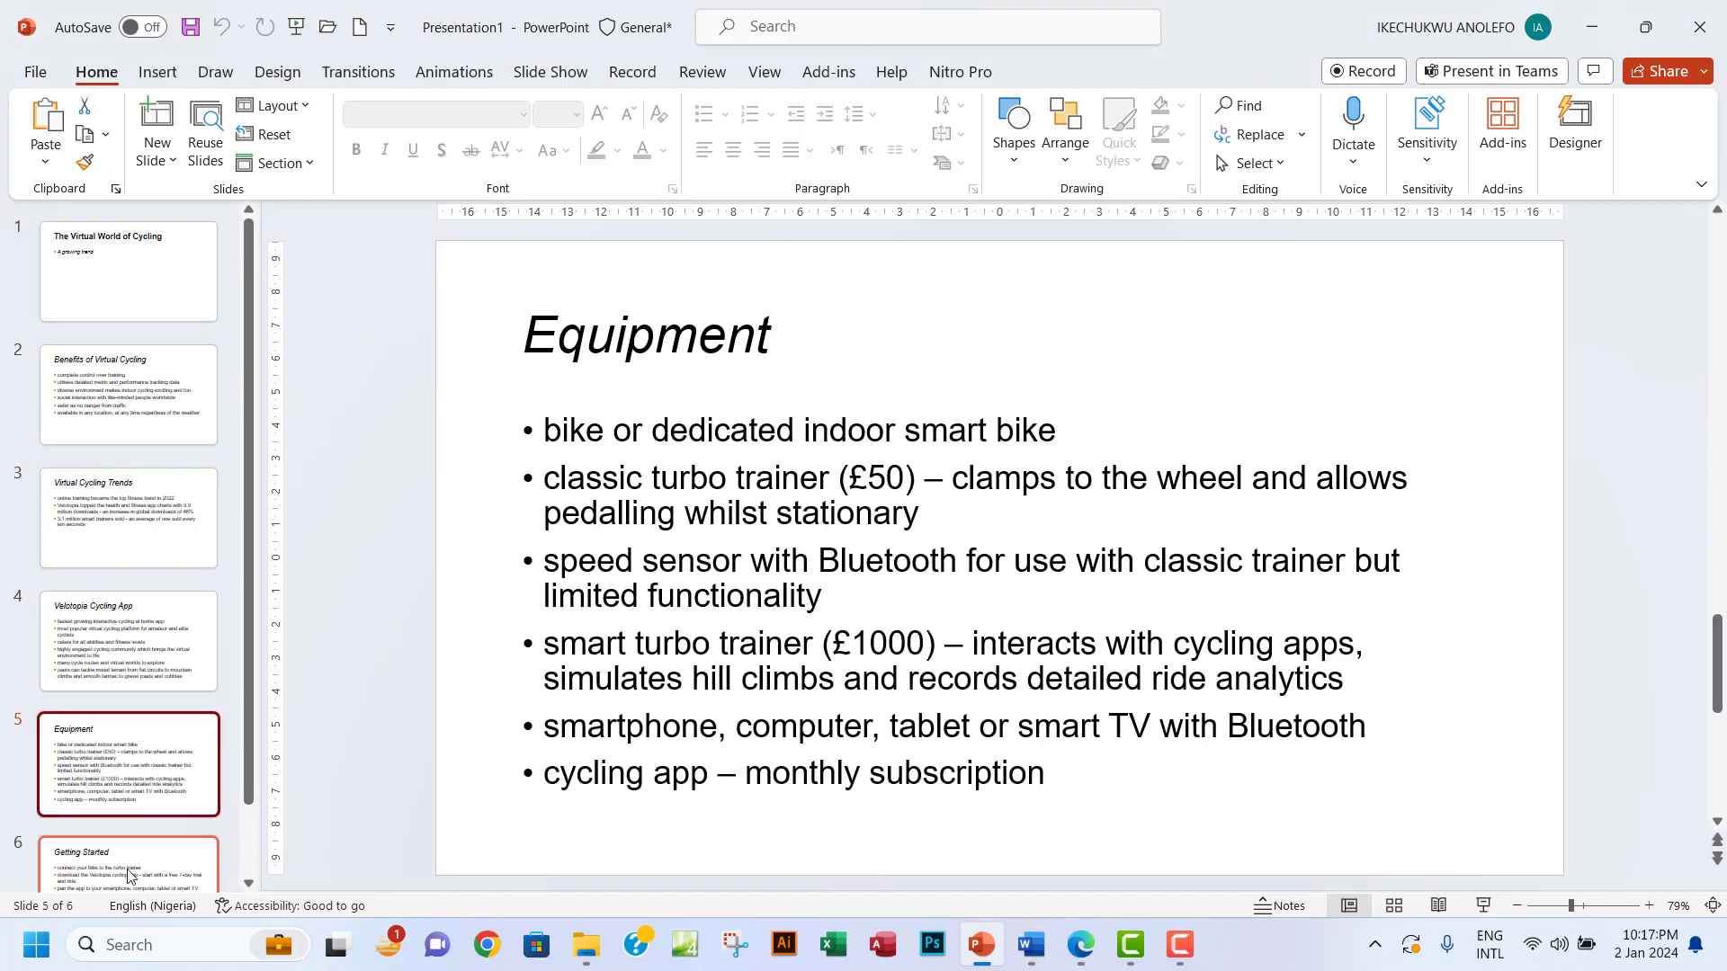
click(130, 877)
click(122, 477)
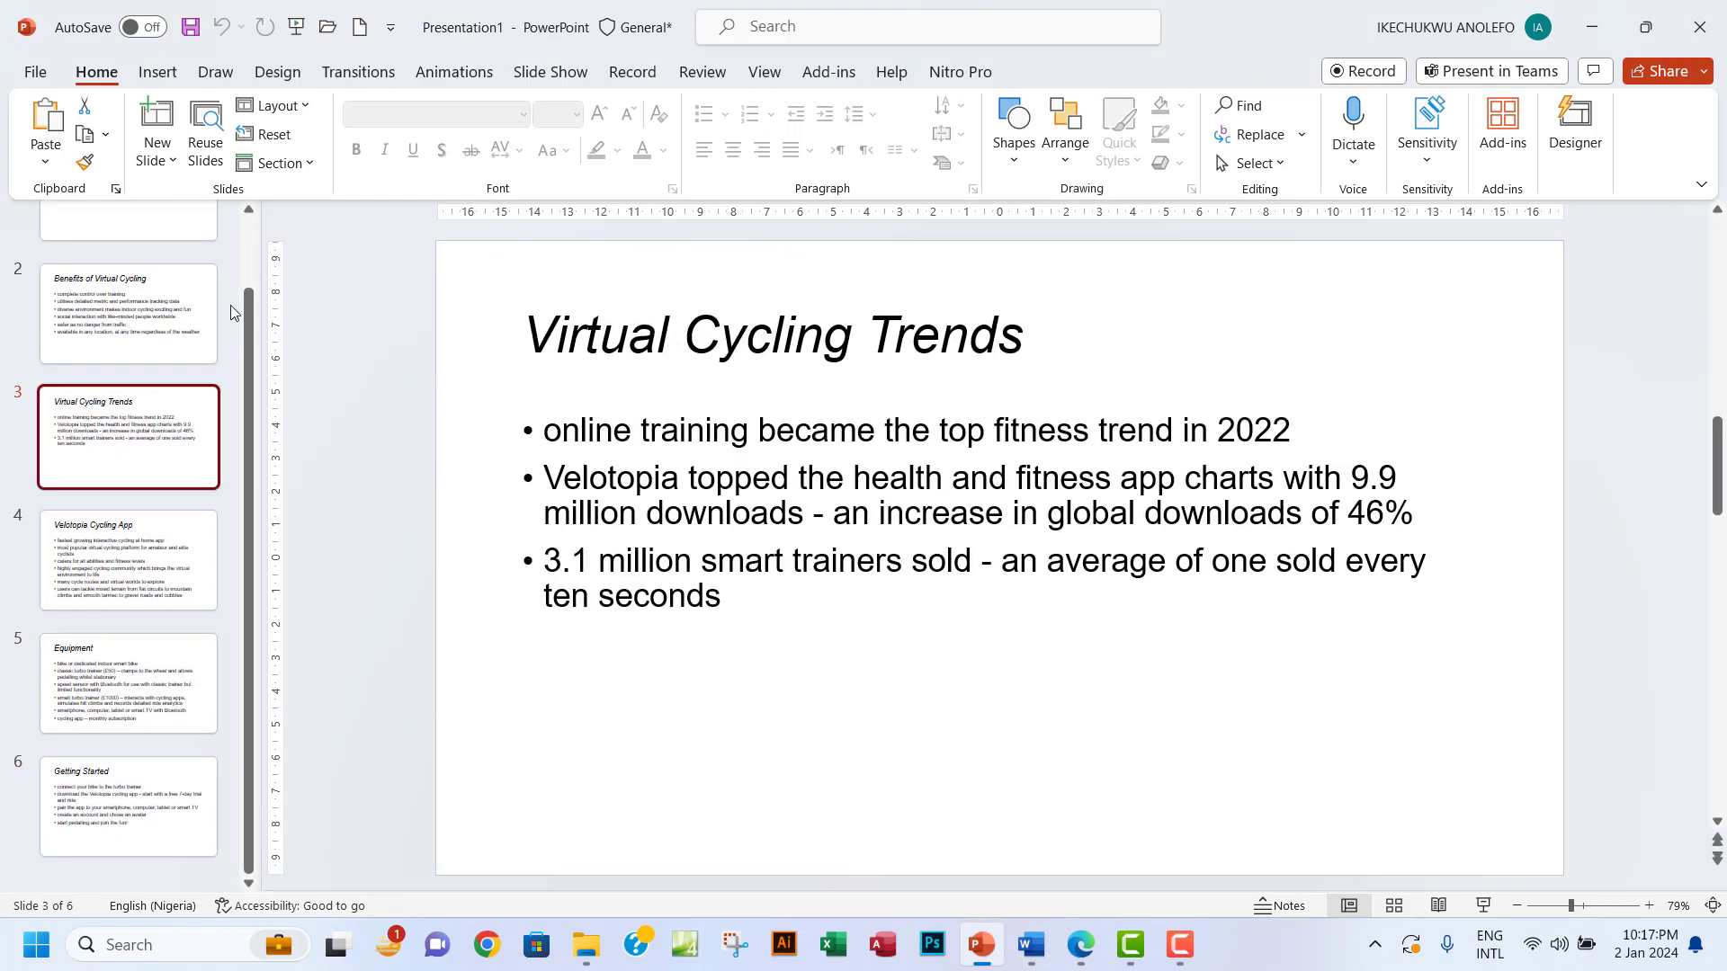
scroll(231, 312, up, 2)
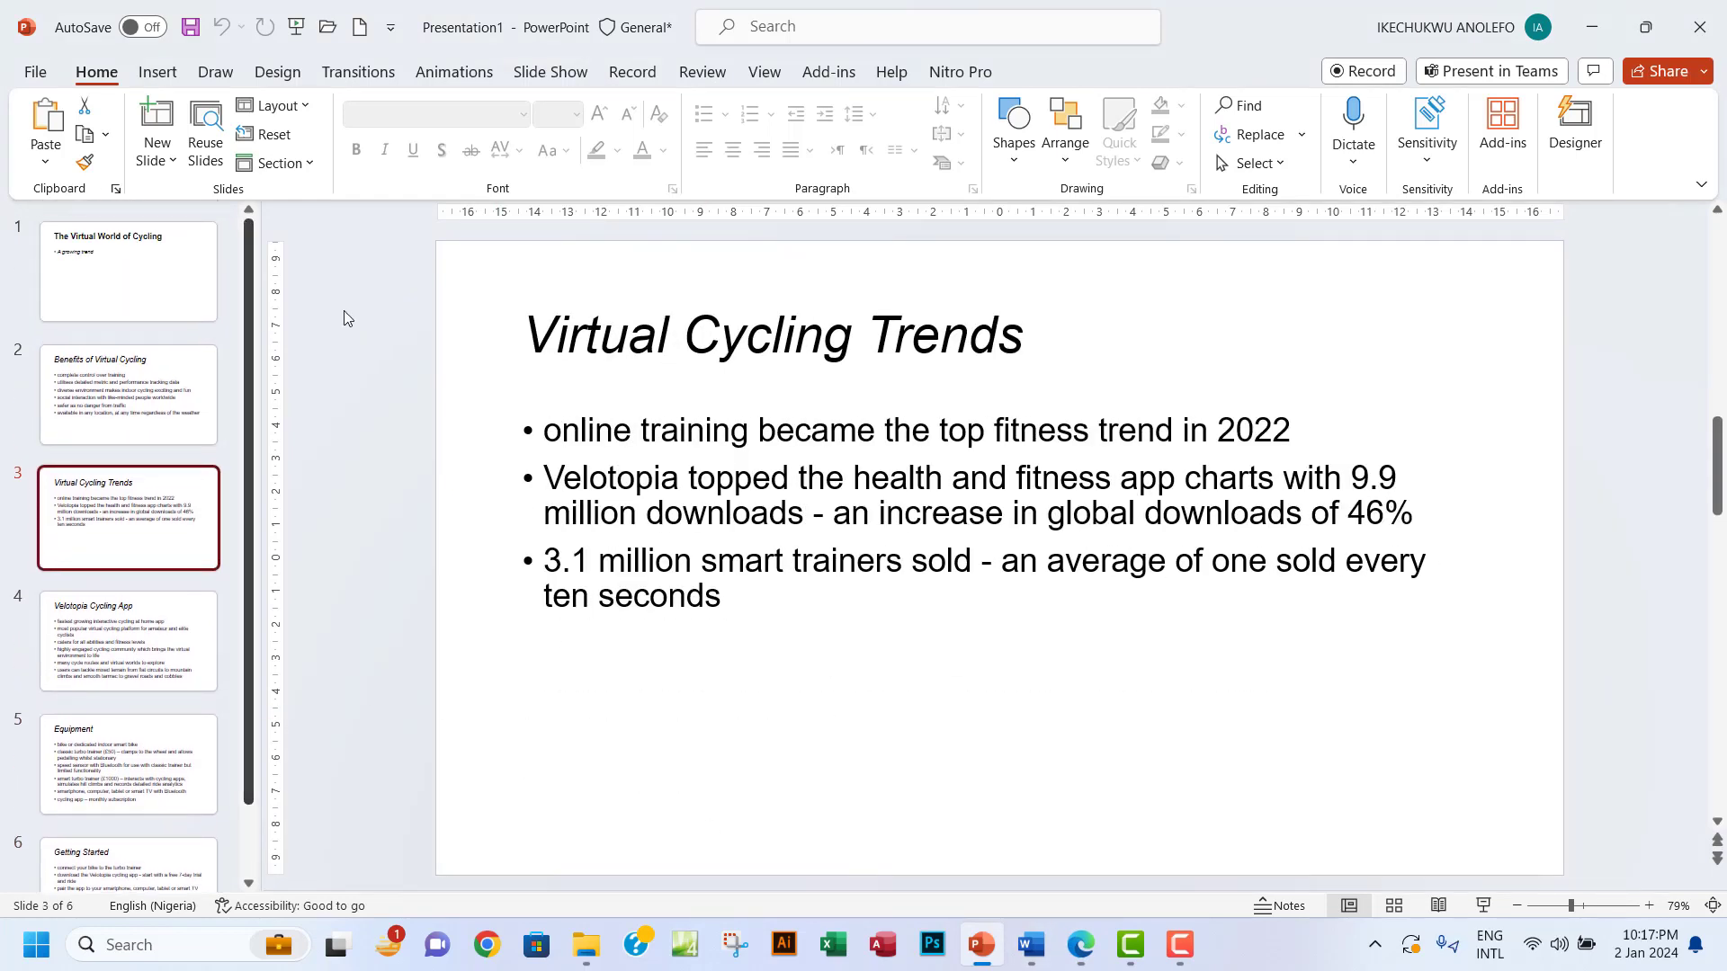
- Switch to the question paper in Edge and highlight both sentences of question 22 in green
click(1082, 961)
drag(433, 337, 1133, 388)
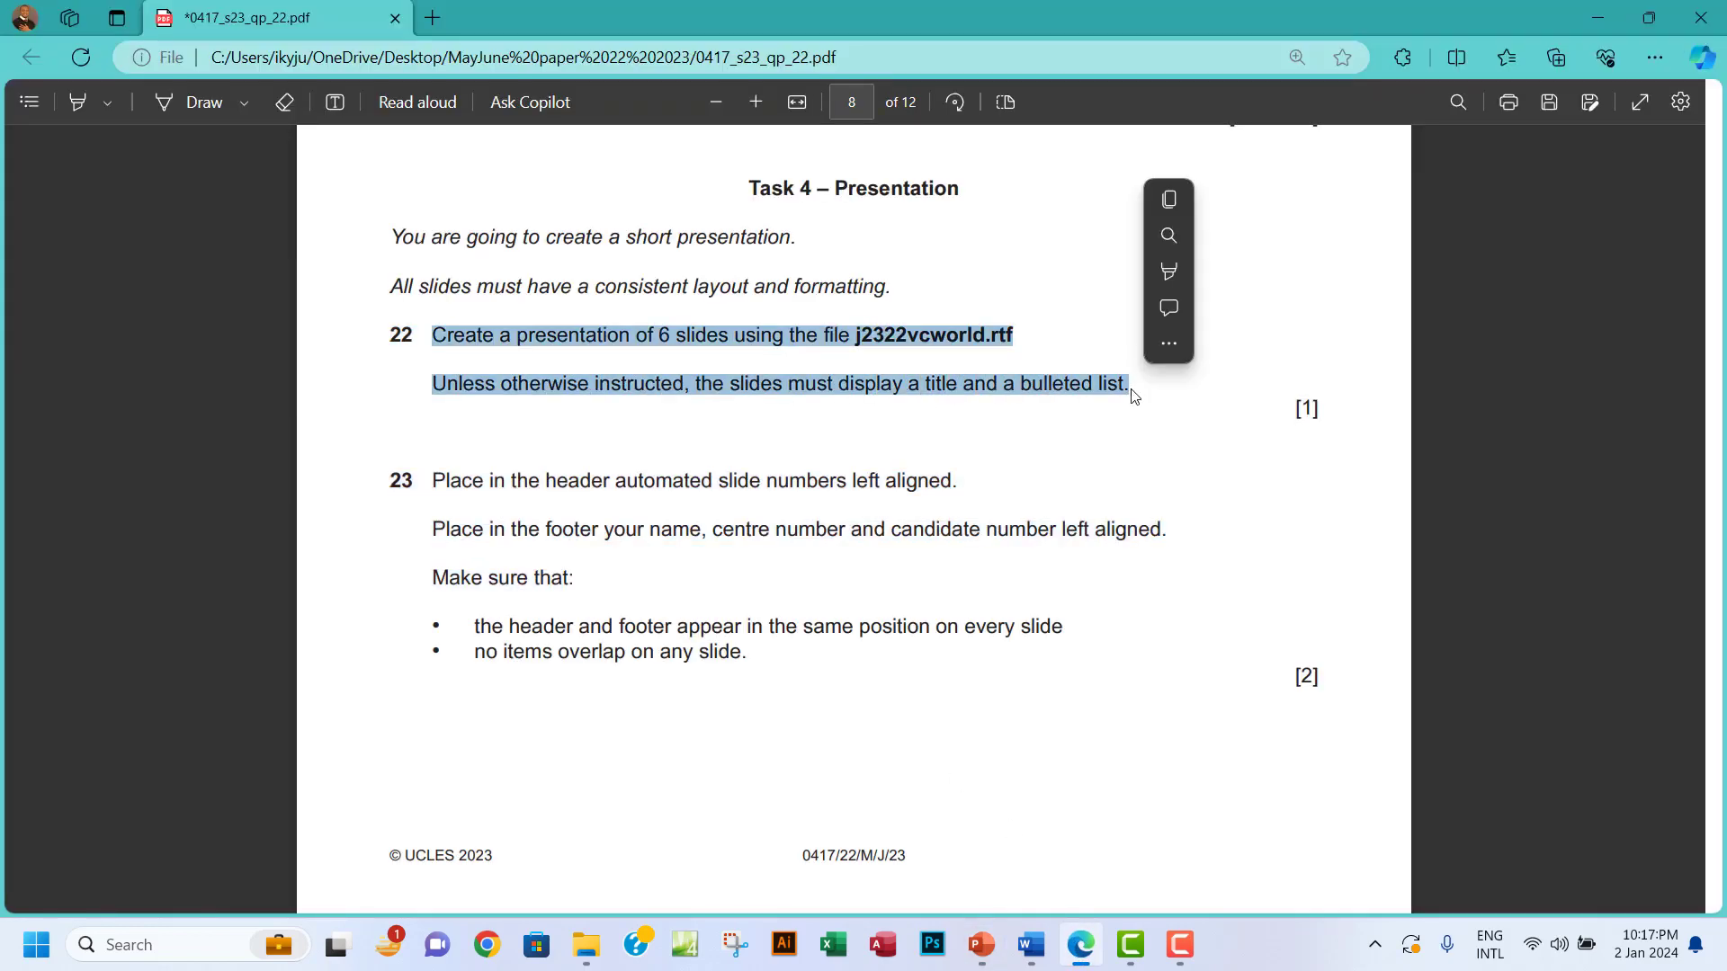
mouse_move(1202, 291)
mouse_move(1255, 272)
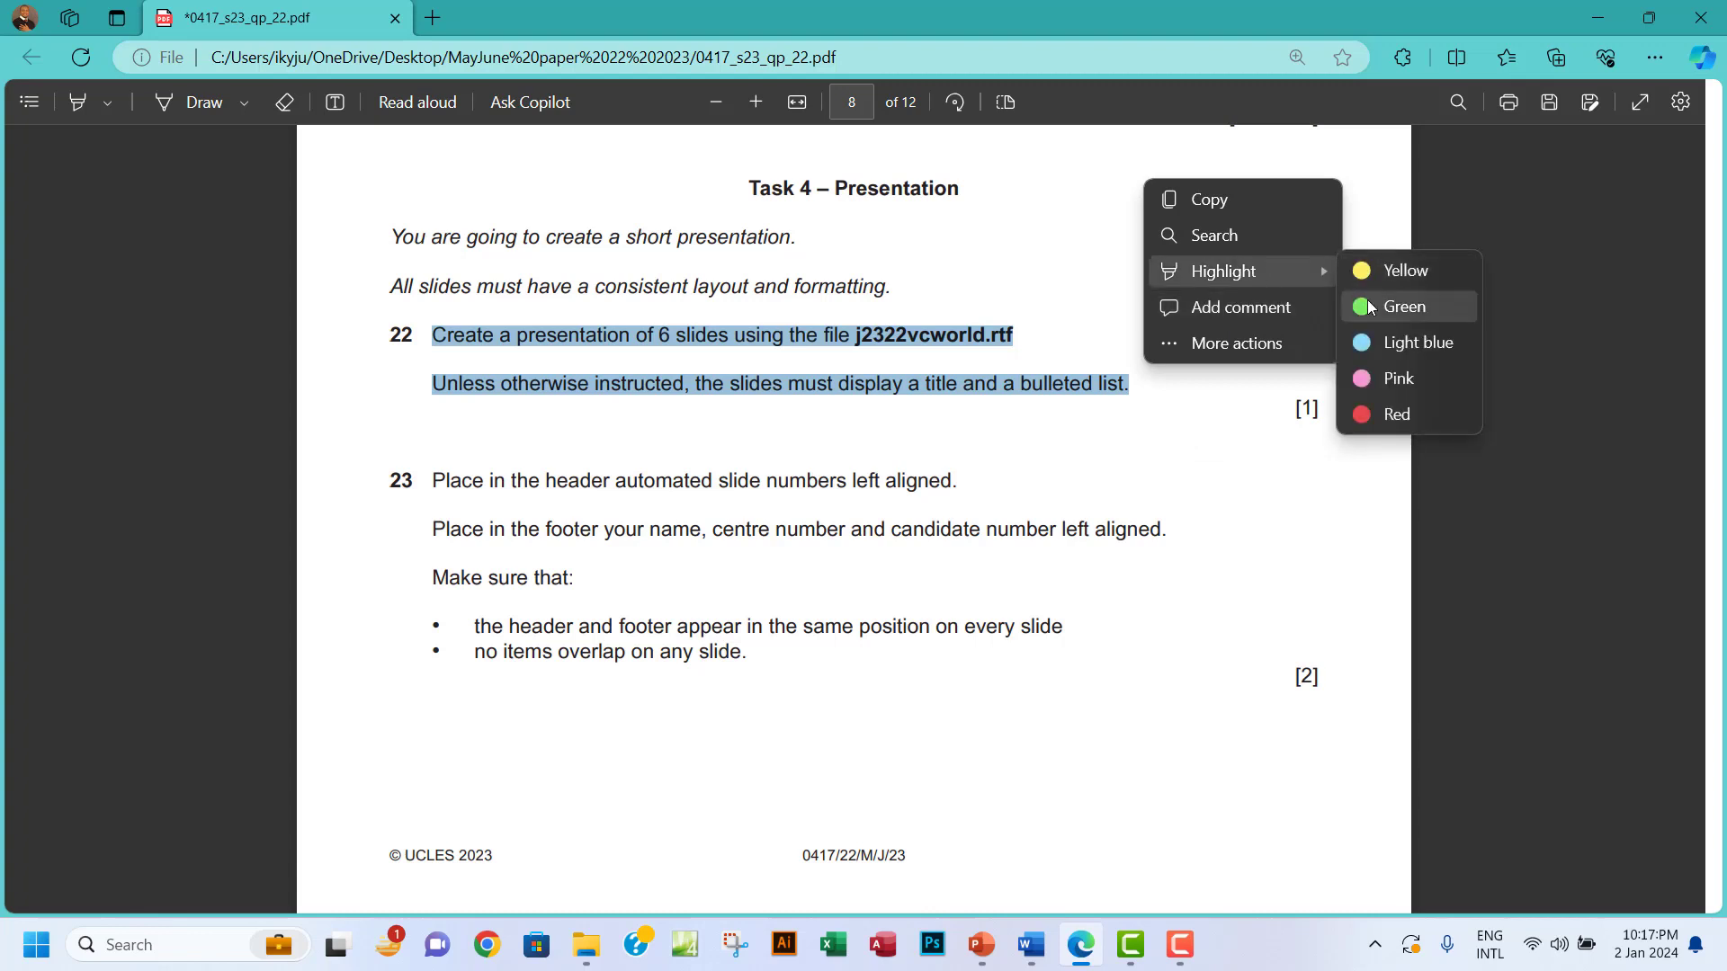
click(1376, 302)
- Read question 23 on the slide header and footer requirements
scroll(963, 432, down, 3)
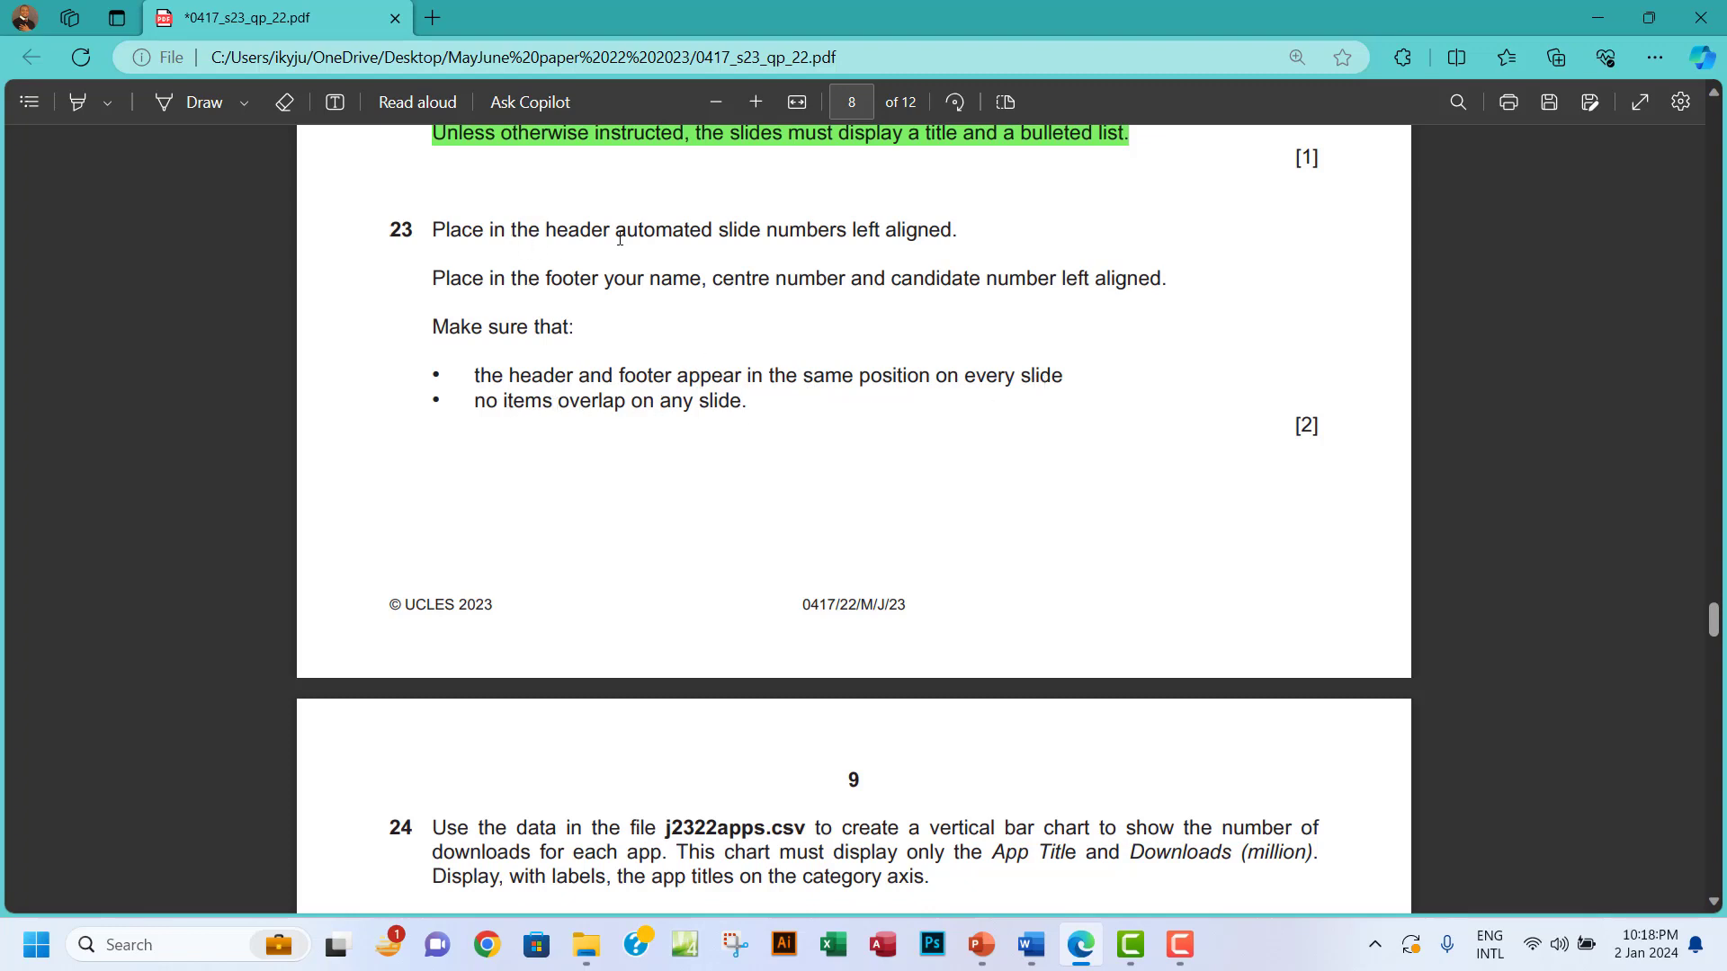
drag(613, 232, 824, 239)
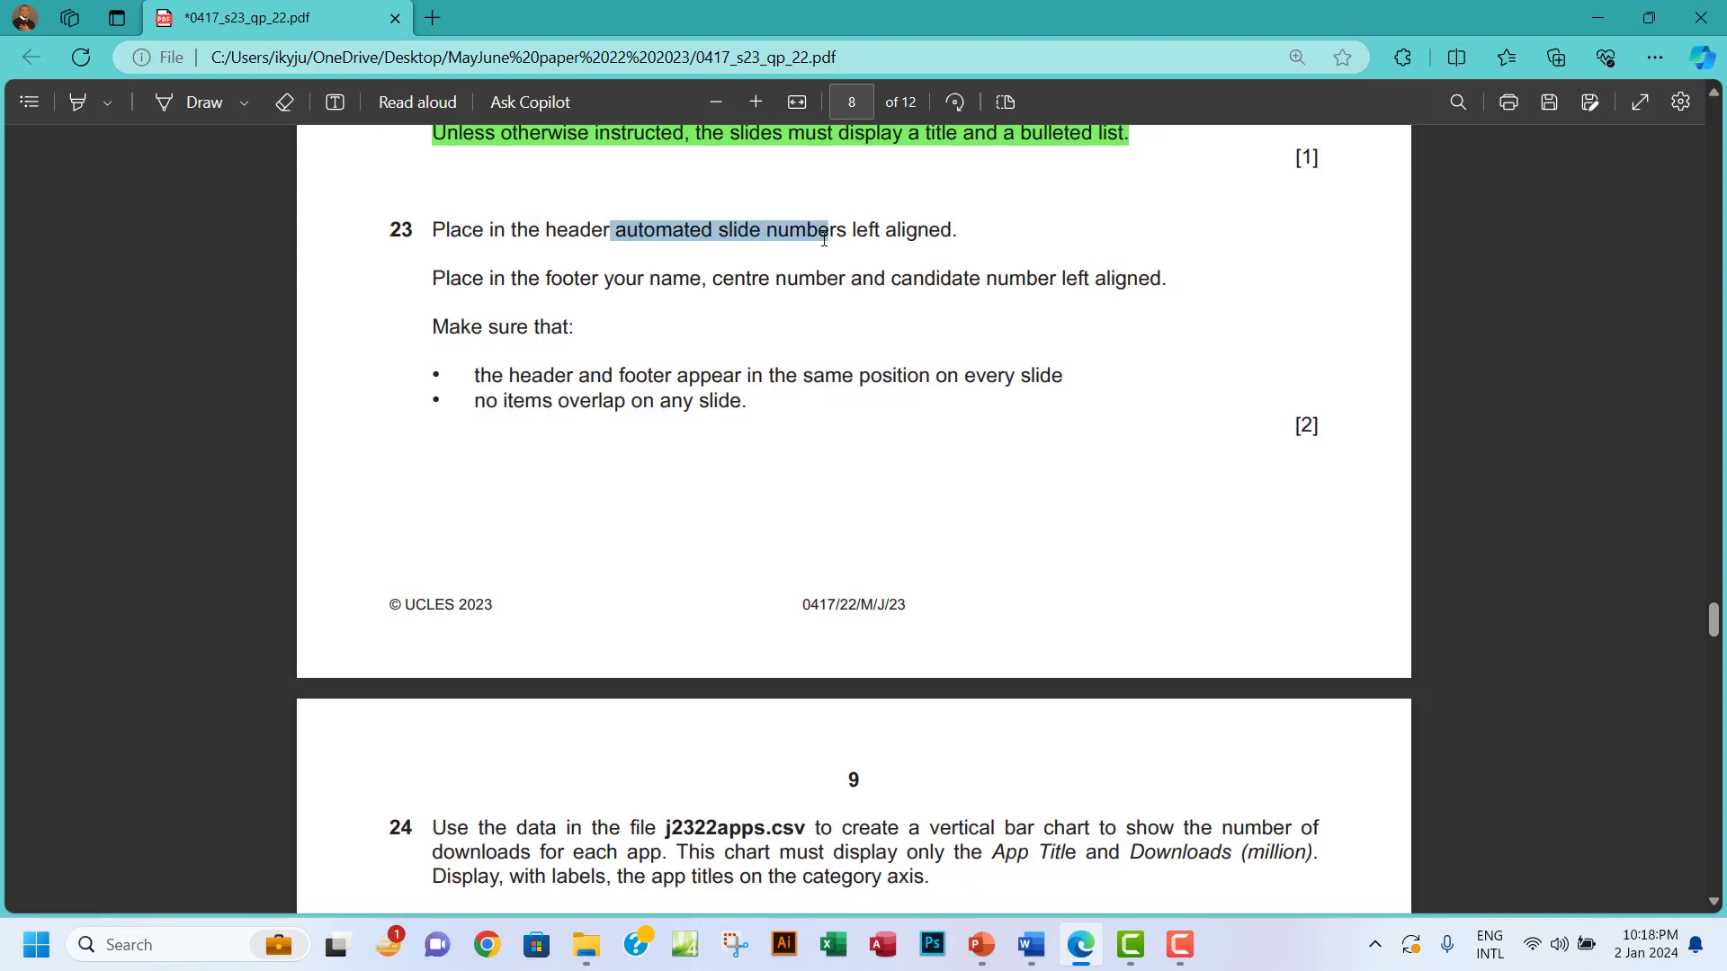
drag(824, 238, 824, 238)
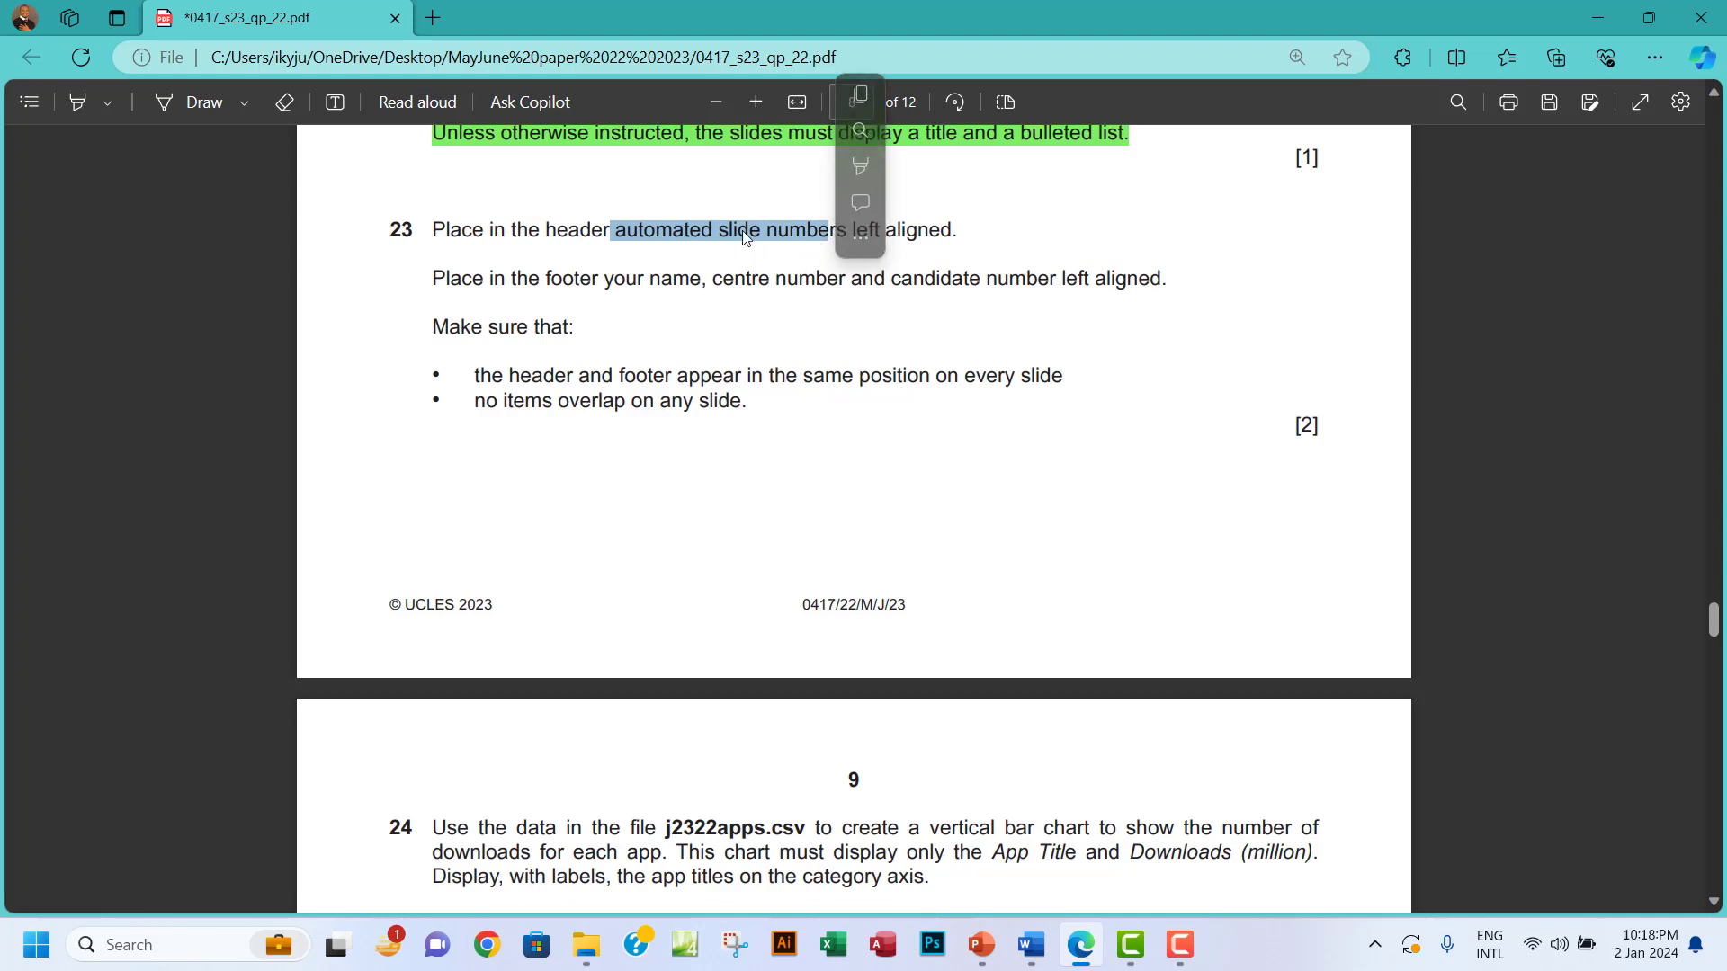
click(524, 236)
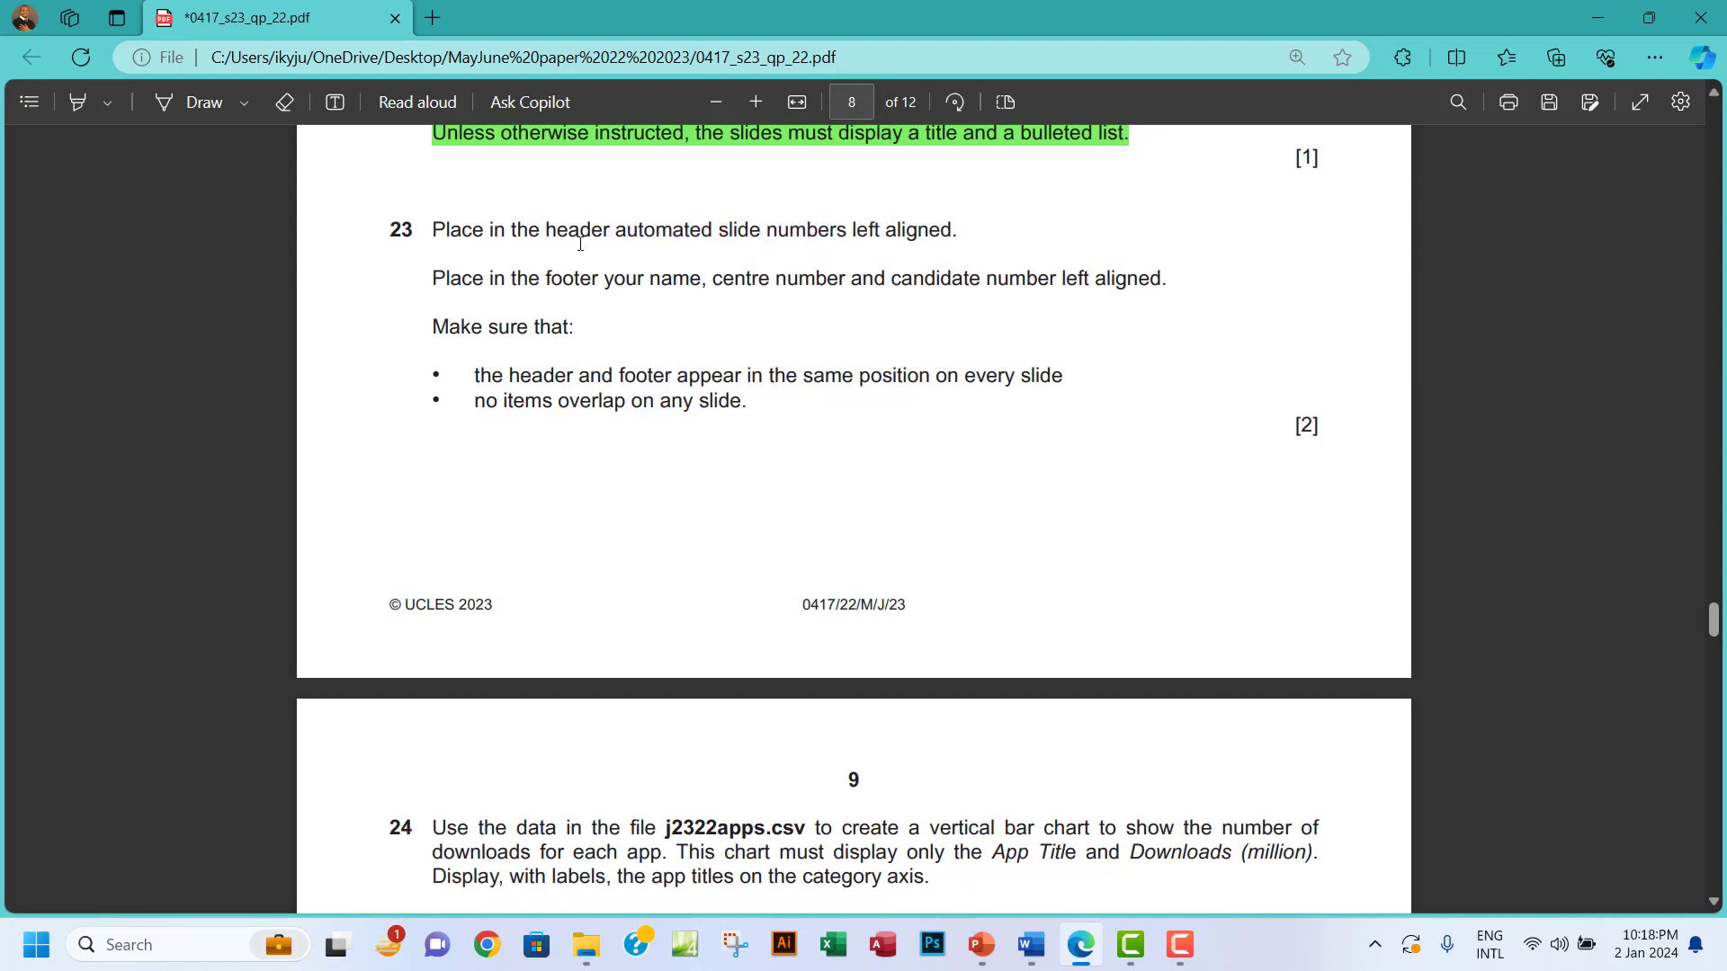
- Switch to PowerPoint, open the Slide Master view and select the main master slide above its layouts
click(980, 945)
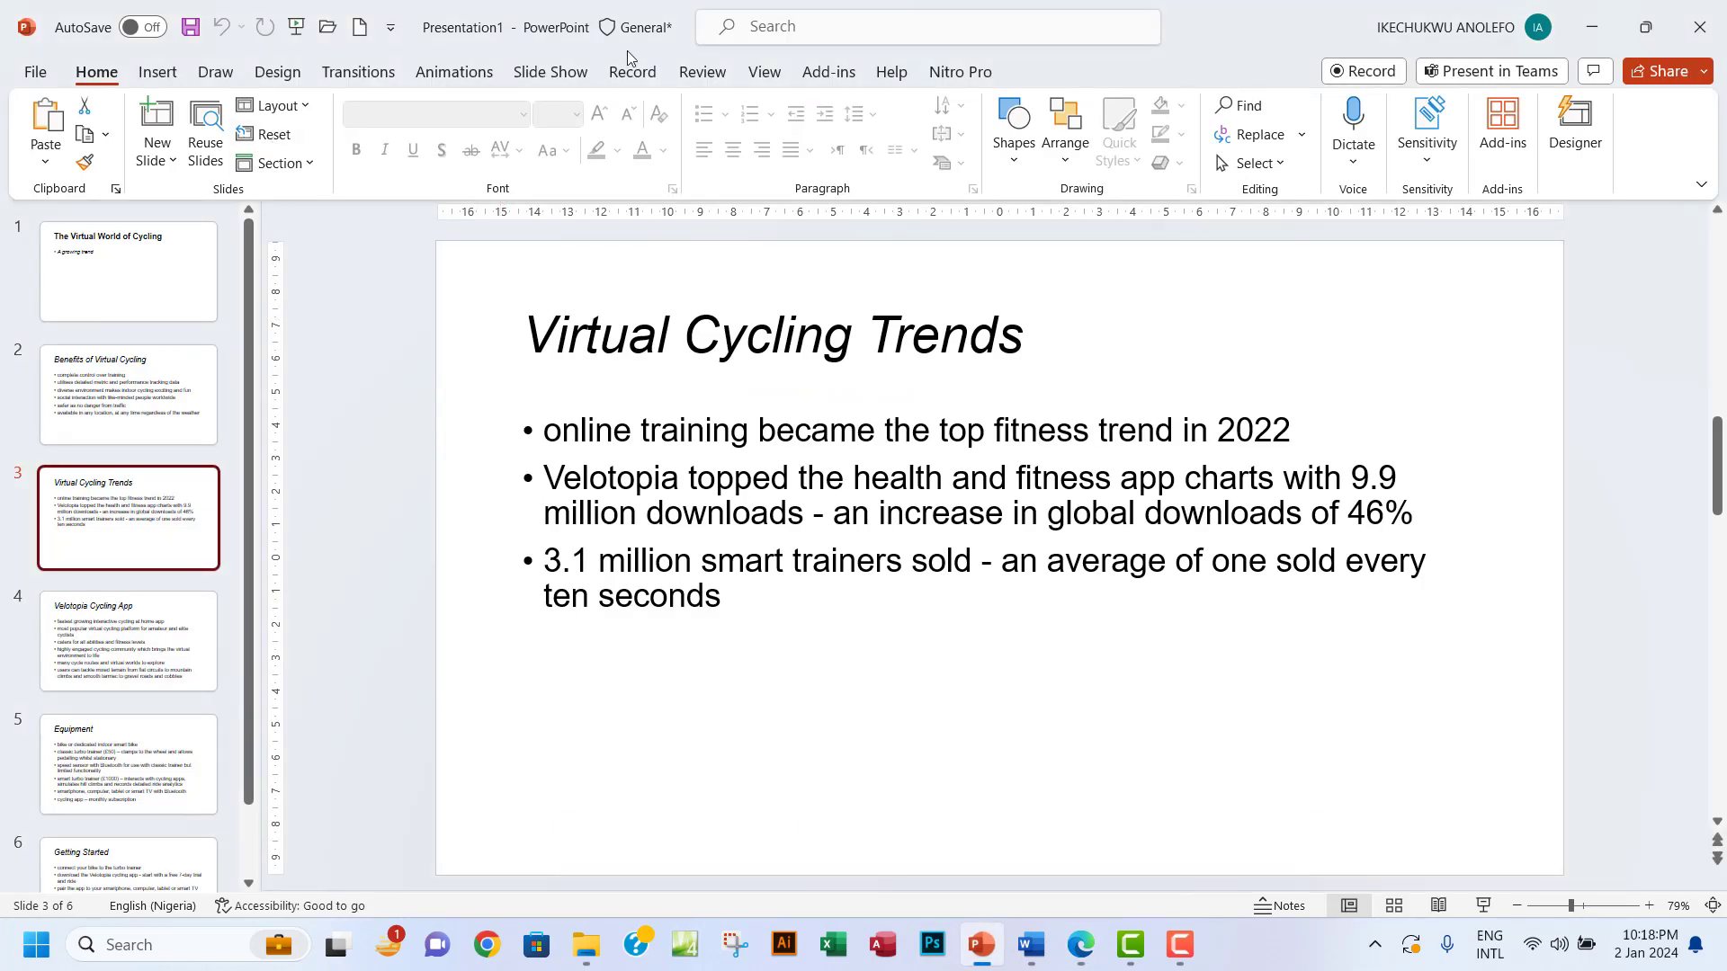
click(767, 74)
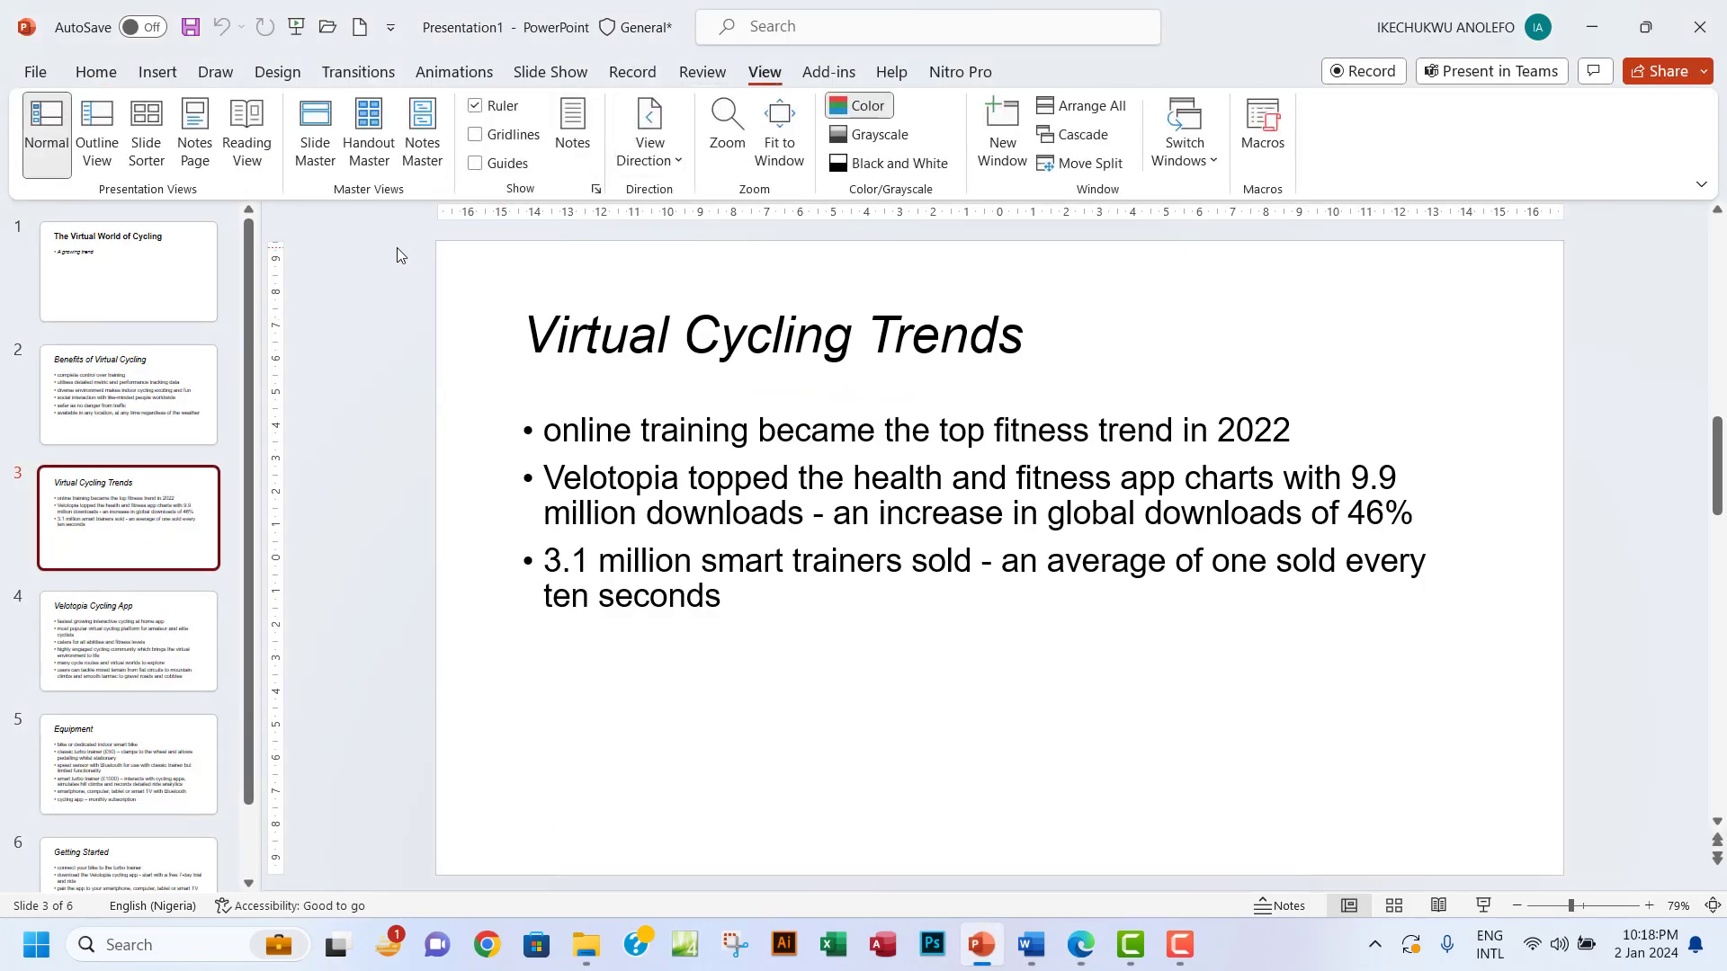
click(317, 160)
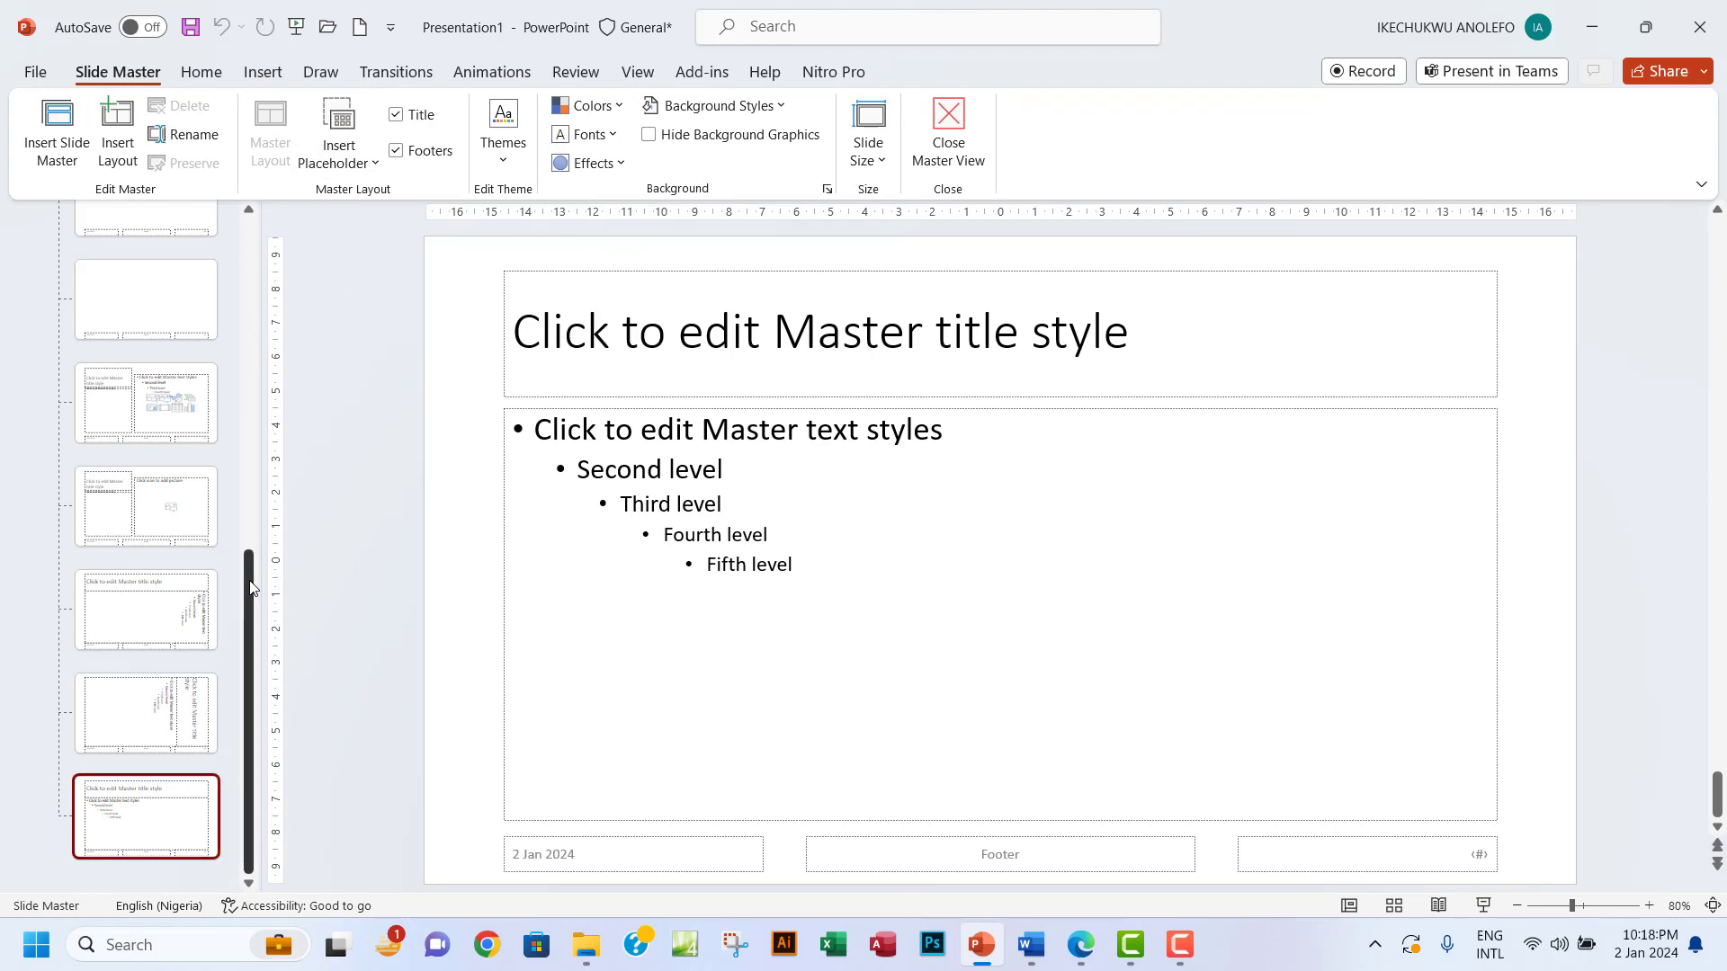
drag(249, 586, 261, 243)
click(135, 283)
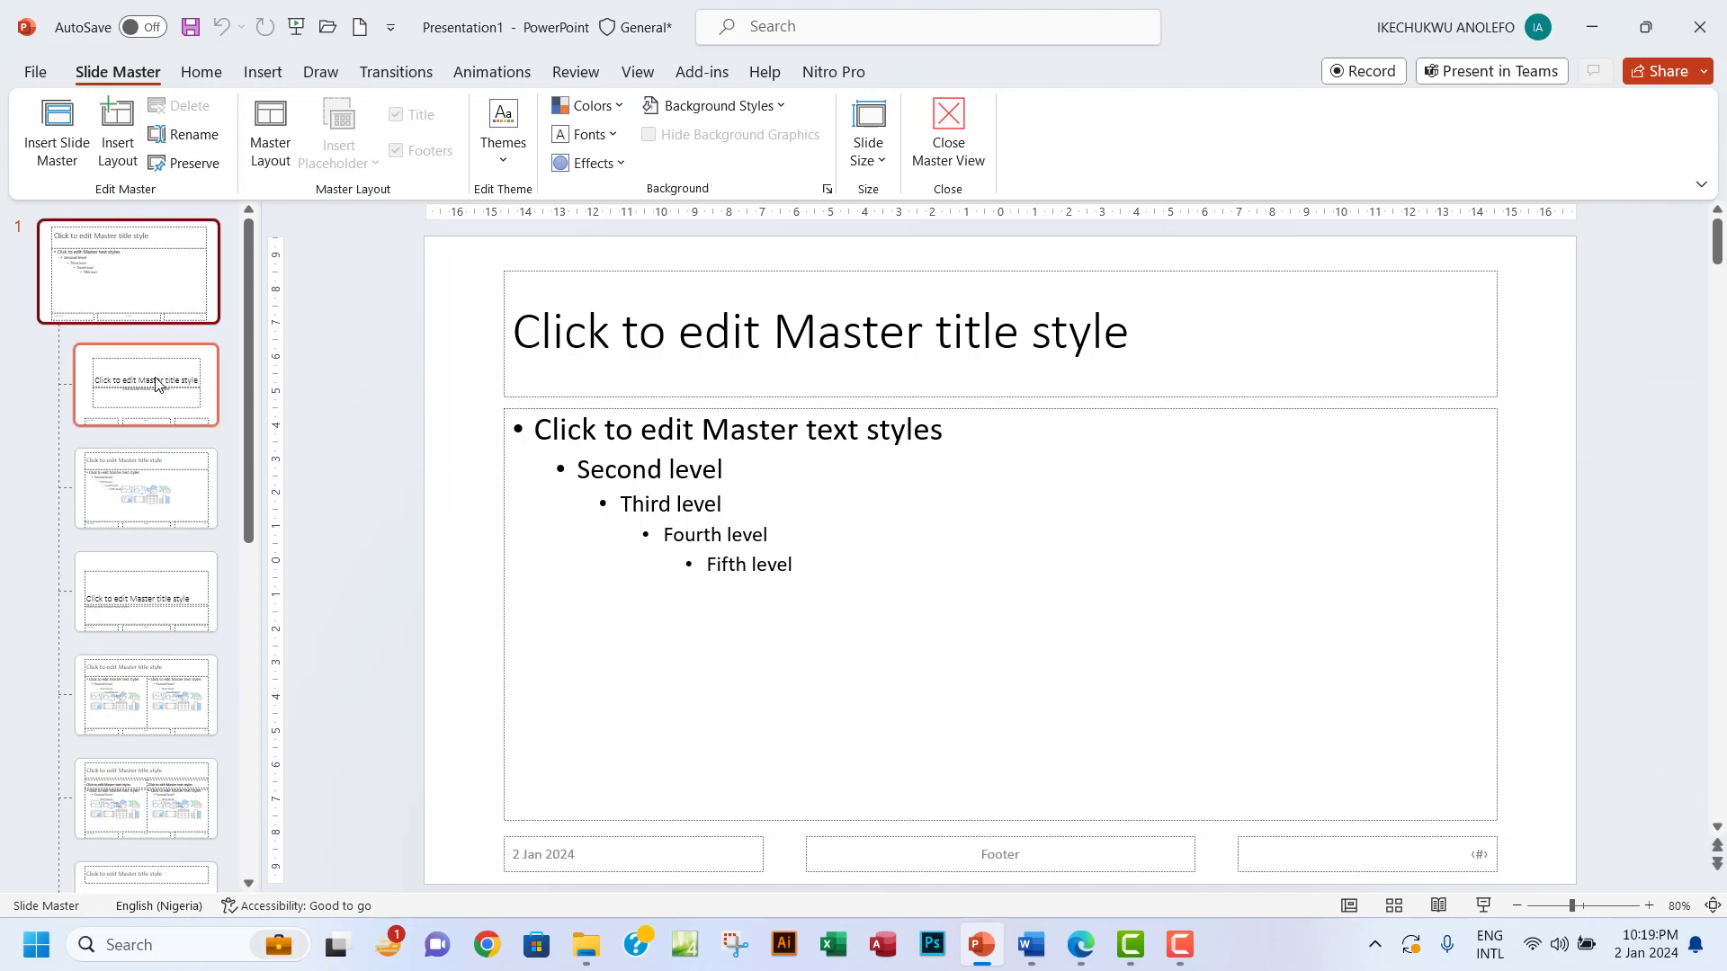
scroll(155, 385, down, 6)
scroll(155, 385, down, 1)
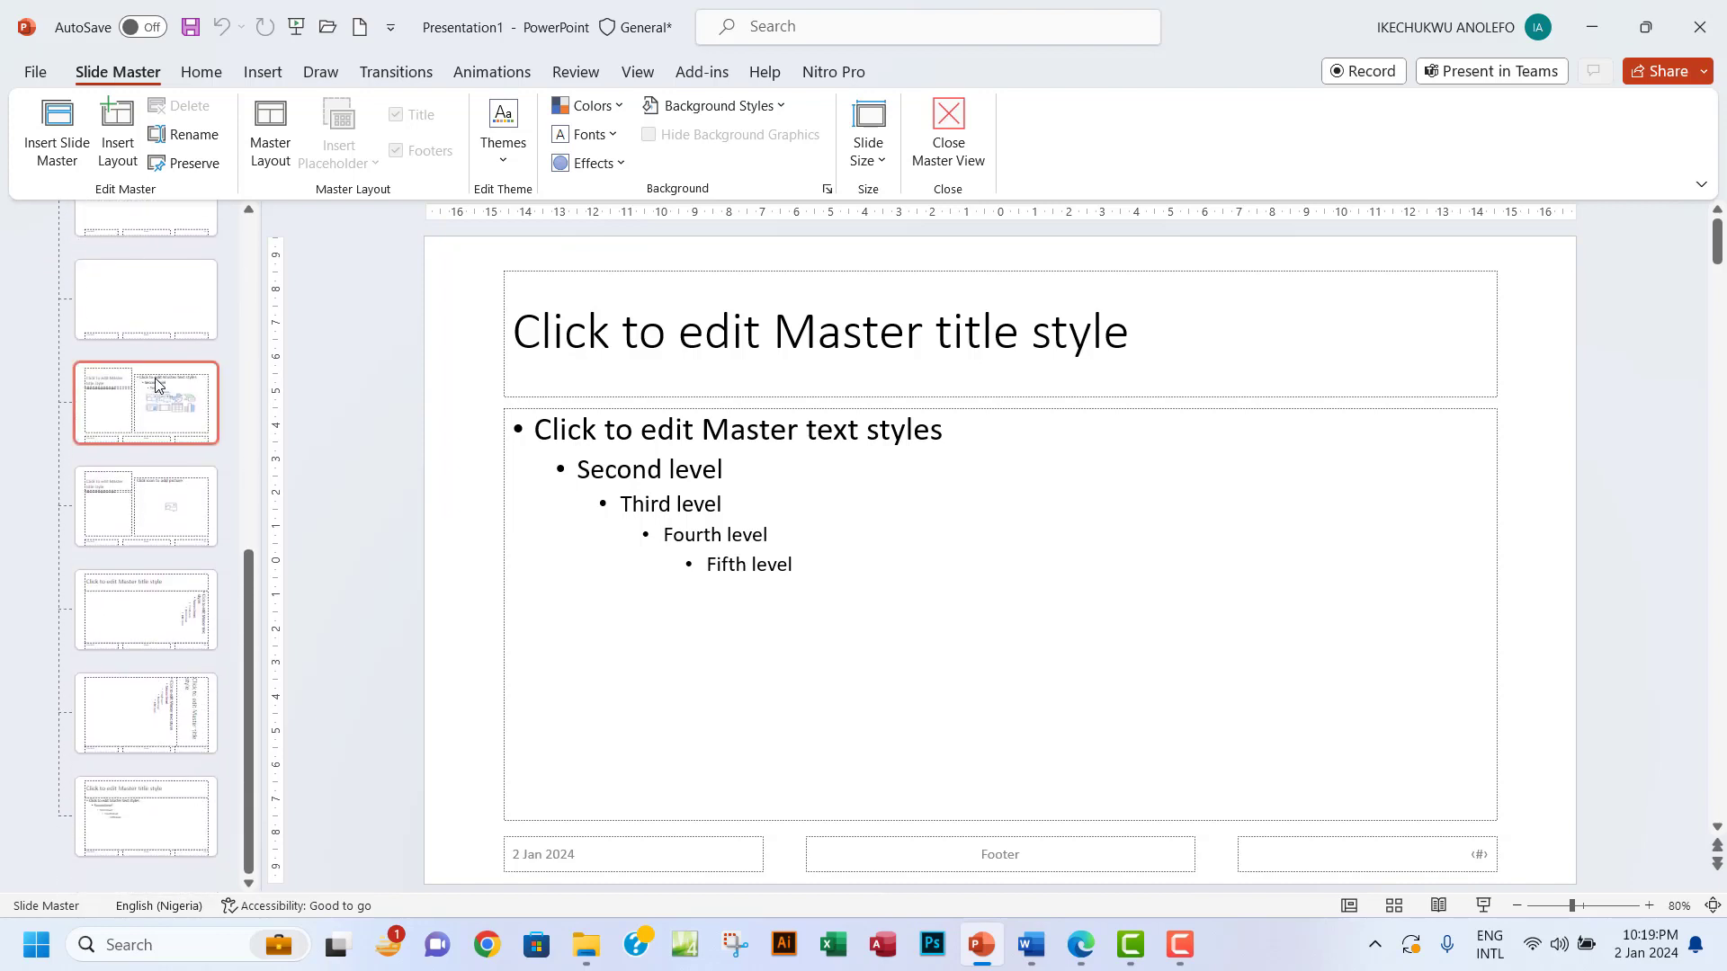
scroll(173, 617, up, 7)
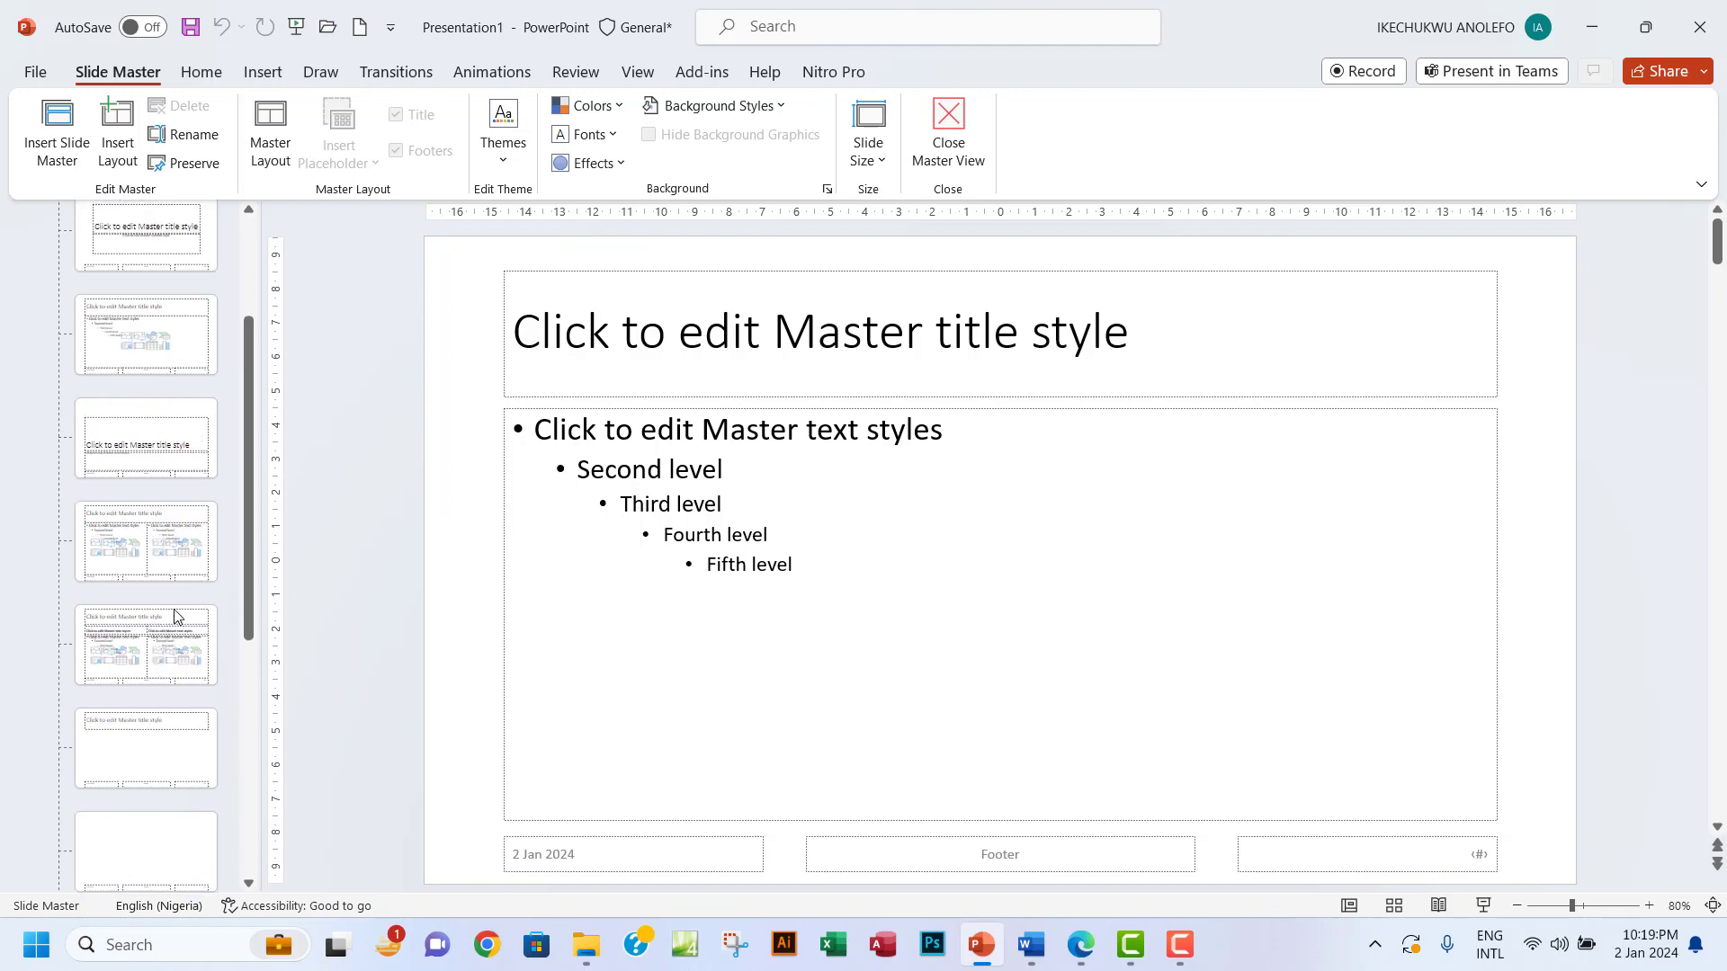
click(141, 270)
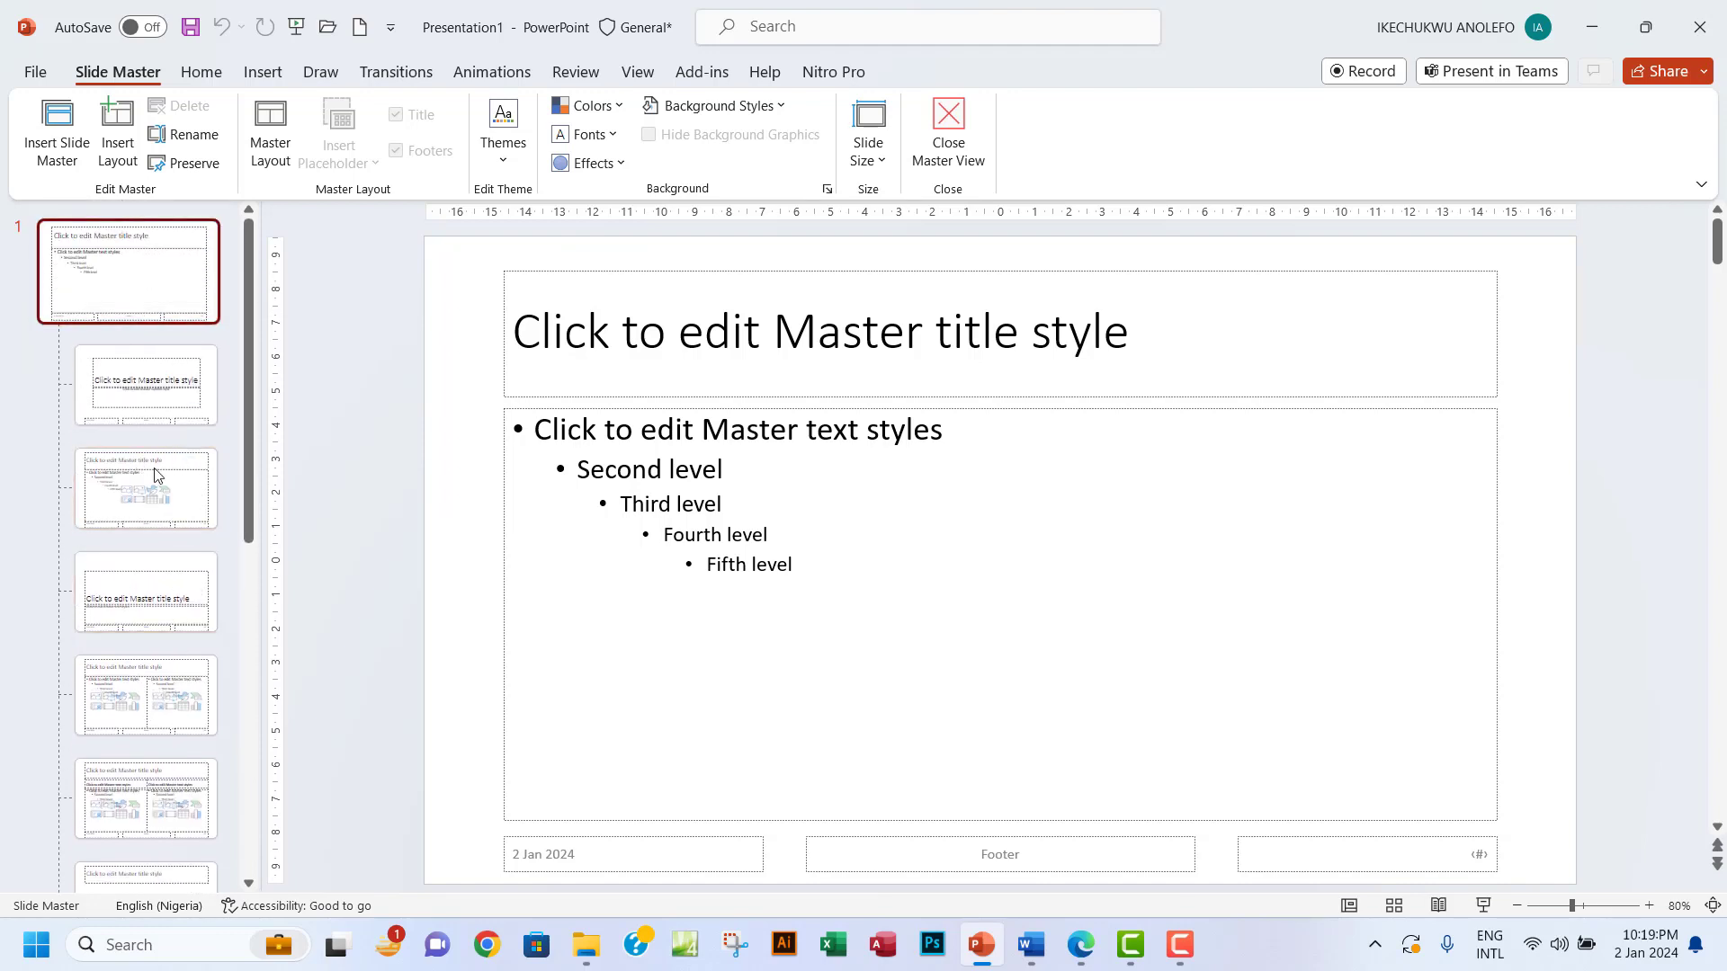
- Look through the layouts beneath the main slide master and examine its date and footer placeholders
scroll(140, 550, down, 5)
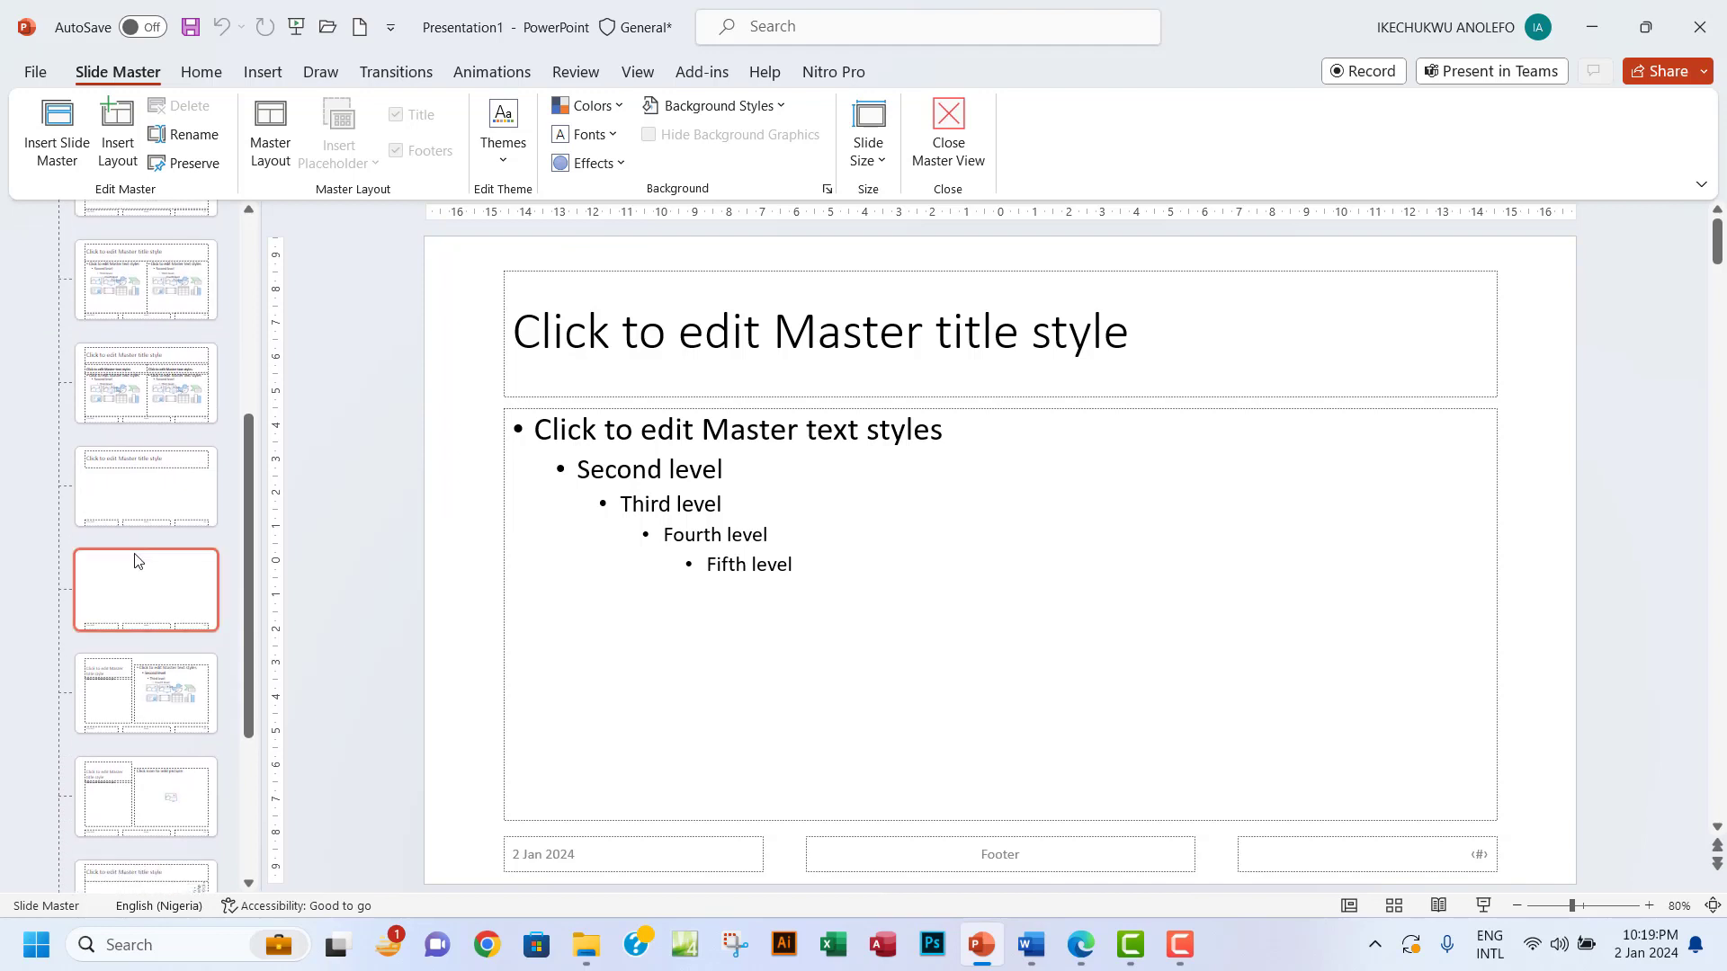
scroll(135, 559, up, 4)
scroll(135, 559, up, 1)
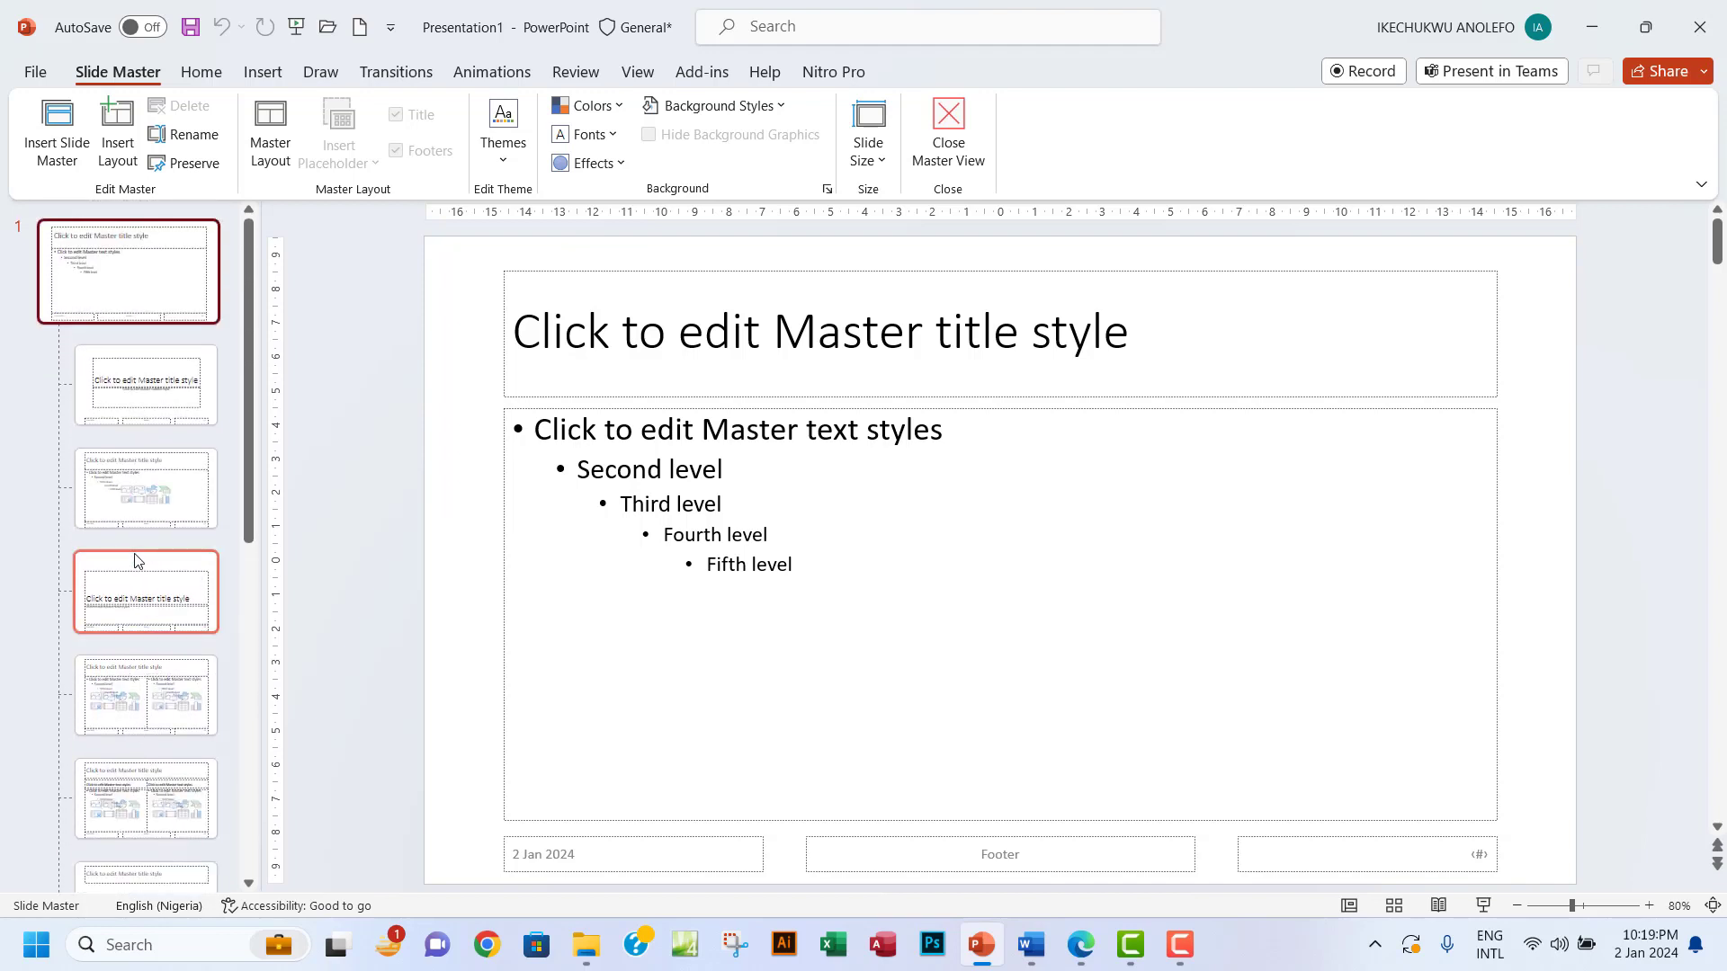
click(128, 502)
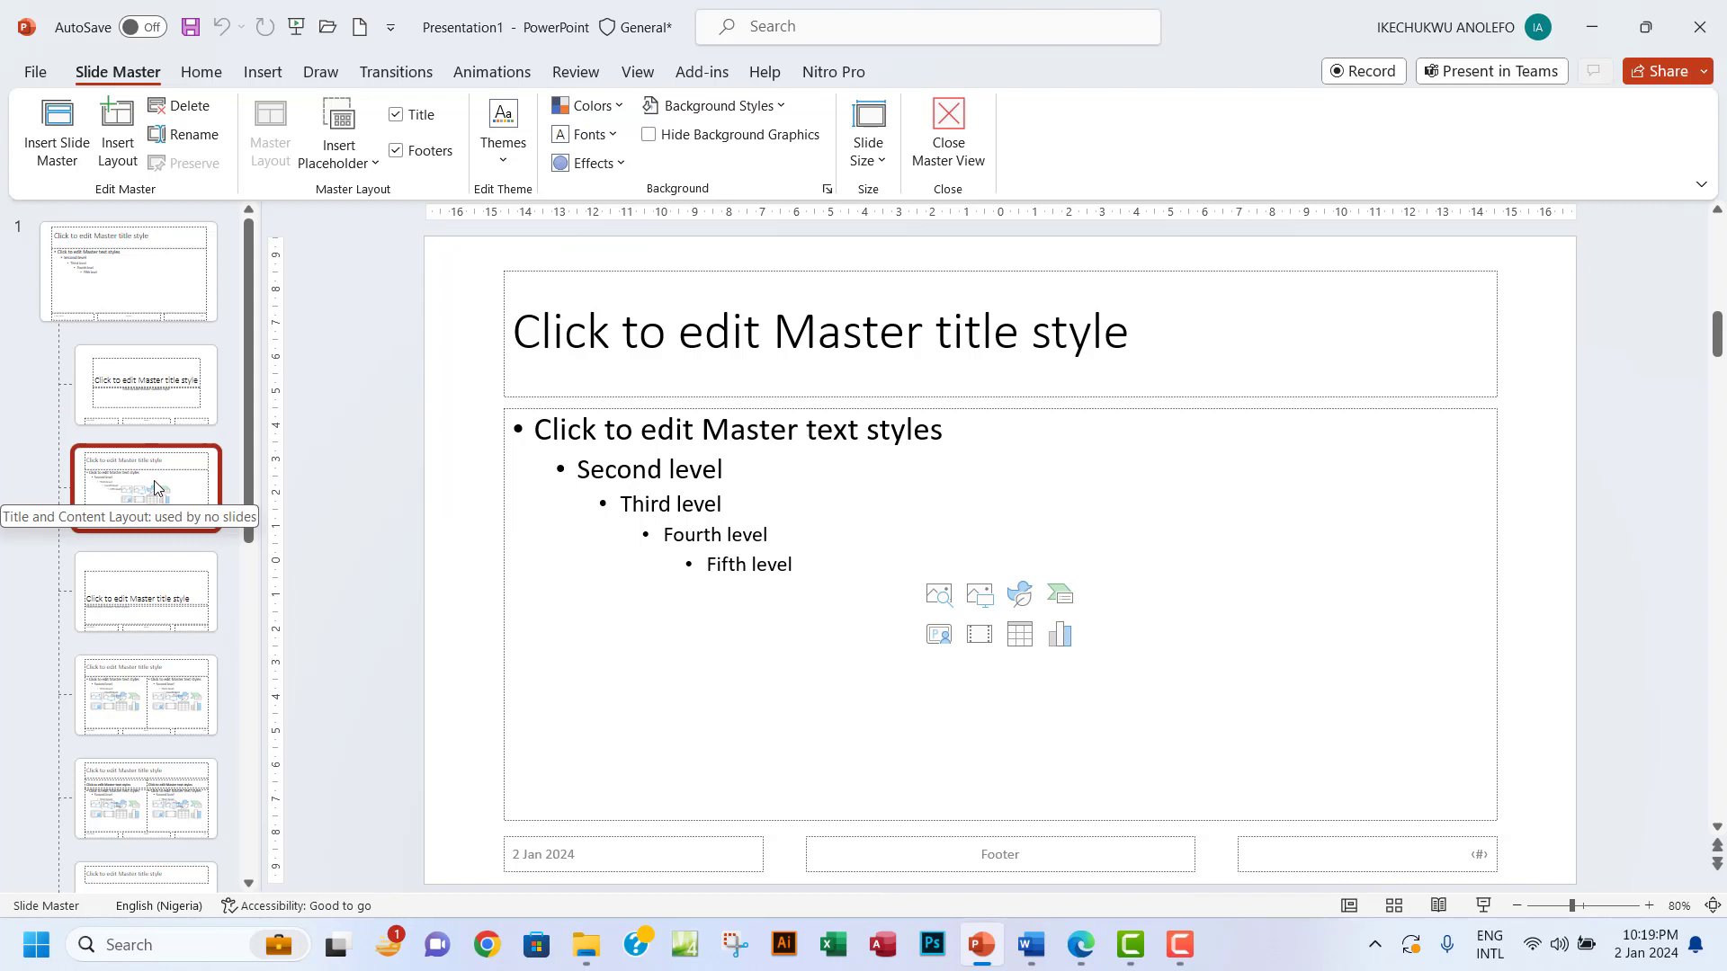
click(123, 270)
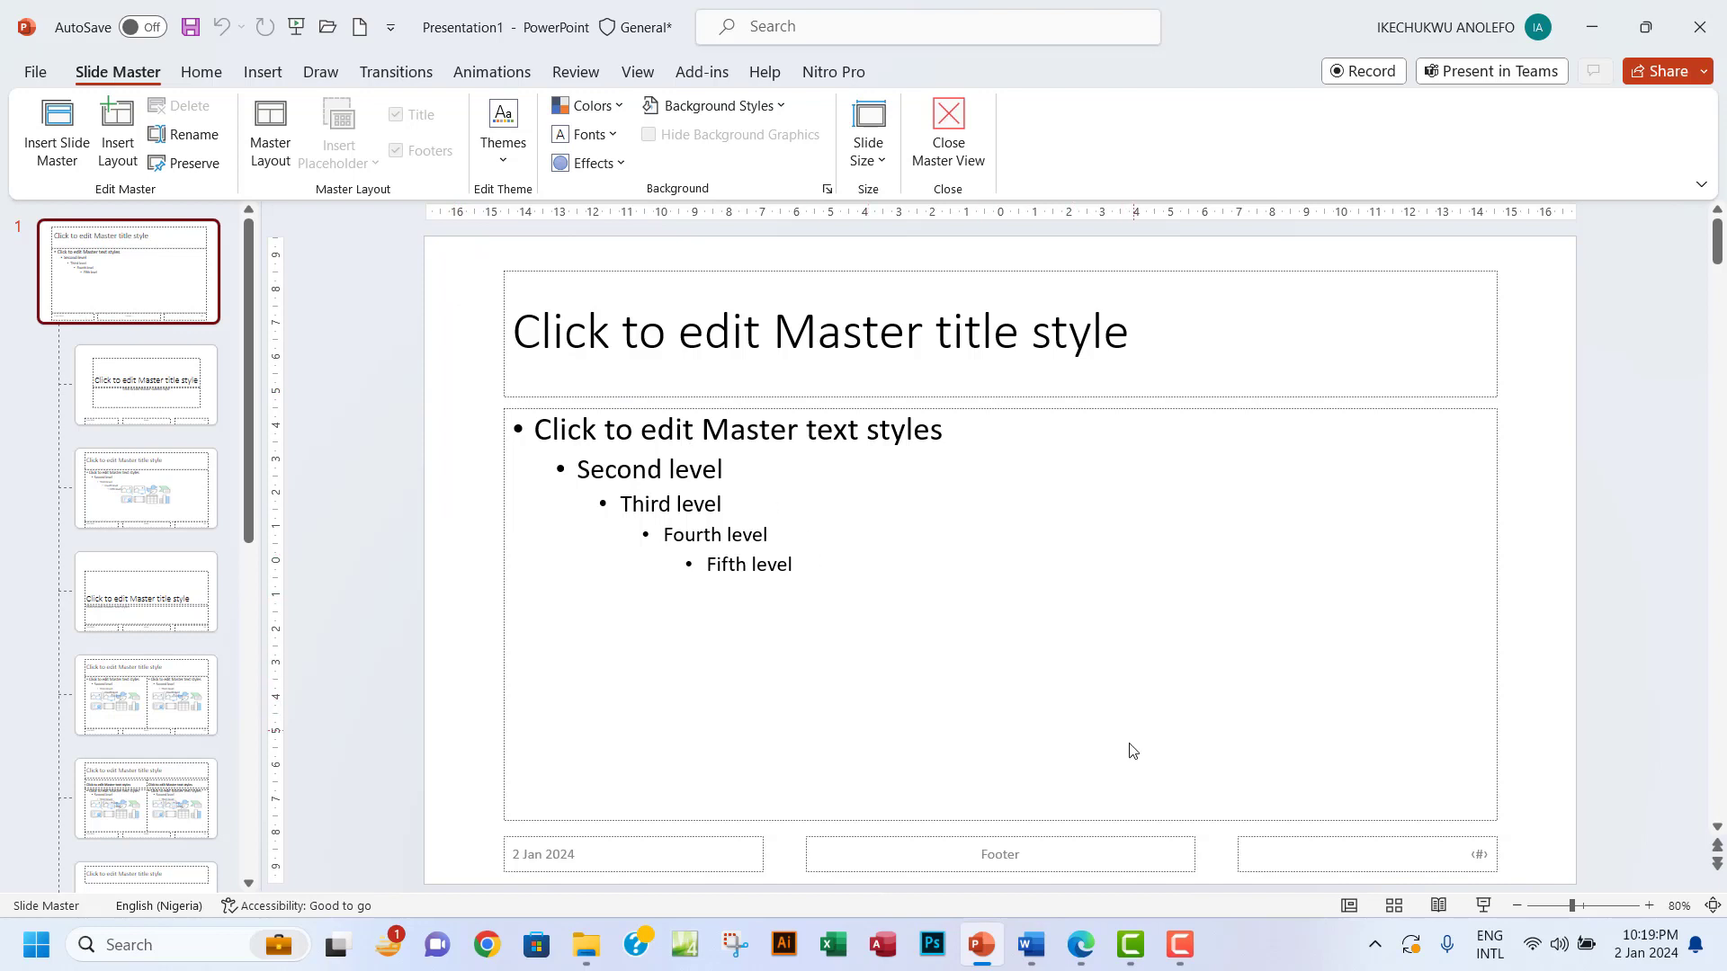
click(672, 865)
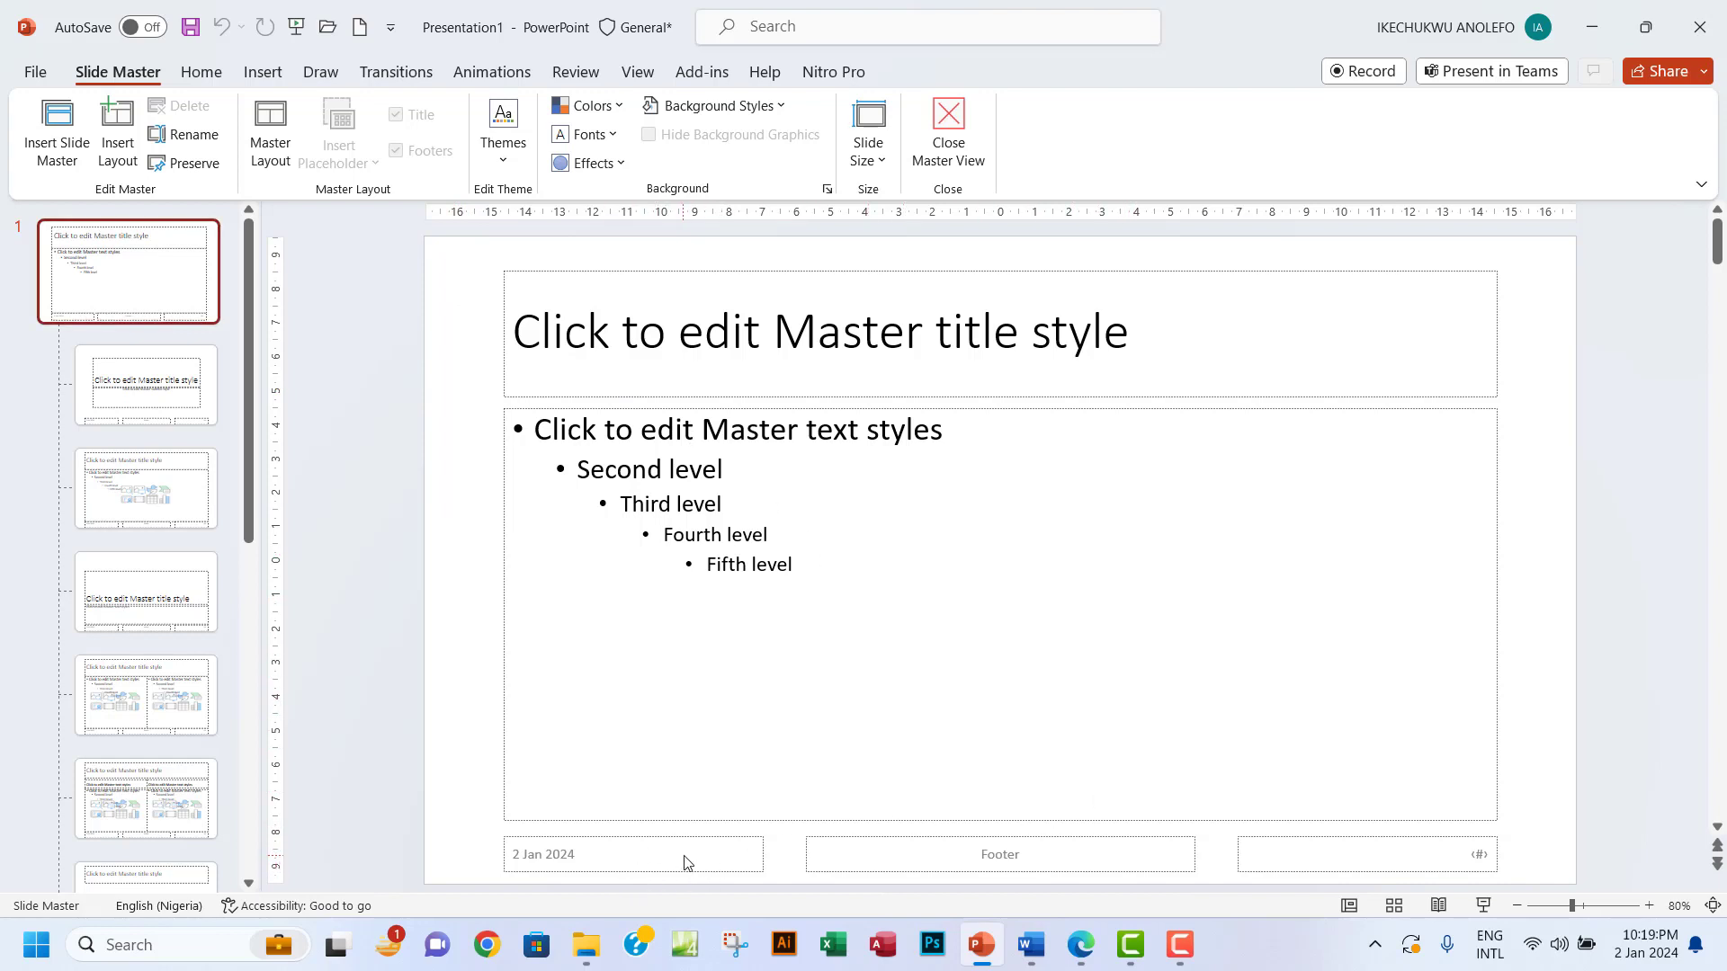
click(640, 839)
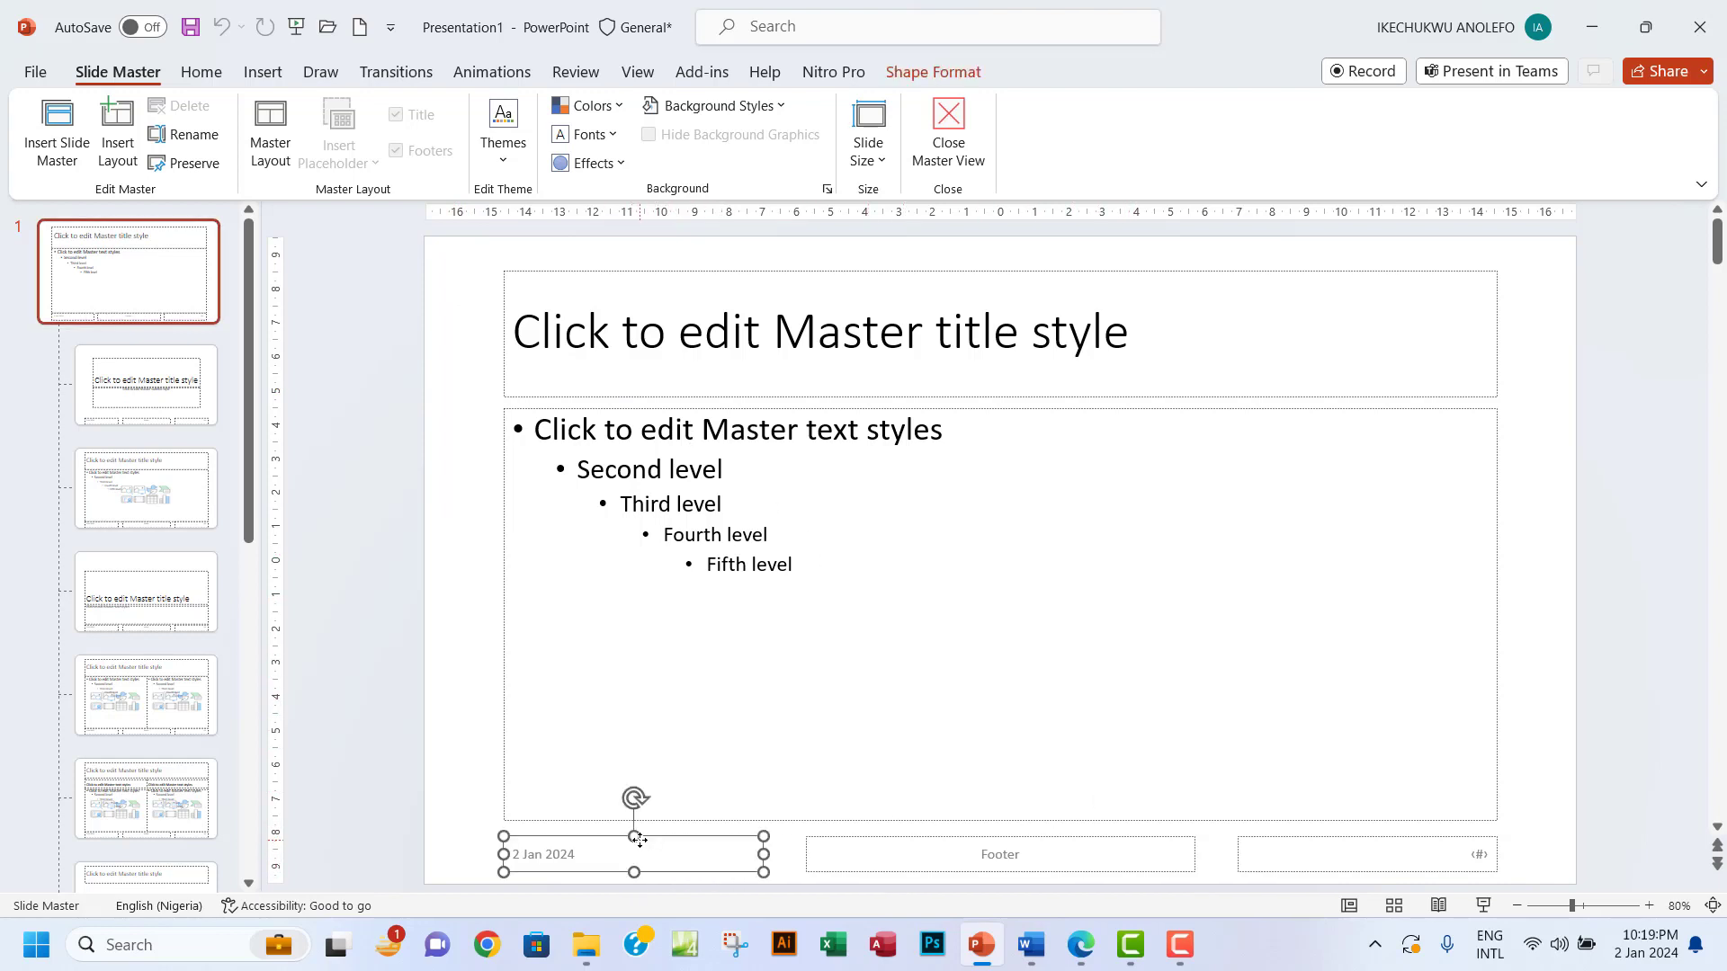
click(927, 861)
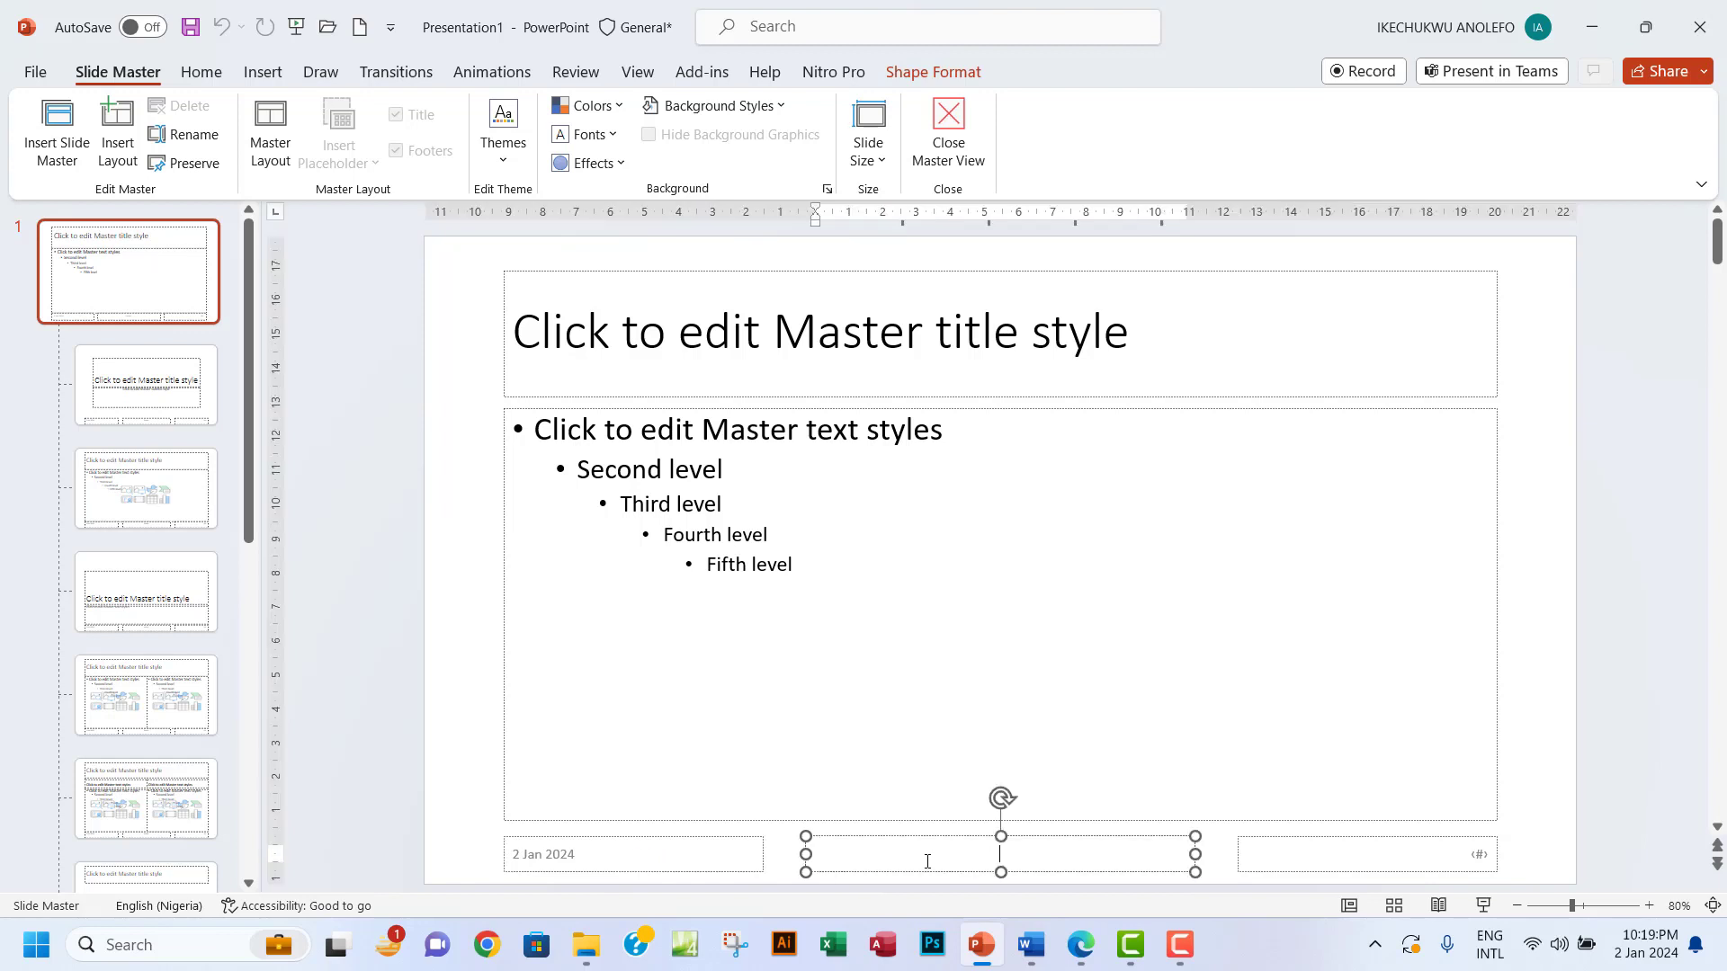
- Move the master's slide number placeholder to the slide's top-left corner and shrink it to fit the margin beside the title
click(1309, 873)
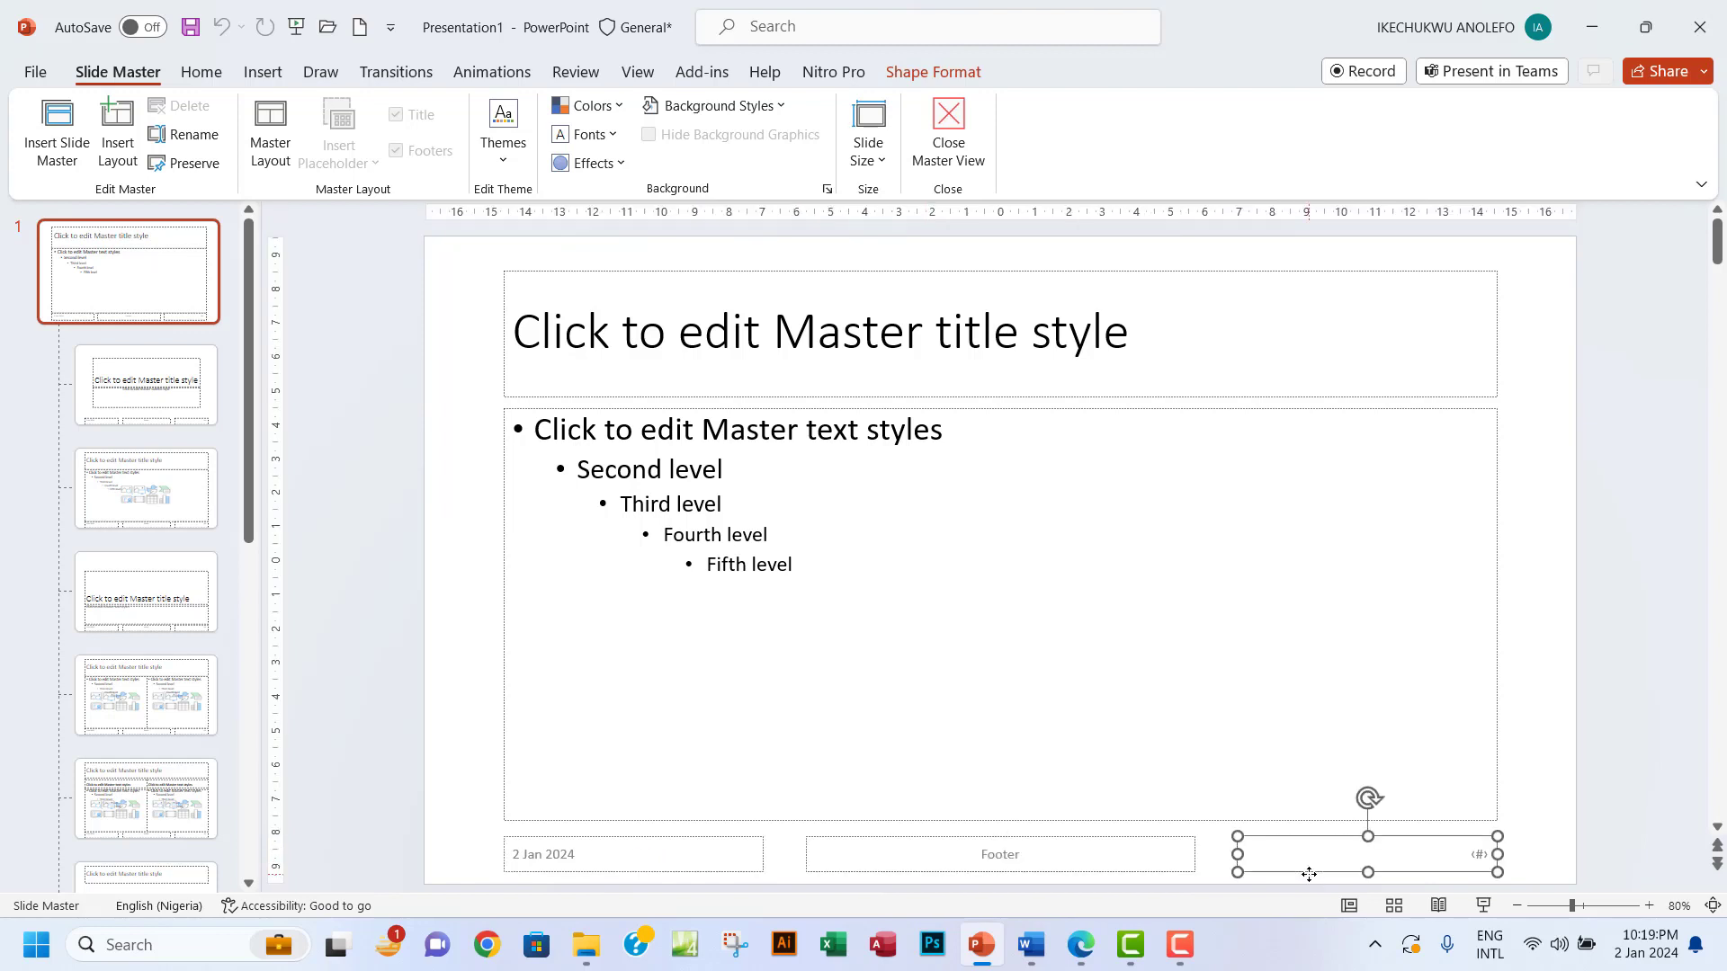
drag(1309, 873, 467, 283)
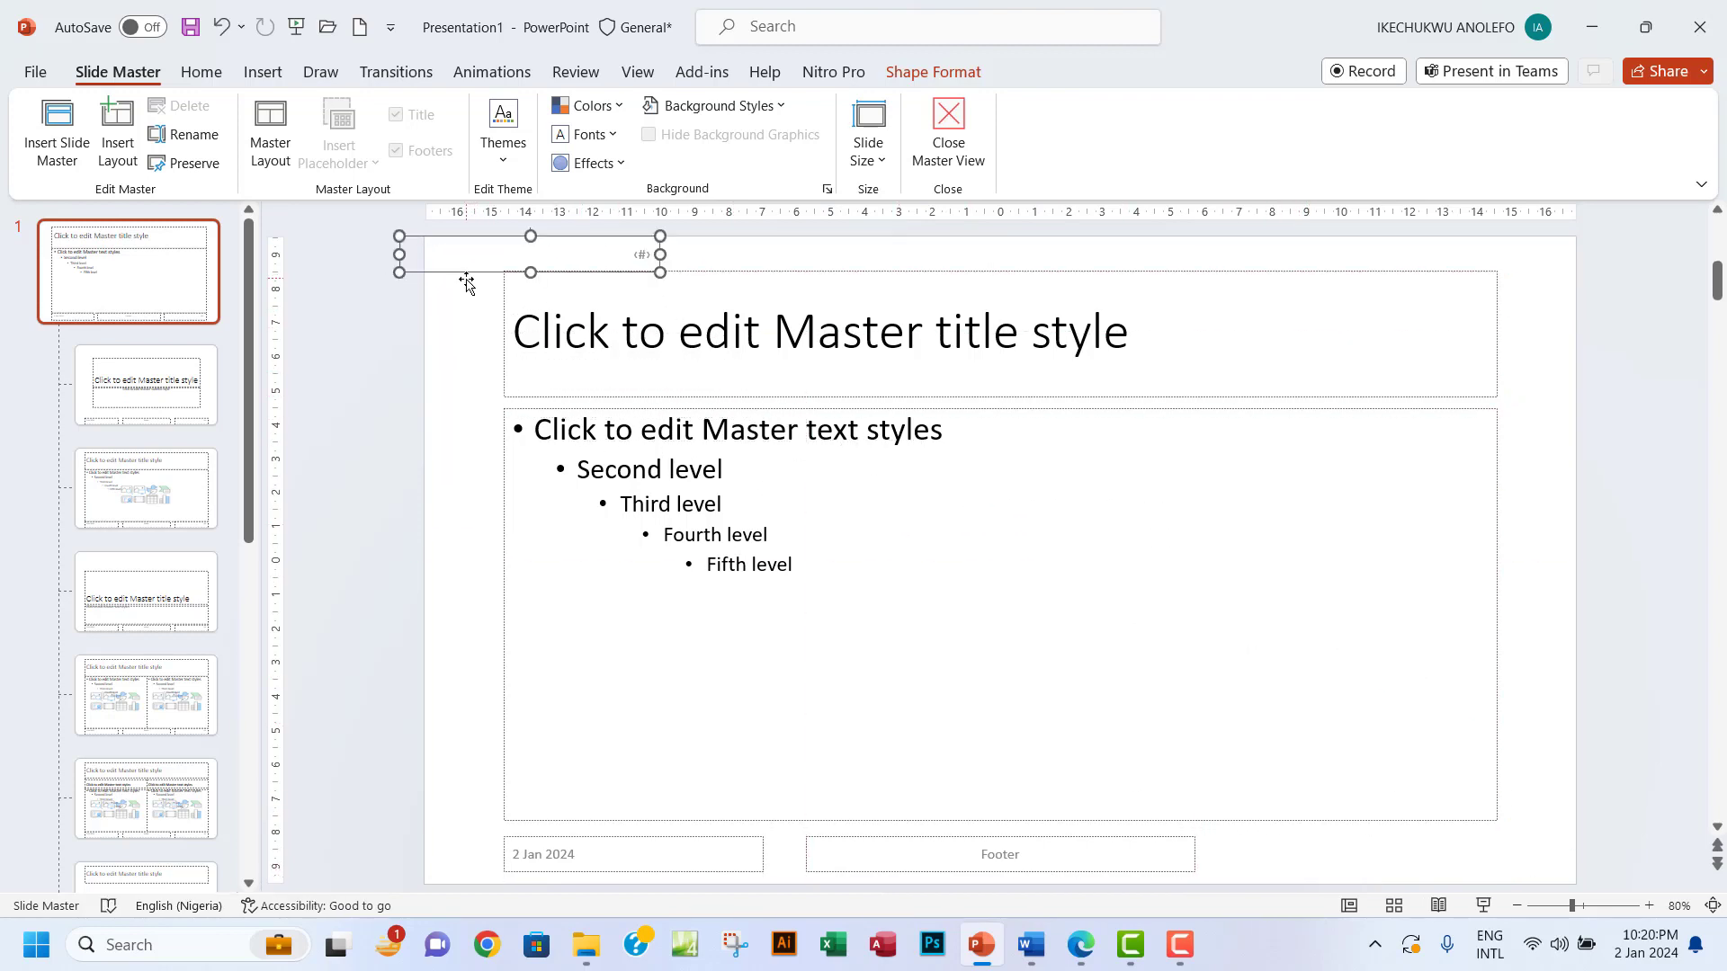
drag(660, 254, 440, 257)
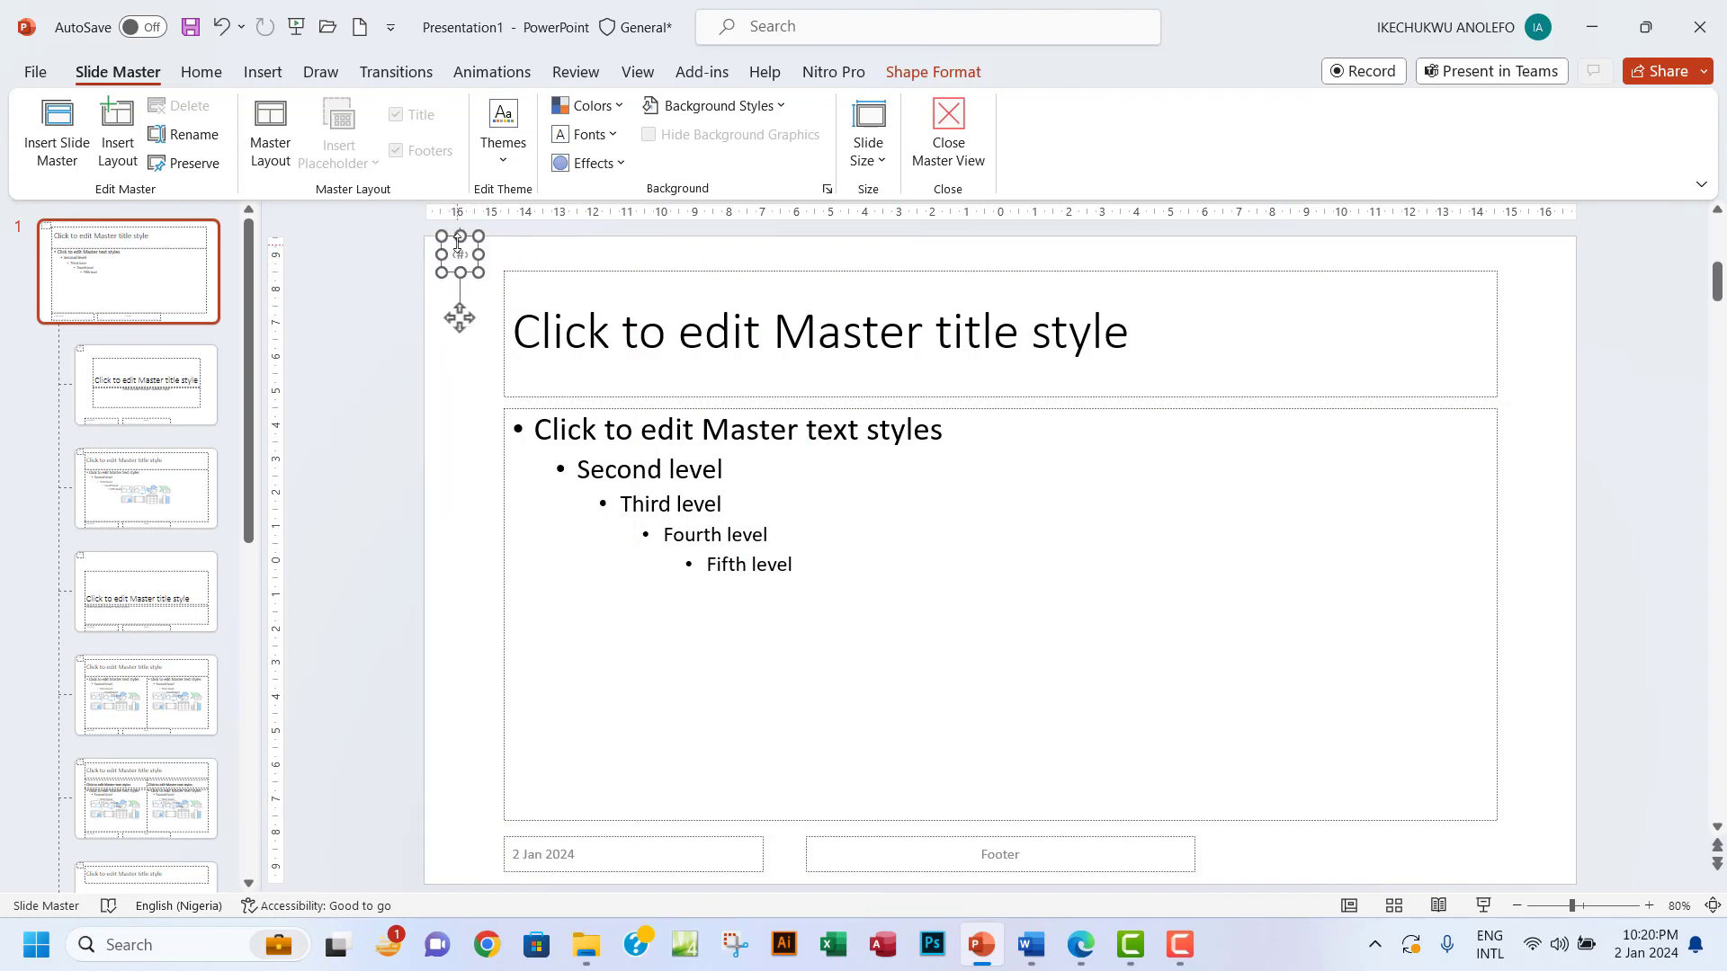
drag(448, 240, 446, 249)
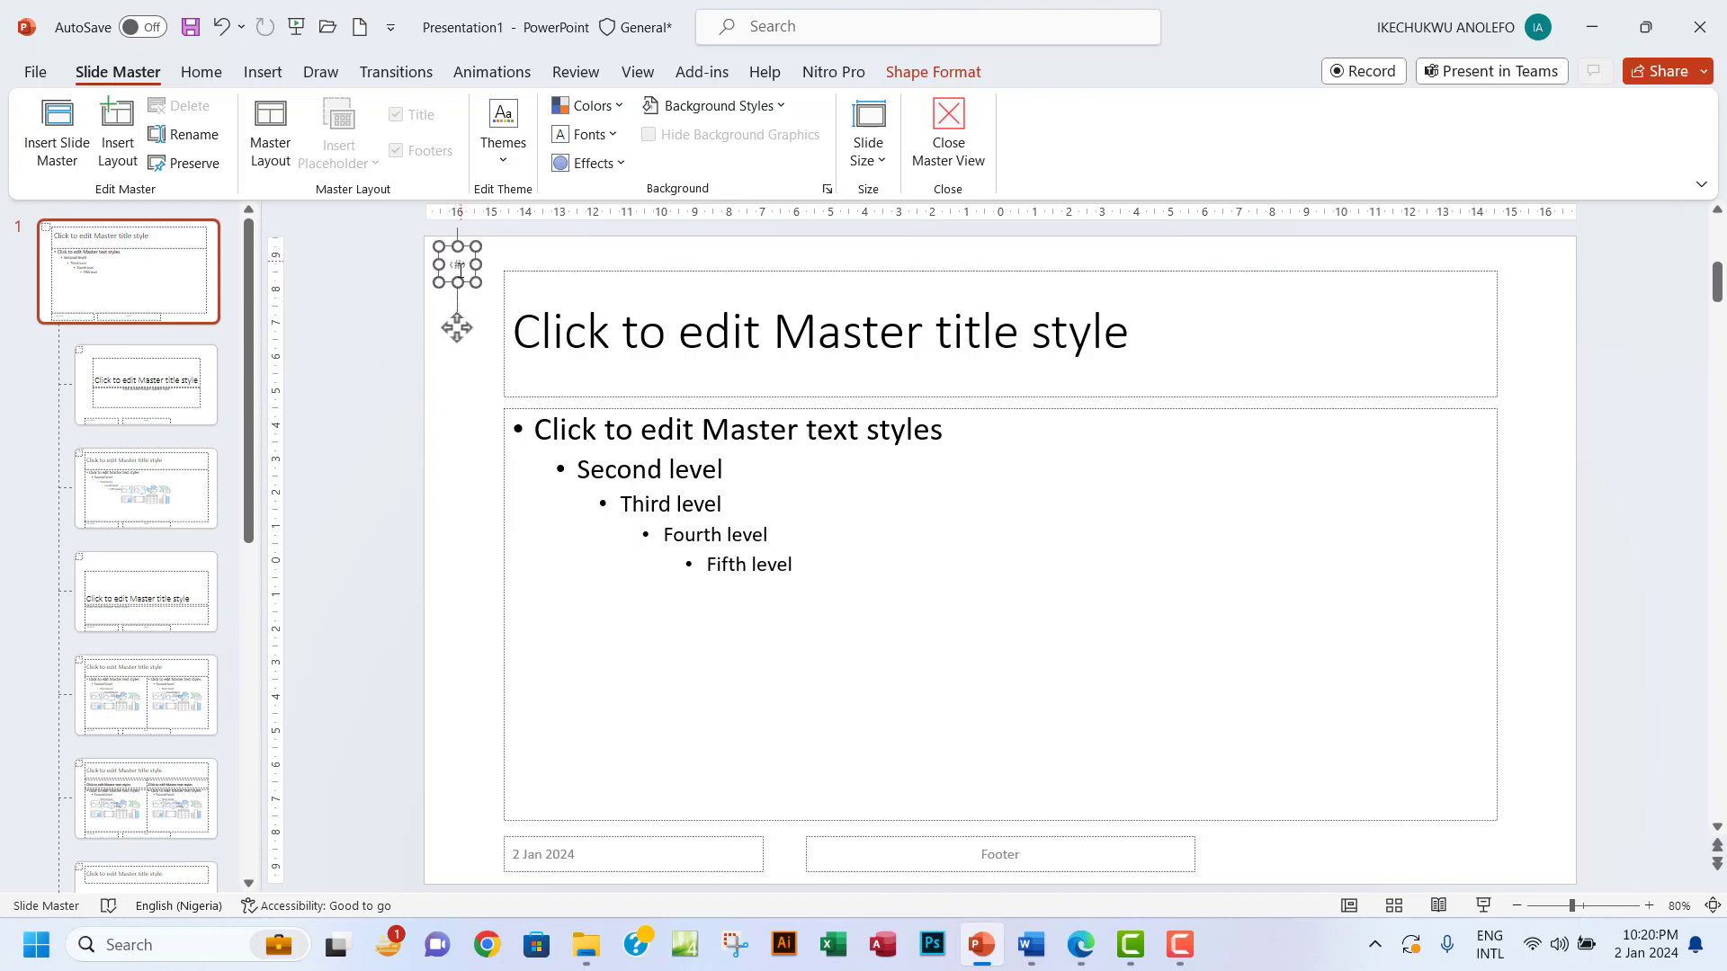
- Set the font colour of the slide number field in the master's header to black
click(450, 265)
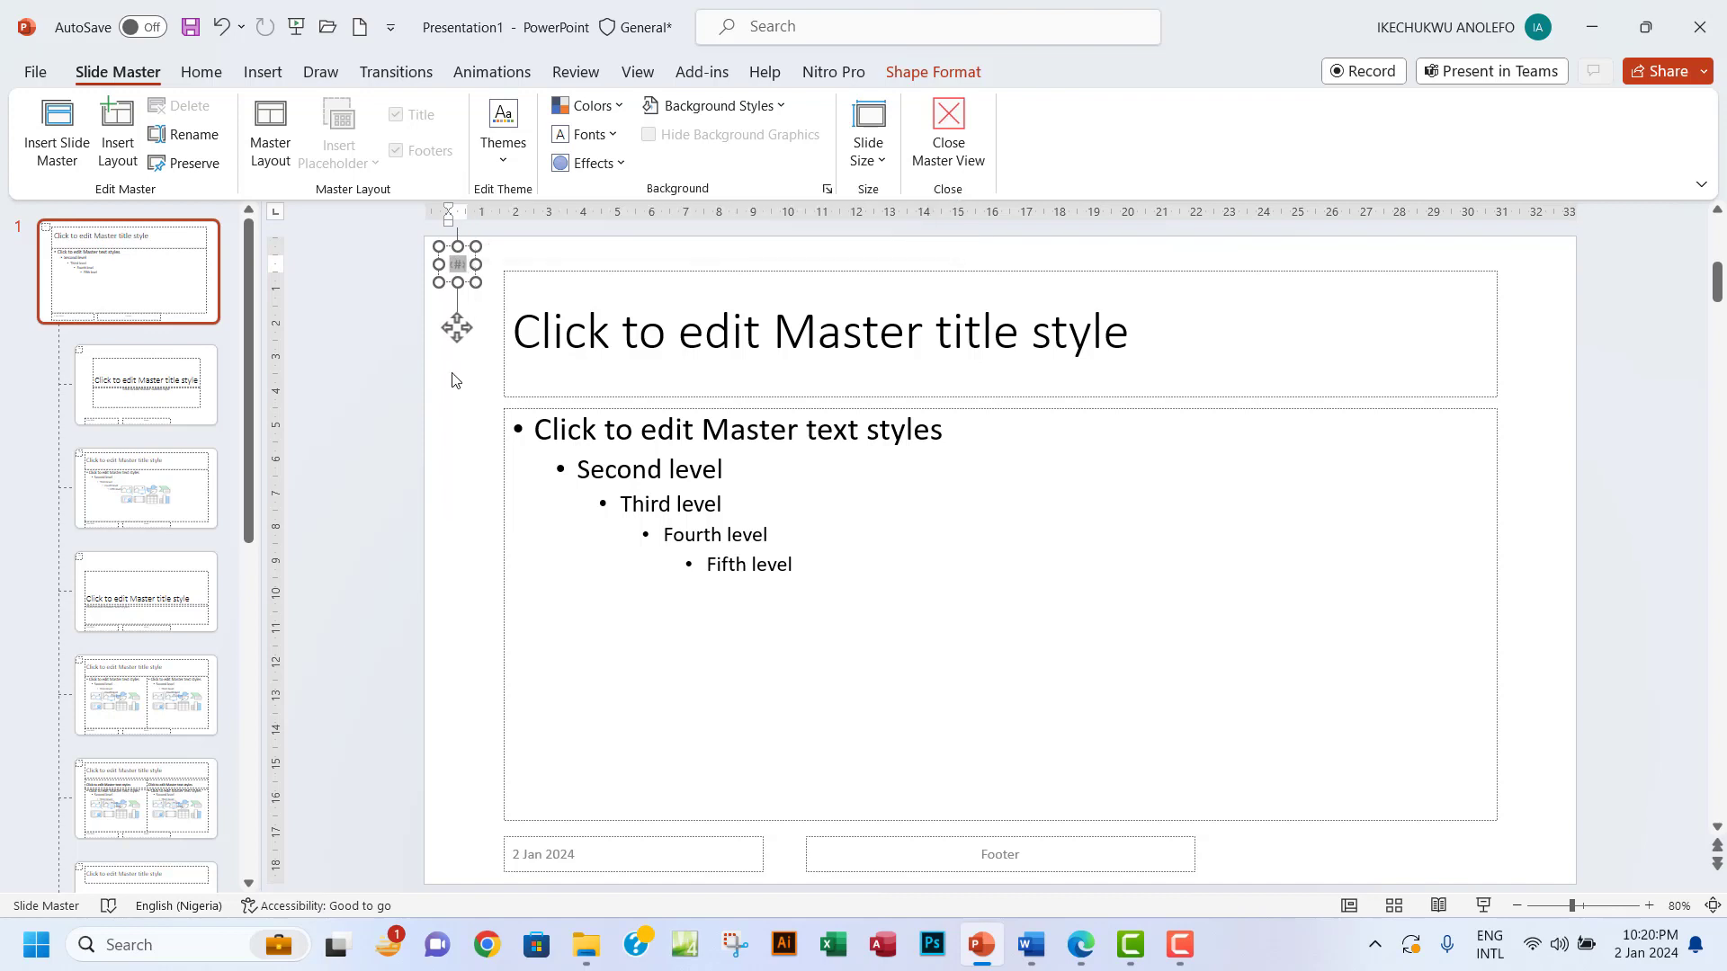
click(199, 71)
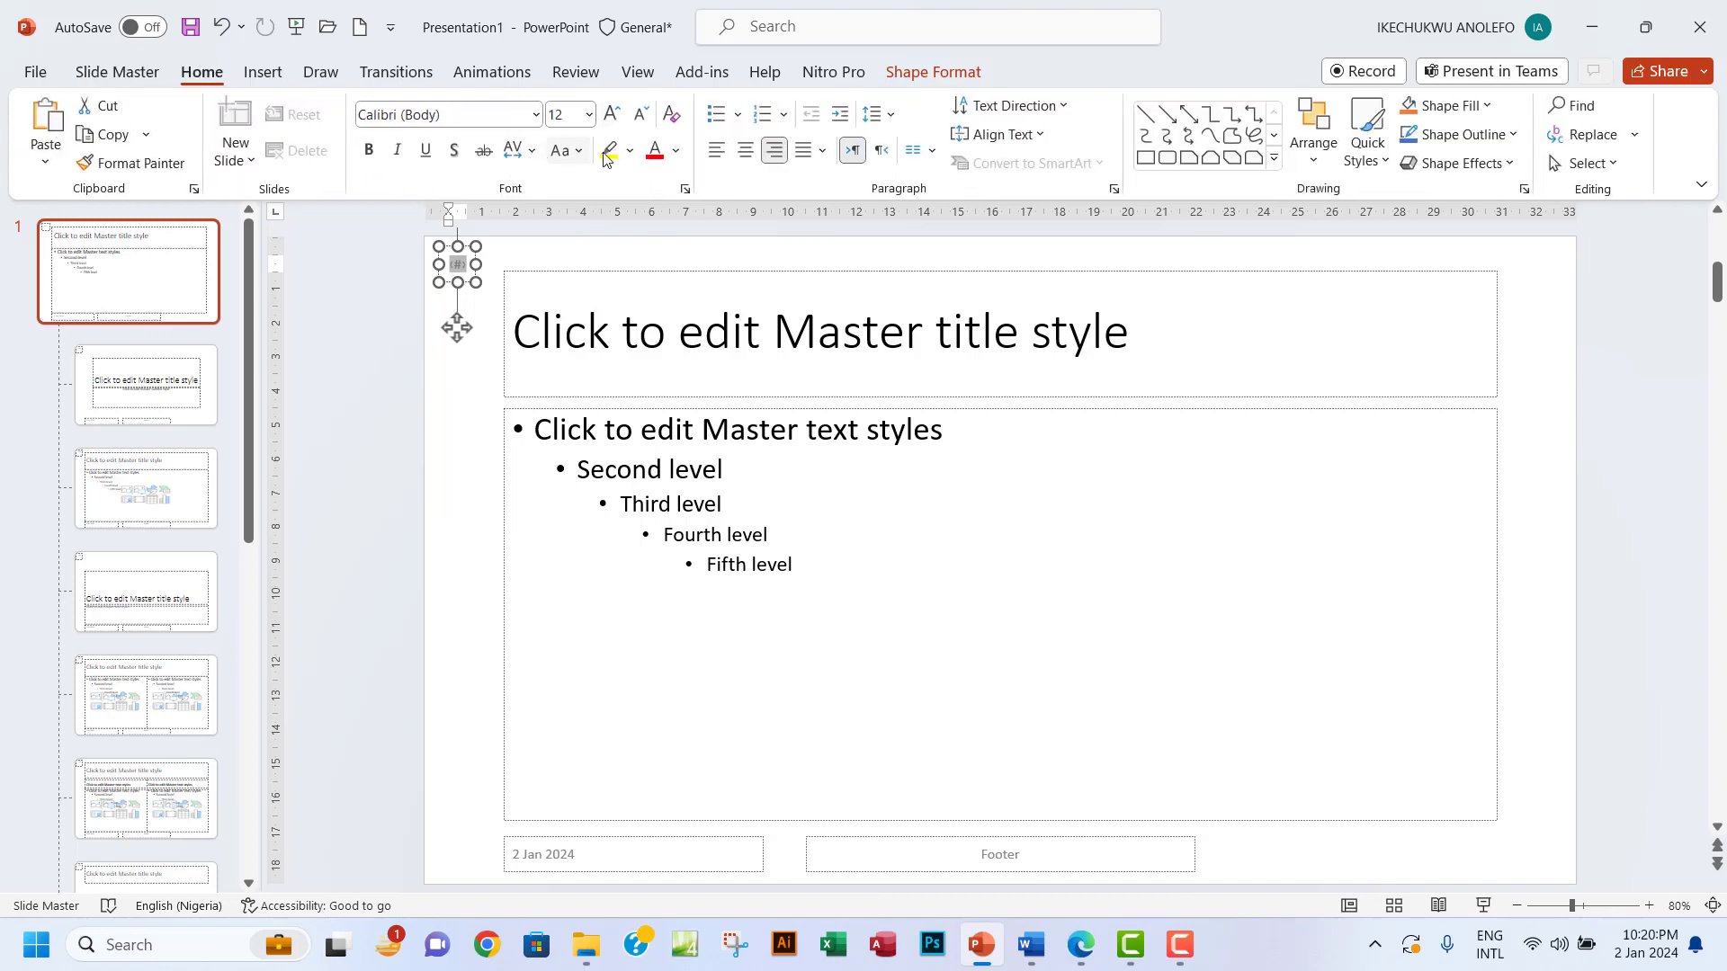
click(675, 151)
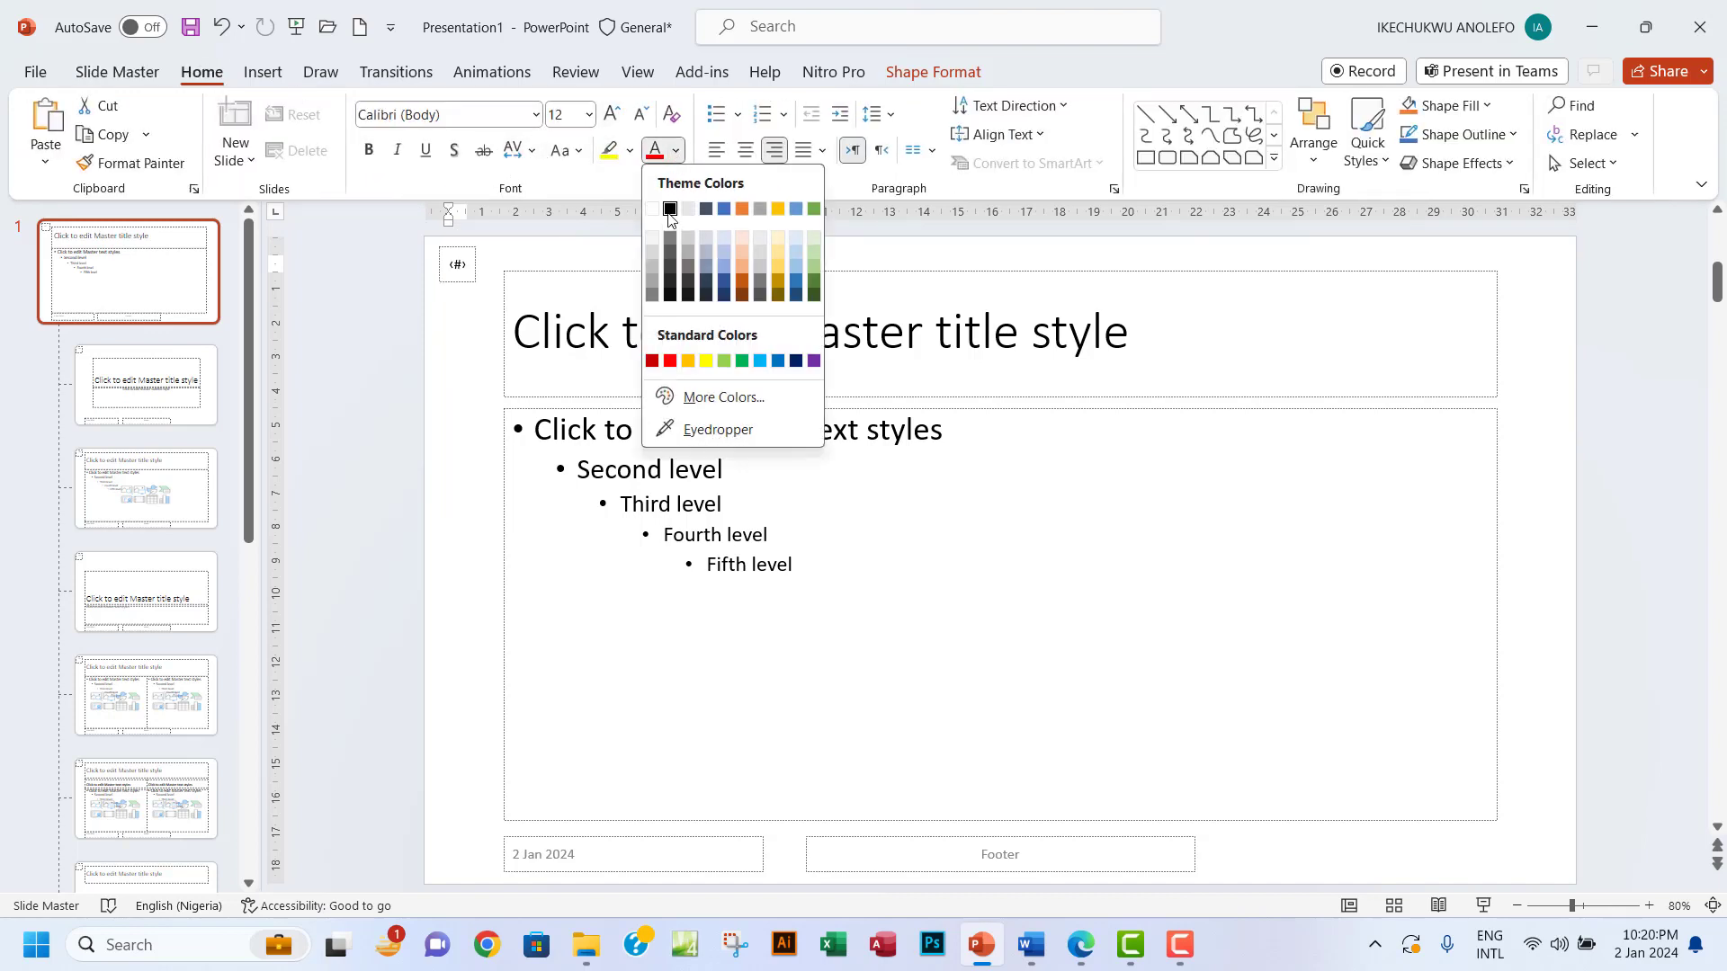
click(670, 209)
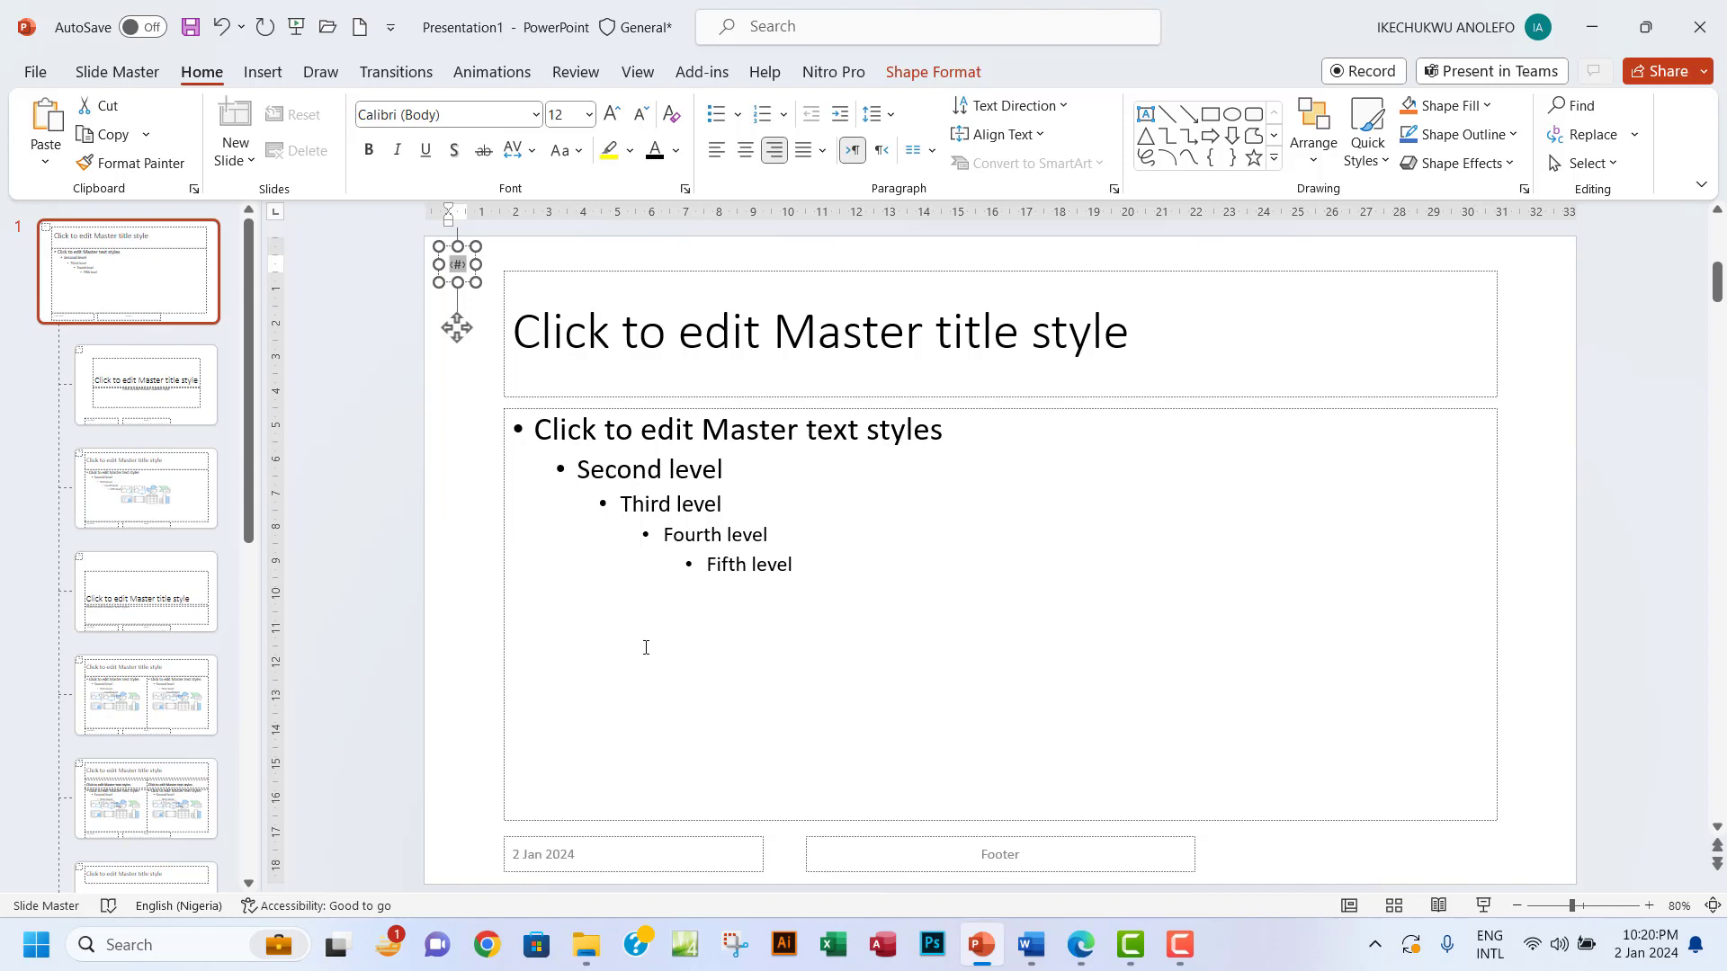
click(968, 861)
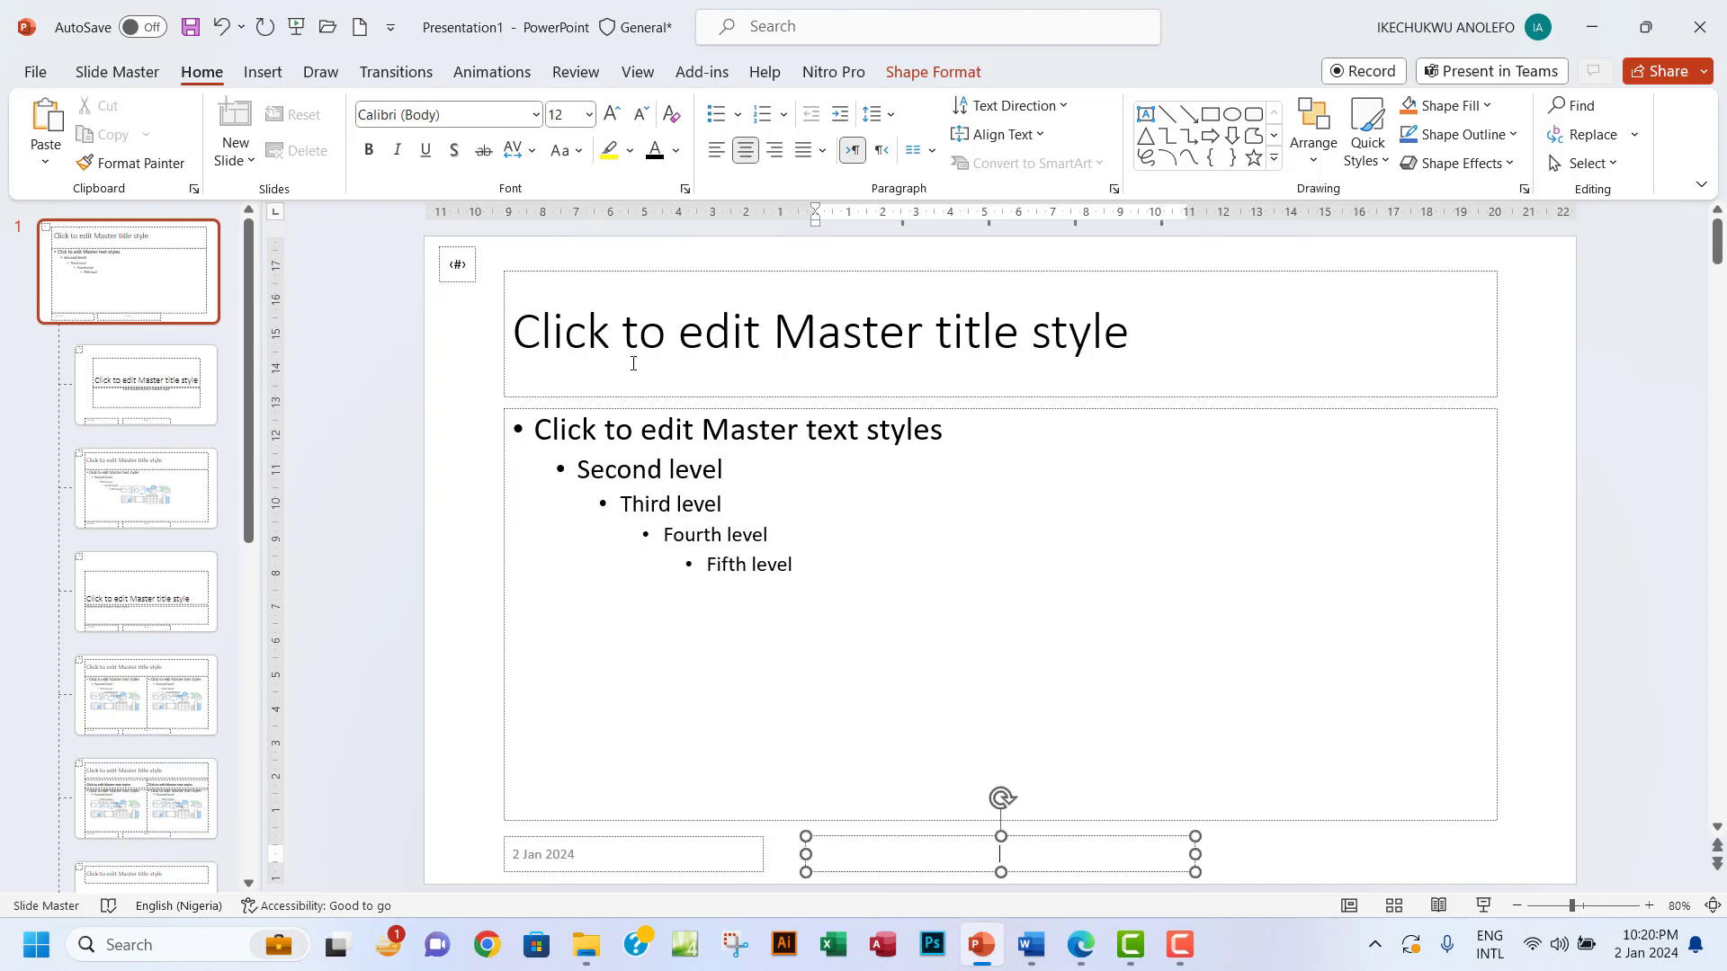
click(459, 267)
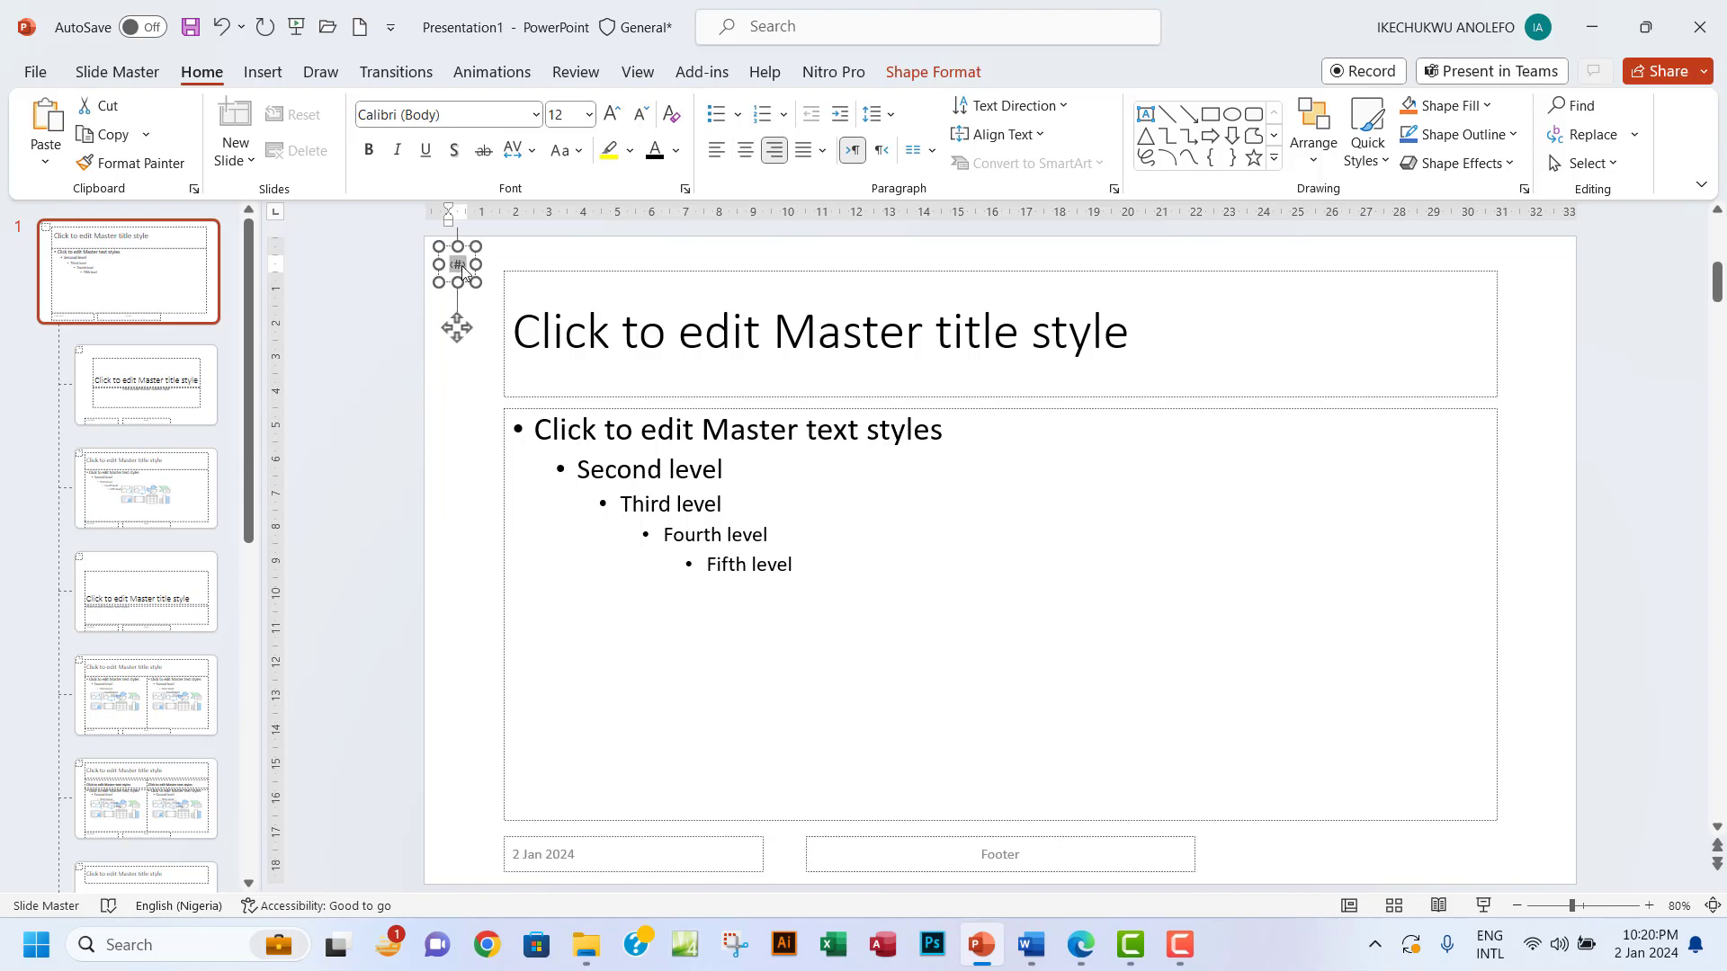
click(496, 321)
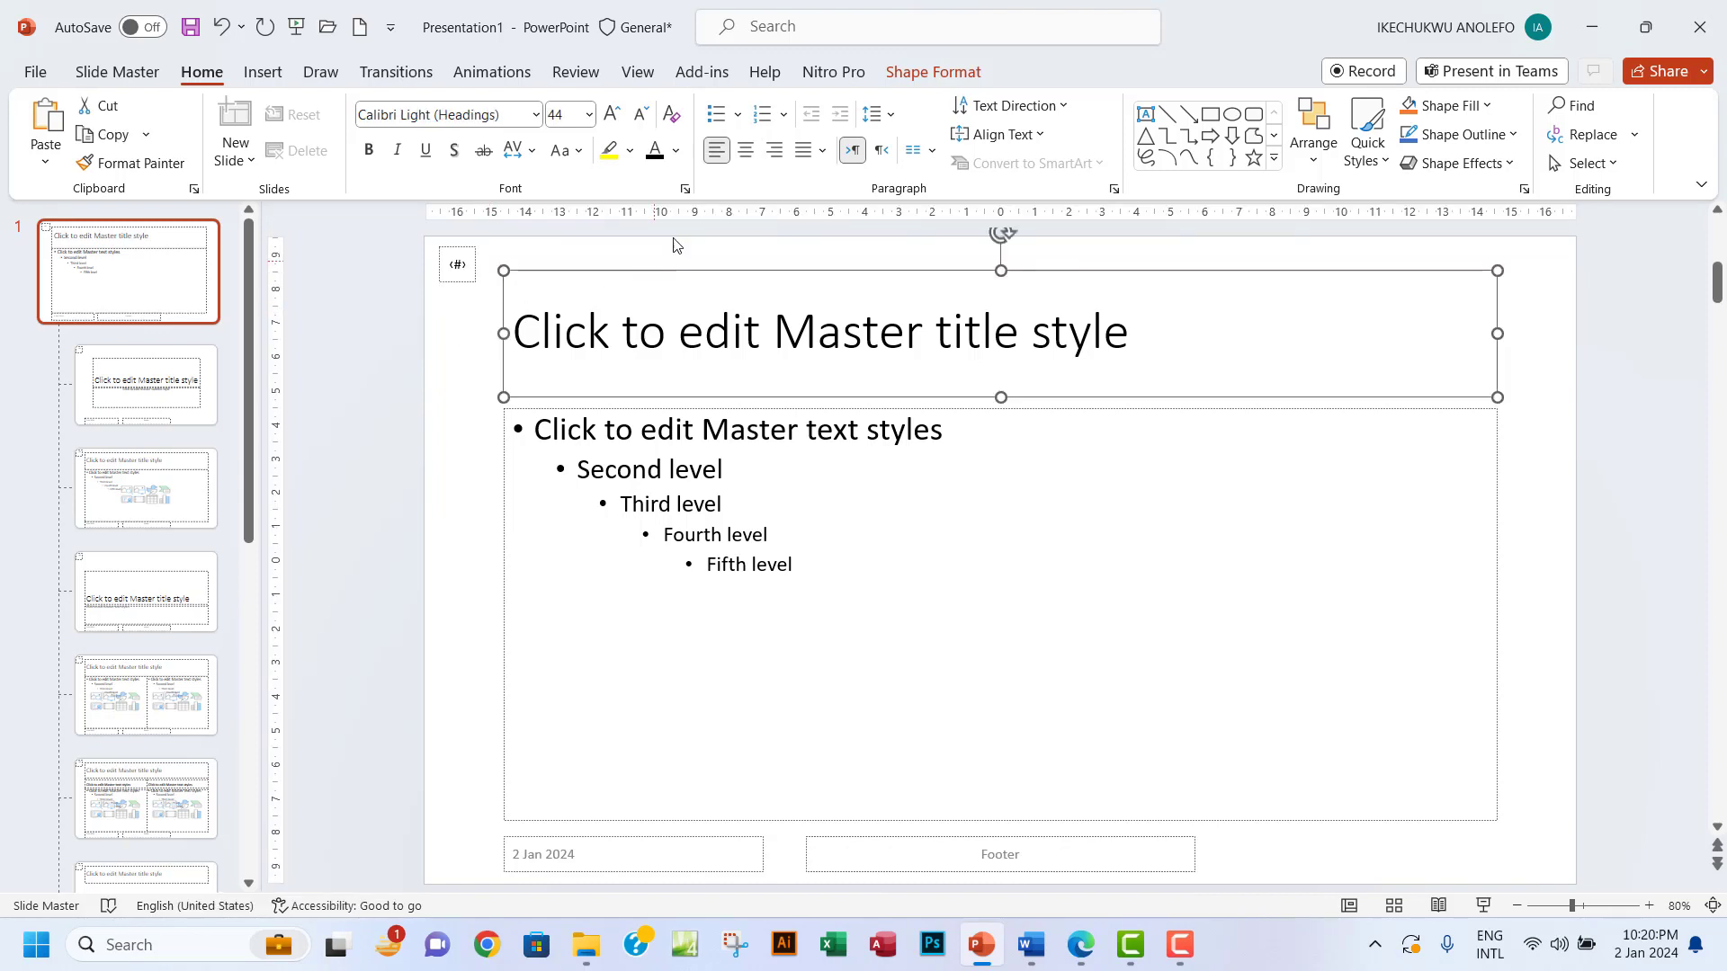
click(265, 73)
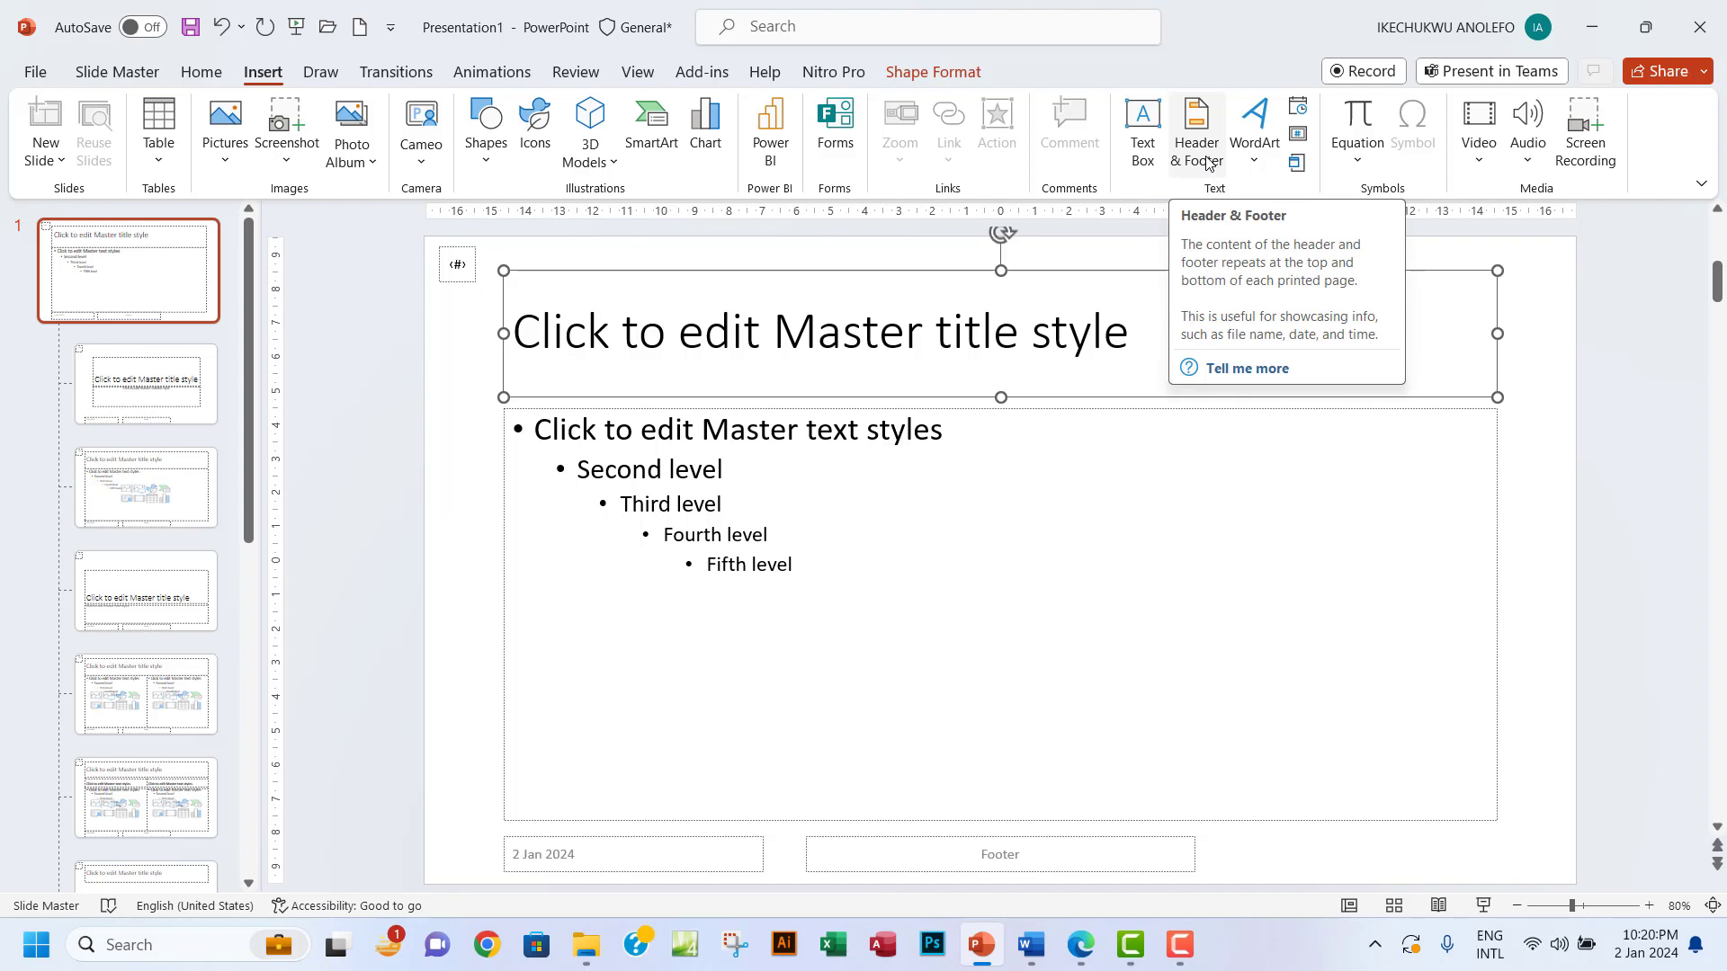
click(962, 856)
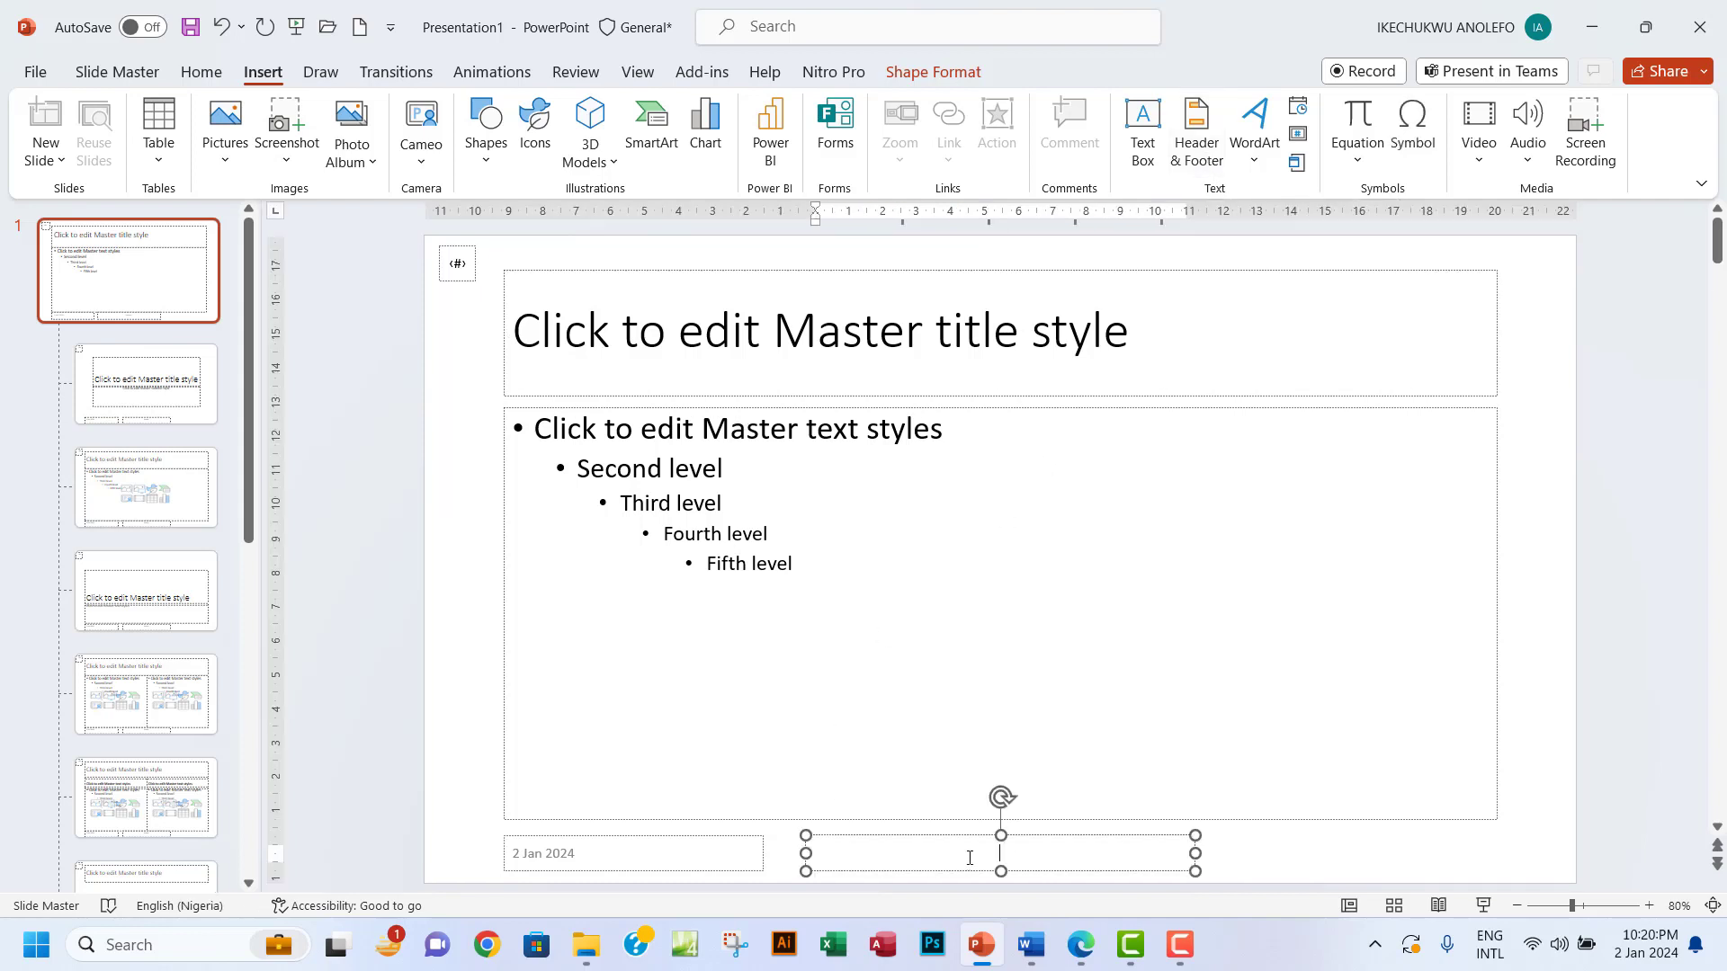
- Move the master's date placeholder to the slide's bottom-right corner and the footer placeholder to its bottom-left corner, ready for text entry
click(688, 845)
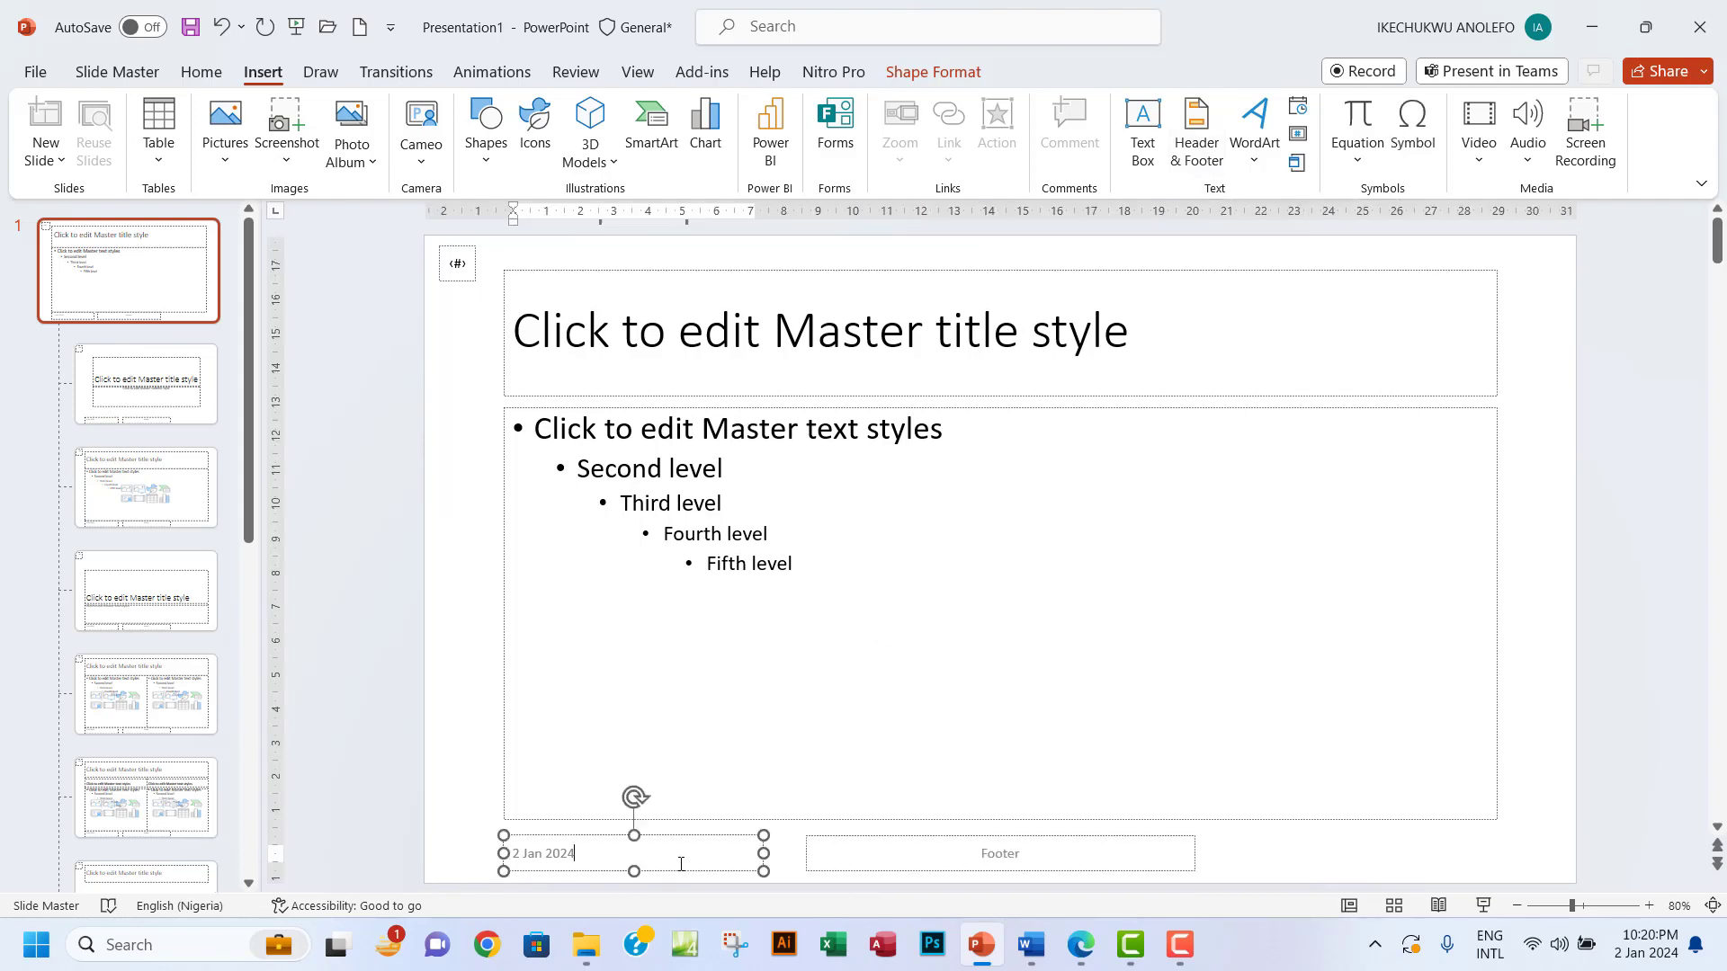
drag(746, 837, 1480, 833)
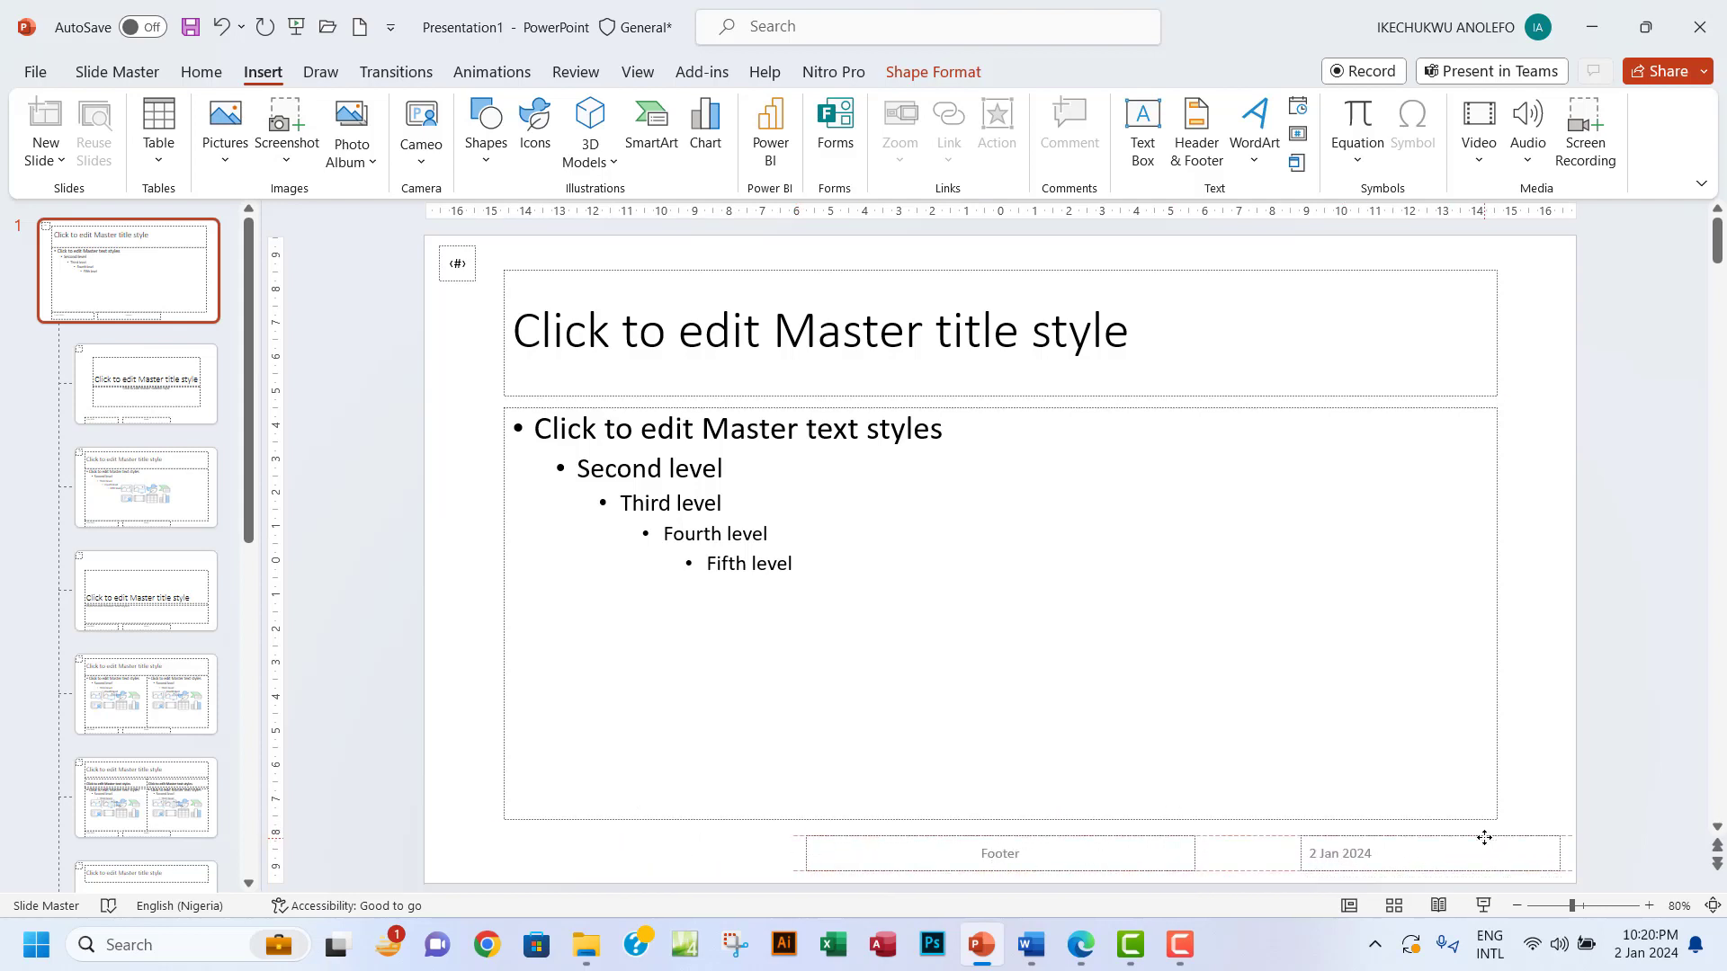
drag(1044, 871, 681, 870)
click(644, 856)
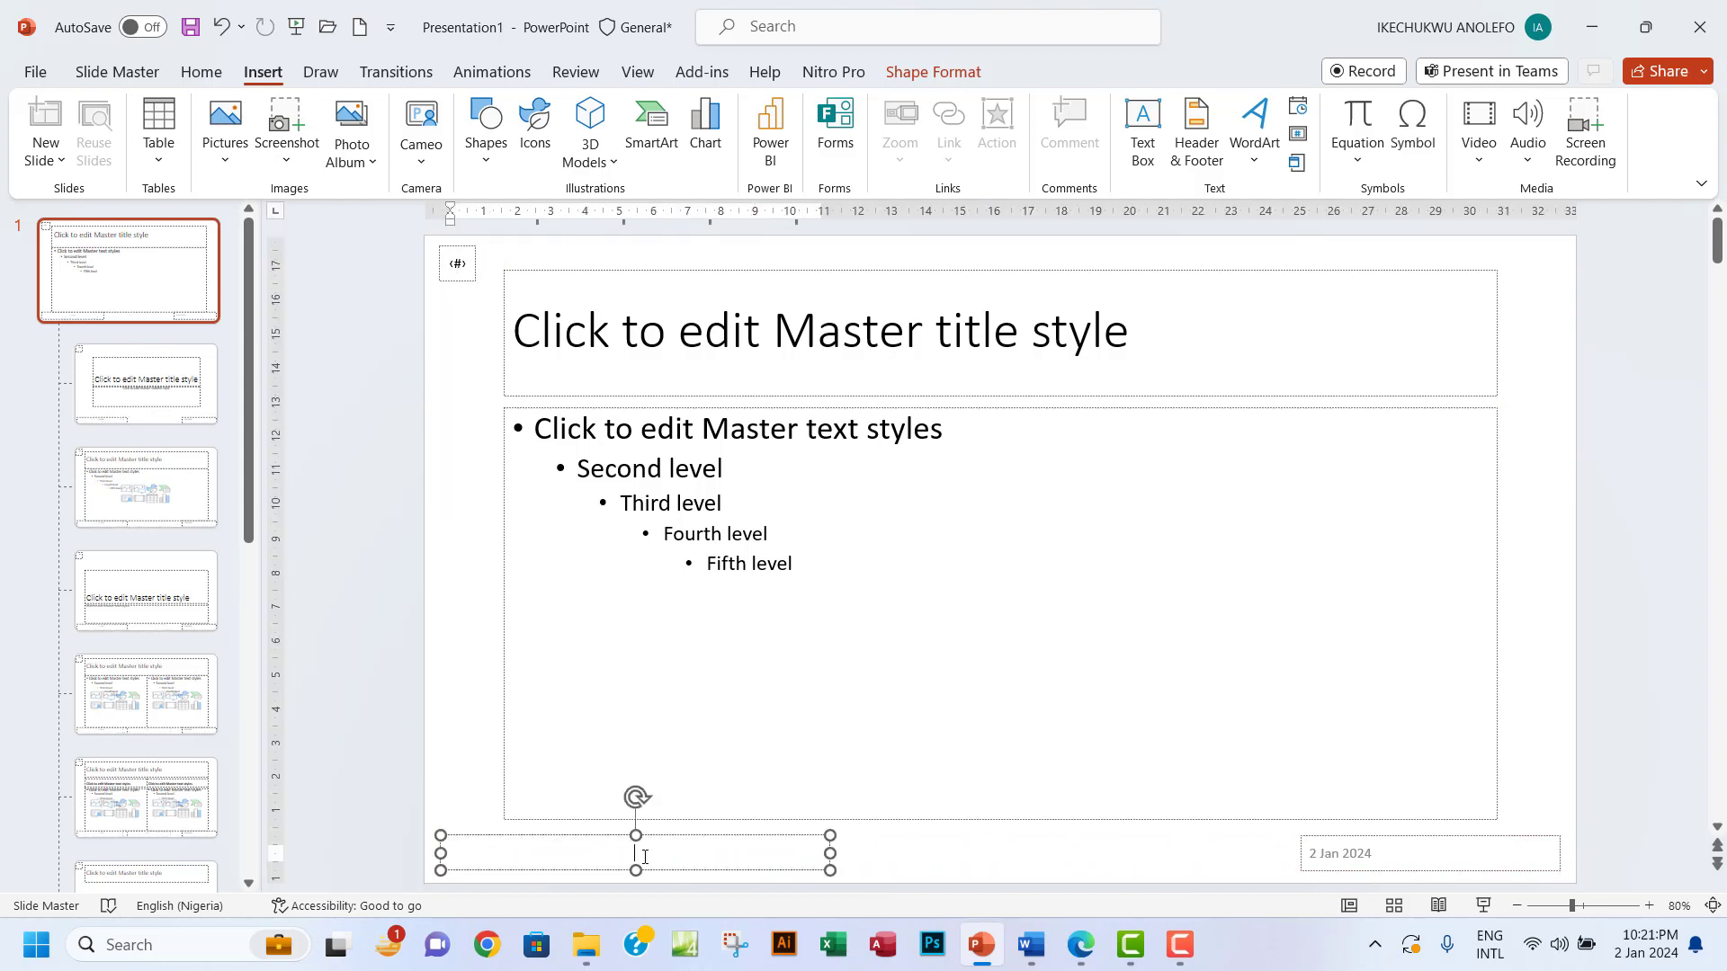
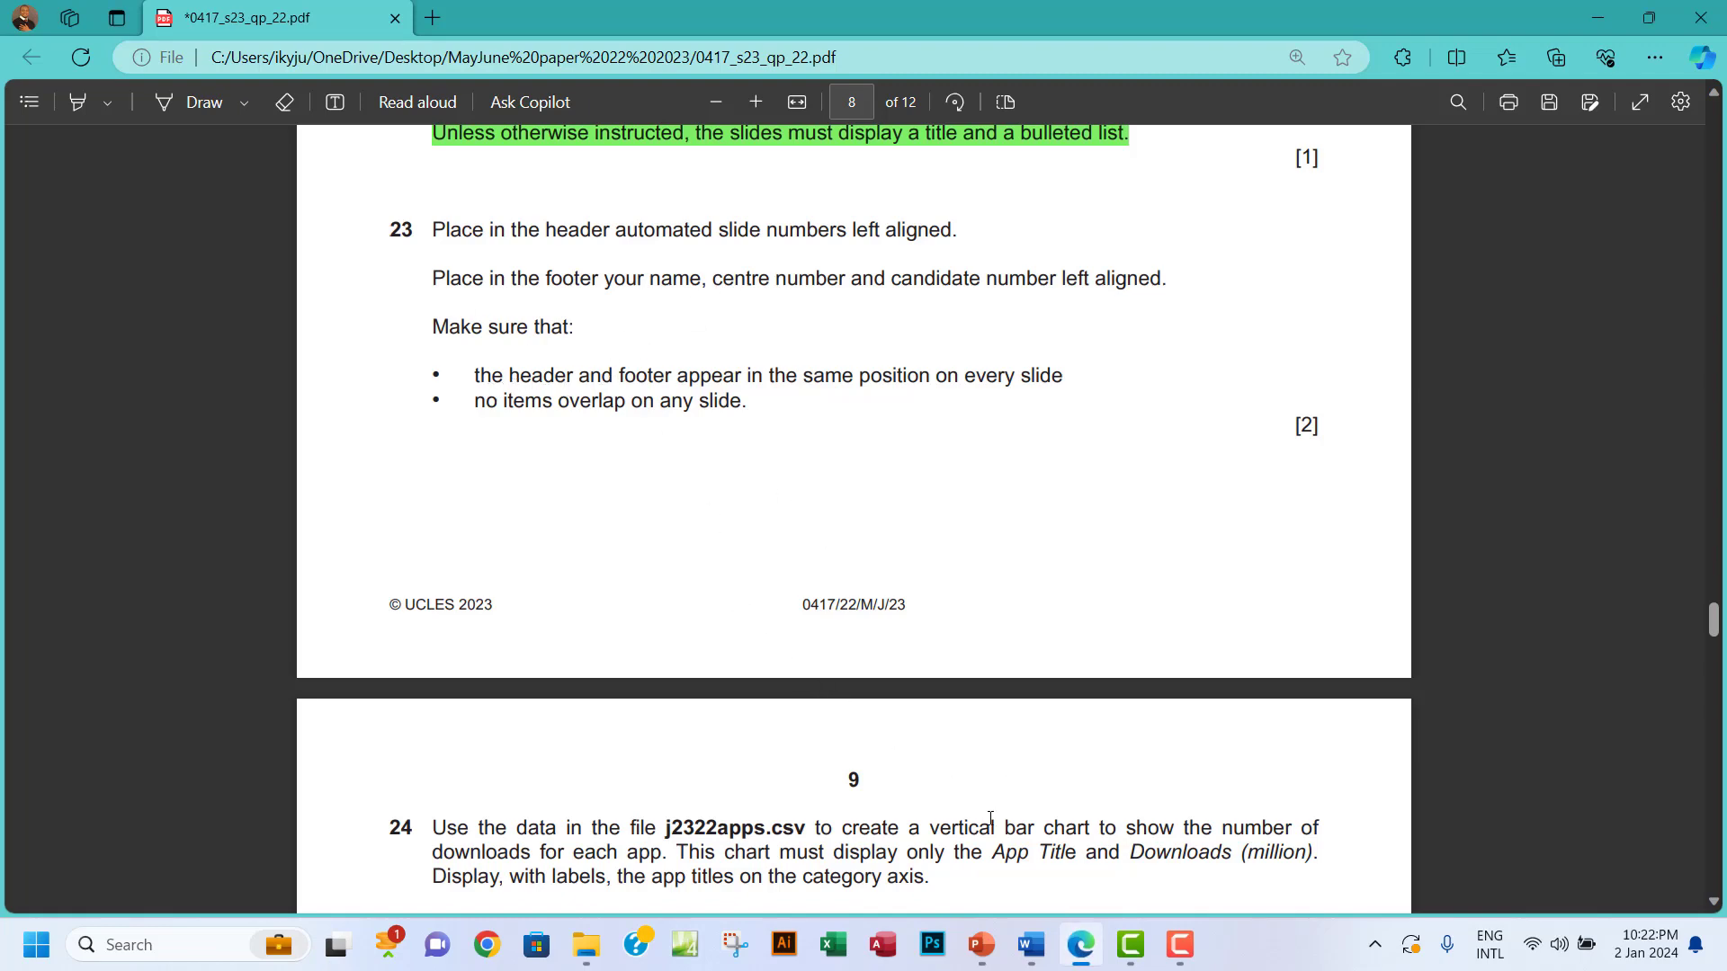
- Check the first slide's header and footer in PowerPoint, and highlight all of question 23 in green in the question paper in Edge
click(979, 949)
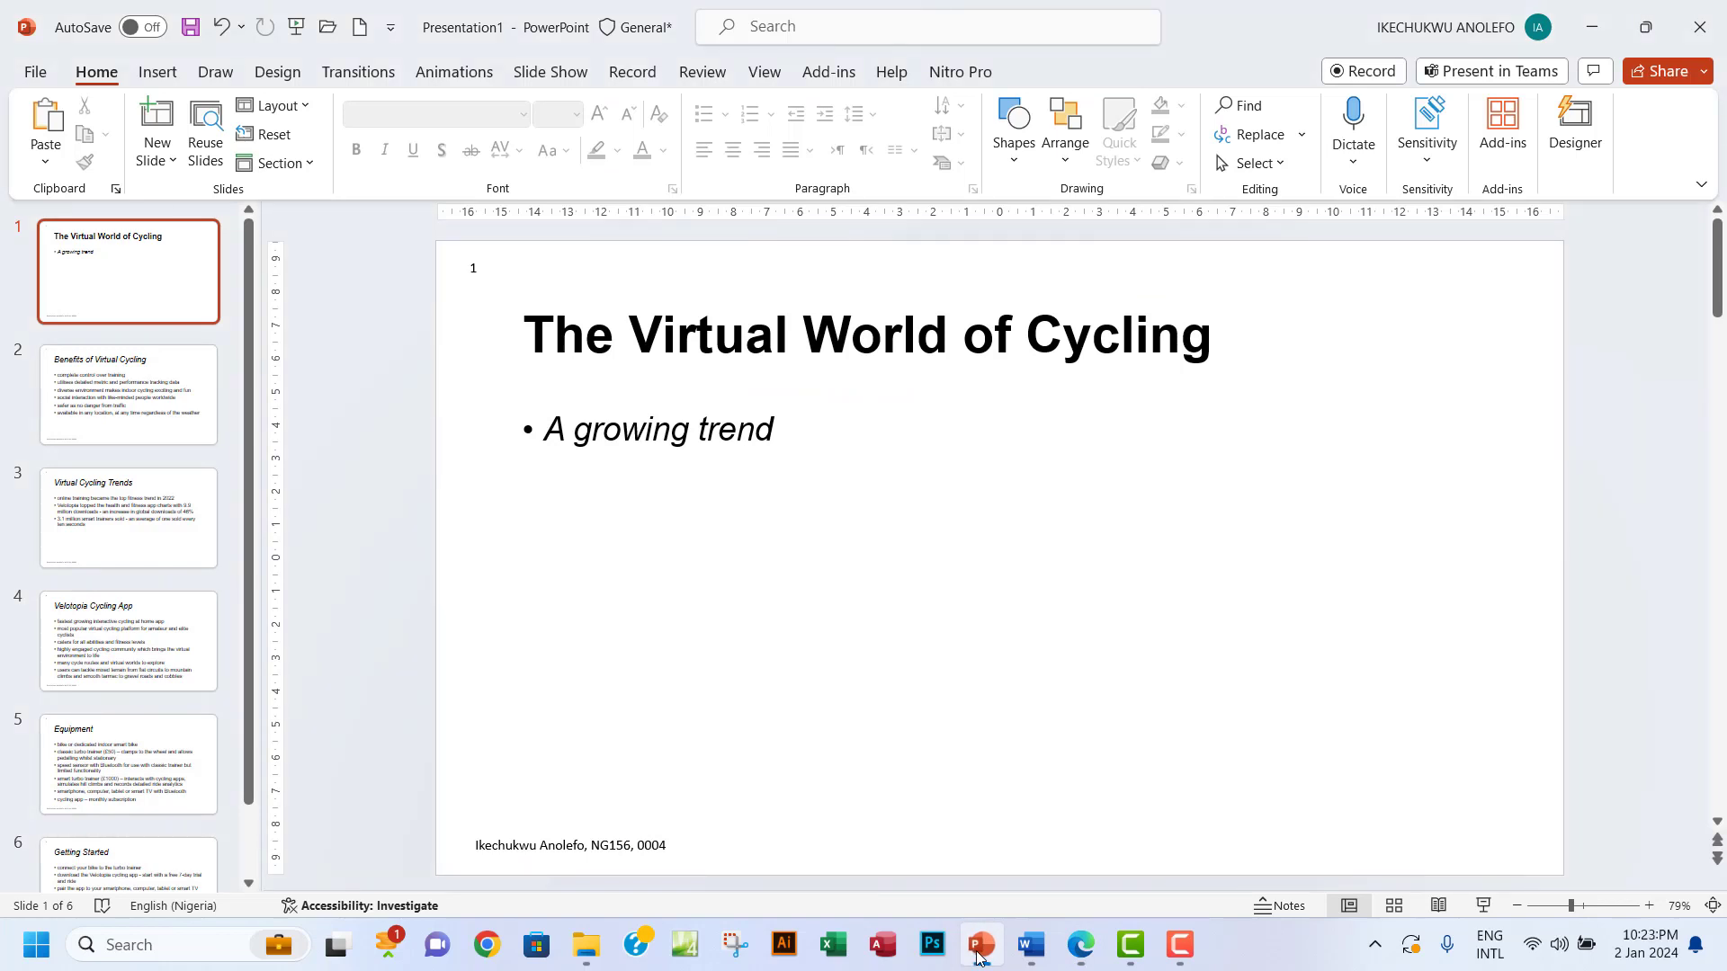
click(980, 949)
drag(432, 239, 748, 402)
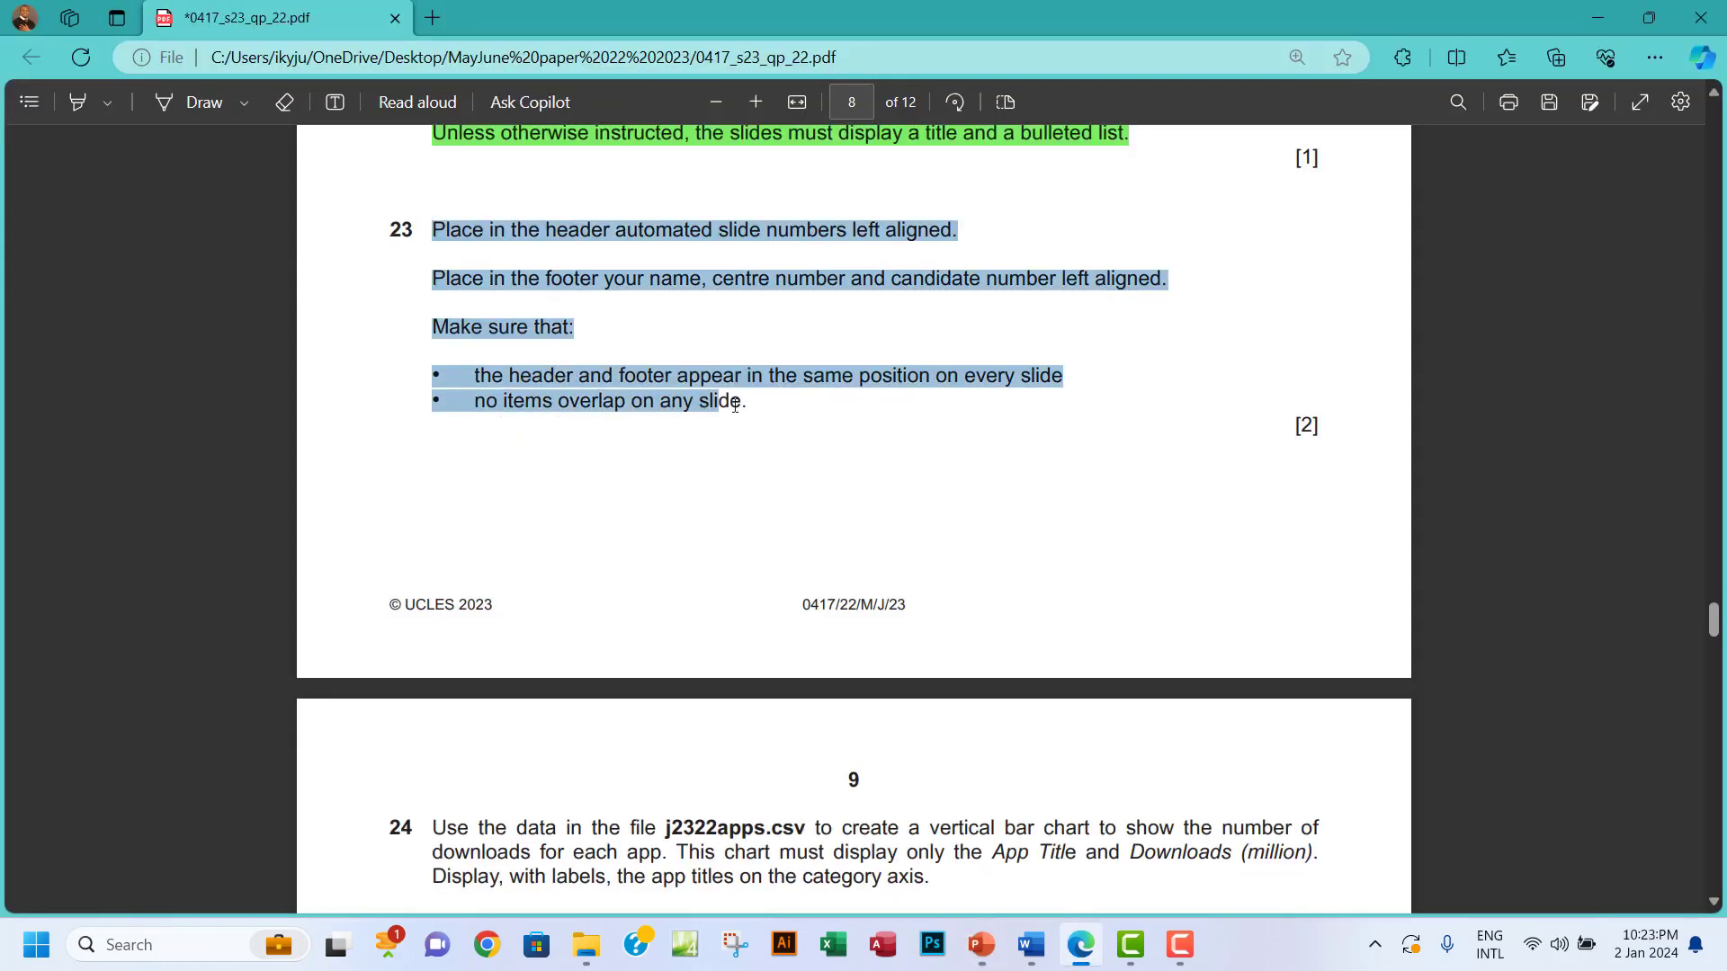
mouse_move(846, 284)
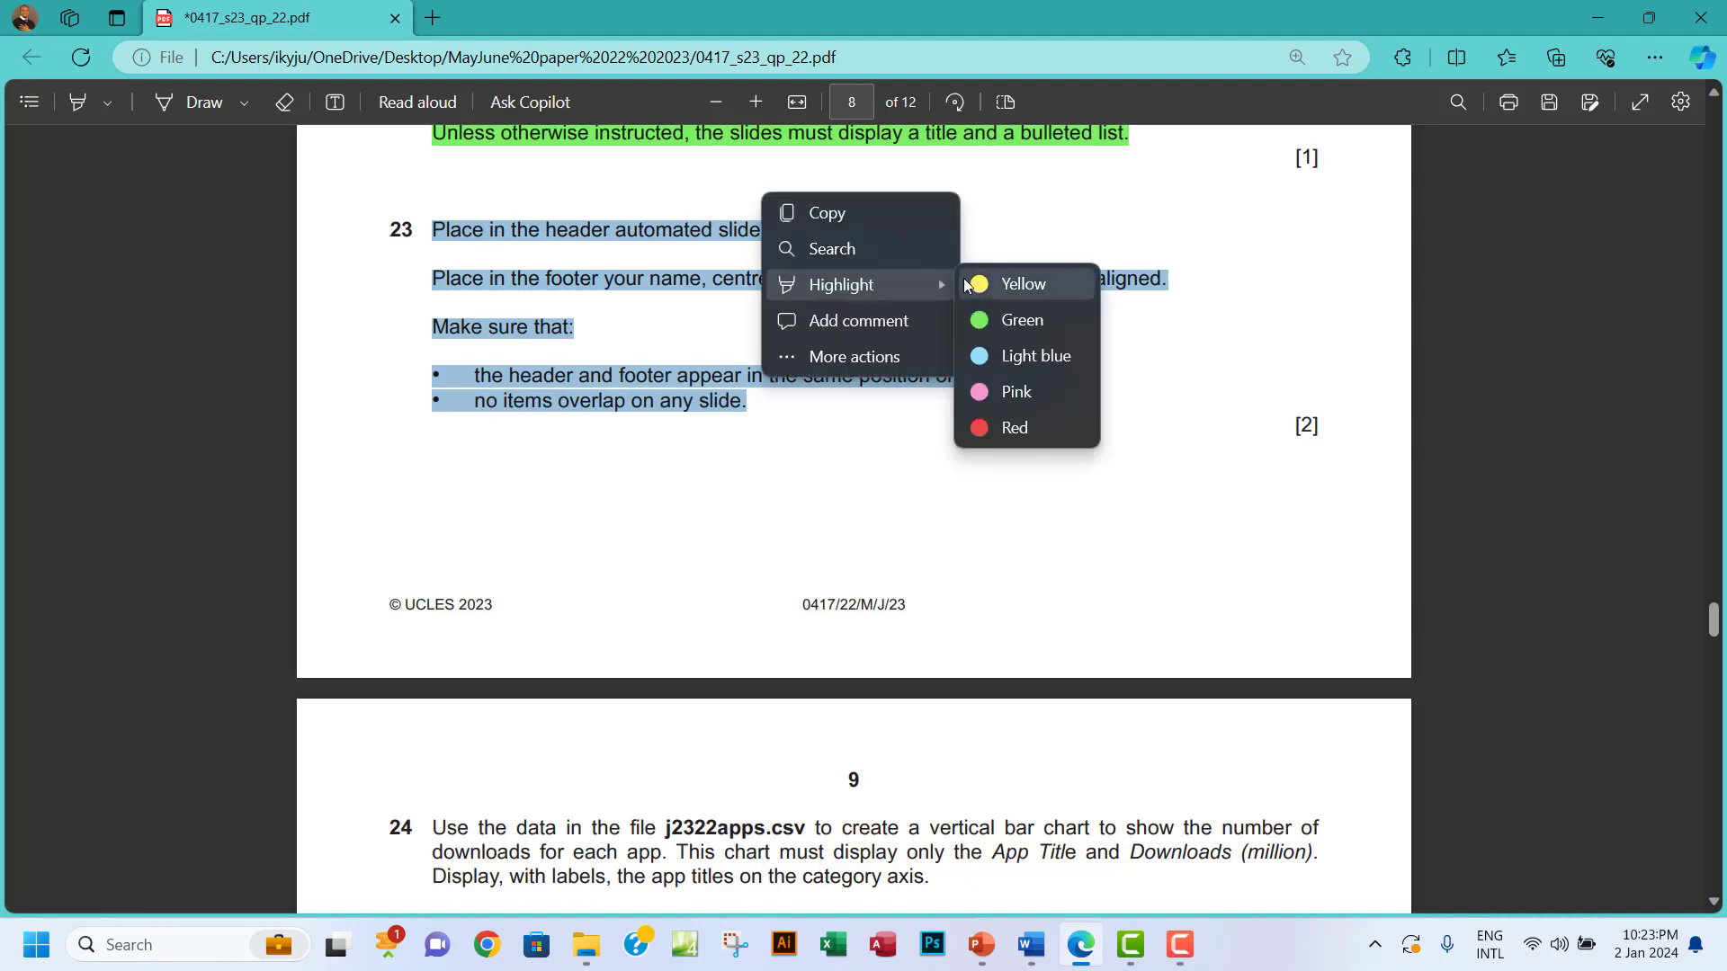
click(994, 322)
- Read question 24 for the chart's source file, the fields it must display and its category axis labelling
scroll(993, 559, down, 5)
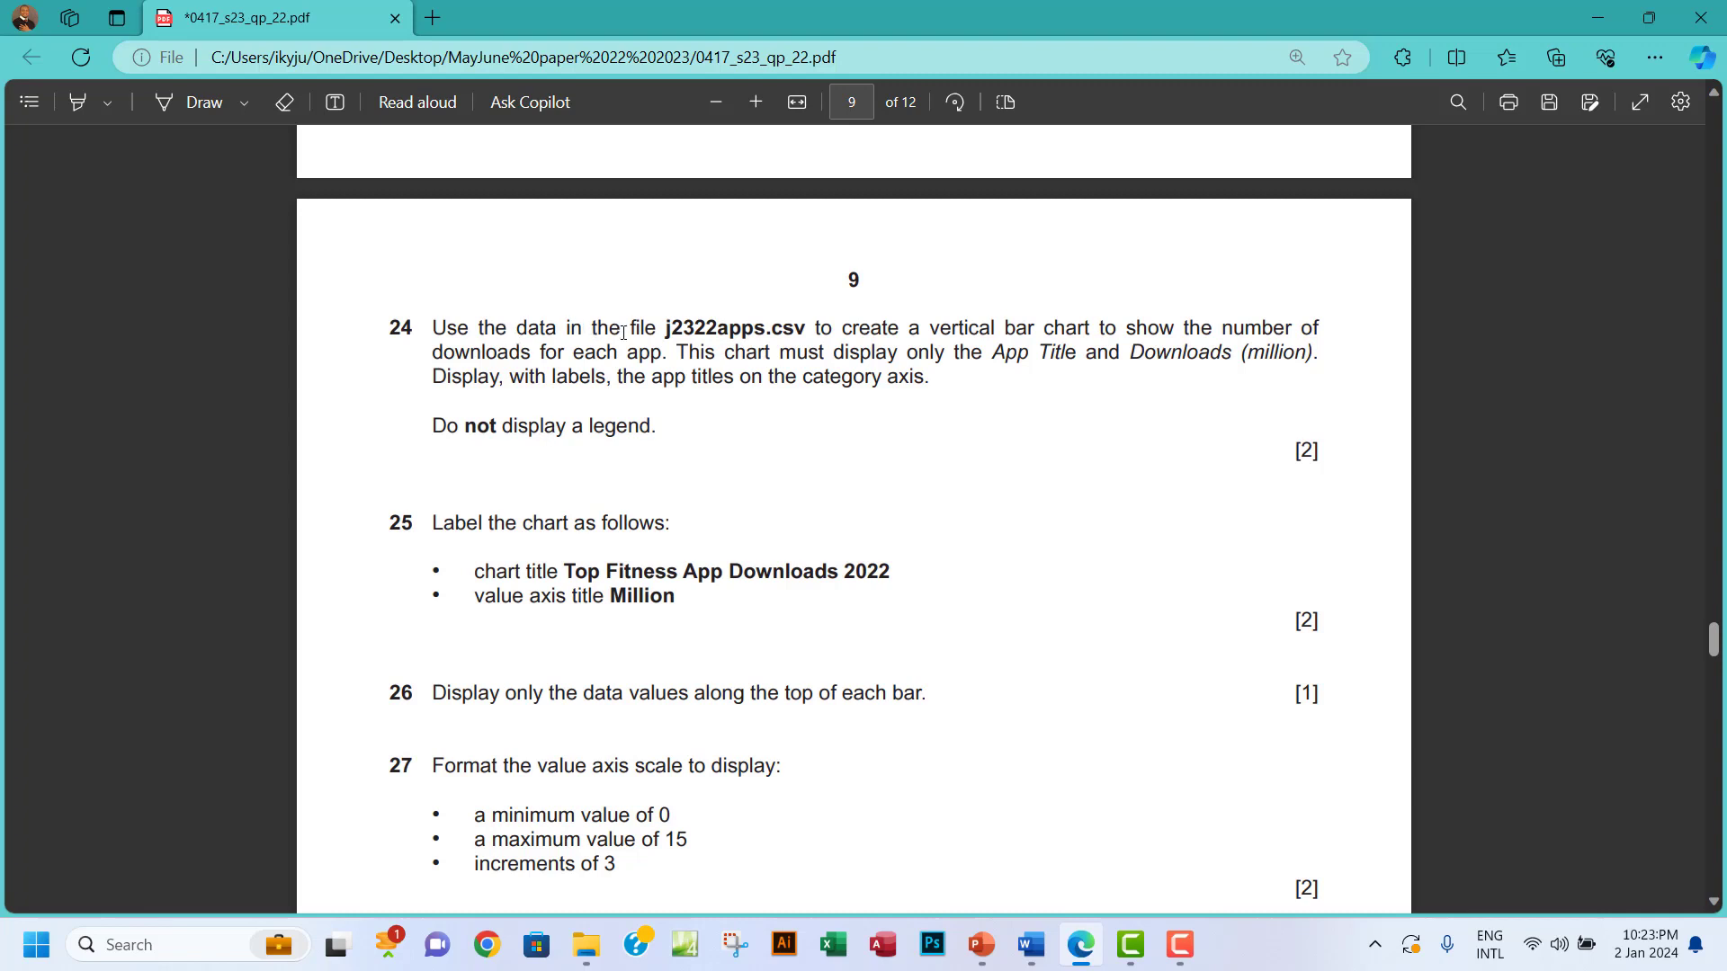
drag(666, 328, 729, 329)
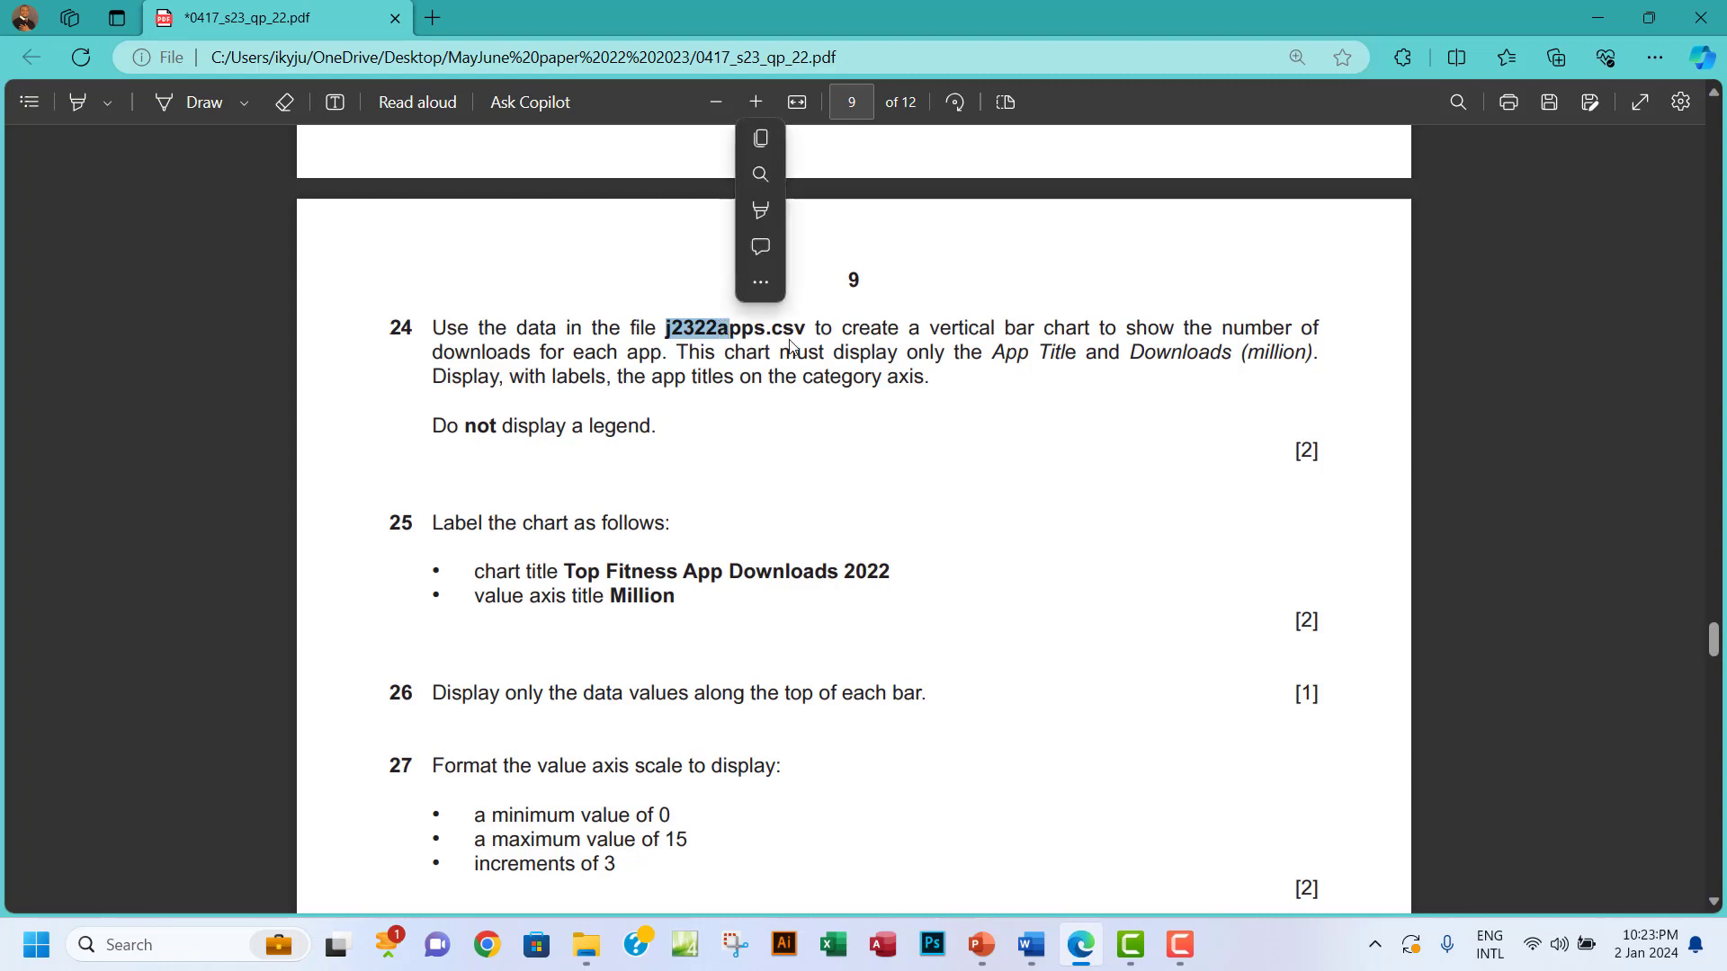
click(911, 331)
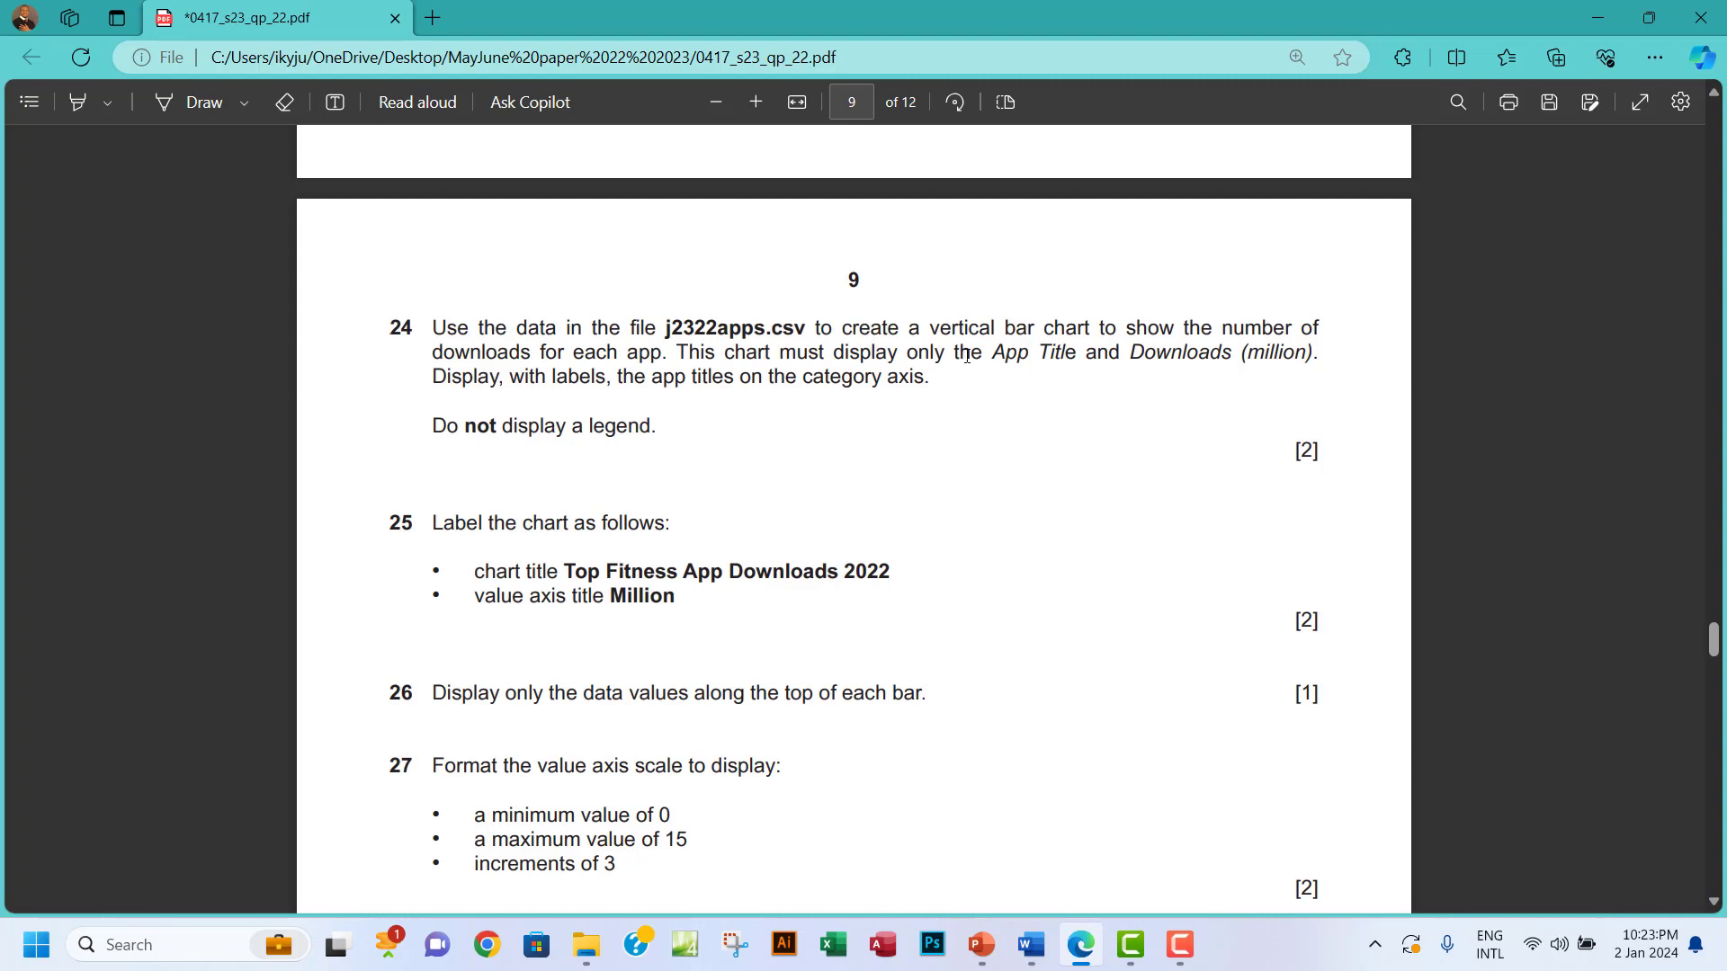
drag(992, 354, 1268, 356)
click(1137, 353)
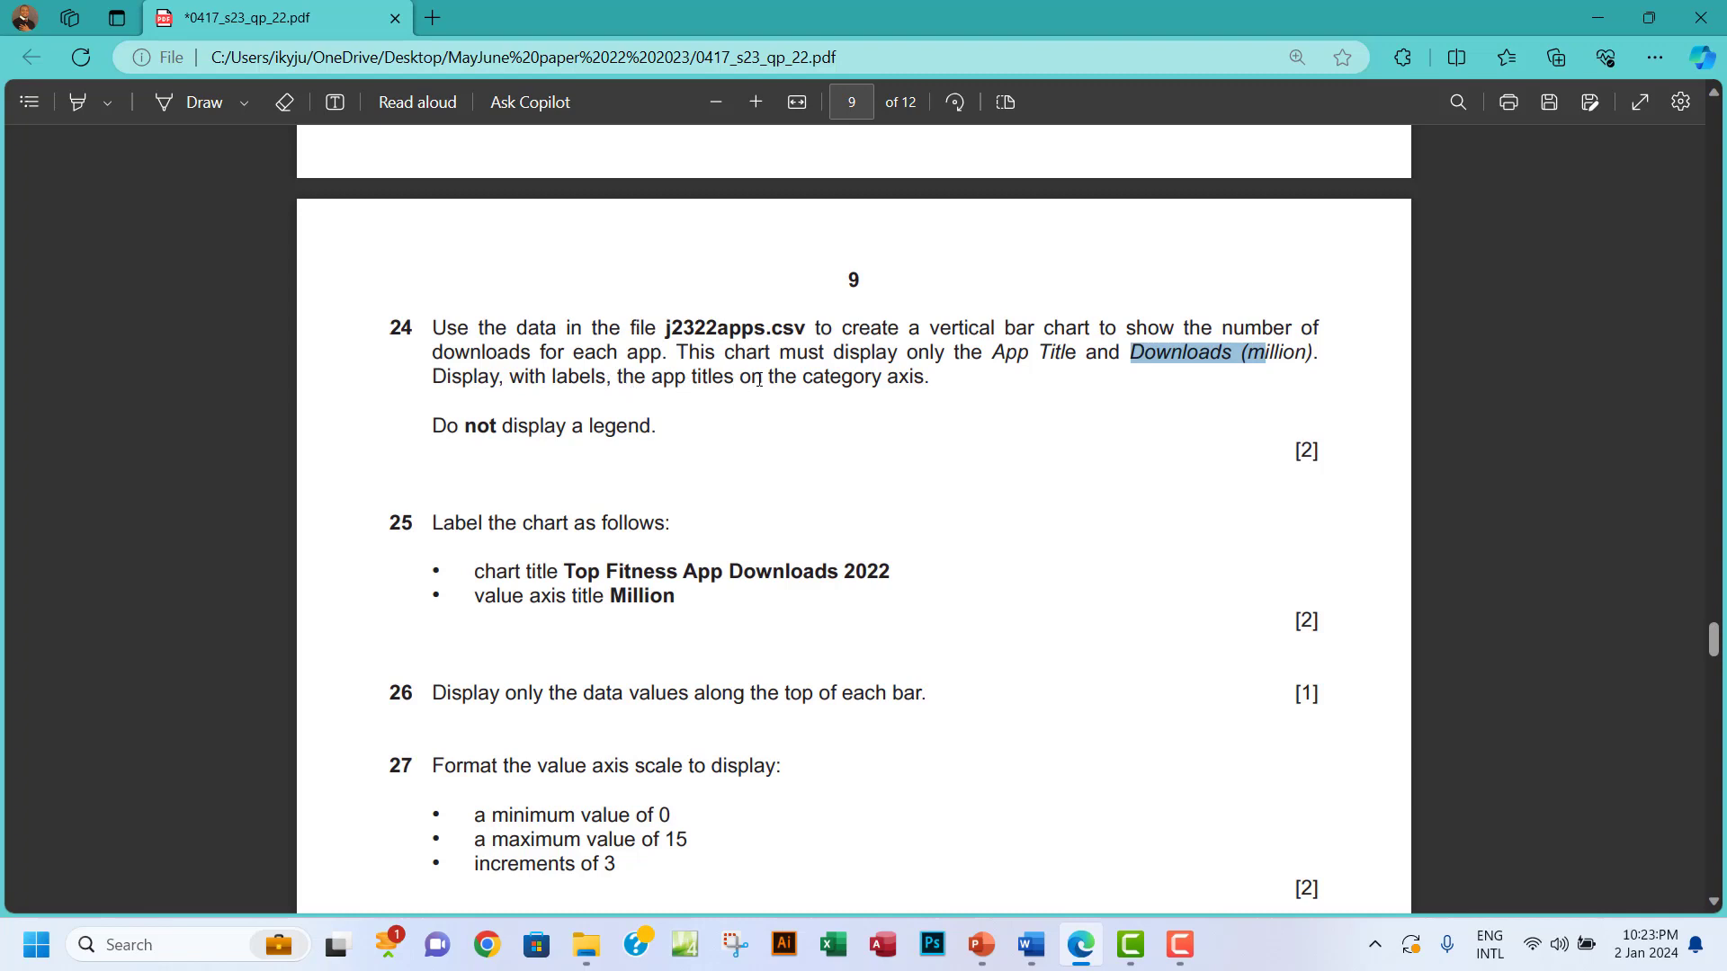
drag(803, 378, 921, 382)
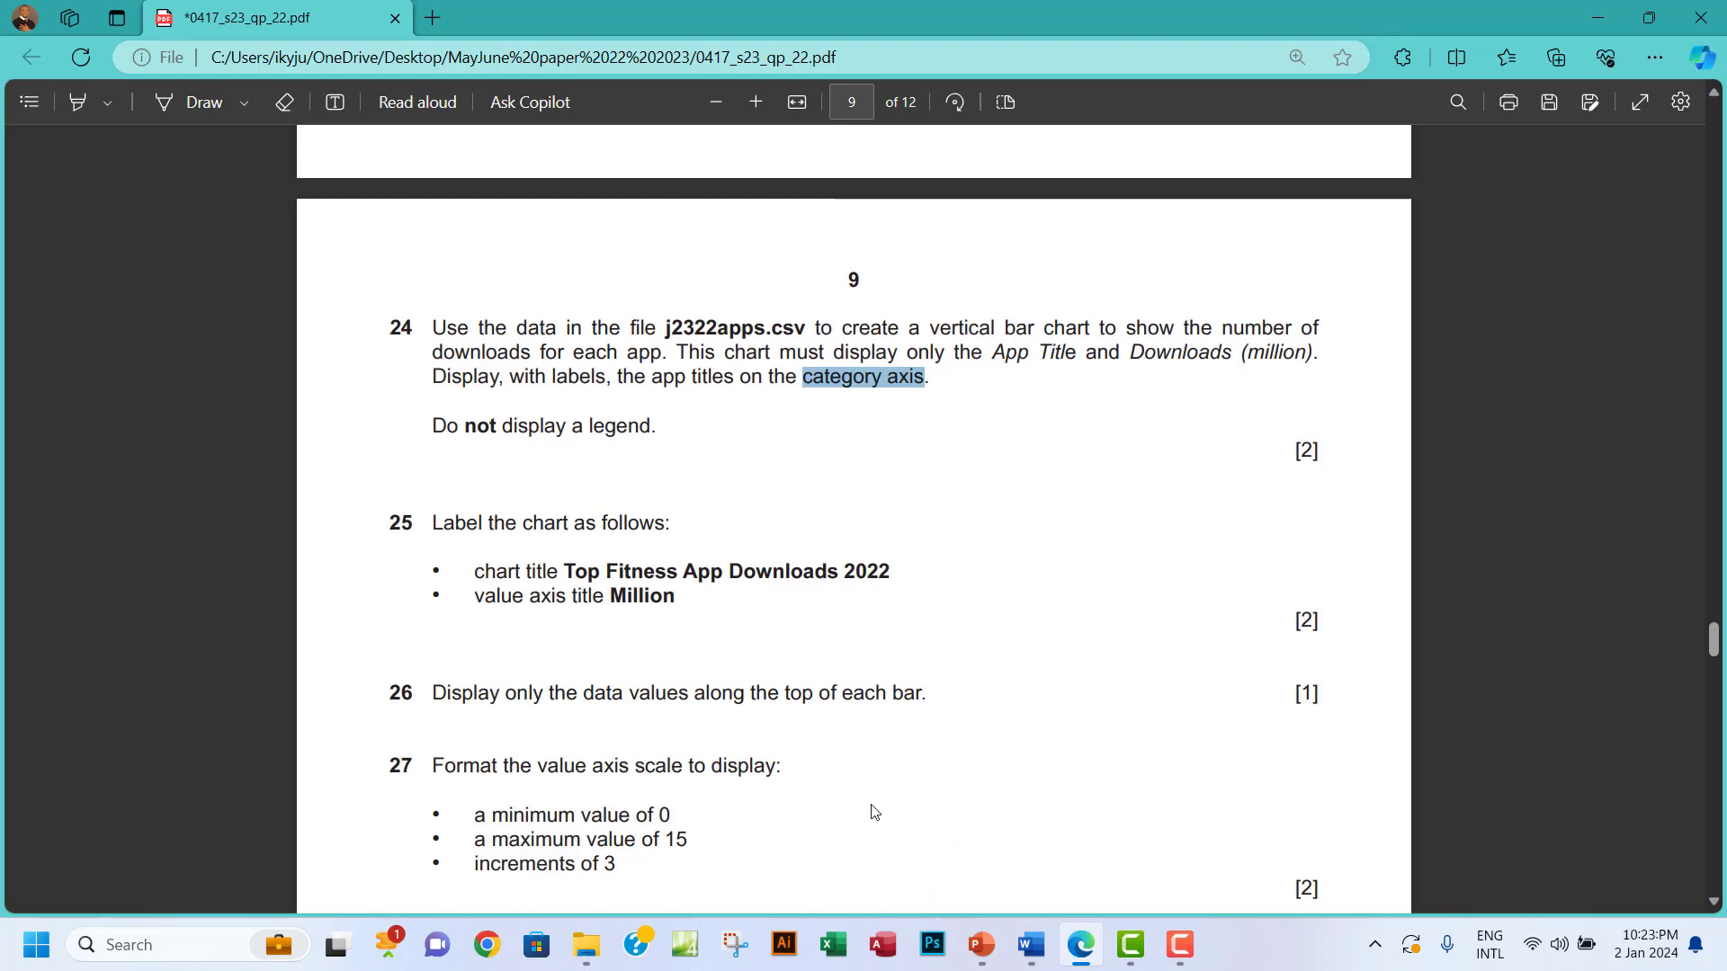
drag(666, 326, 772, 320)
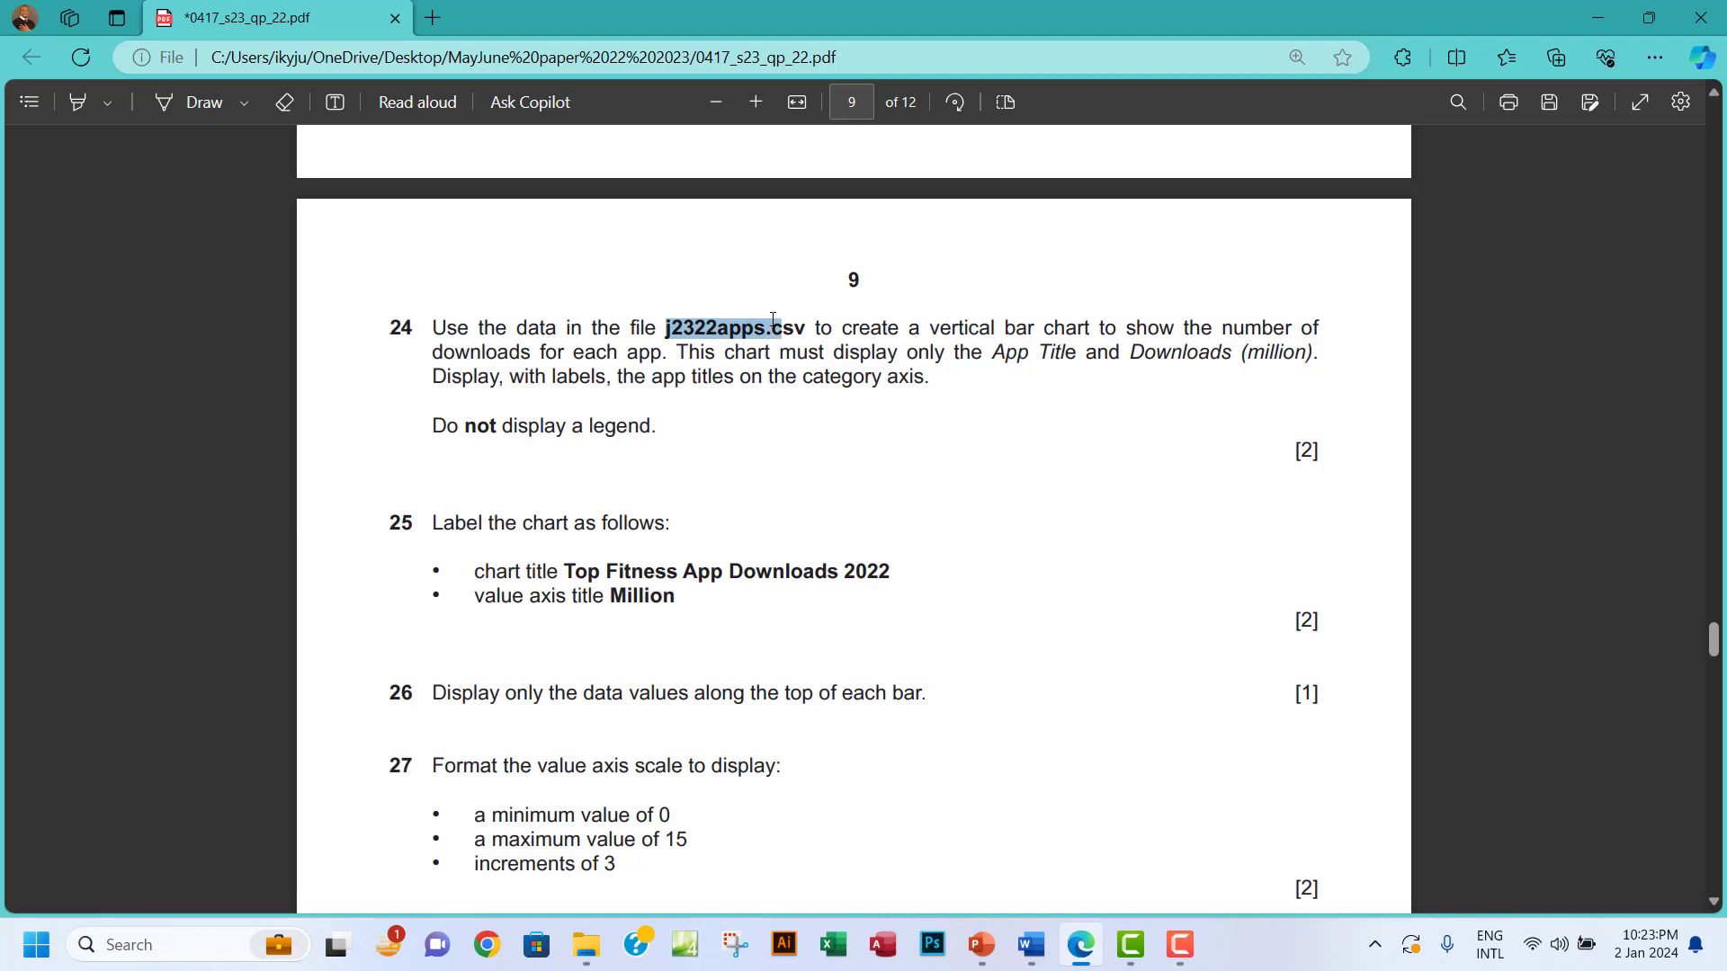
- Open j2322apps.csv from the 0417_s23_sf_22 folder in Excel and widen columns A and B to fit their contents
click(587, 958)
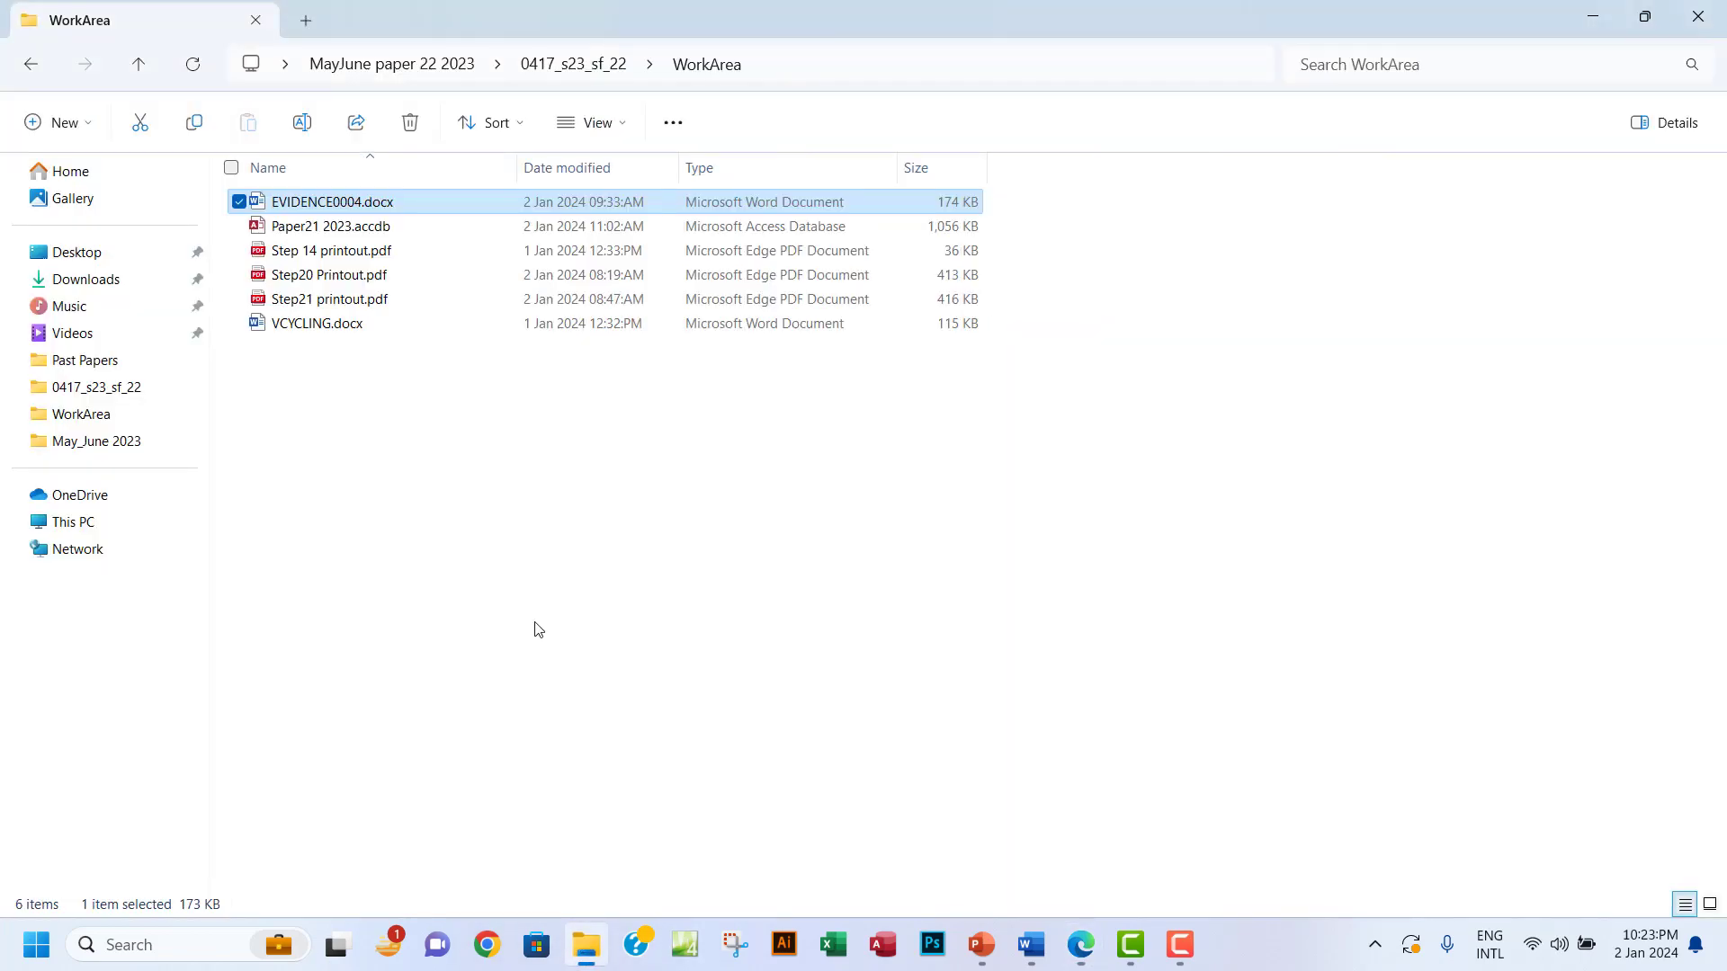
click(33, 64)
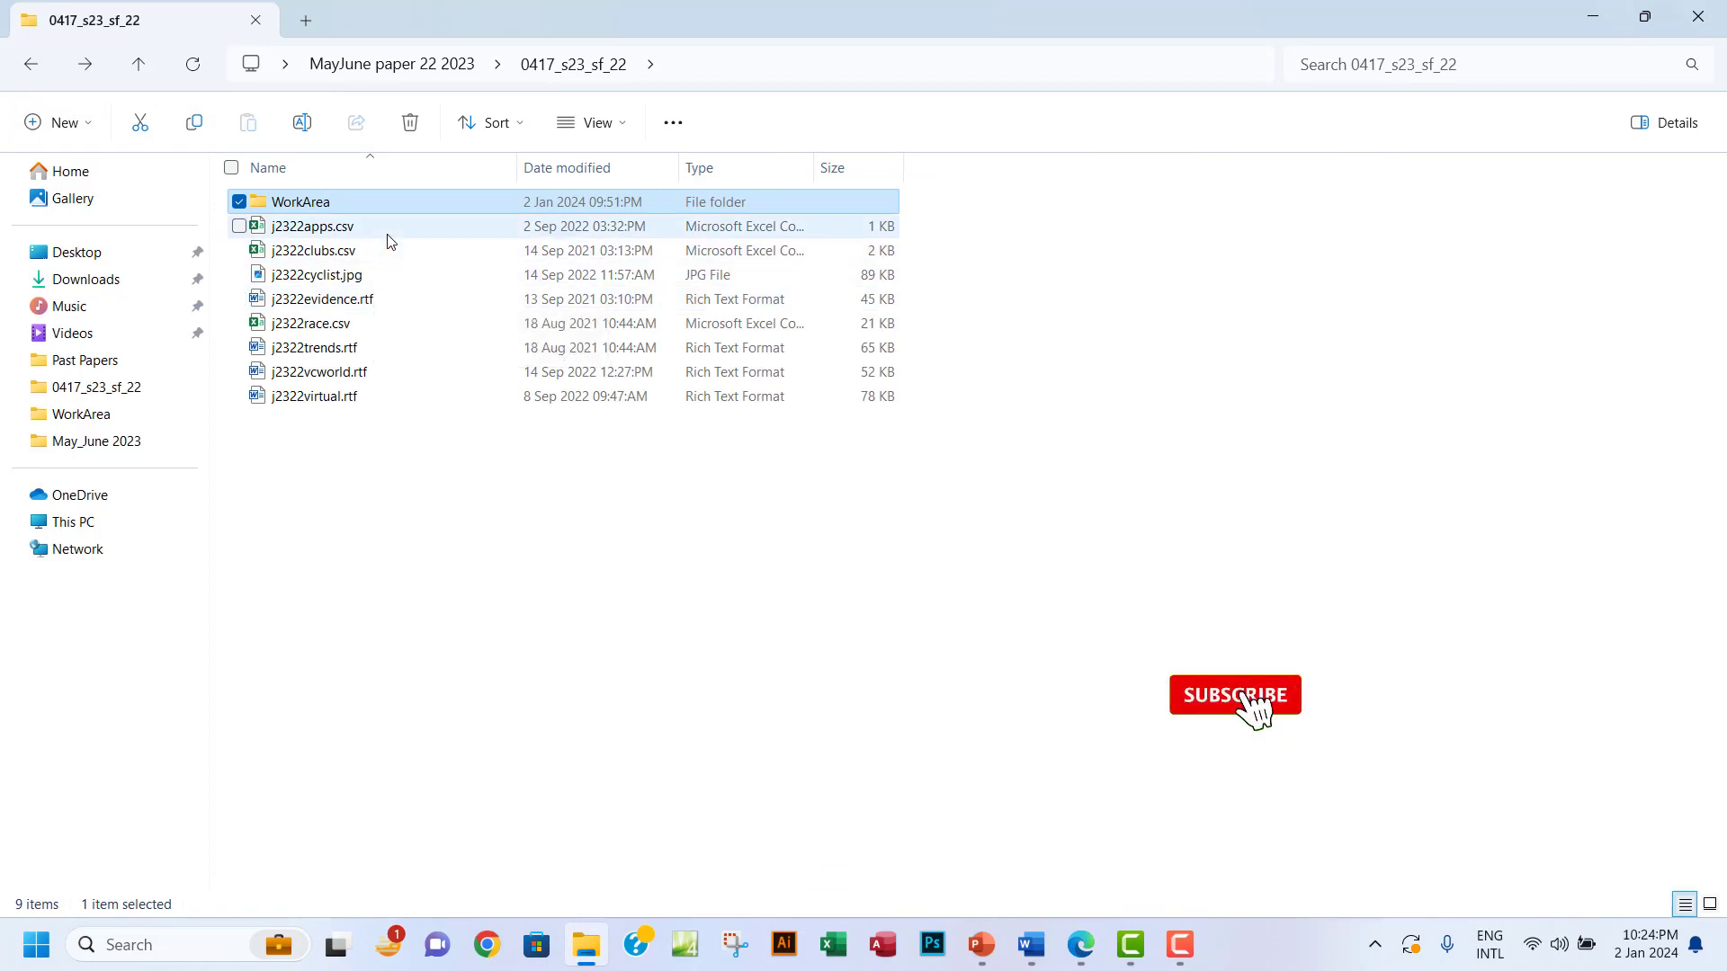
double_click(387, 230)
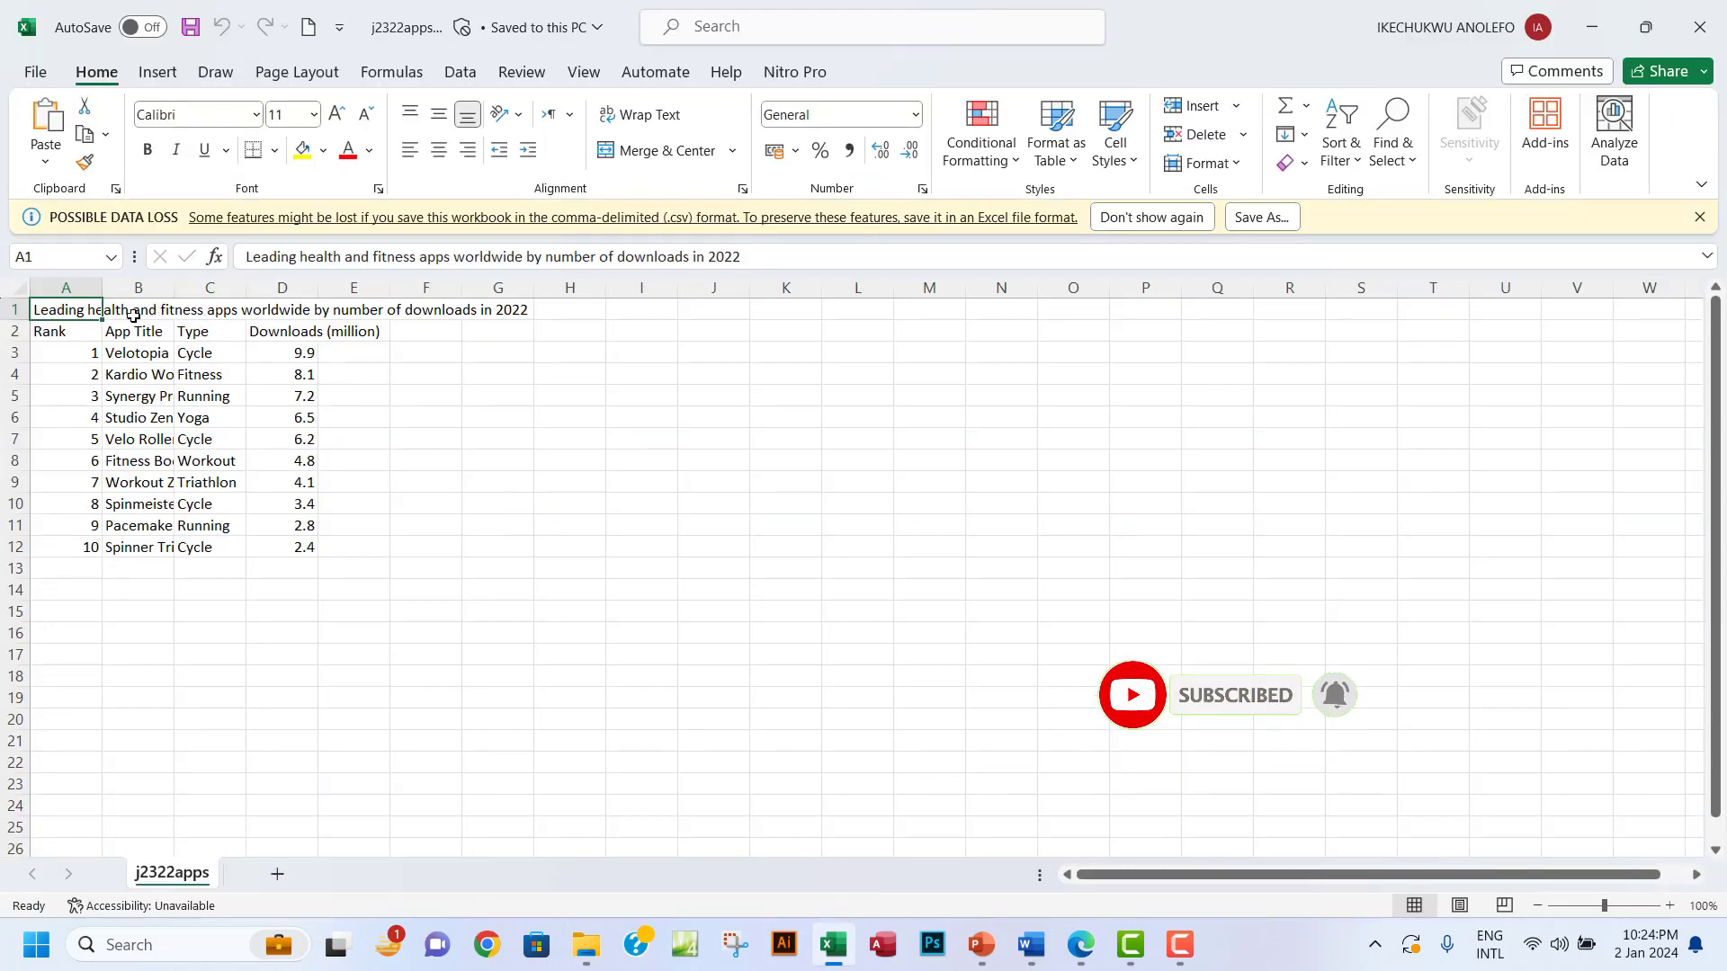
double_click(102, 287)
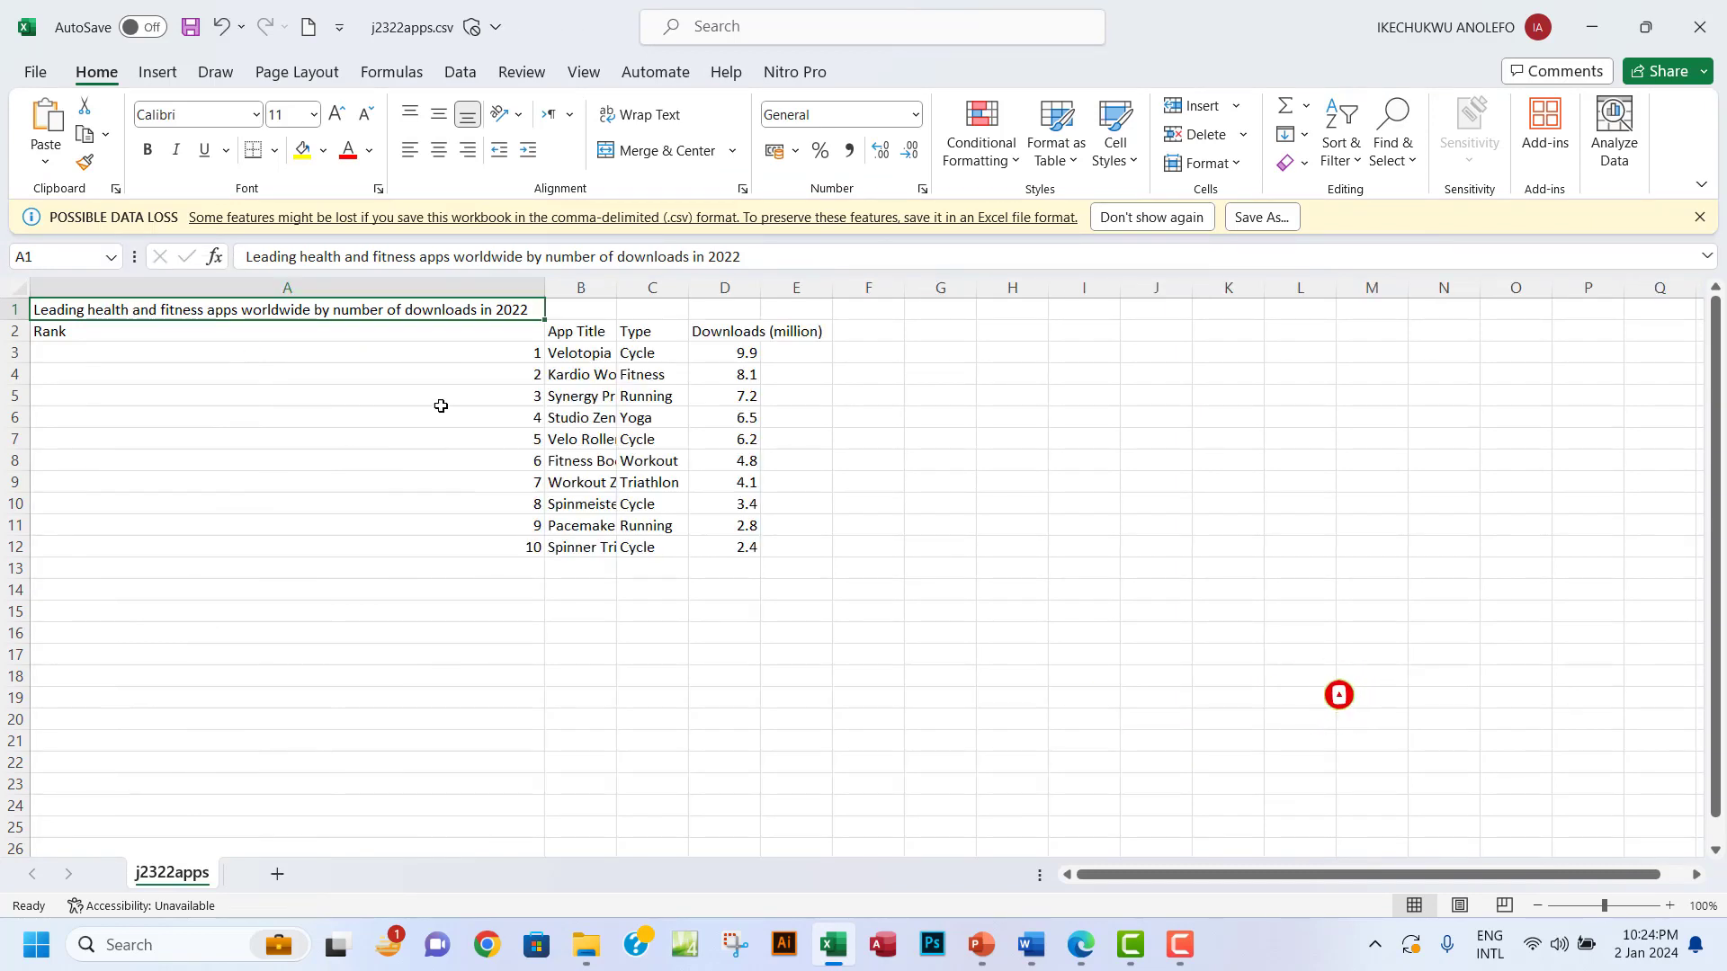
drag(616, 289, 686, 295)
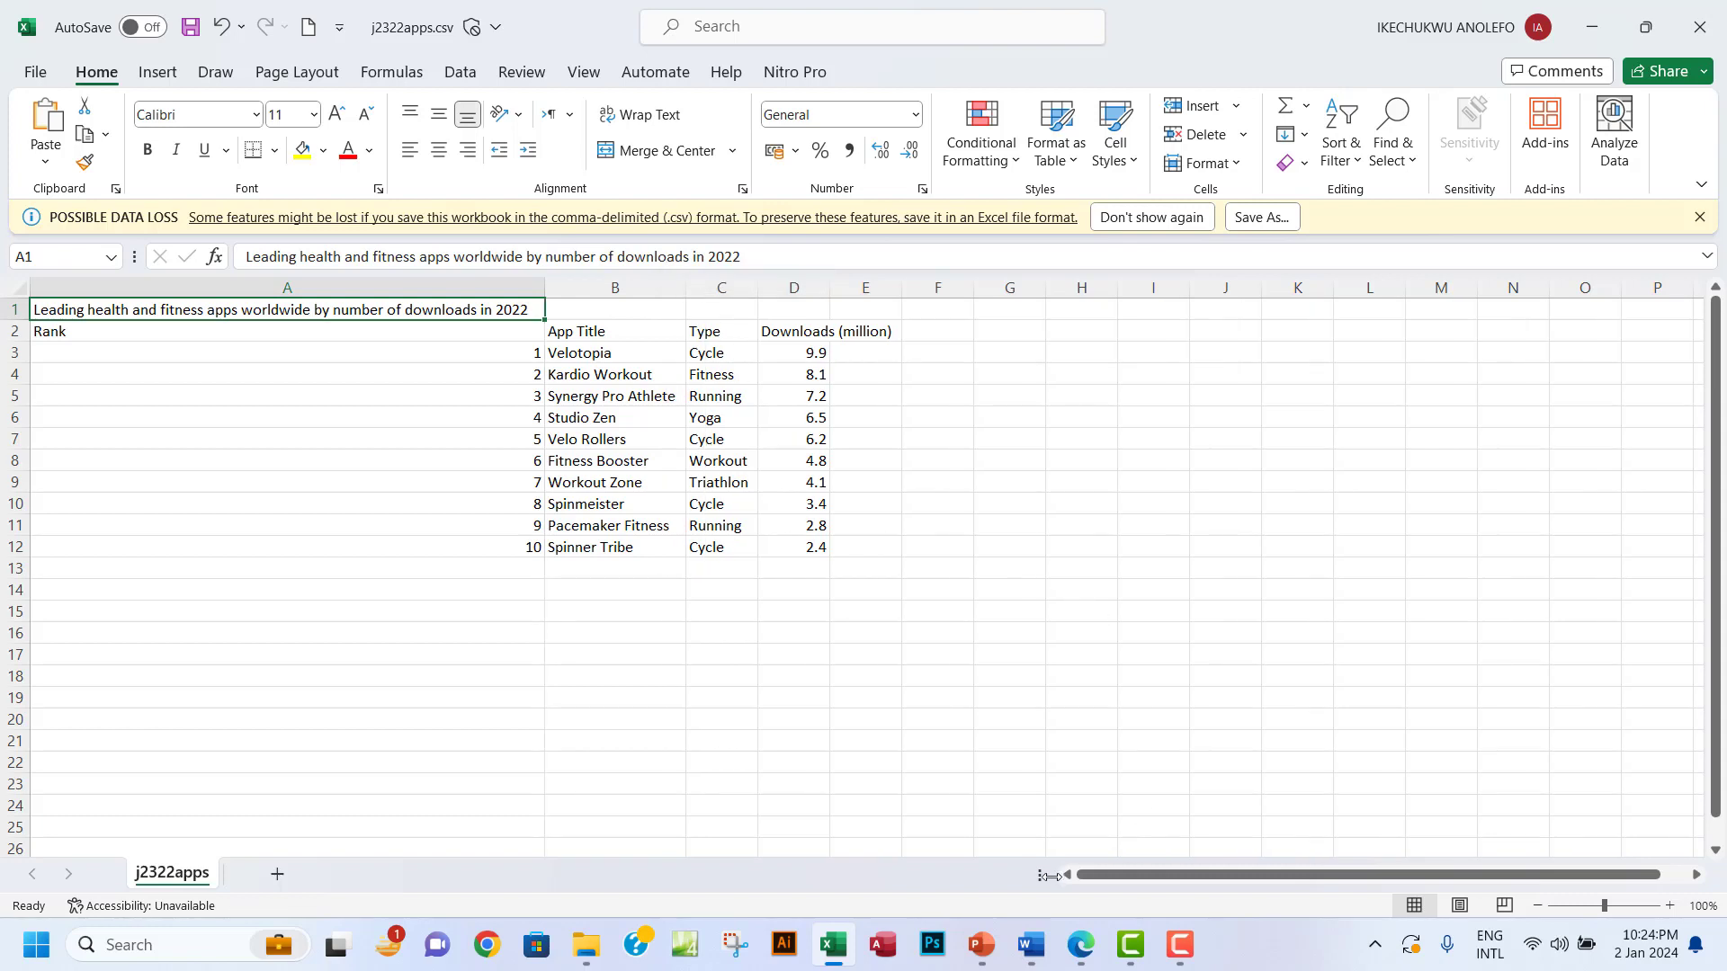
- Check question 24 in the question paper in Edge for the required chart type and the fields to display
click(1079, 947)
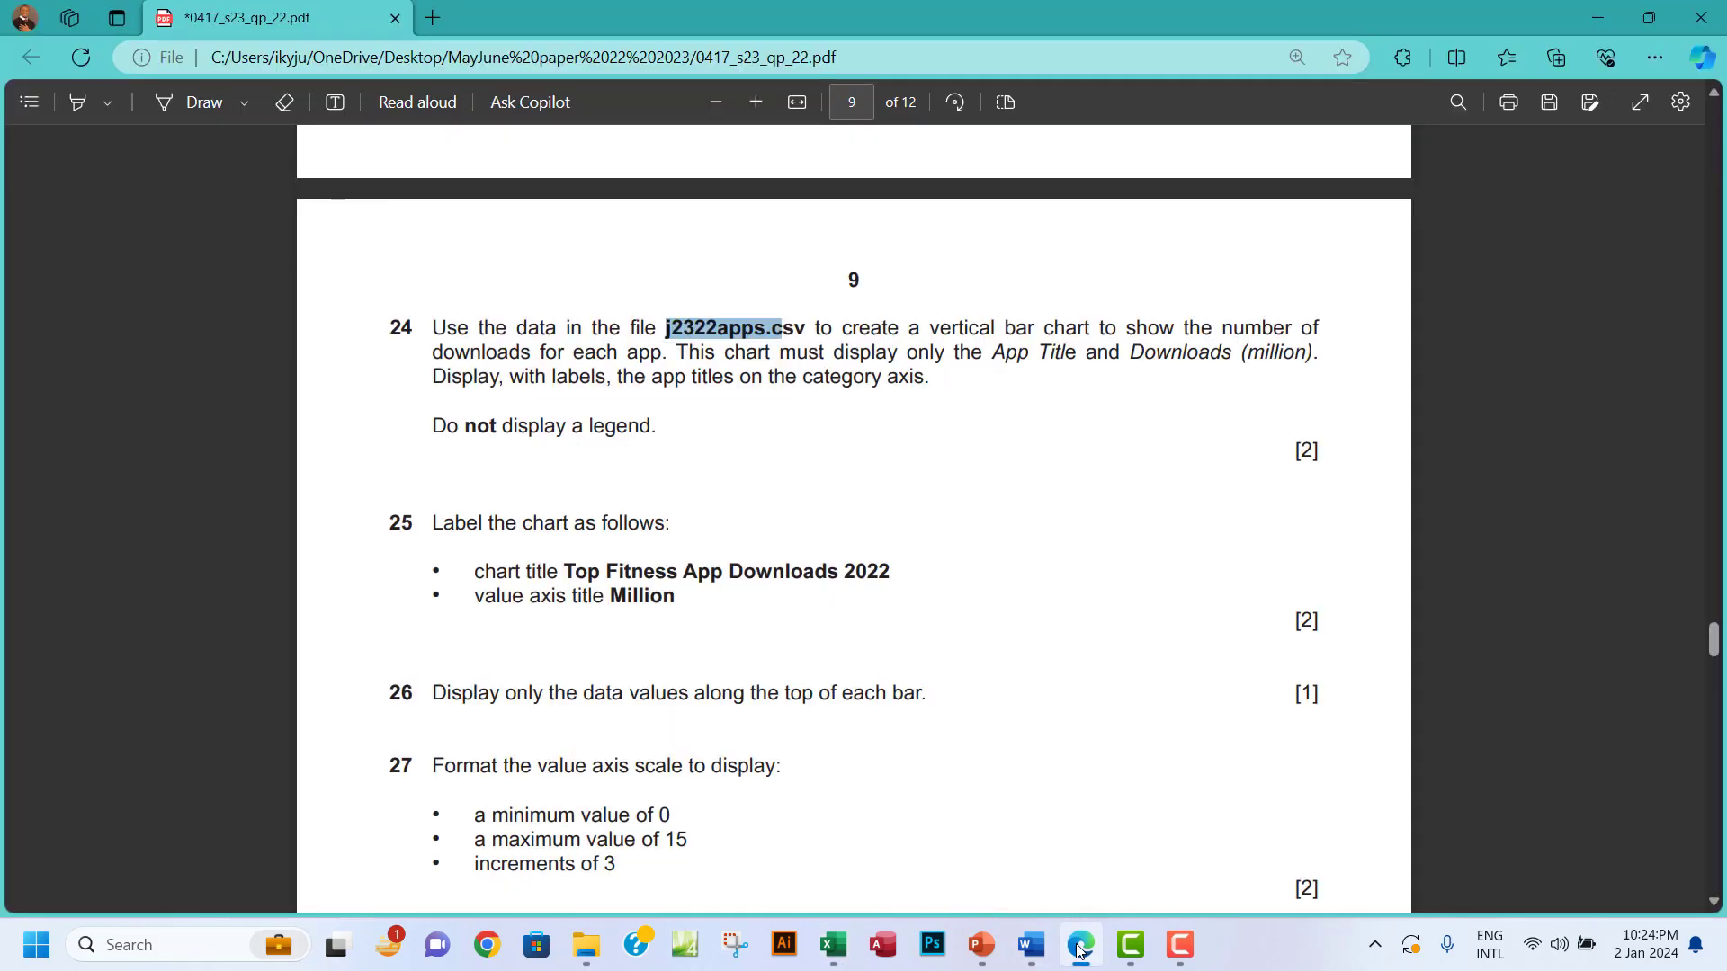
click(938, 324)
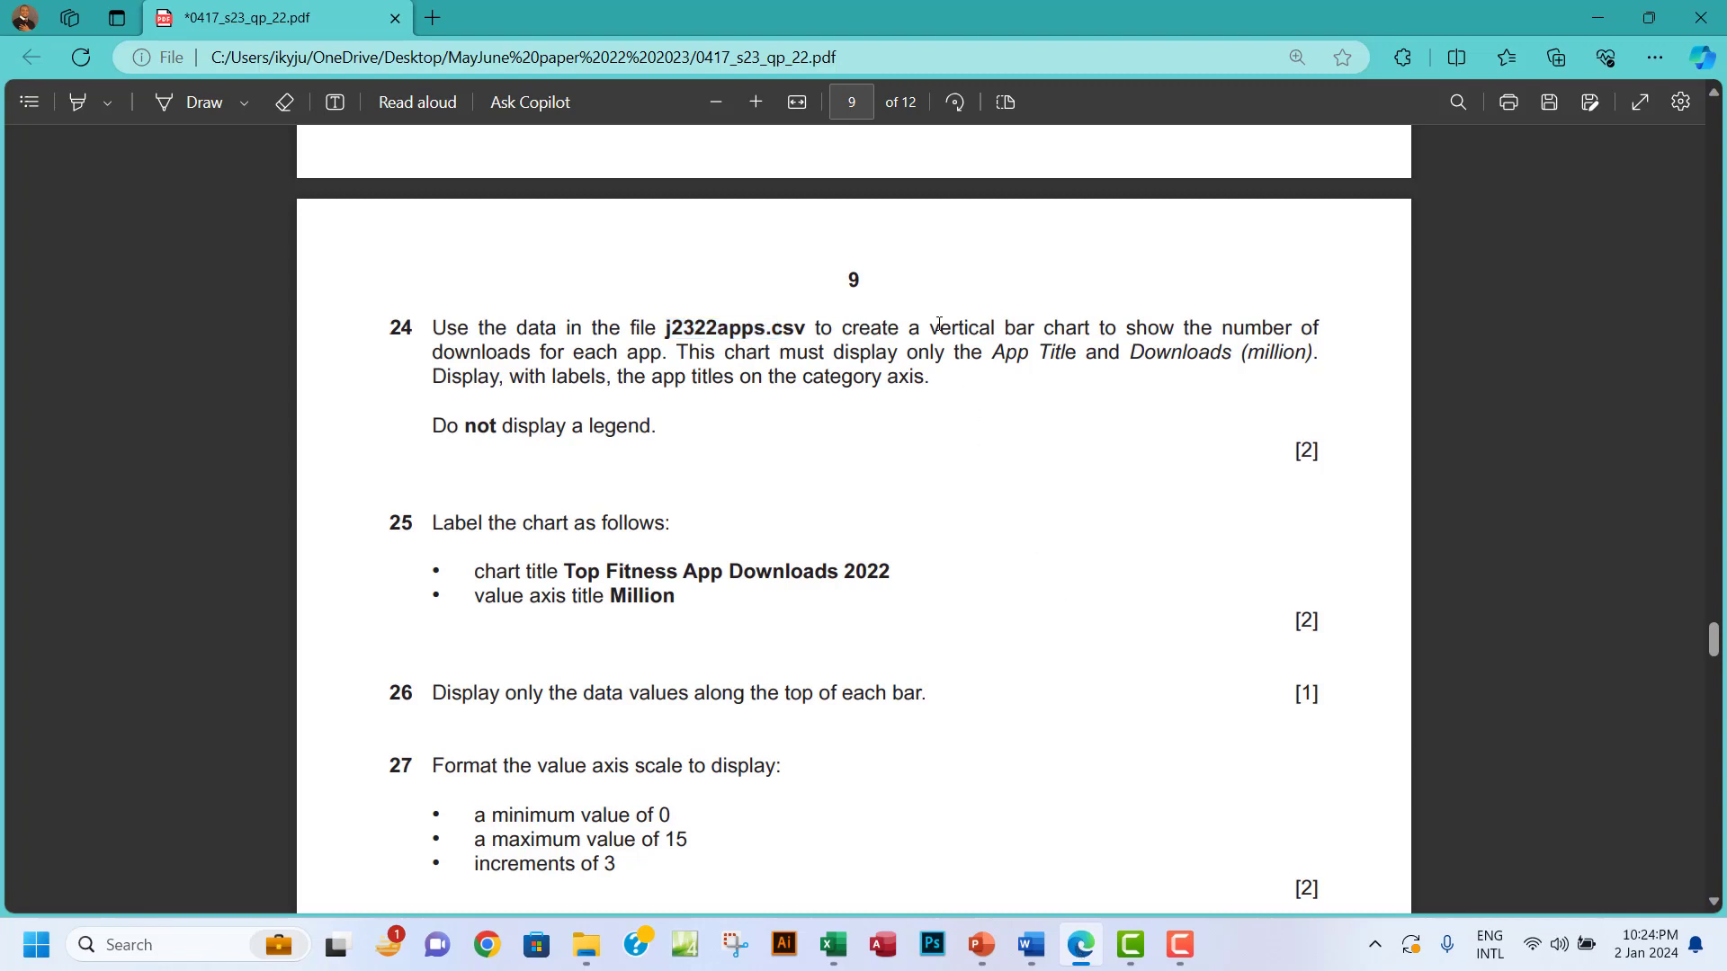
drag(938, 324, 1037, 328)
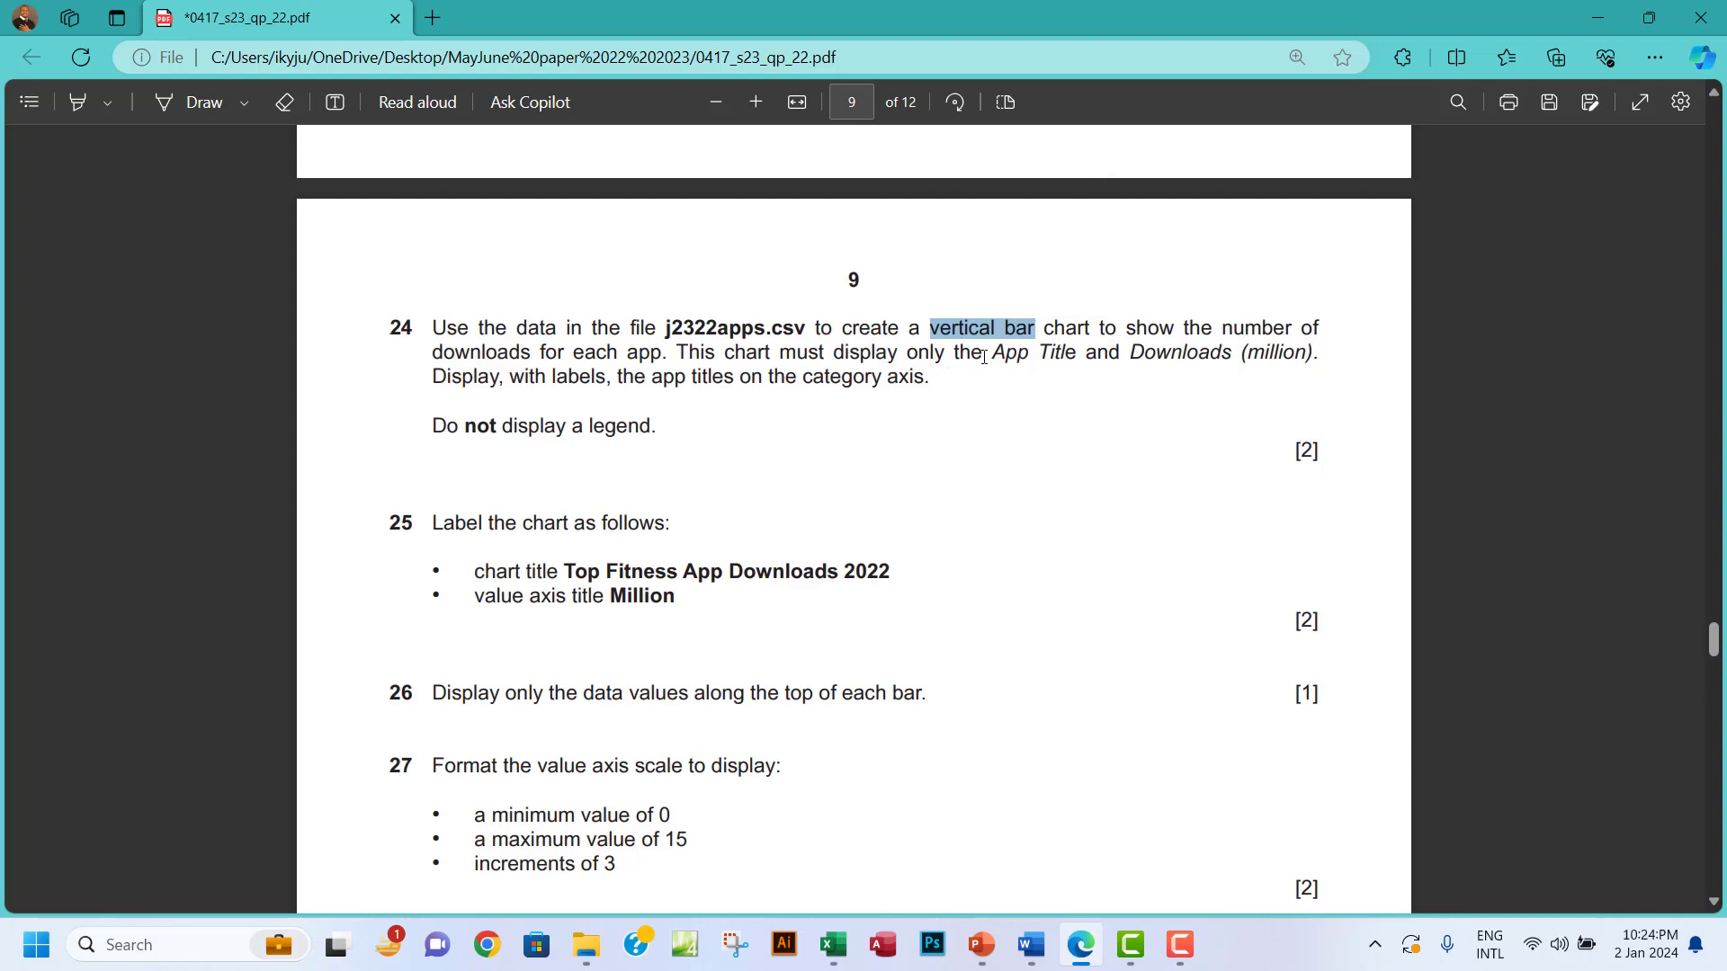
drag(992, 352, 1077, 352)
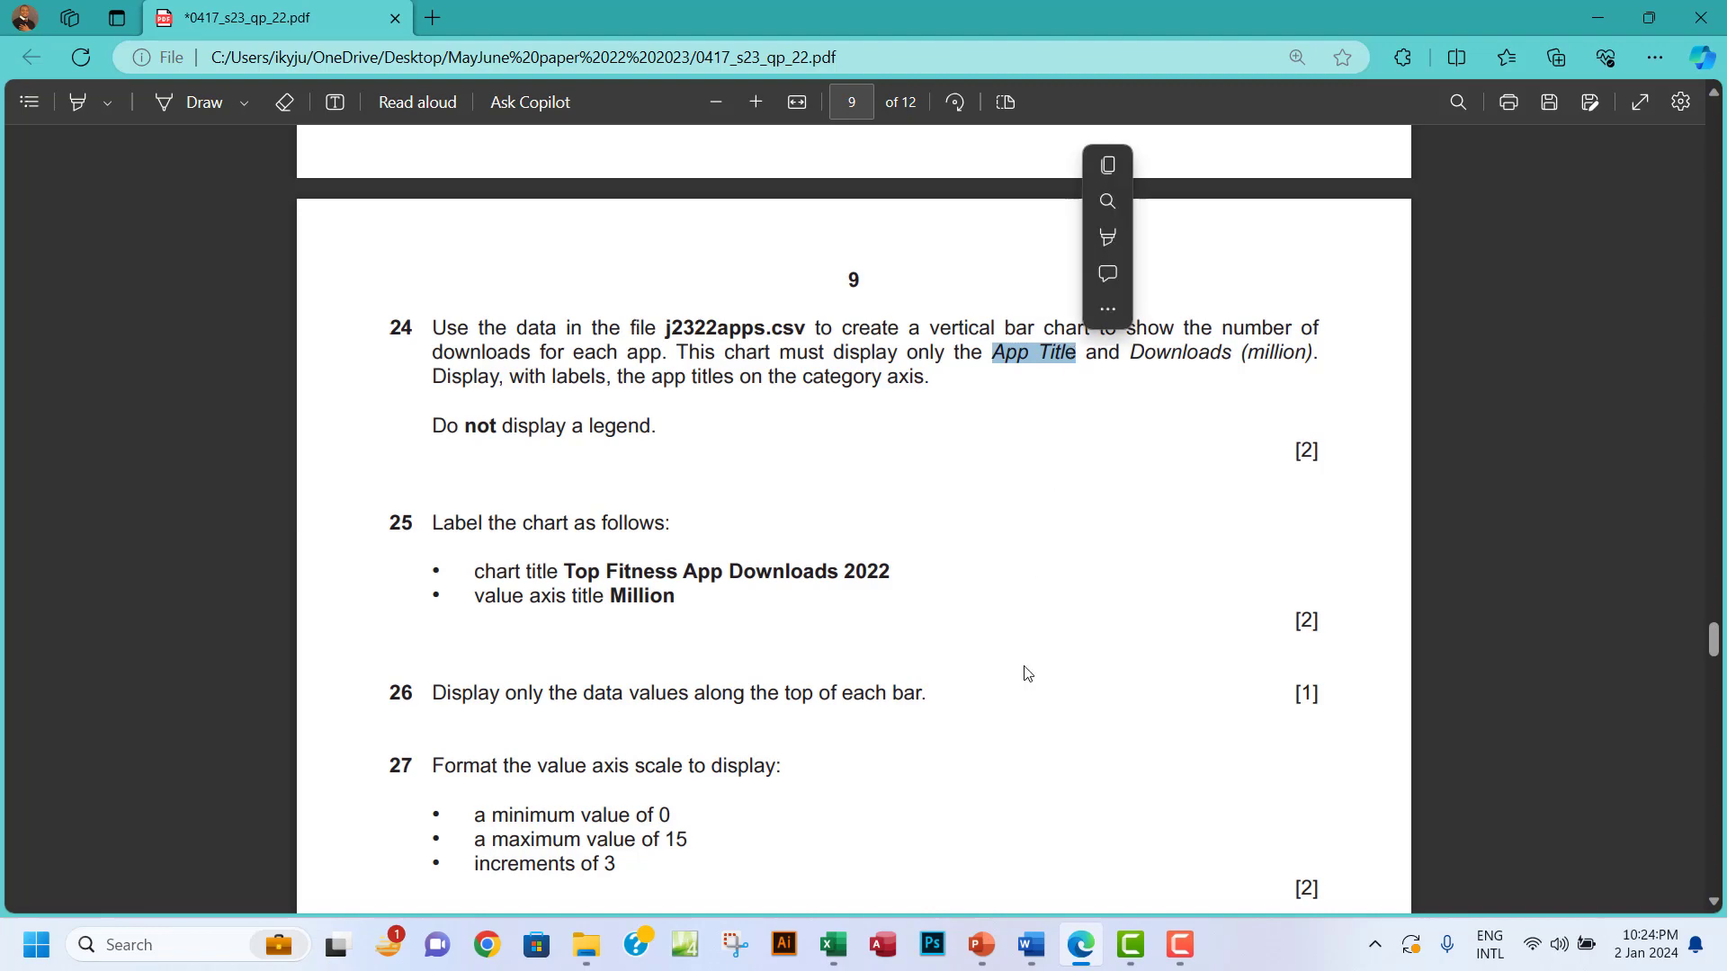
- Switch to Excel and select the app titles in B3:B12 together with the download figures in D3:D12
click(834, 944)
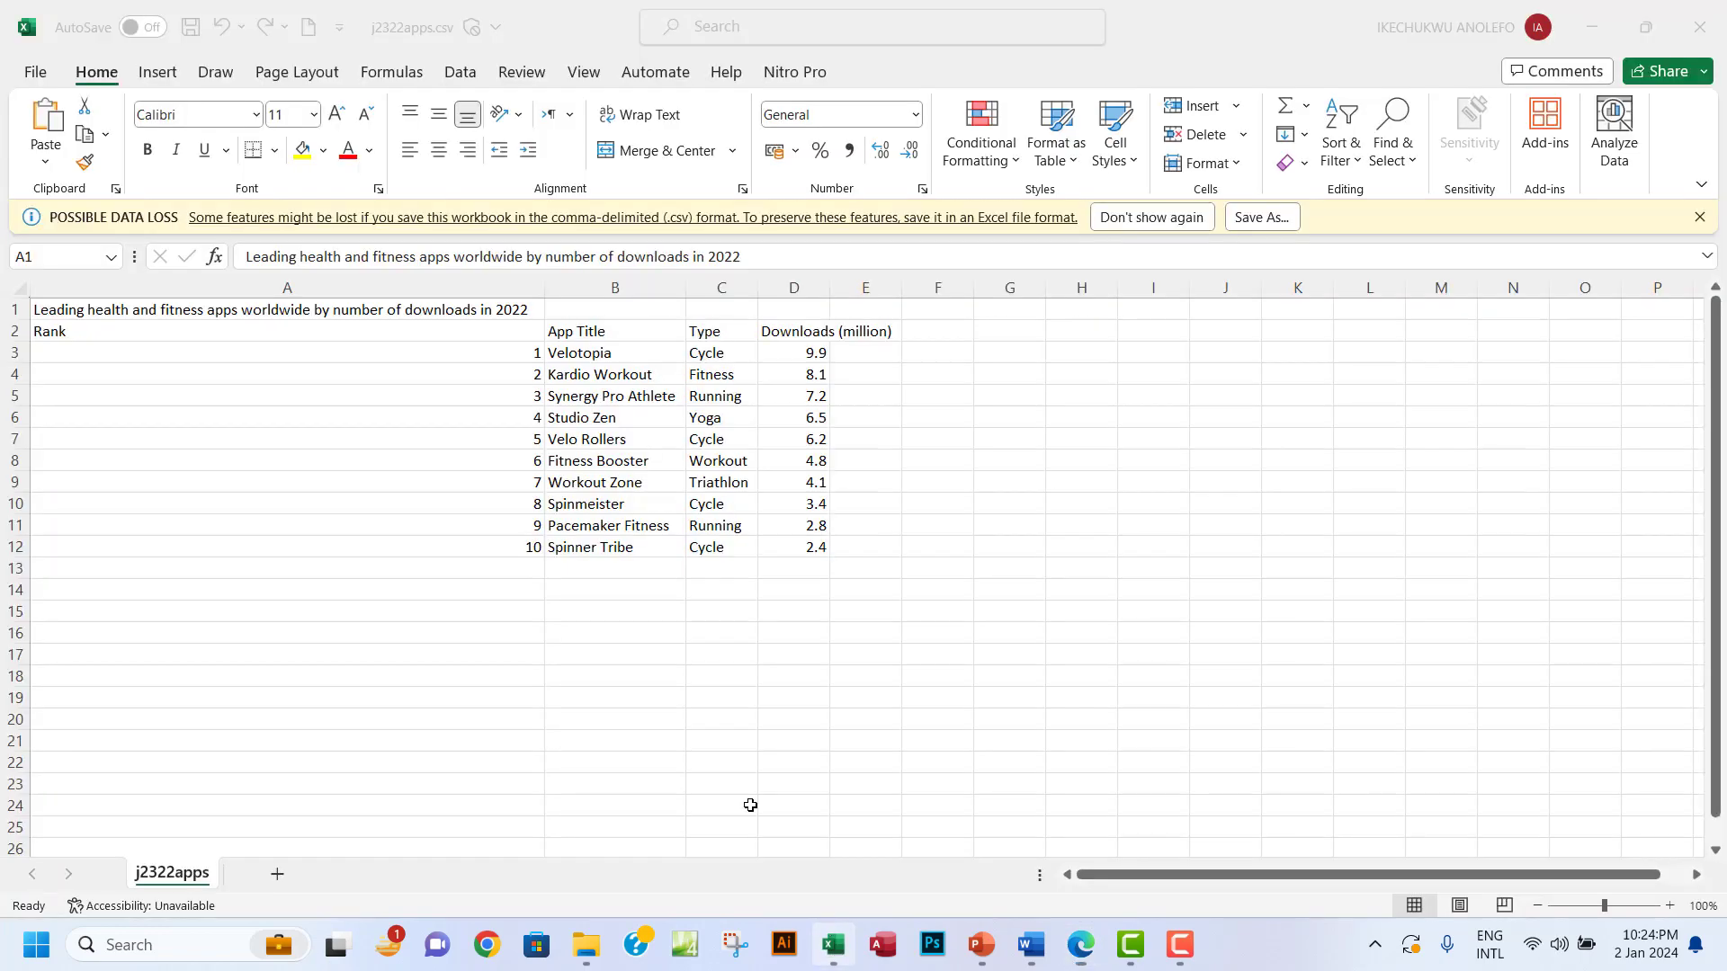
drag(605, 354, 603, 545)
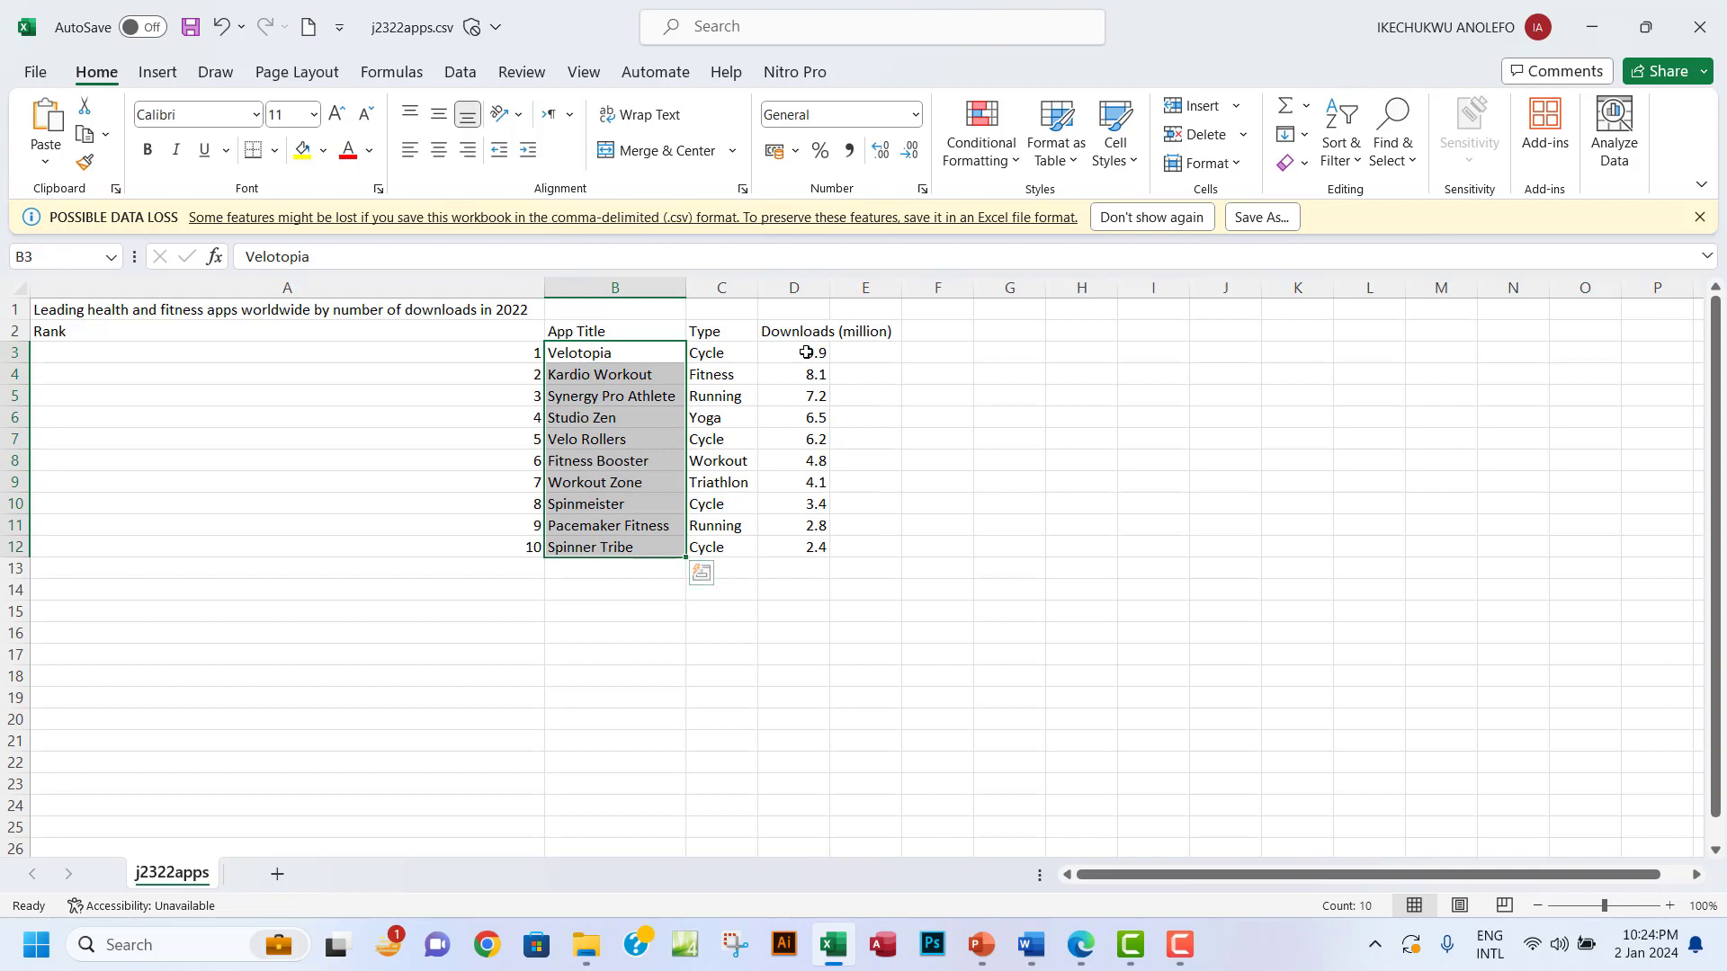
drag(806, 353, 812, 546)
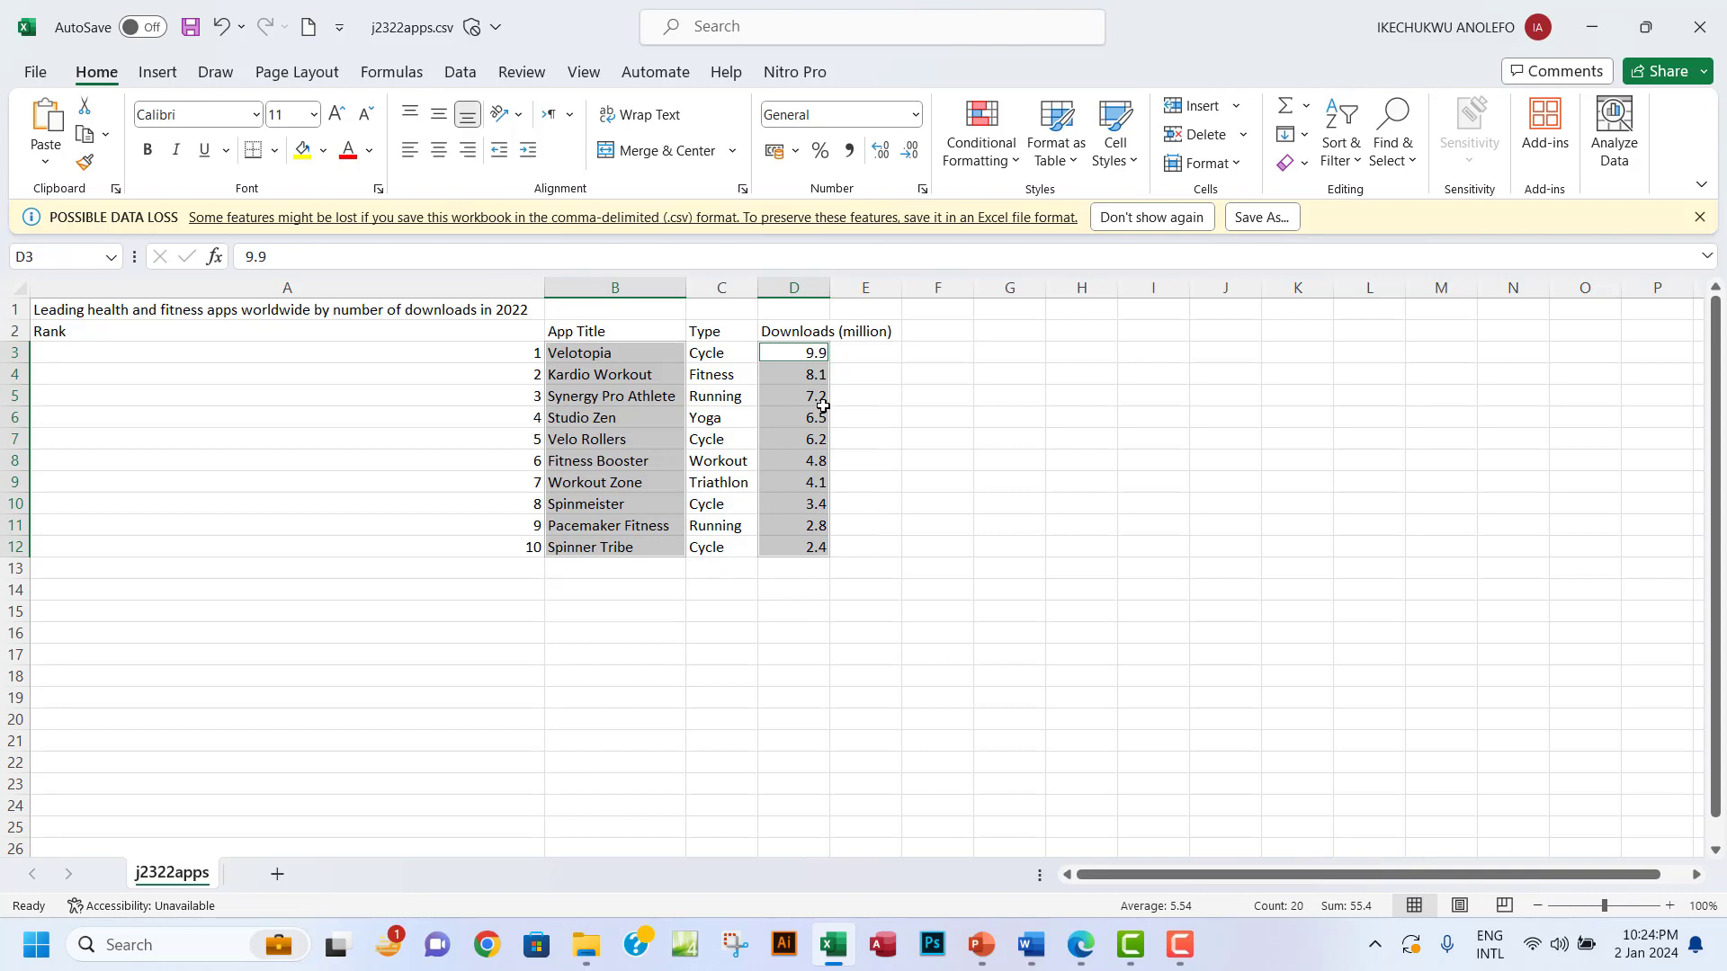
click(158, 72)
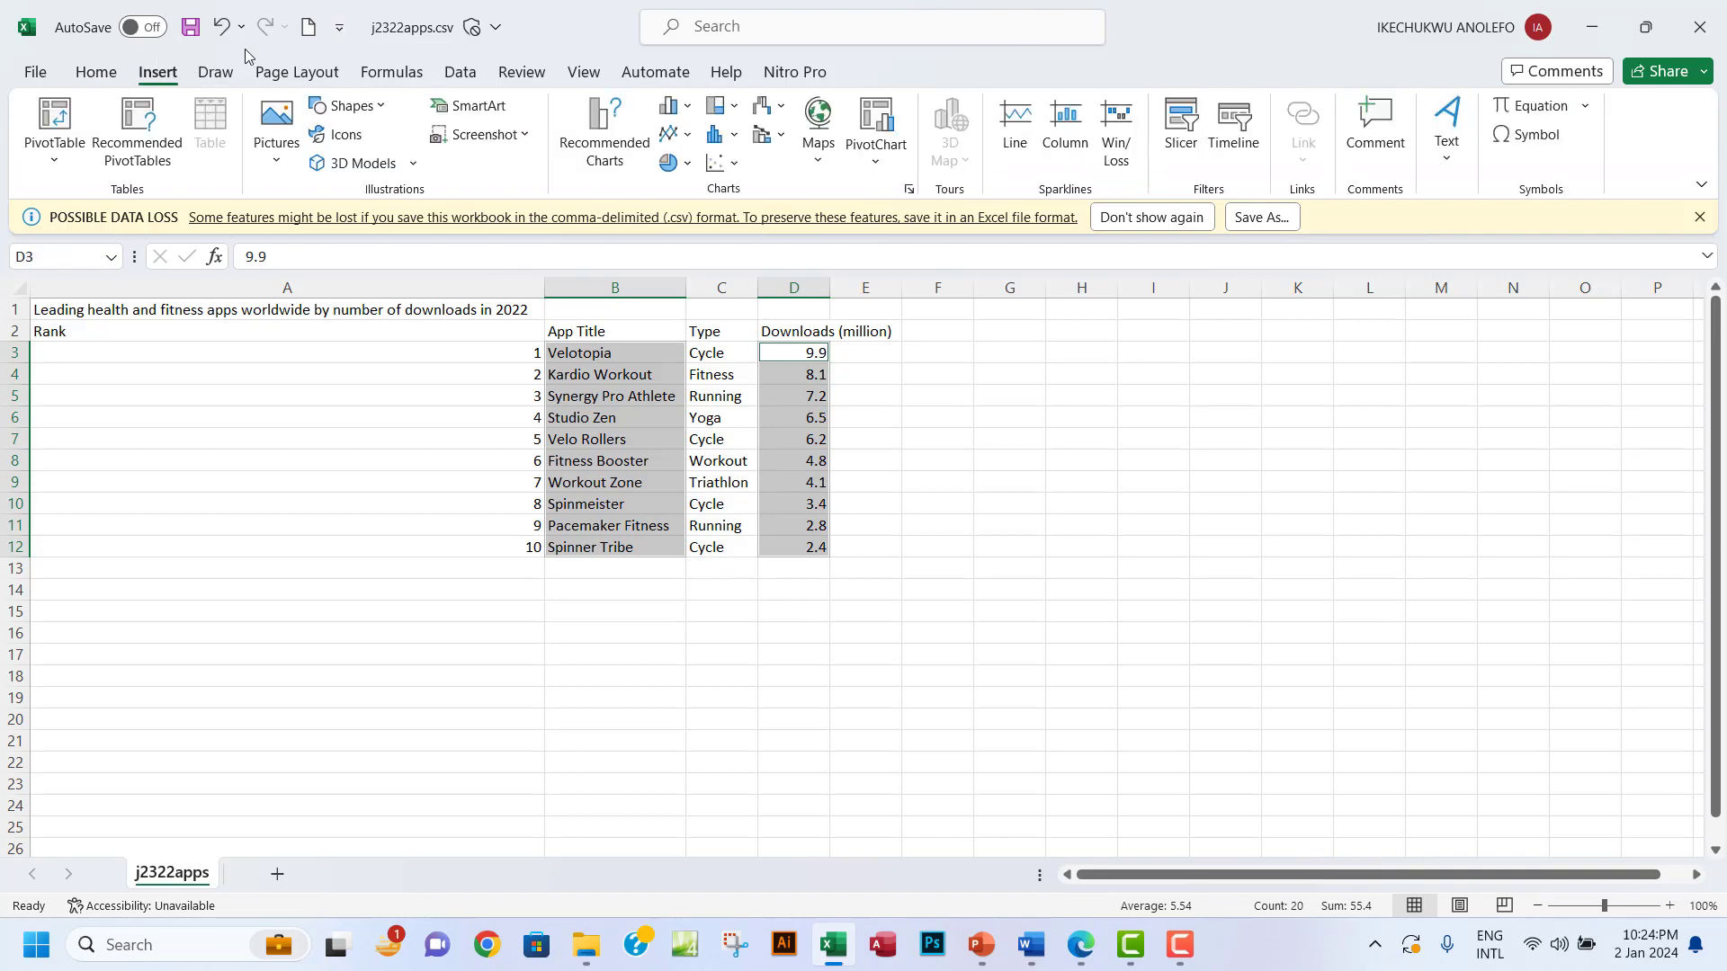
click(601, 169)
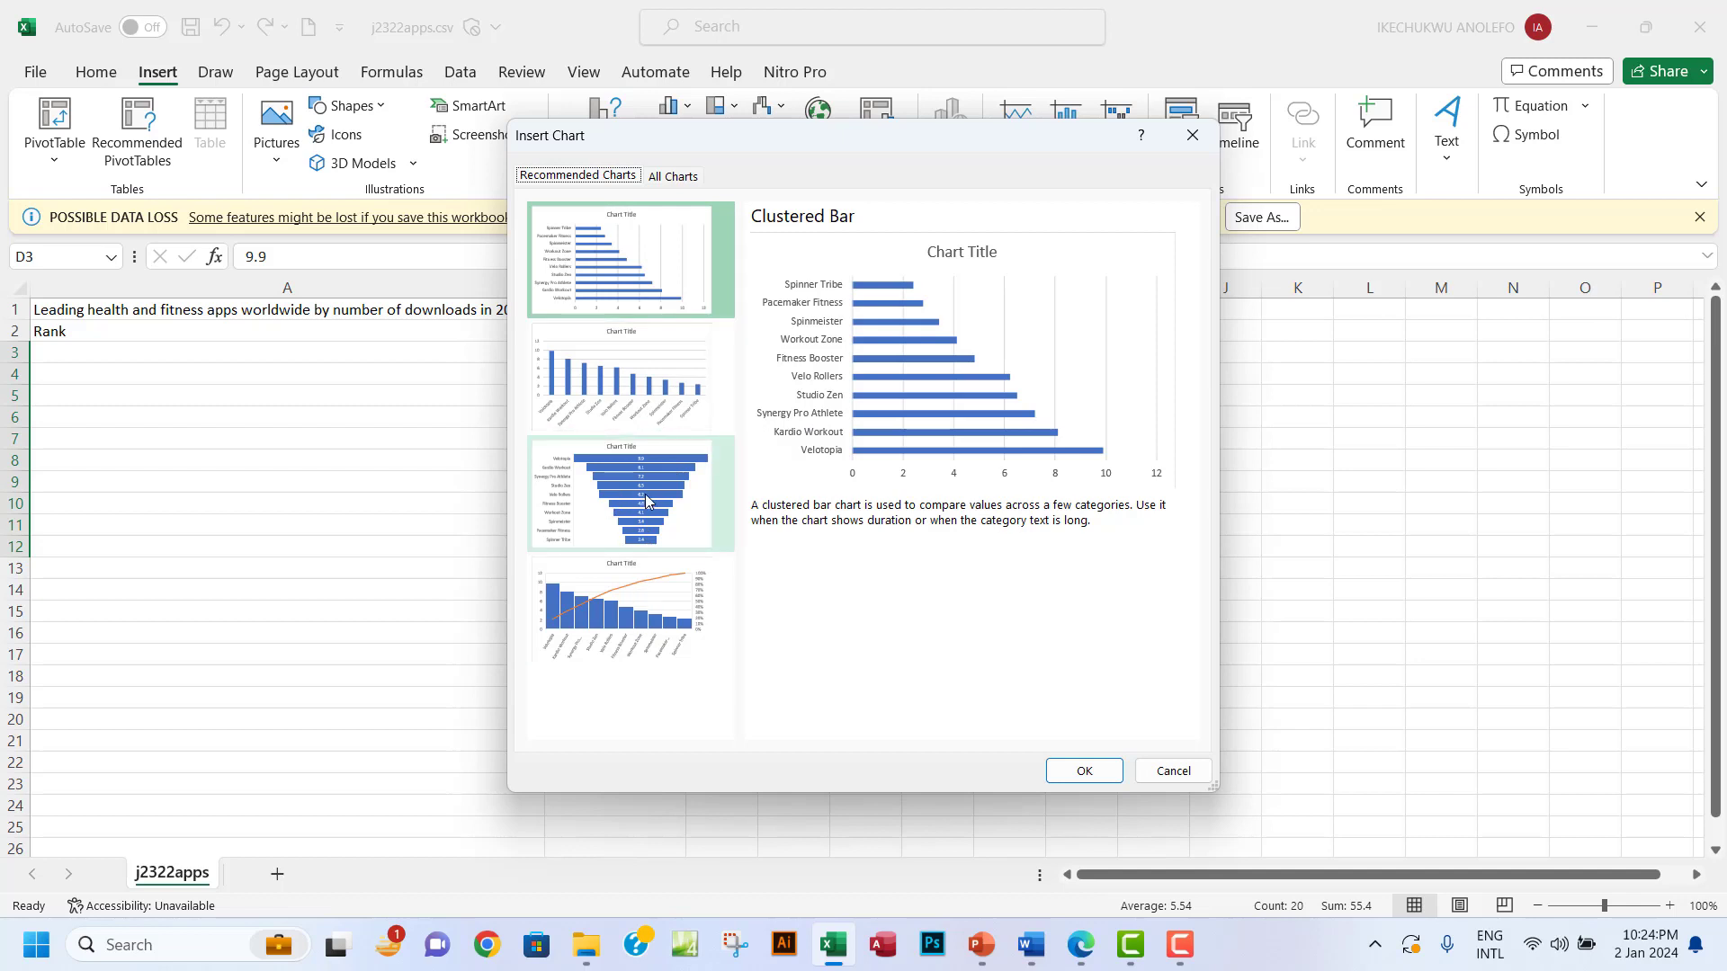
click(618, 390)
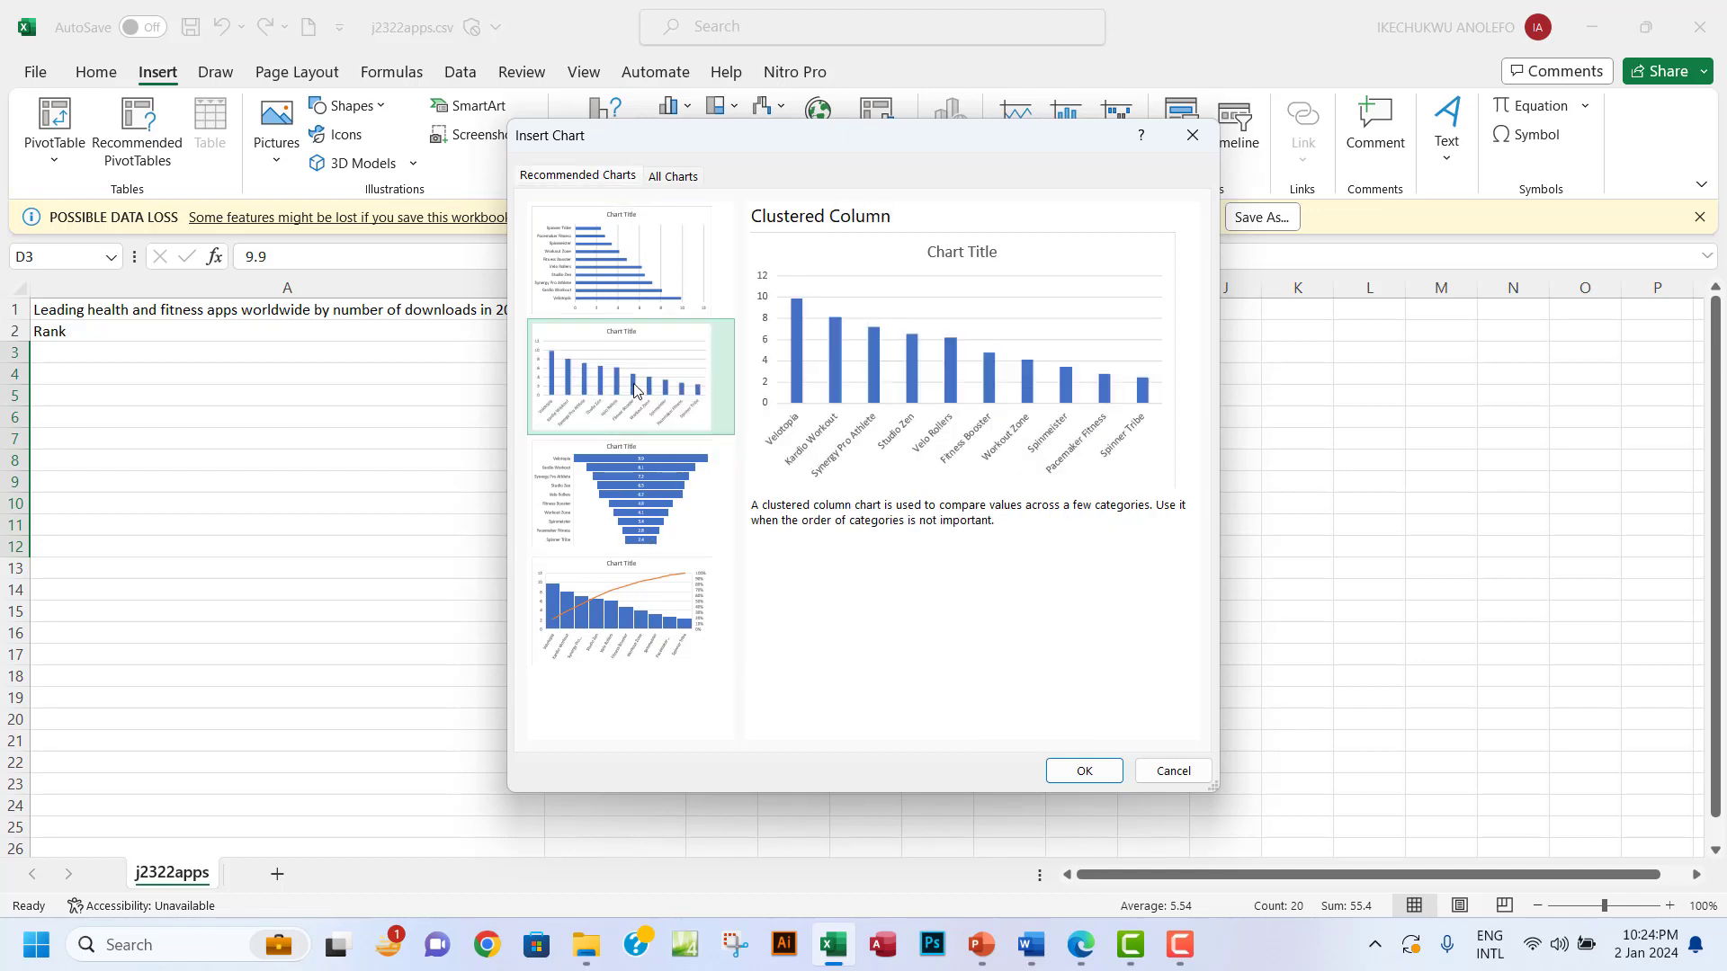
click(1110, 775)
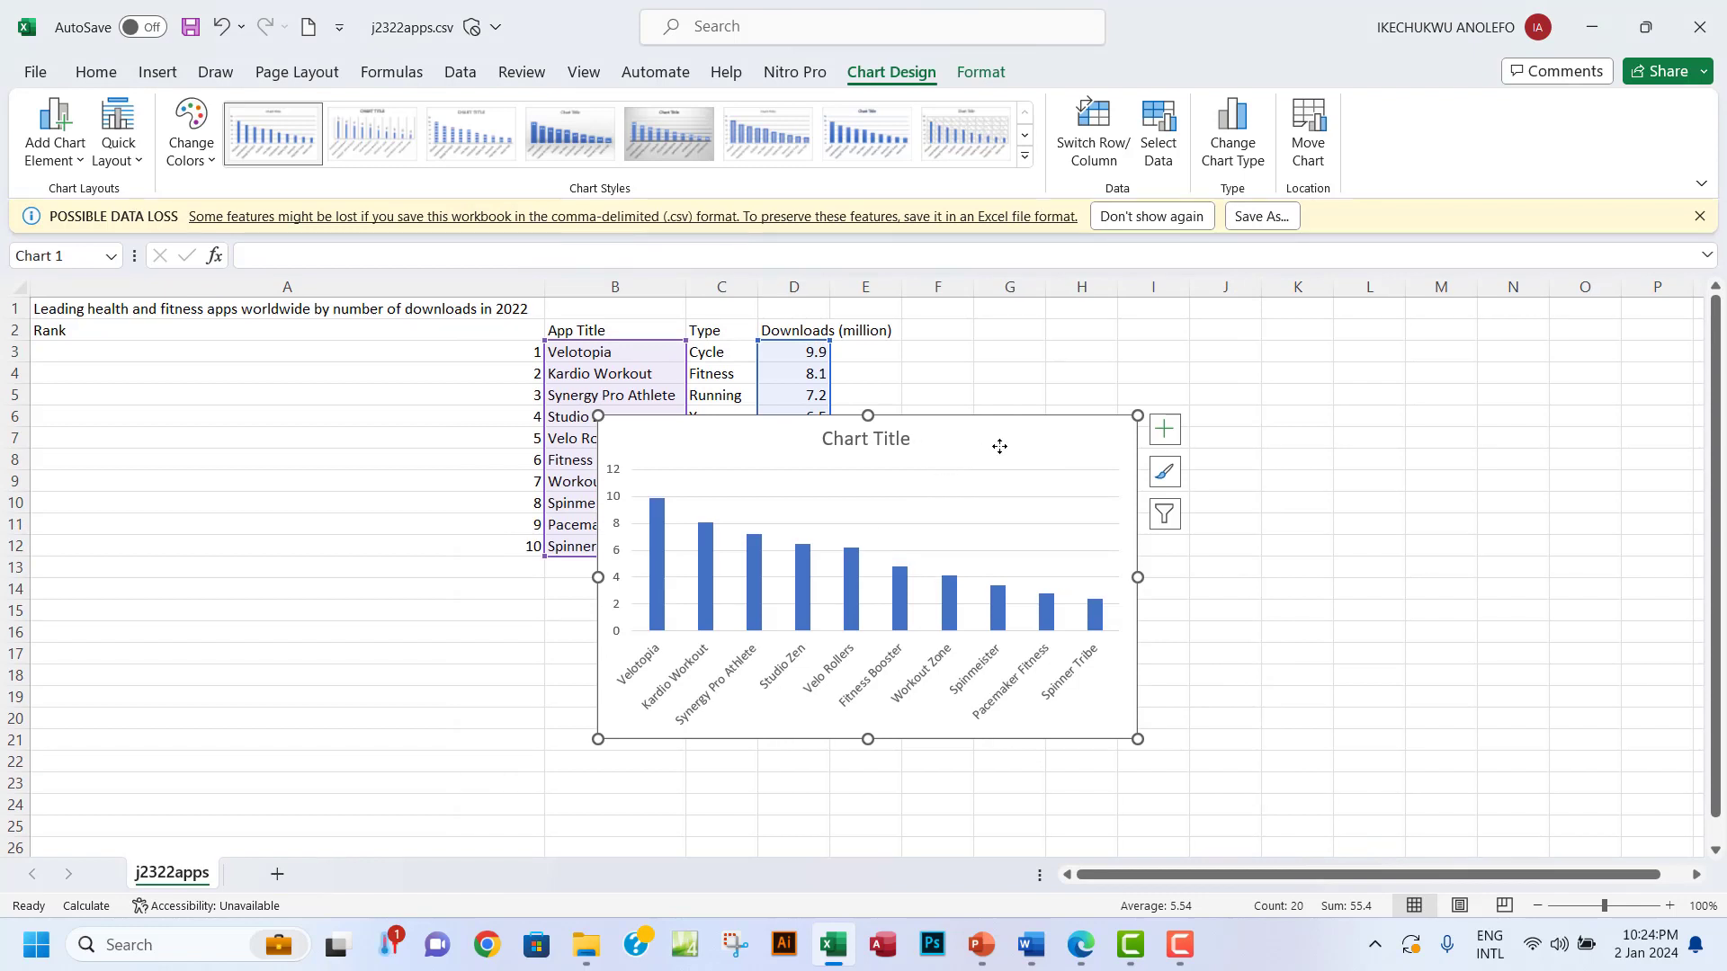
key(Delete)
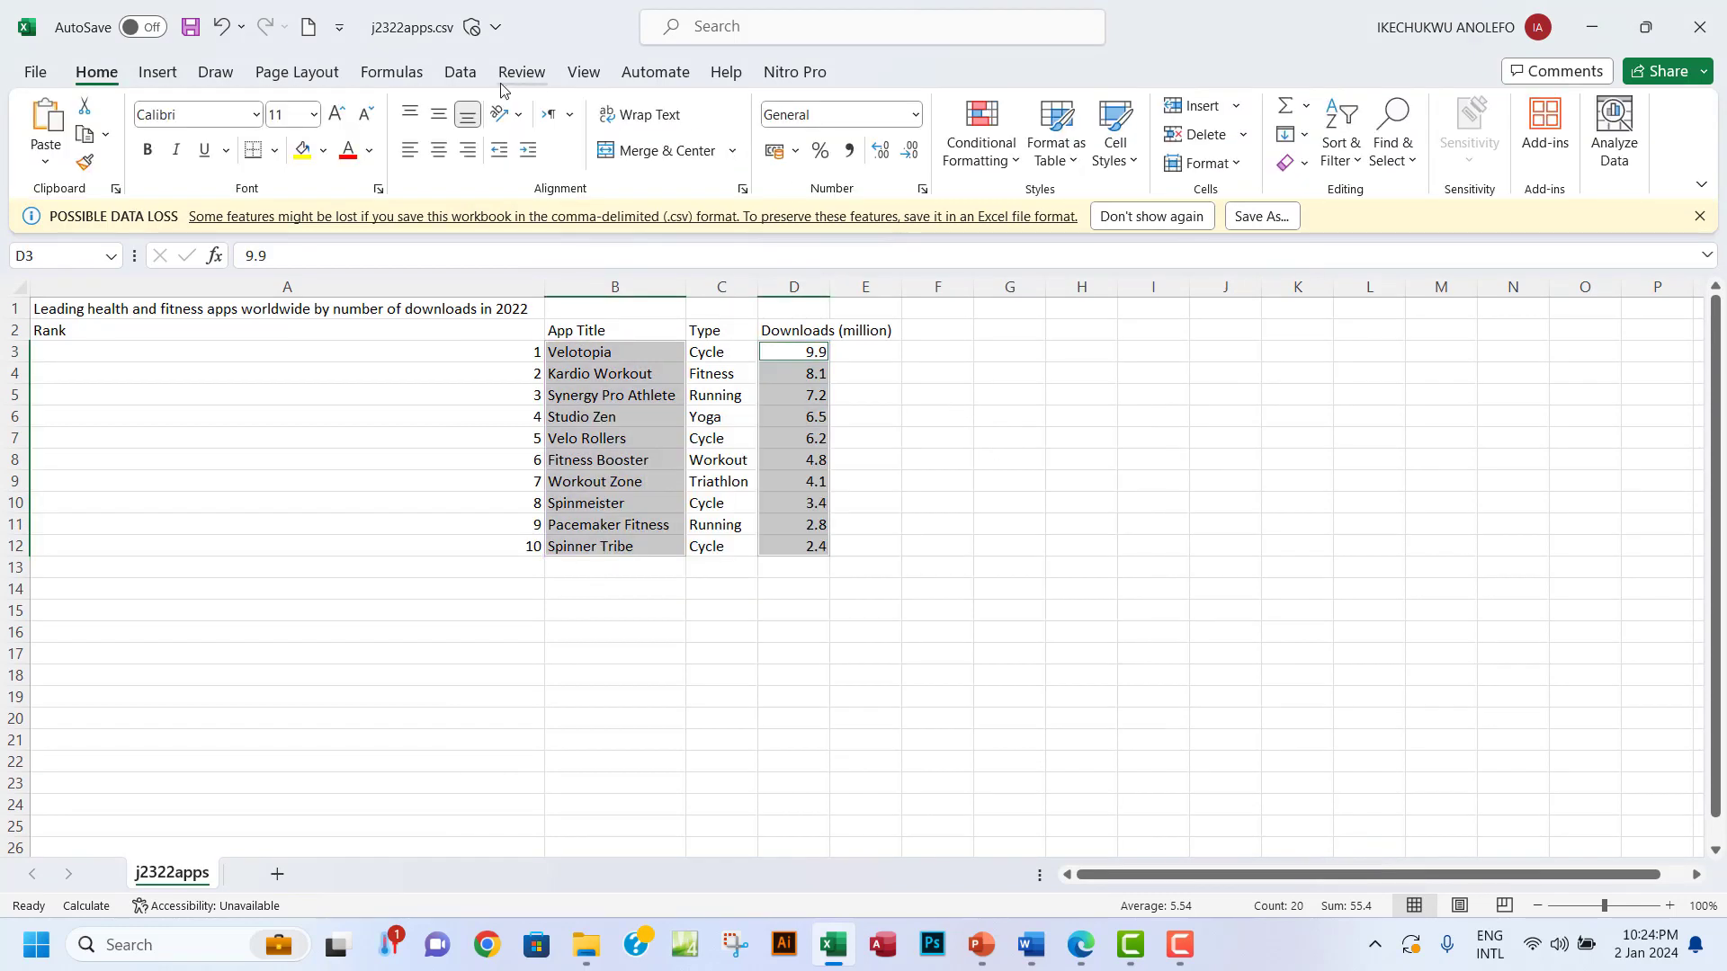
- Insert a 2-D clustered column chart from the selected app titles and downloads, and place it beside the data
click(157, 74)
click(685, 108)
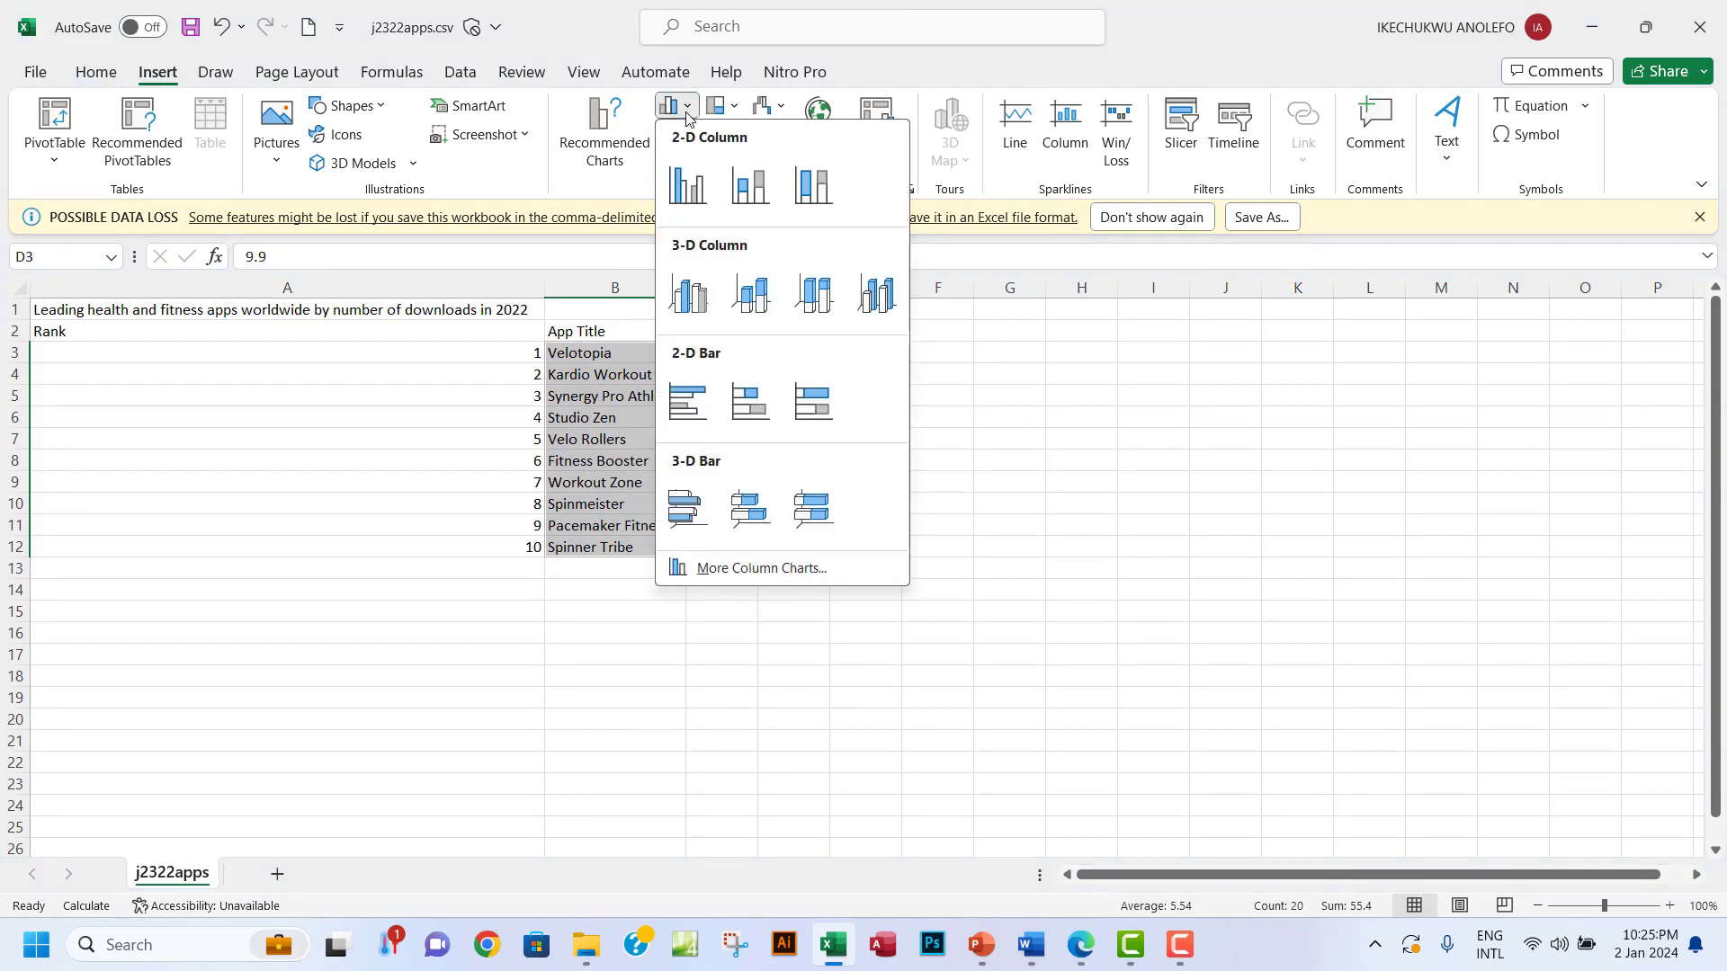
click(688, 187)
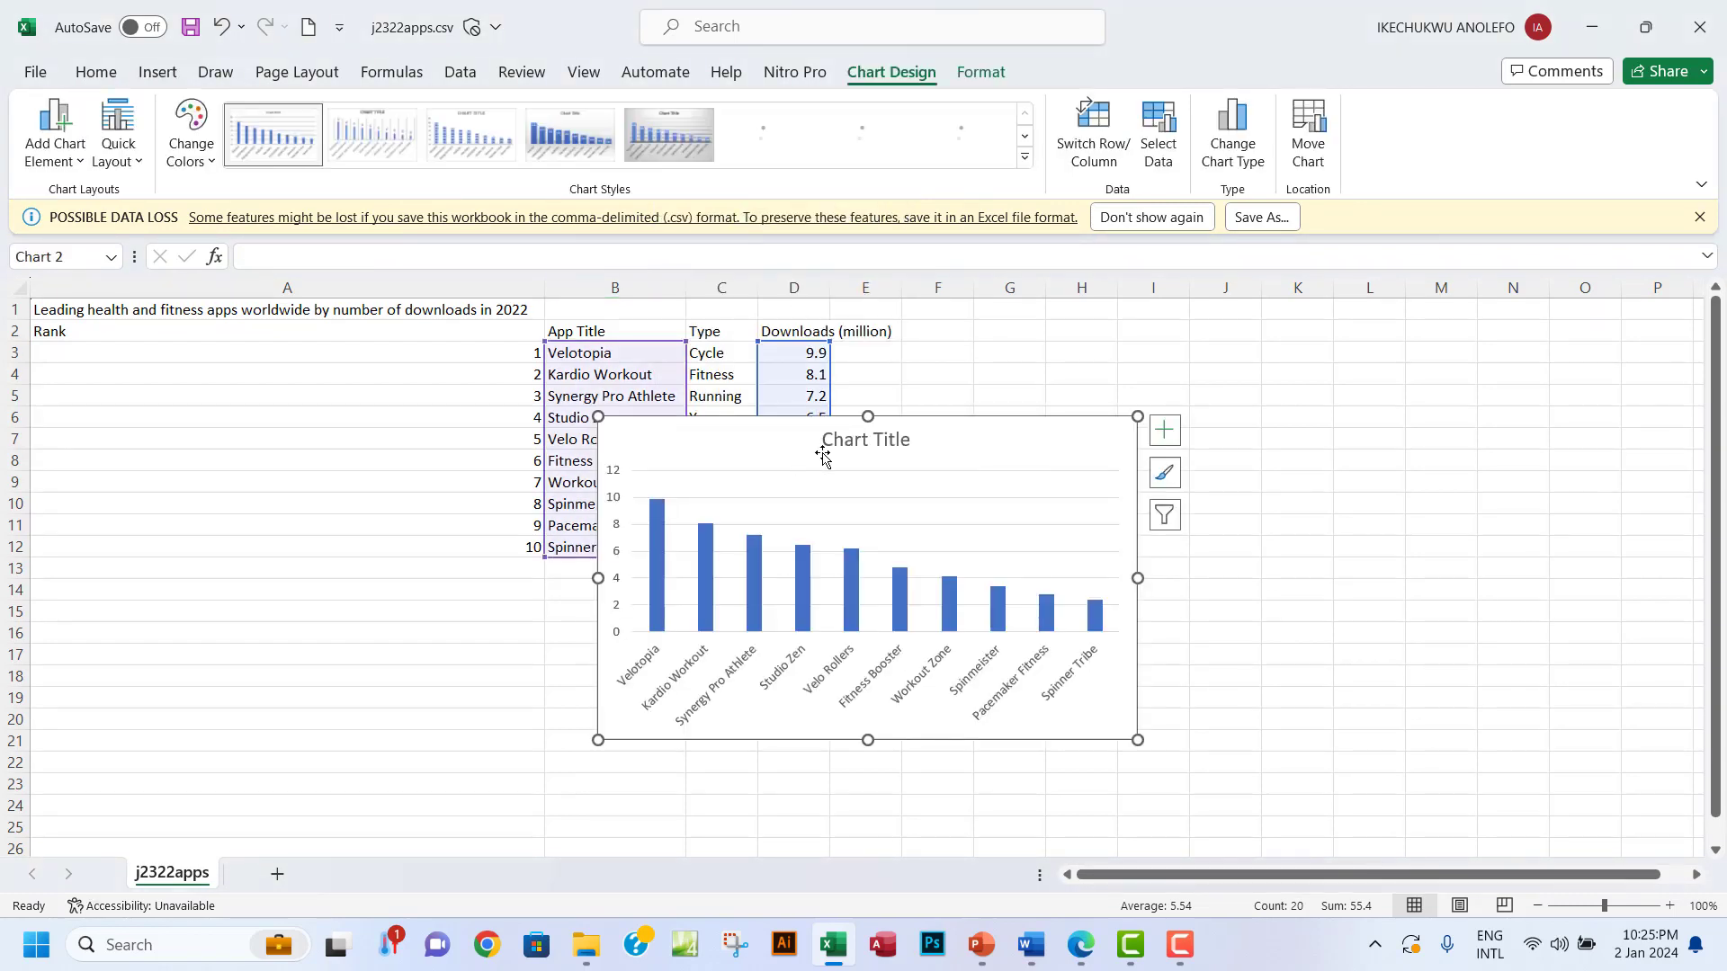
mouse_move(944, 445)
mouse_down()
mouse_move(1271, 382)
mouse_move(1245, 380)
mouse_up()
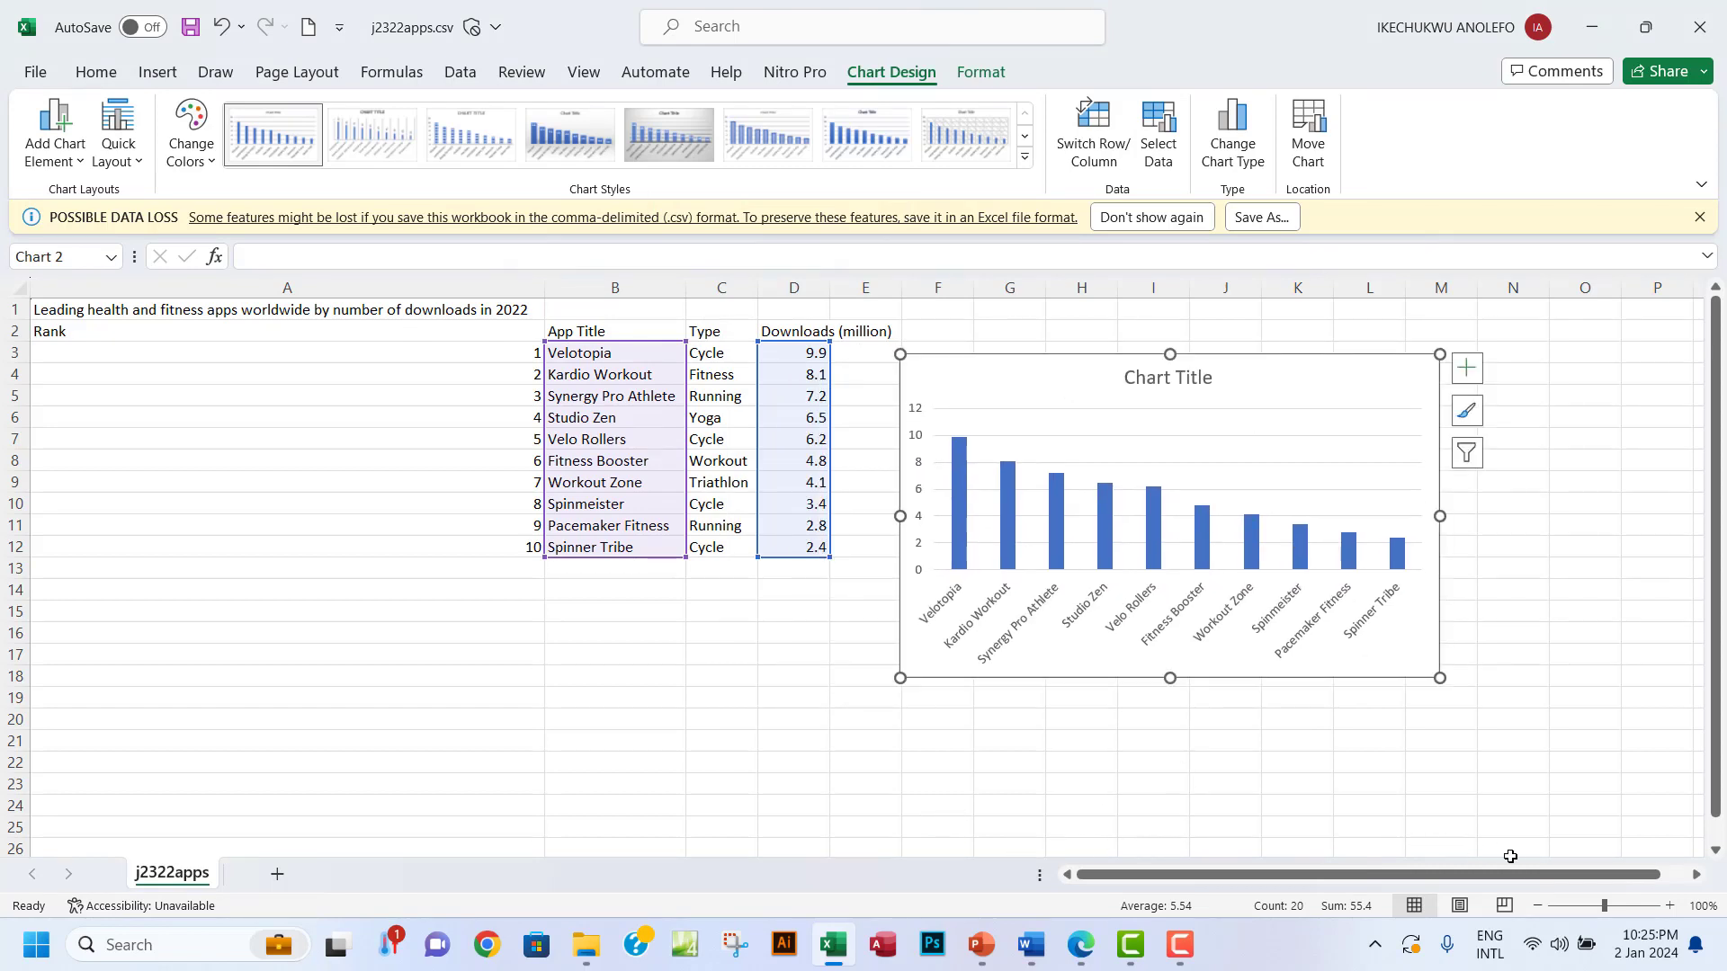
drag(1515, 876, 1542, 877)
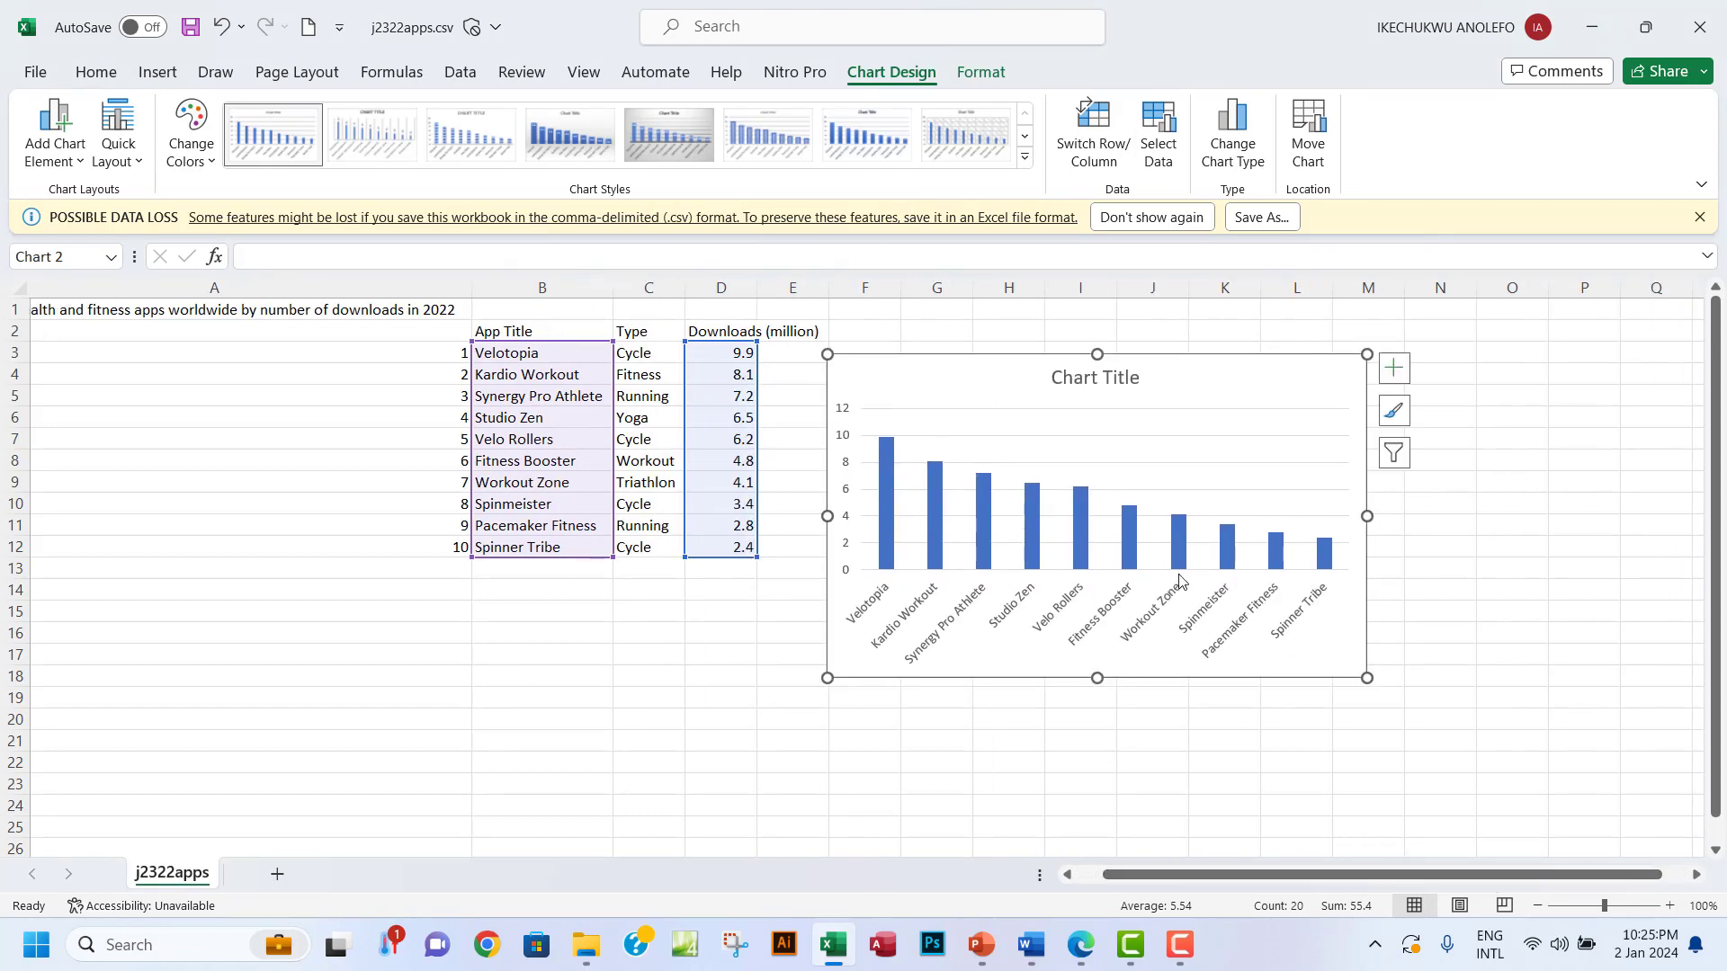
drag(998, 374, 1016, 354)
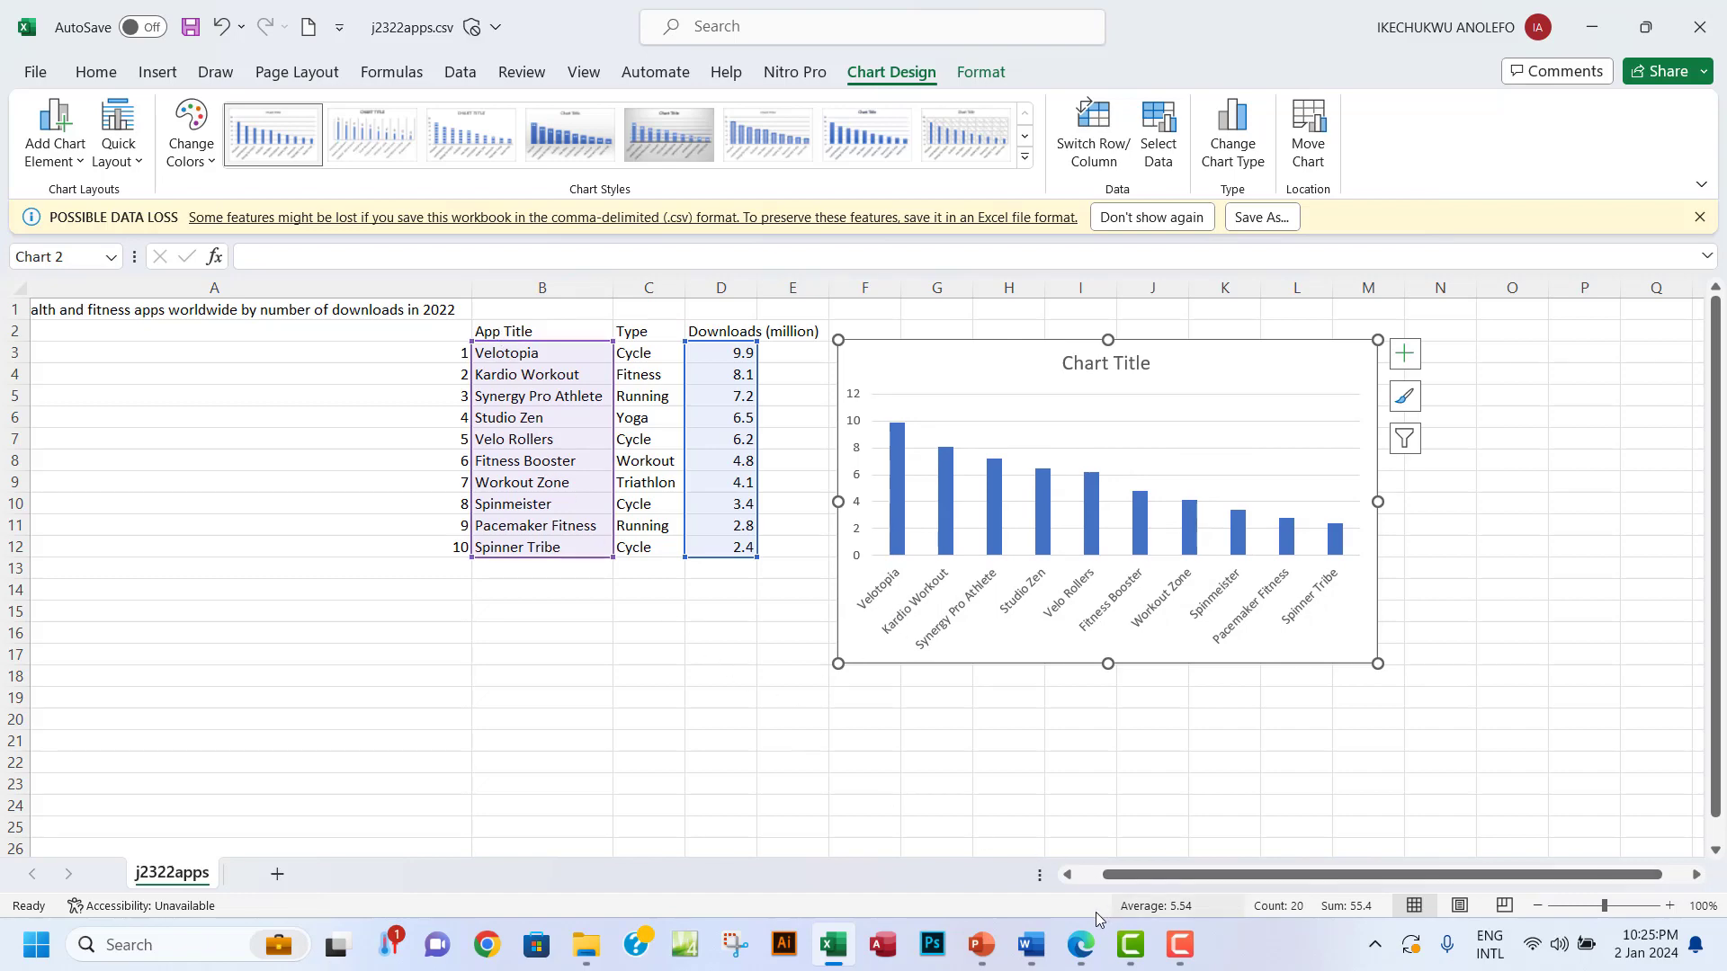
- Compare the chart with question 24 in Edge, and highlight all of question 24 in green in the question paper
click(1080, 946)
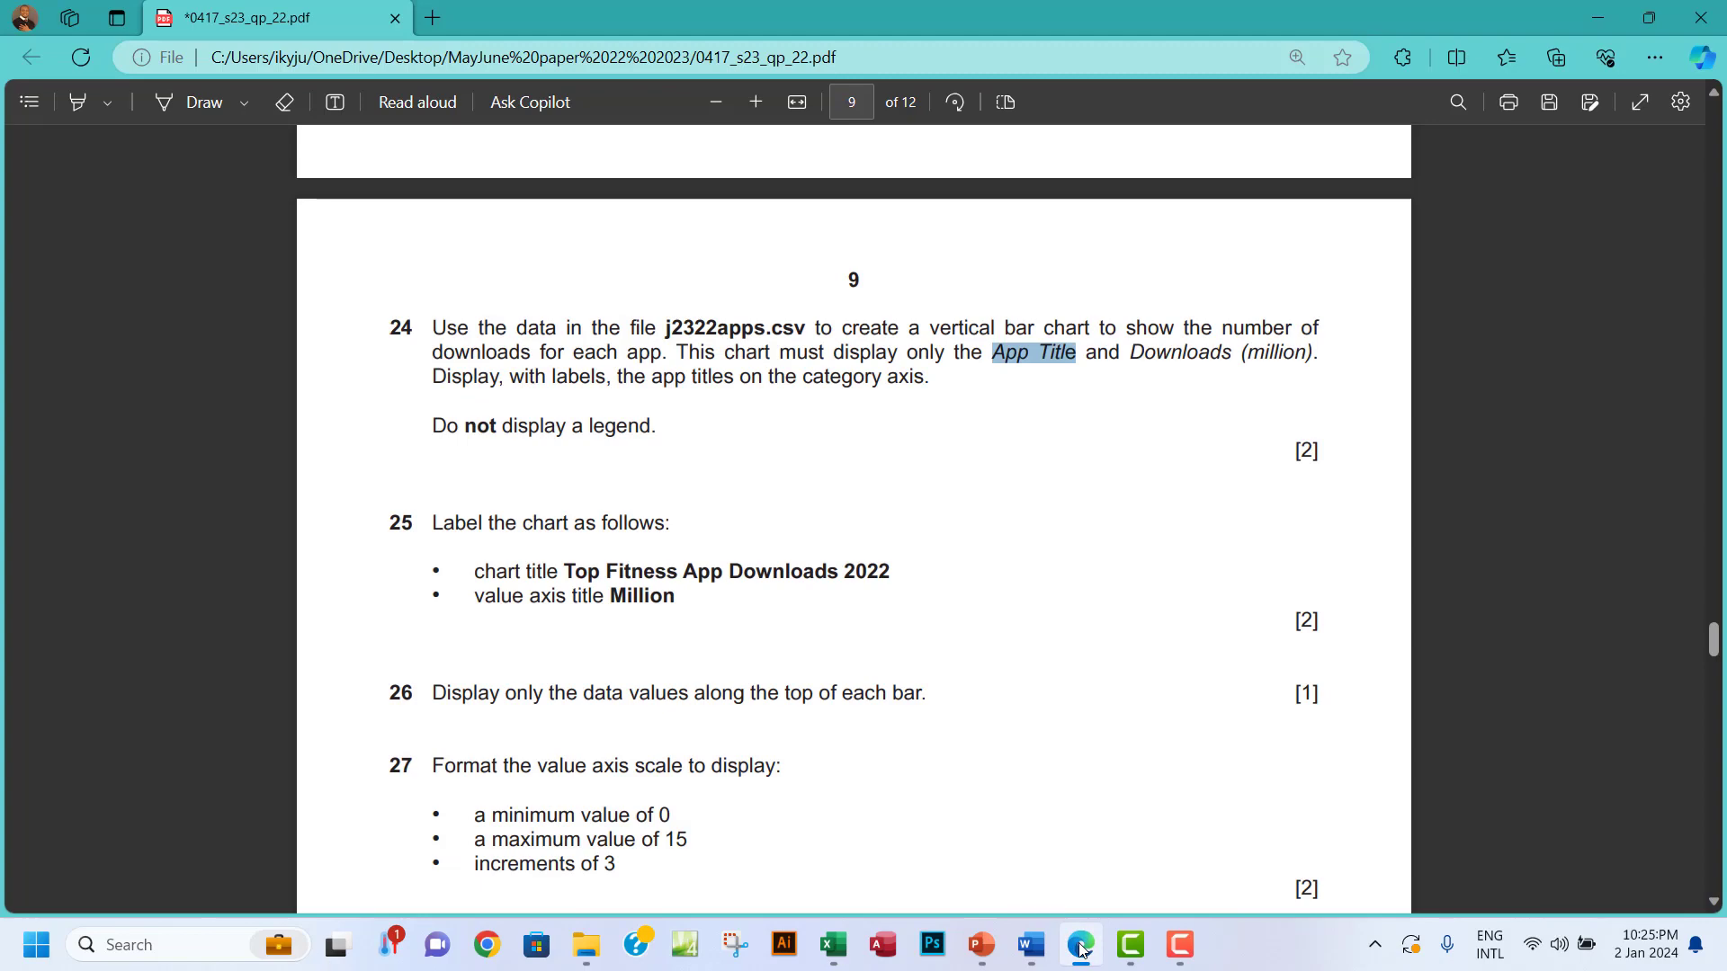
click(1080, 945)
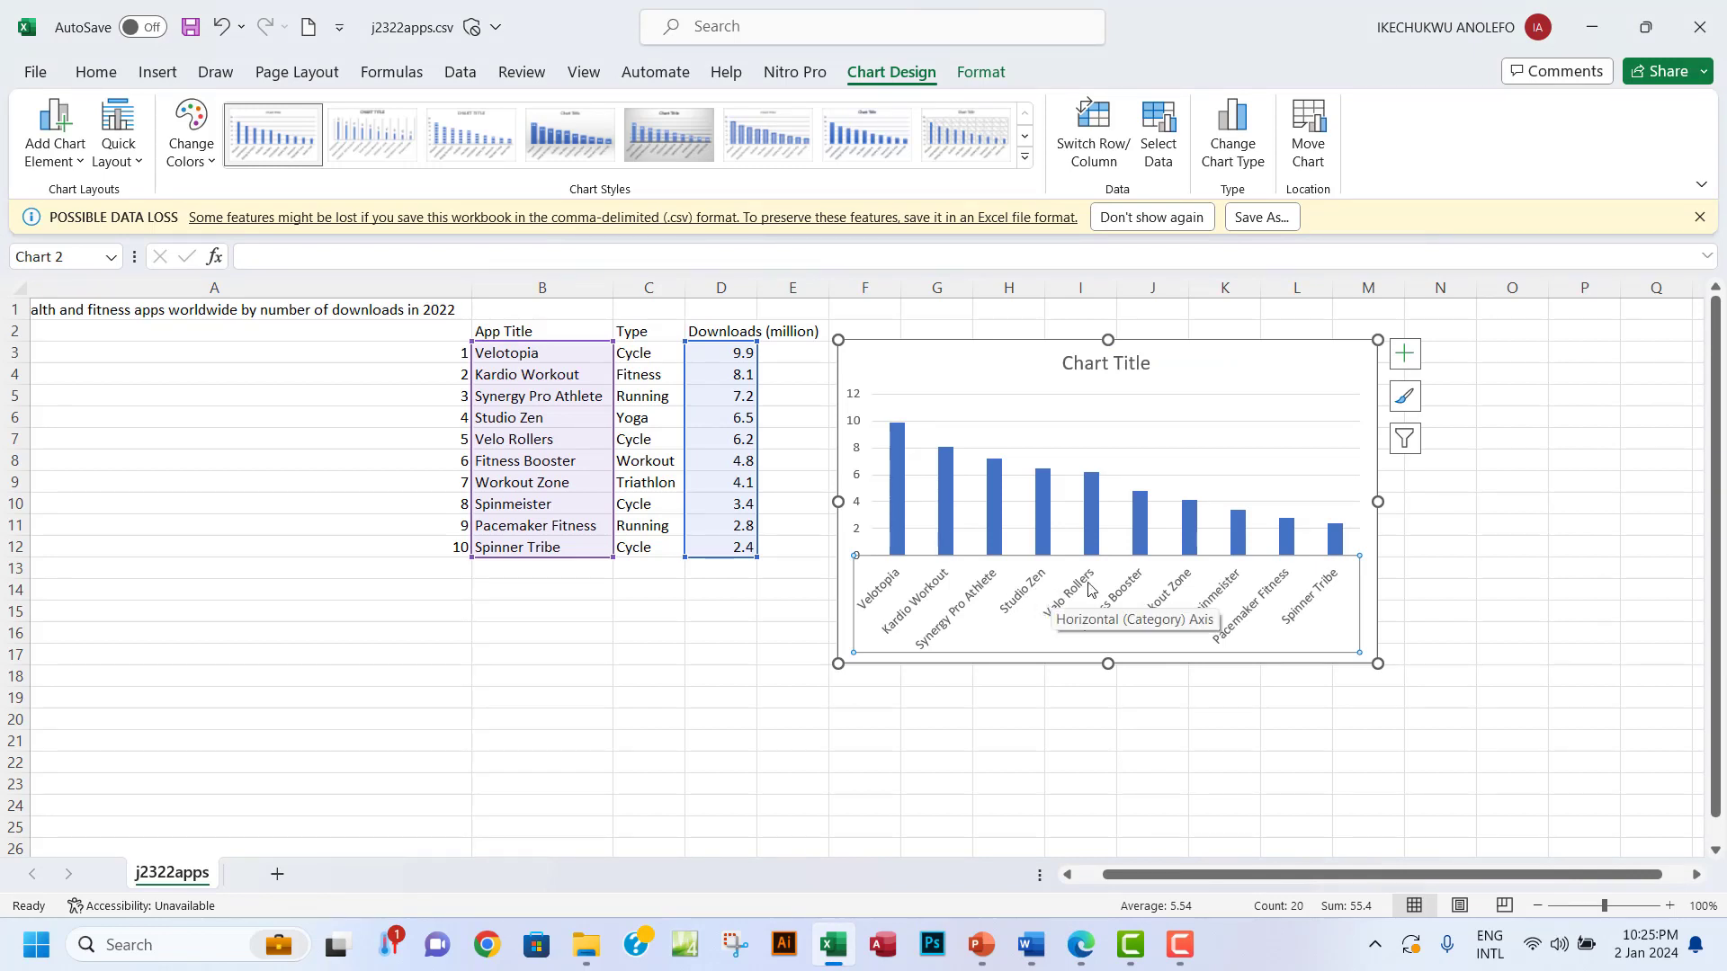
click(1084, 953)
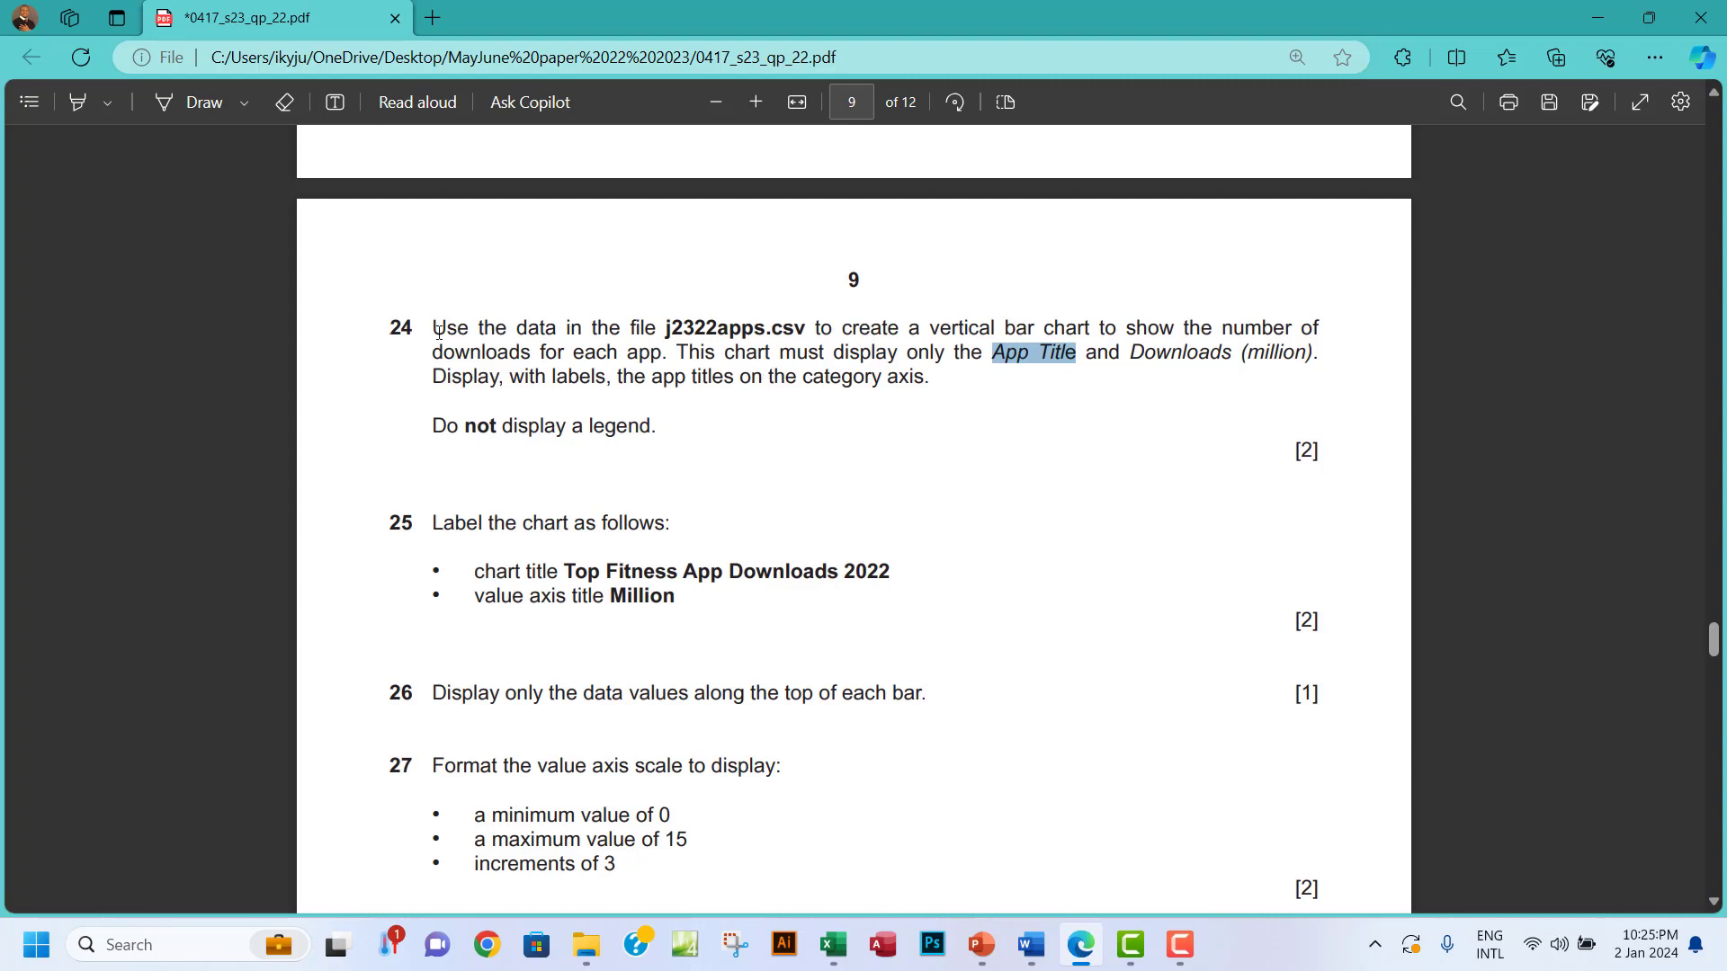
drag(435, 329, 668, 437)
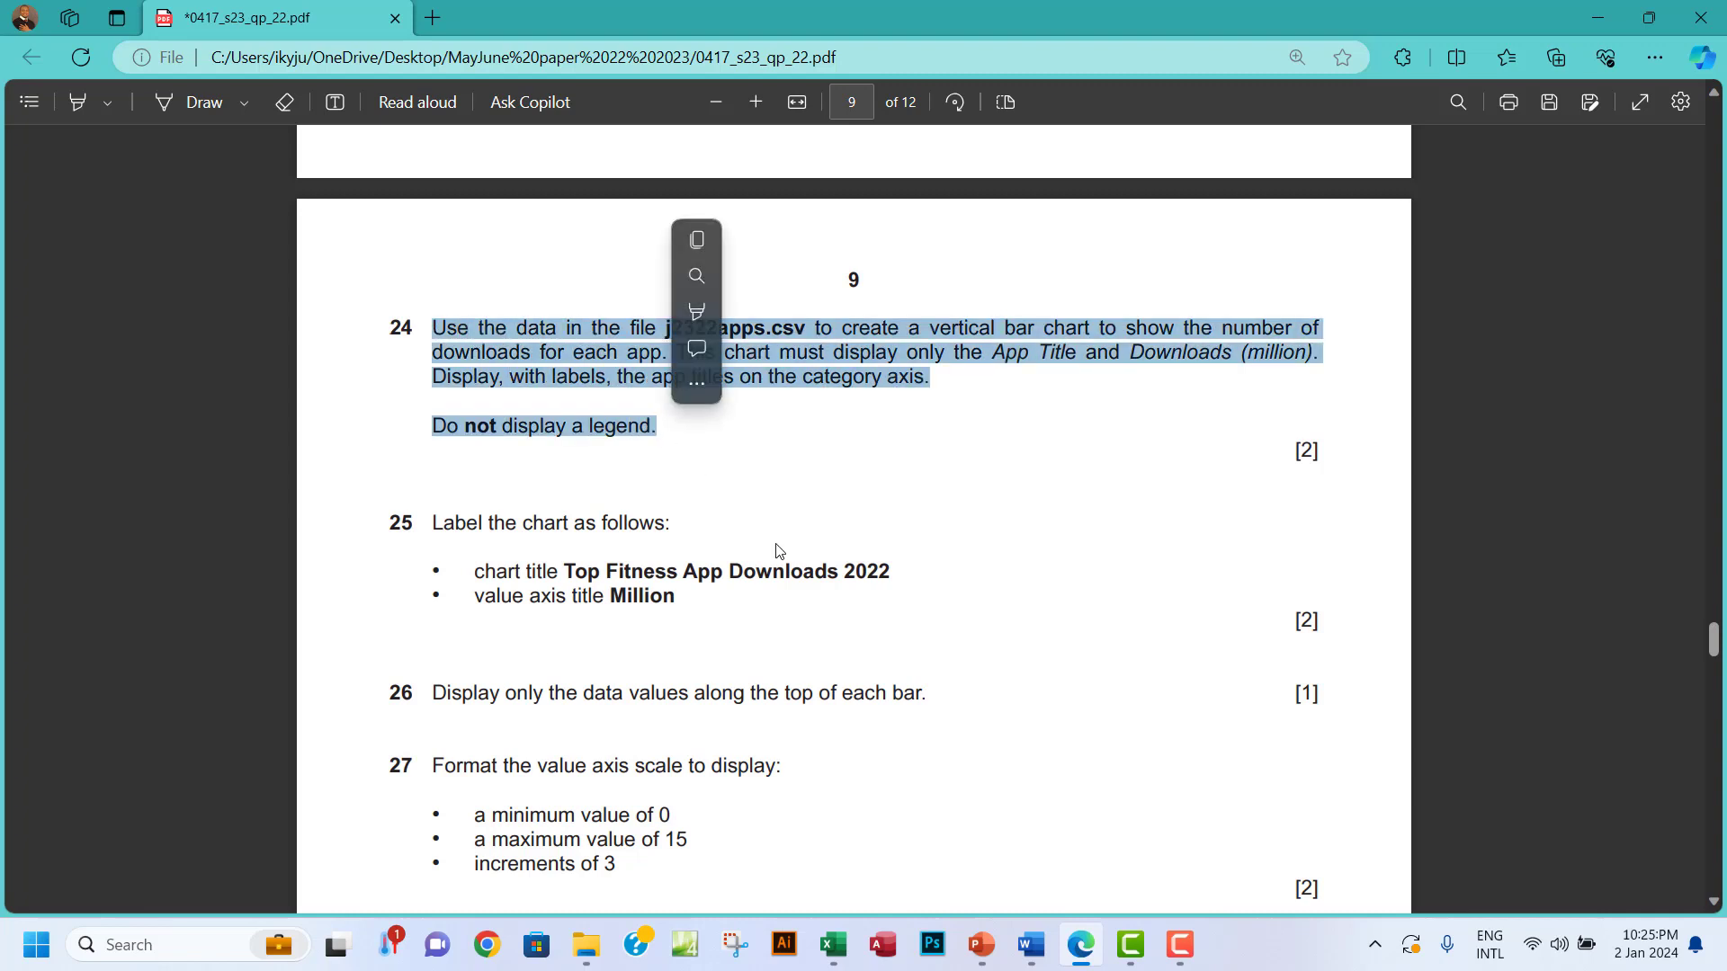
mouse_move(703, 315)
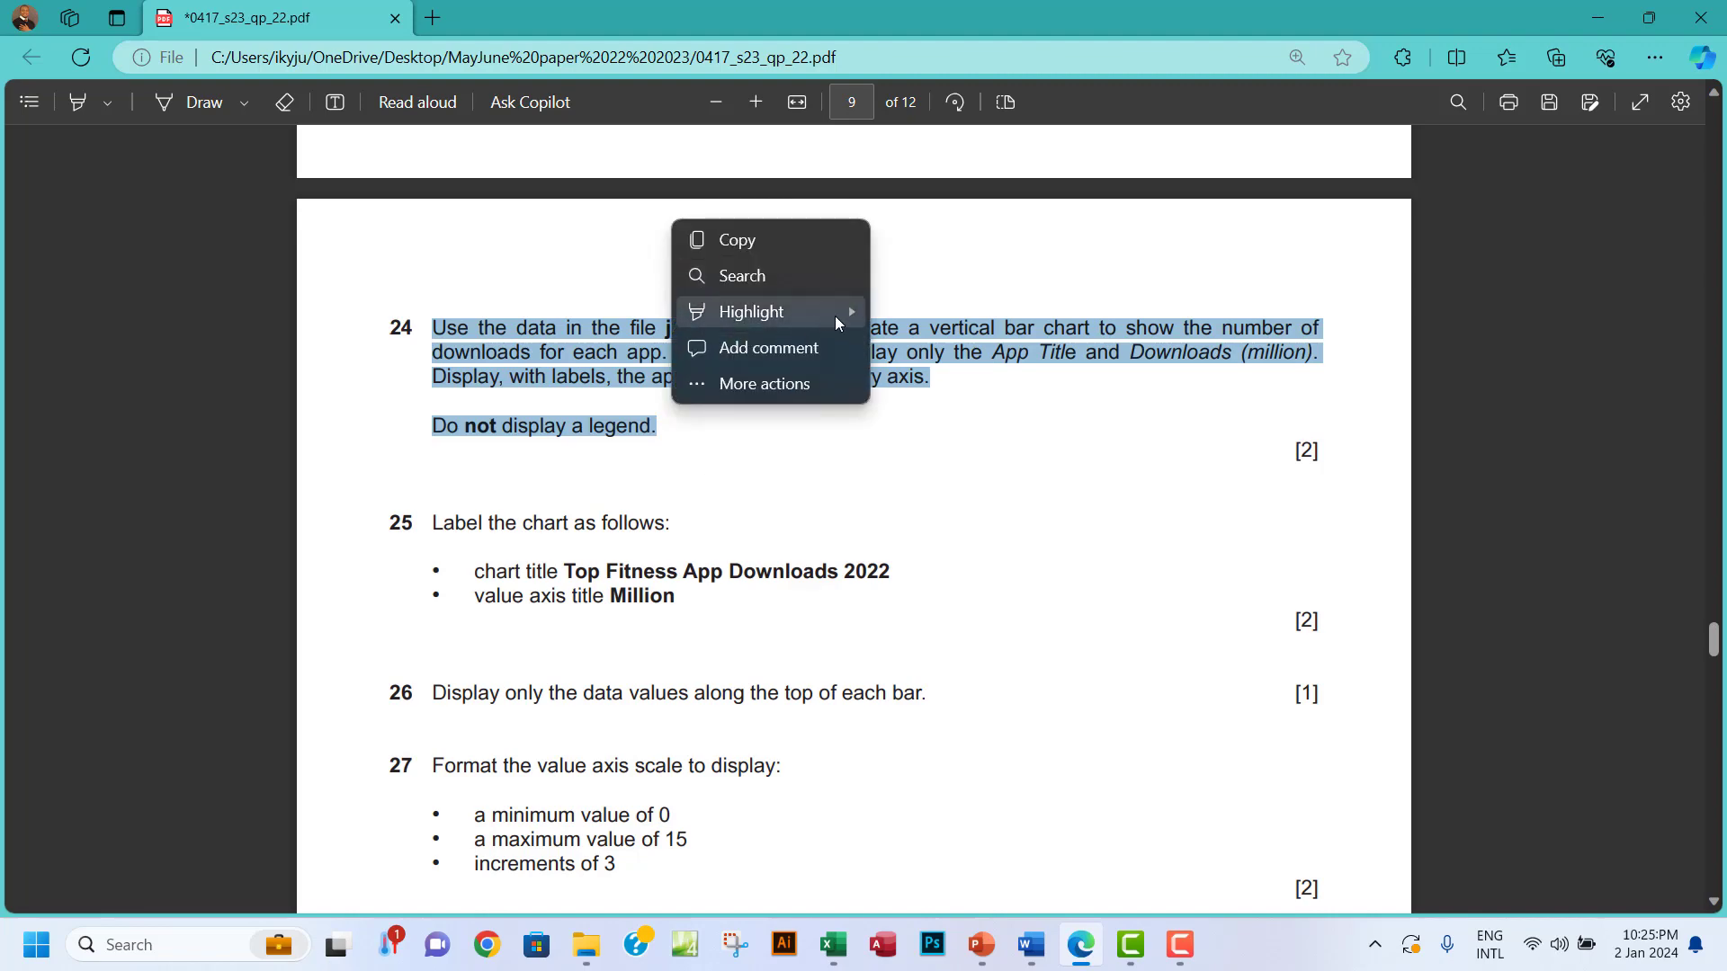
mouse_move(834, 312)
click(927, 347)
- Copy the title "Top Fitness App Downloads 2022" from question 25 and paste it over the chart's placeholder title in Excel
scroll(744, 515, down, 2)
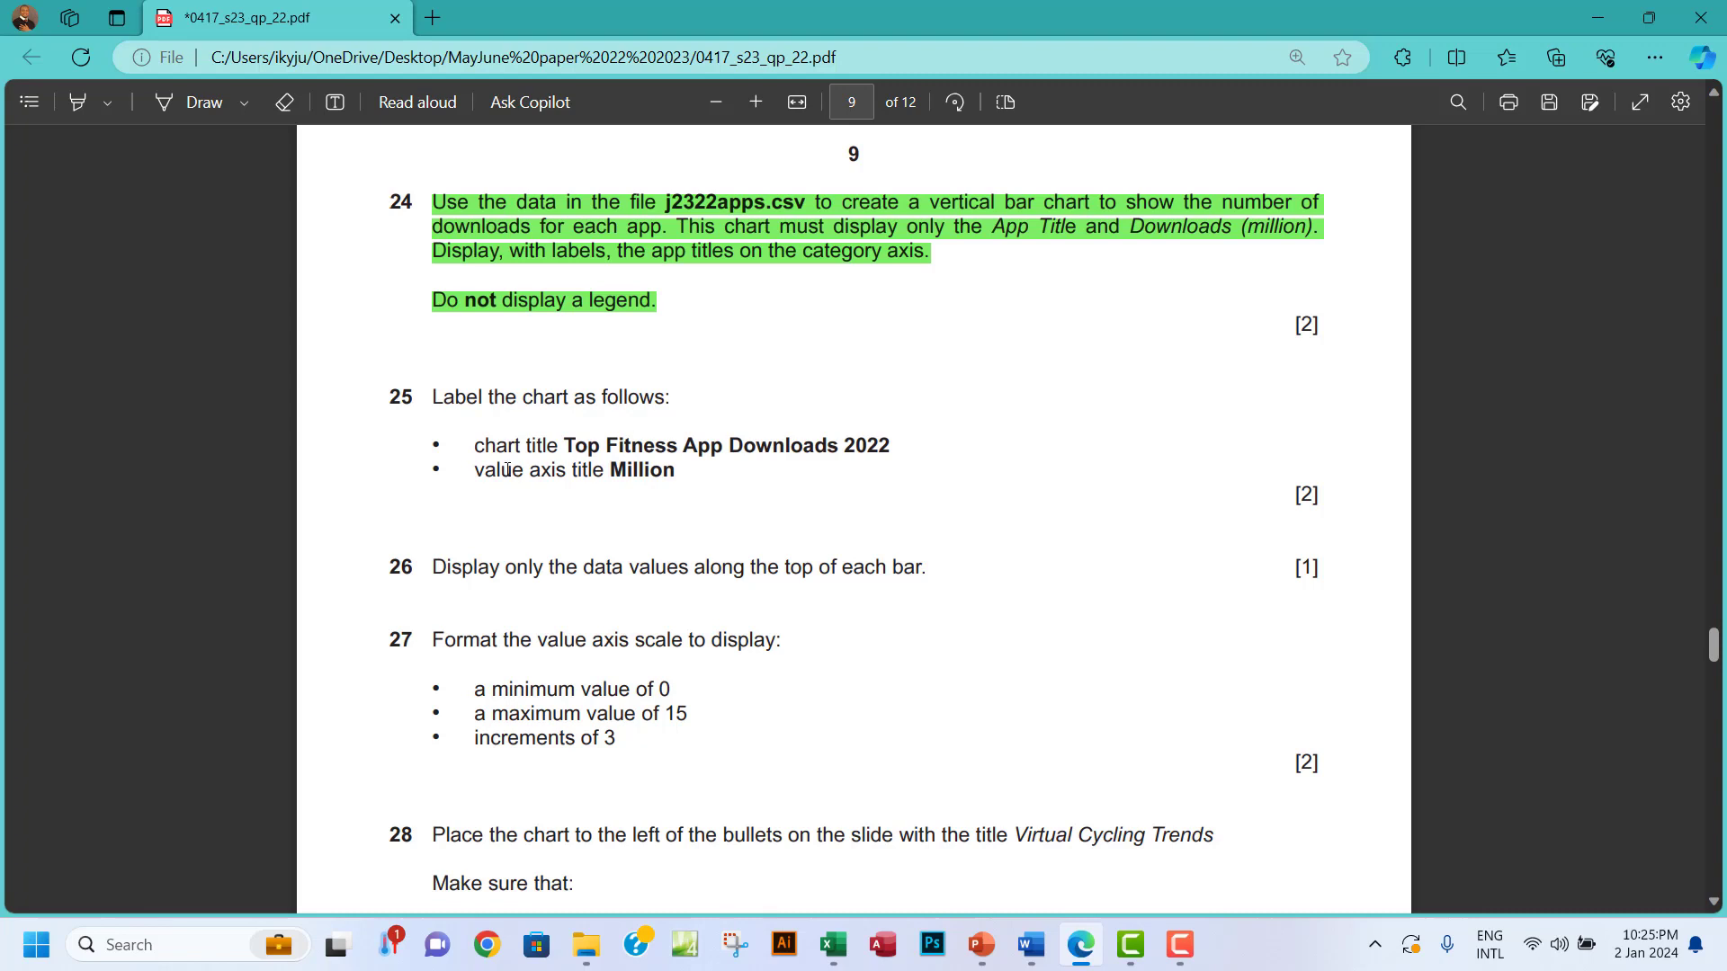
drag(565, 445, 888, 443)
key(ctrl+c)
click(943, 248)
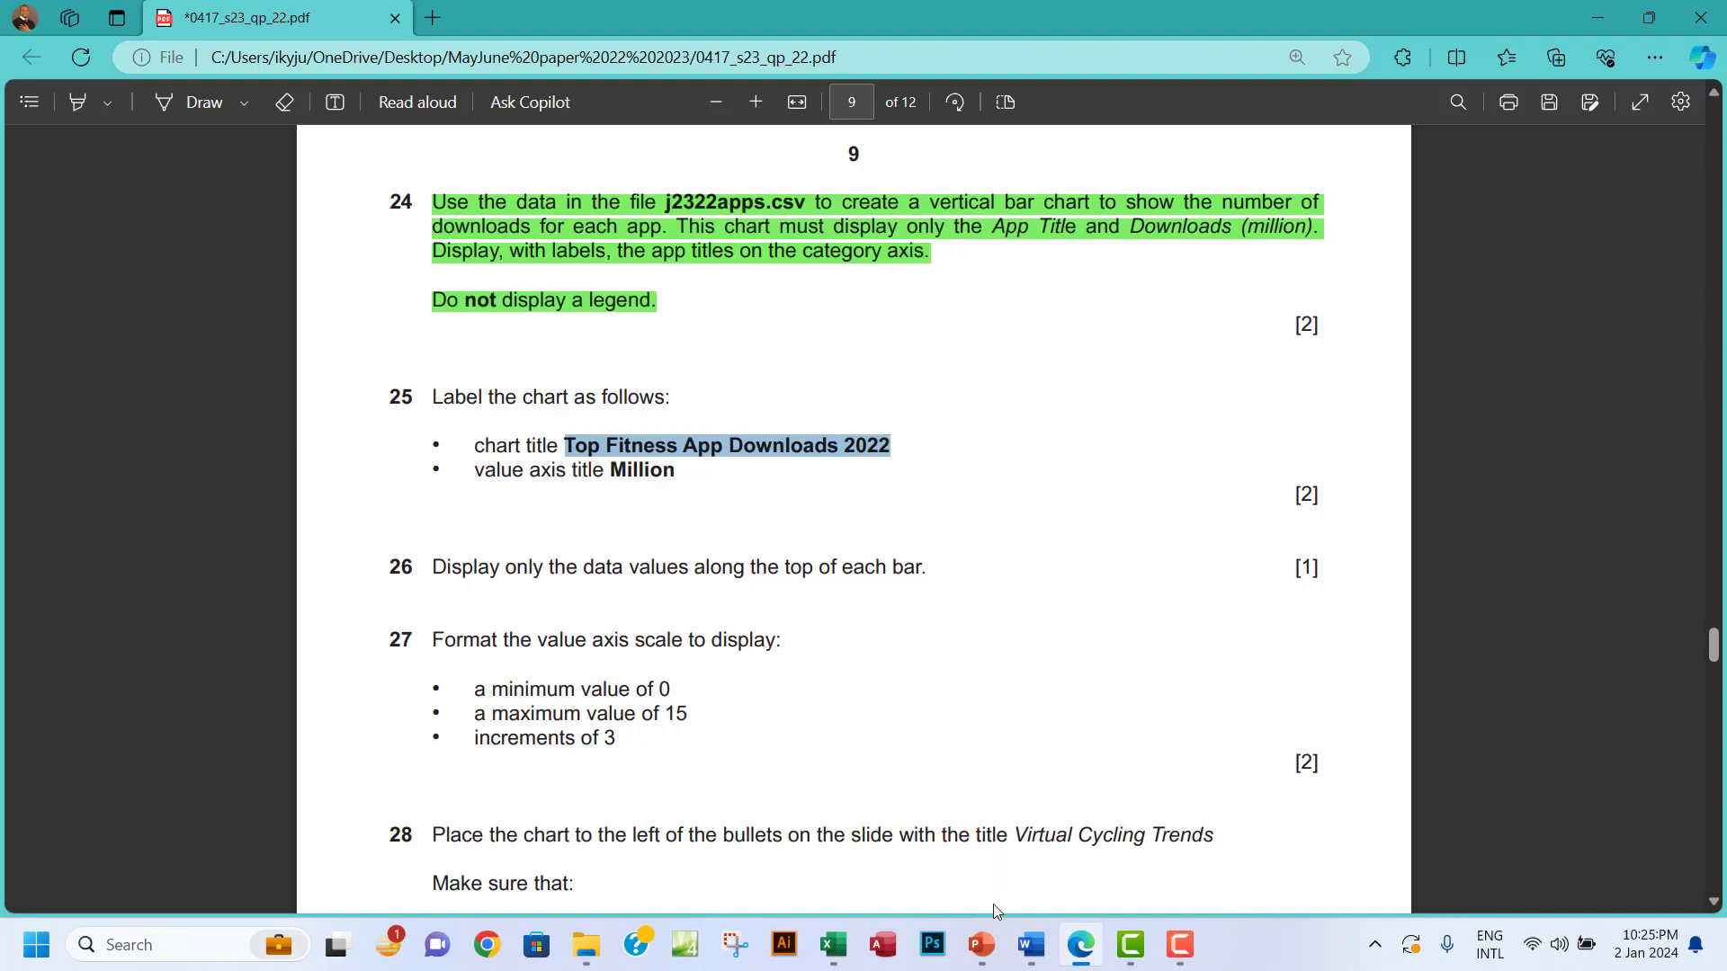
click(981, 945)
click(981, 945)
click(835, 946)
click(1116, 365)
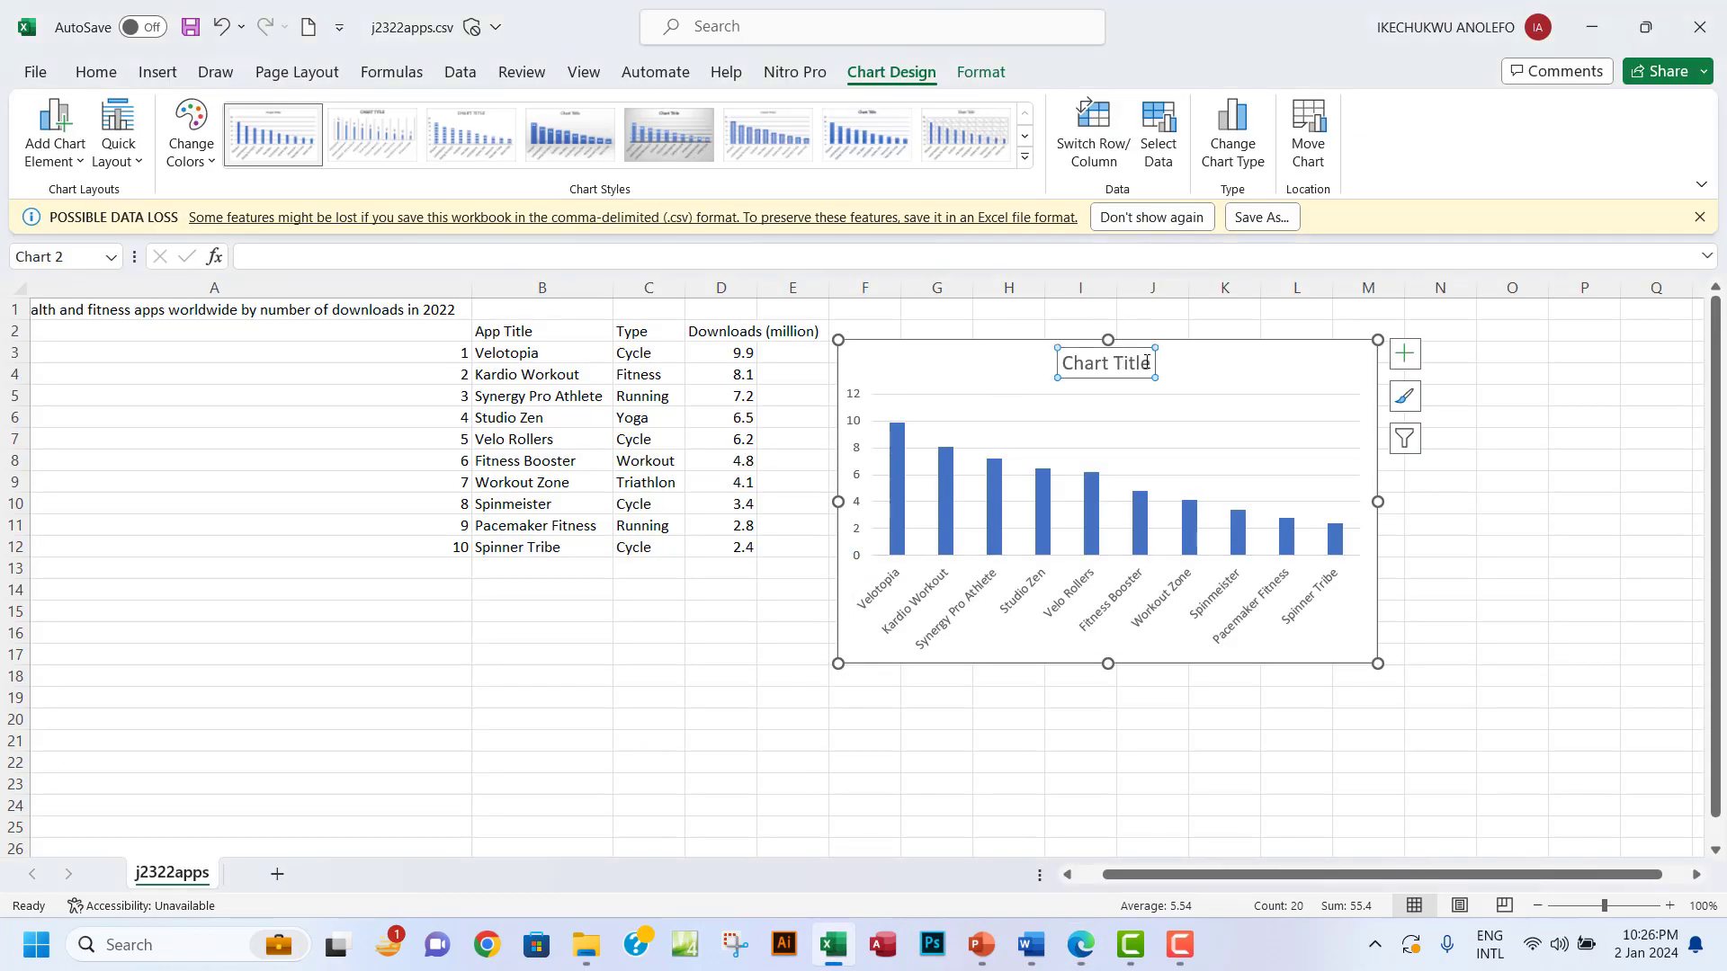
drag(1146, 362, 1063, 365)
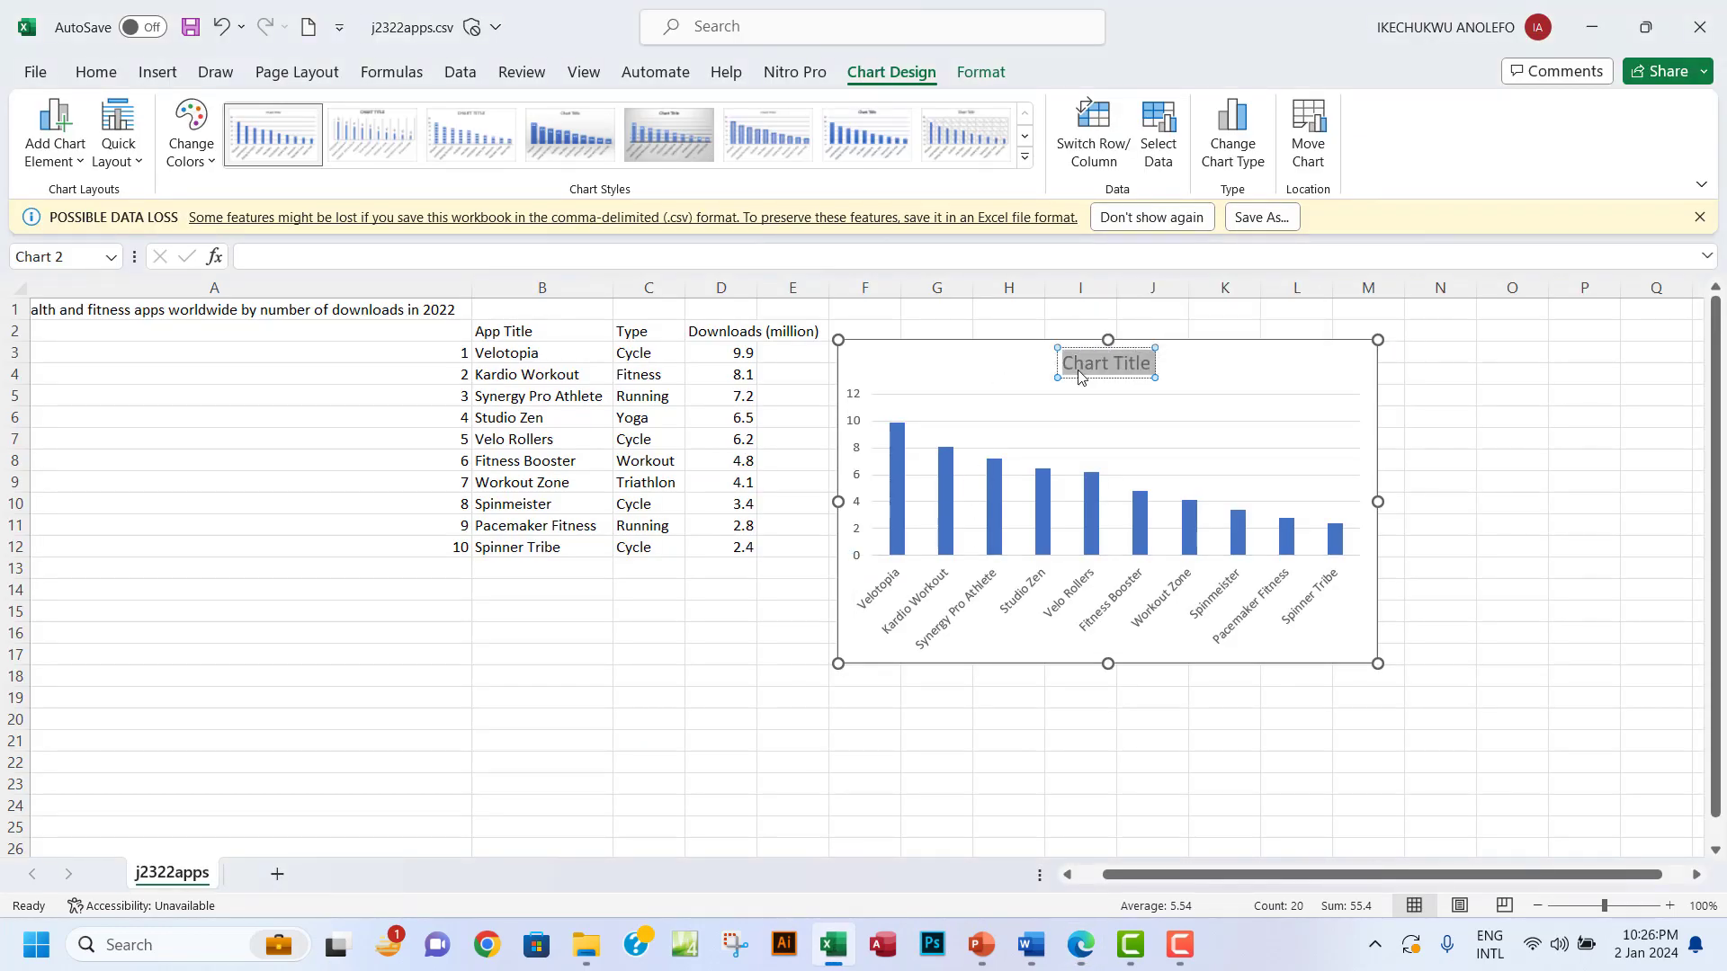
key(ctrl+v)
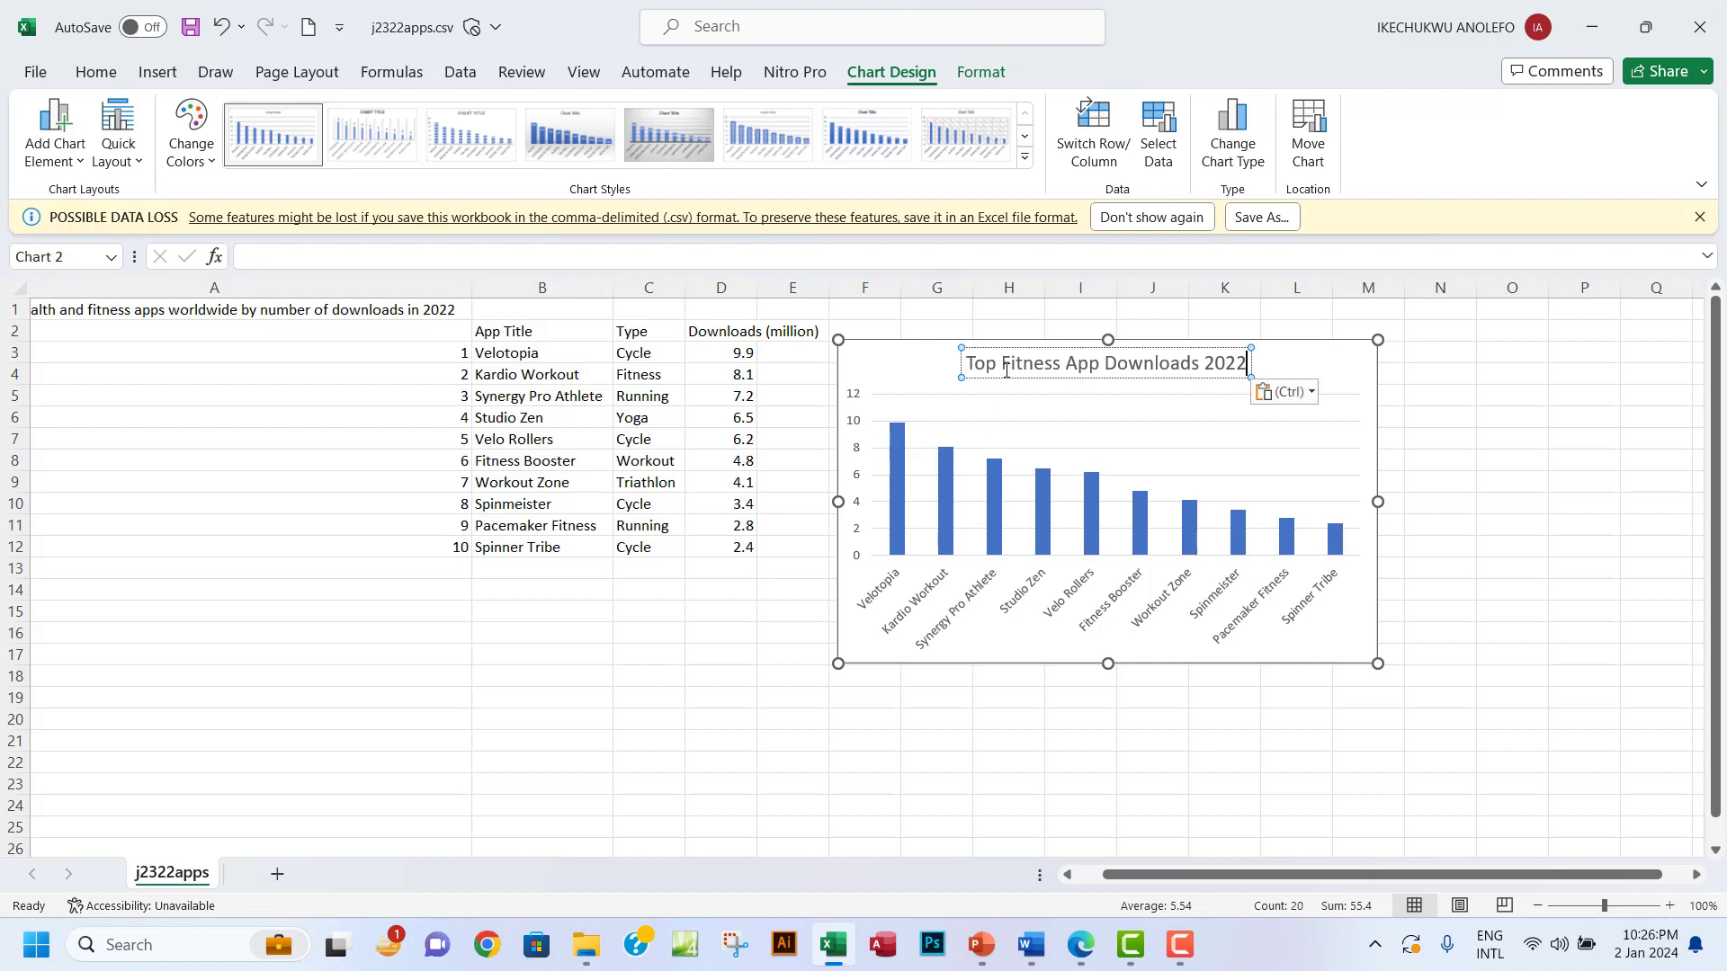
- Set the font colour of the chart title "Top Fitness App Downloads 2022" to black
drag(973, 364, 1248, 364)
click(96, 72)
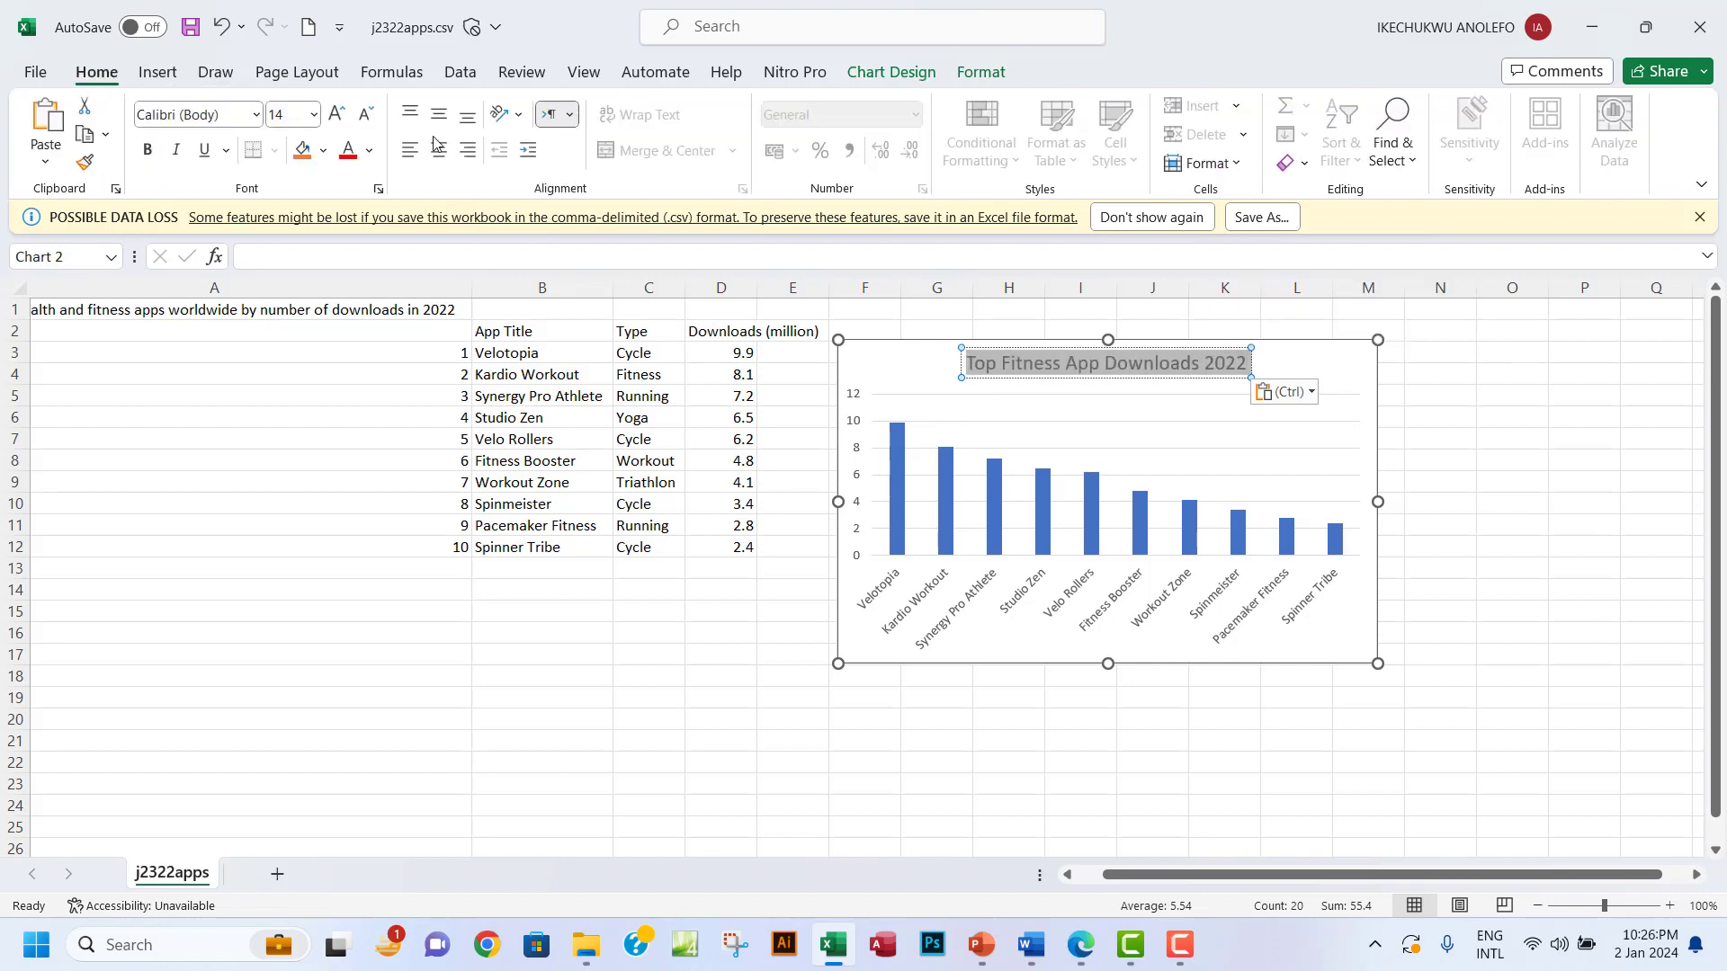
click(372, 153)
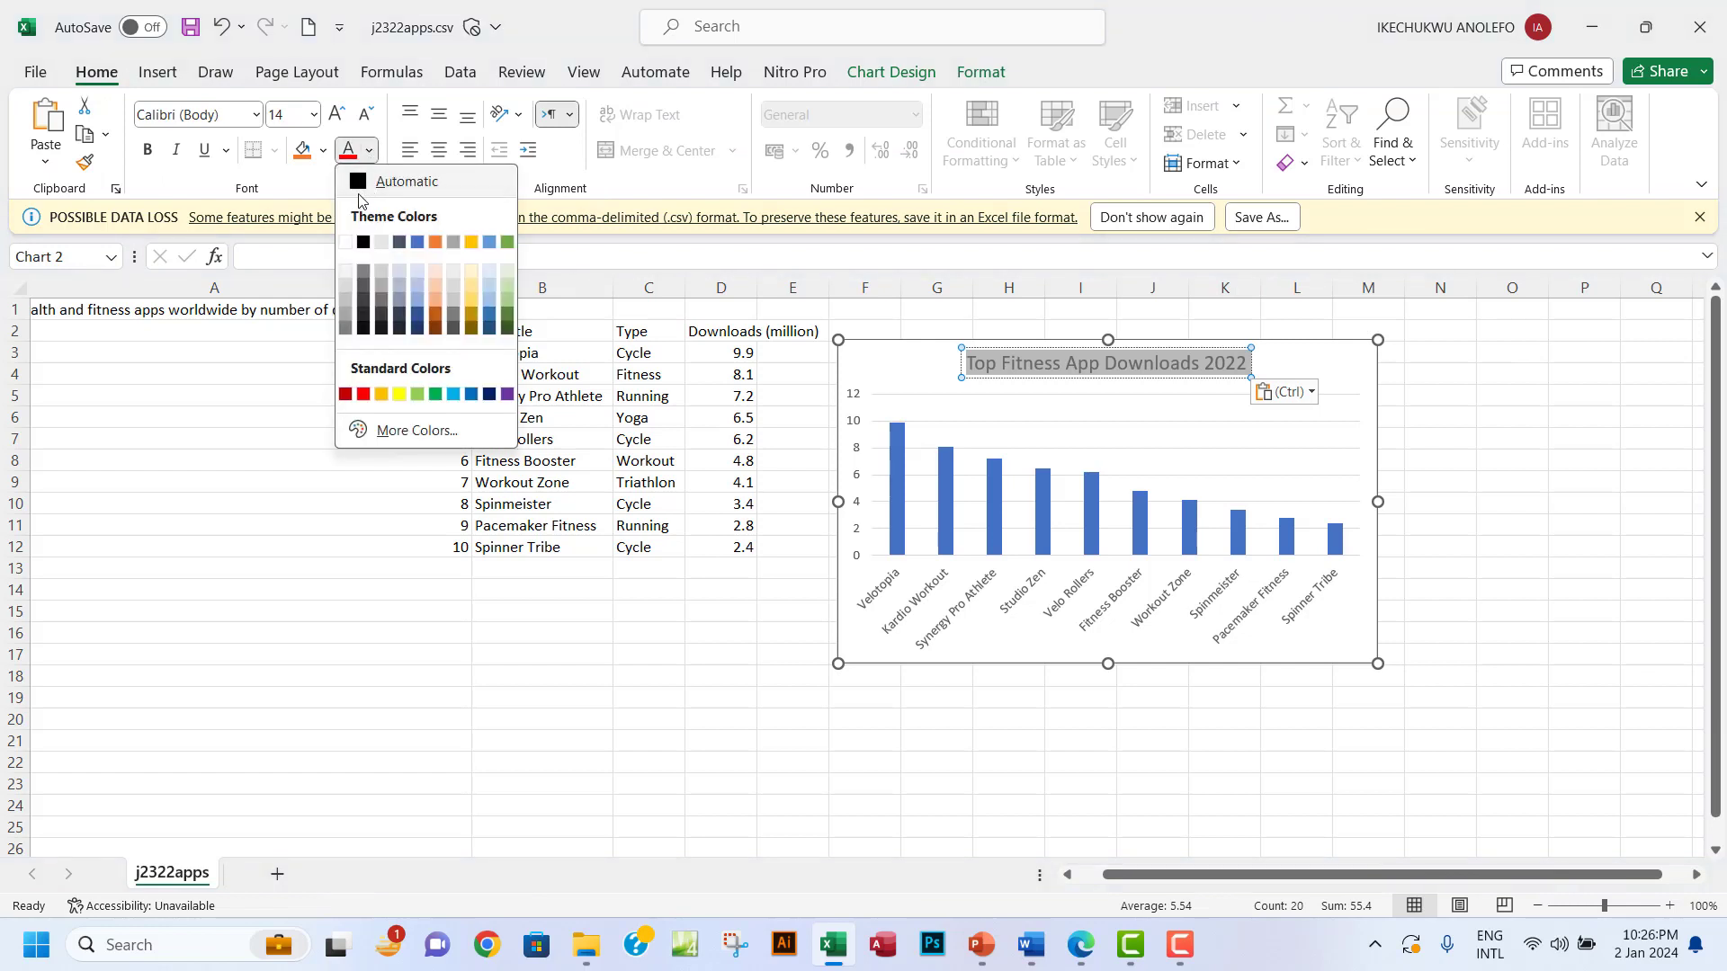
key(Escape)
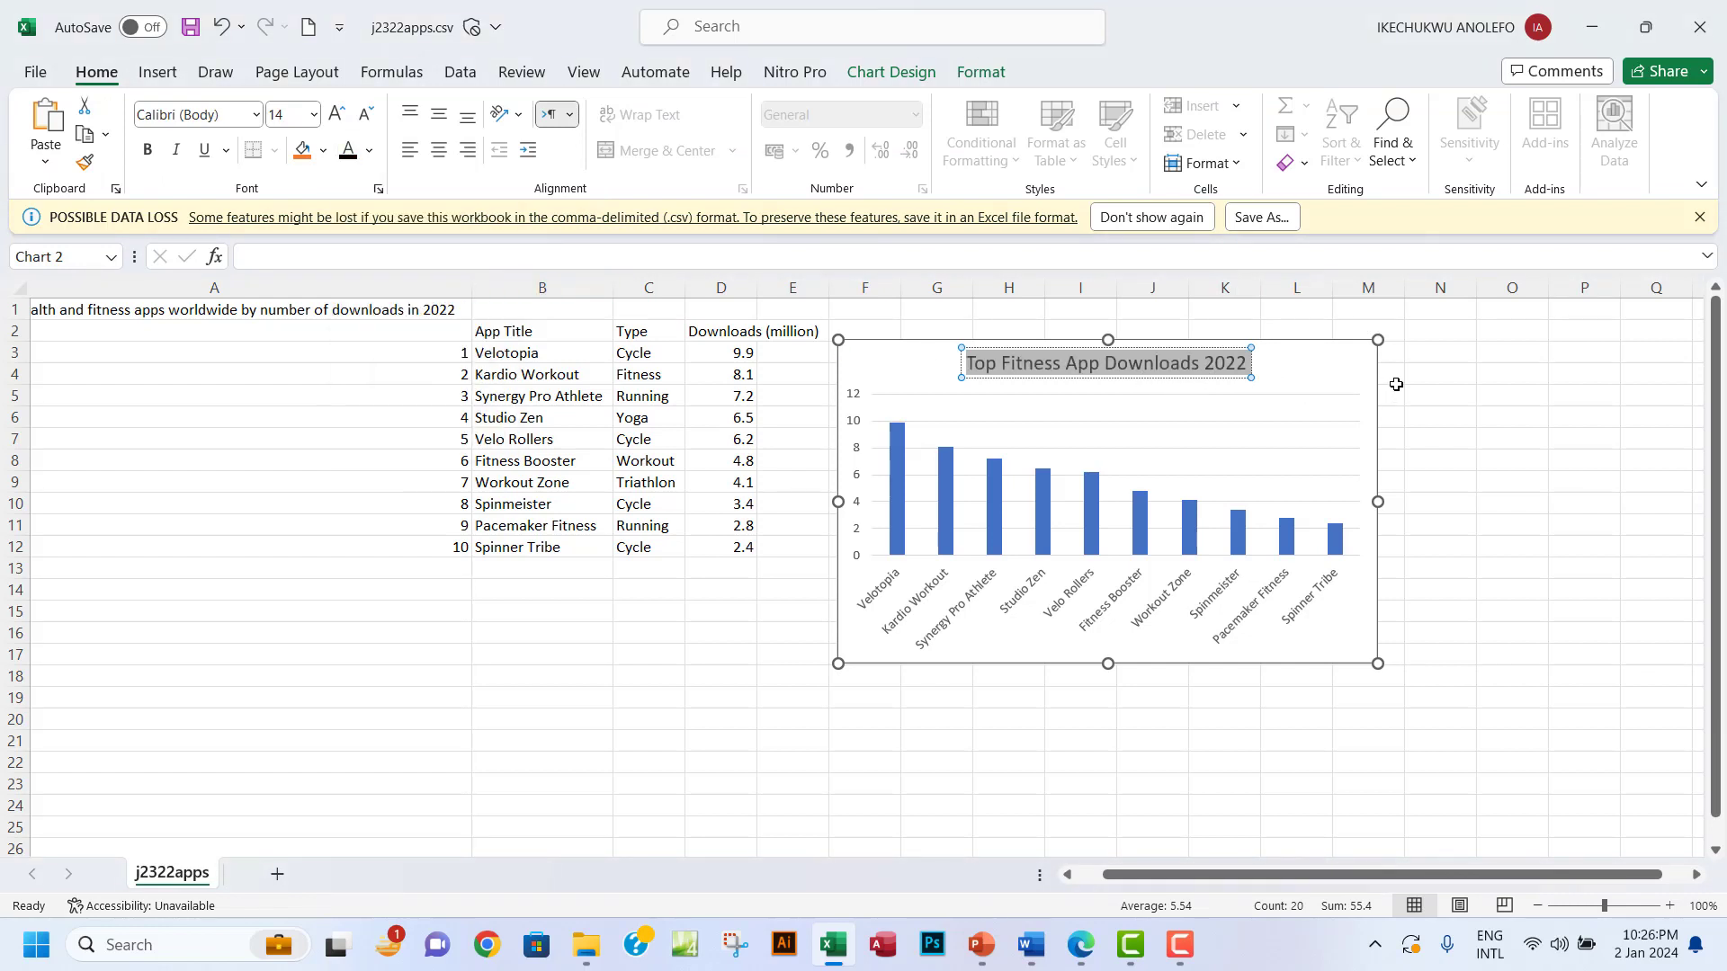
- Check question 25 in the question paper in Edge, and add axis titles to the chart in Excel
click(1425, 376)
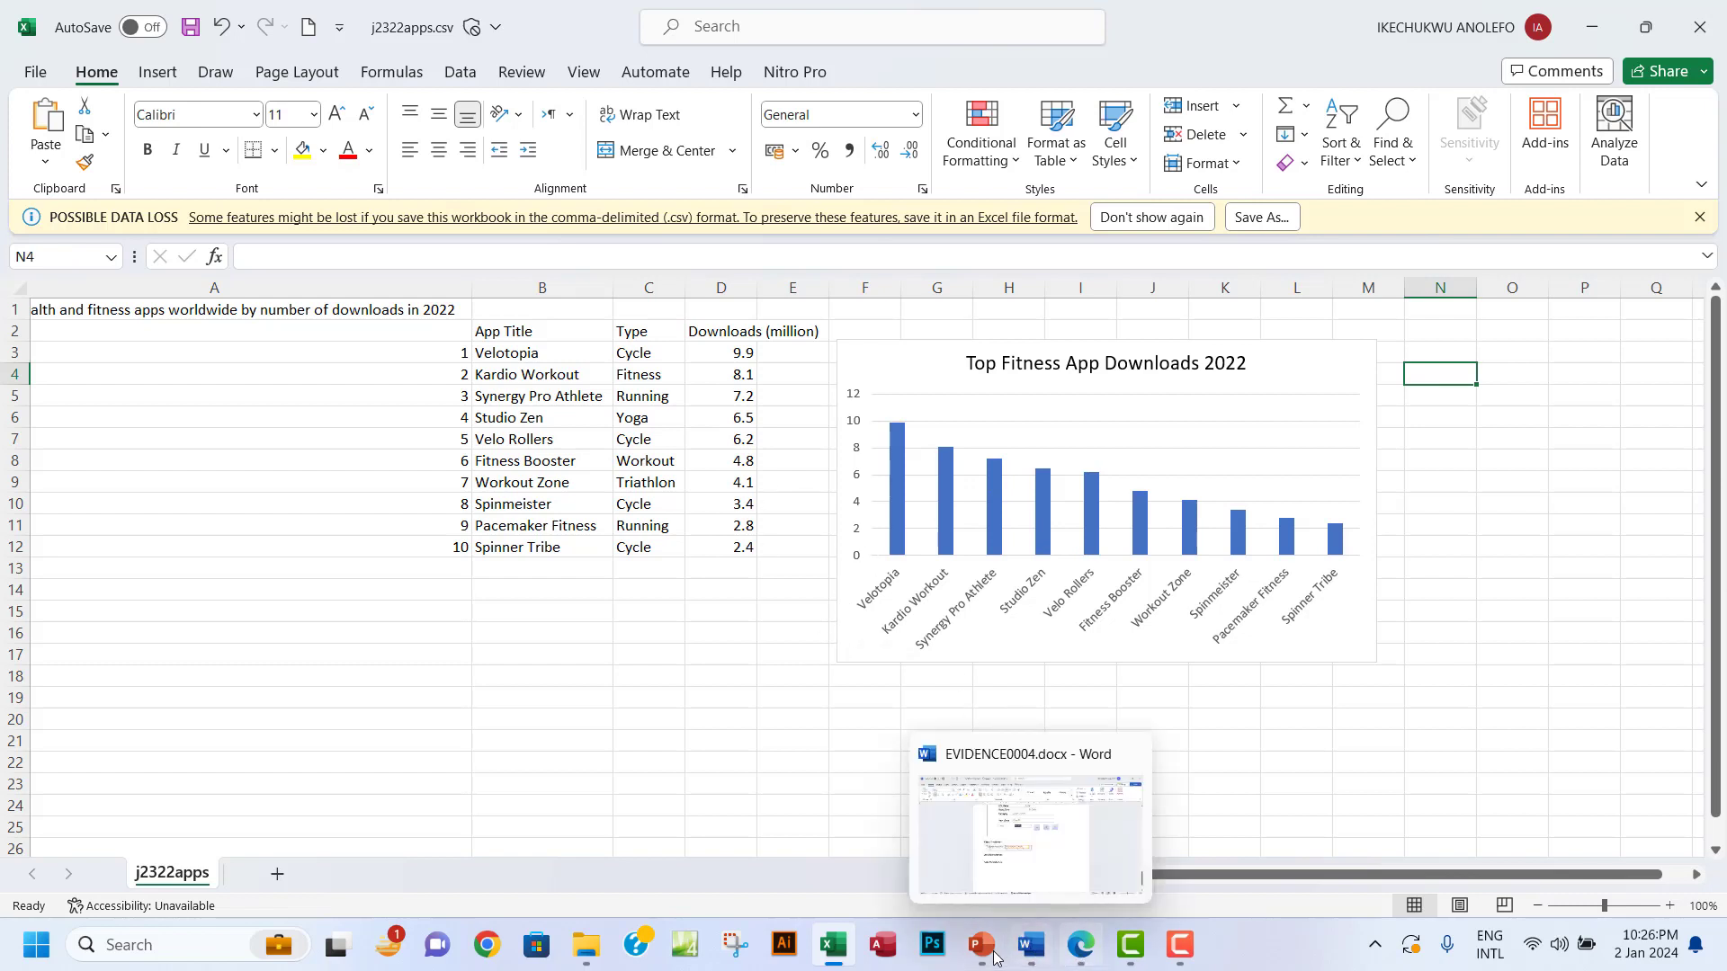
click(1084, 953)
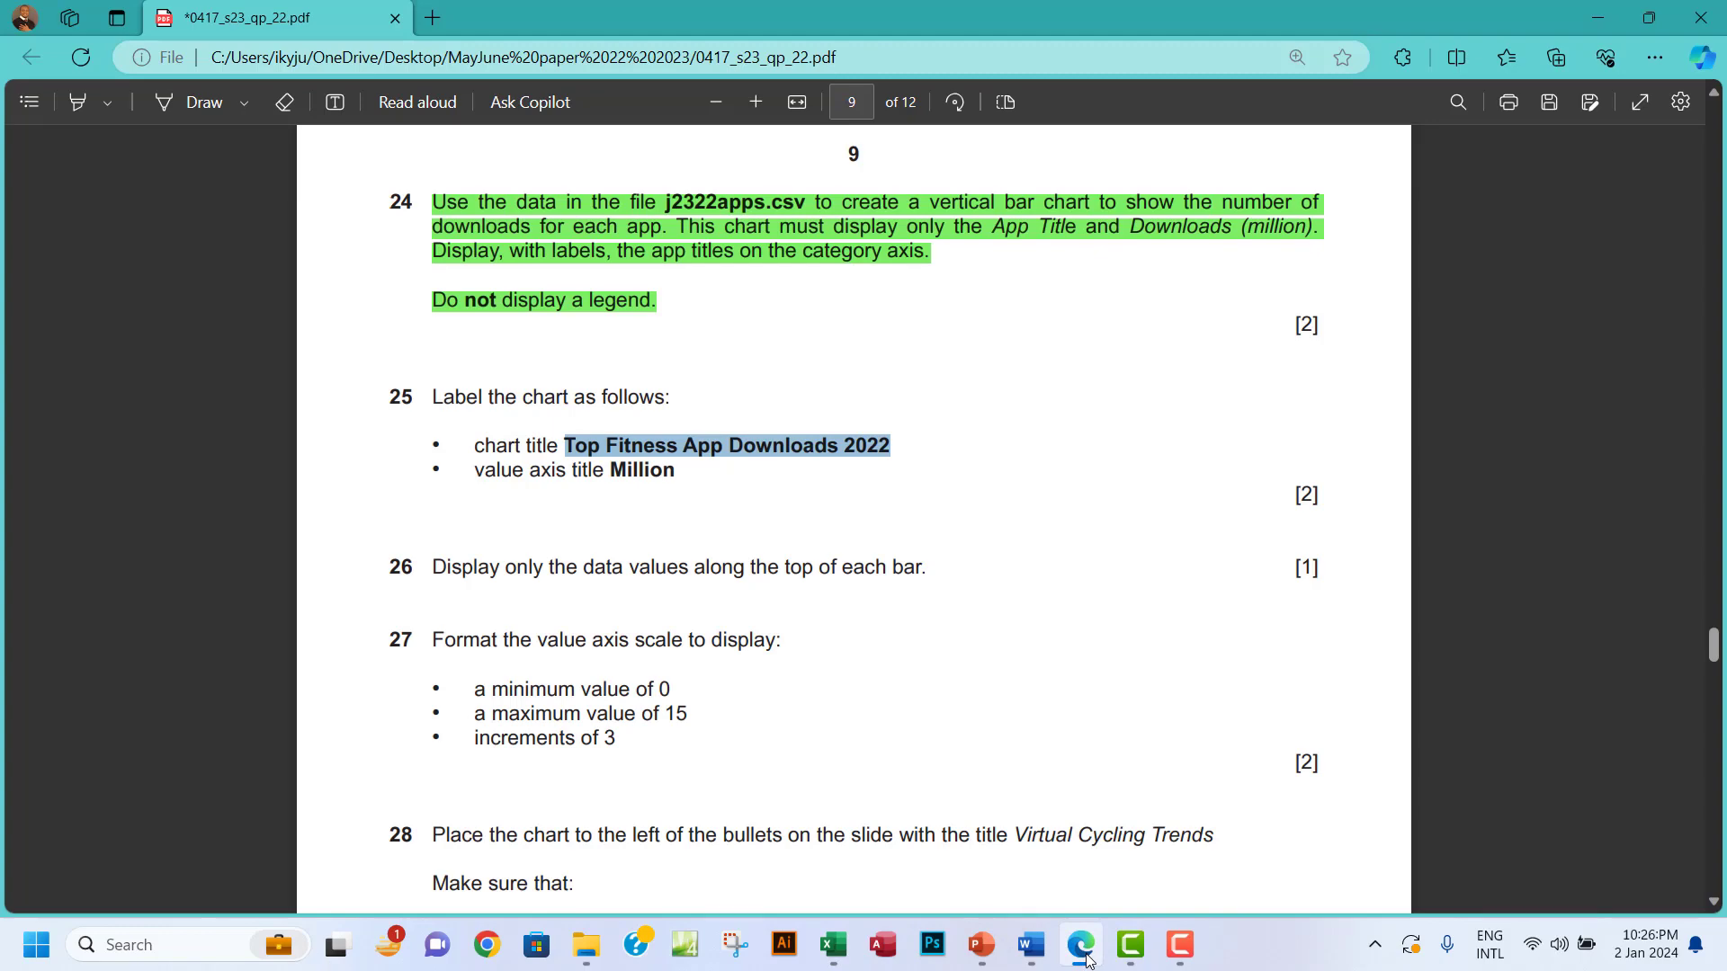
click(1084, 953)
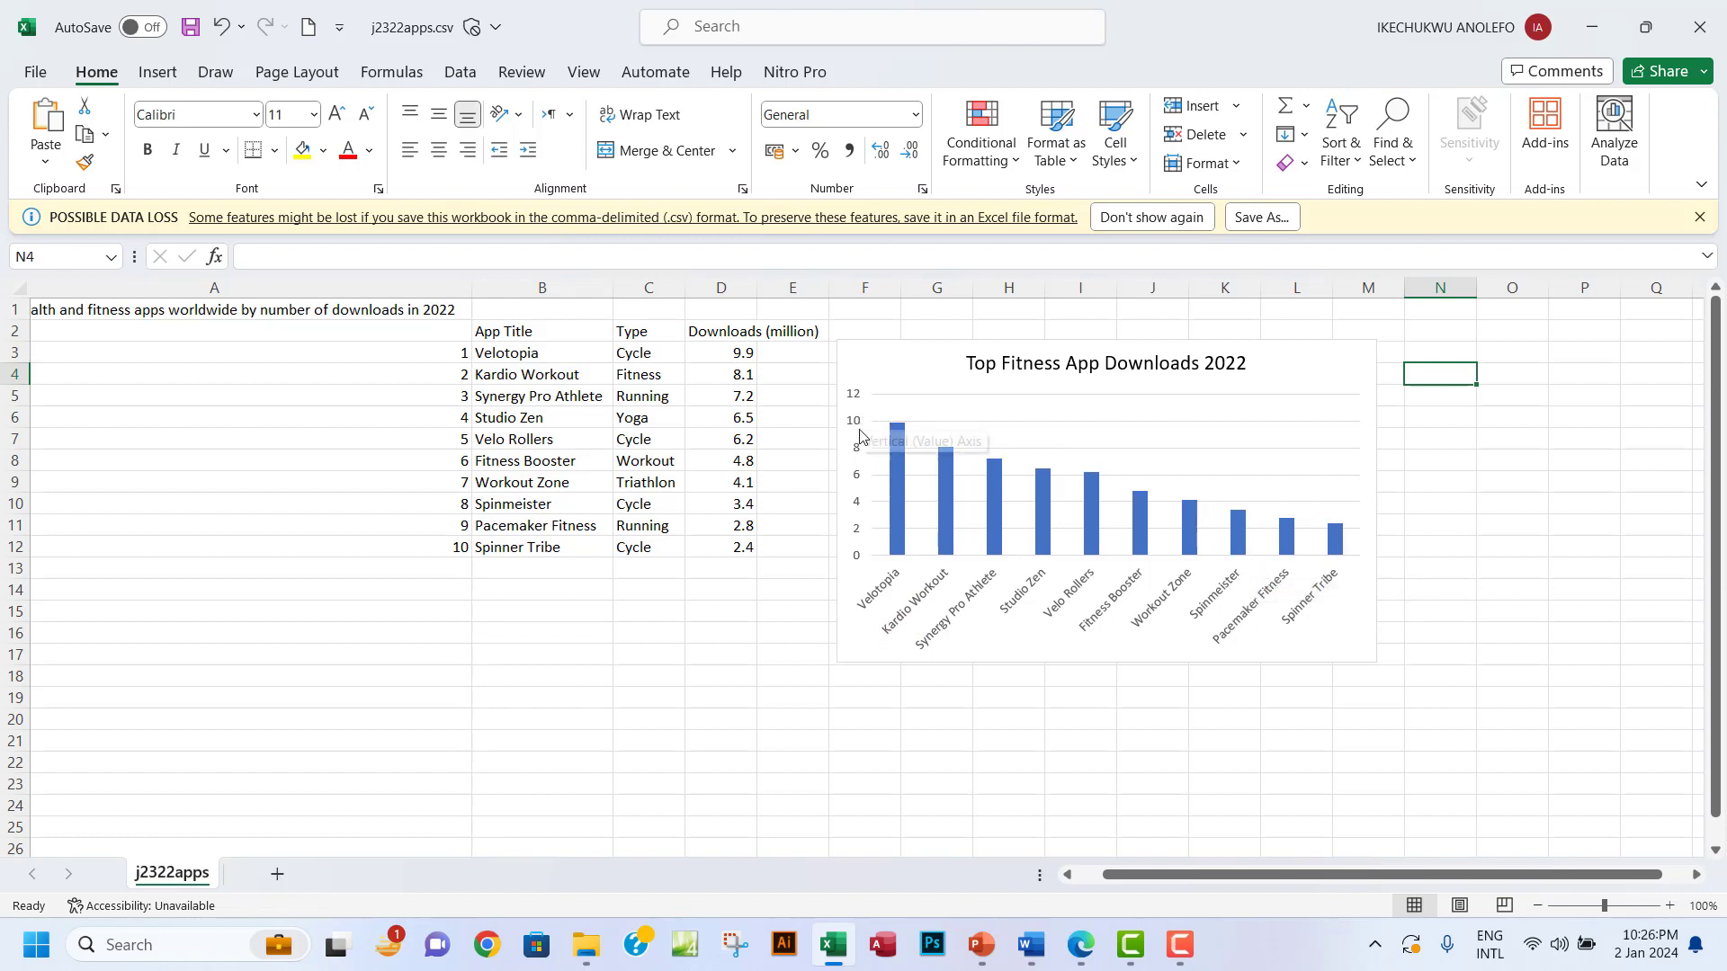
click(1310, 358)
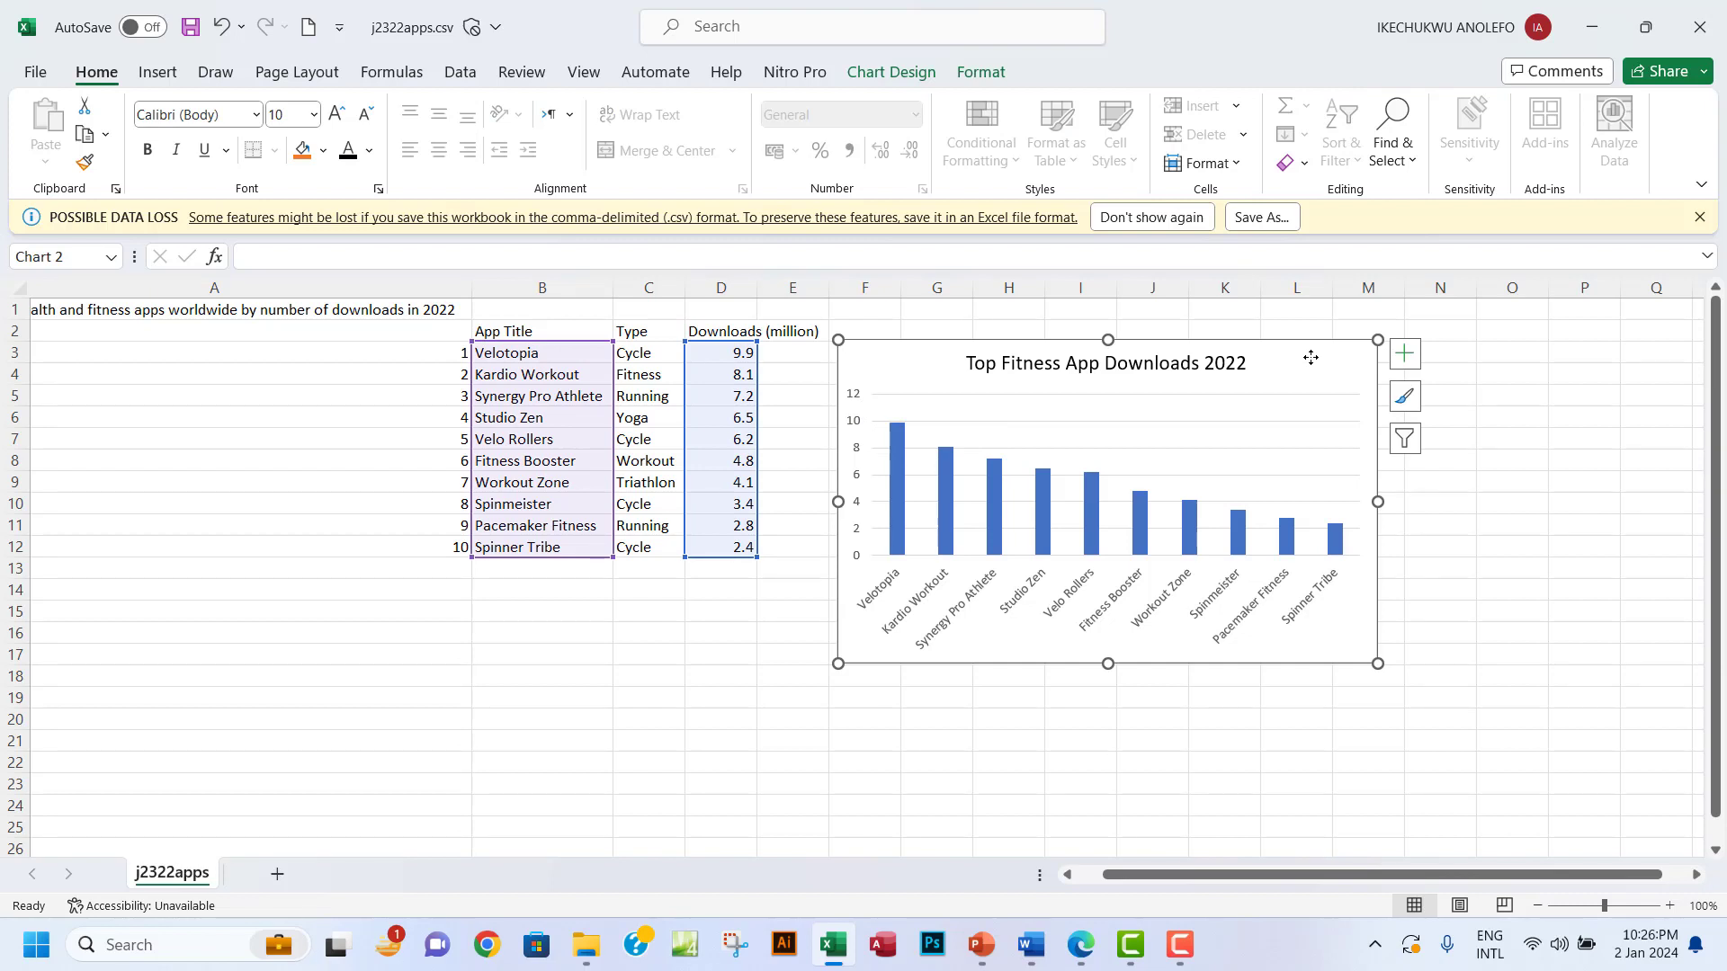
click(1404, 358)
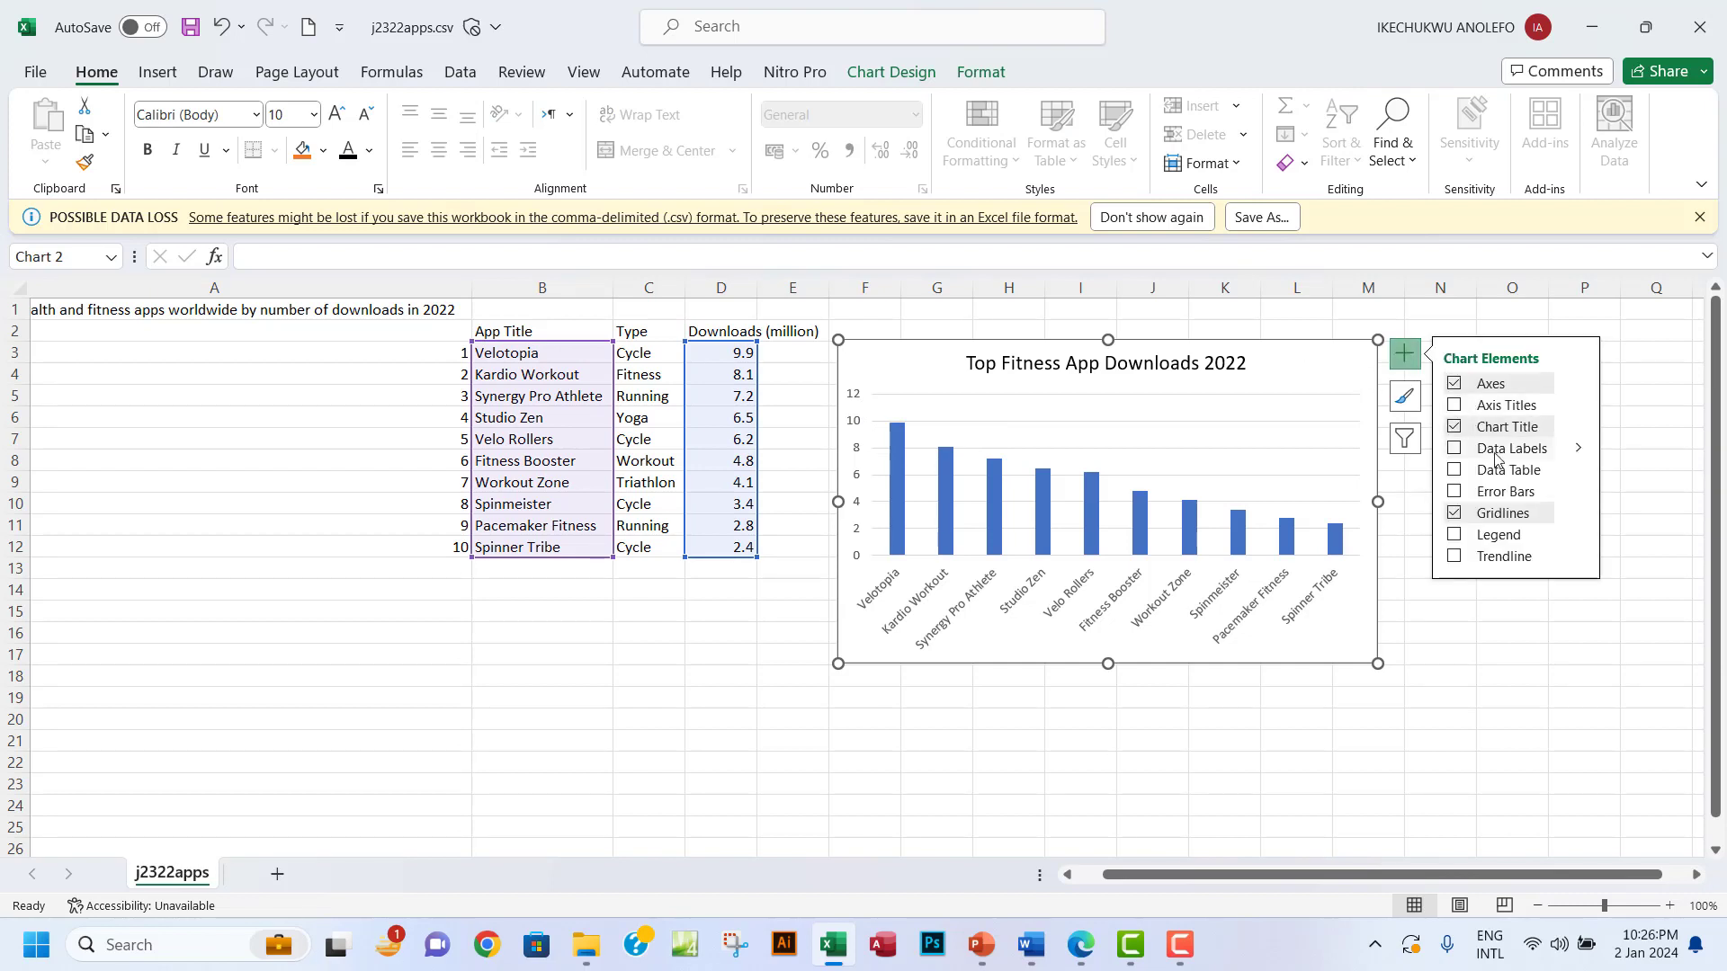
click(1455, 405)
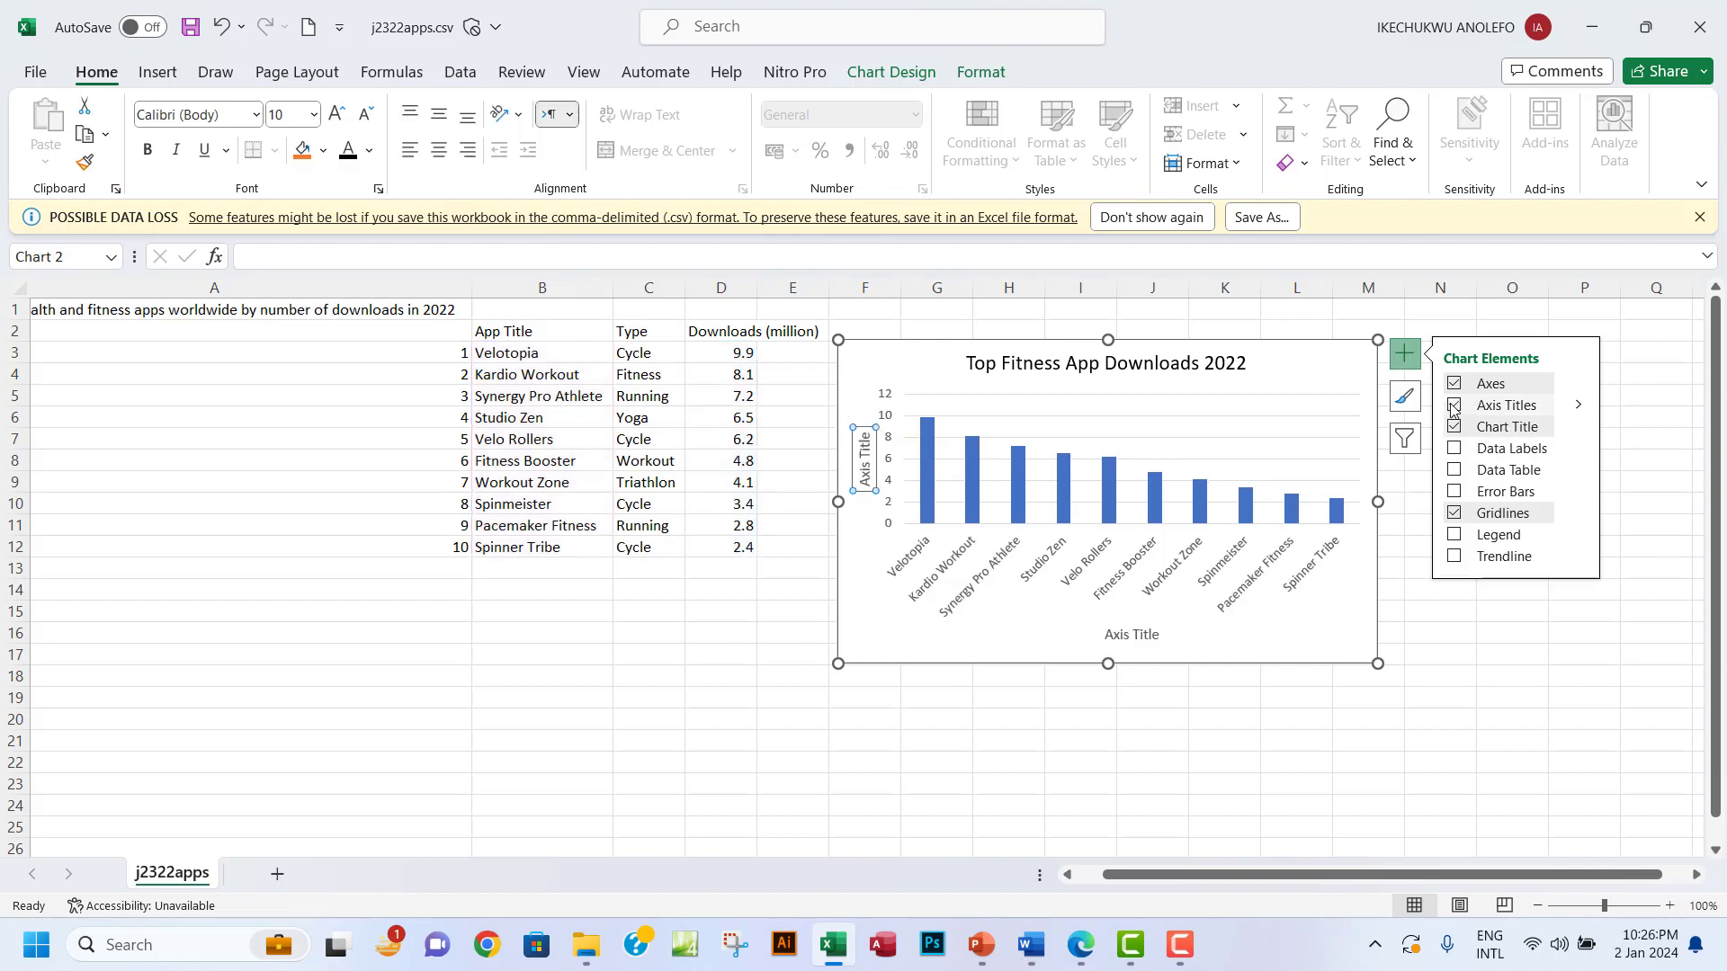
- Replace the placeholder text of the chart's vertical value axis title with "Million"
click(865, 477)
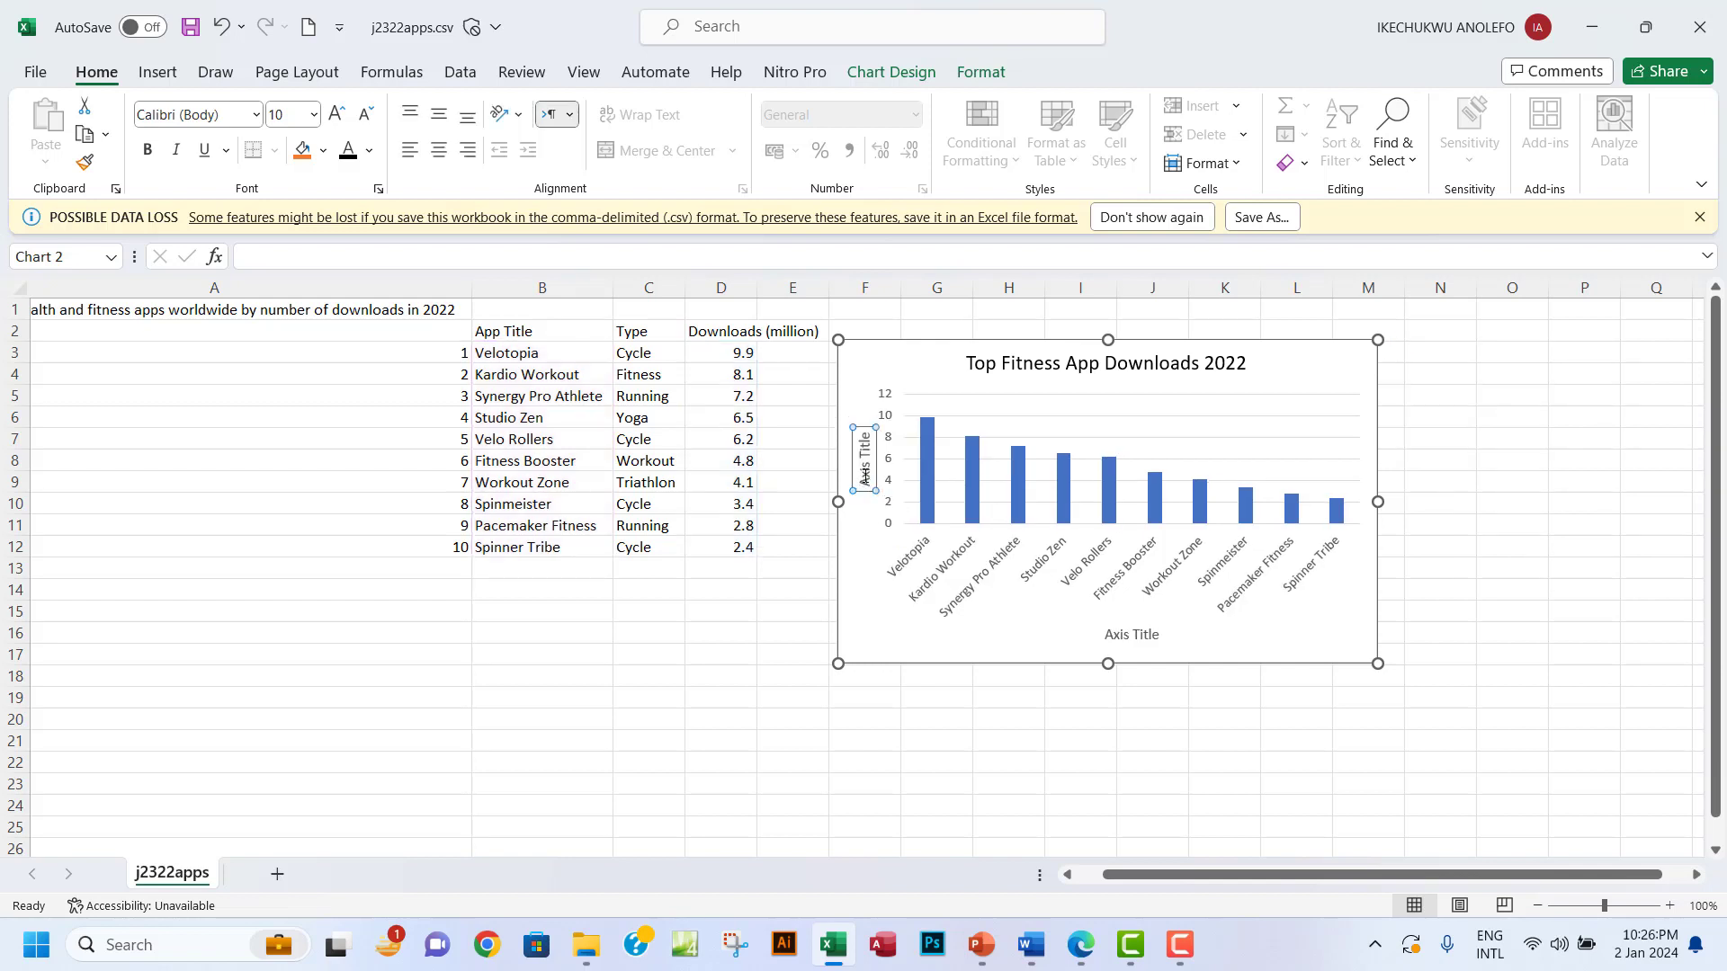
drag(865, 484, 870, 445)
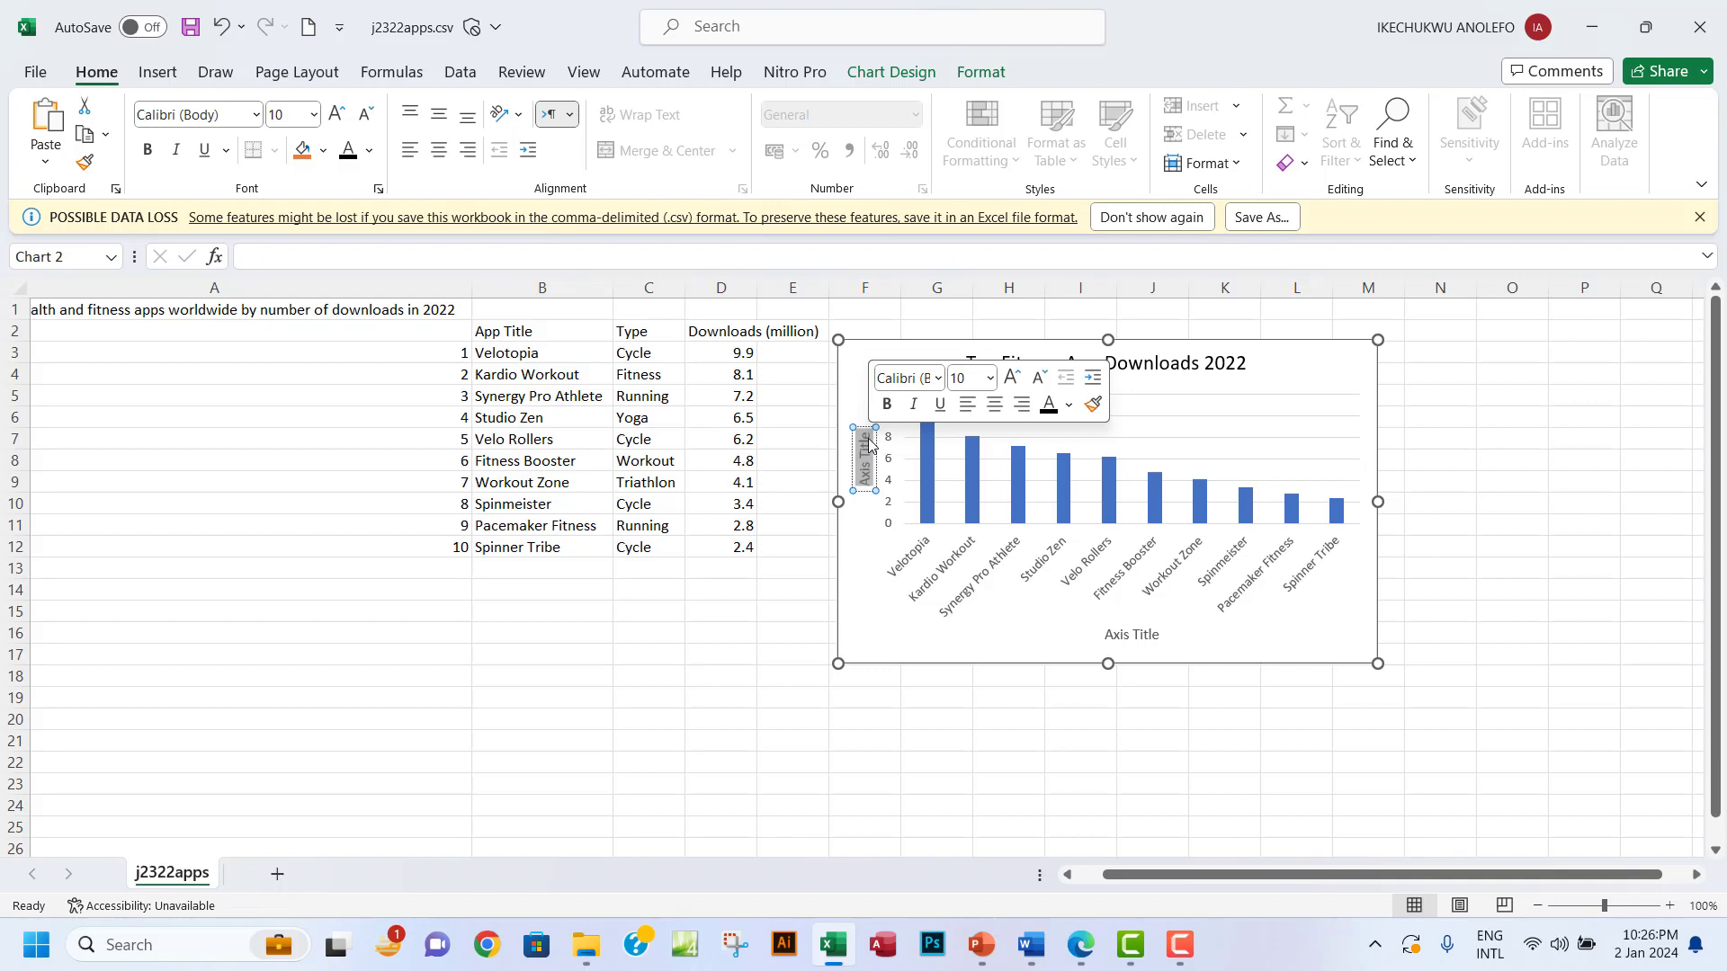
text(E)
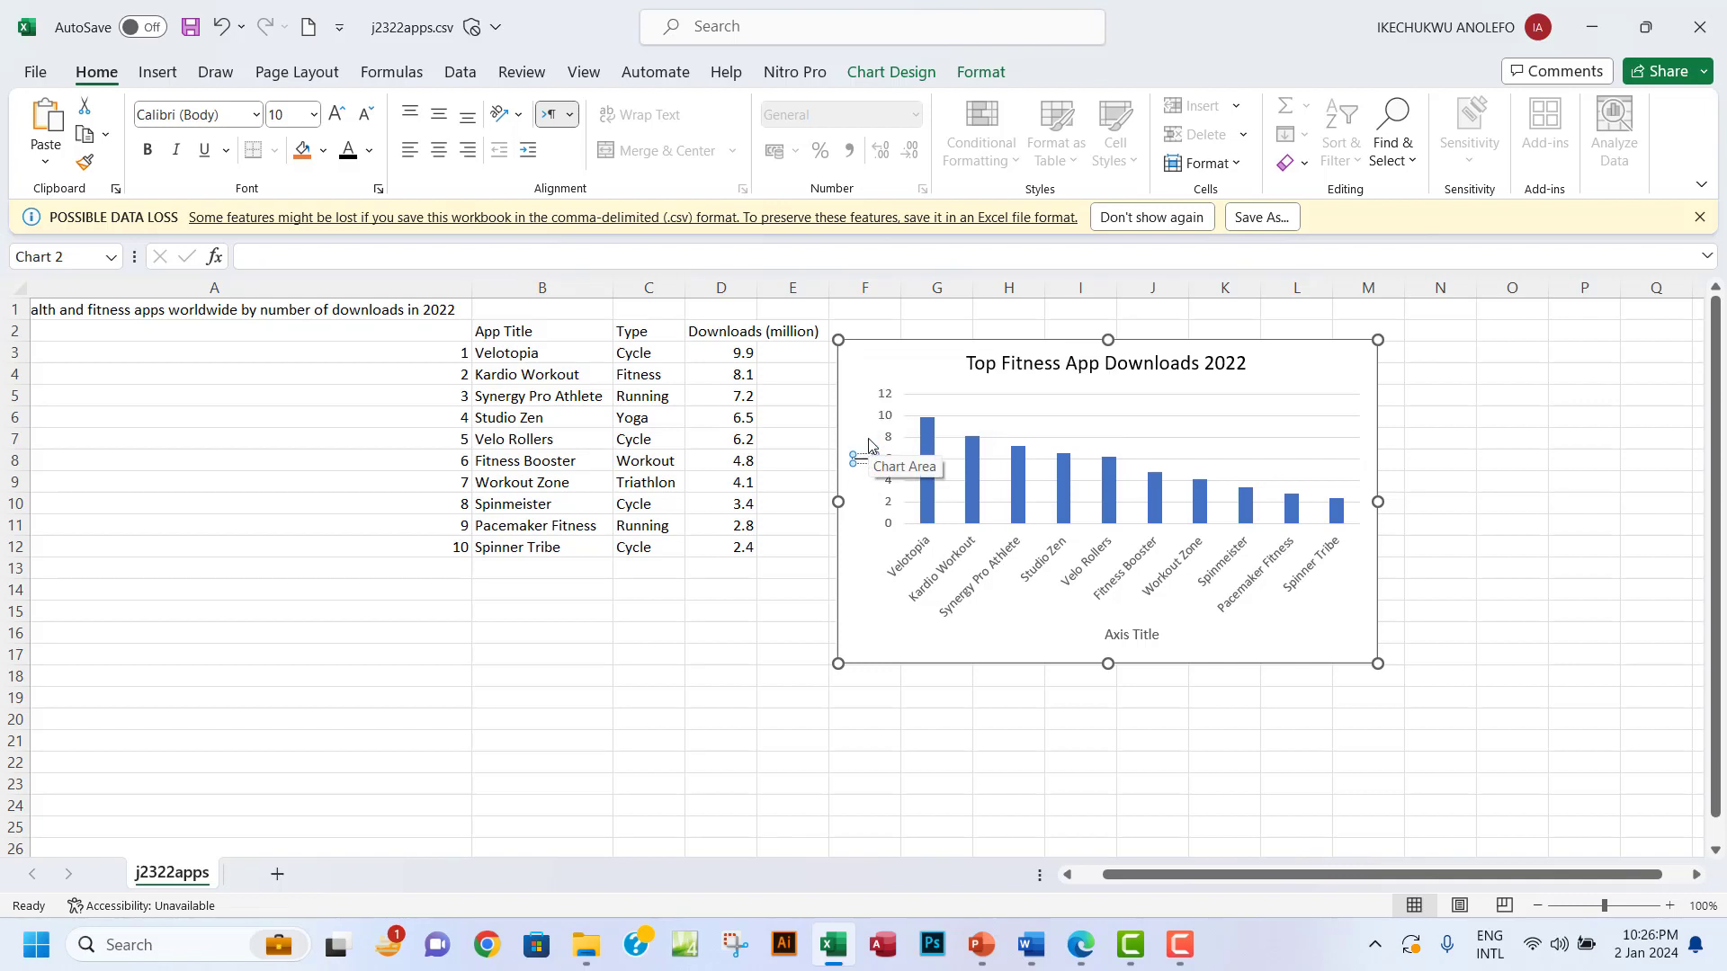
key(BackSpace)
text(Million)
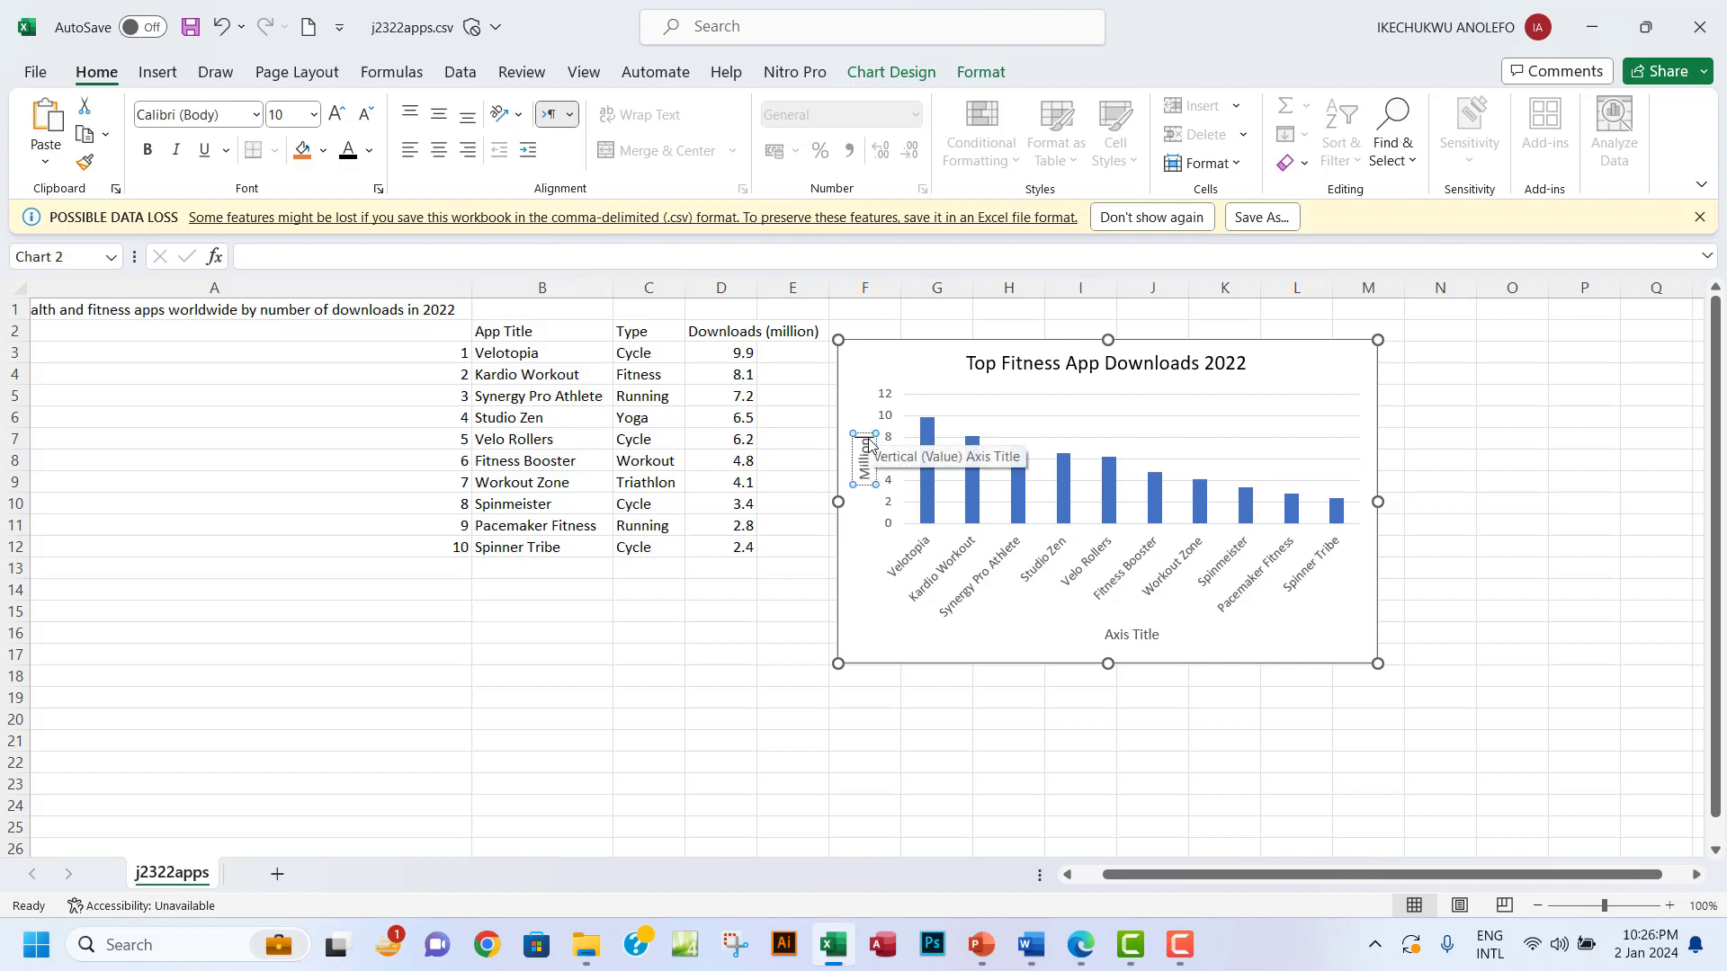
click(1499, 566)
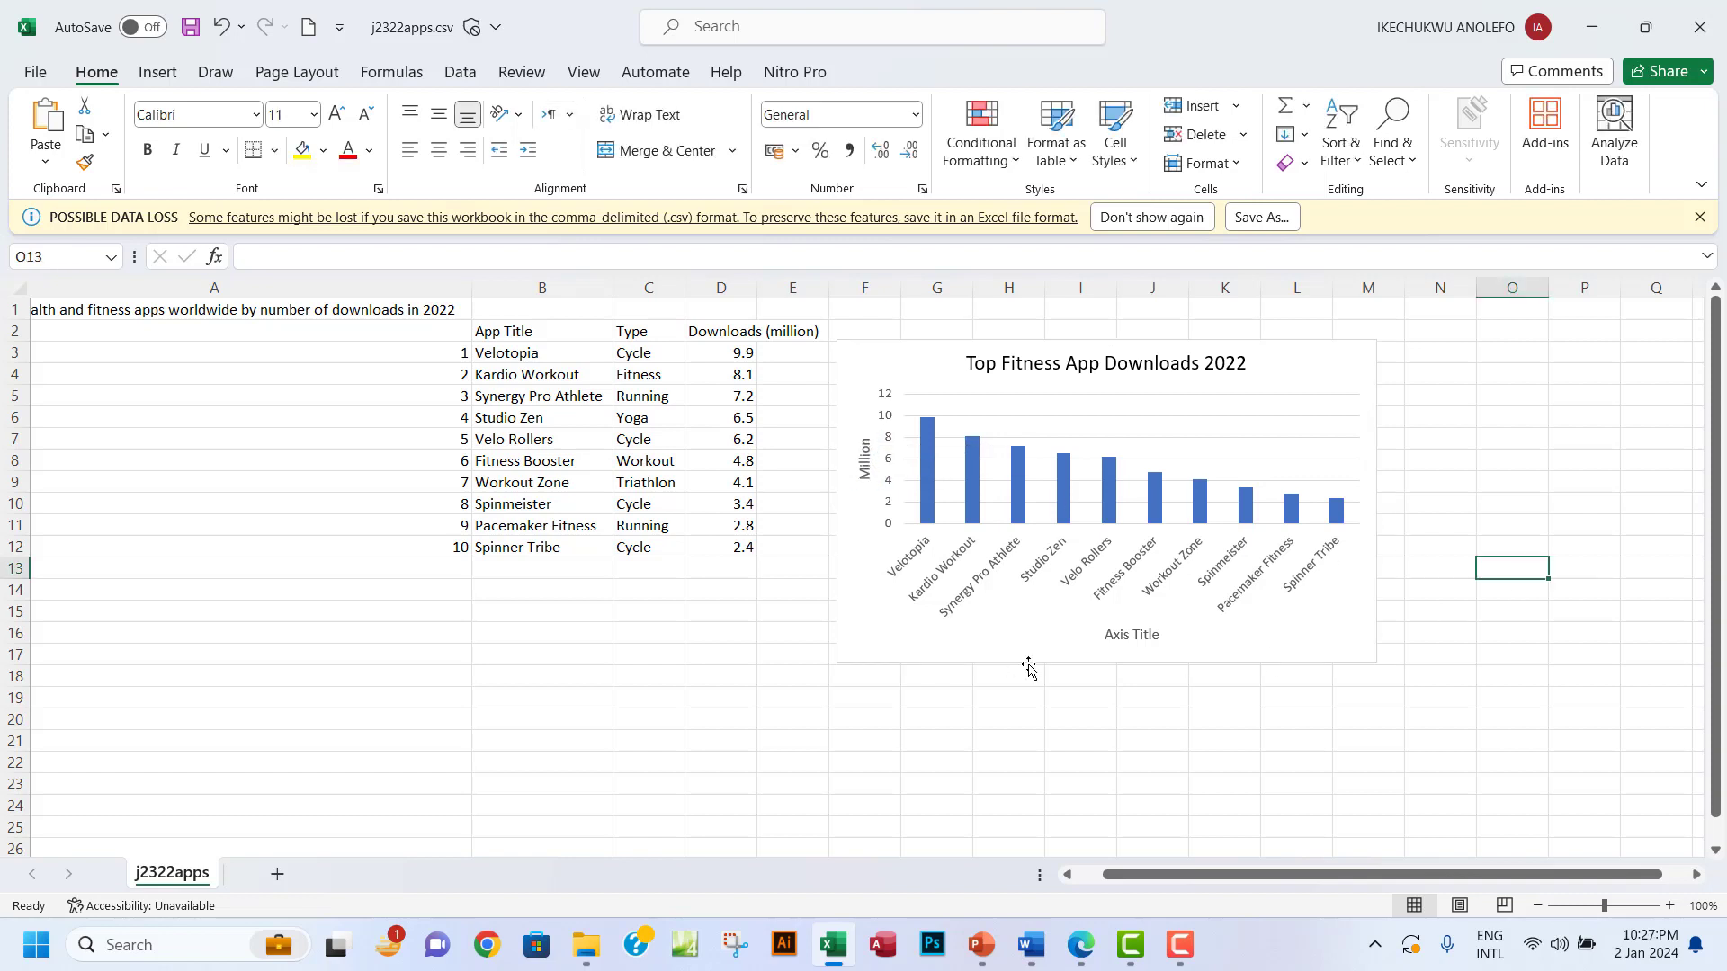
- Recheck the labels required by question 25 in Edge, and delete the placeholder horizontal axis title from the Excel chart
click(1082, 945)
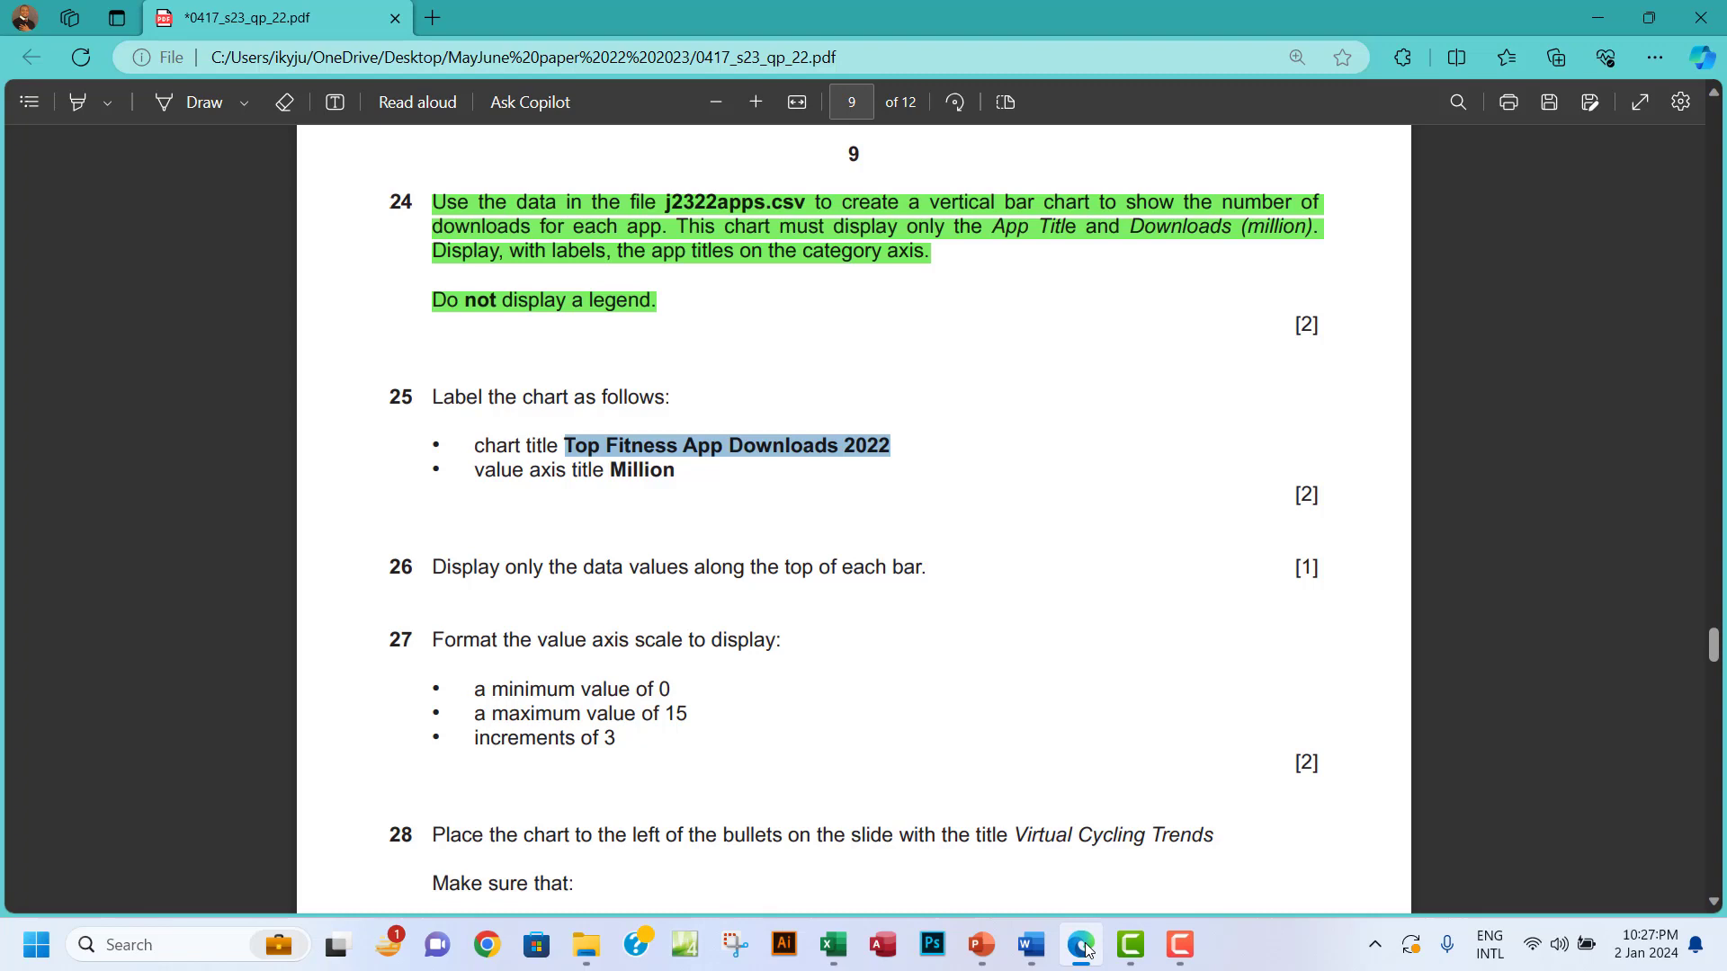
click(1085, 949)
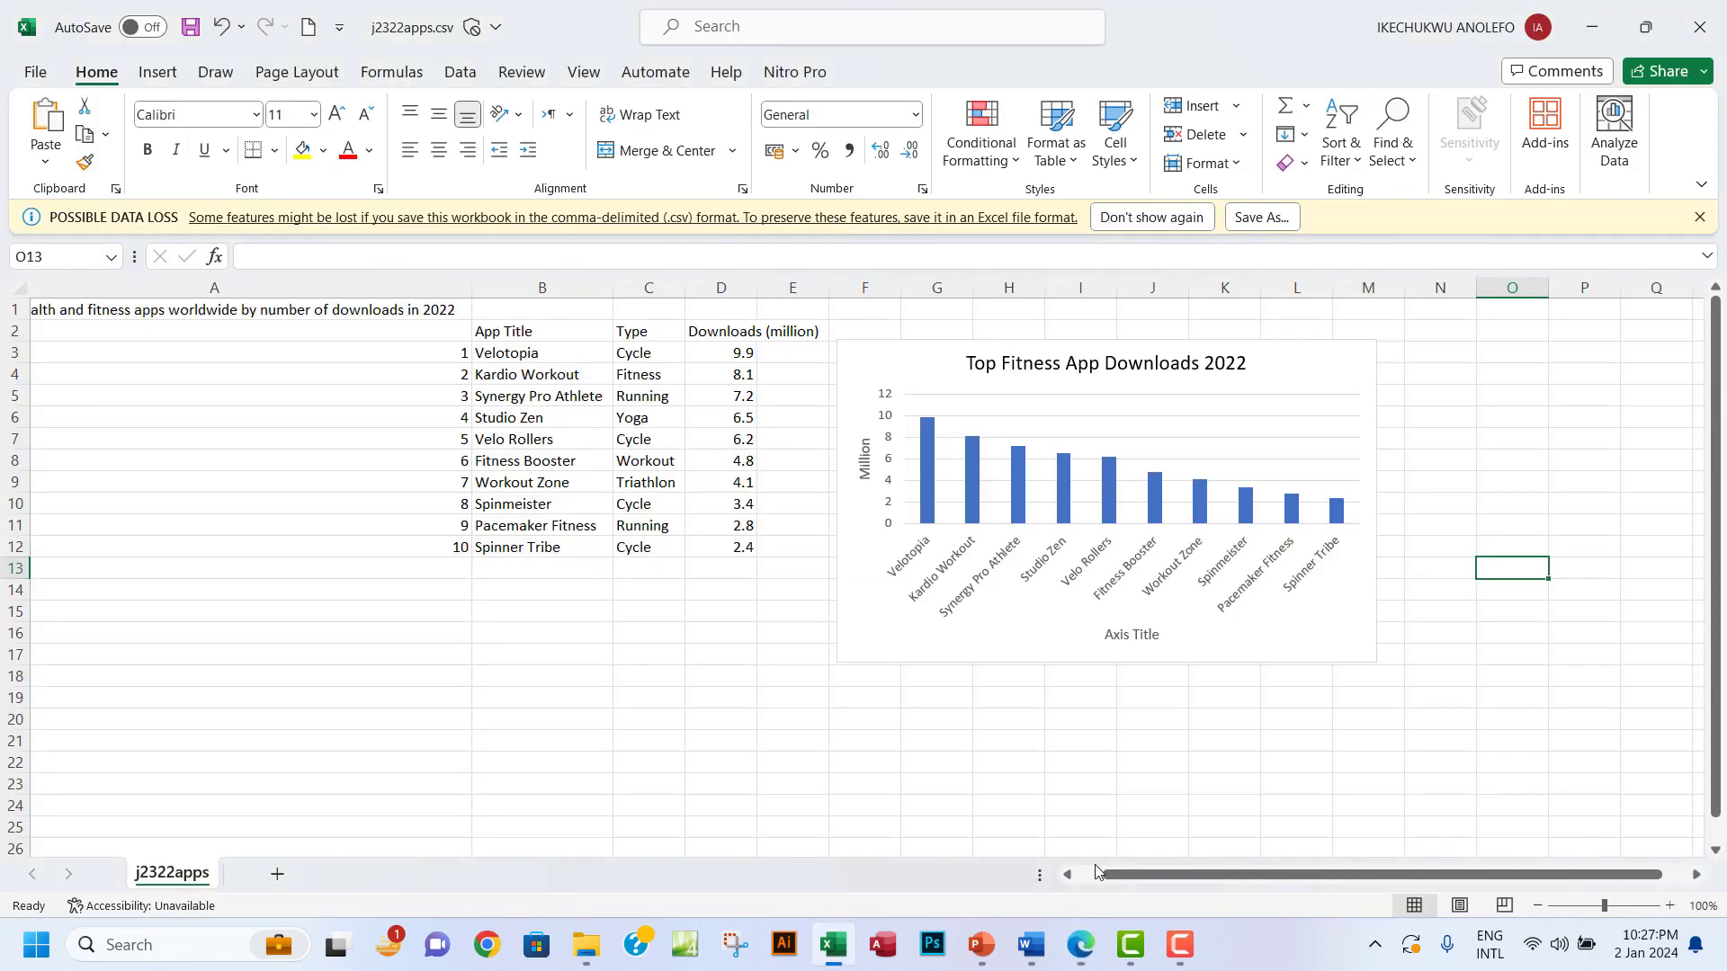
click(1125, 637)
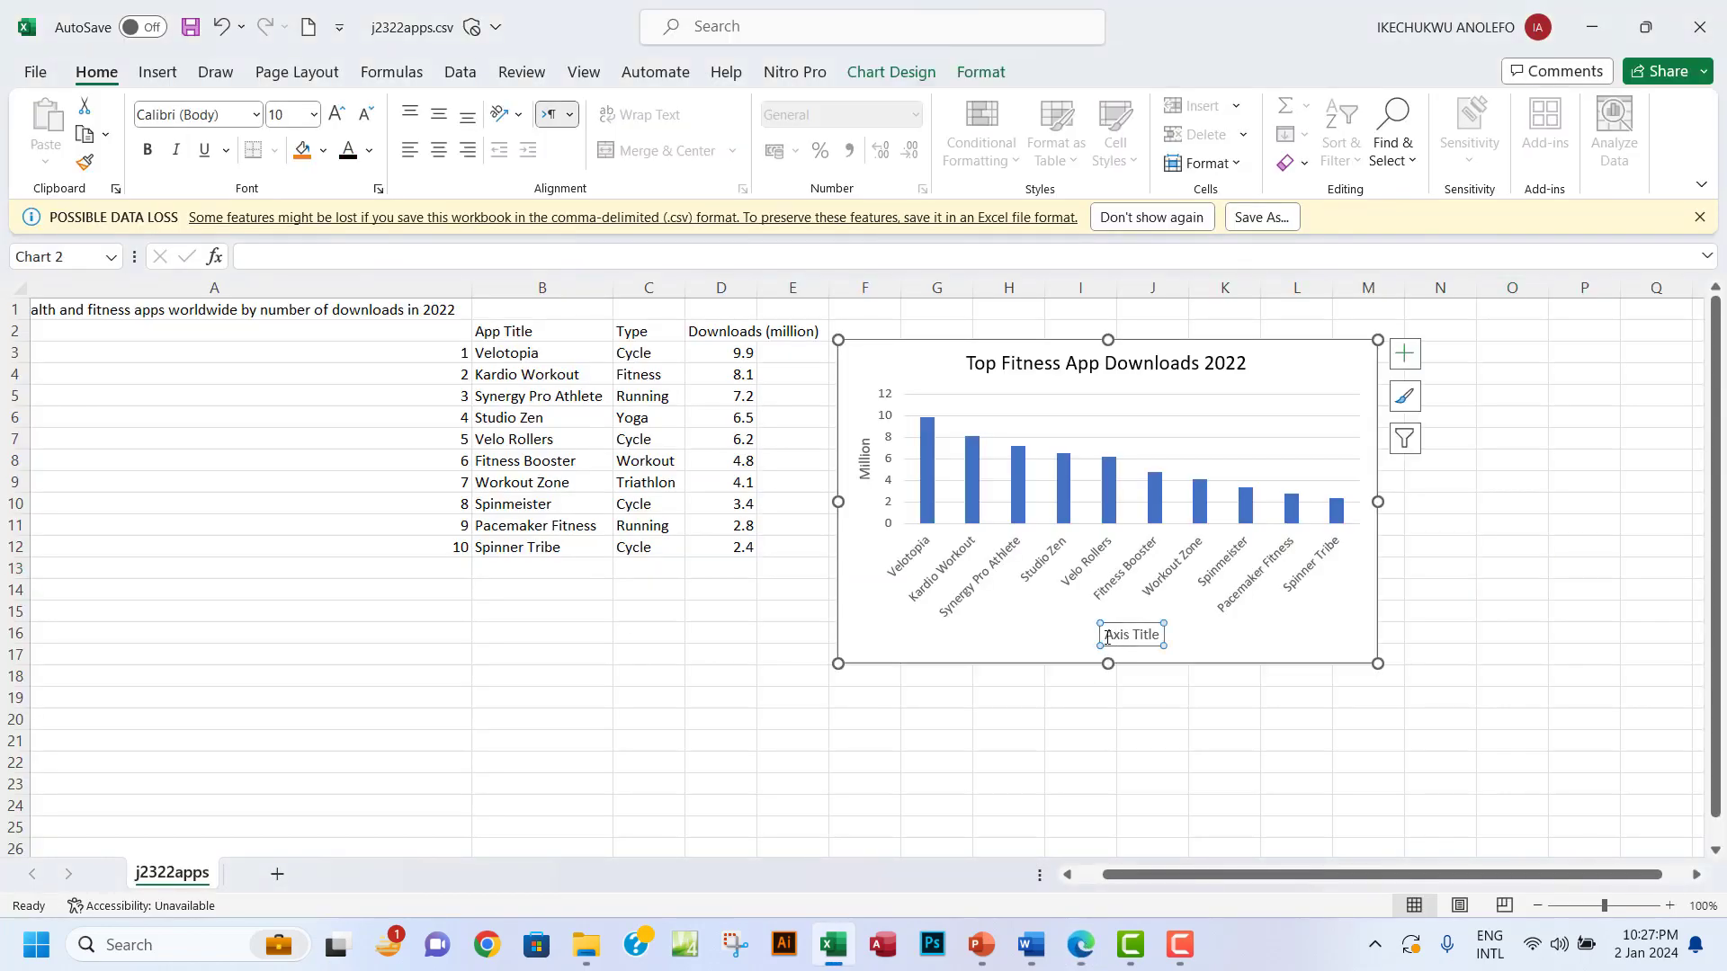
drag(1107, 637, 1159, 632)
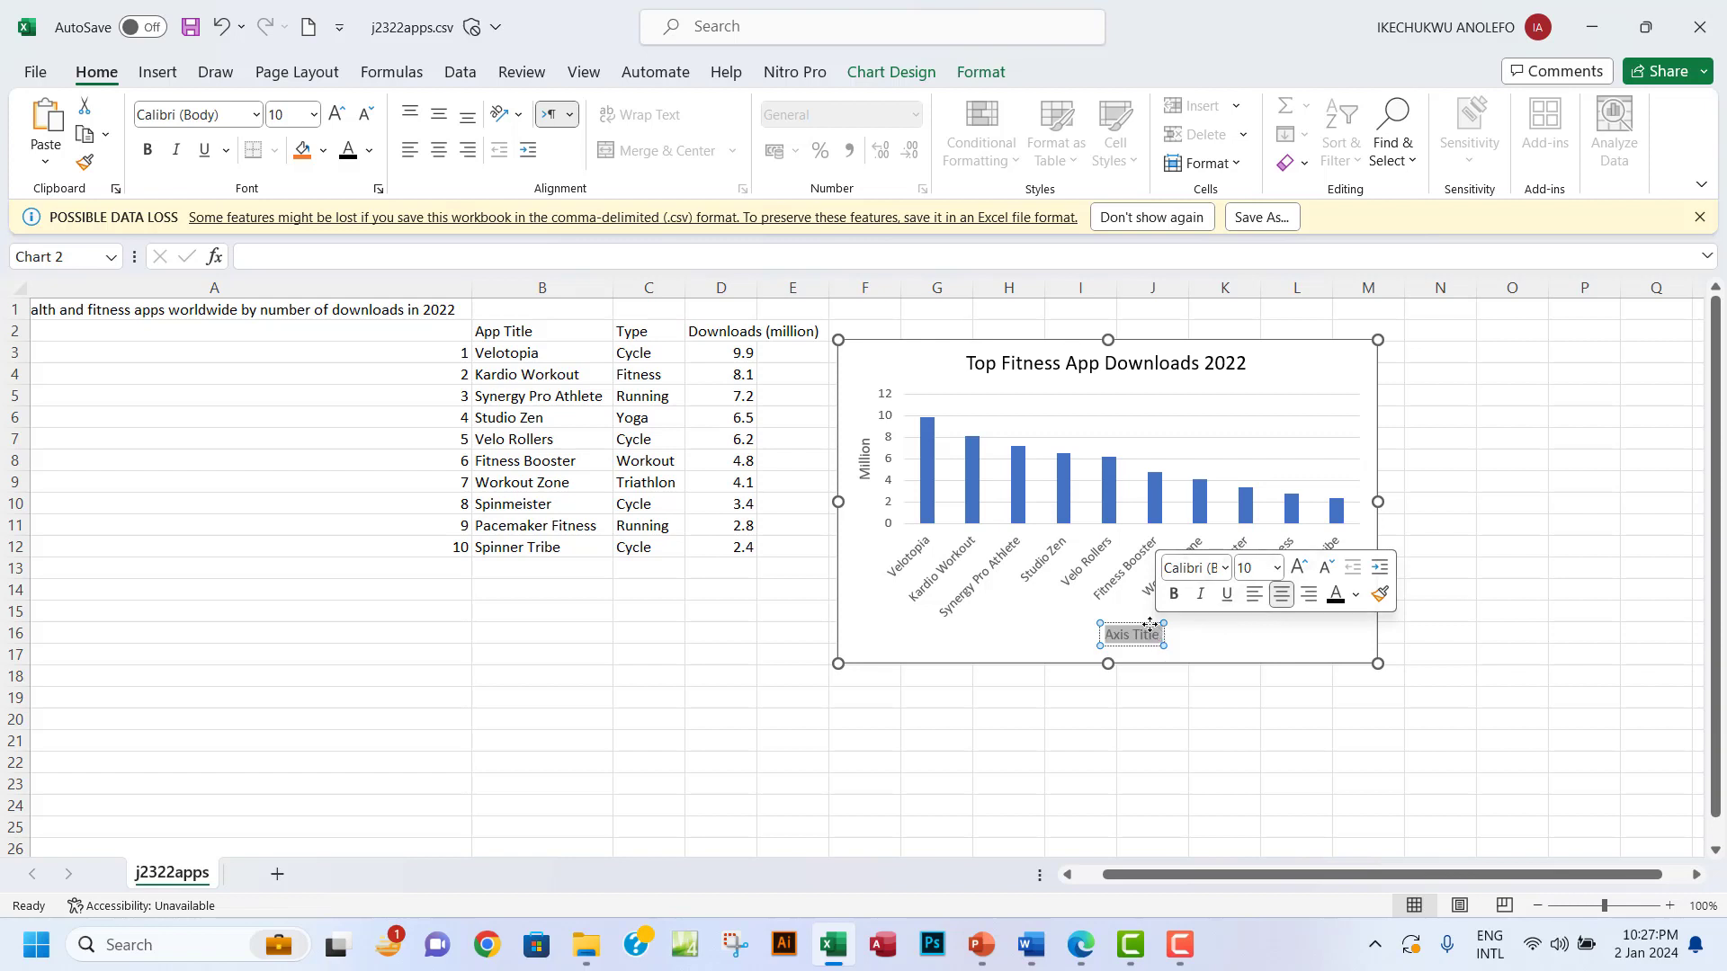
click(1147, 622)
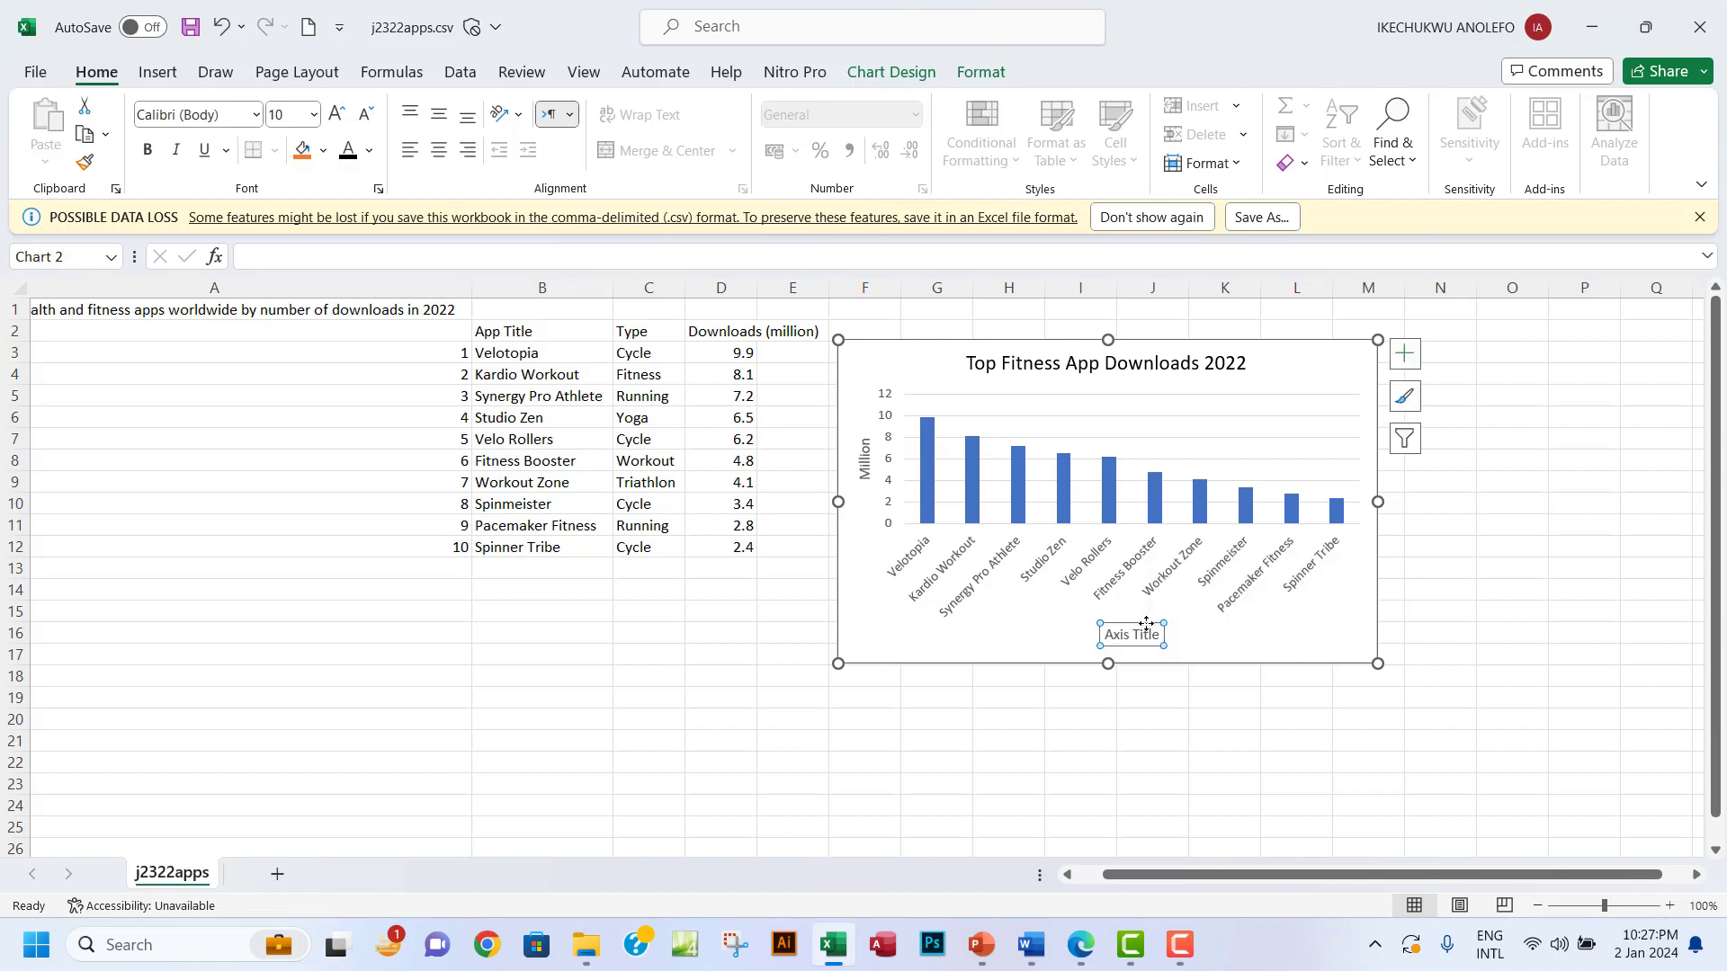
key(Delete)
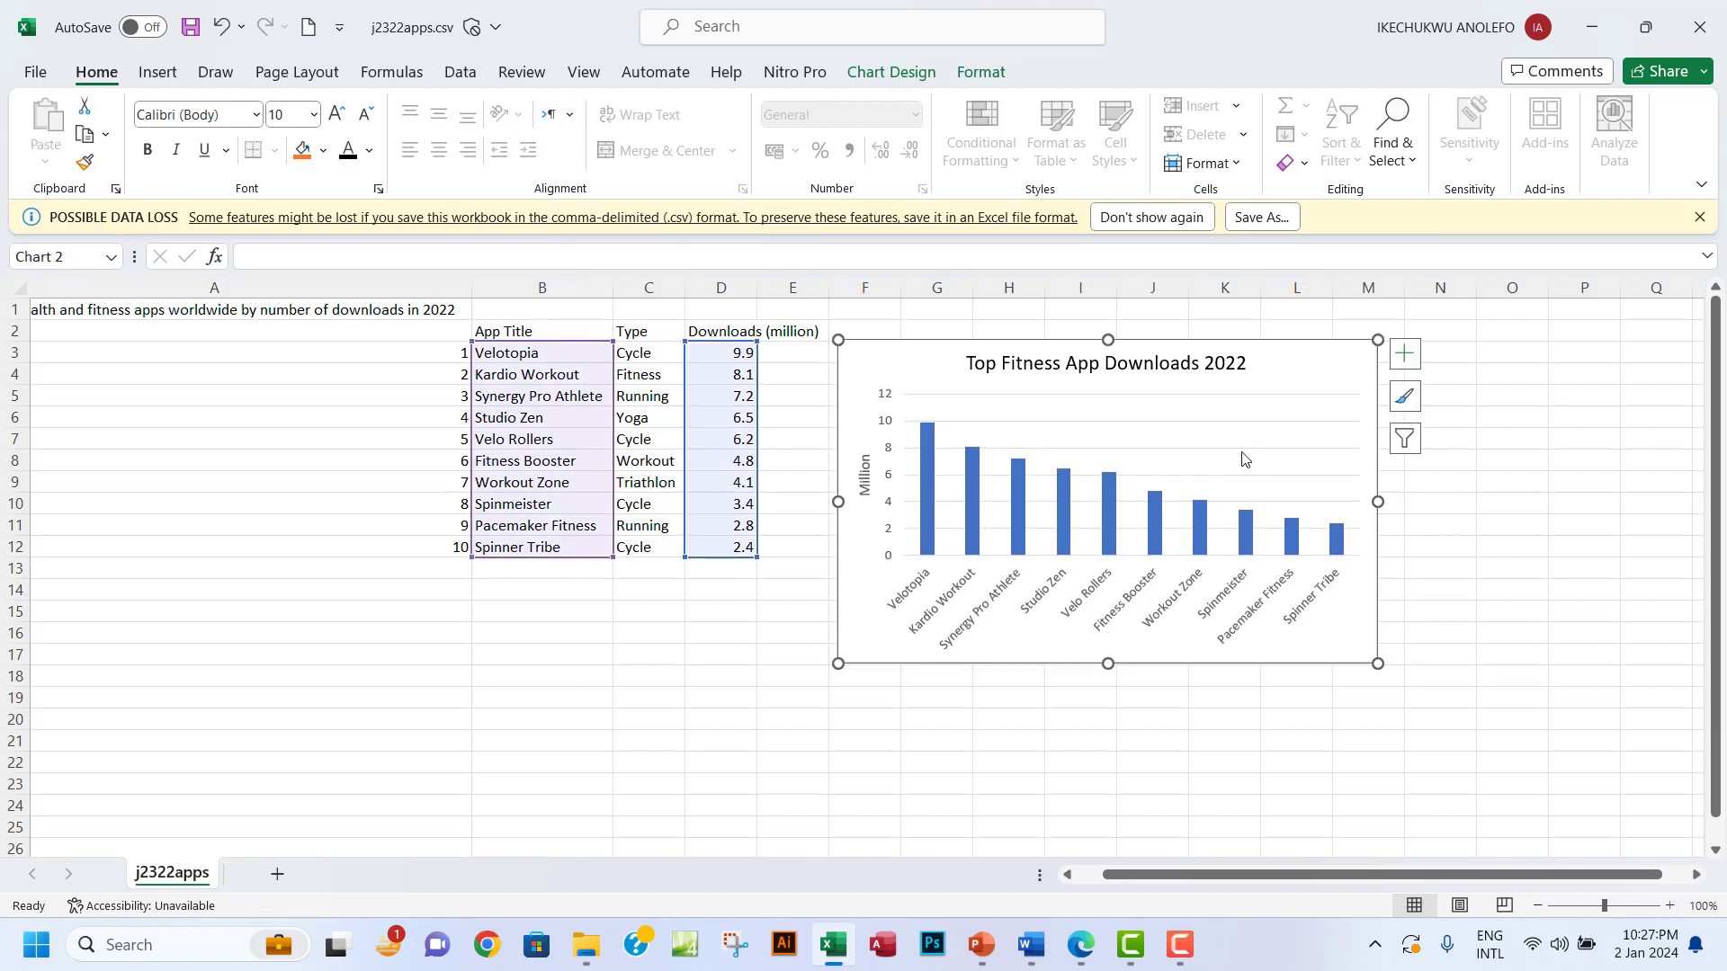
click(1025, 611)
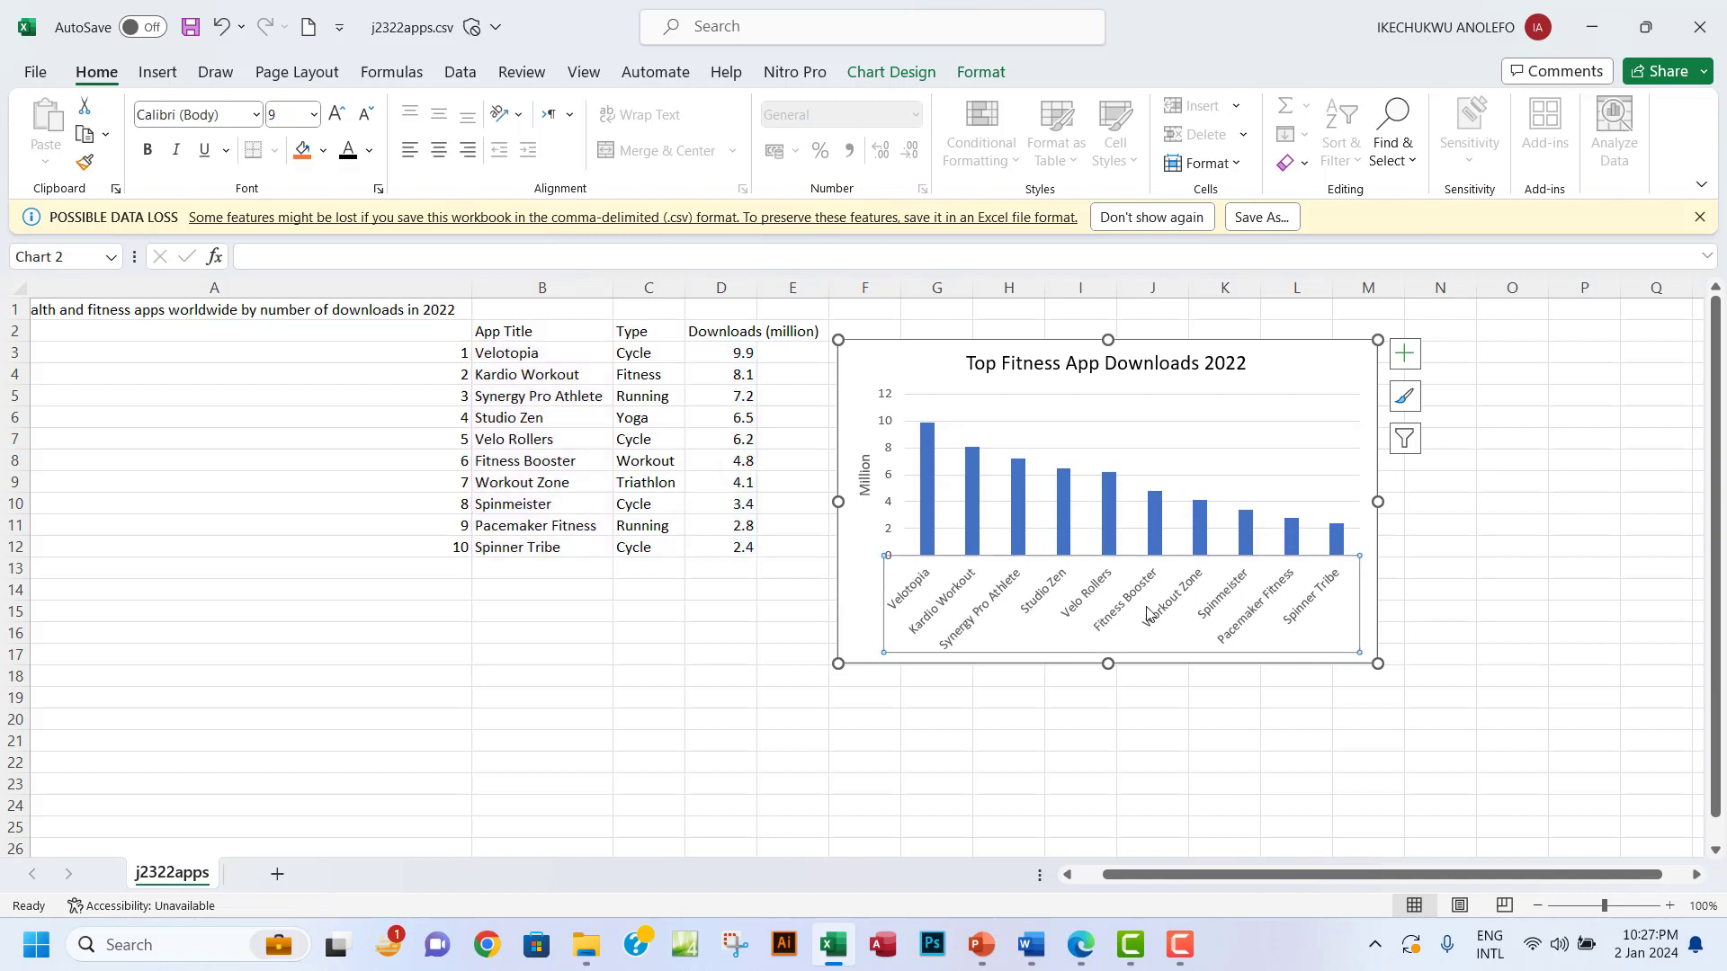
click(1472, 525)
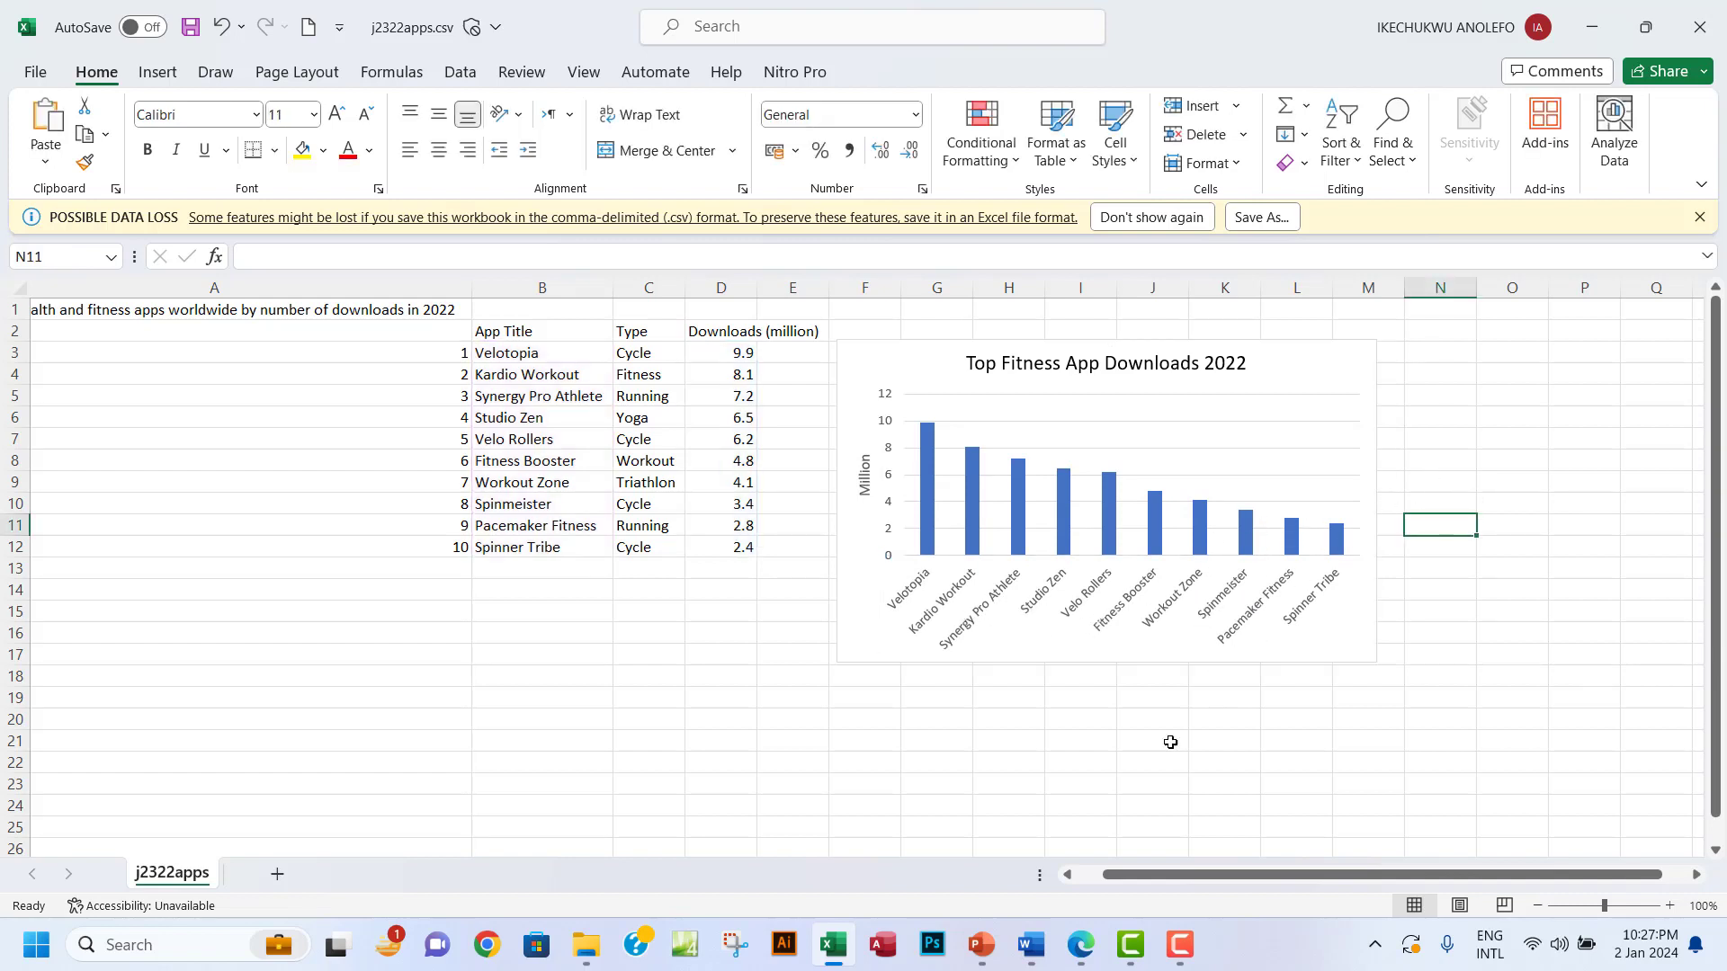
- Read question 26 in Edge, and add data labels showing the values above the bars of the Excel chart
click(1075, 951)
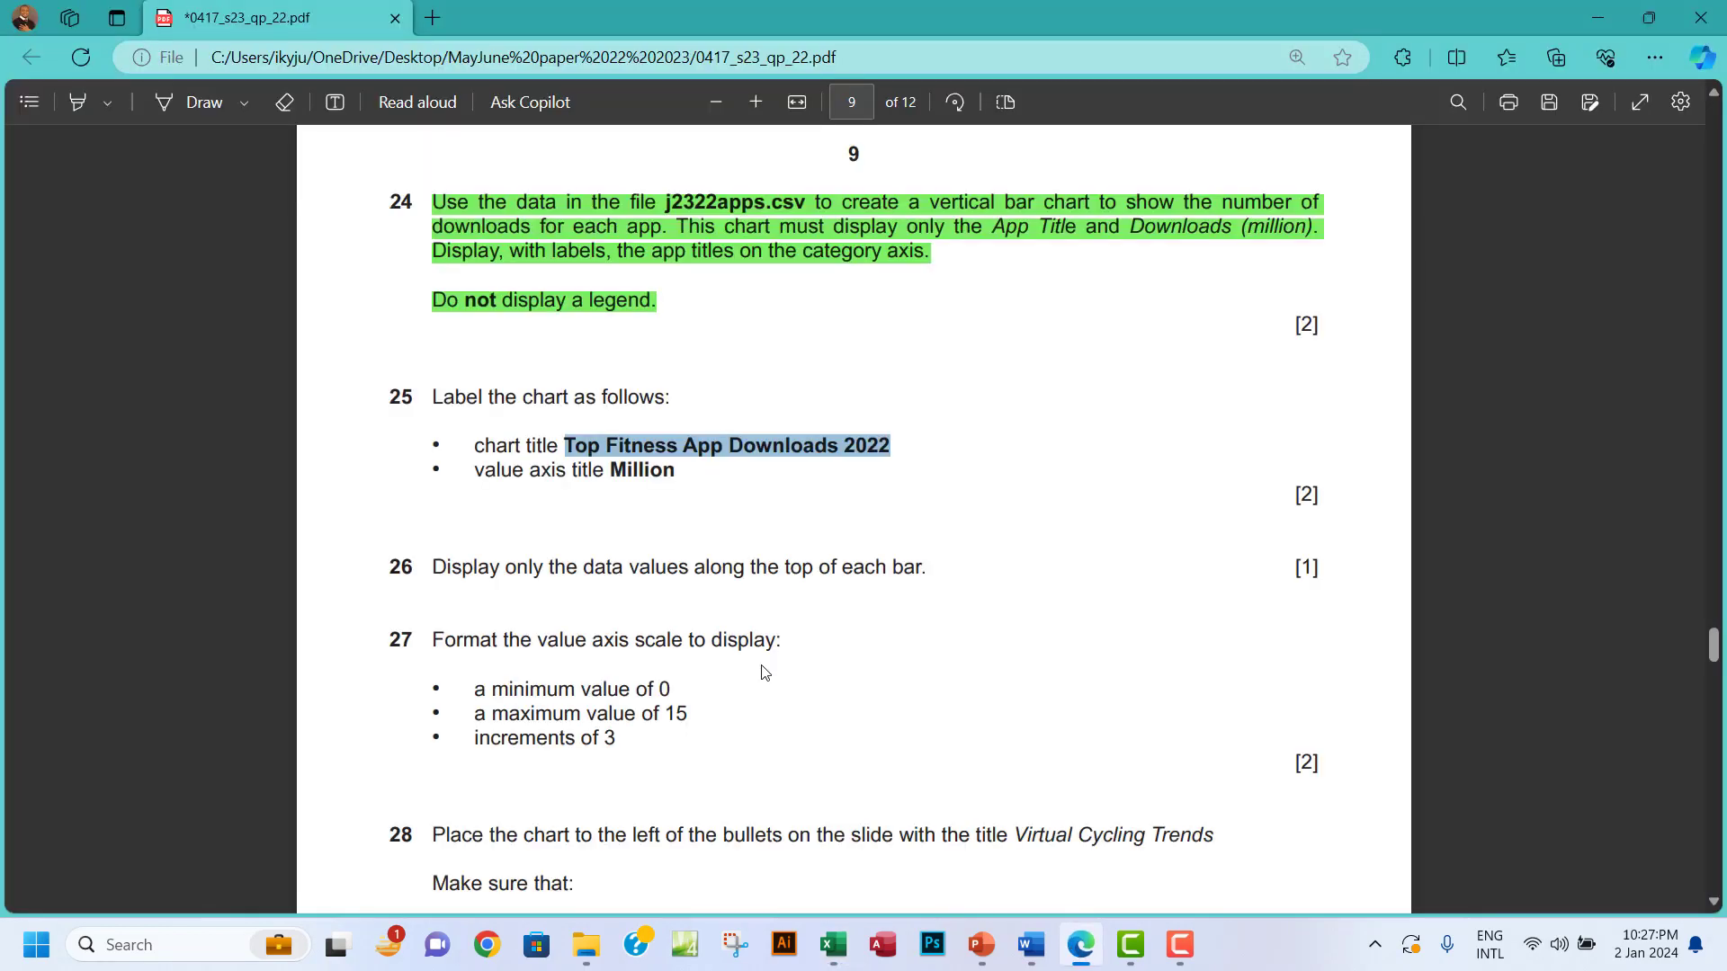
drag(611, 568, 903, 568)
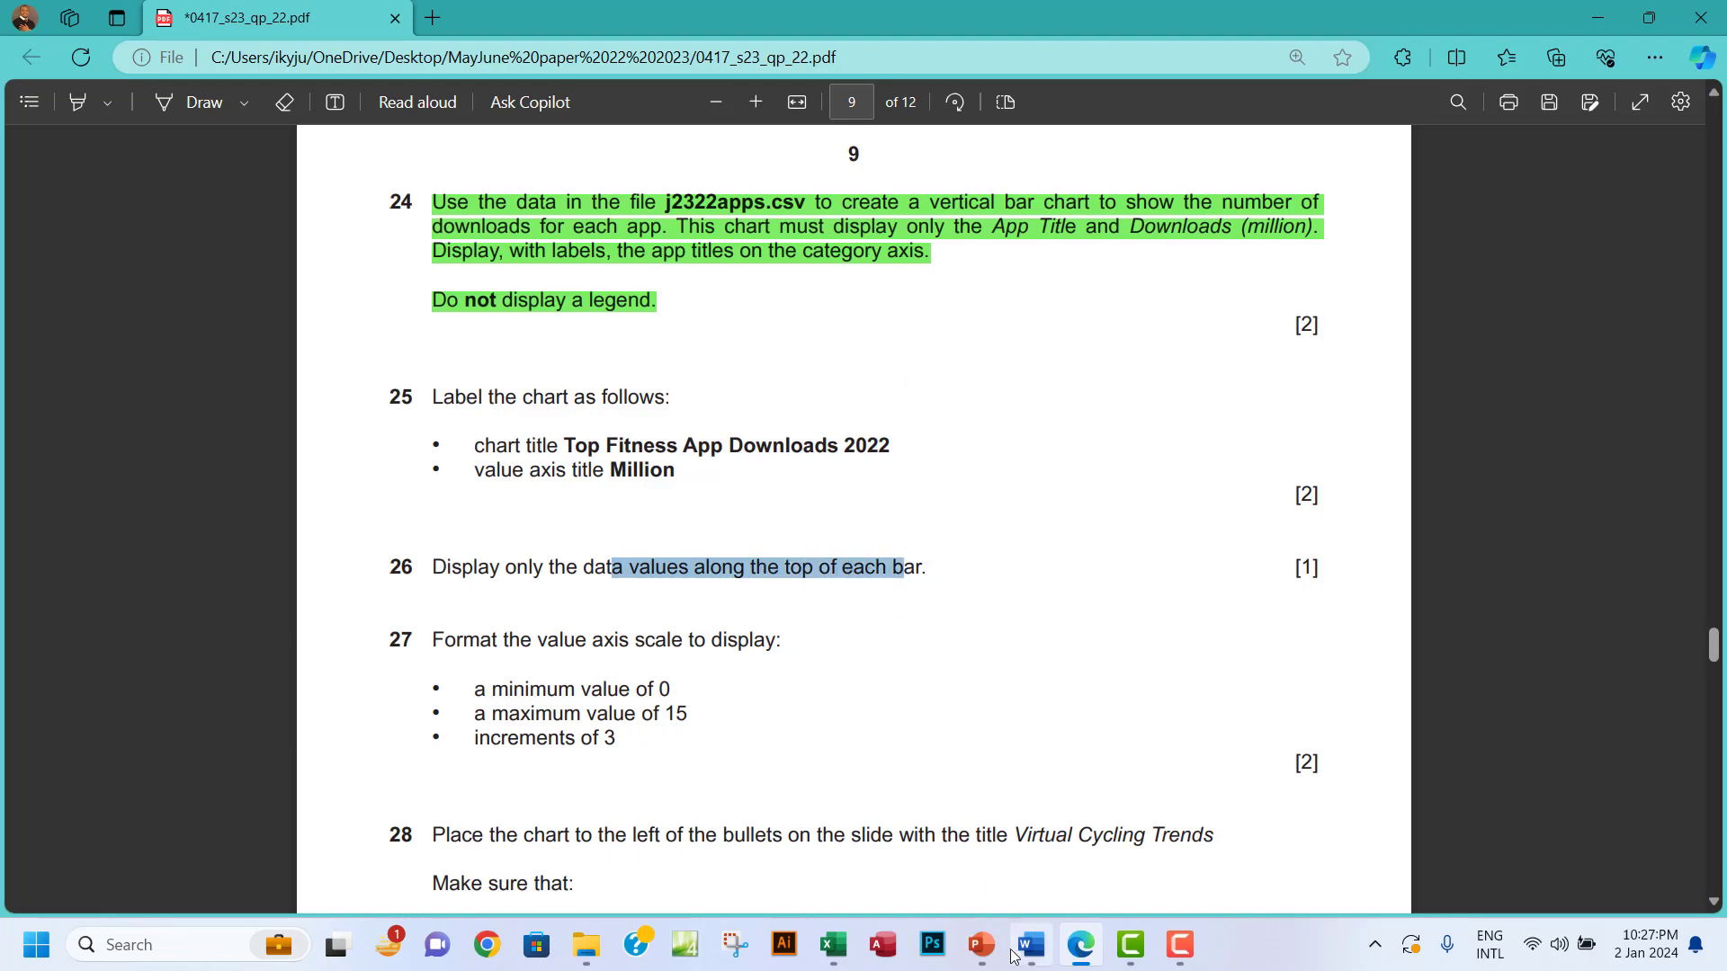
click(841, 952)
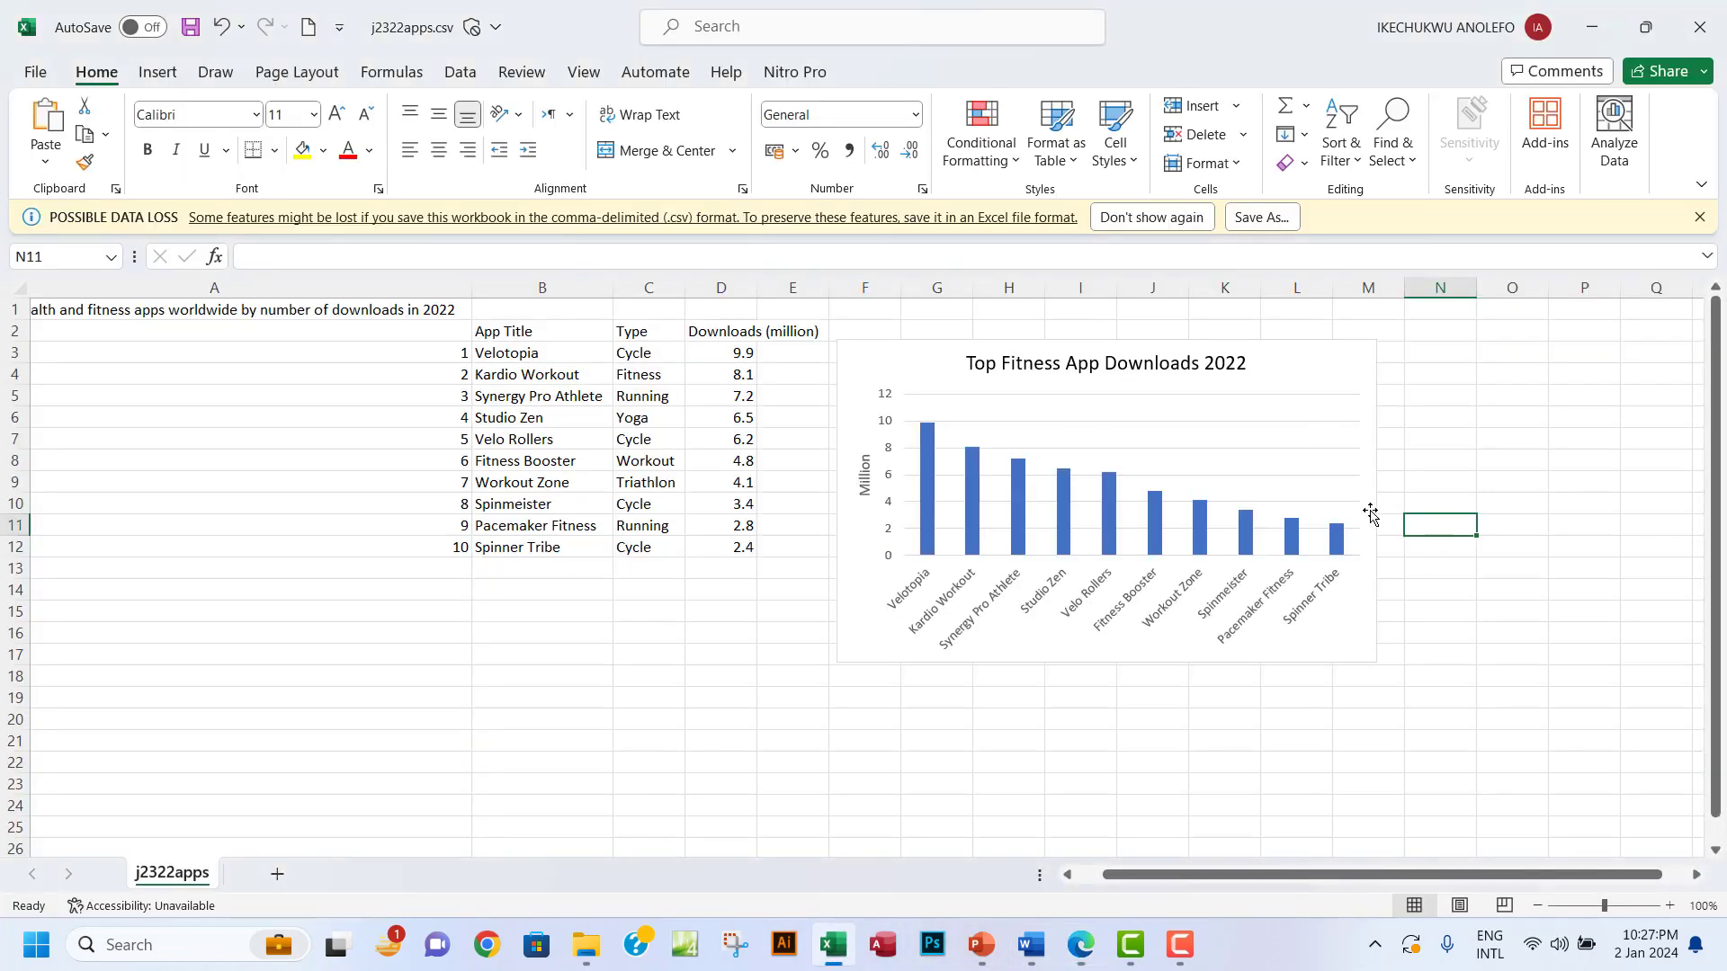
click(1306, 361)
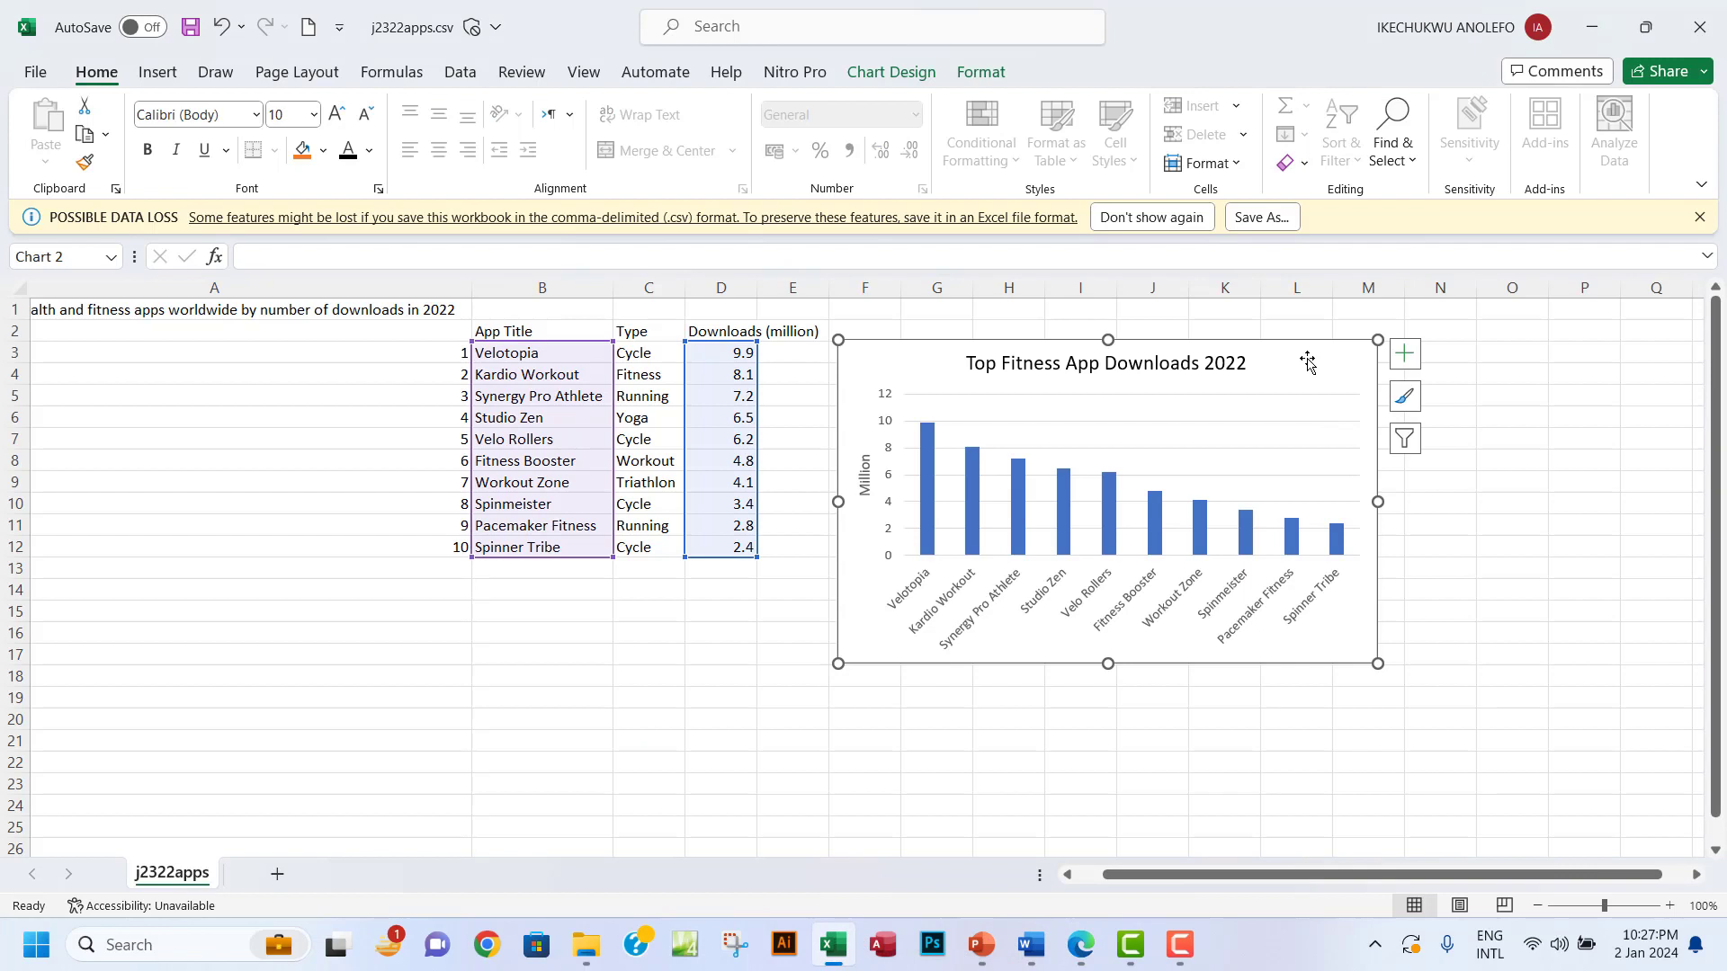
click(1404, 360)
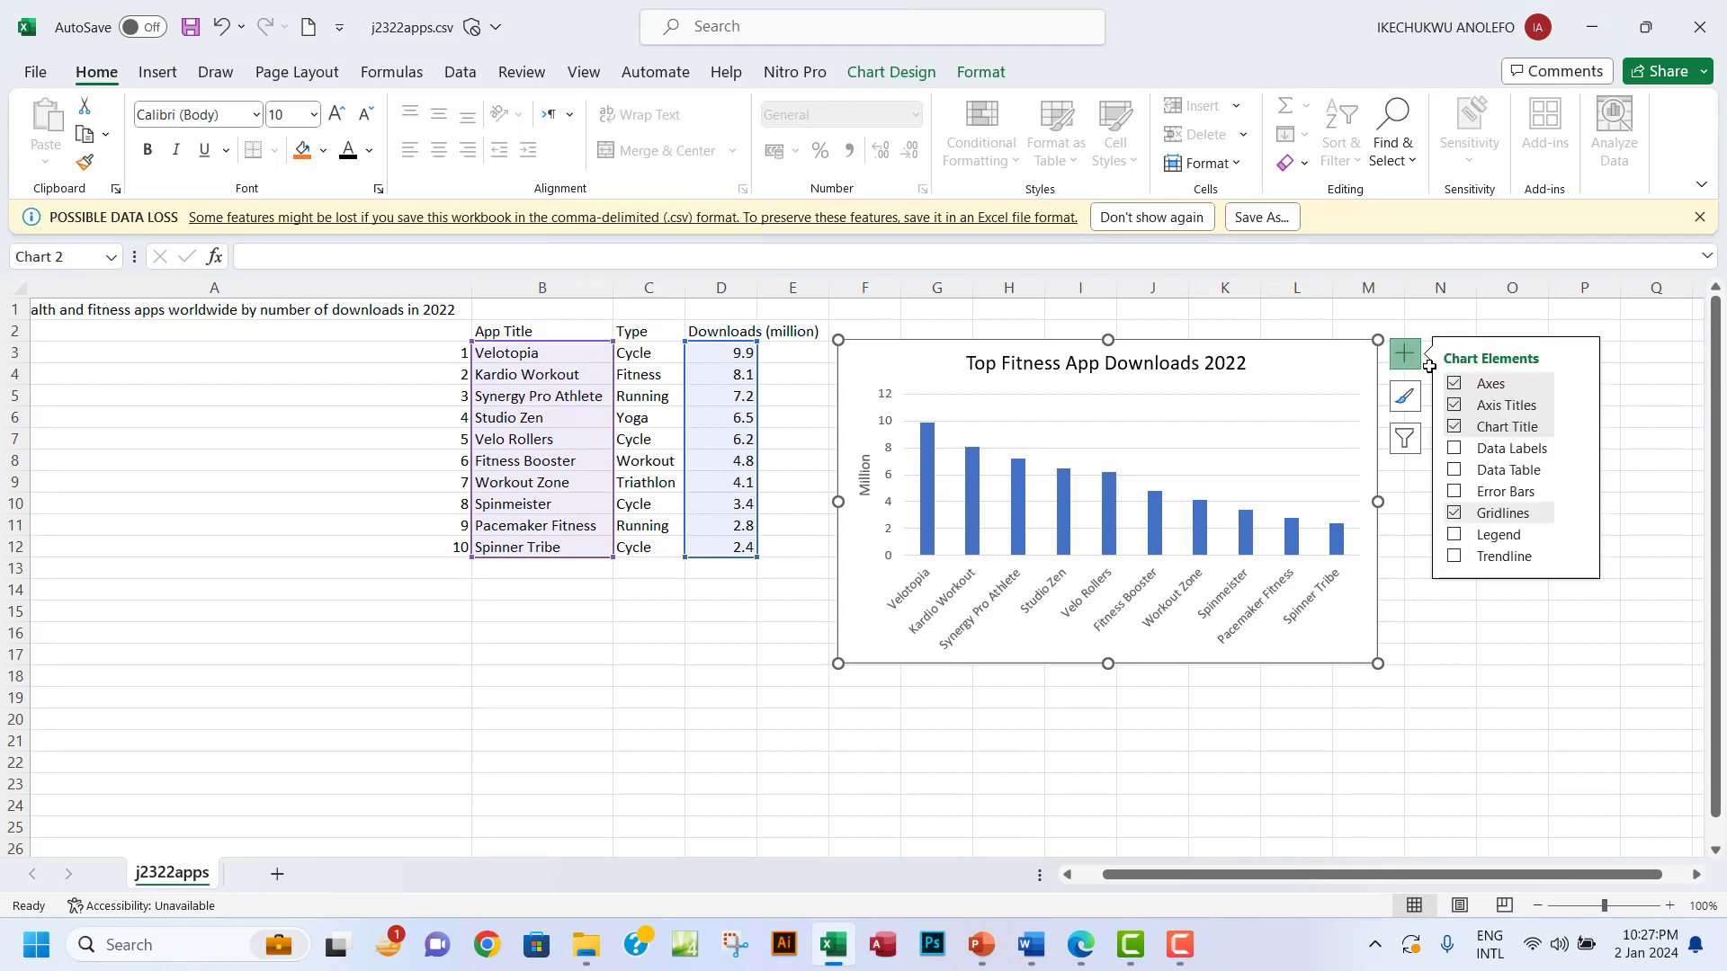
click(1455, 448)
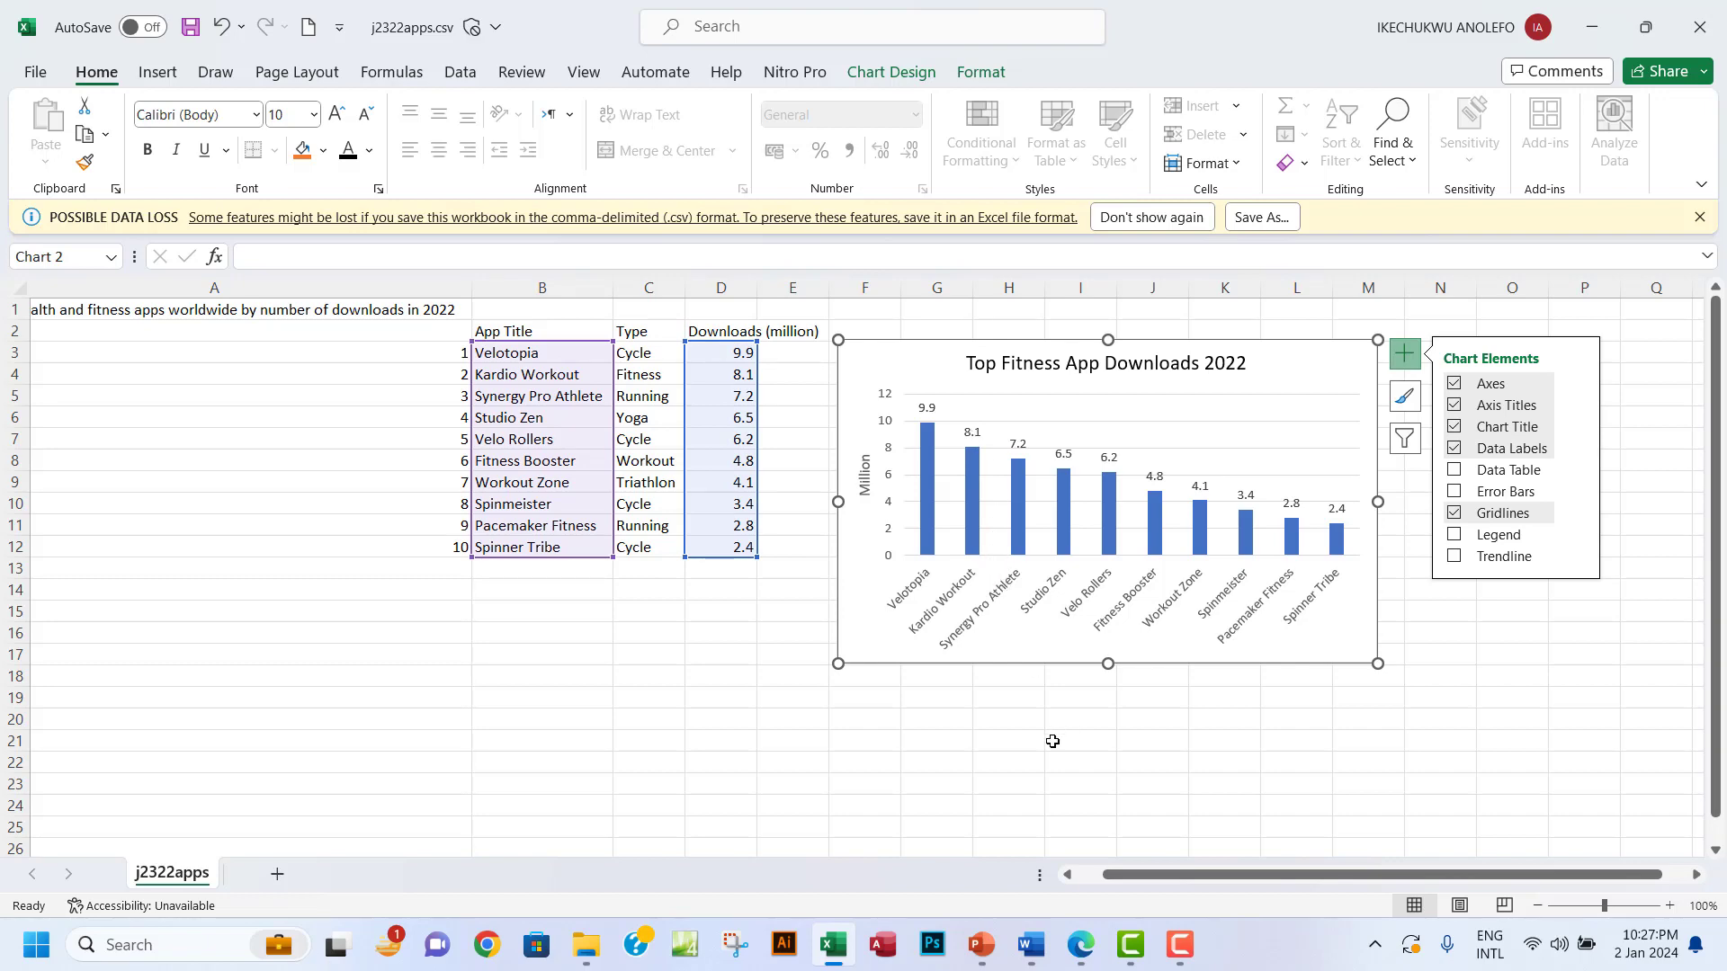
- Switch to Edge and highlight questions 25 and 26 in green in the question paper
click(1077, 949)
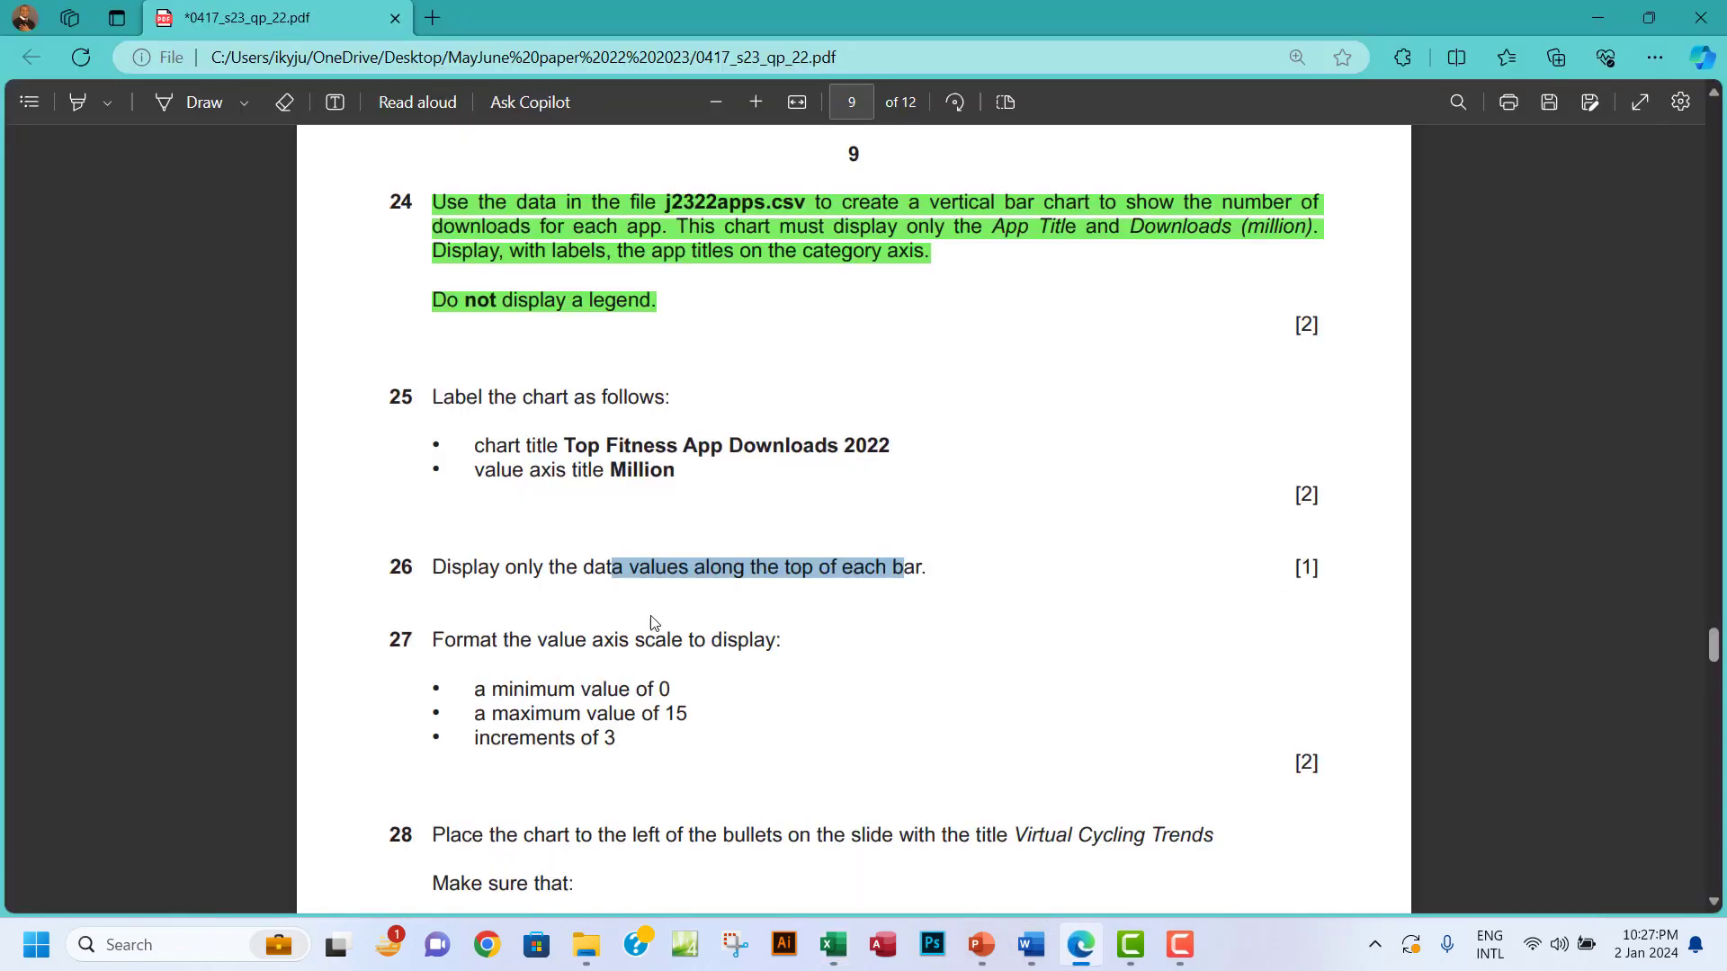
drag(434, 398, 940, 574)
mouse_move(973, 449)
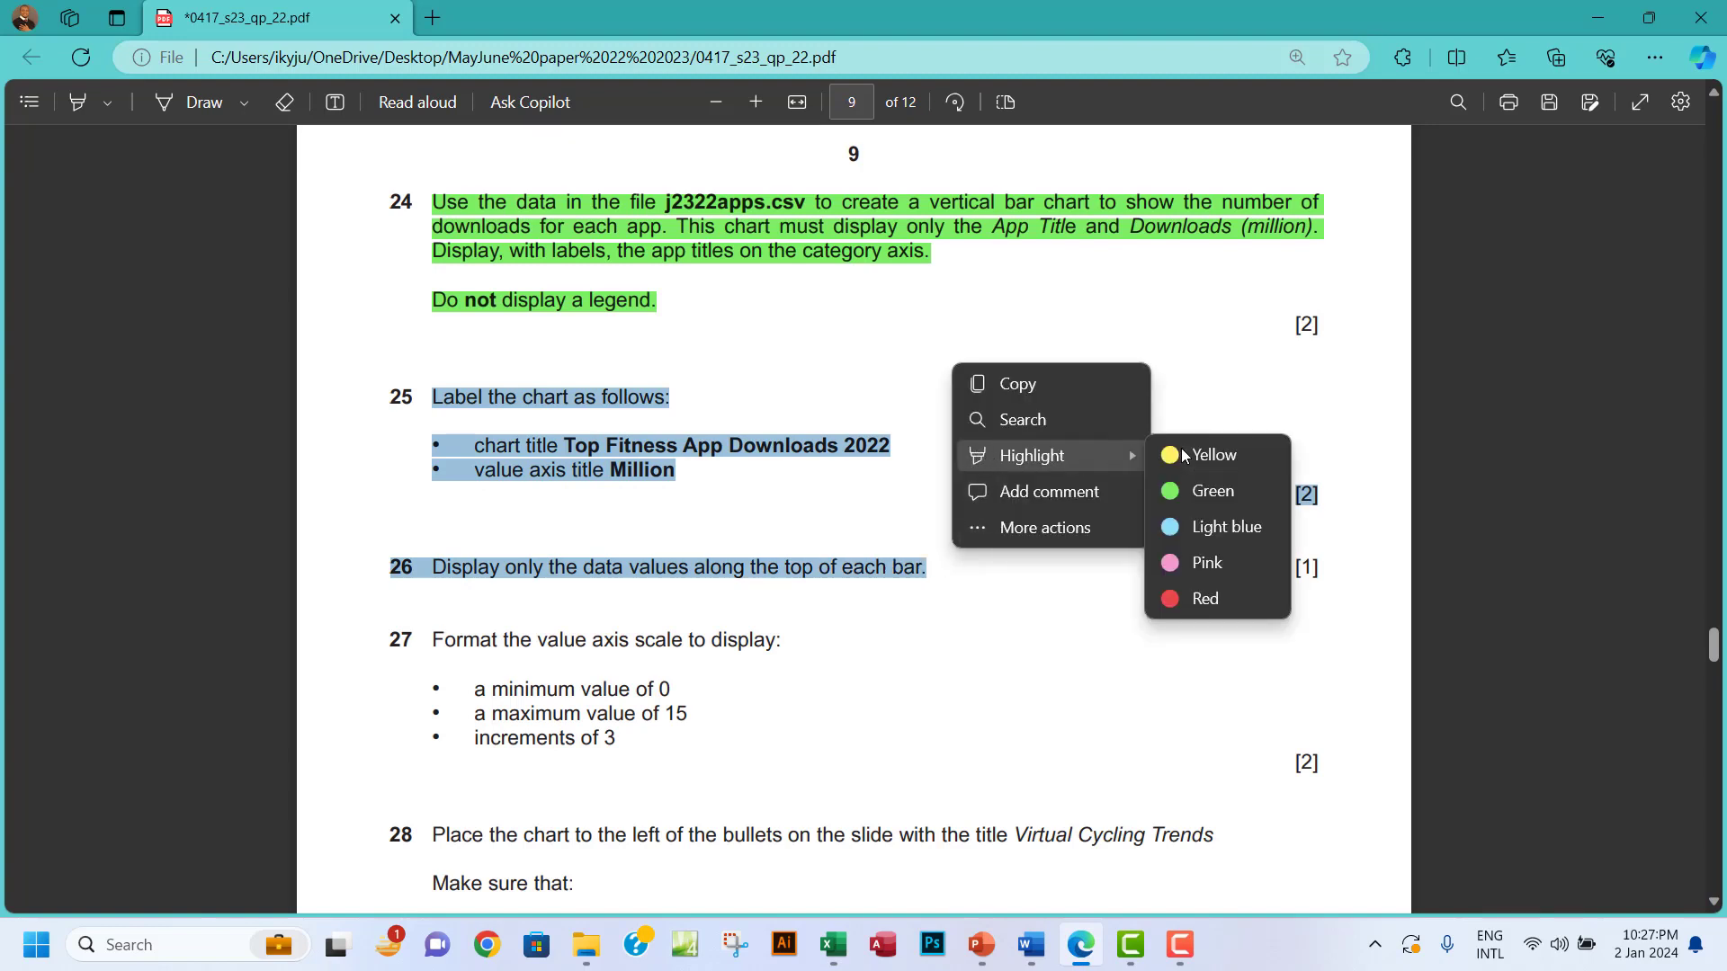
click(1180, 447)
right_click(890, 568)
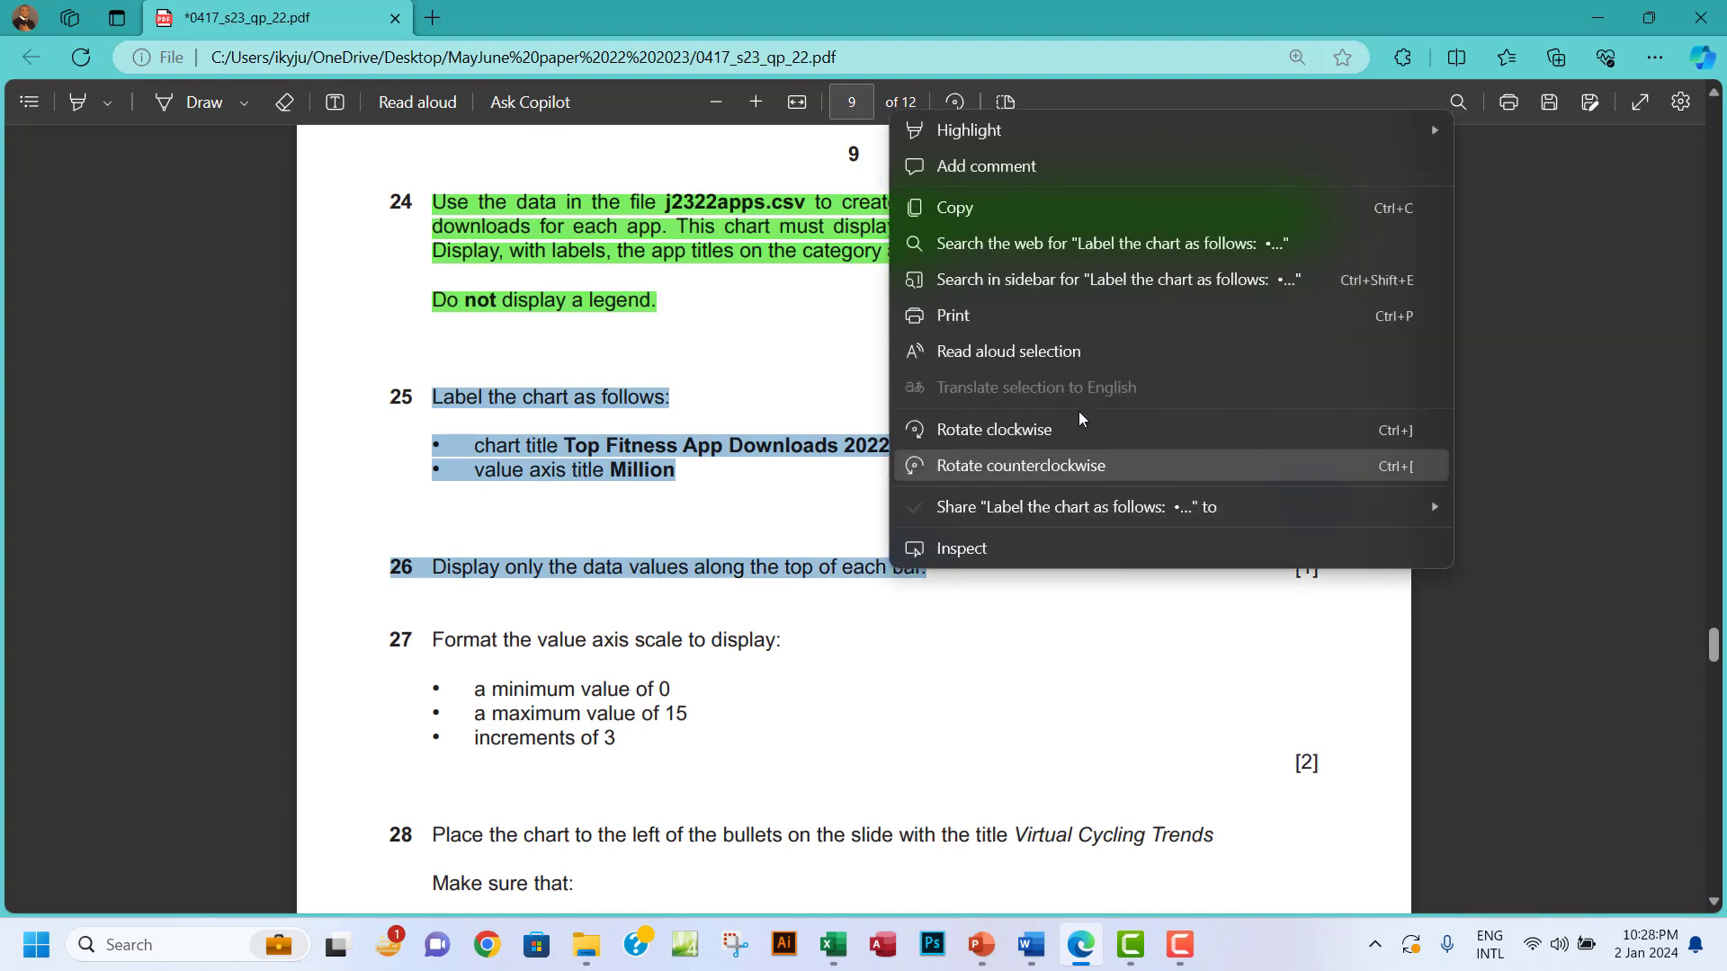
mouse_move(1352, 137)
click(1485, 166)
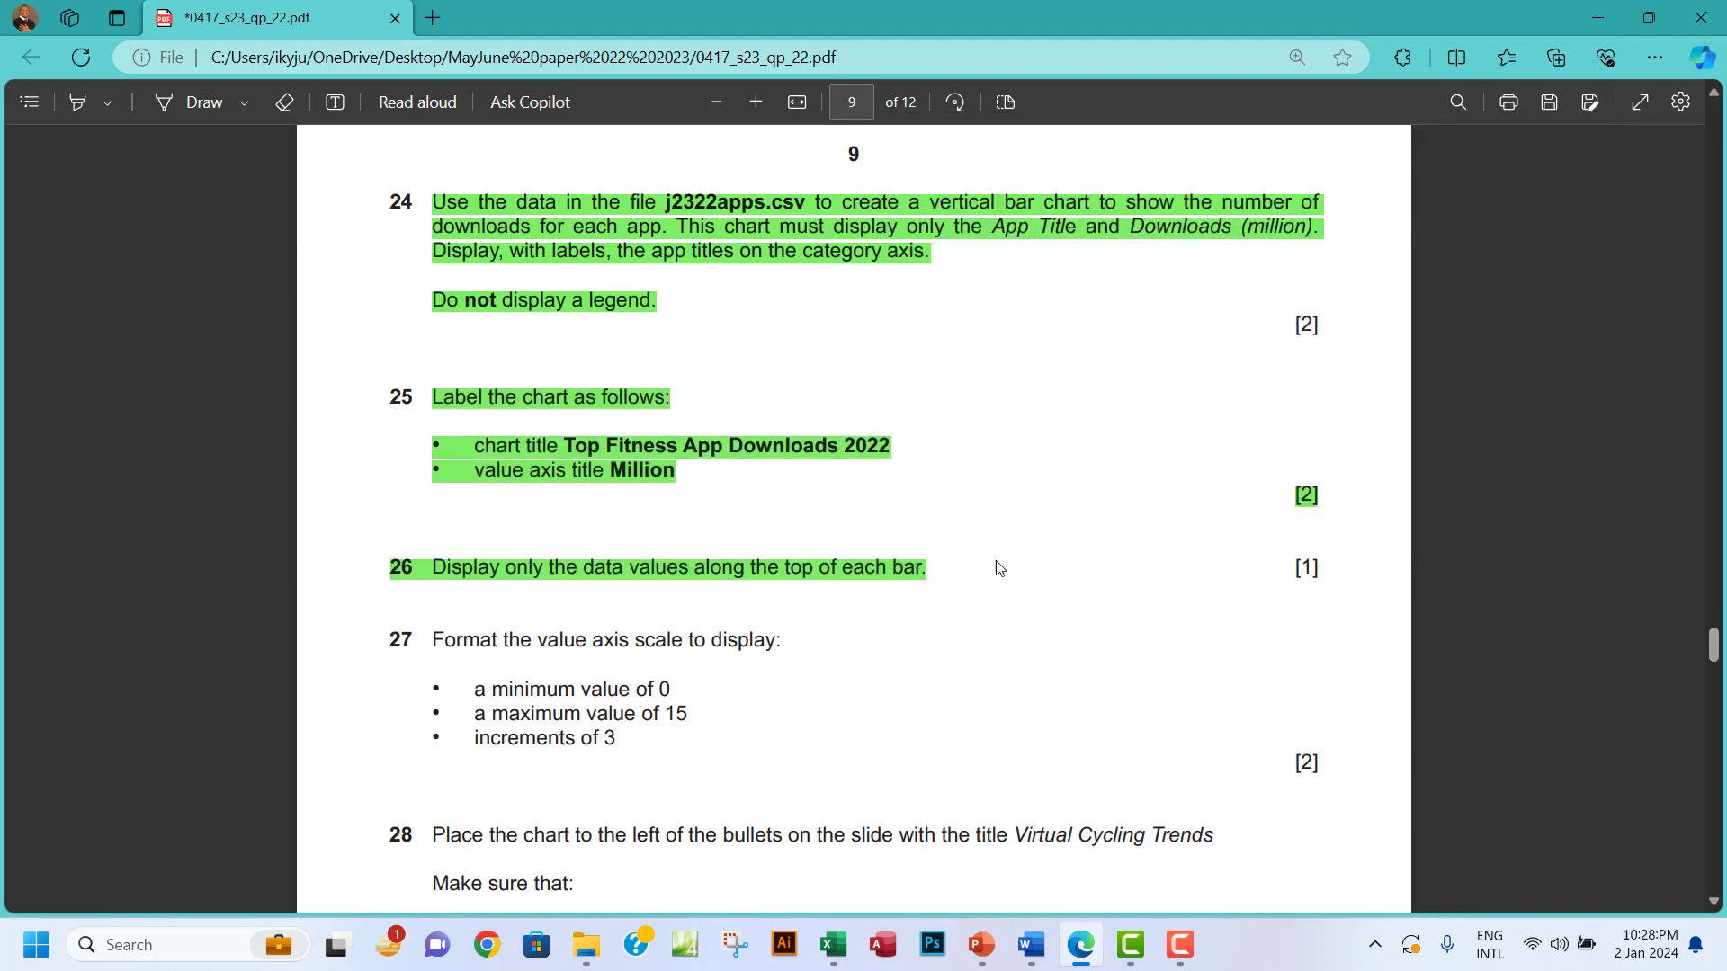
- Read question 27 in the question paper, and switch to Excel to dismiss the possible data loss warning above the sheet
scroll(989, 567, down, 4)
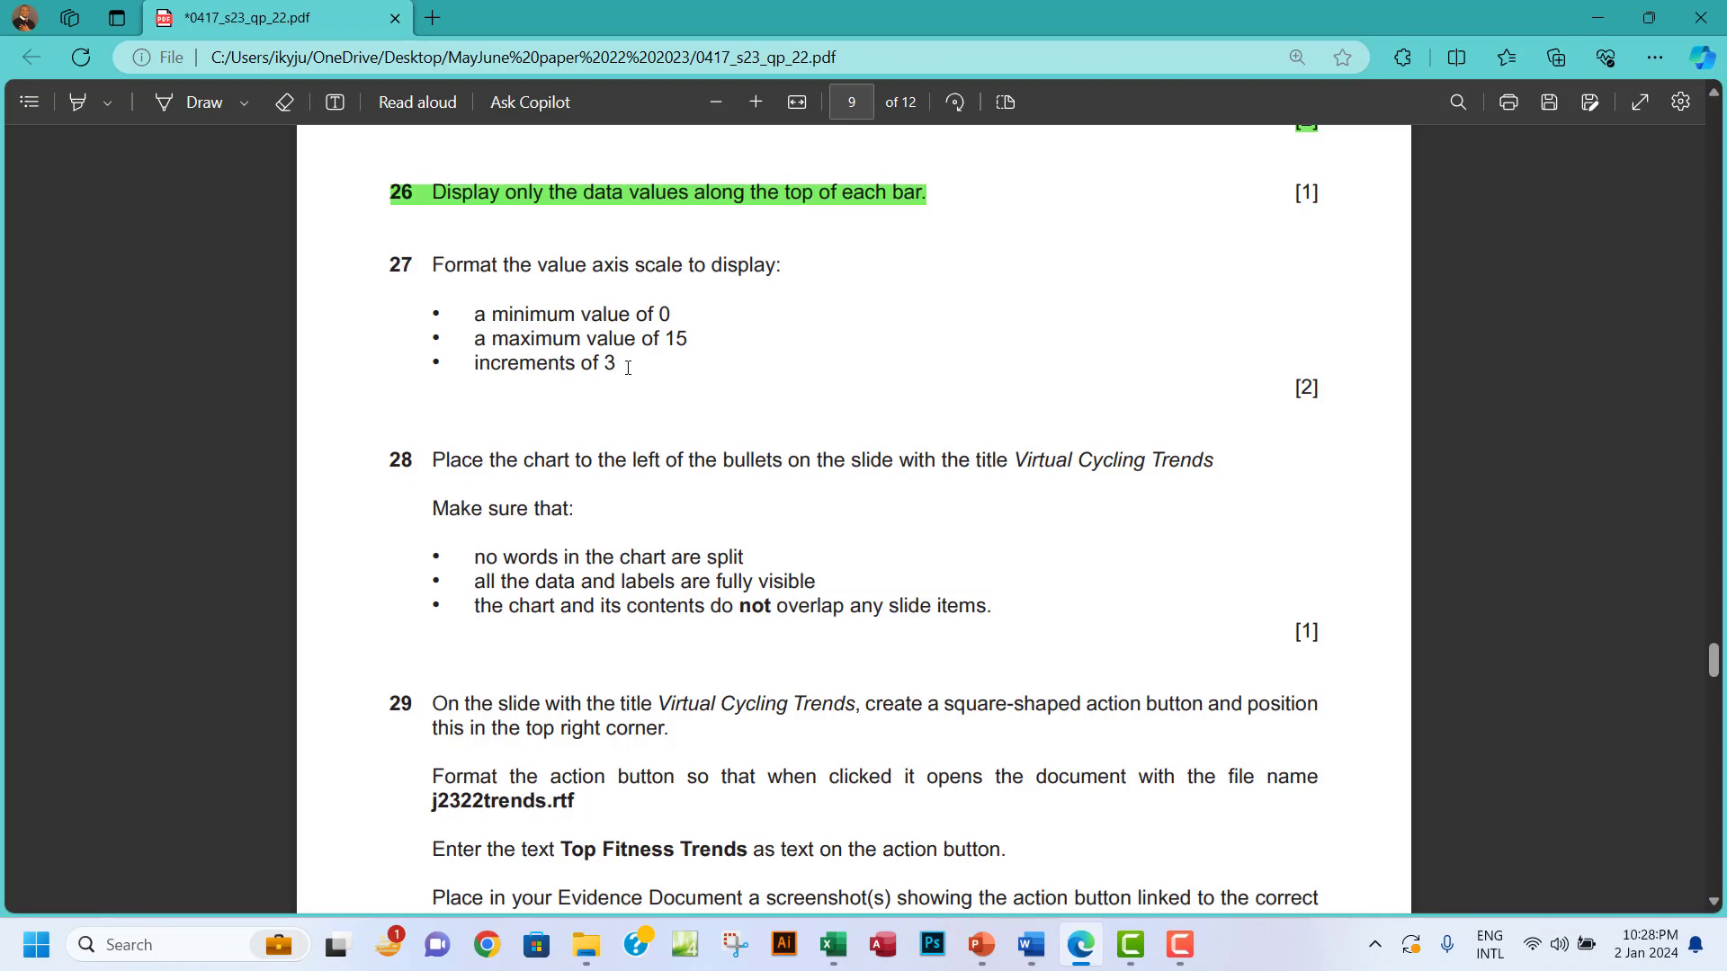
click(834, 946)
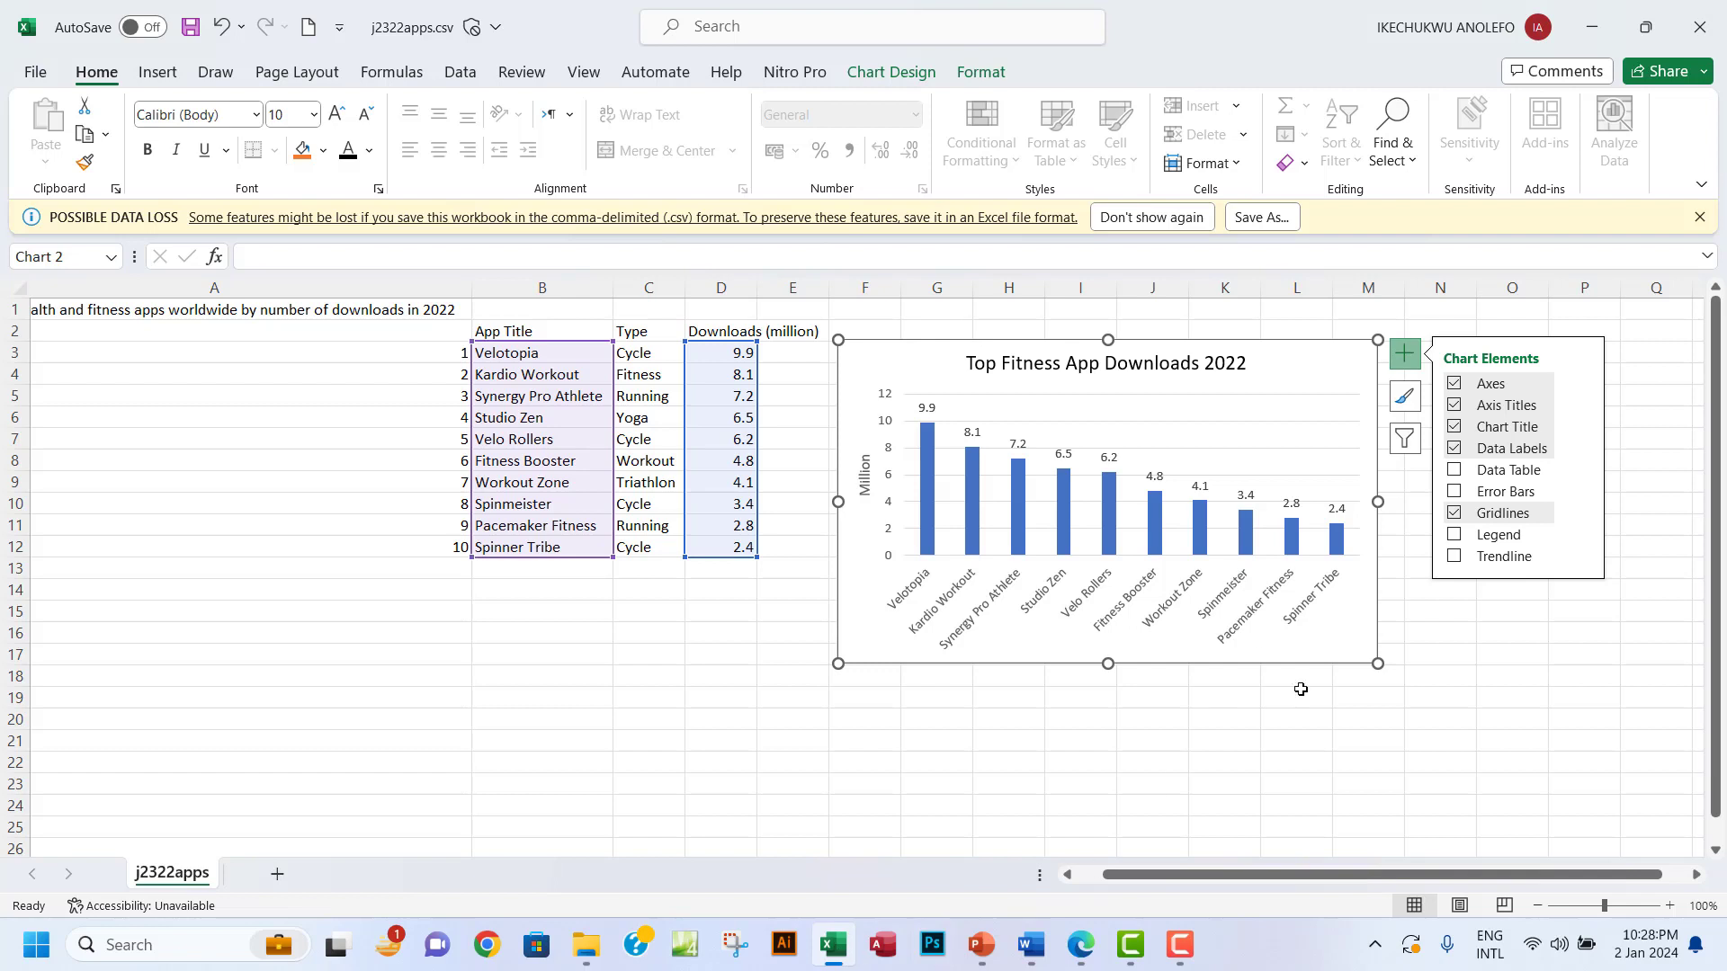
click(1429, 660)
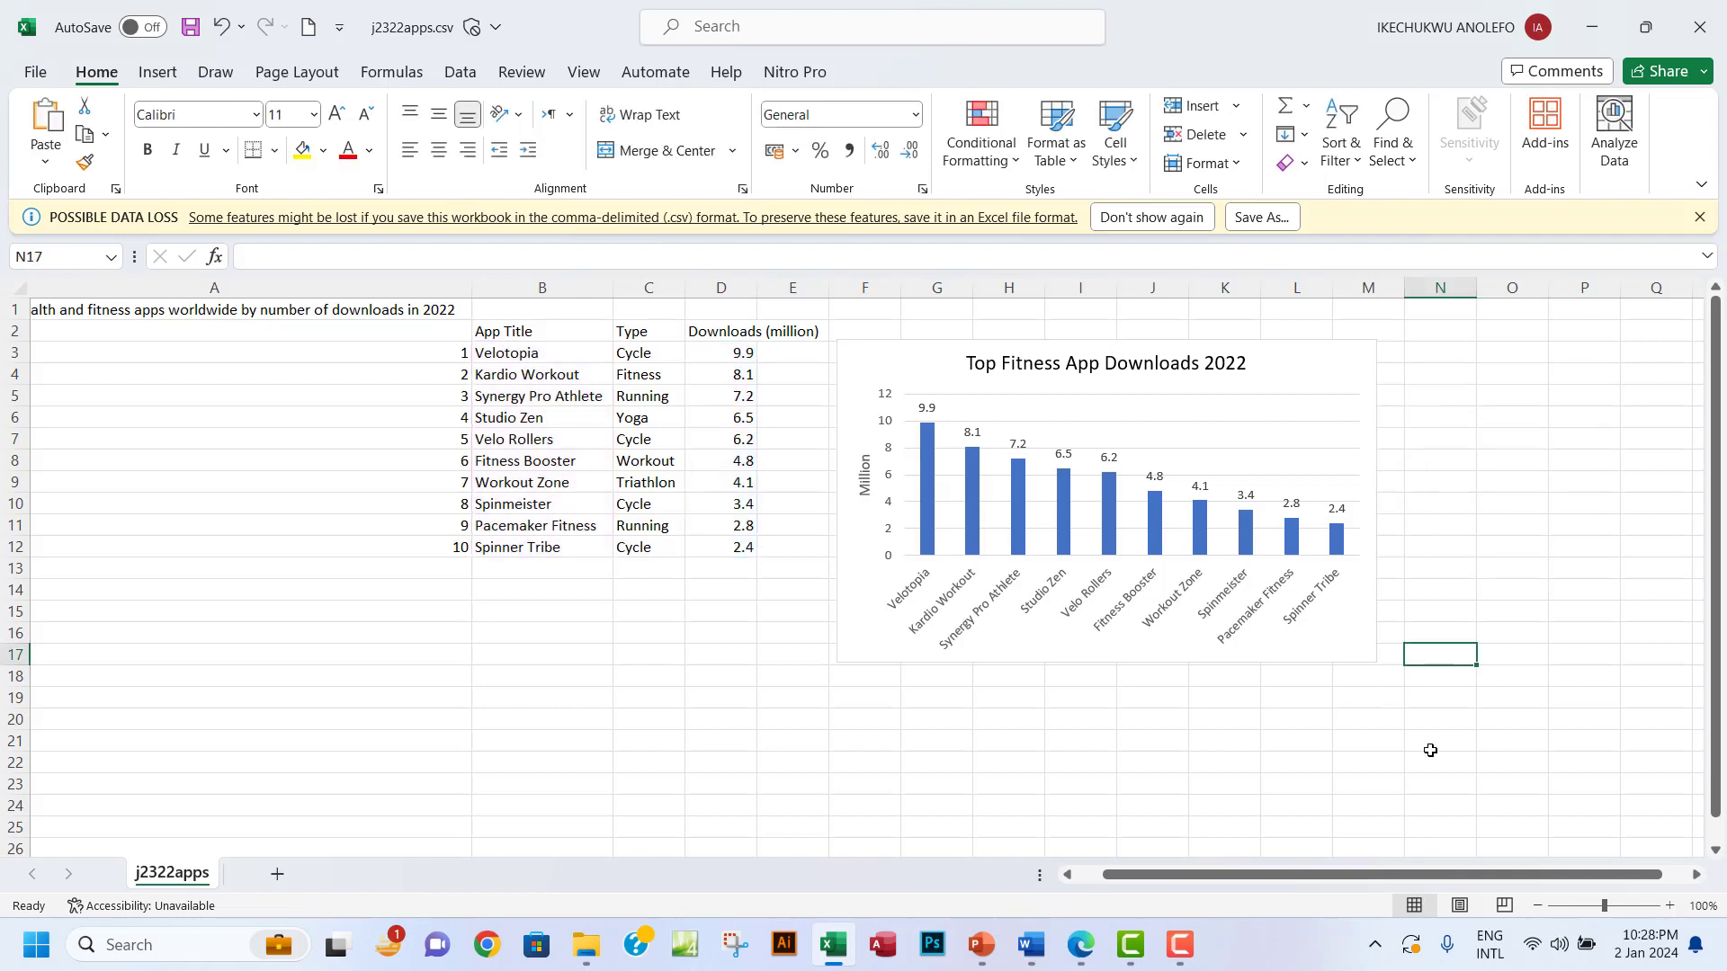
click(890, 486)
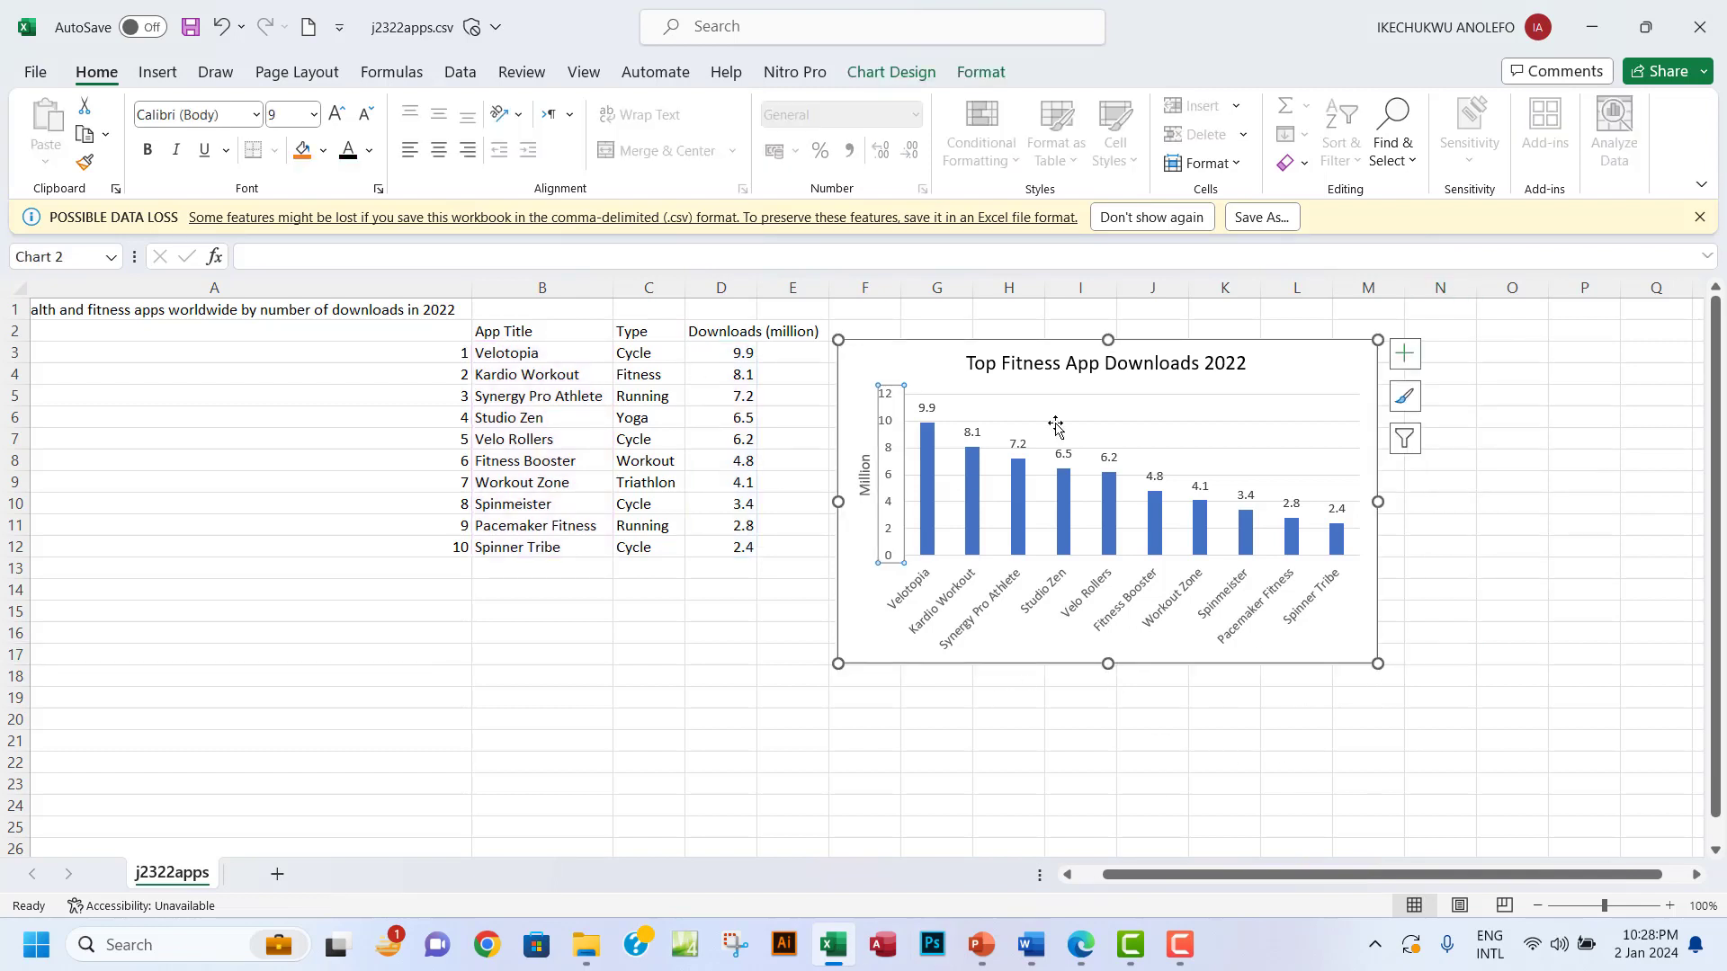
click(1699, 217)
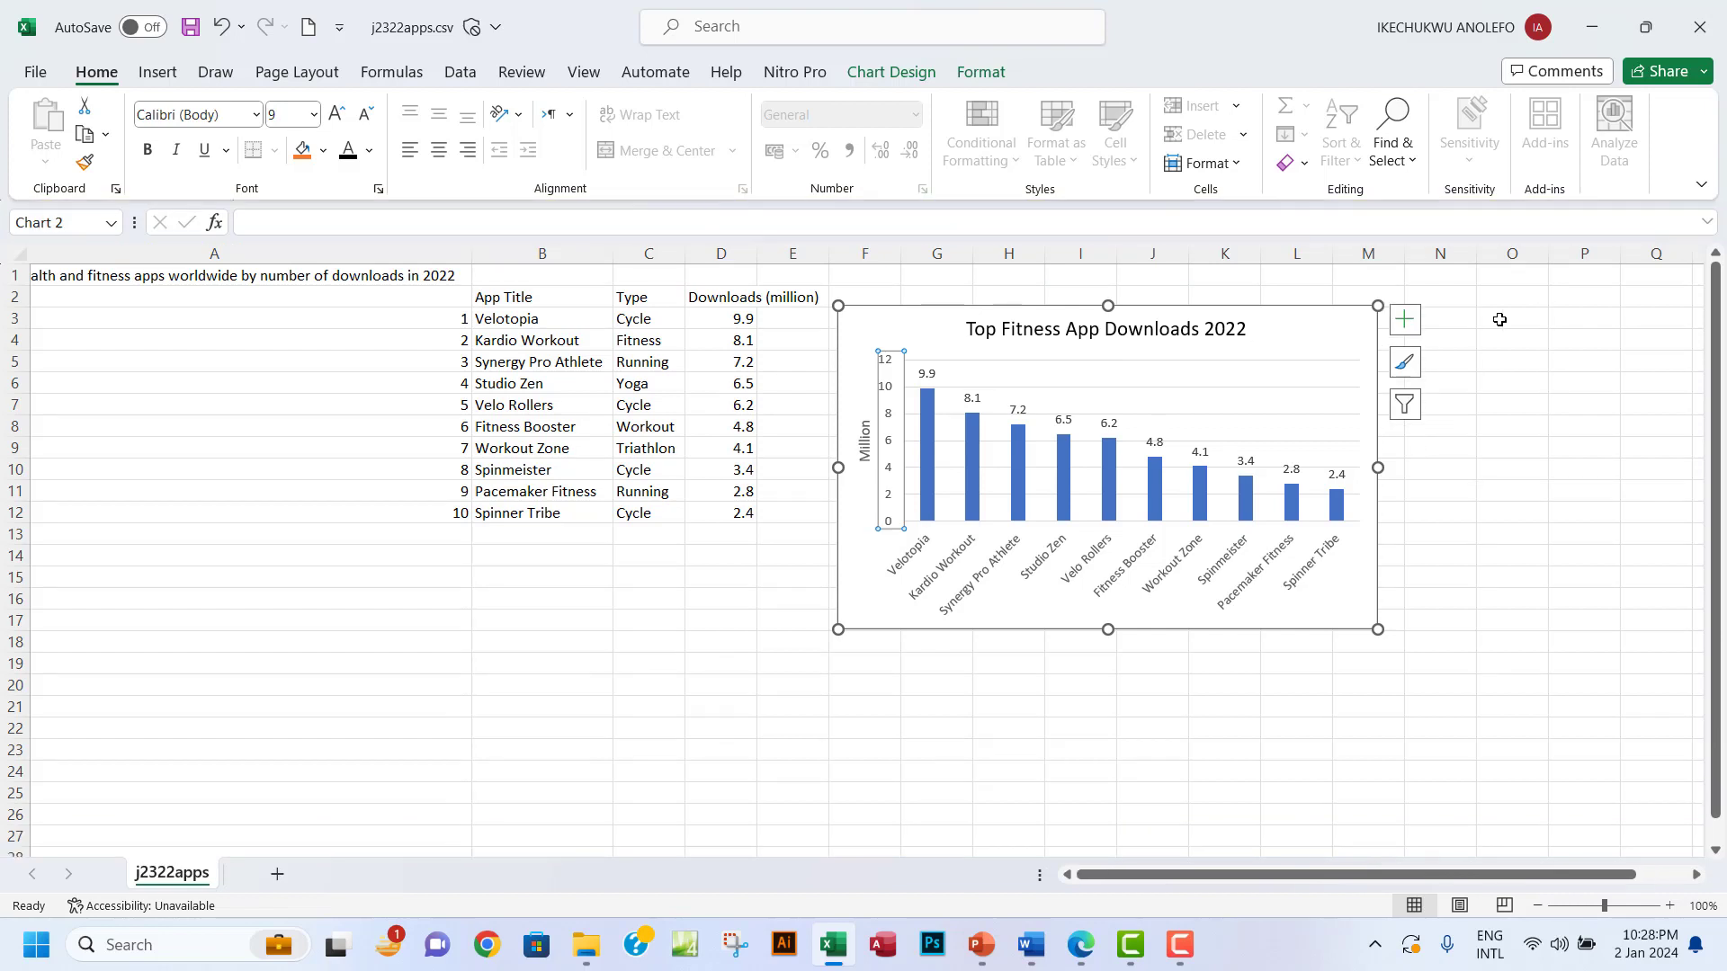
right_click(891, 444)
click(969, 723)
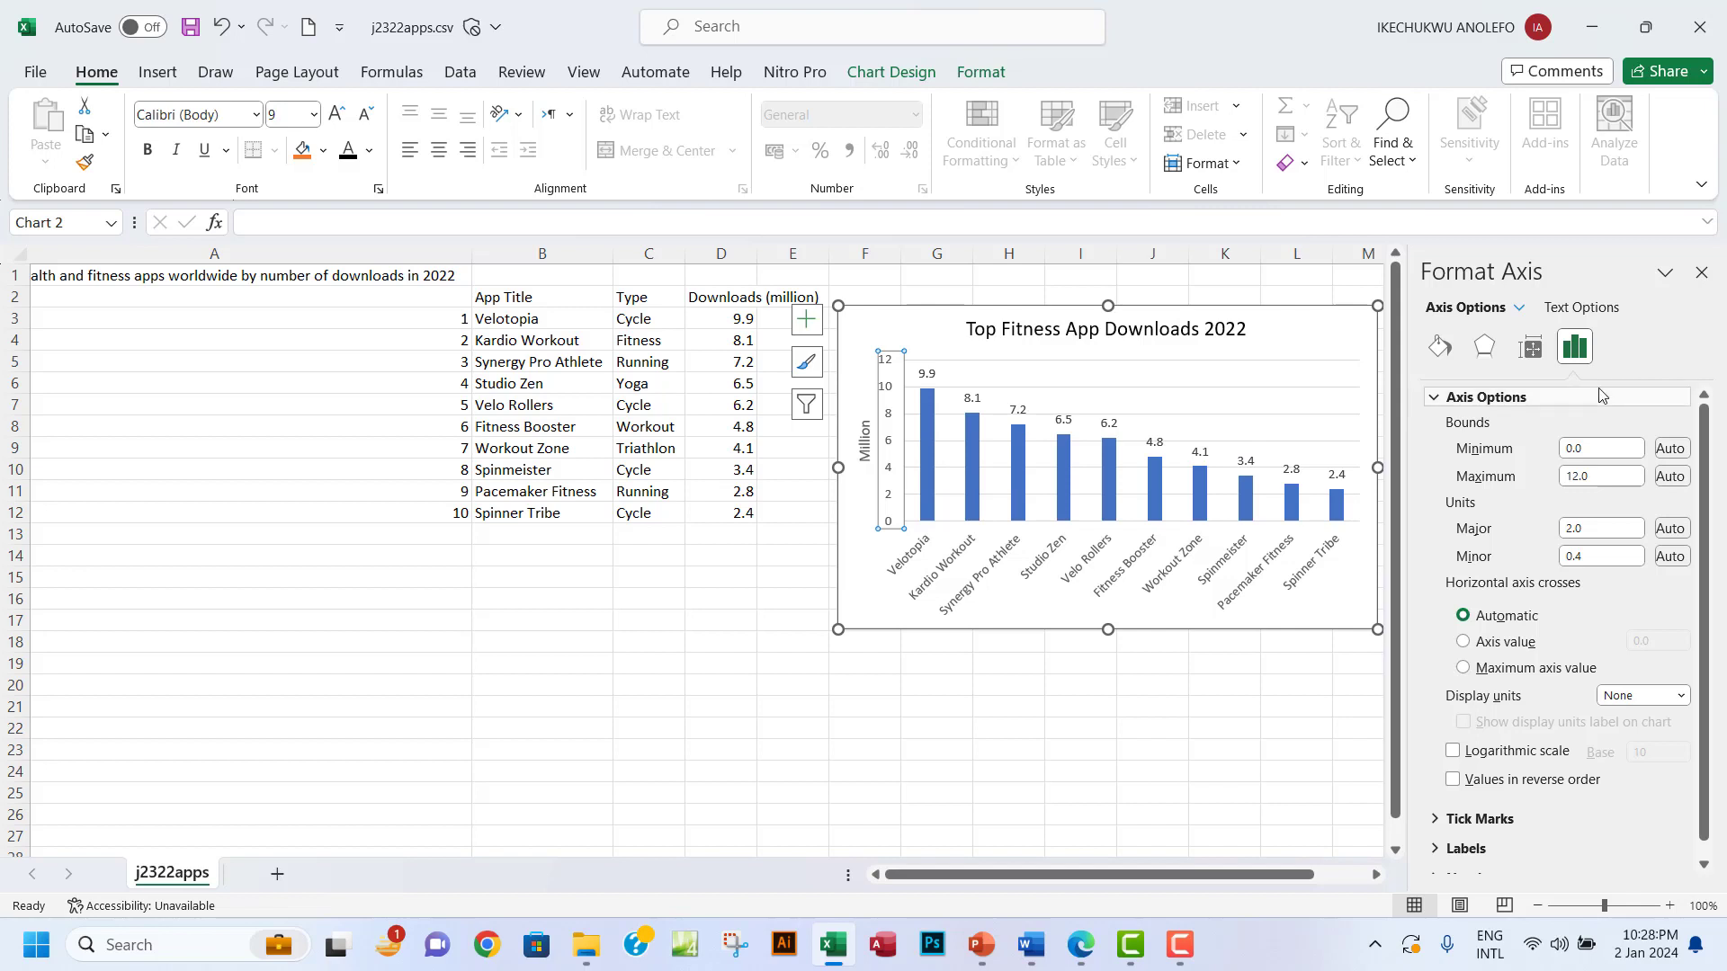
click(1701, 273)
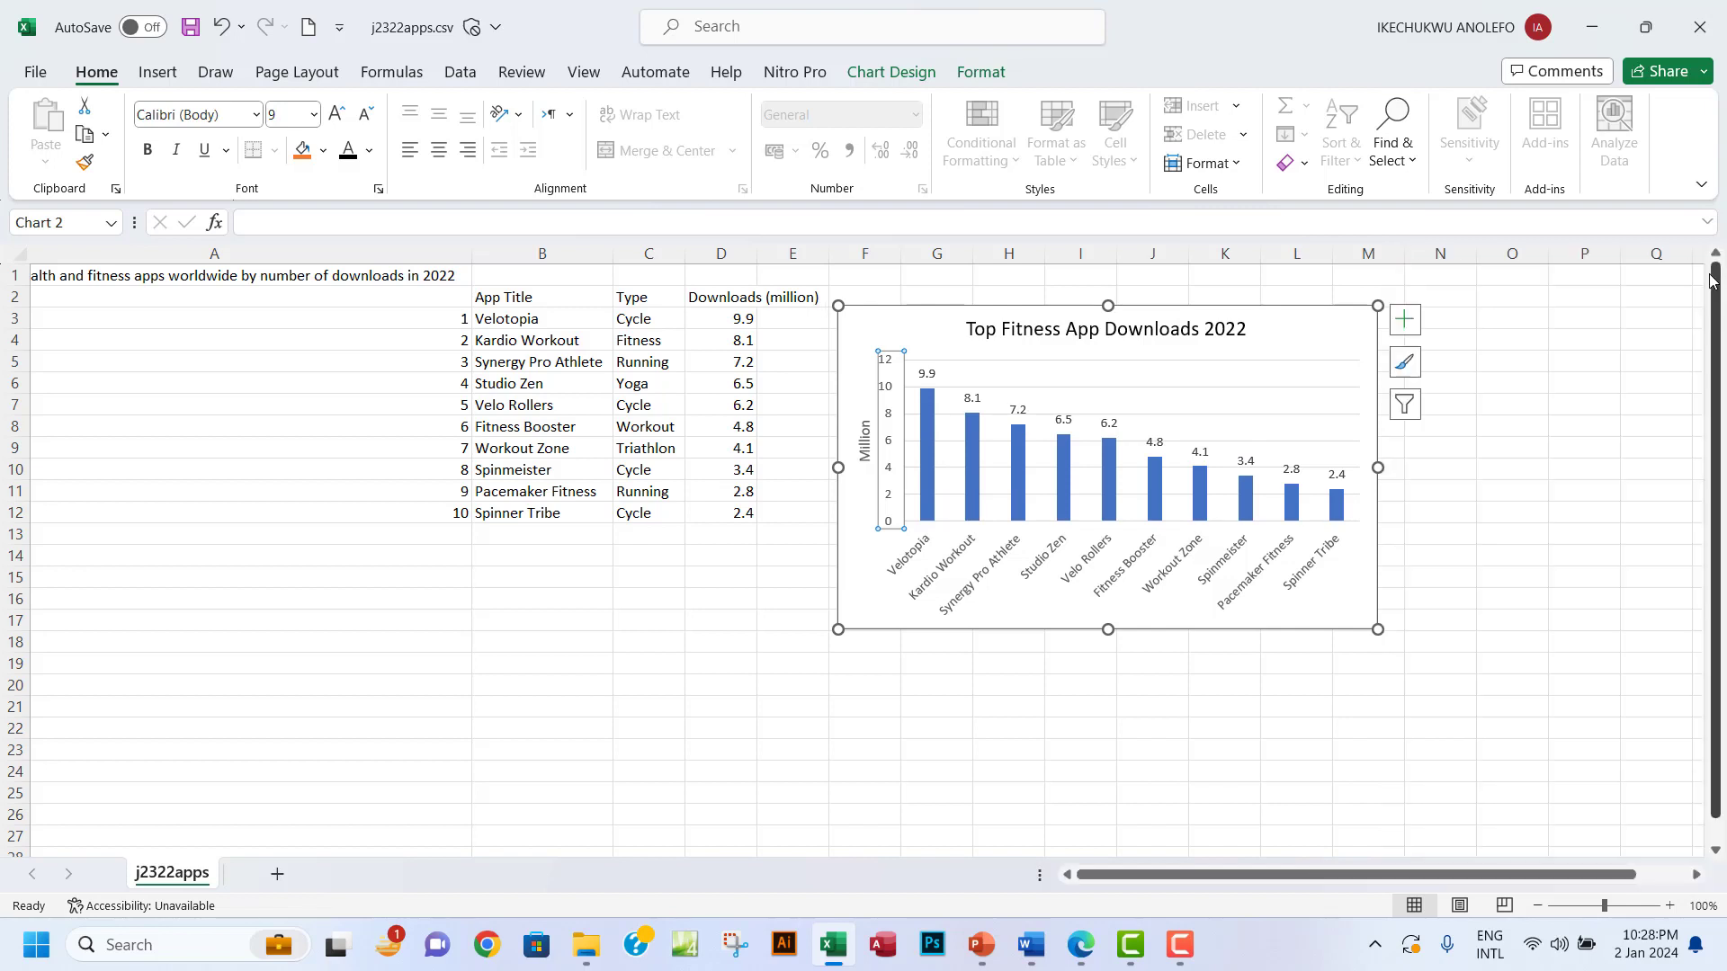
click(1099, 705)
click(1241, 353)
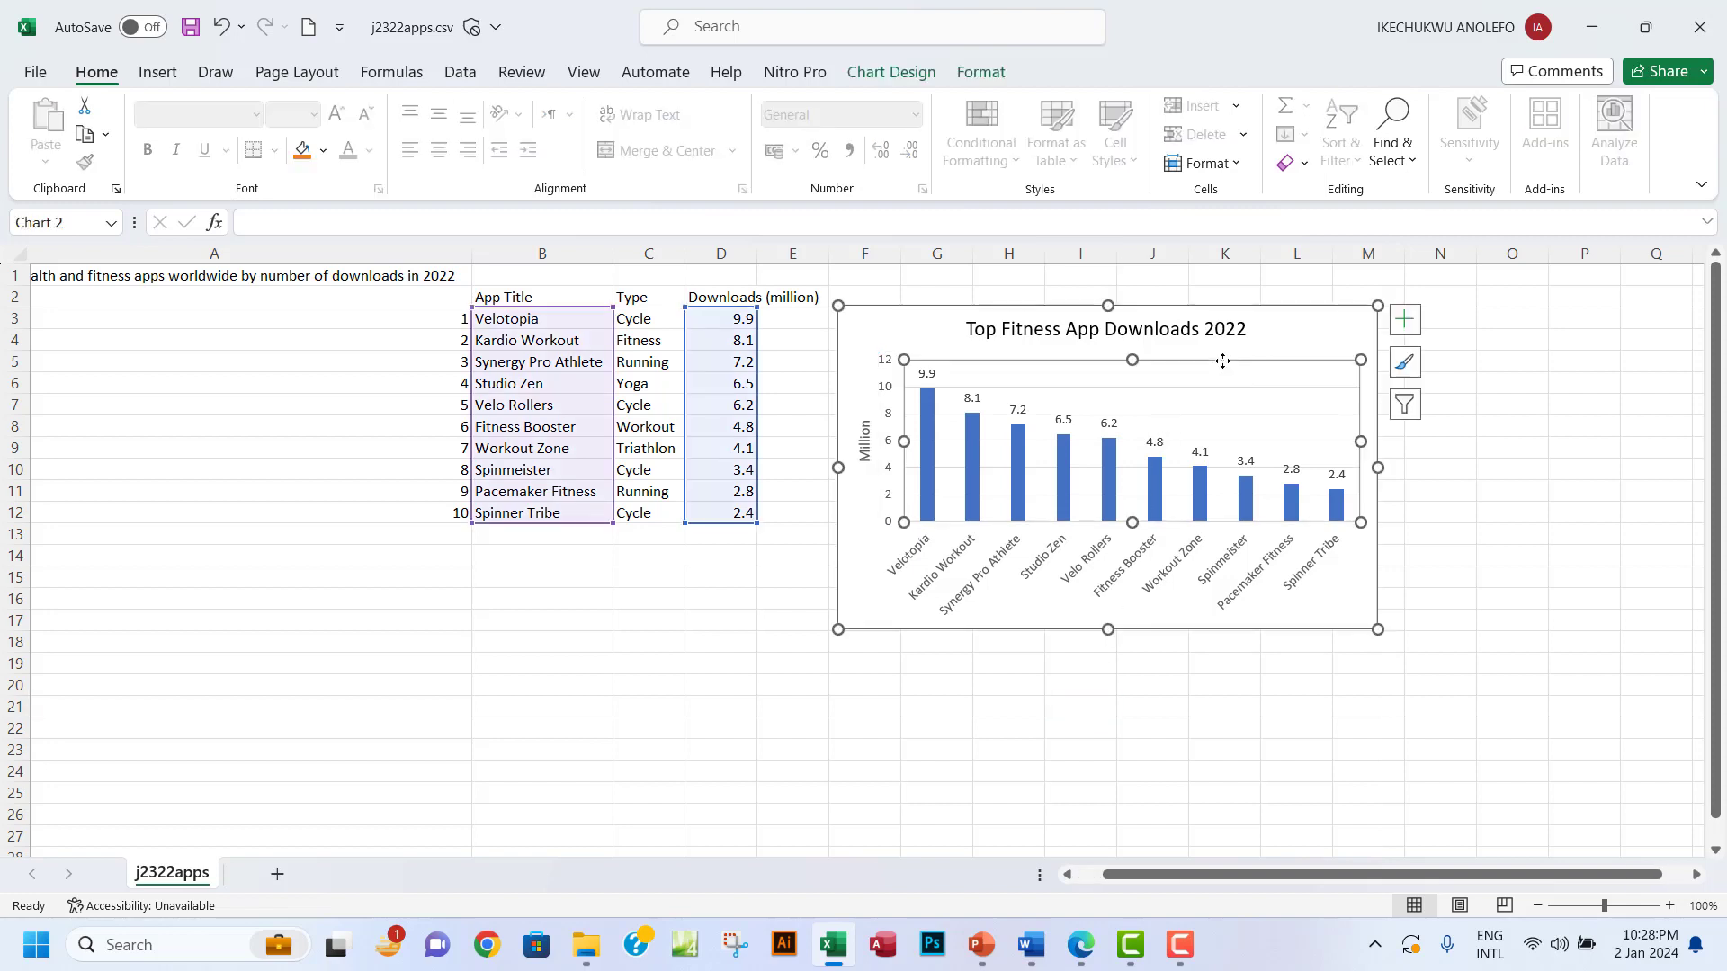
right_click(1306, 325)
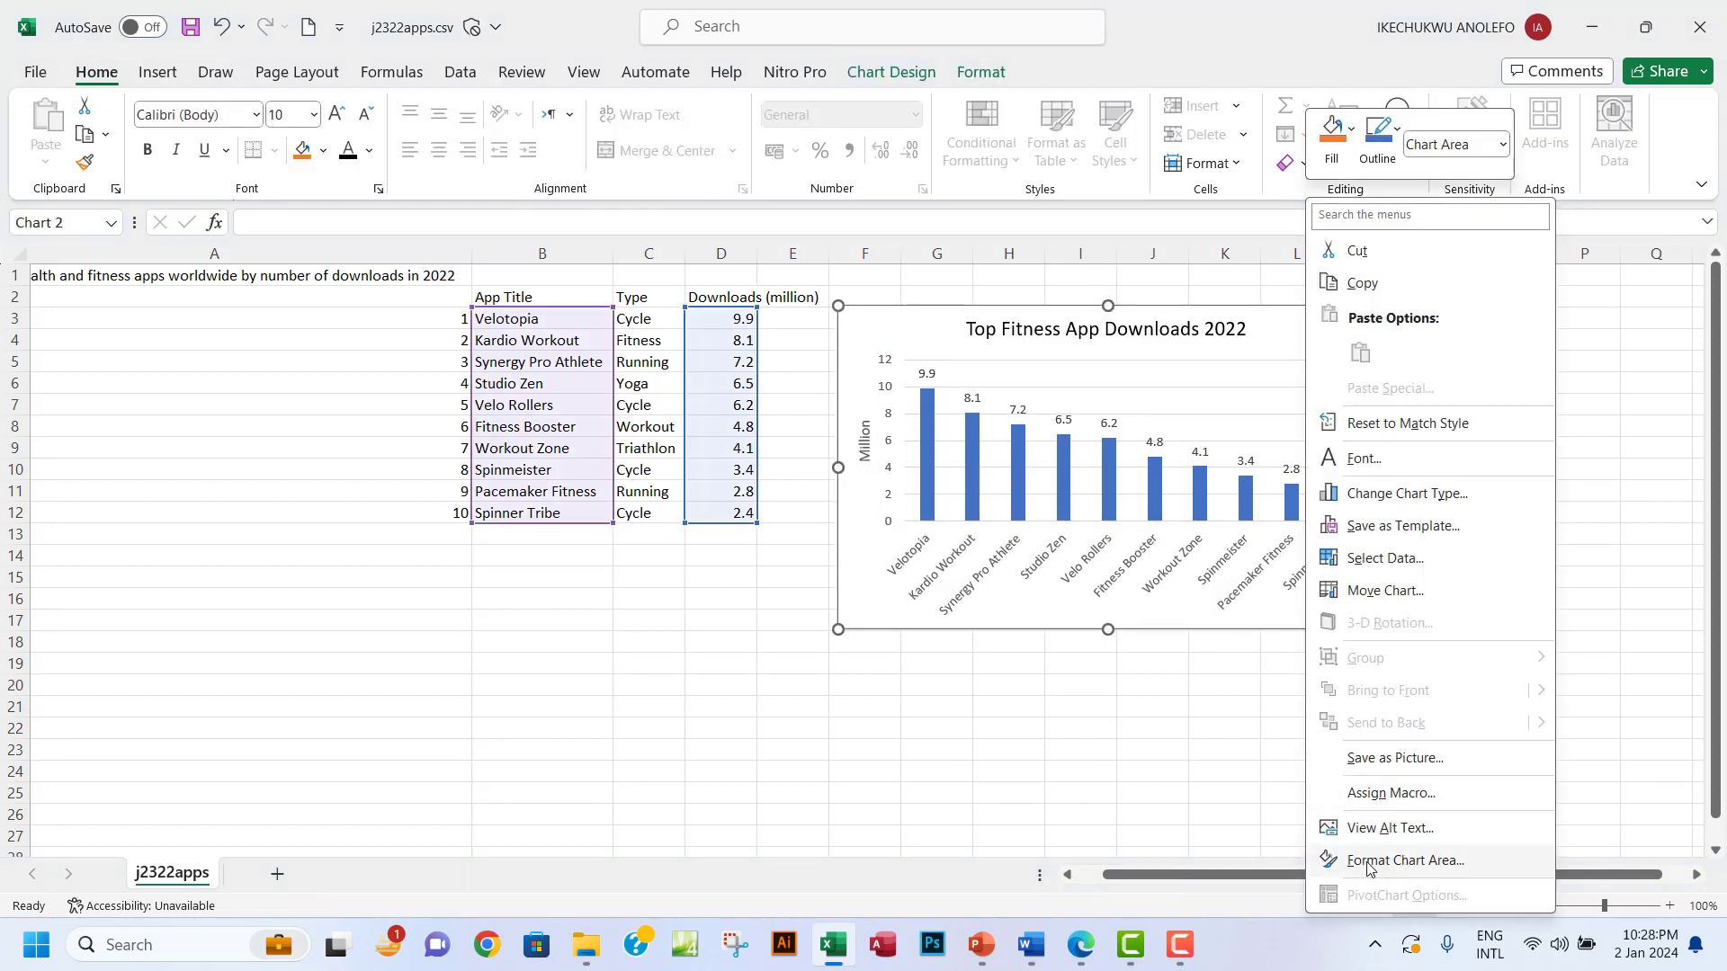
key(Escape)
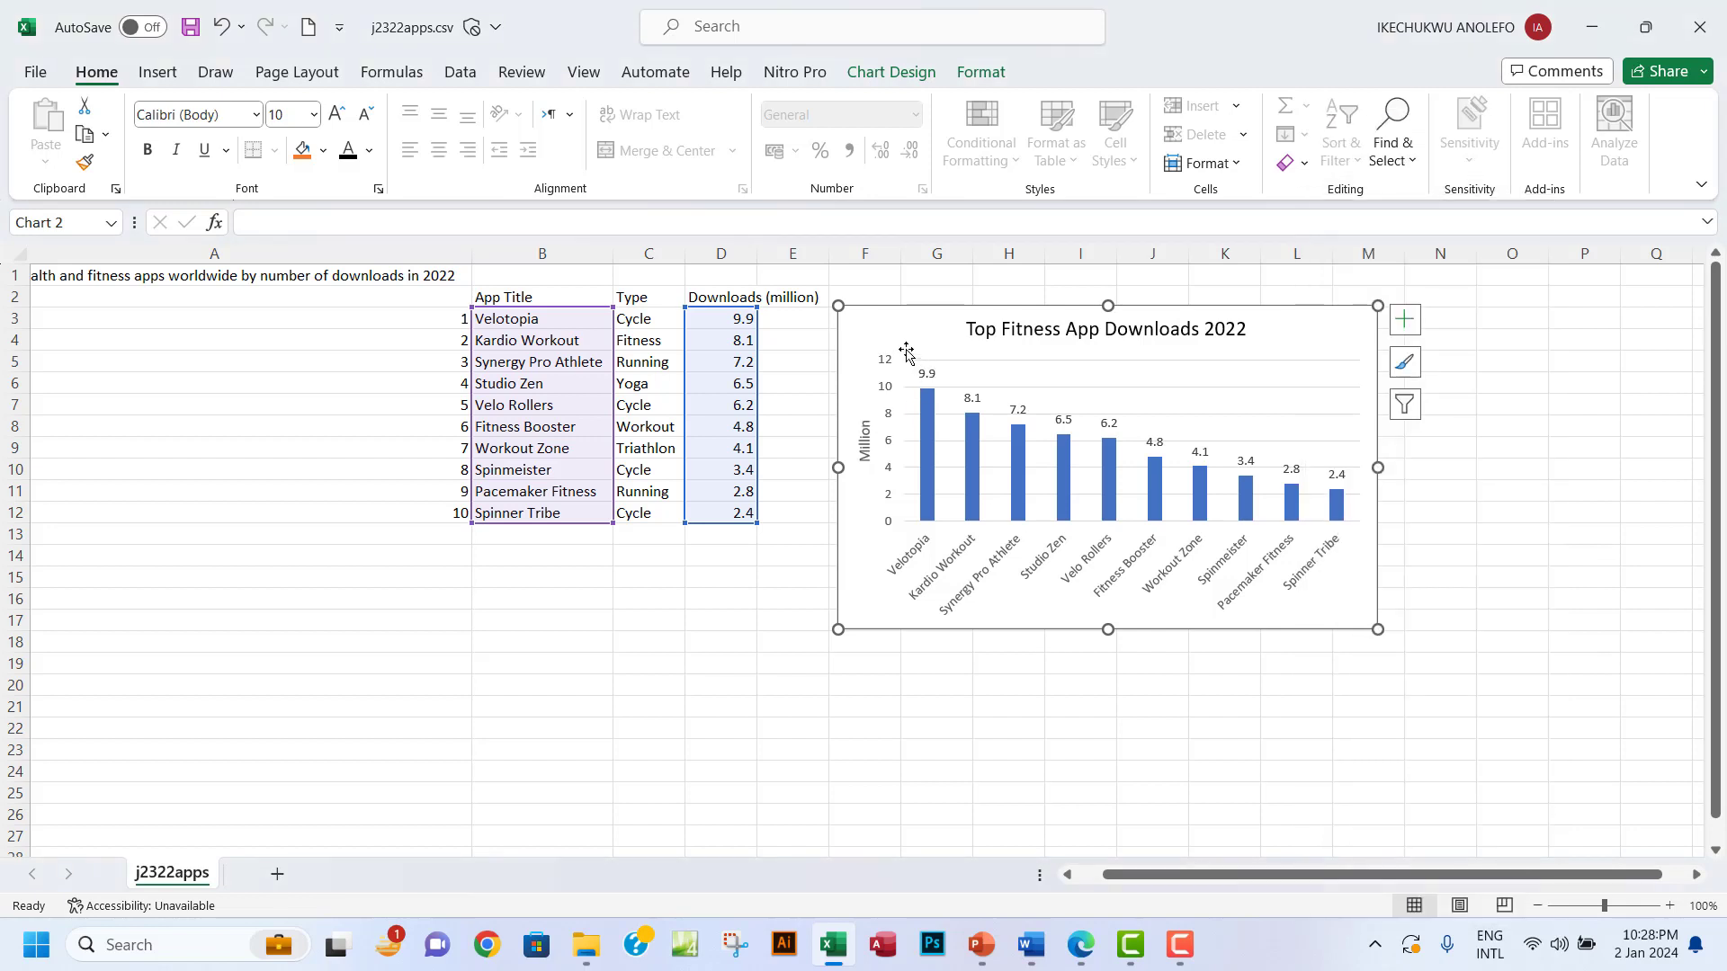
- Open the formatting options of the chart's vertical value axis and set its maximum bound to 15
right_click(895, 421)
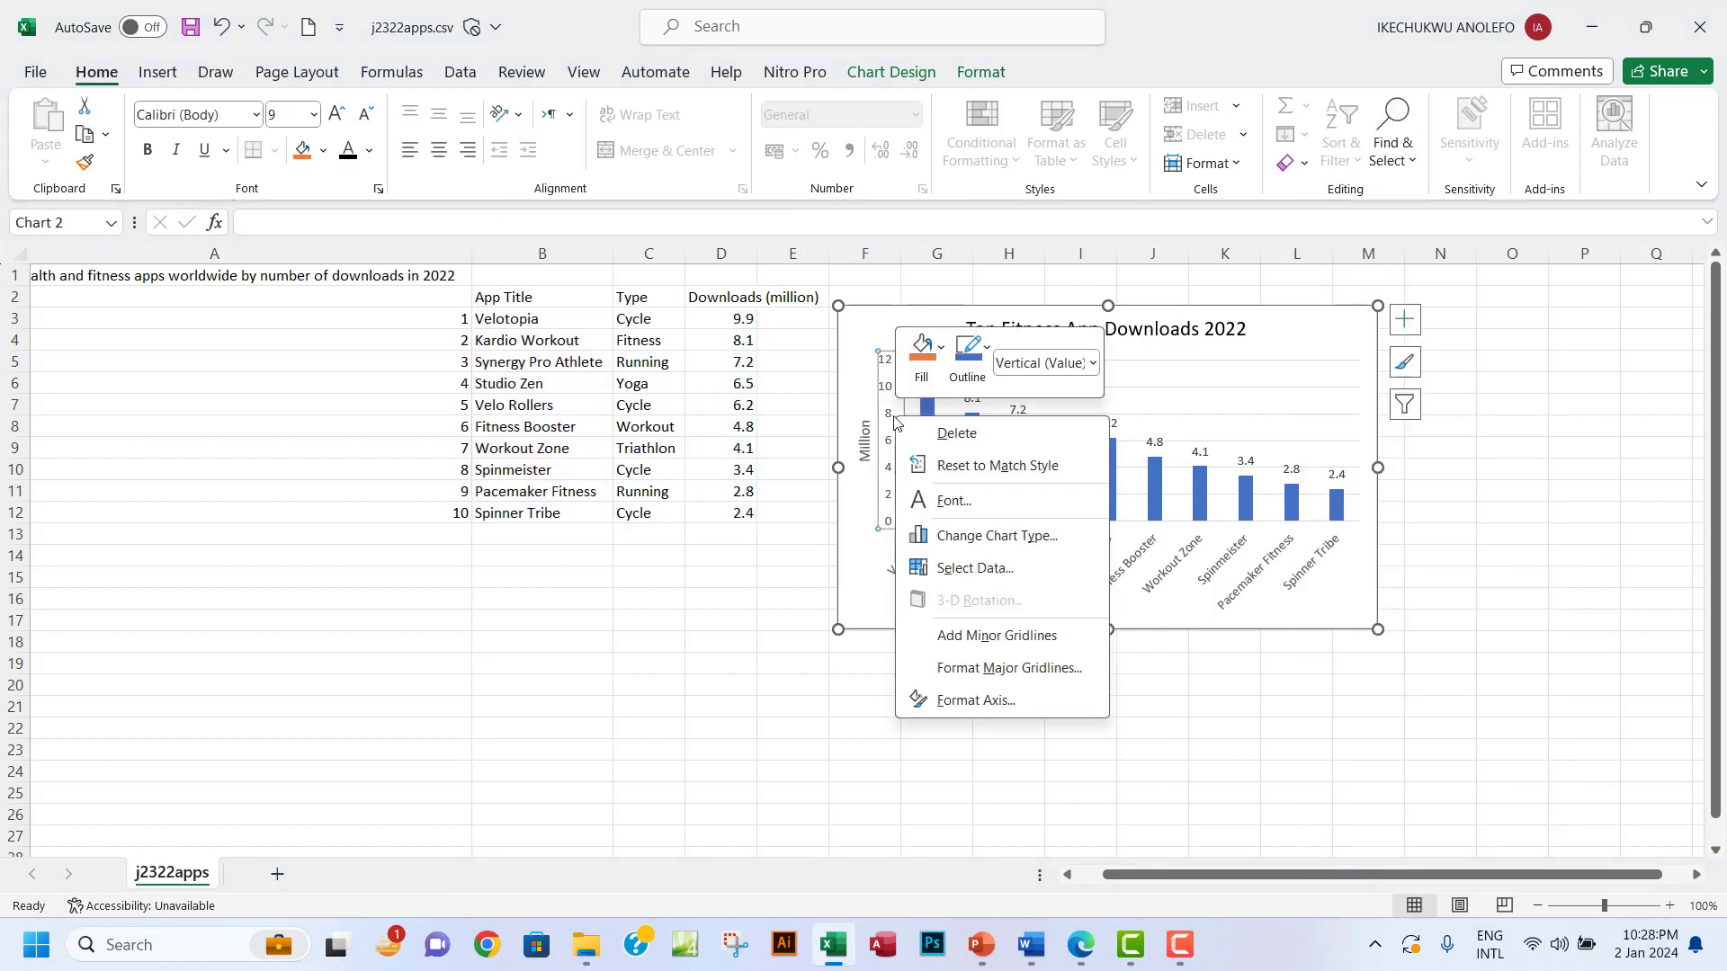
click(976, 699)
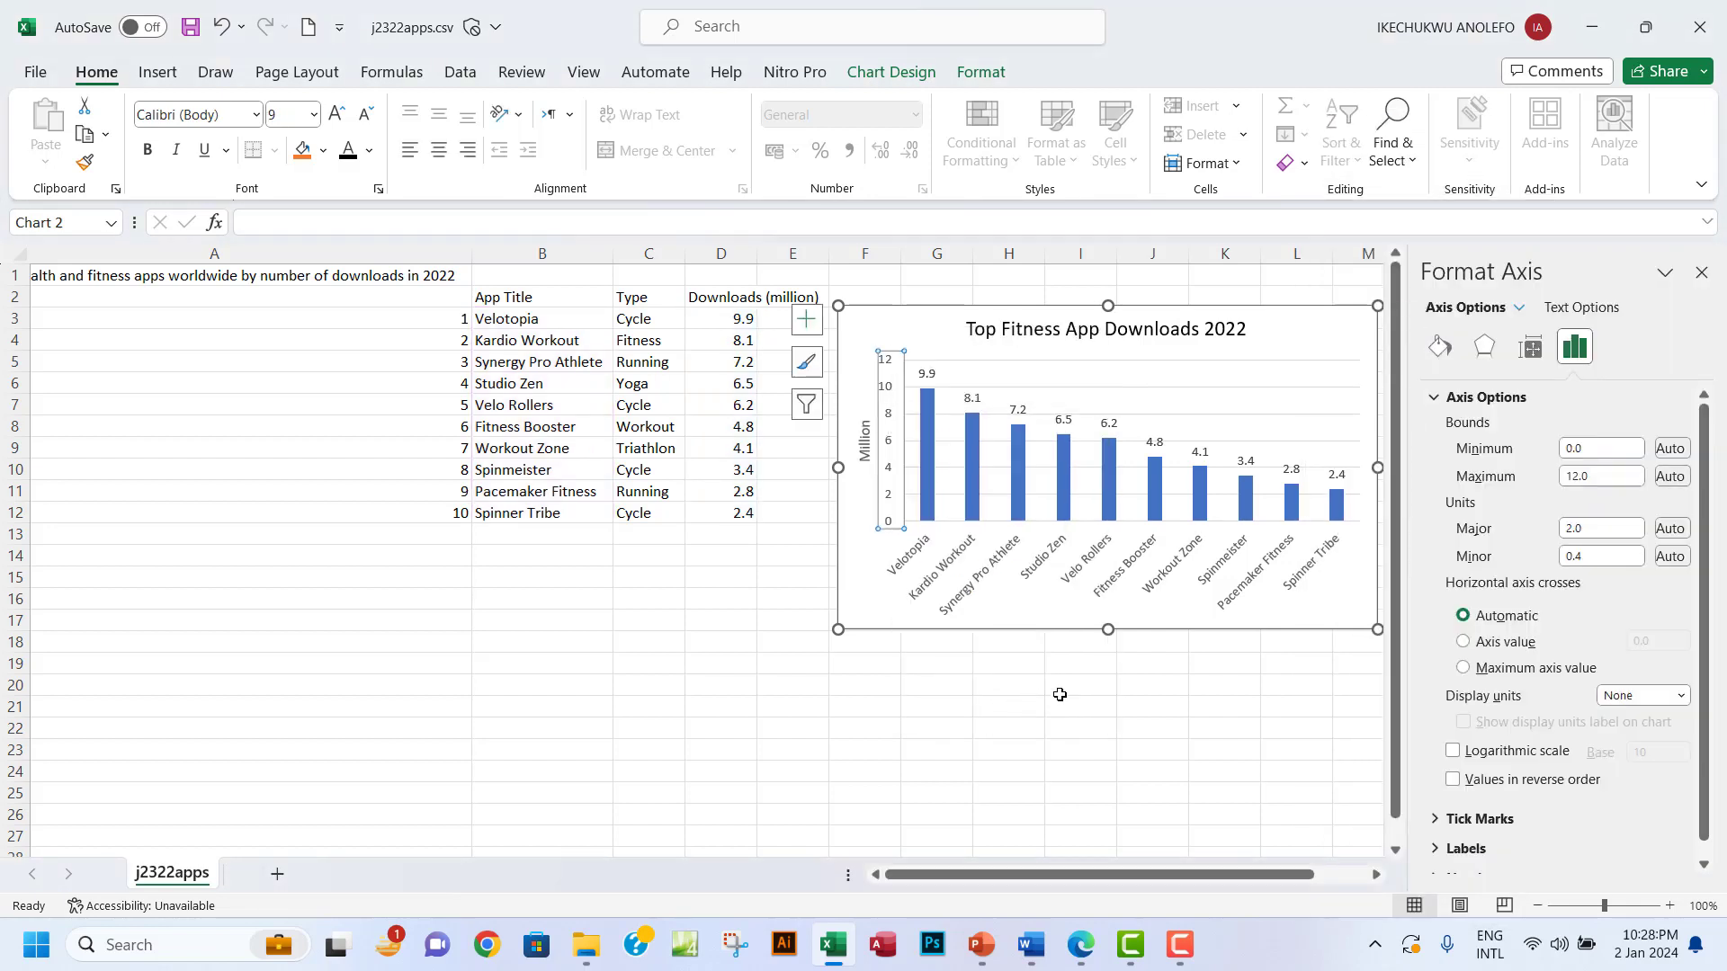
click(1666, 272)
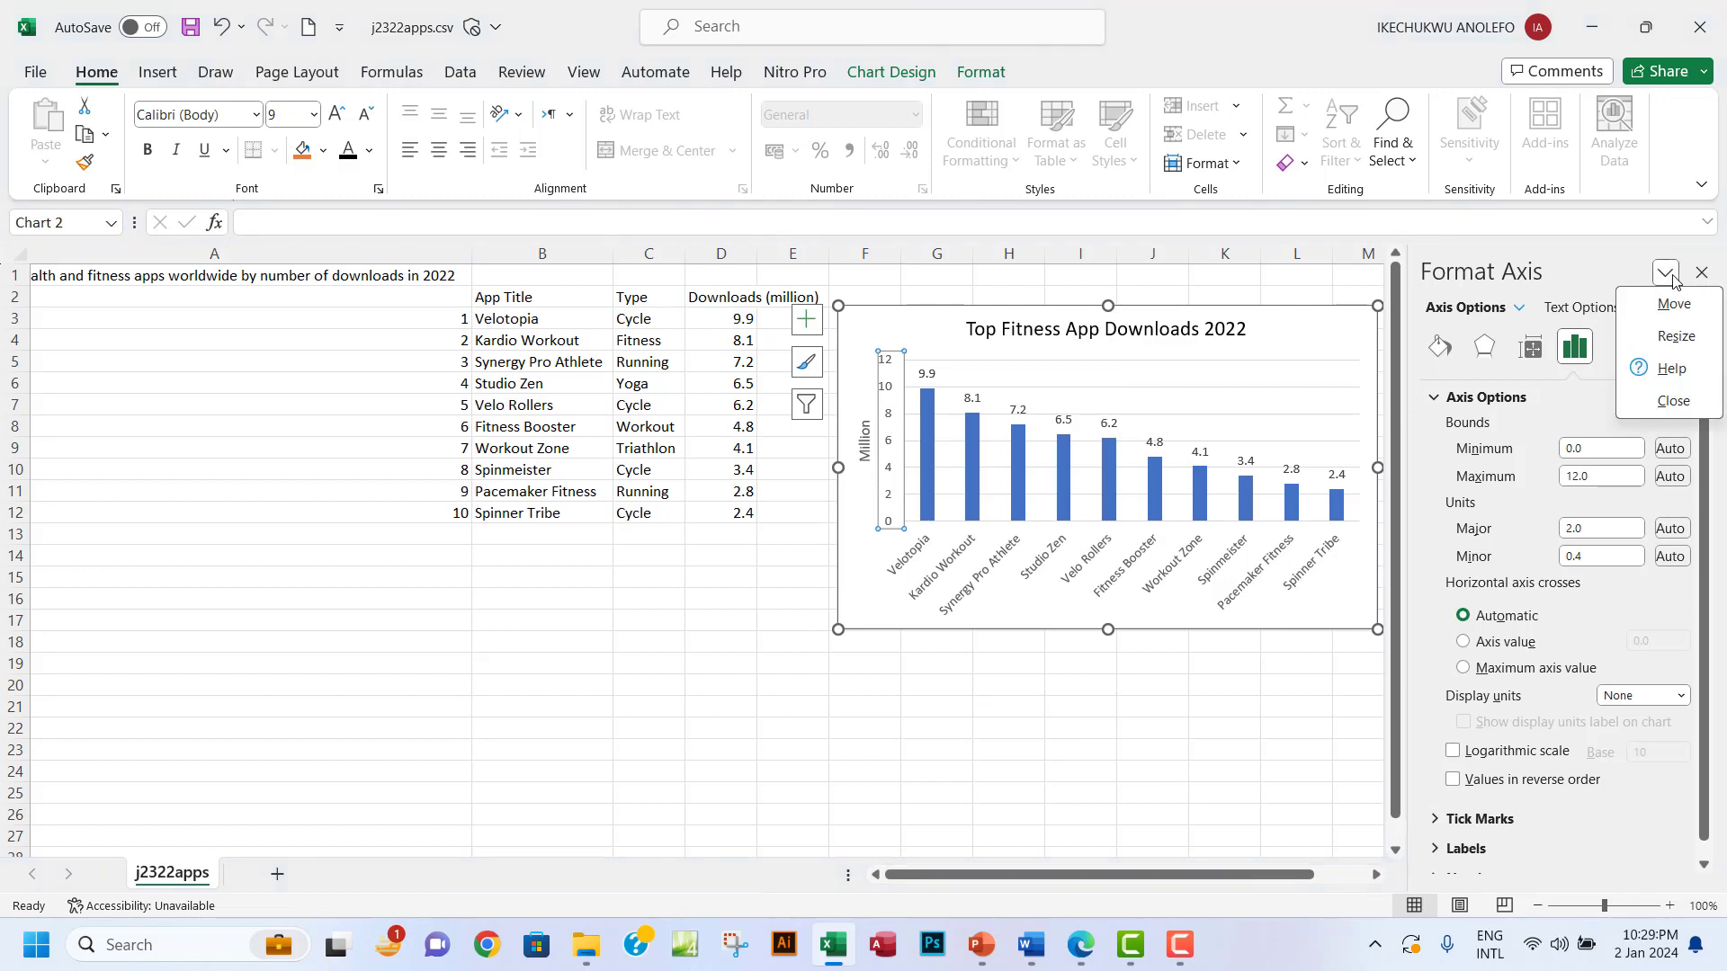
click(1518, 307)
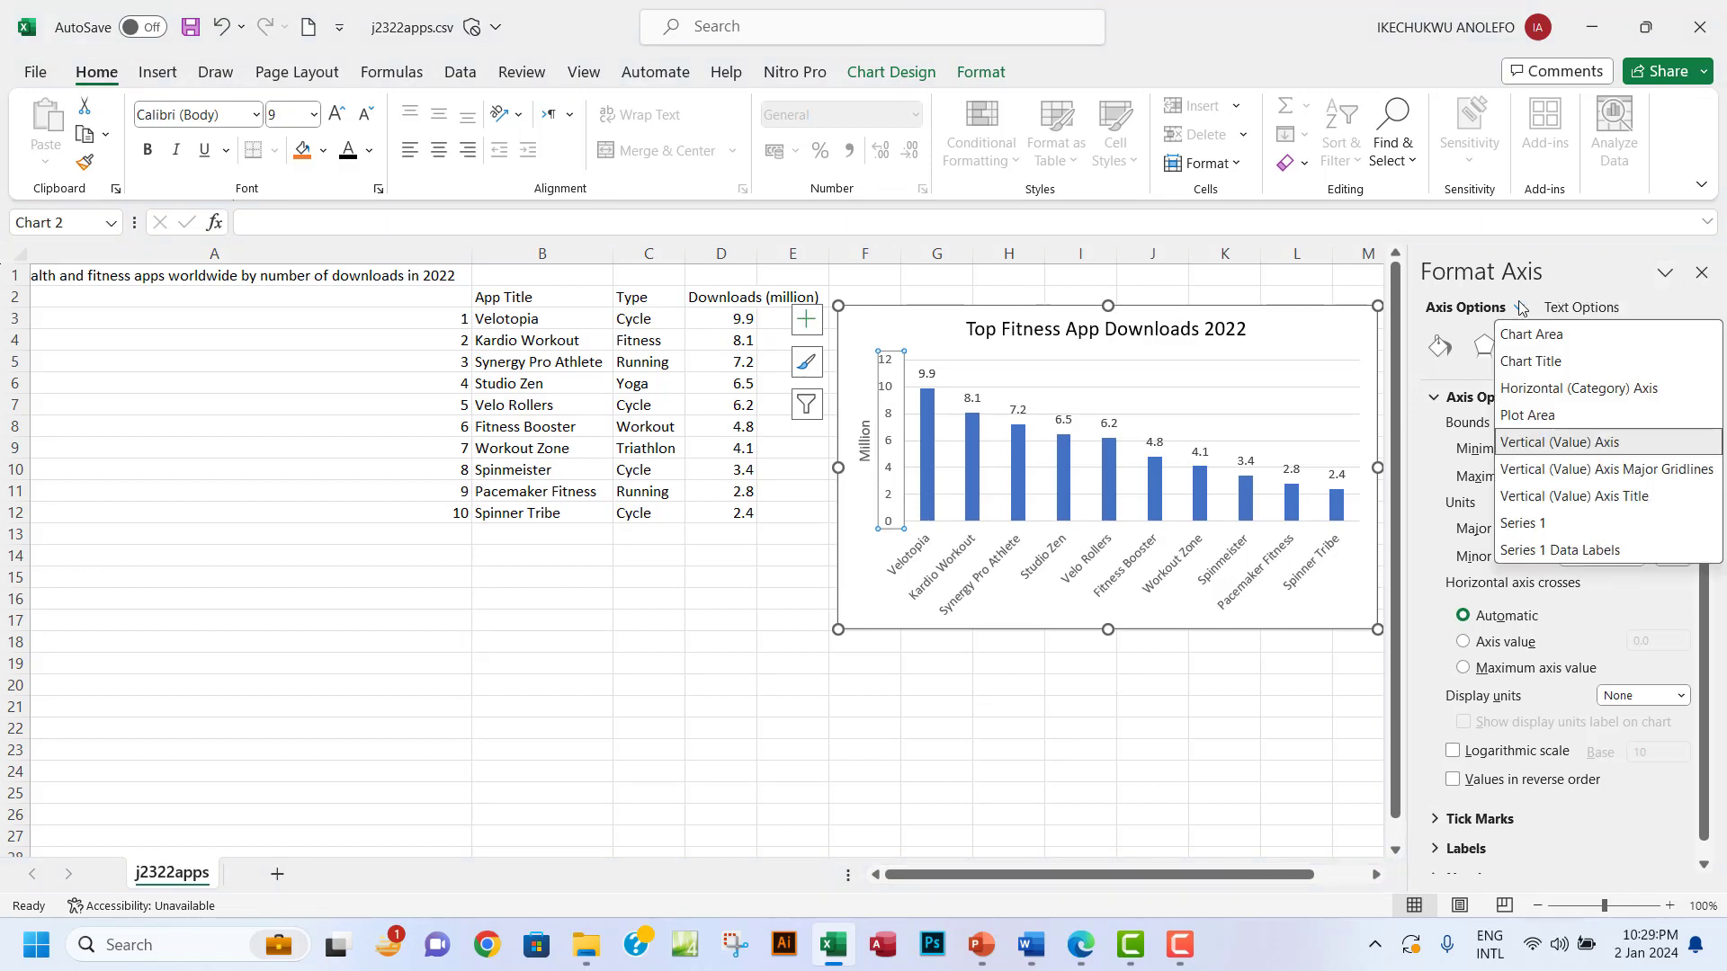
click(1536, 446)
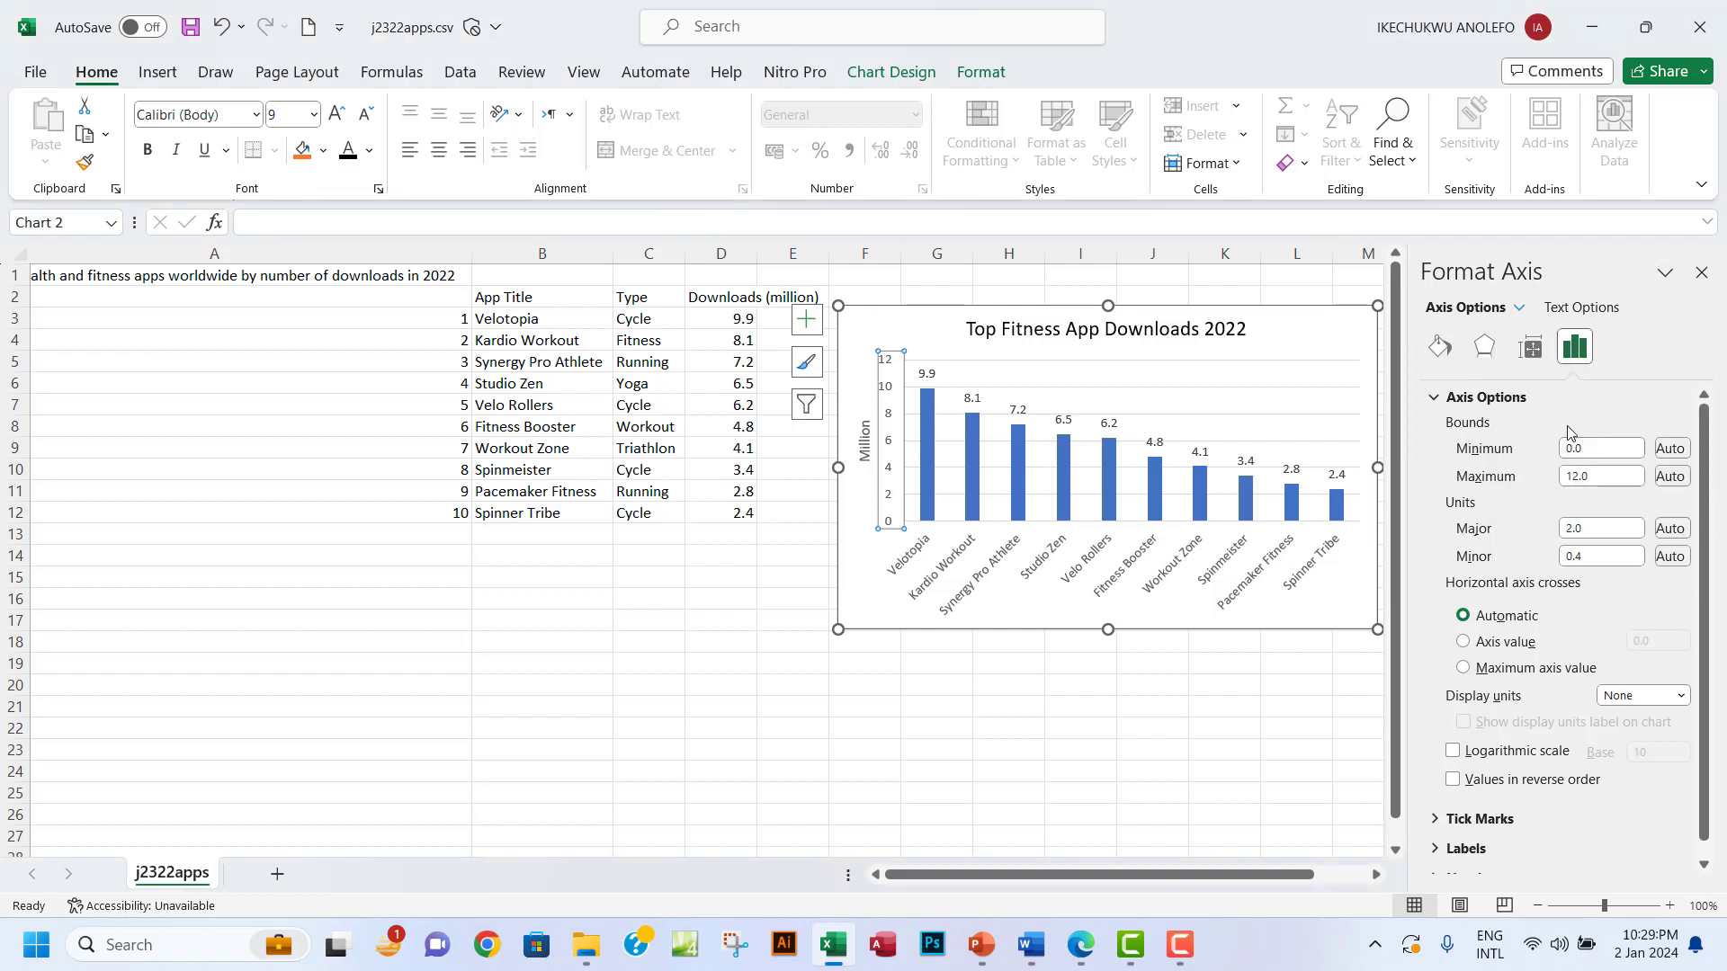
click(1581, 478)
key(BackSpace)
click(1339, 691)
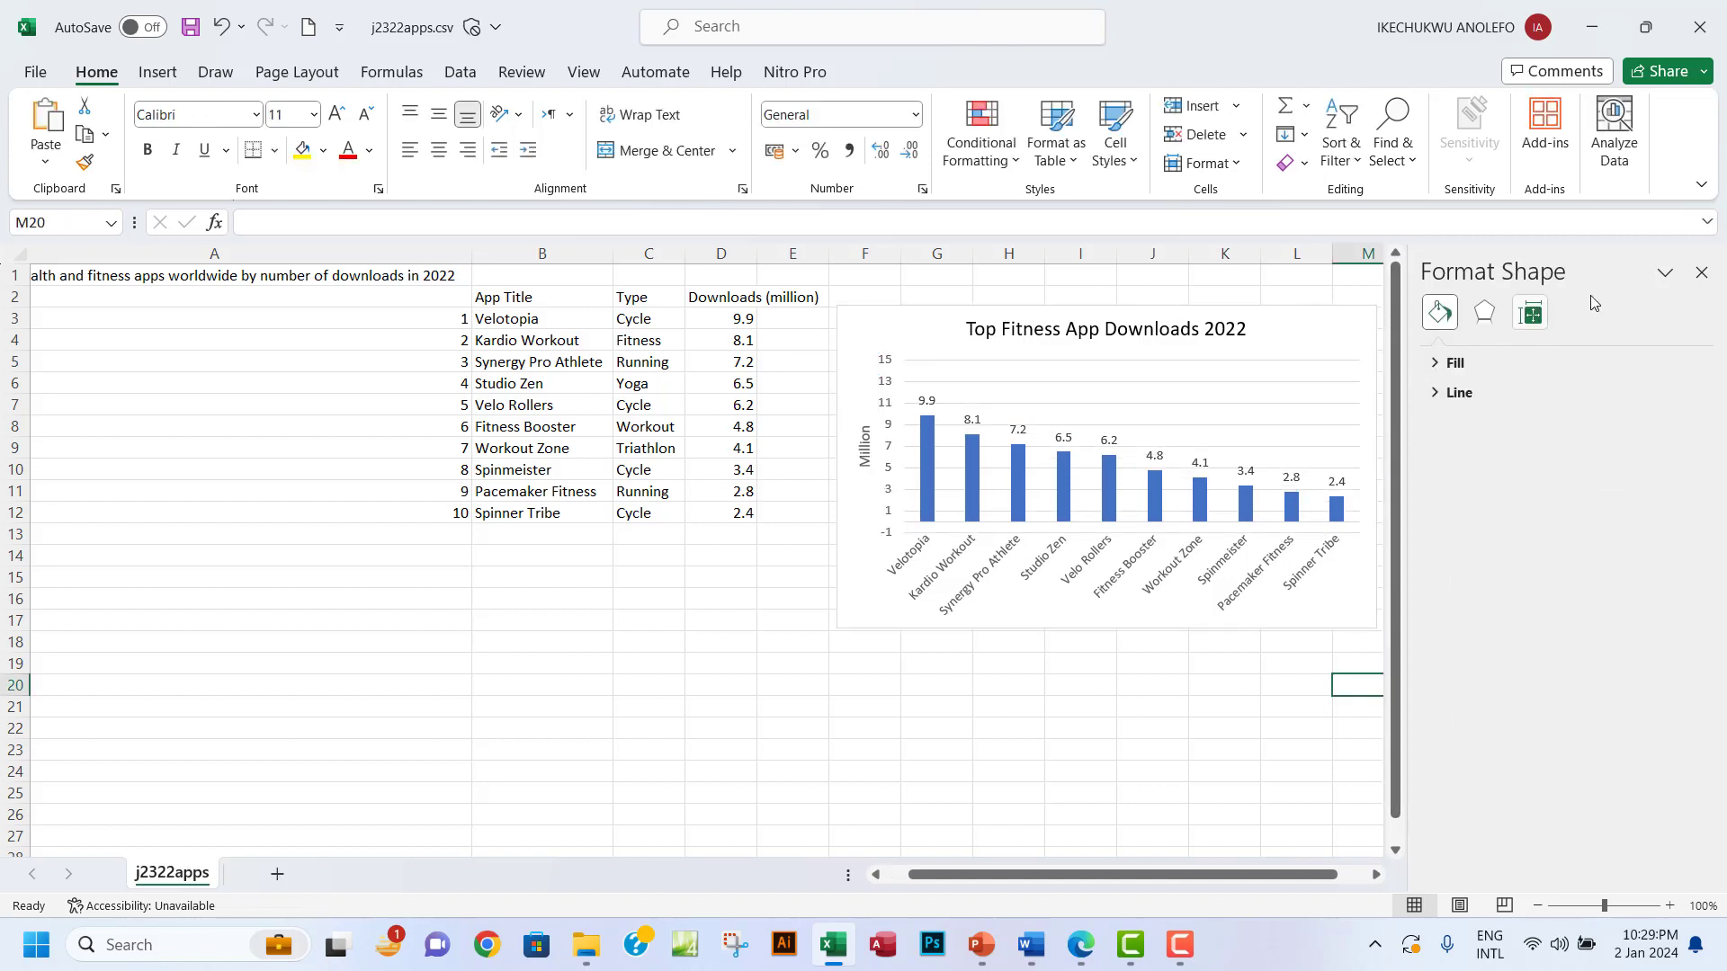
click(1665, 271)
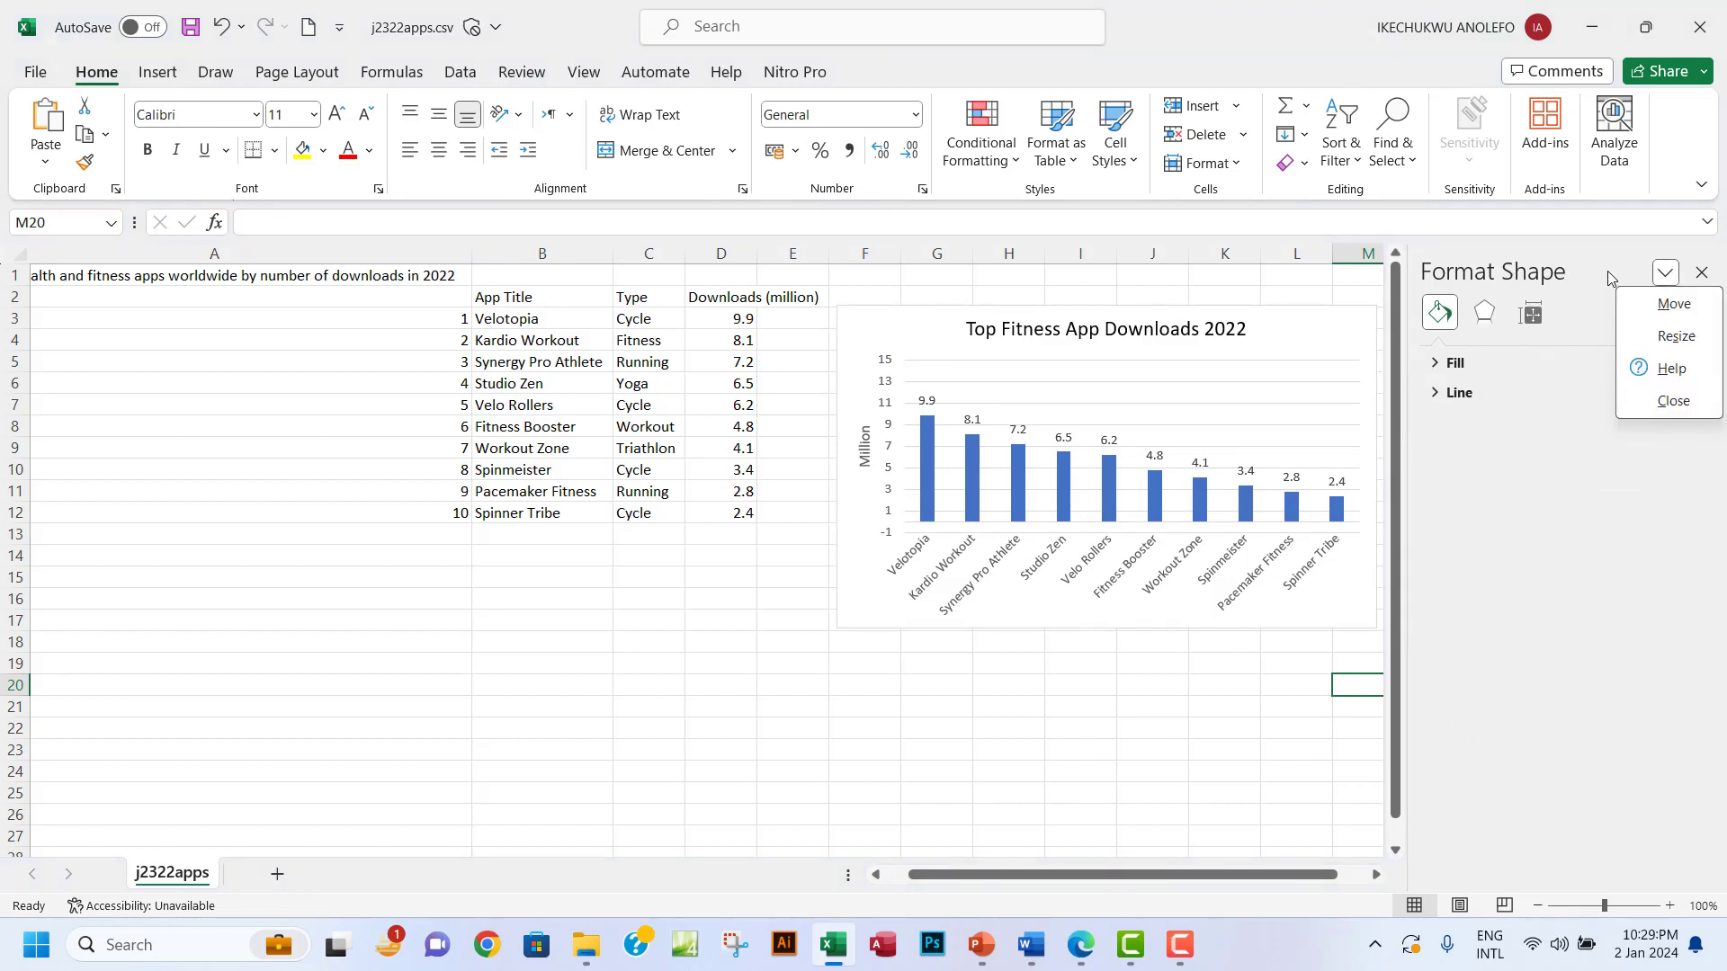
click(1529, 315)
click(1664, 272)
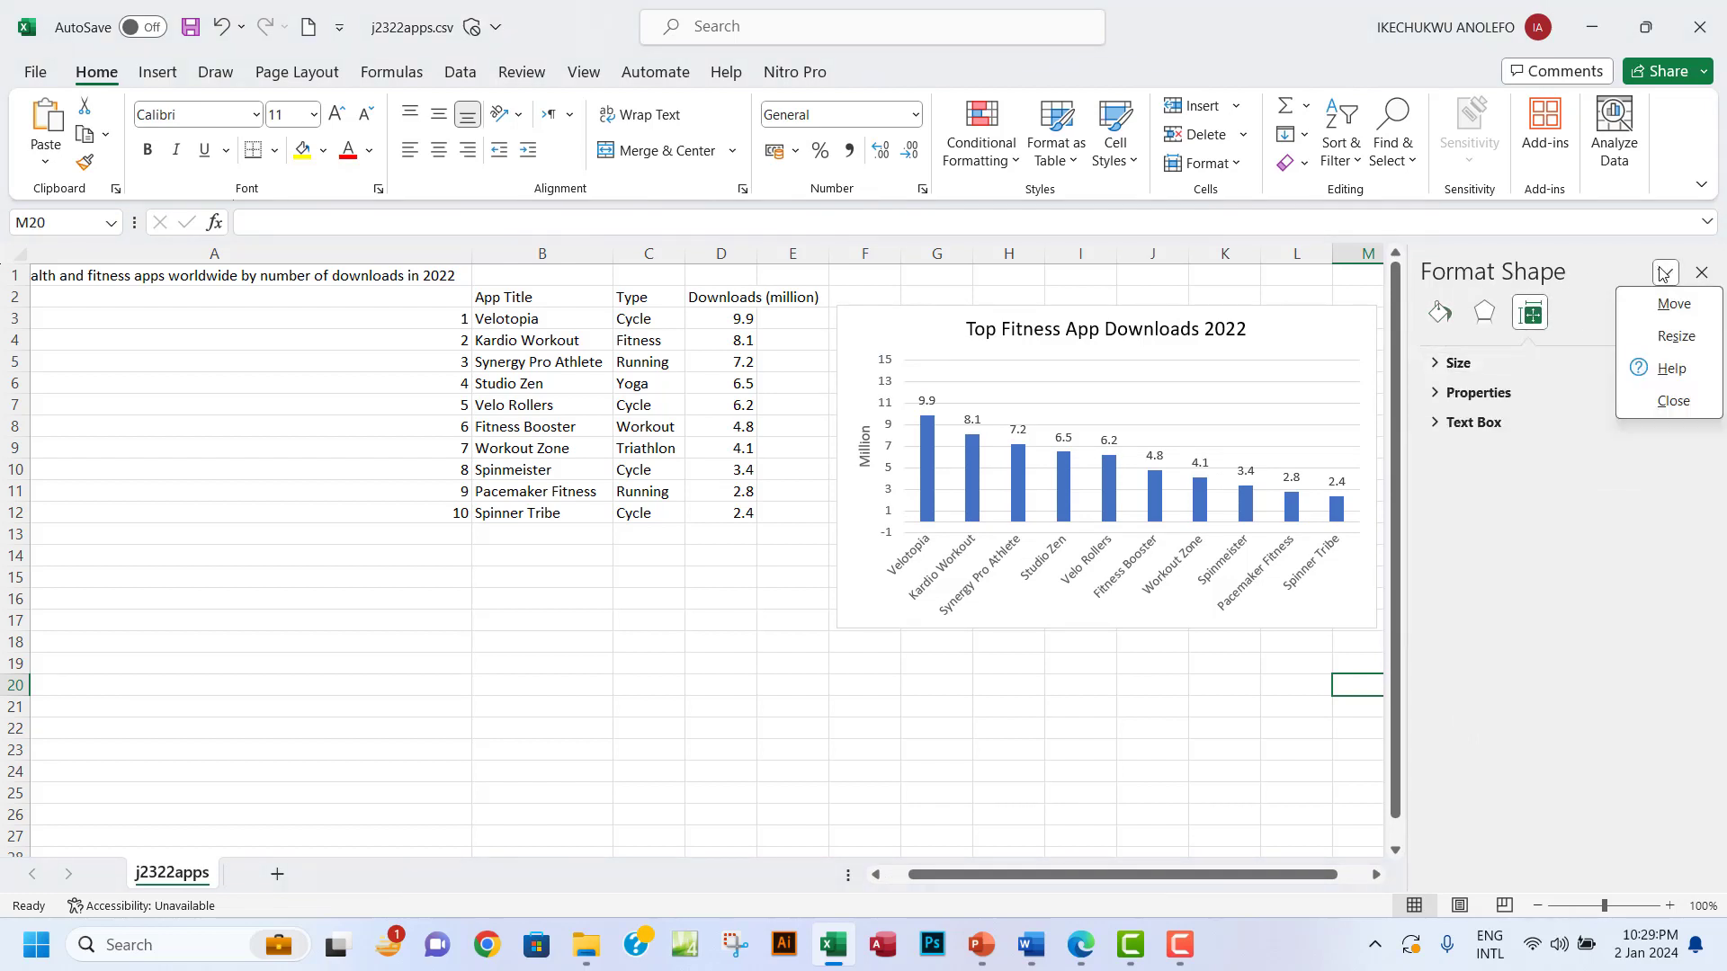
click(1454, 316)
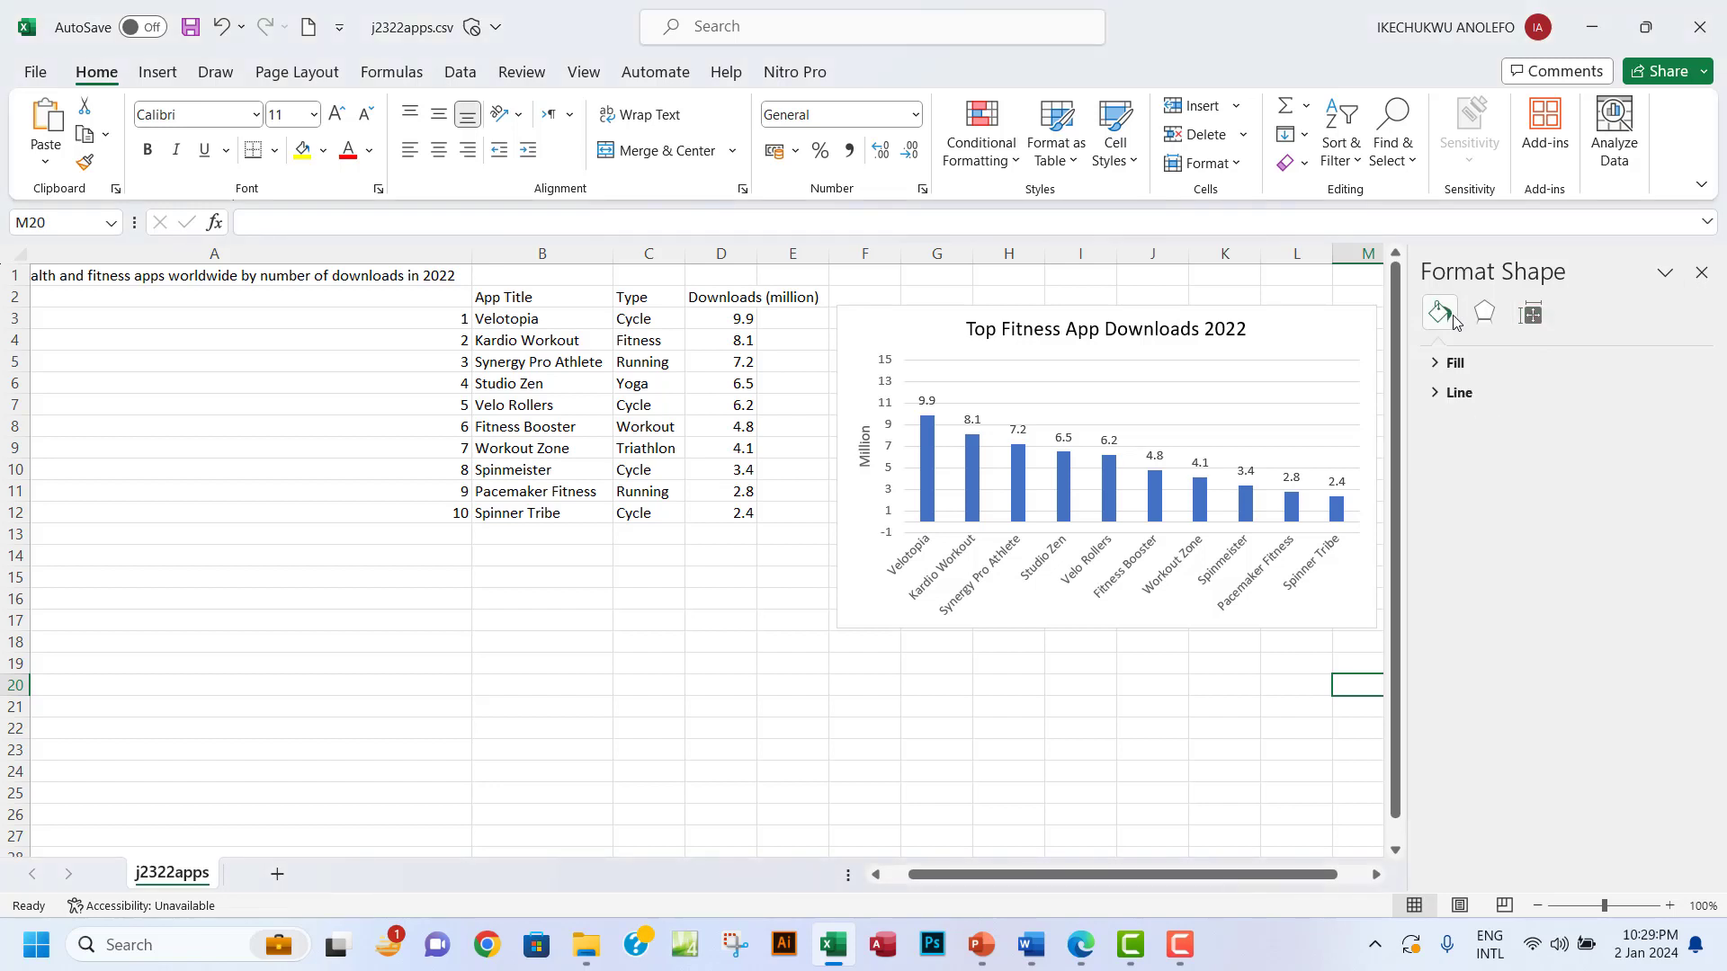
click(1661, 279)
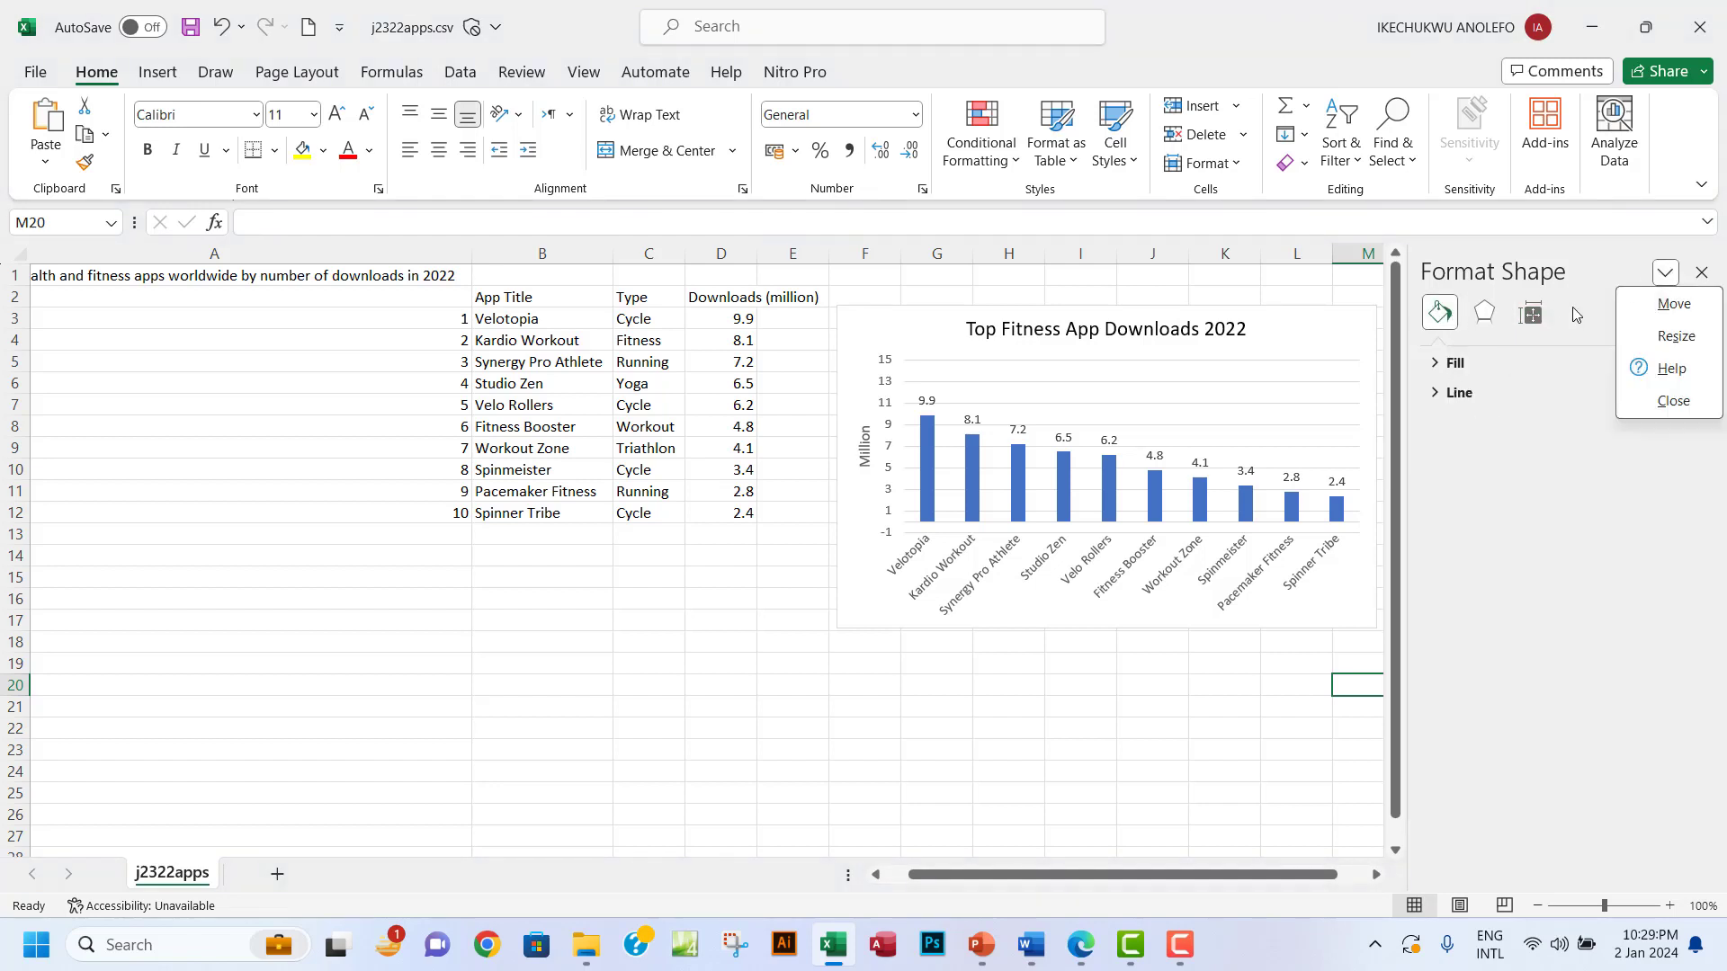
key(Escape)
- Set the major unit of the chart's vertical value axis to 3 and close the axis formatting options
click(891, 442)
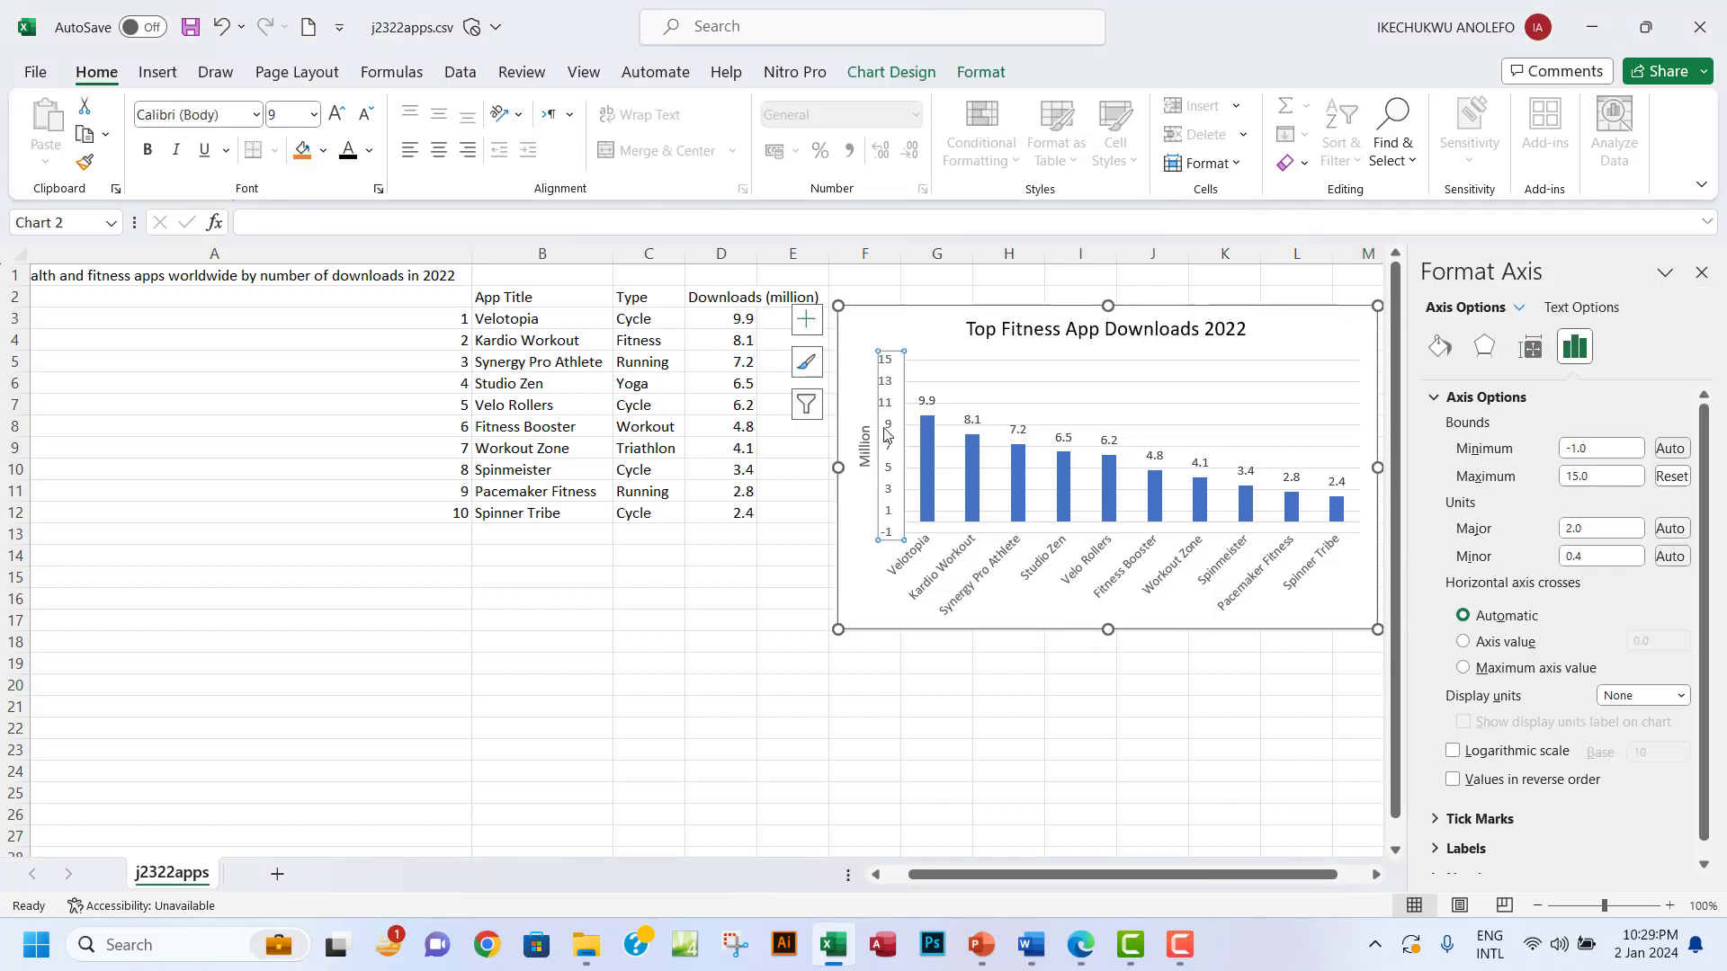
right_click(889, 426)
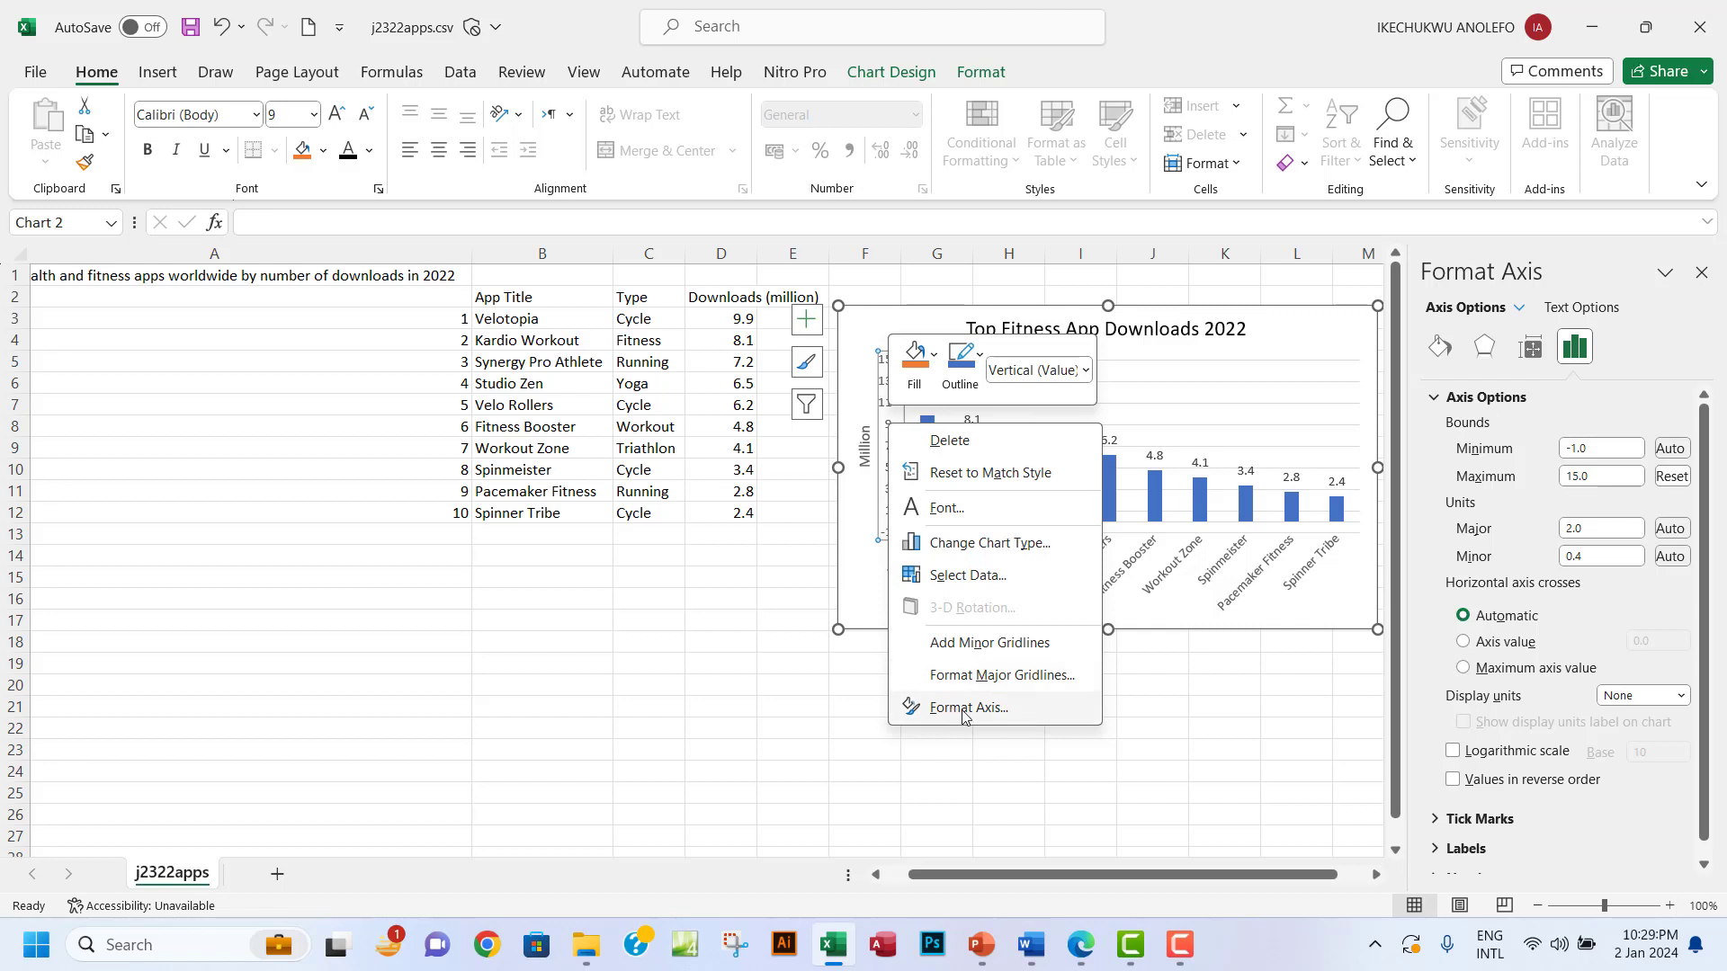
click(1639, 346)
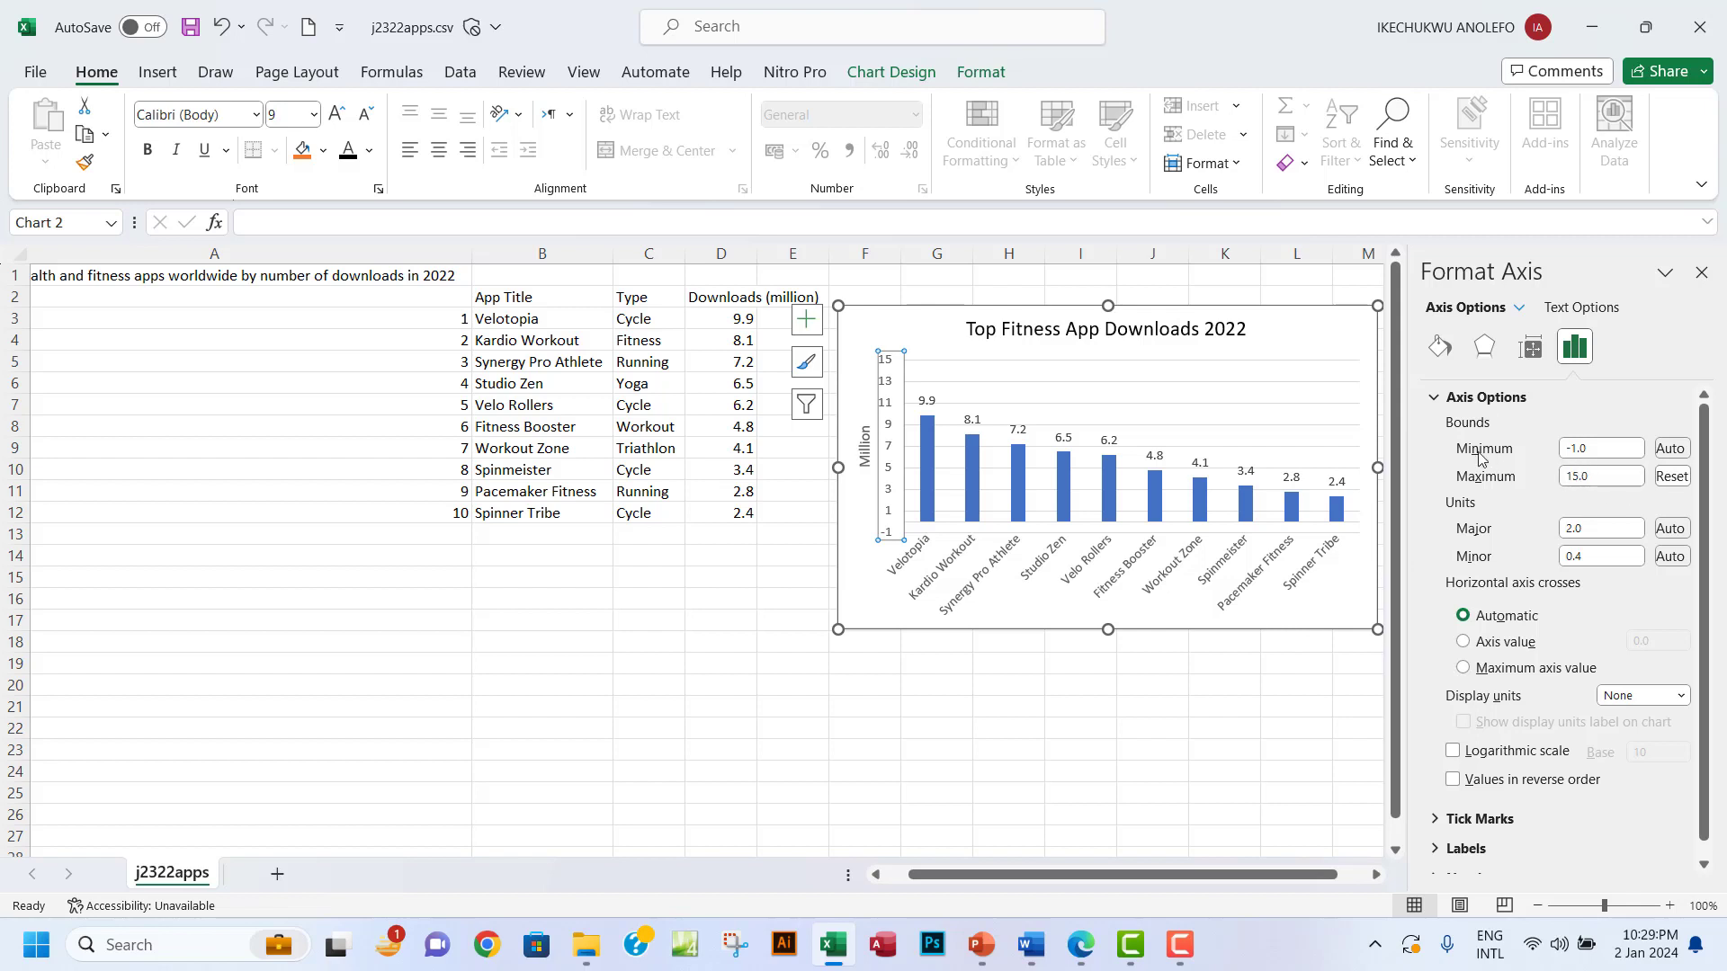
click(1569, 529)
drag(1572, 529, 1557, 534)
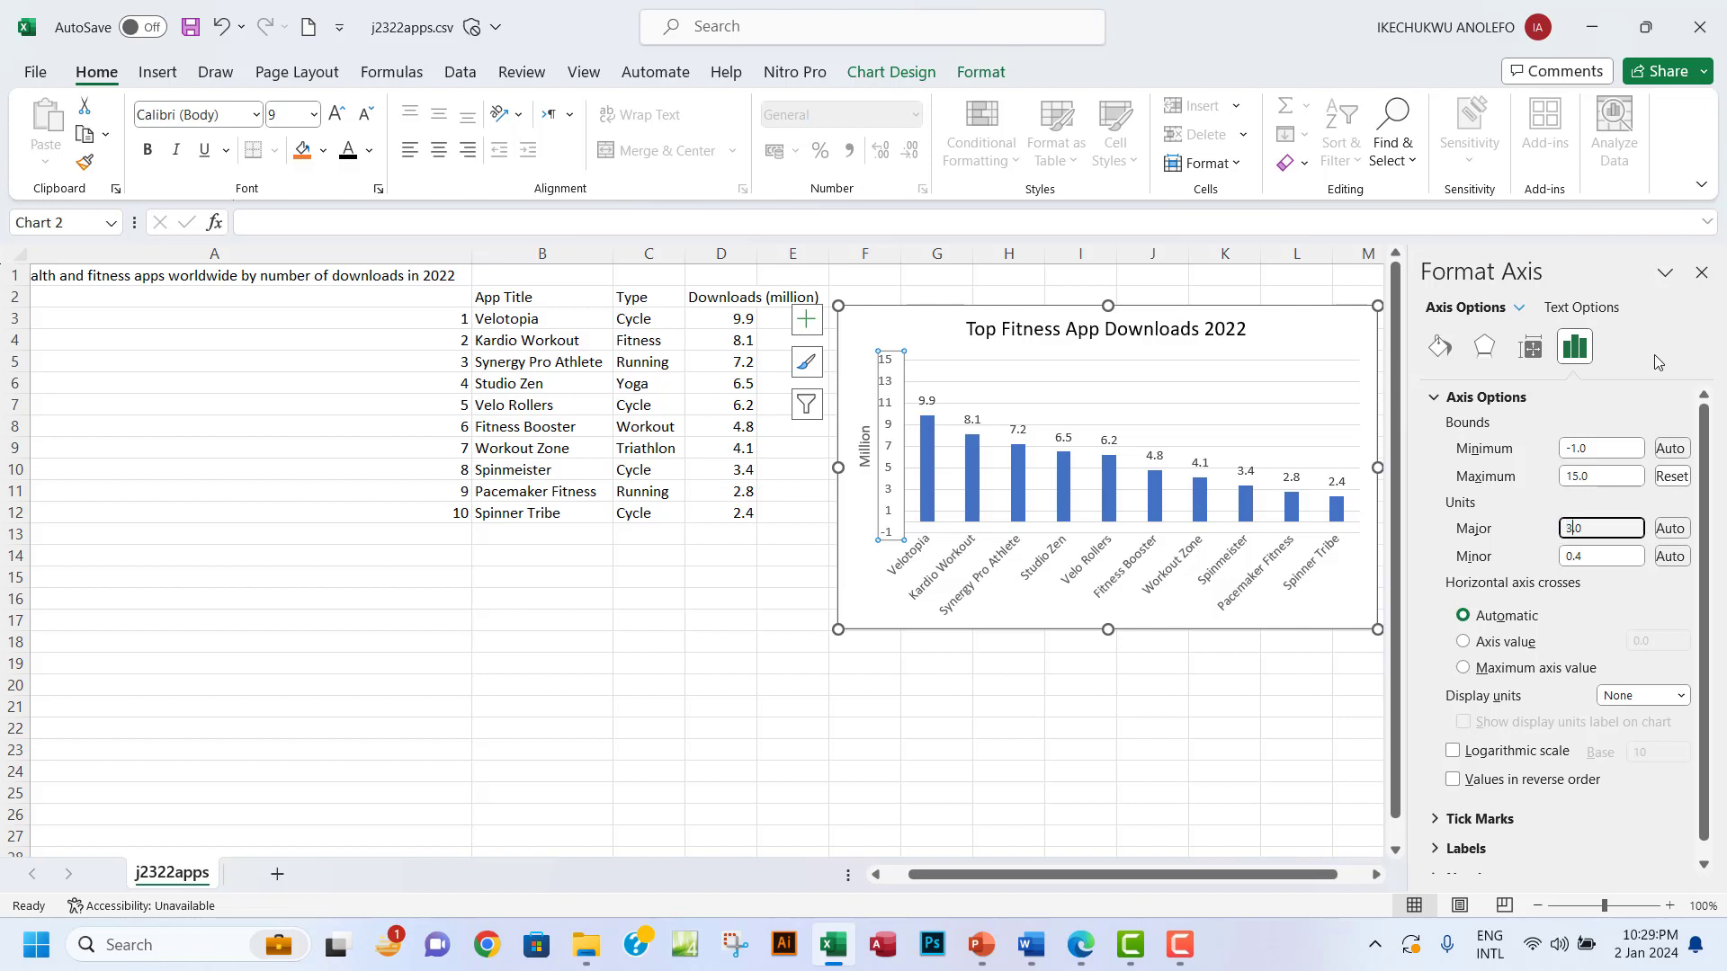
key(Return)
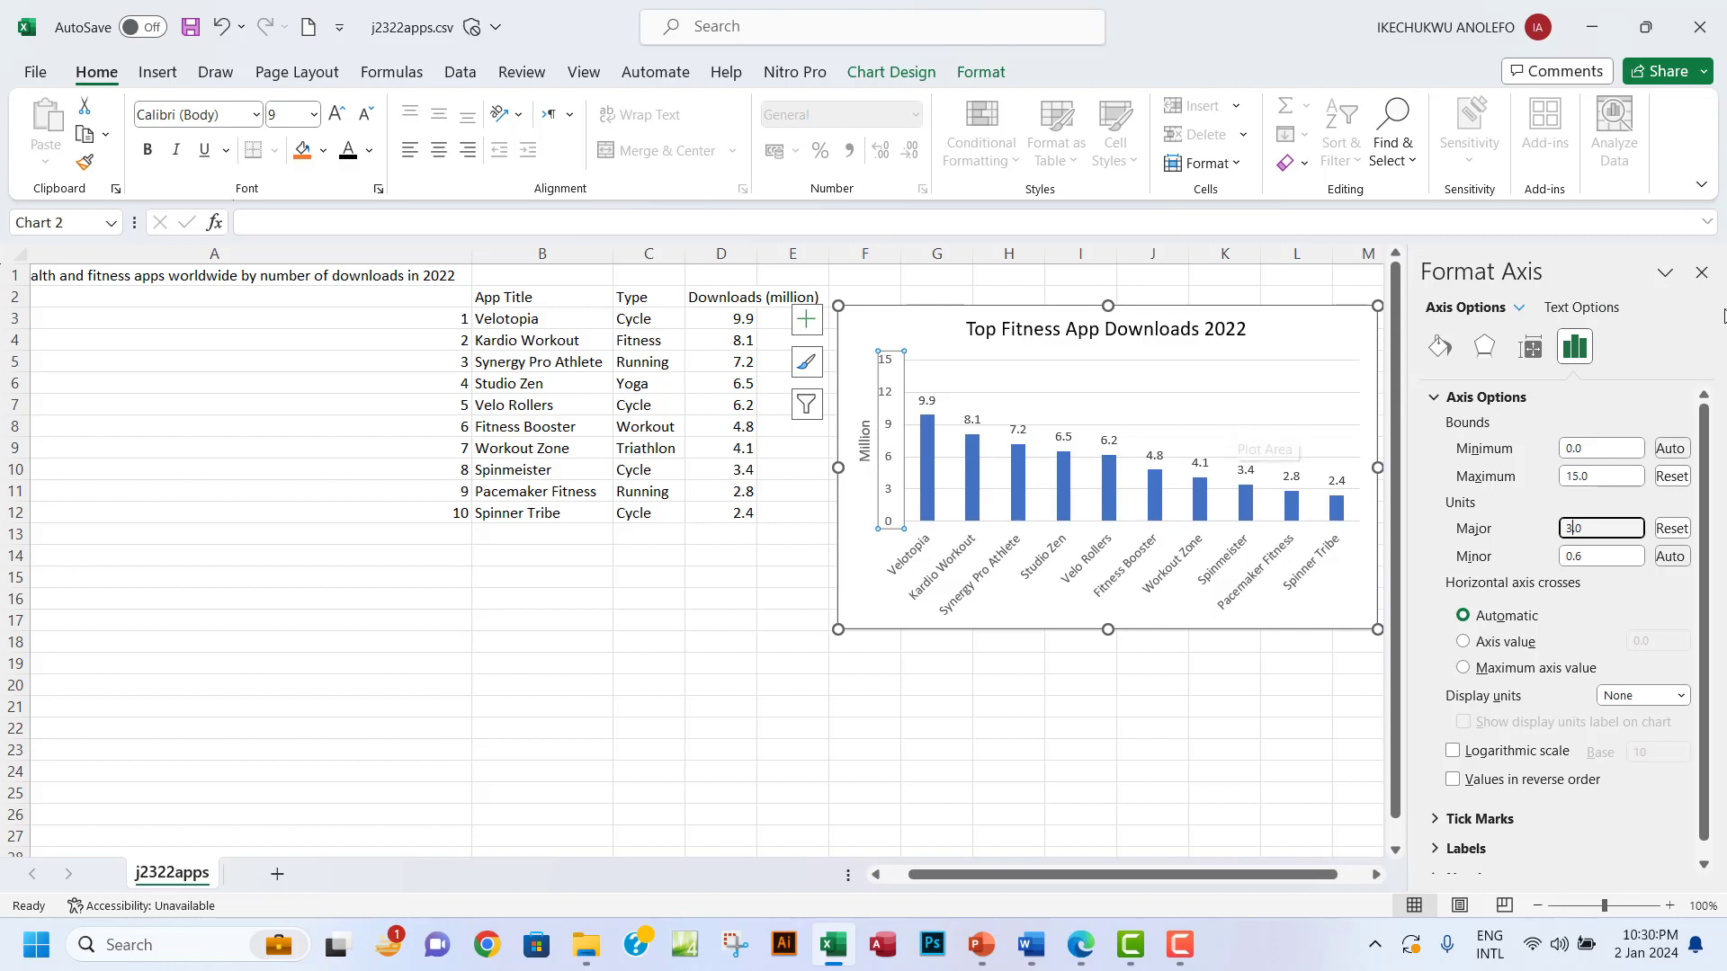
click(1701, 274)
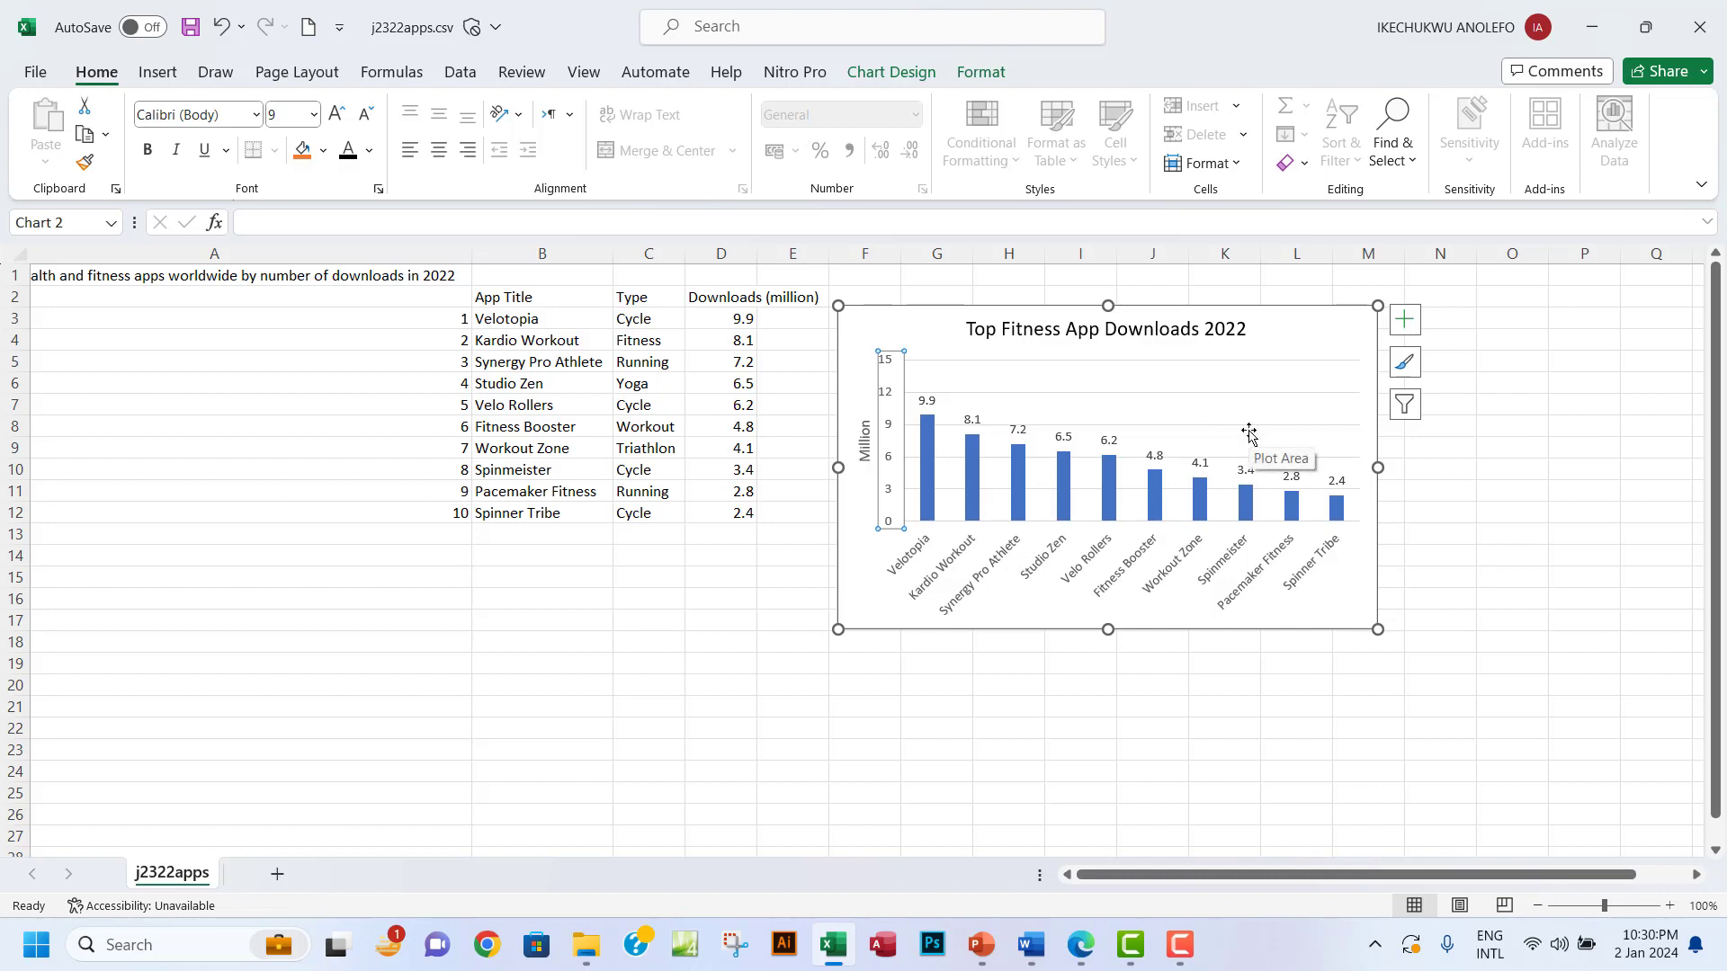
- Switch to Edge and highlight the text of question 27 in green in the question paper
click(1080, 944)
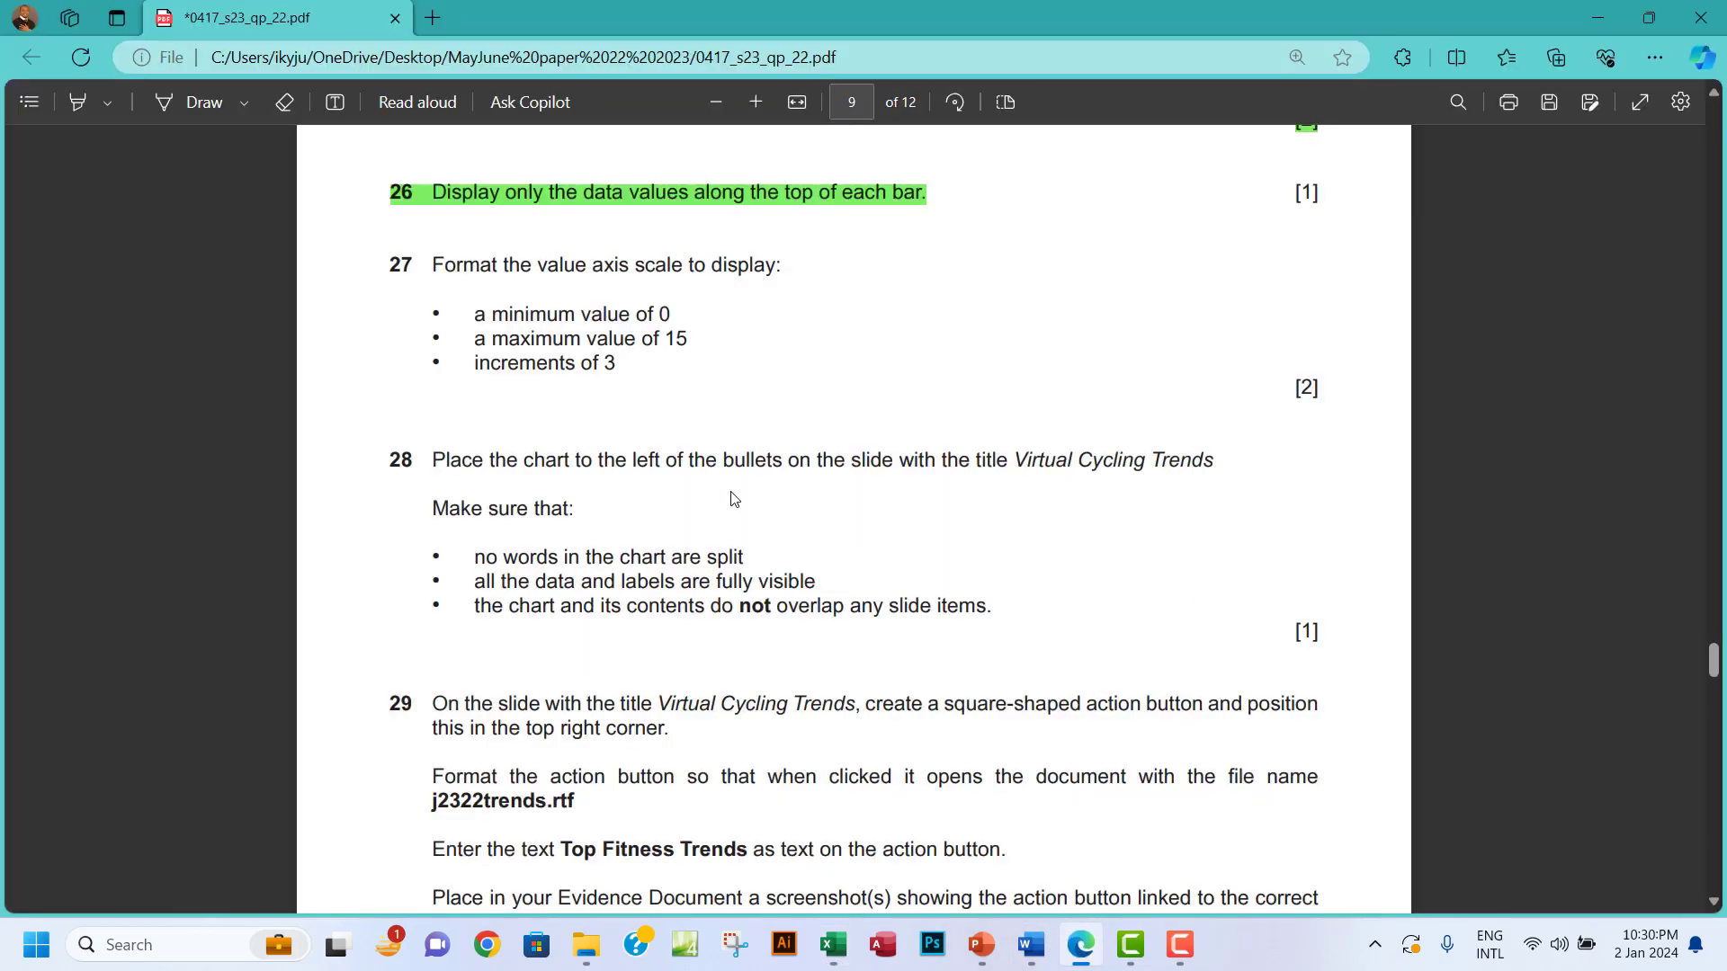
drag(434, 262, 617, 364)
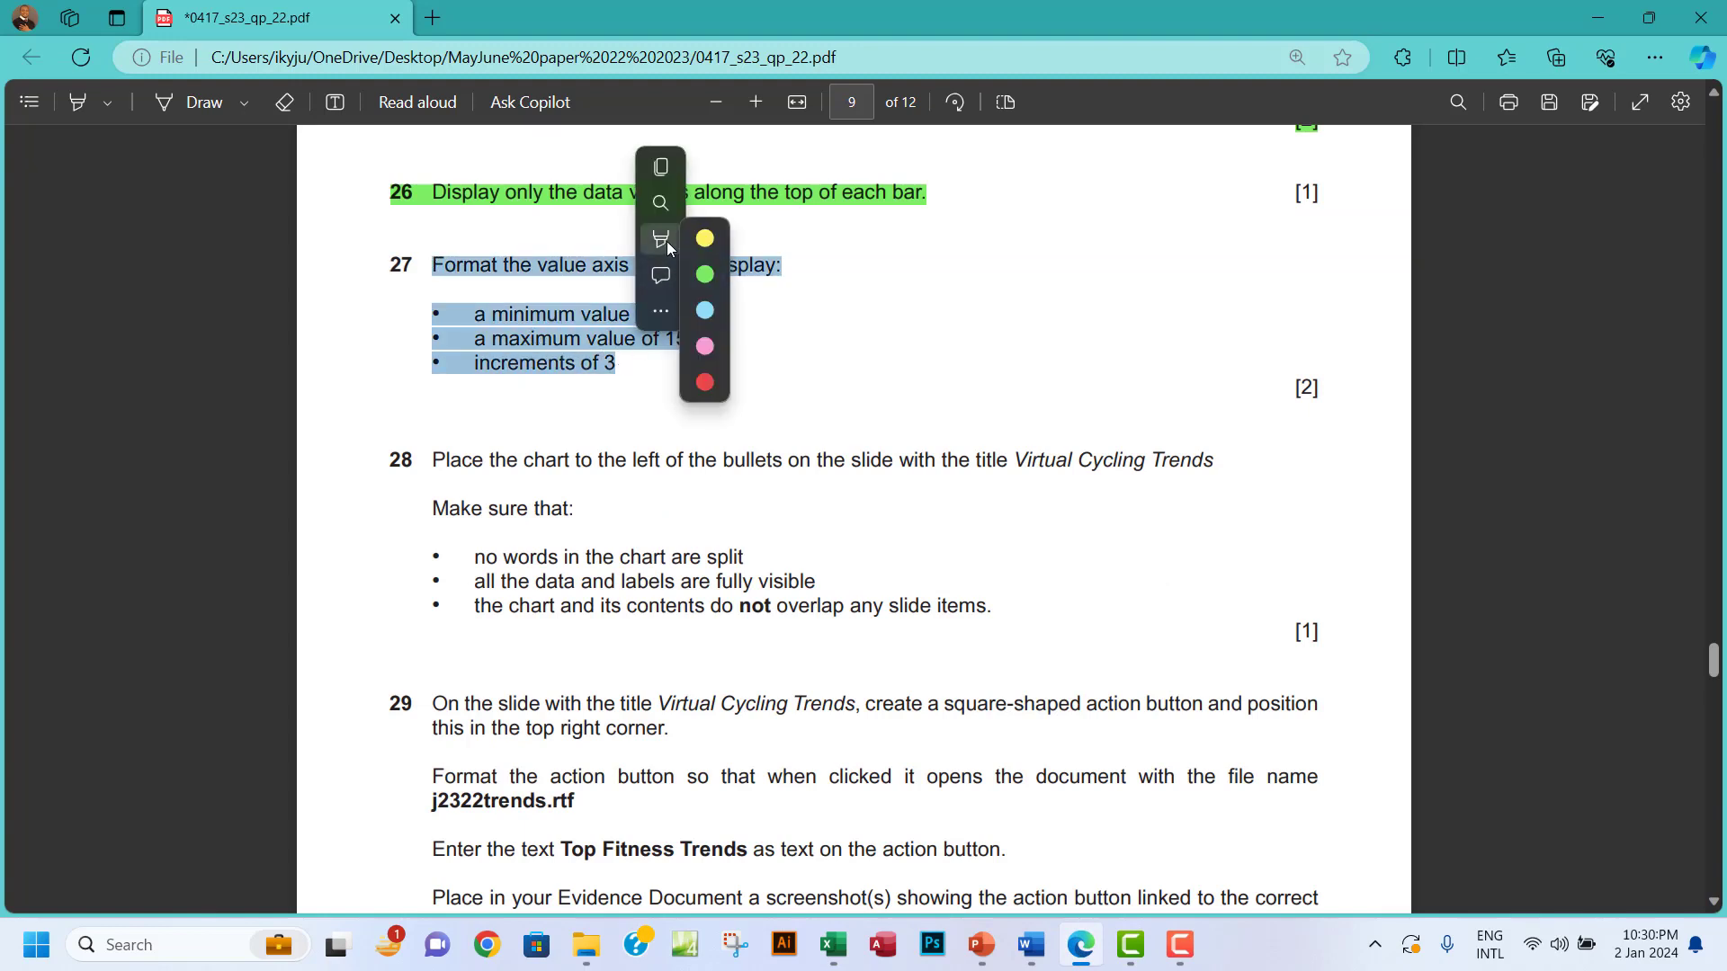
mouse_move(759, 239)
click(892, 275)
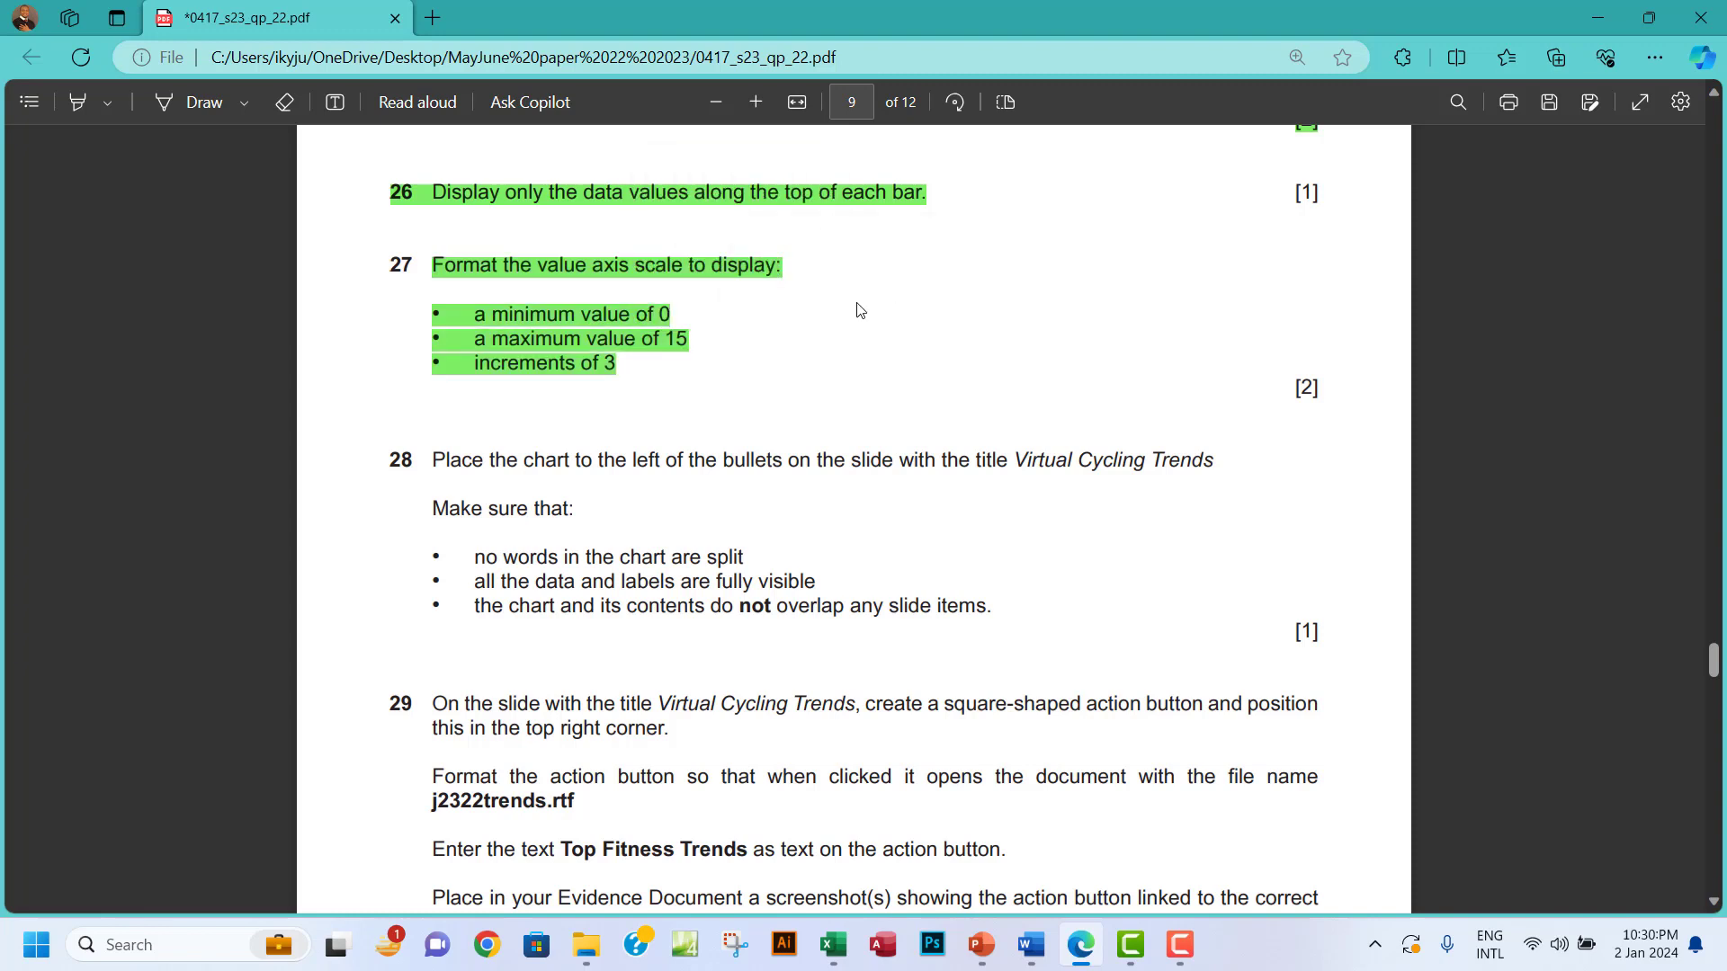
- Read question 28 on placing the chart on the Virtual Cycling Trends slide, and check the Excel chart against its requirements
scroll(859, 308, down, 2)
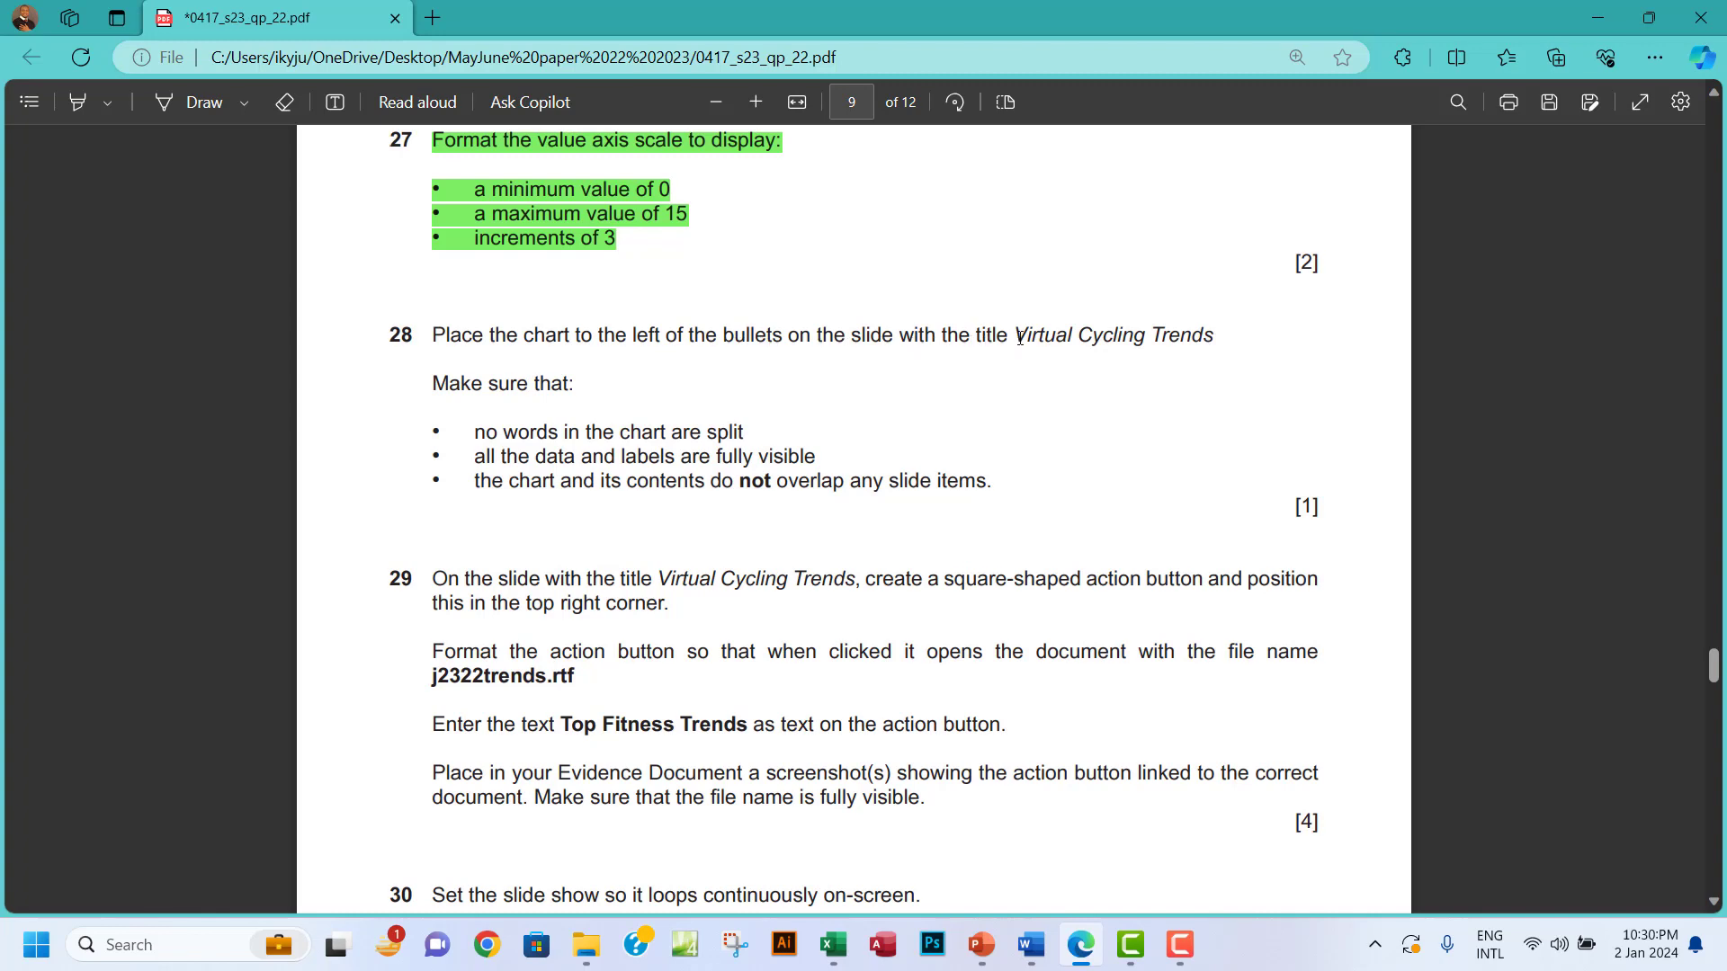
drag(1019, 336, 1214, 337)
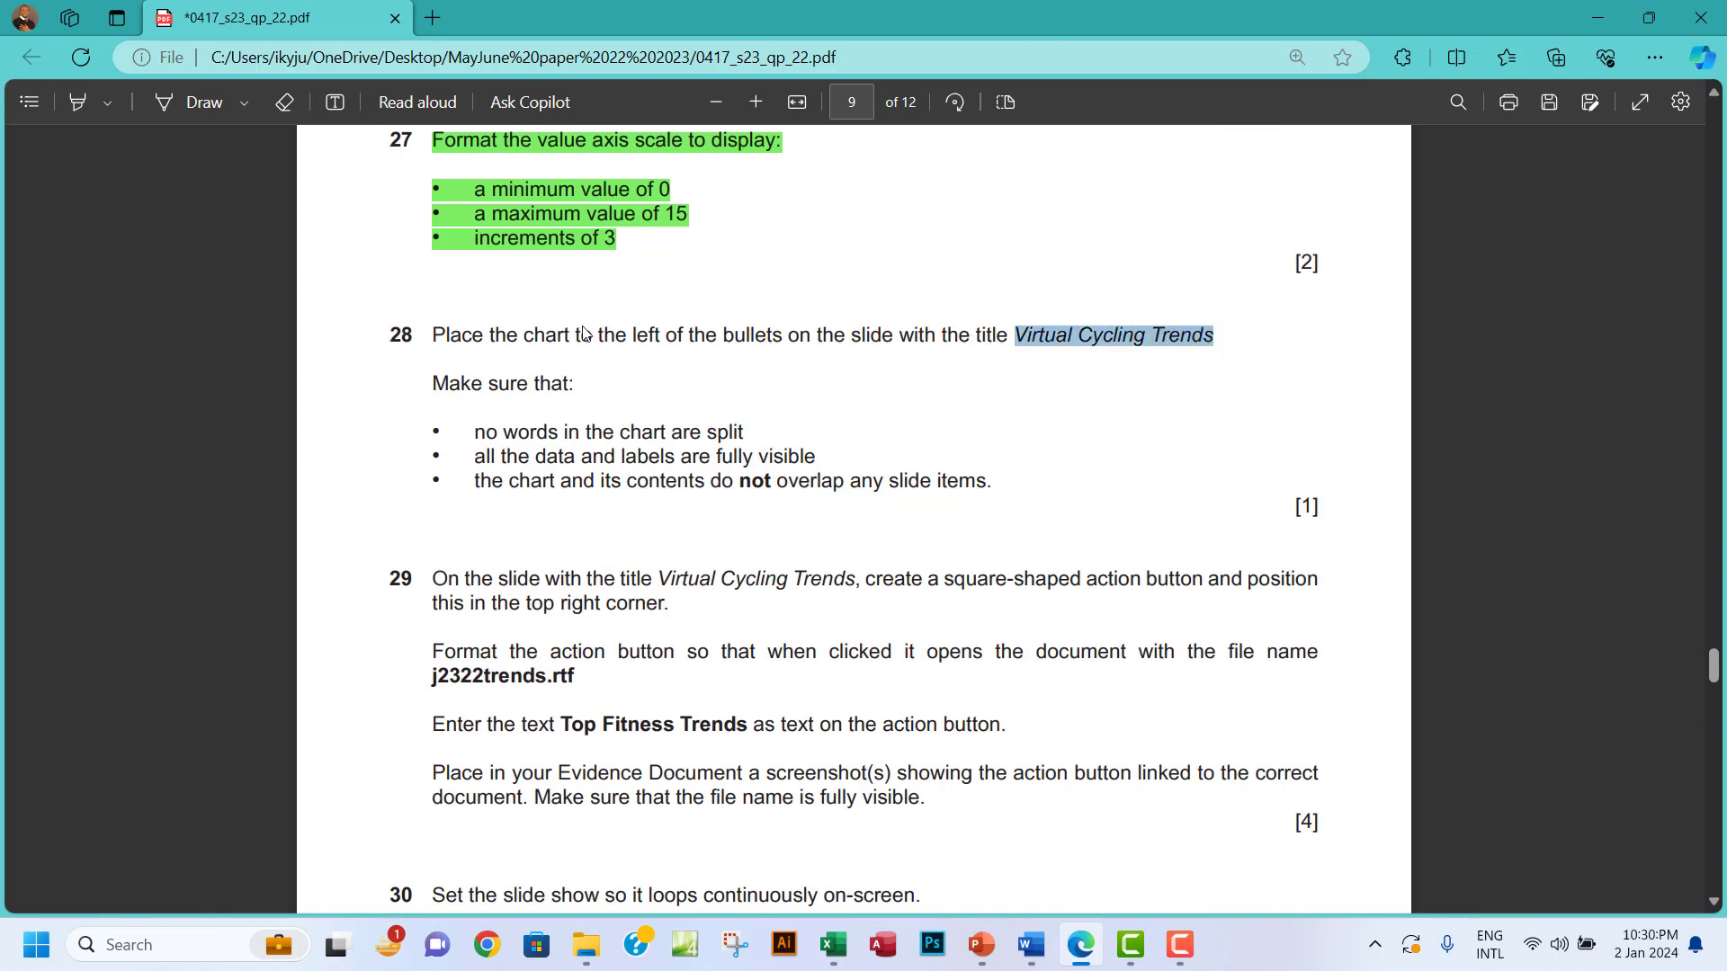
scroll(584, 335, up, 3)
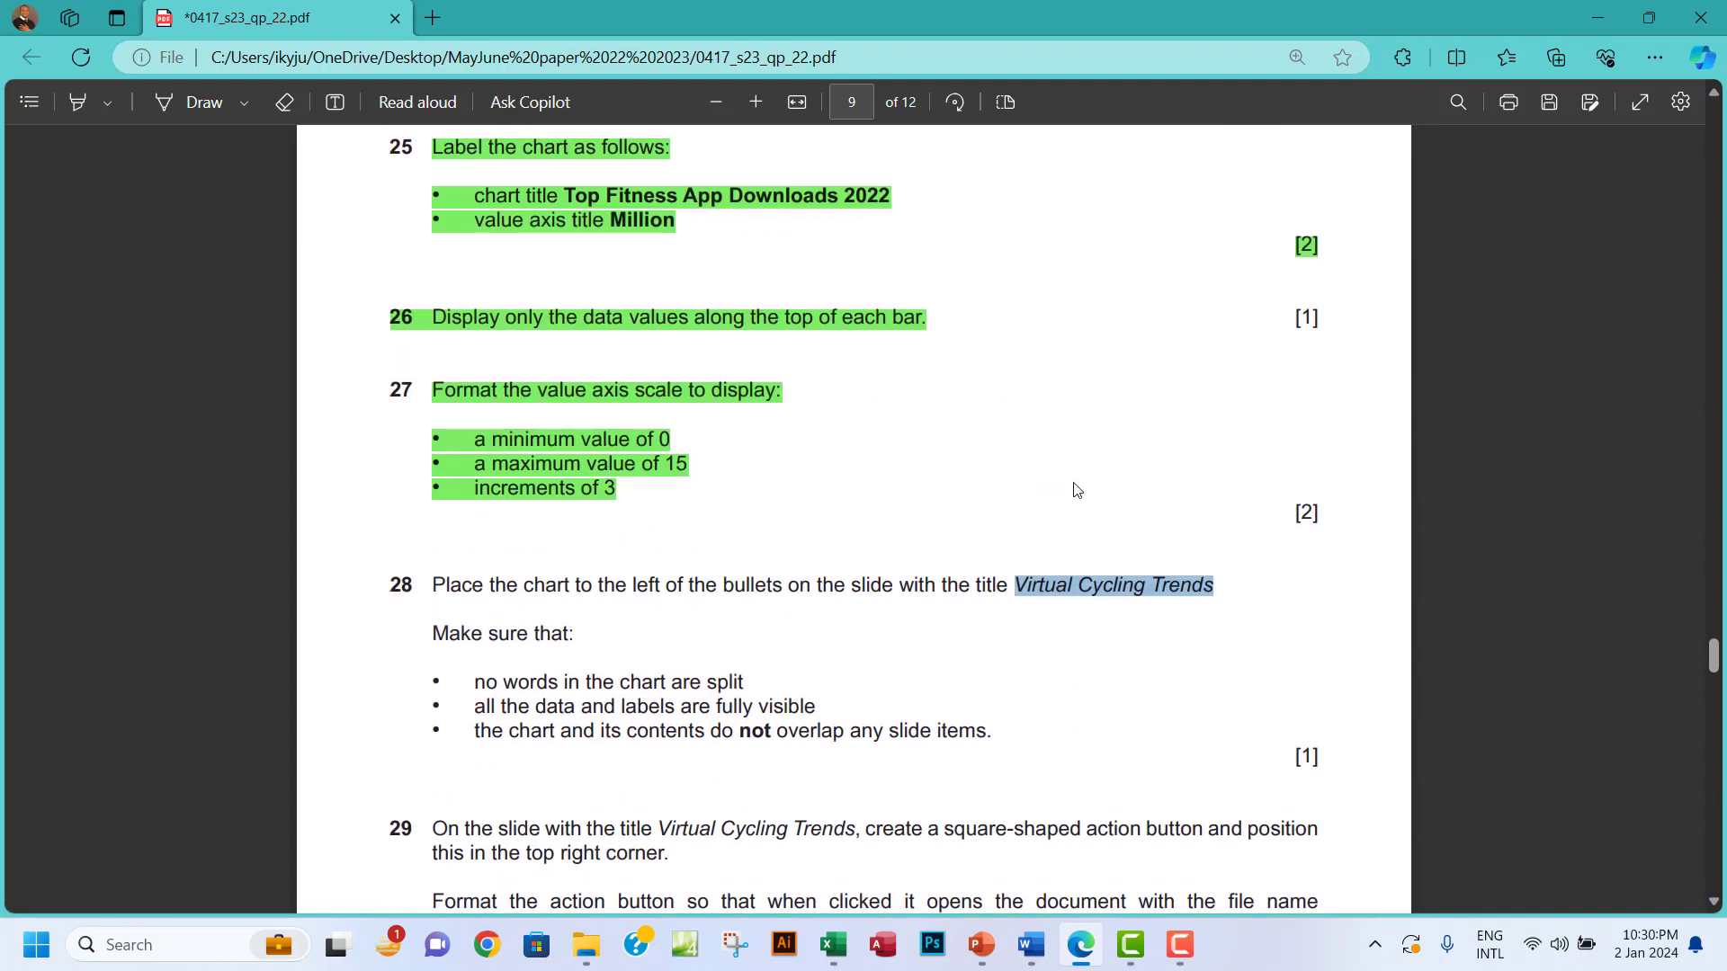
click(832, 944)
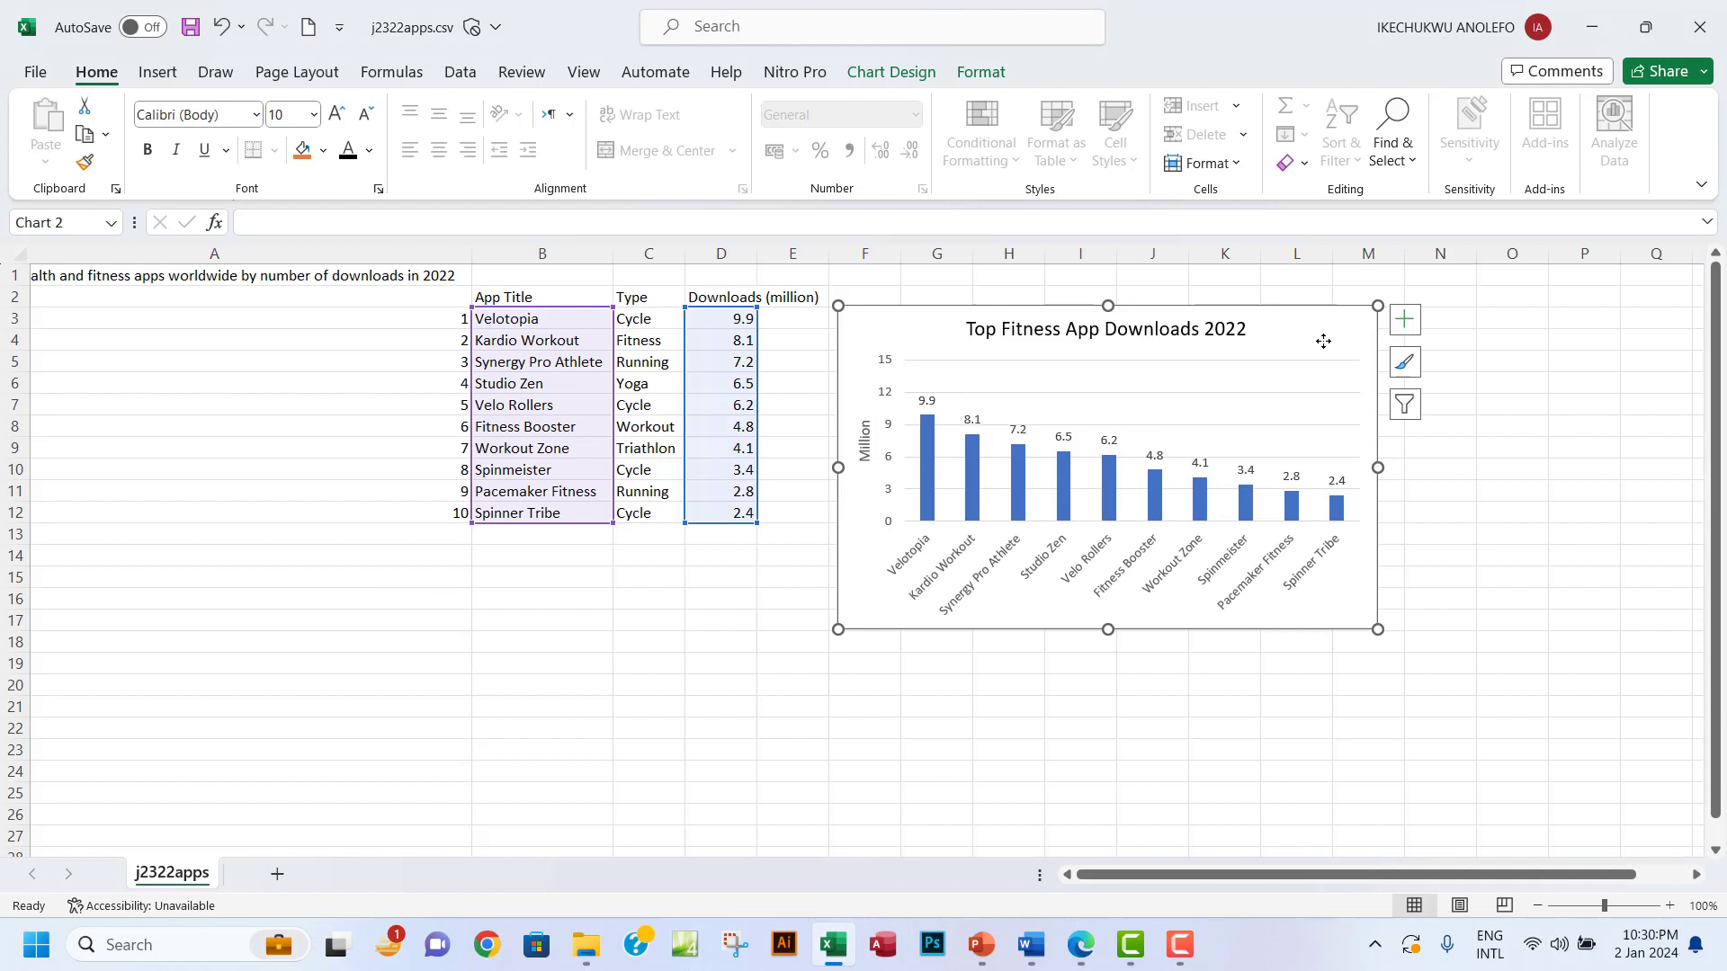
click(1078, 950)
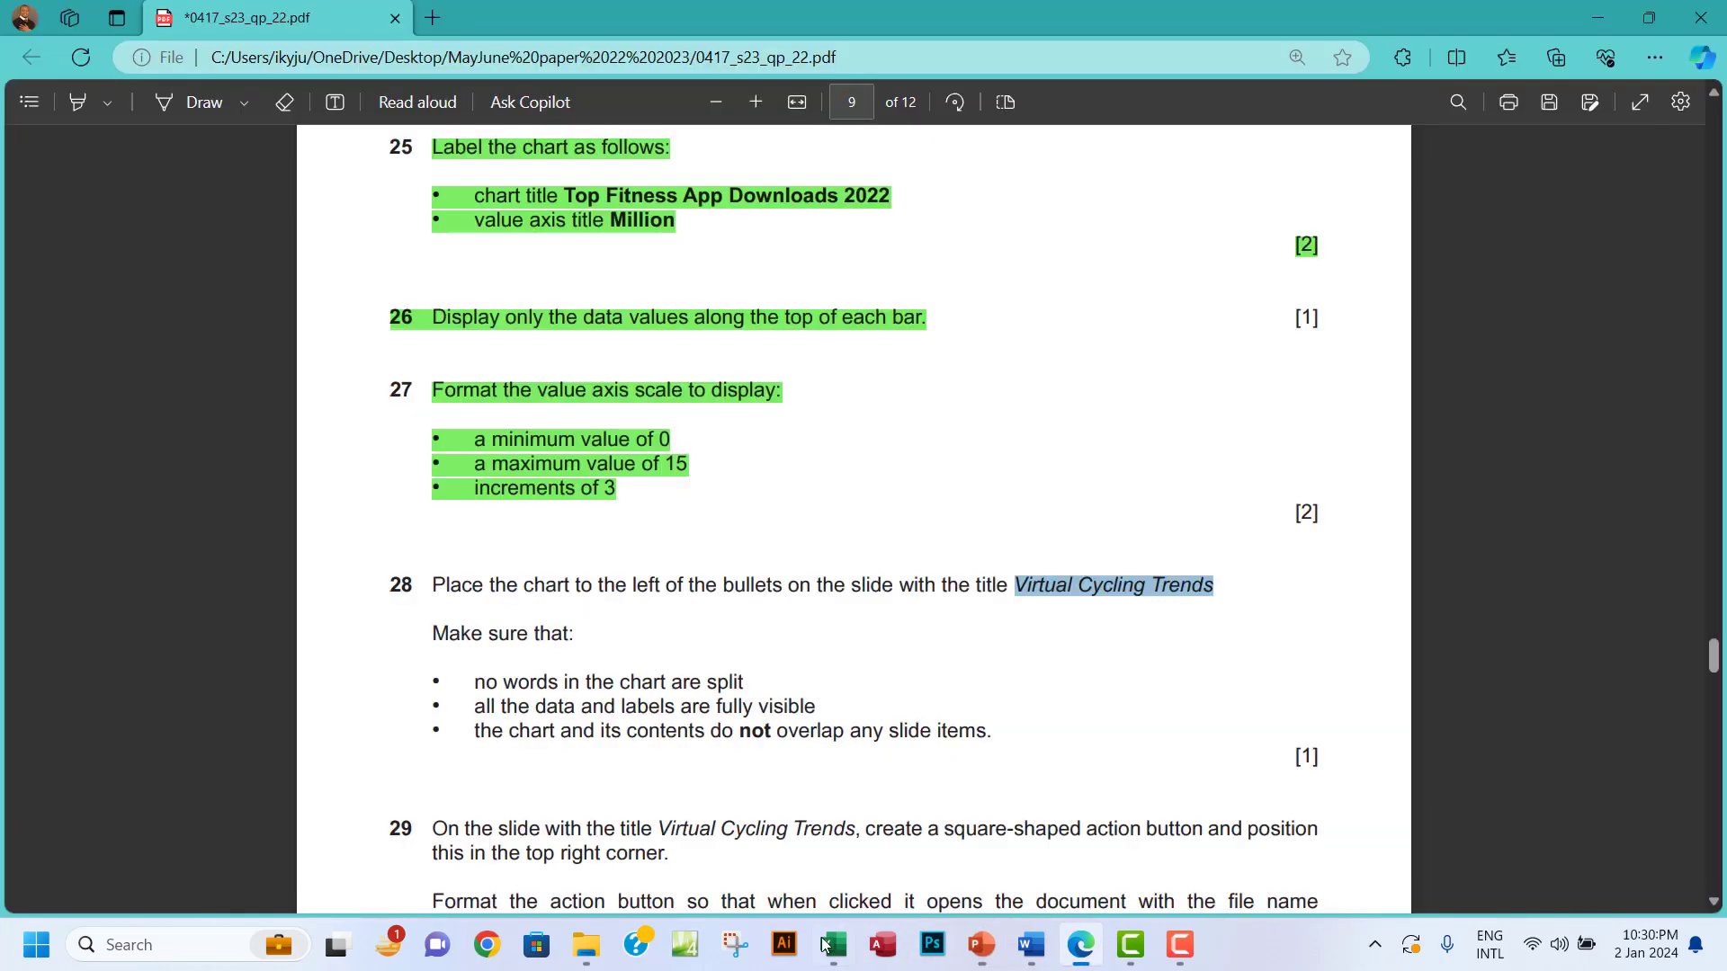
click(827, 945)
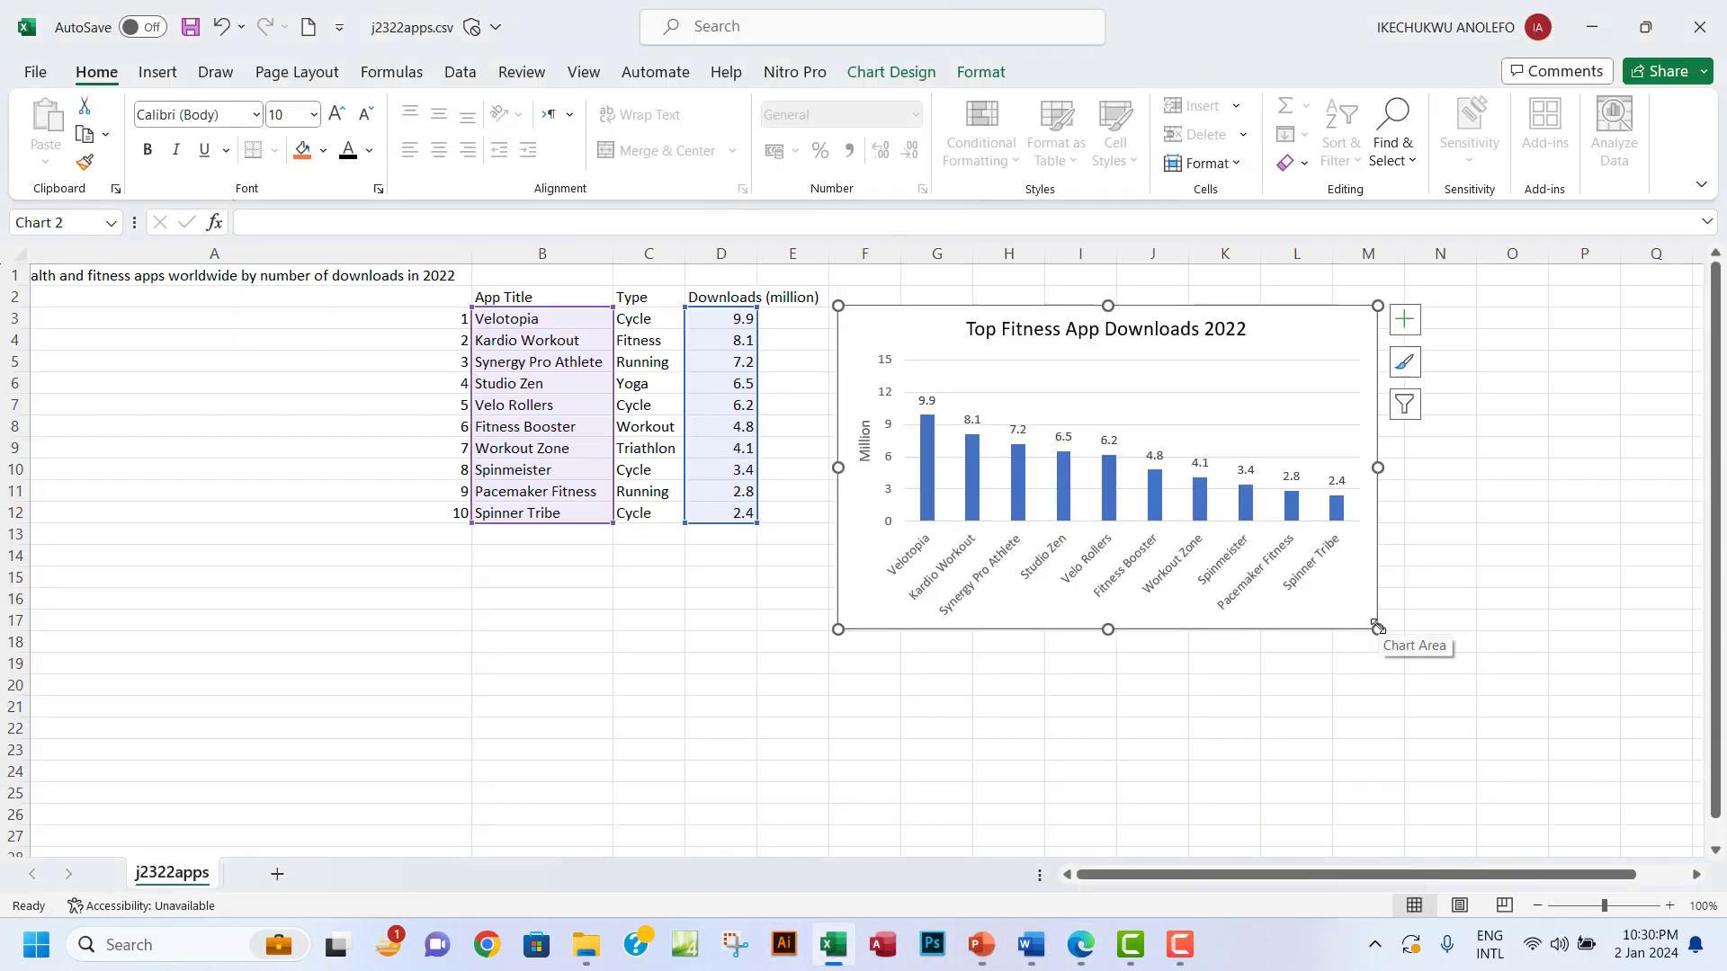
- Try widening the chart until its category labels run horizontally, and bring it back to about its previous width
drag(1377, 628, 1580, 623)
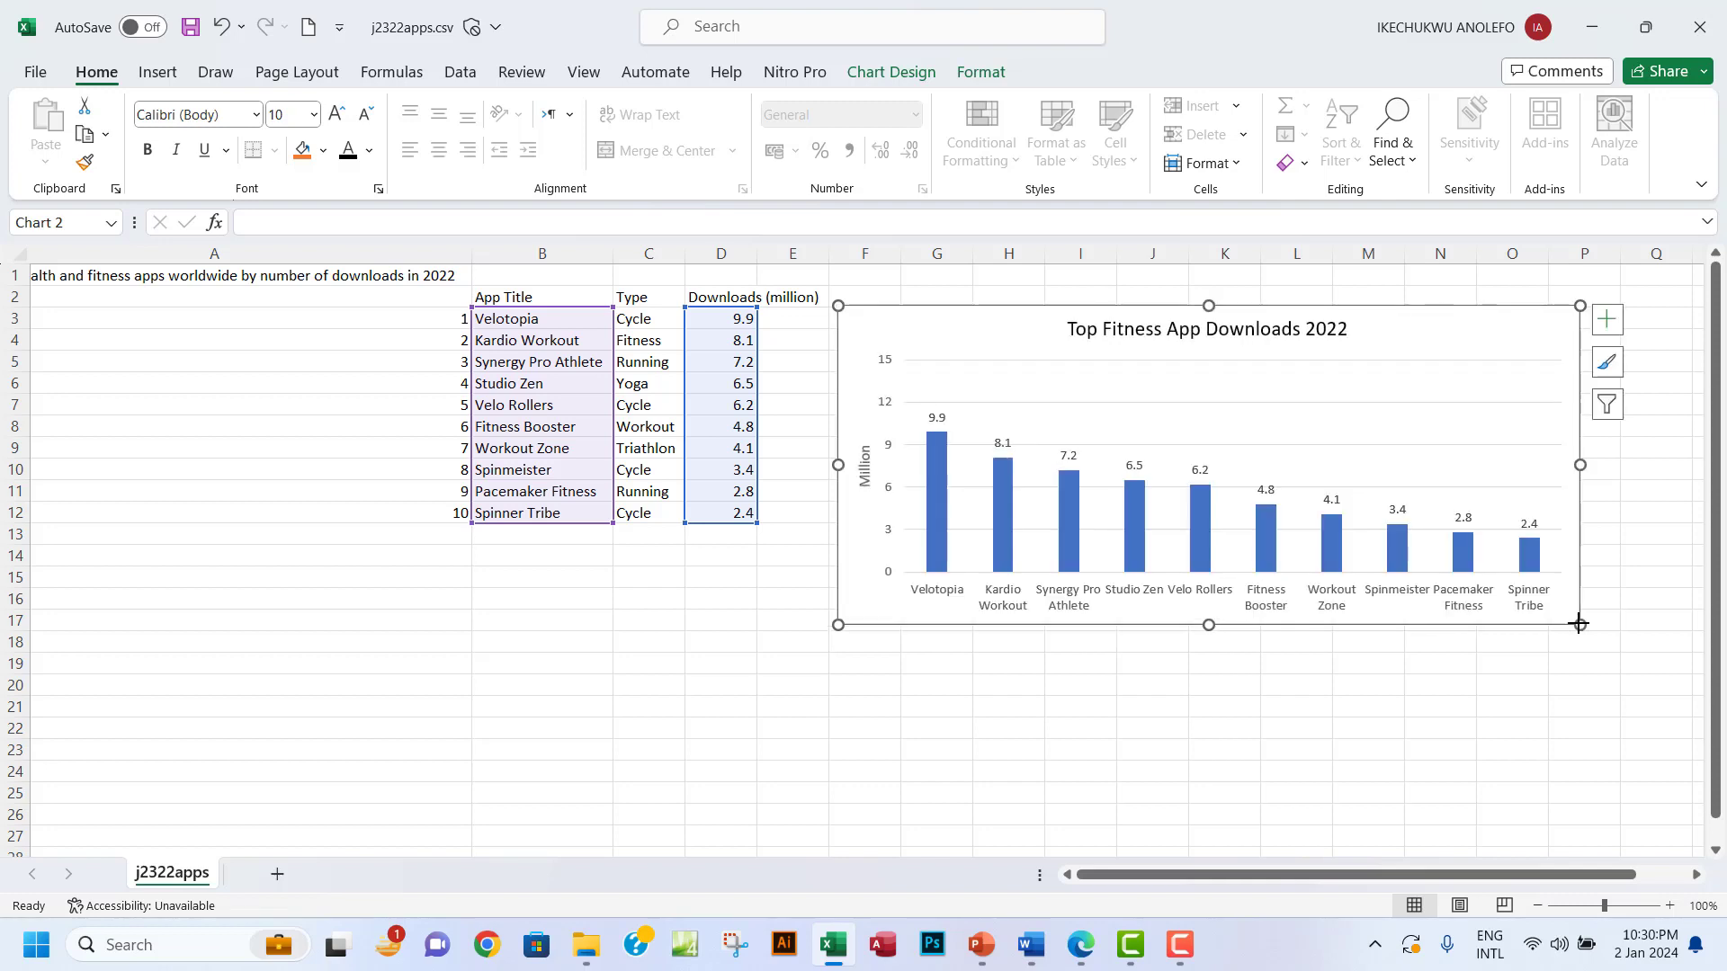
click(1062, 600)
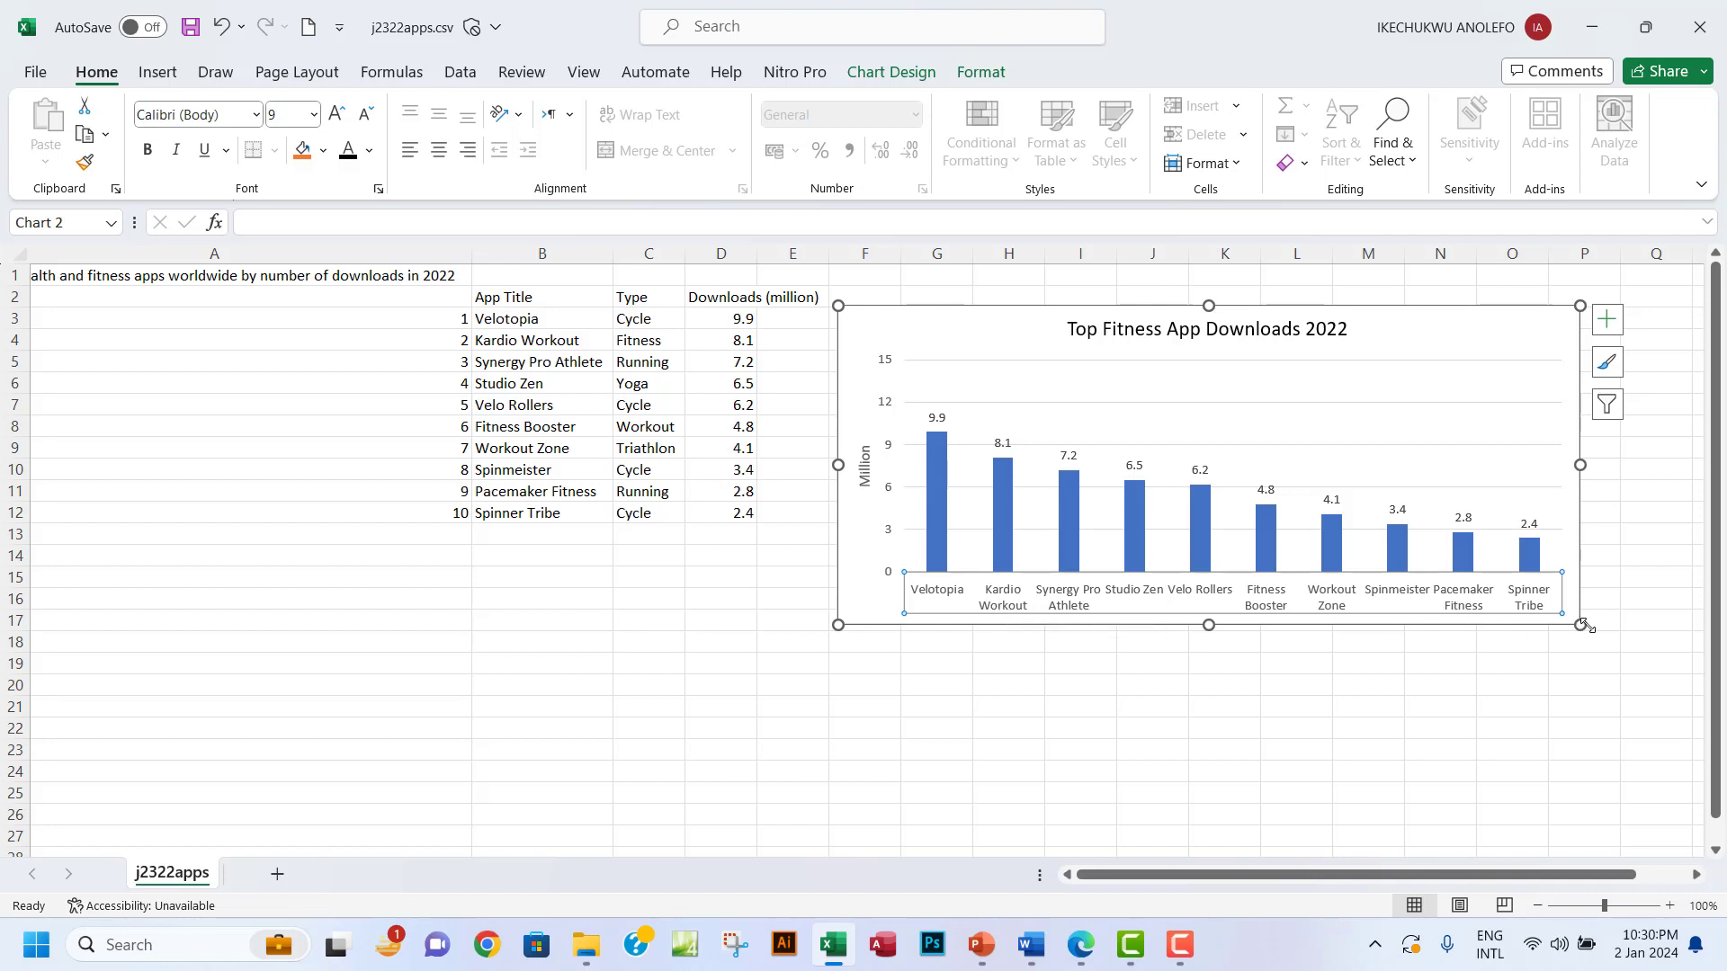
drag(1580, 625, 1357, 625)
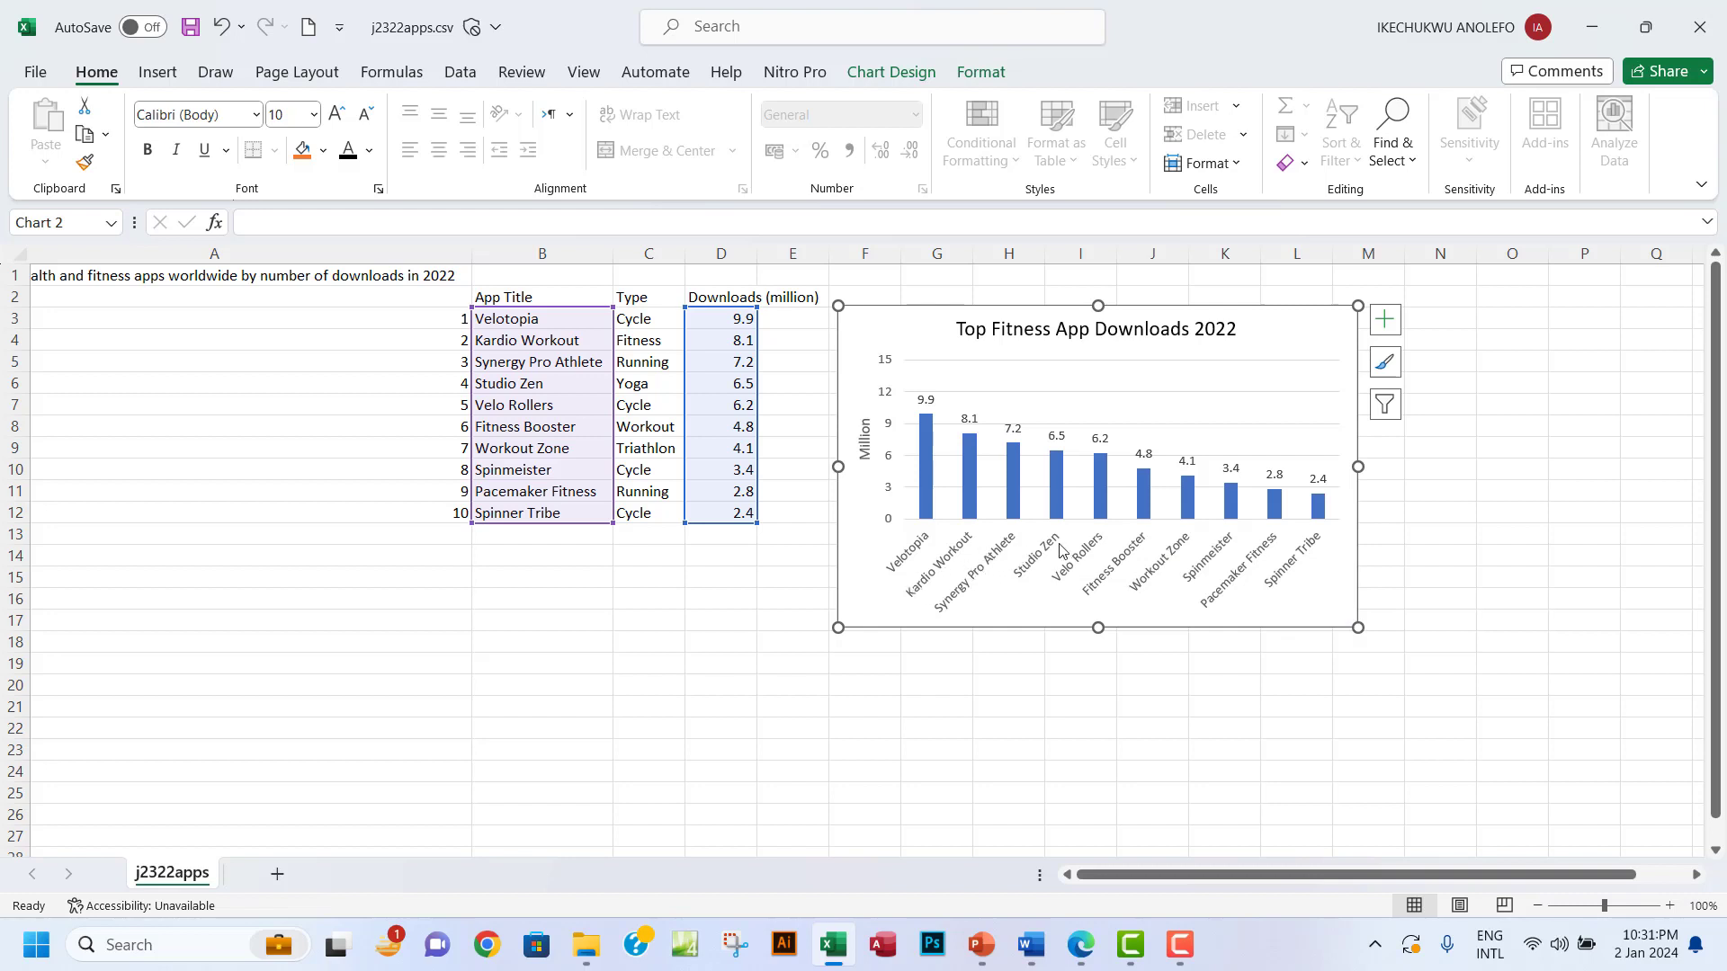
drag(1357, 625, 1380, 630)
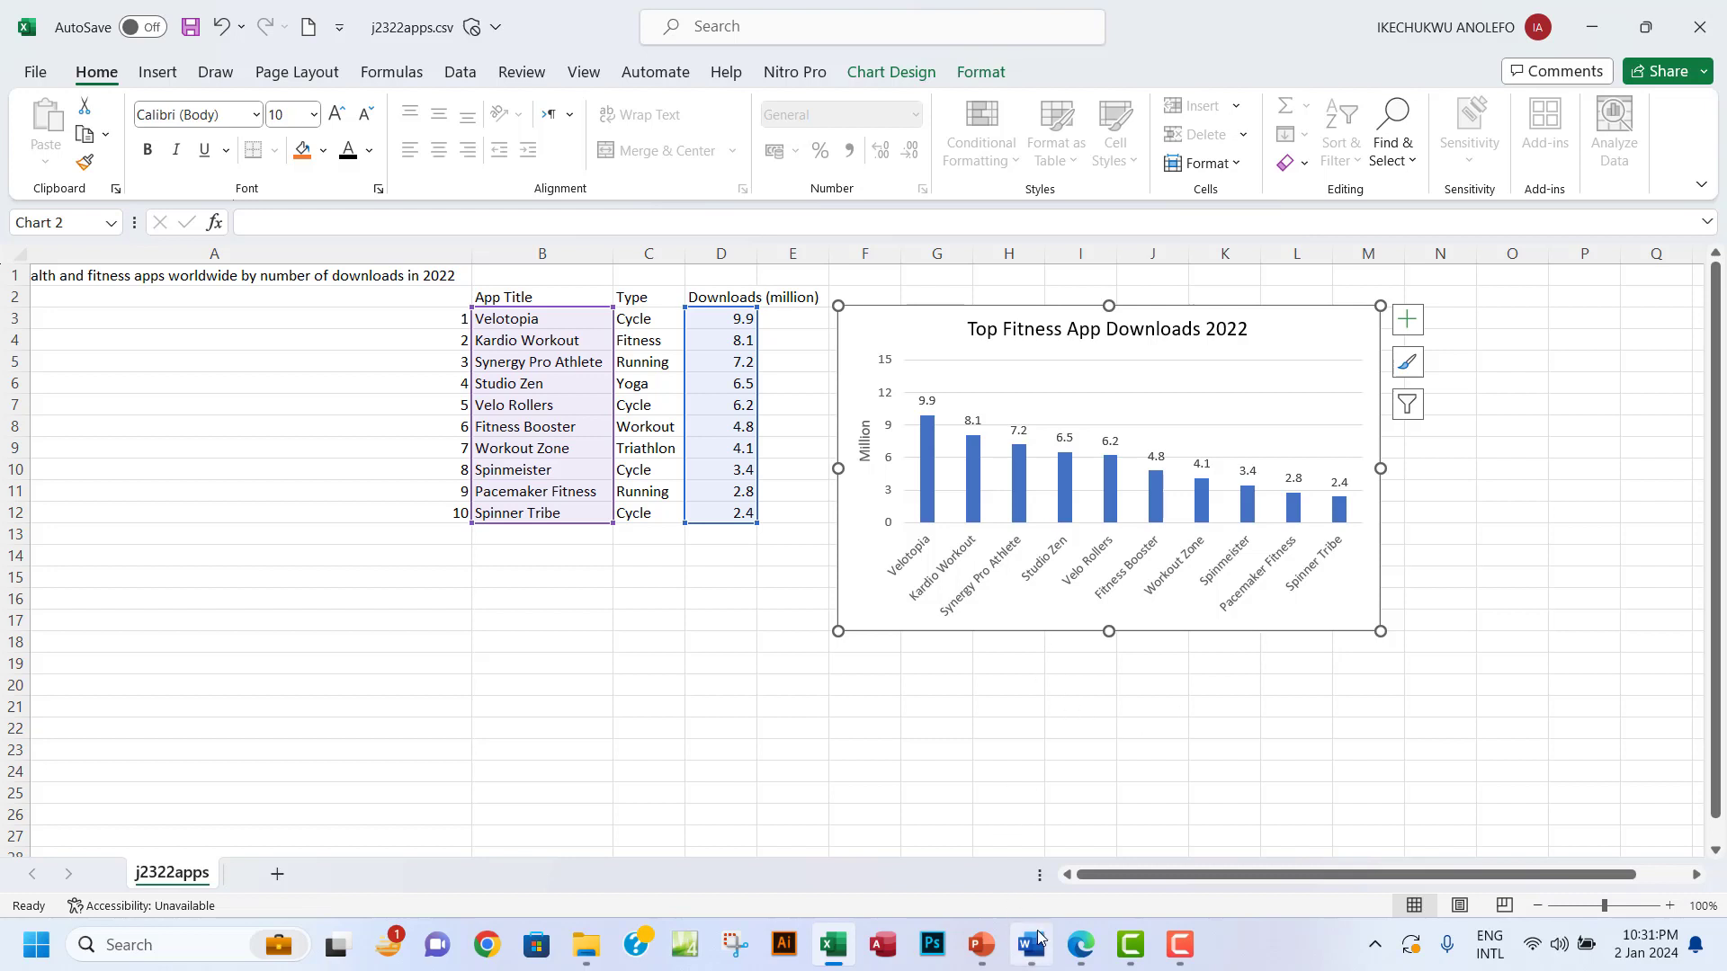
- Copy the chart in Excel and switch to PowerPoint to show the Virtual Cycling Trends slide
click(1091, 952)
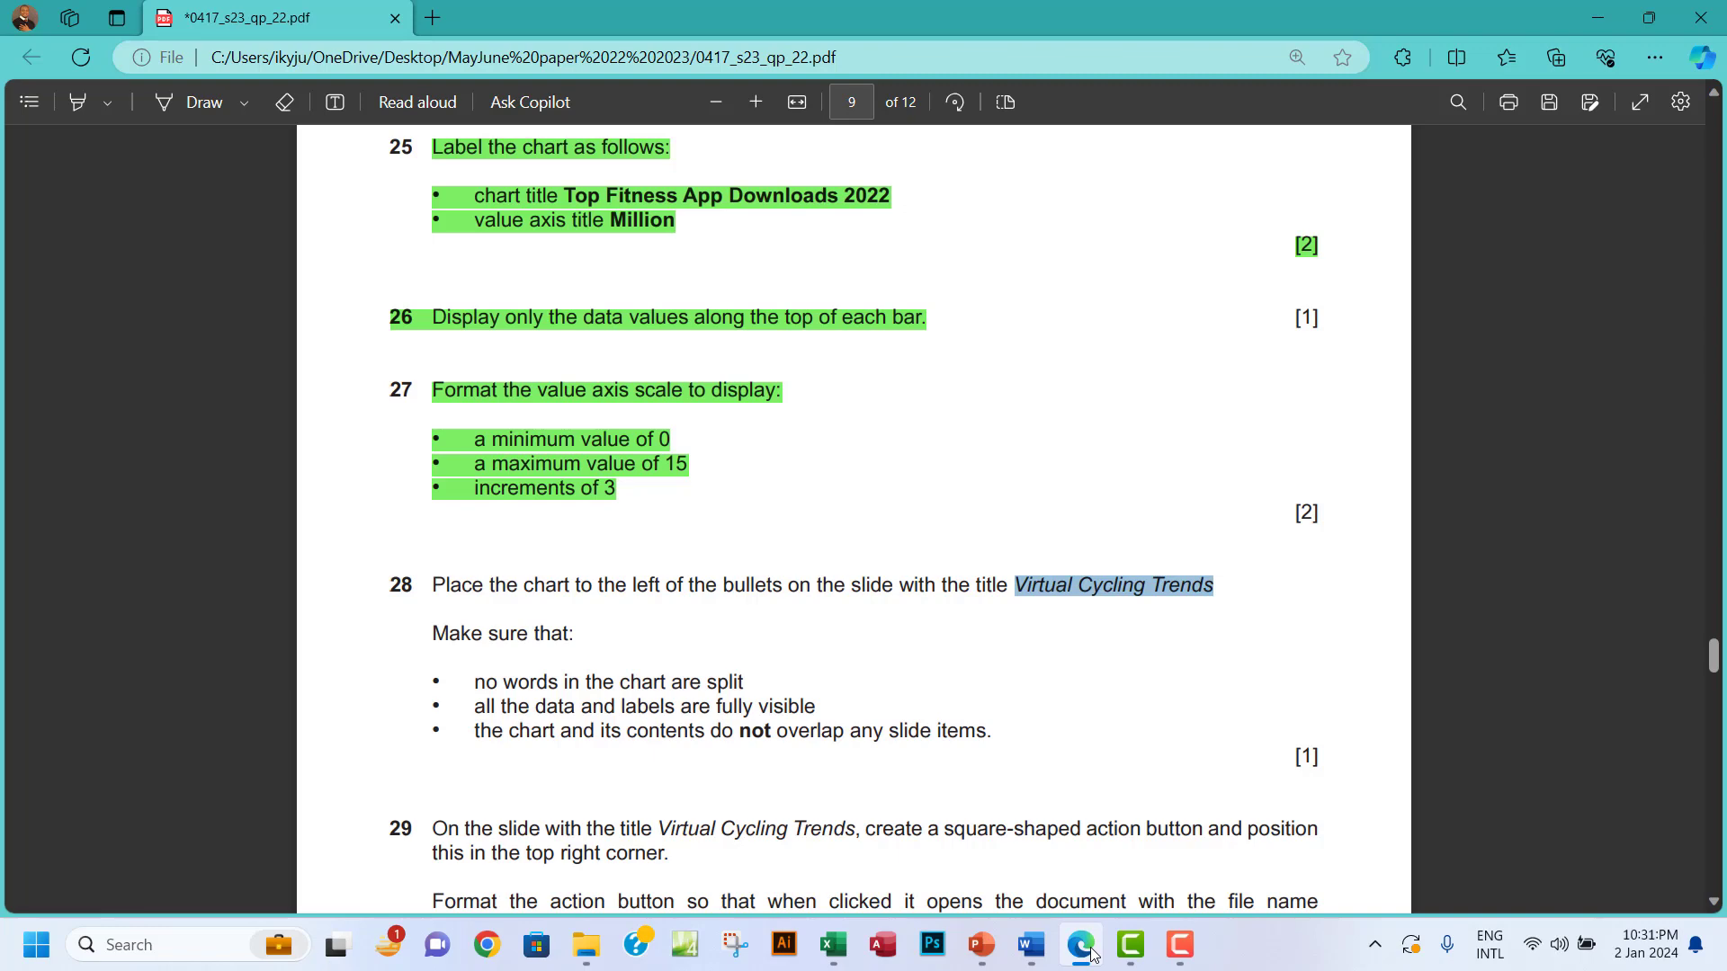
click(1091, 952)
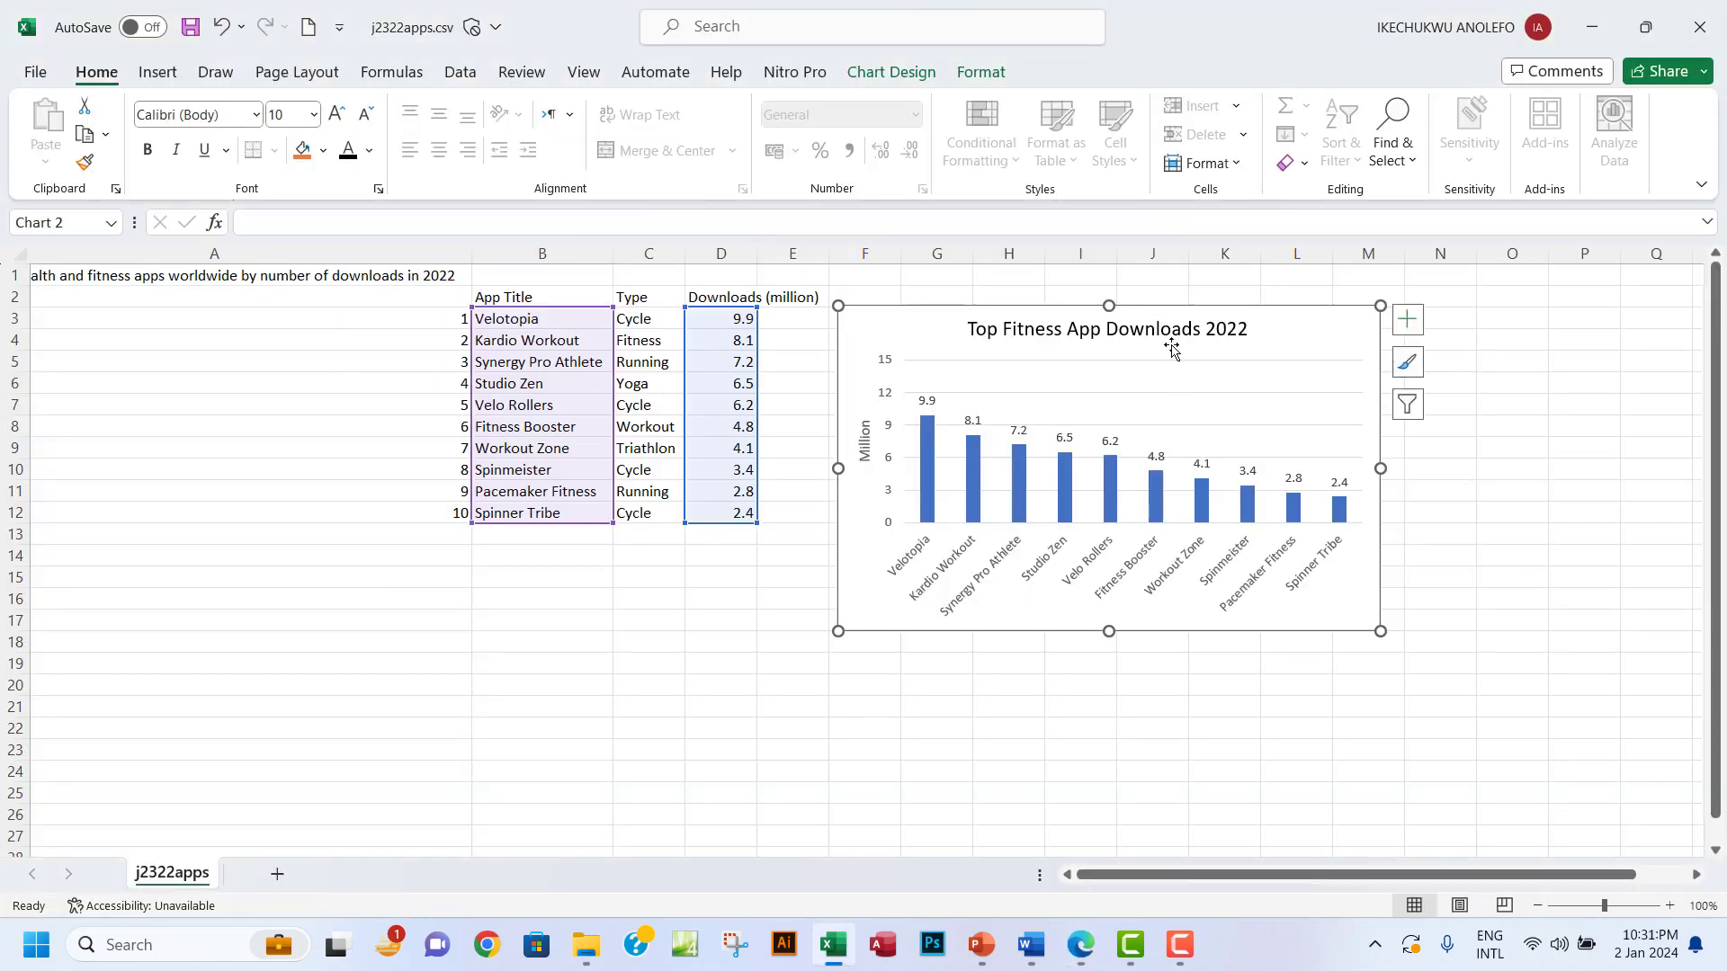
key(ctrl+c)
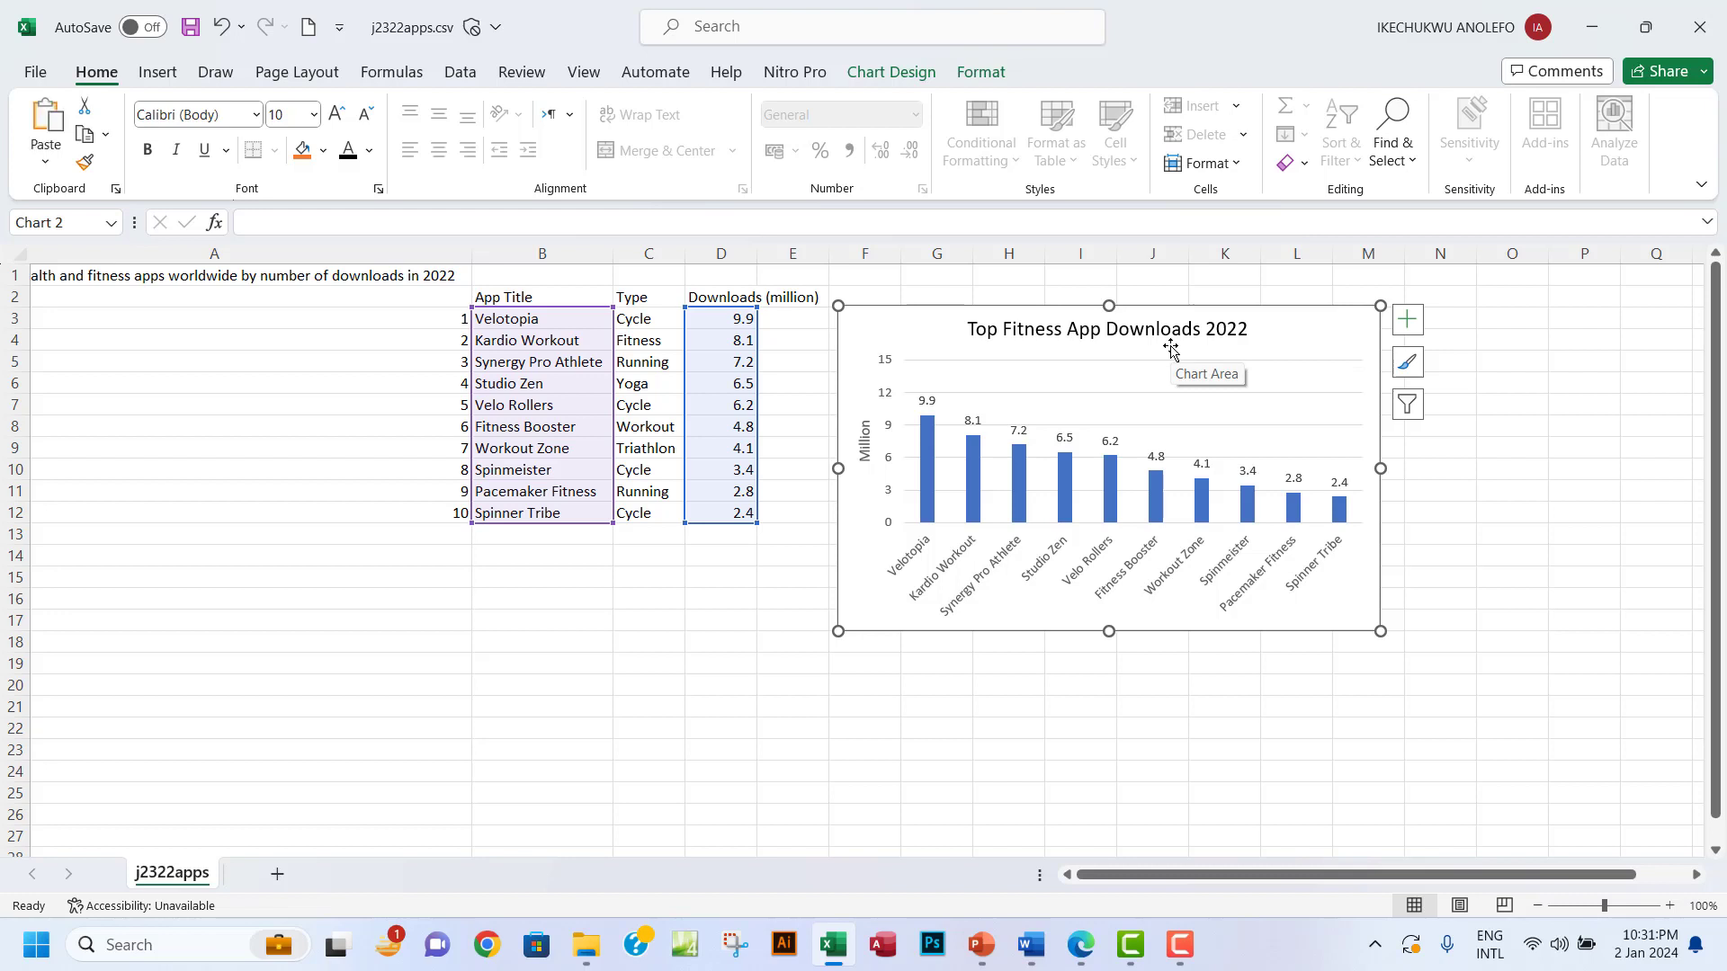
click(1082, 946)
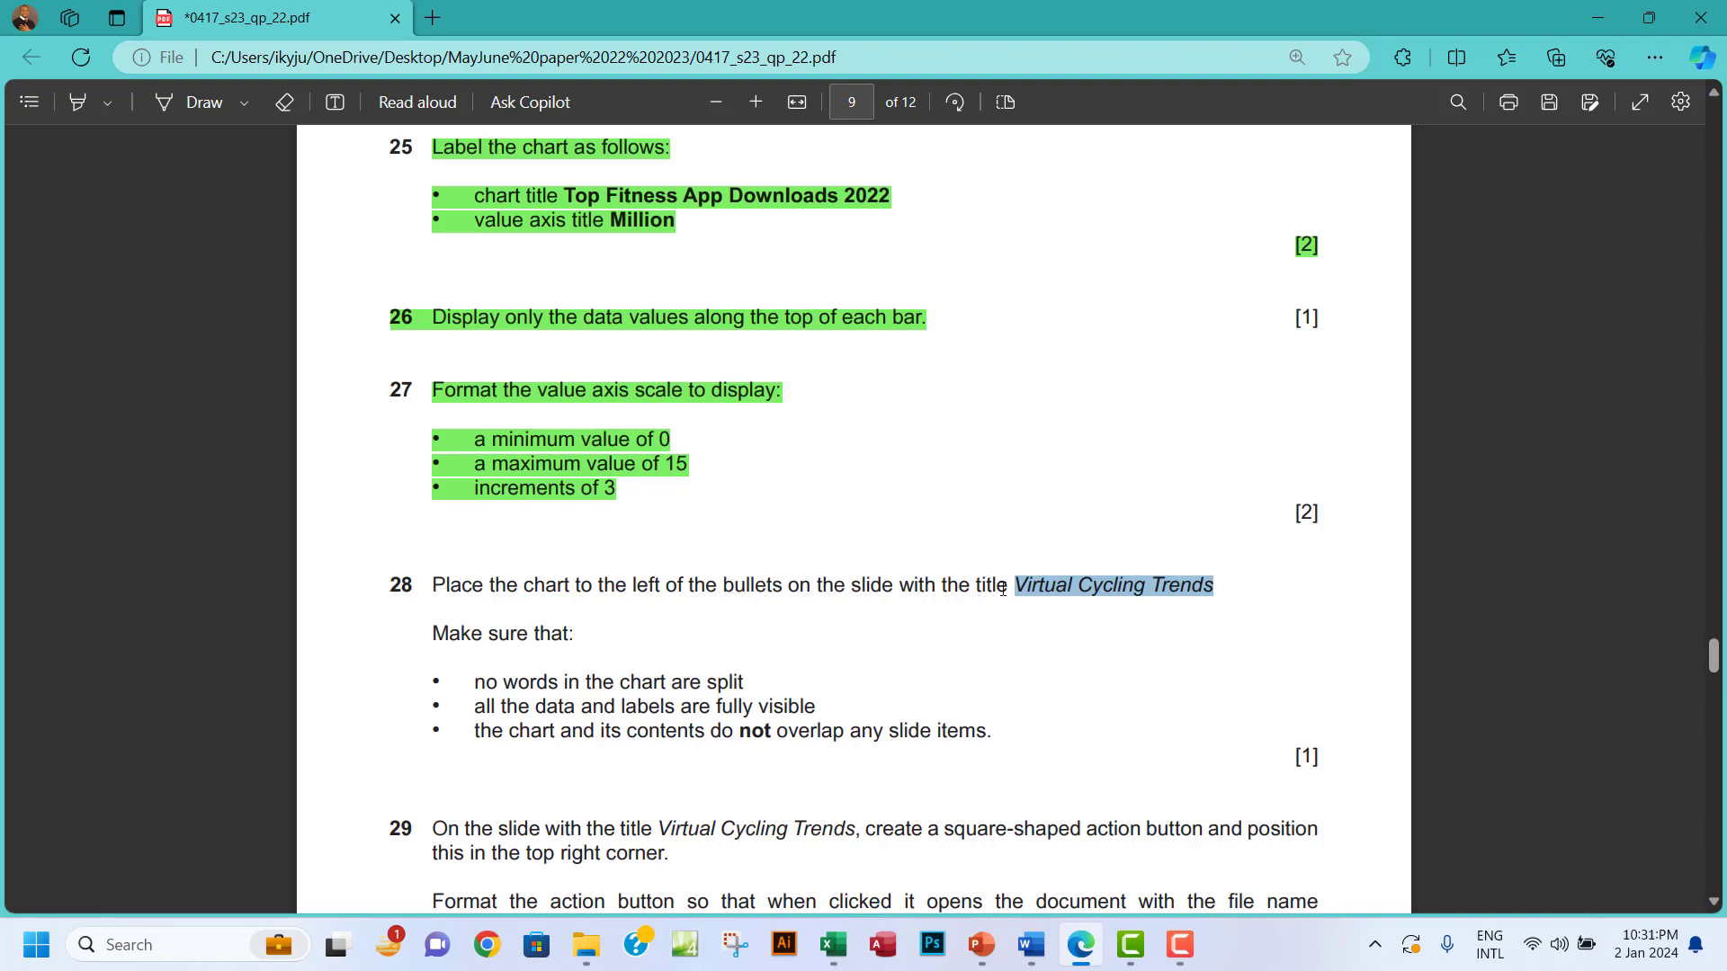
click(983, 946)
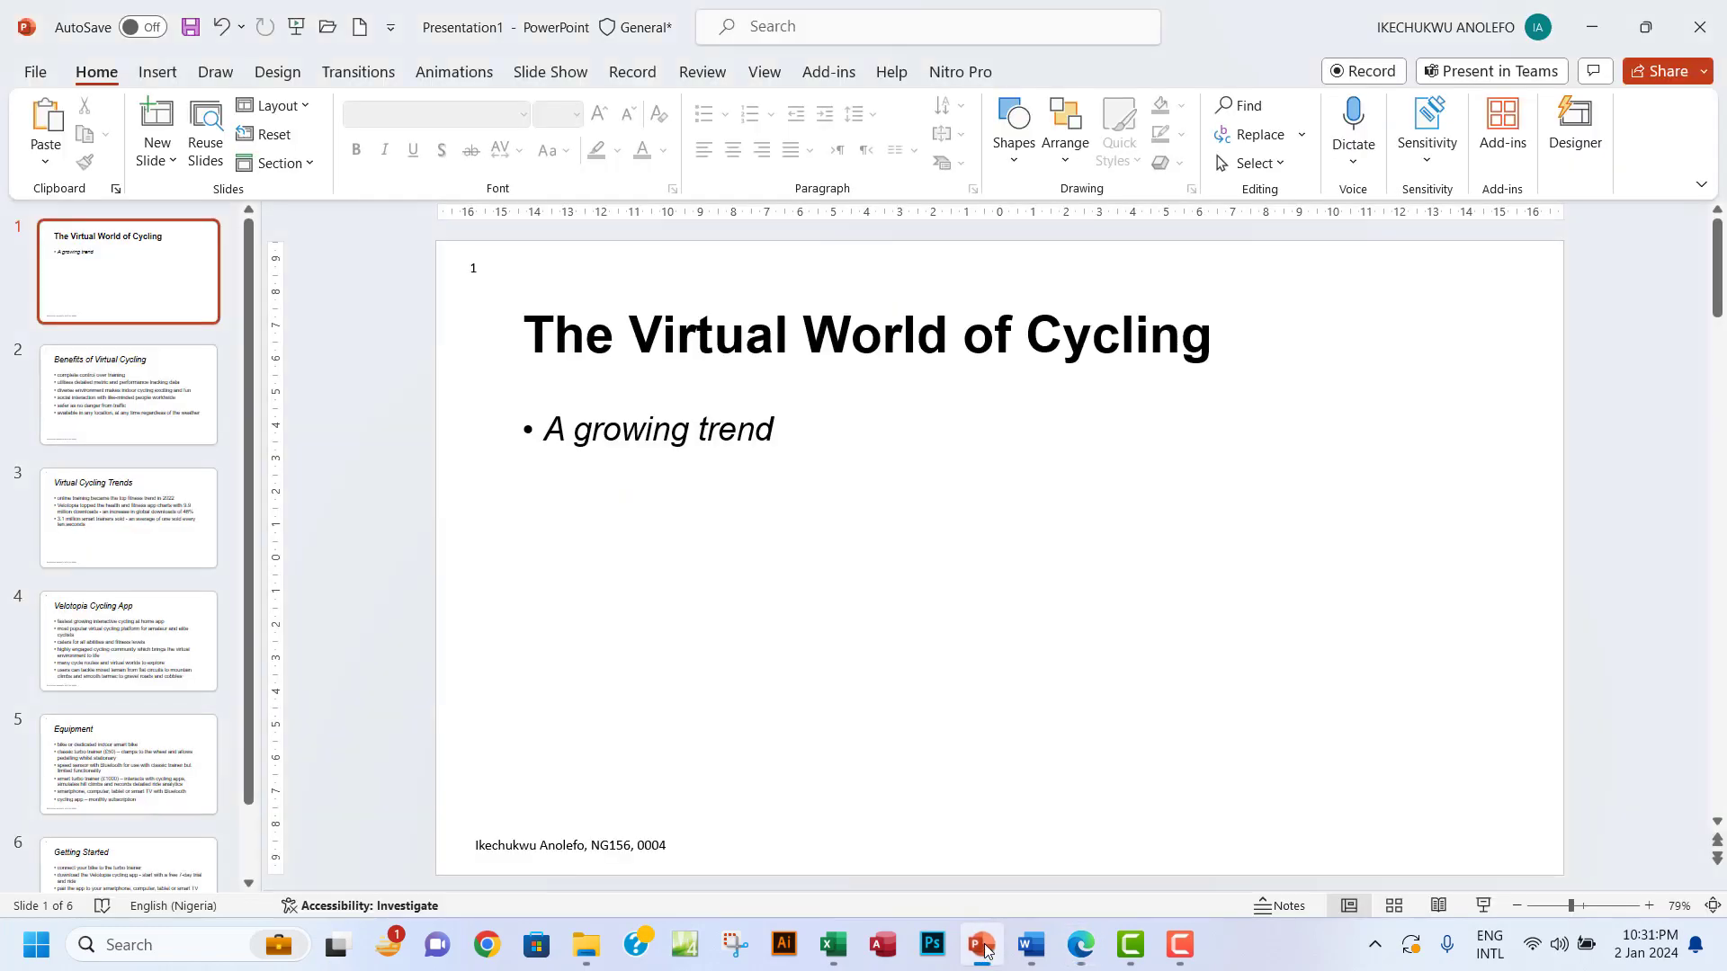
click(130, 538)
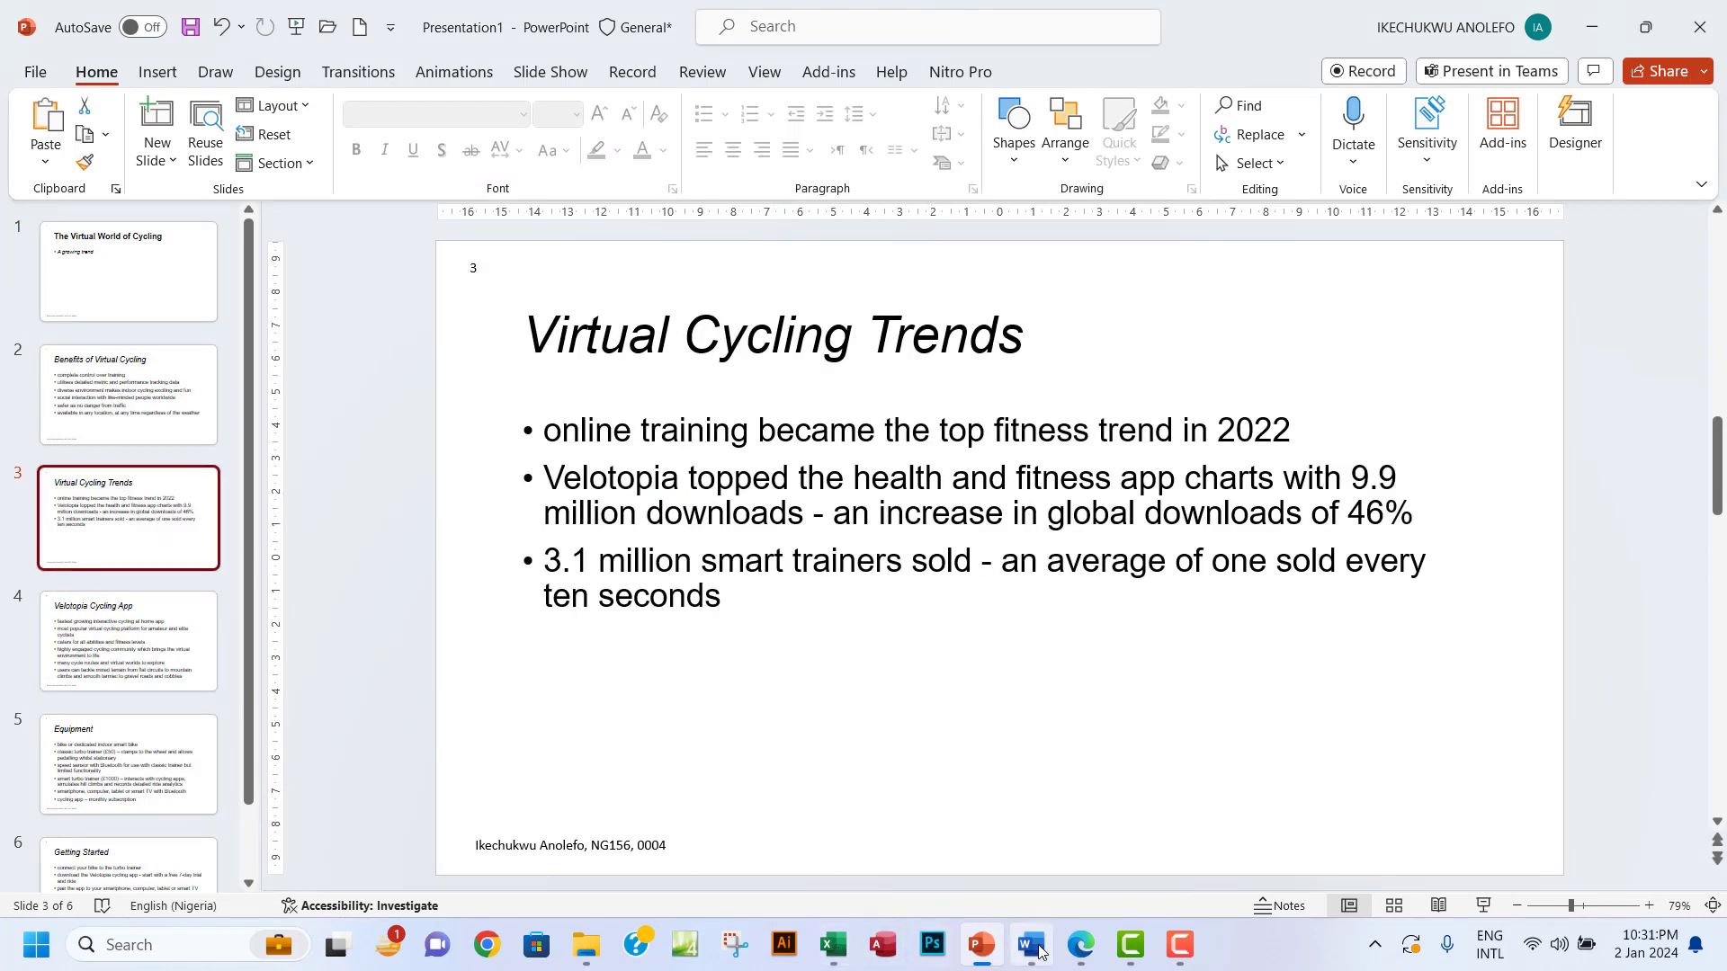
- Recheck question 28 and resize the bulleted text box to fill only the right half of the Virtual Cycling Trends slide
click(1078, 955)
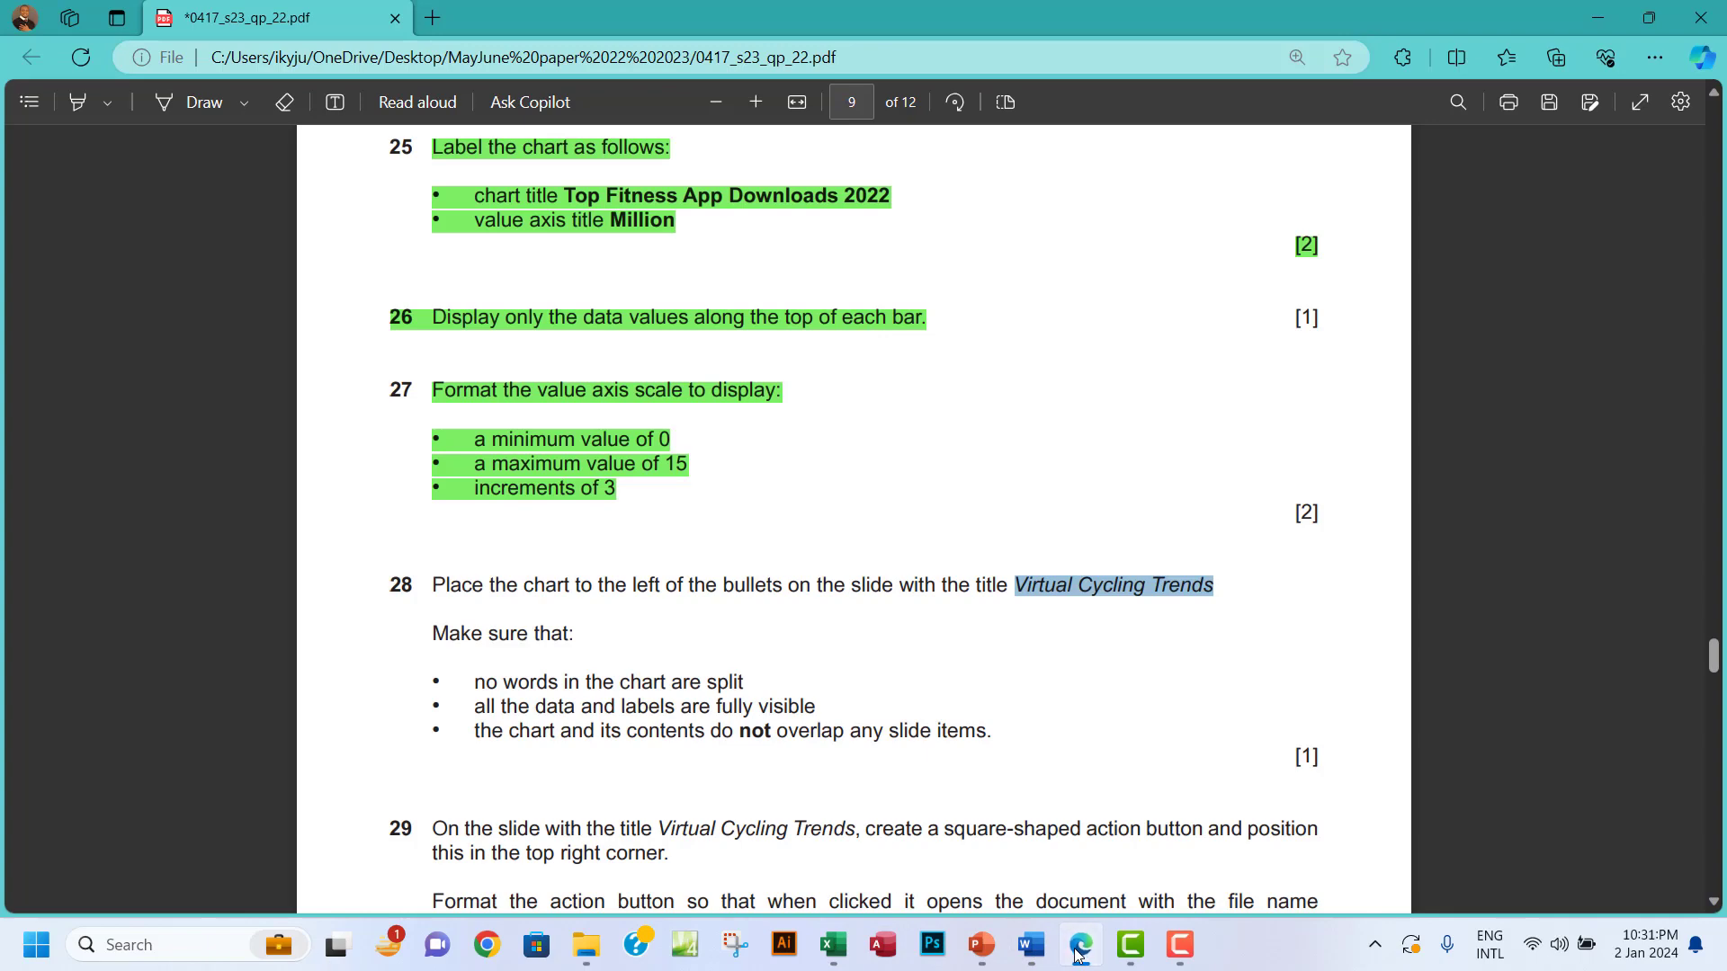
click(1078, 955)
click(521, 592)
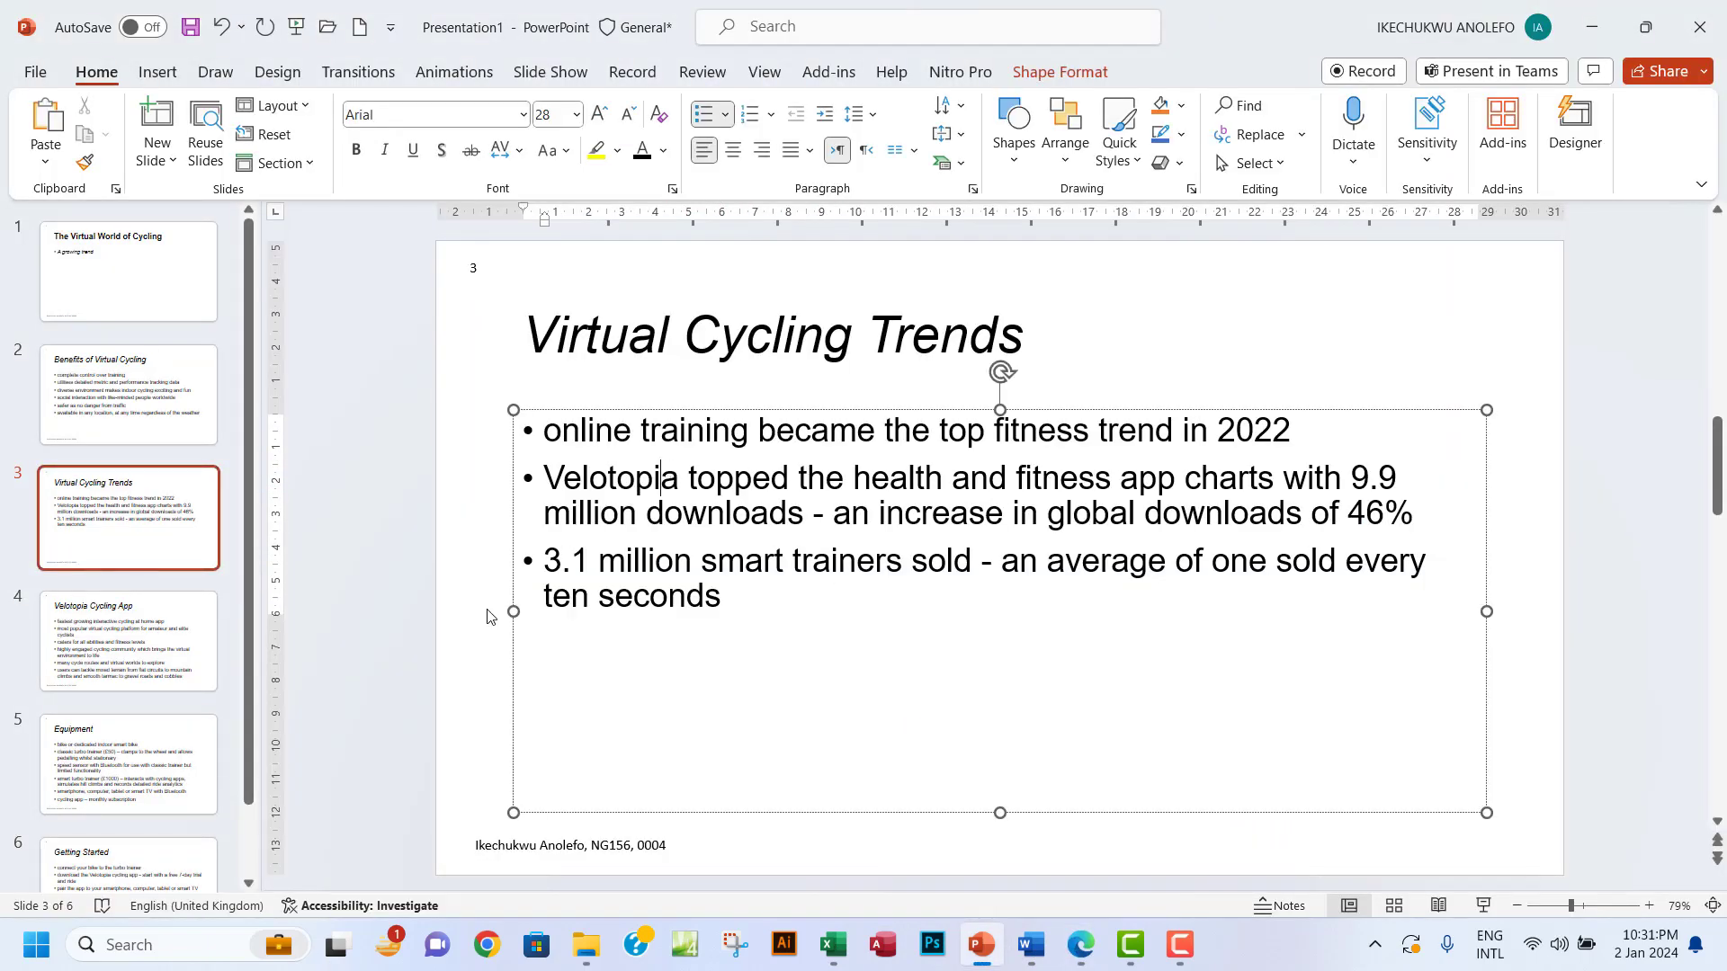
drag(513, 611, 1019, 605)
drag(1254, 408, 1254, 371)
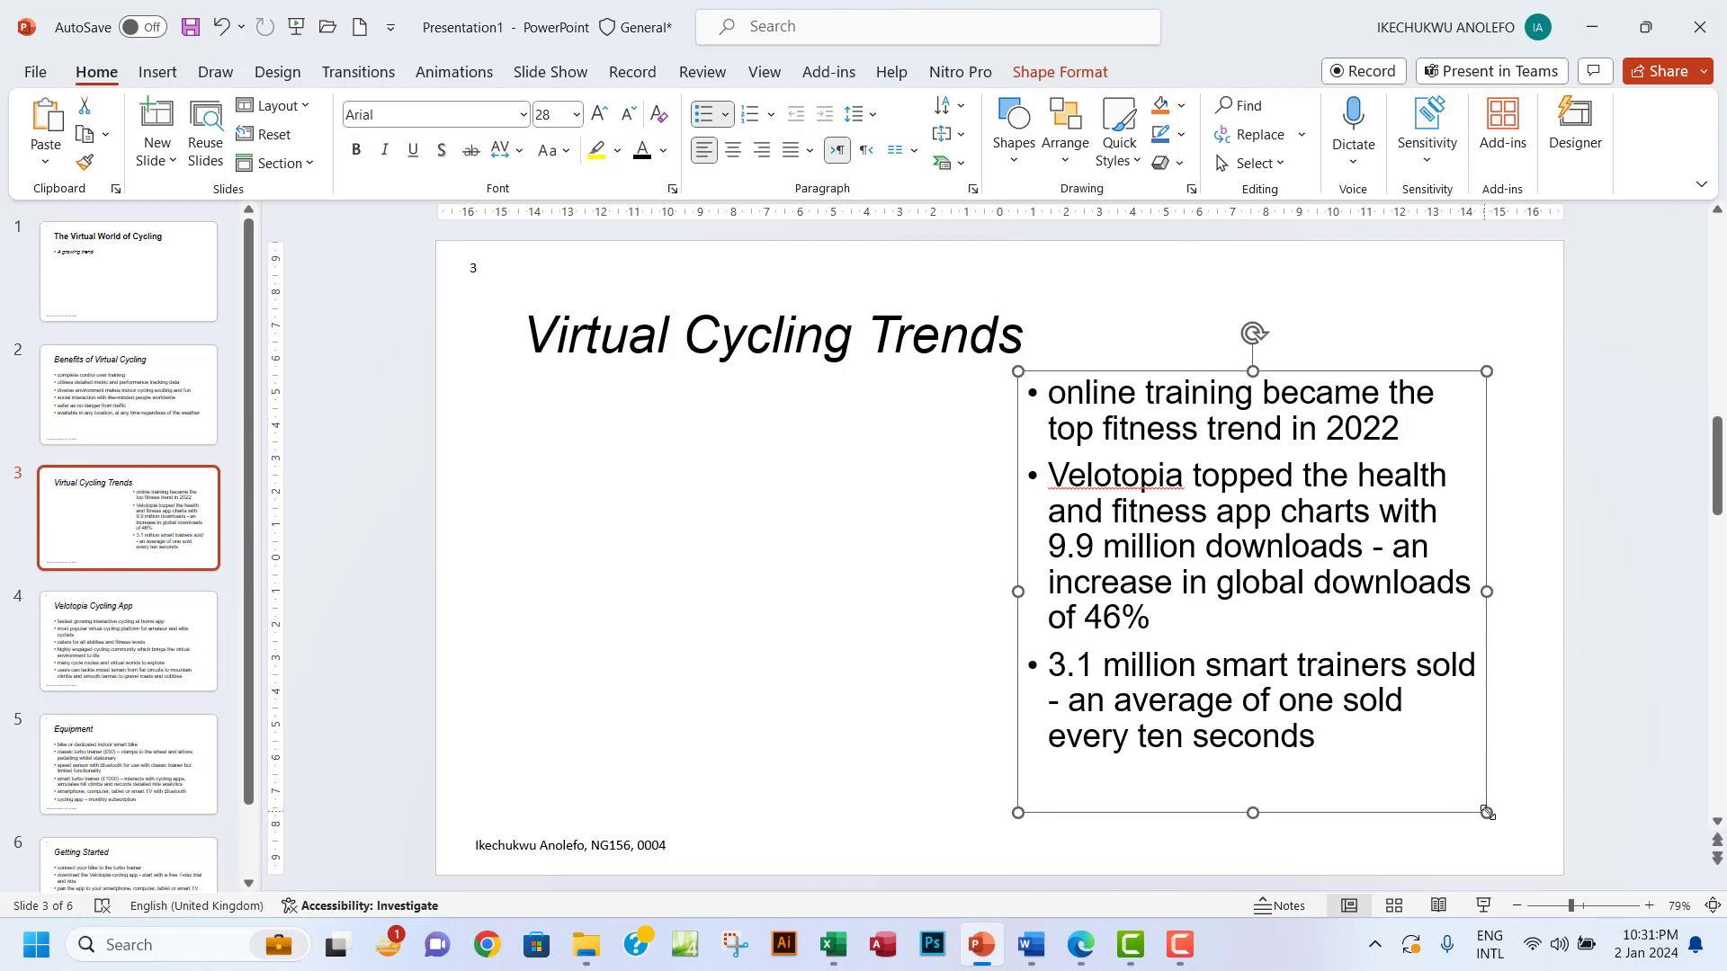
drag(1487, 812, 1527, 828)
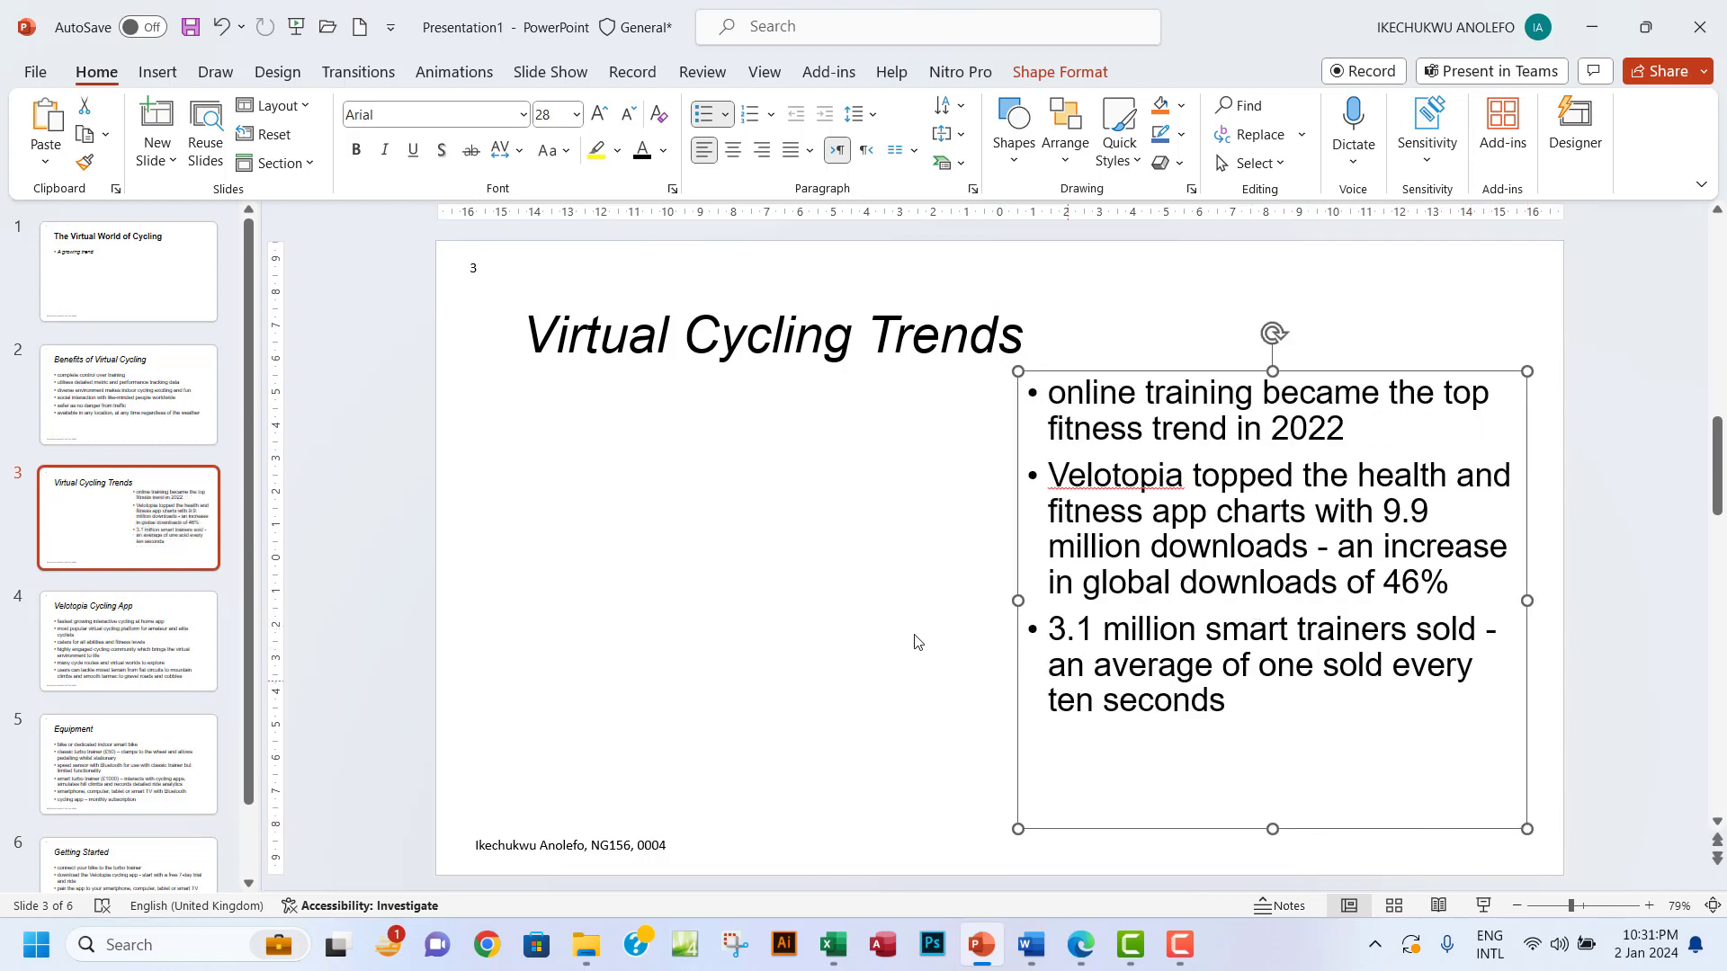
- Paste the chart onto the slide, place it left of the bullets below the title, and enlarge it without overlapping other items
click(514, 446)
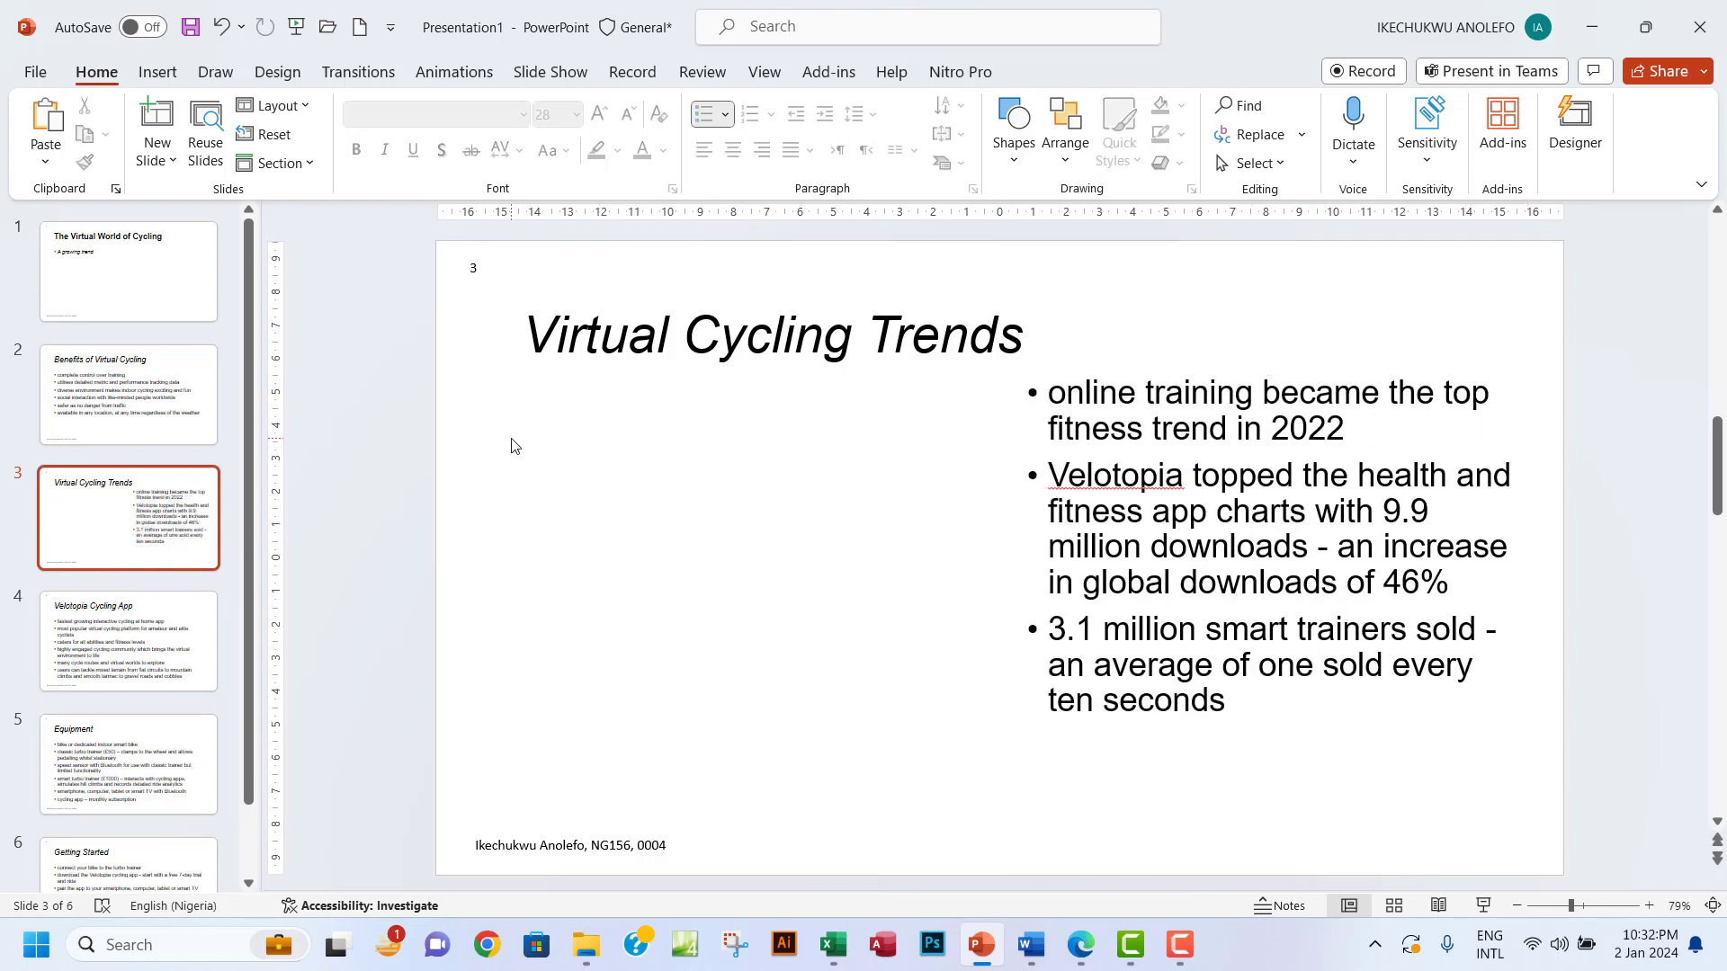
key(ctrl+v)
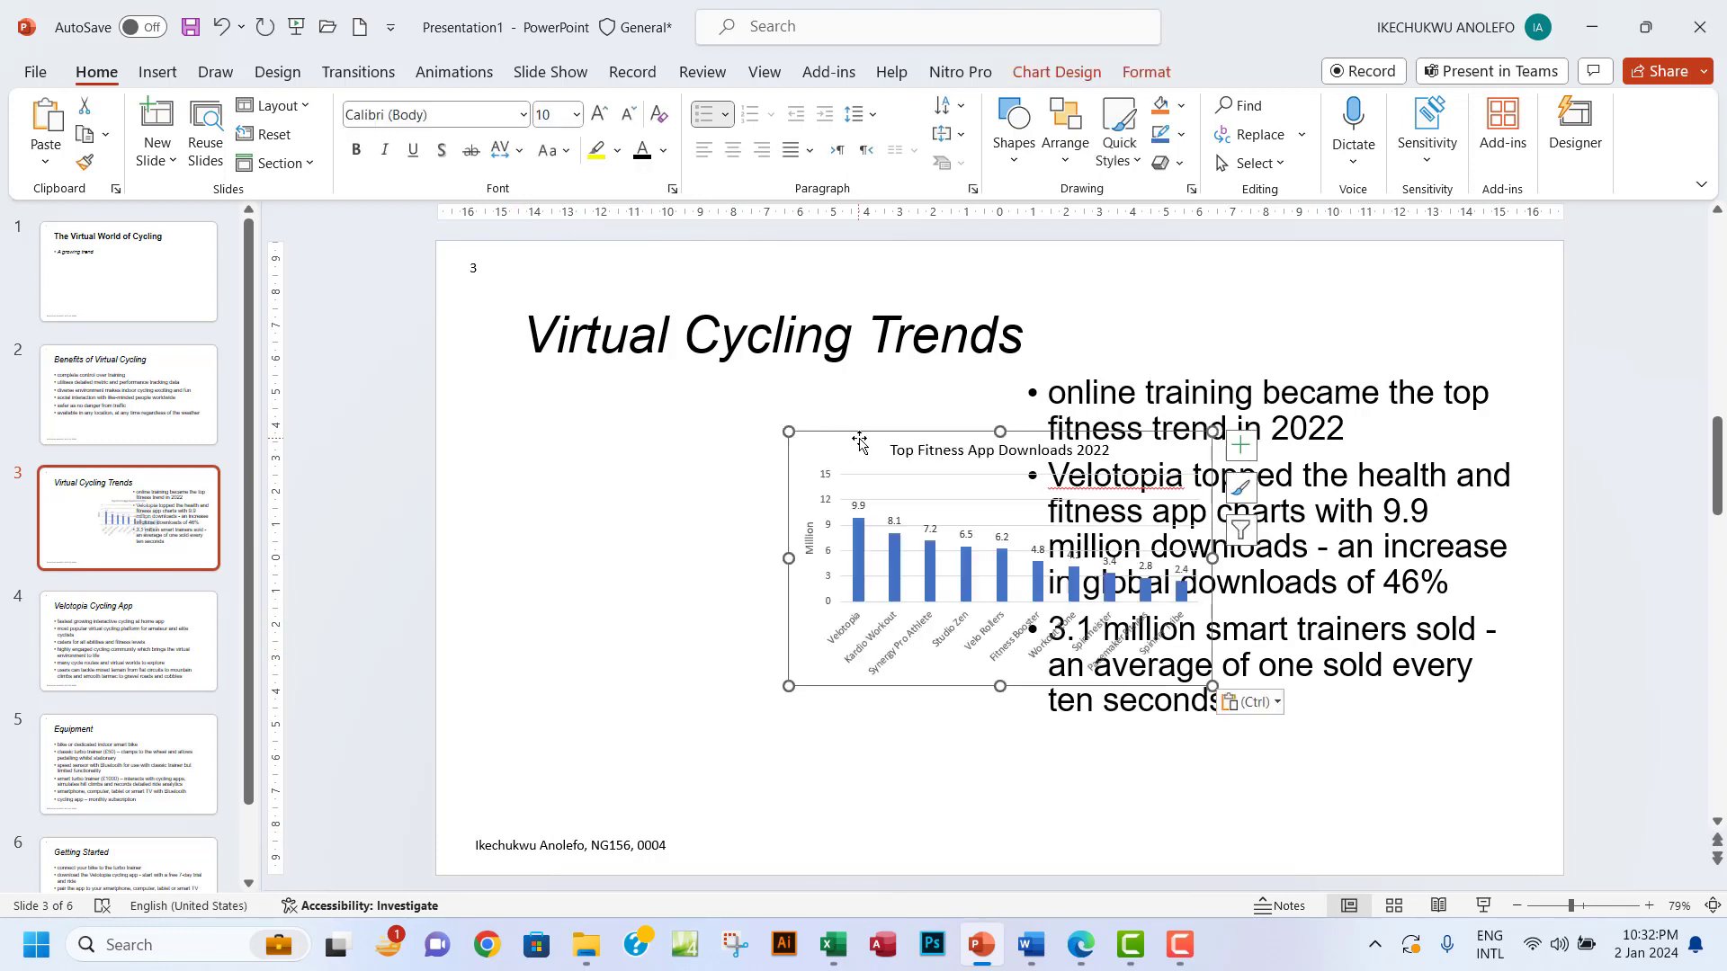
drag(786, 452, 534, 414)
drag(918, 650, 982, 716)
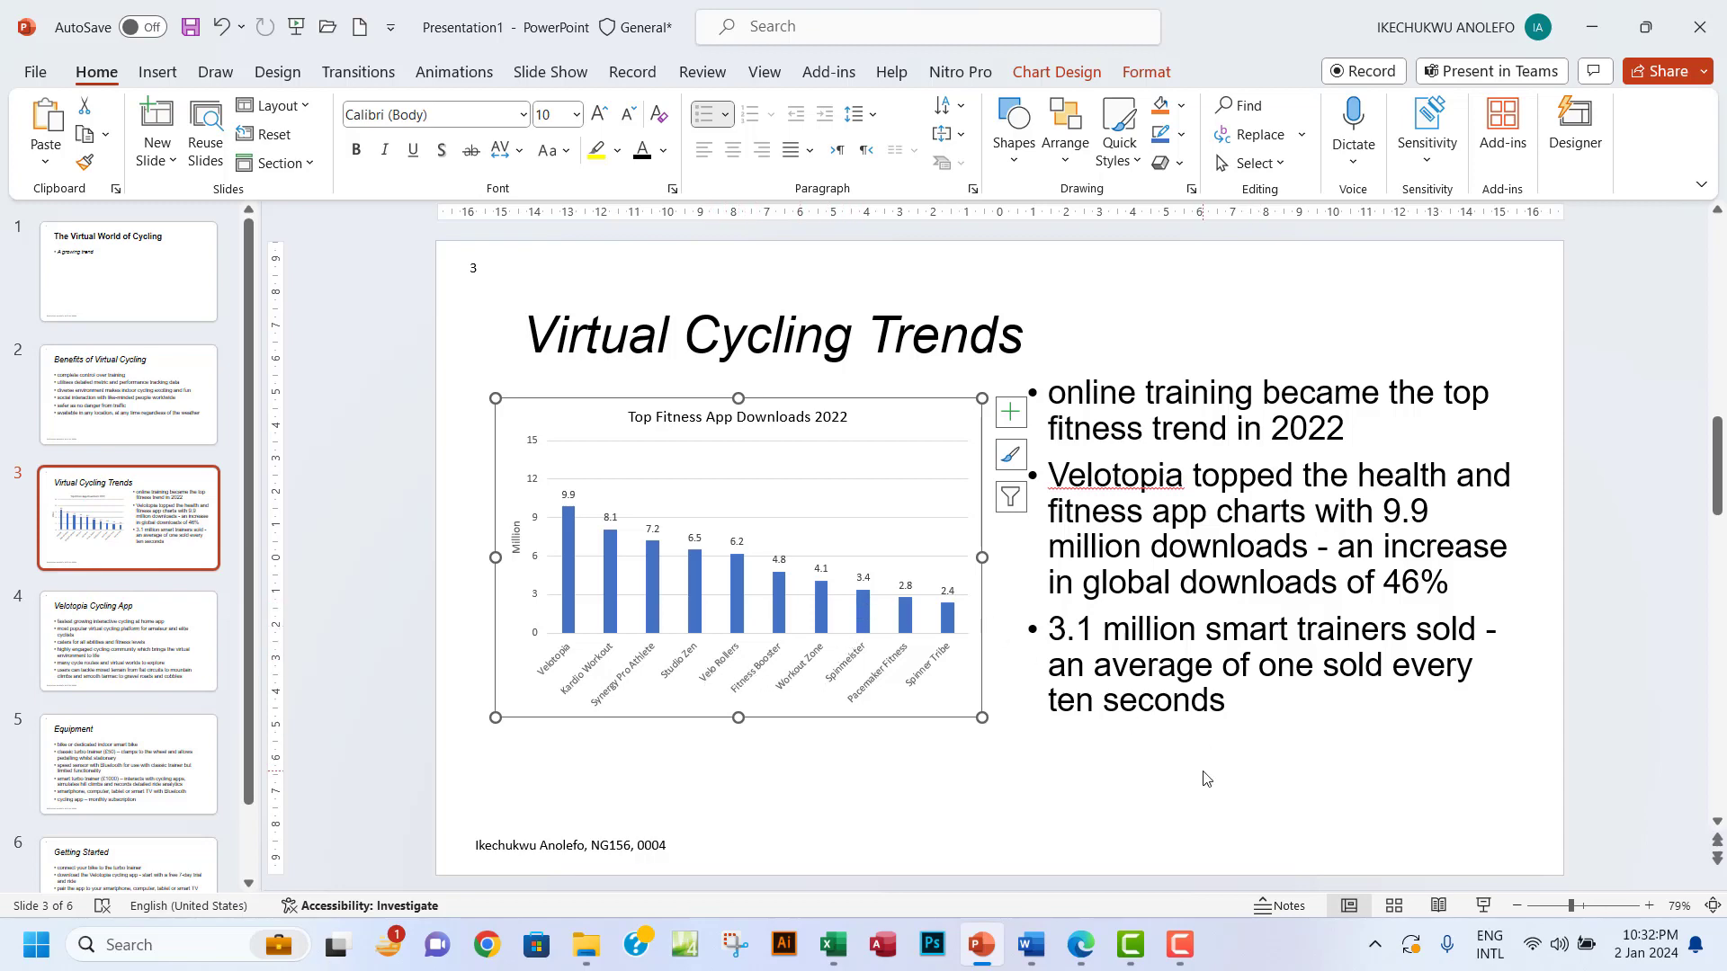
- Switch to Edge and highlight the text of question 28 in green in the question paper
click(1080, 945)
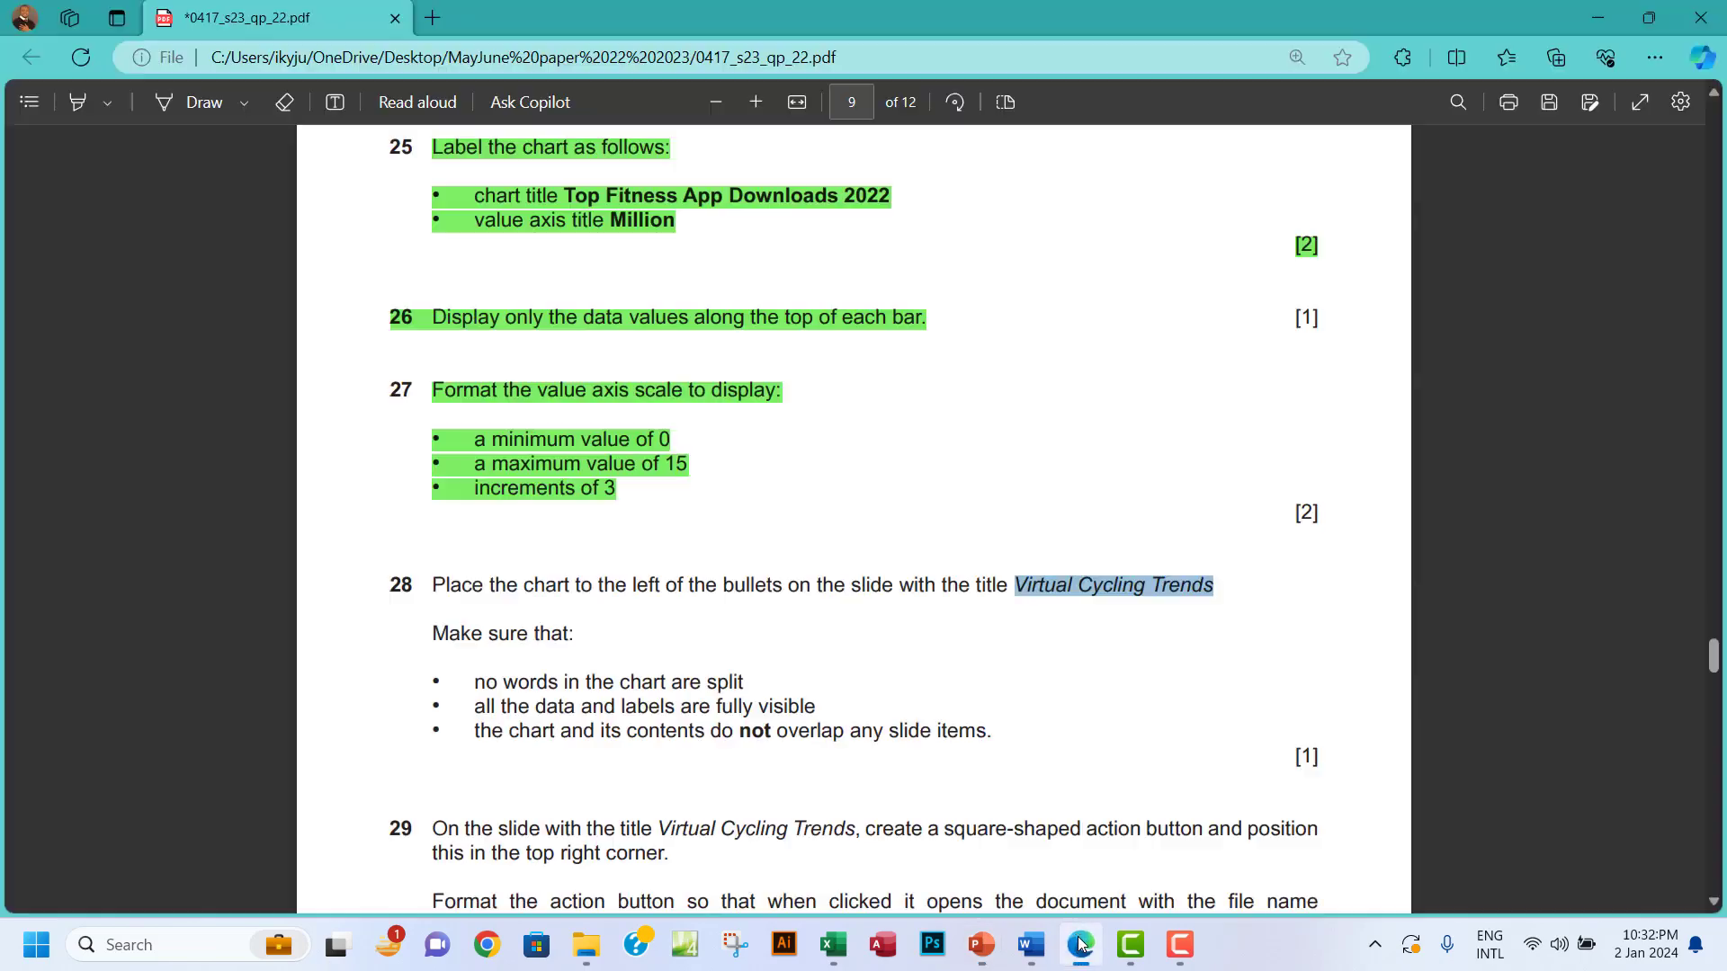
scroll(738, 595, down, 2)
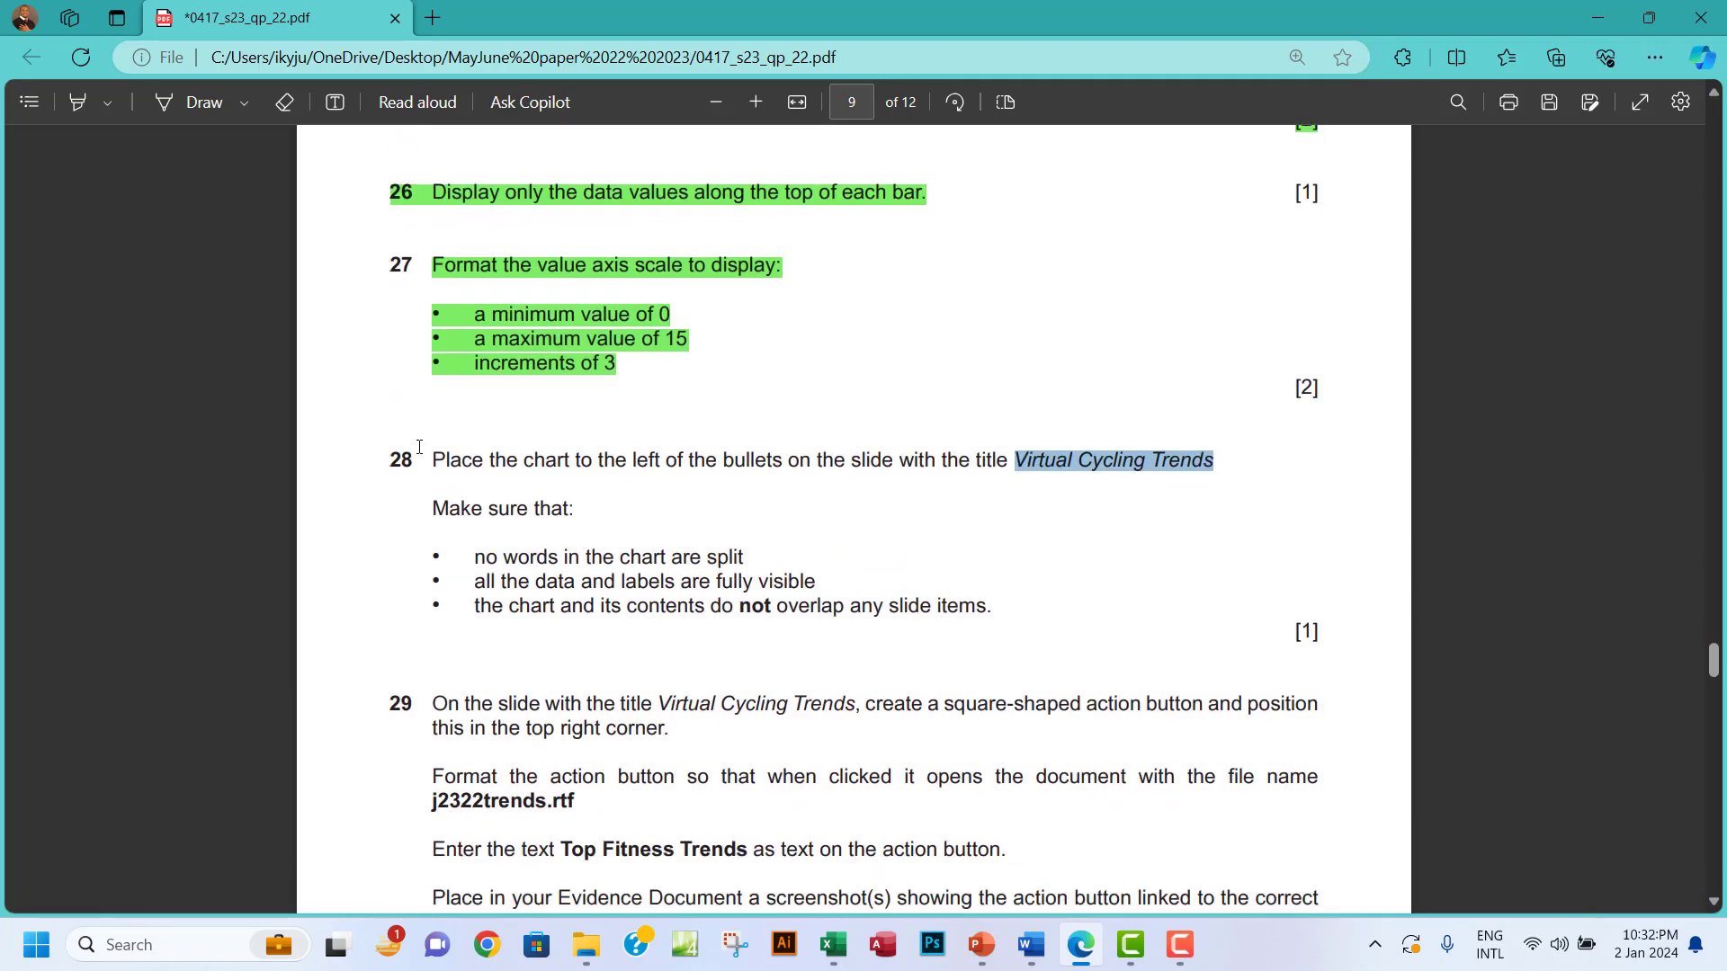
drag(431, 460, 988, 608)
mouse_move(1029, 498)
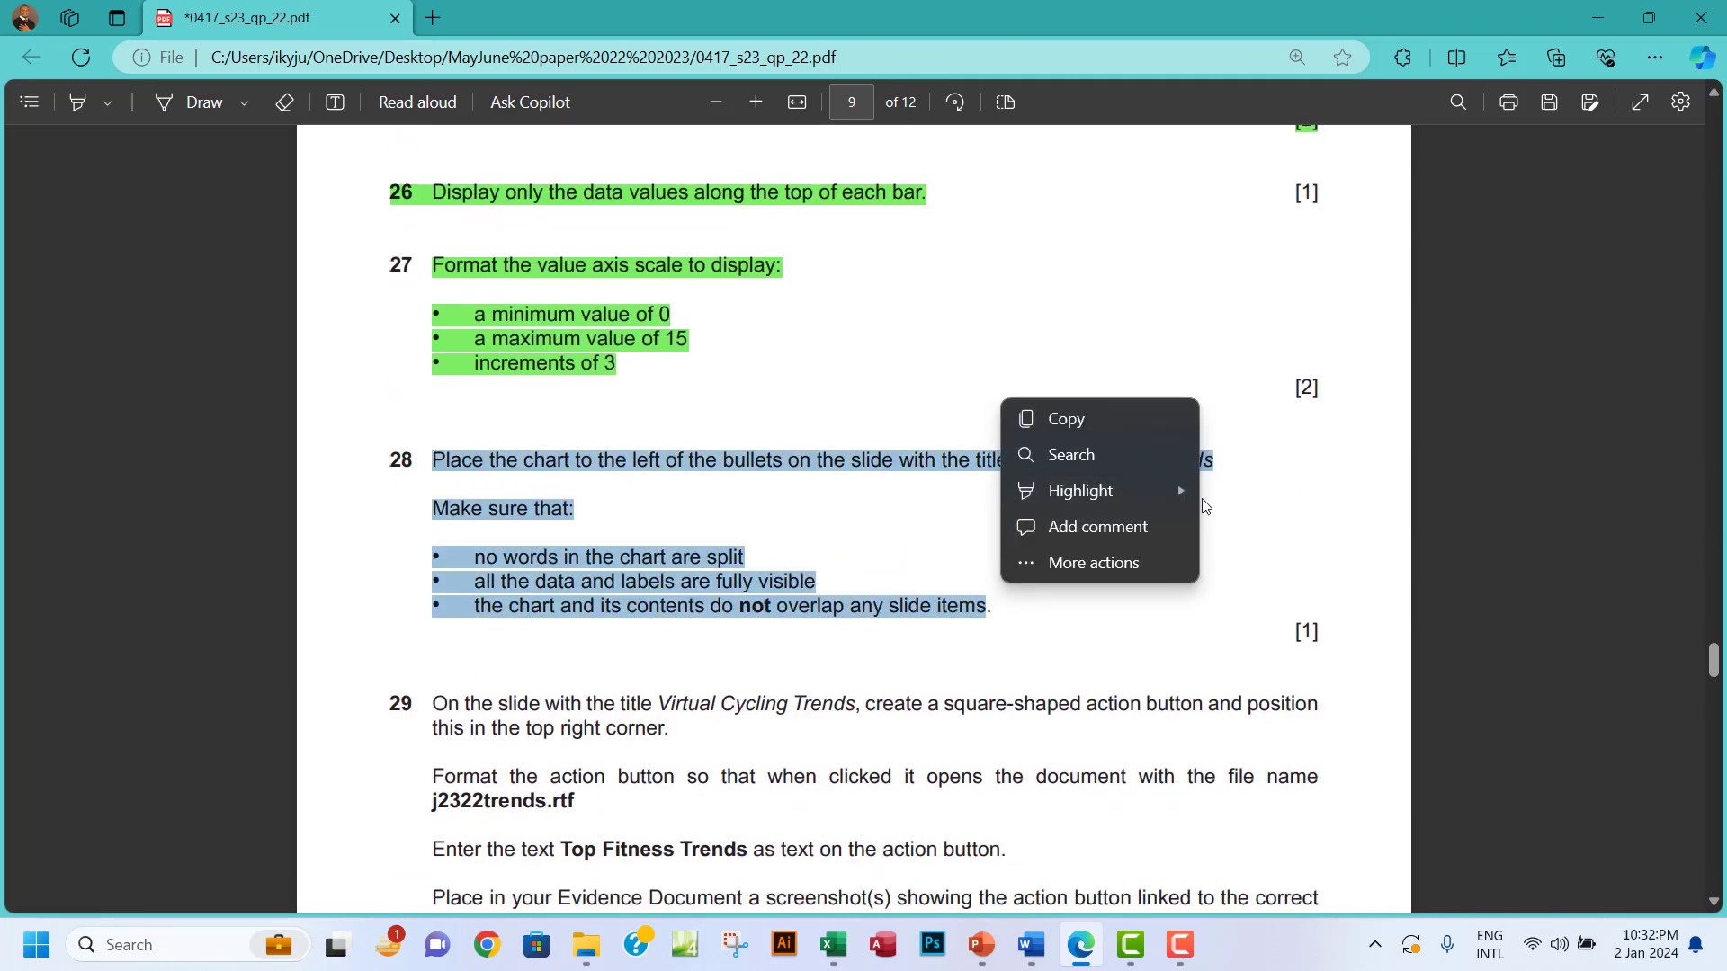
mouse_move(1189, 495)
click(1239, 530)
- Read question 29 and switch to PowerPoint to draw a 3.17 cm square in the top right corner of the Virtual Cycling Trends slide
scroll(1116, 541, down, 4)
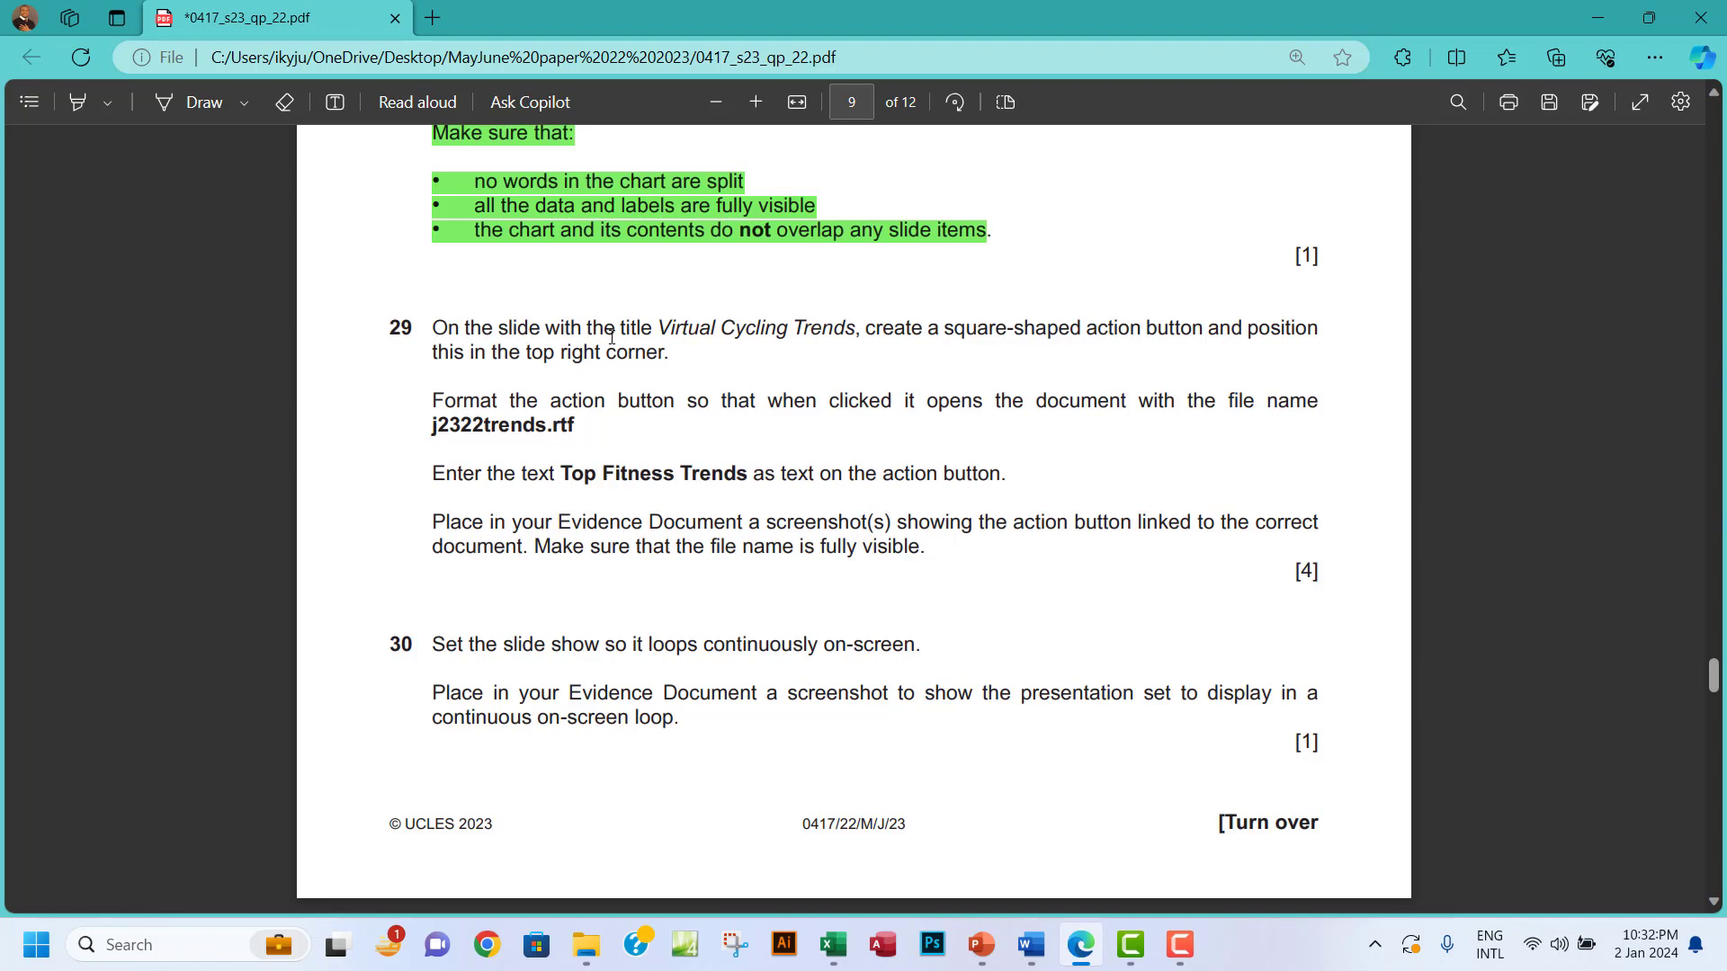
drag(671, 330, 850, 325)
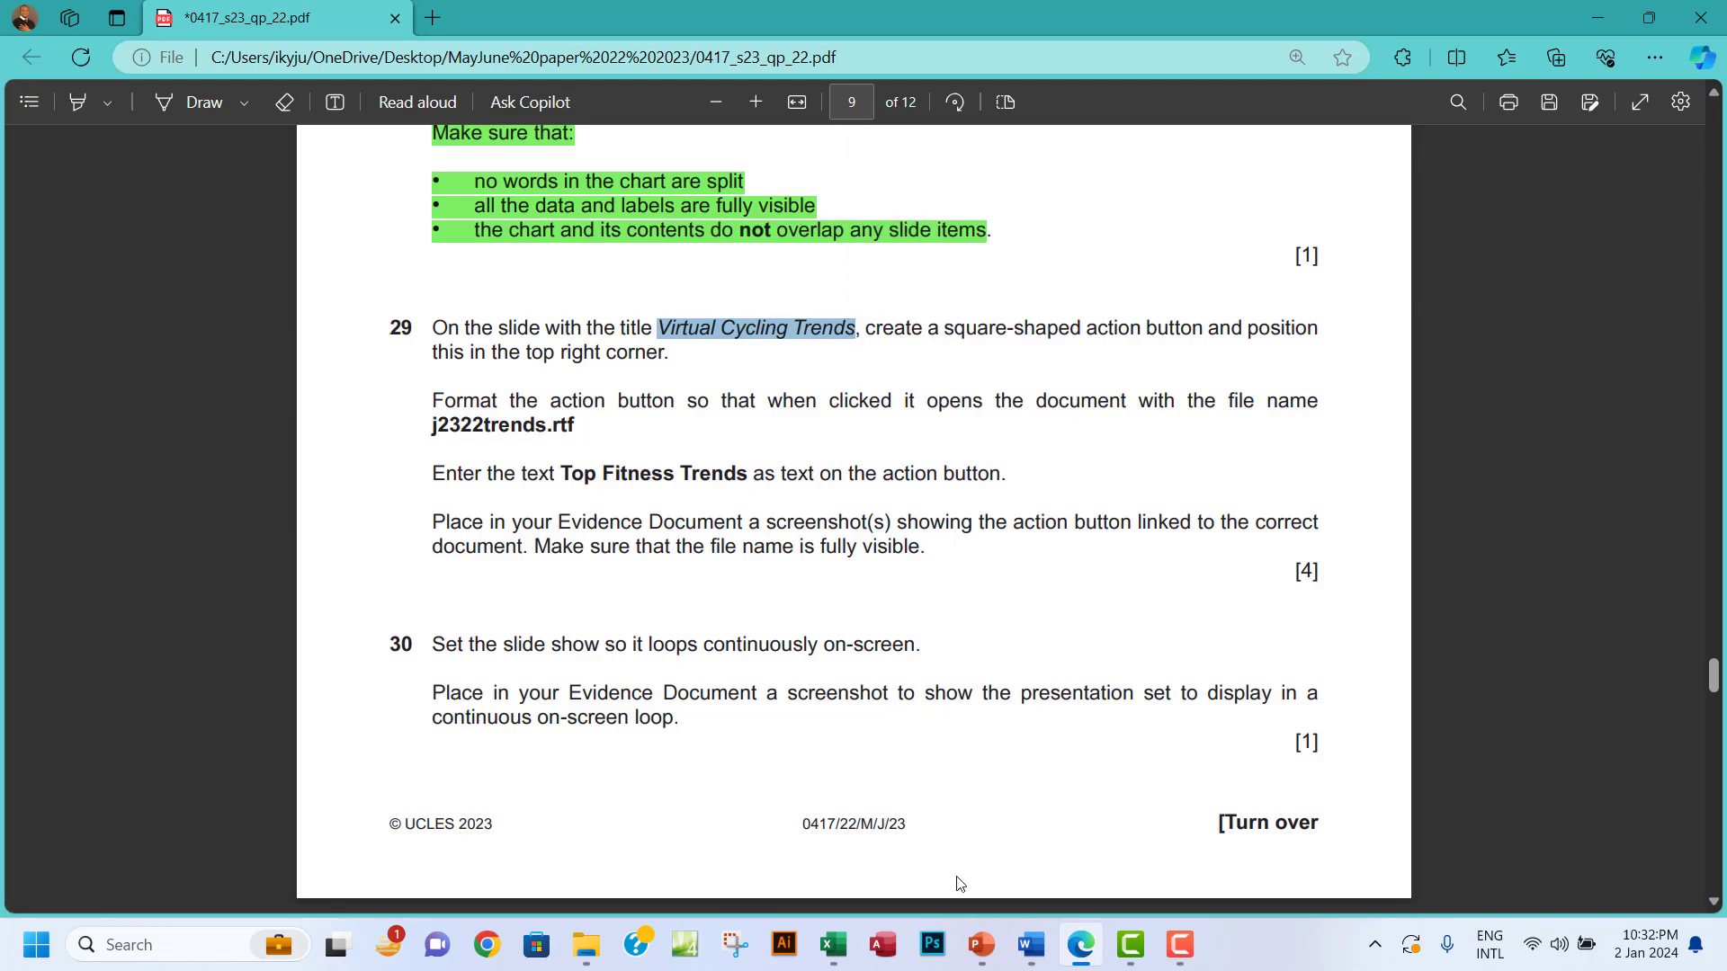
click(981, 944)
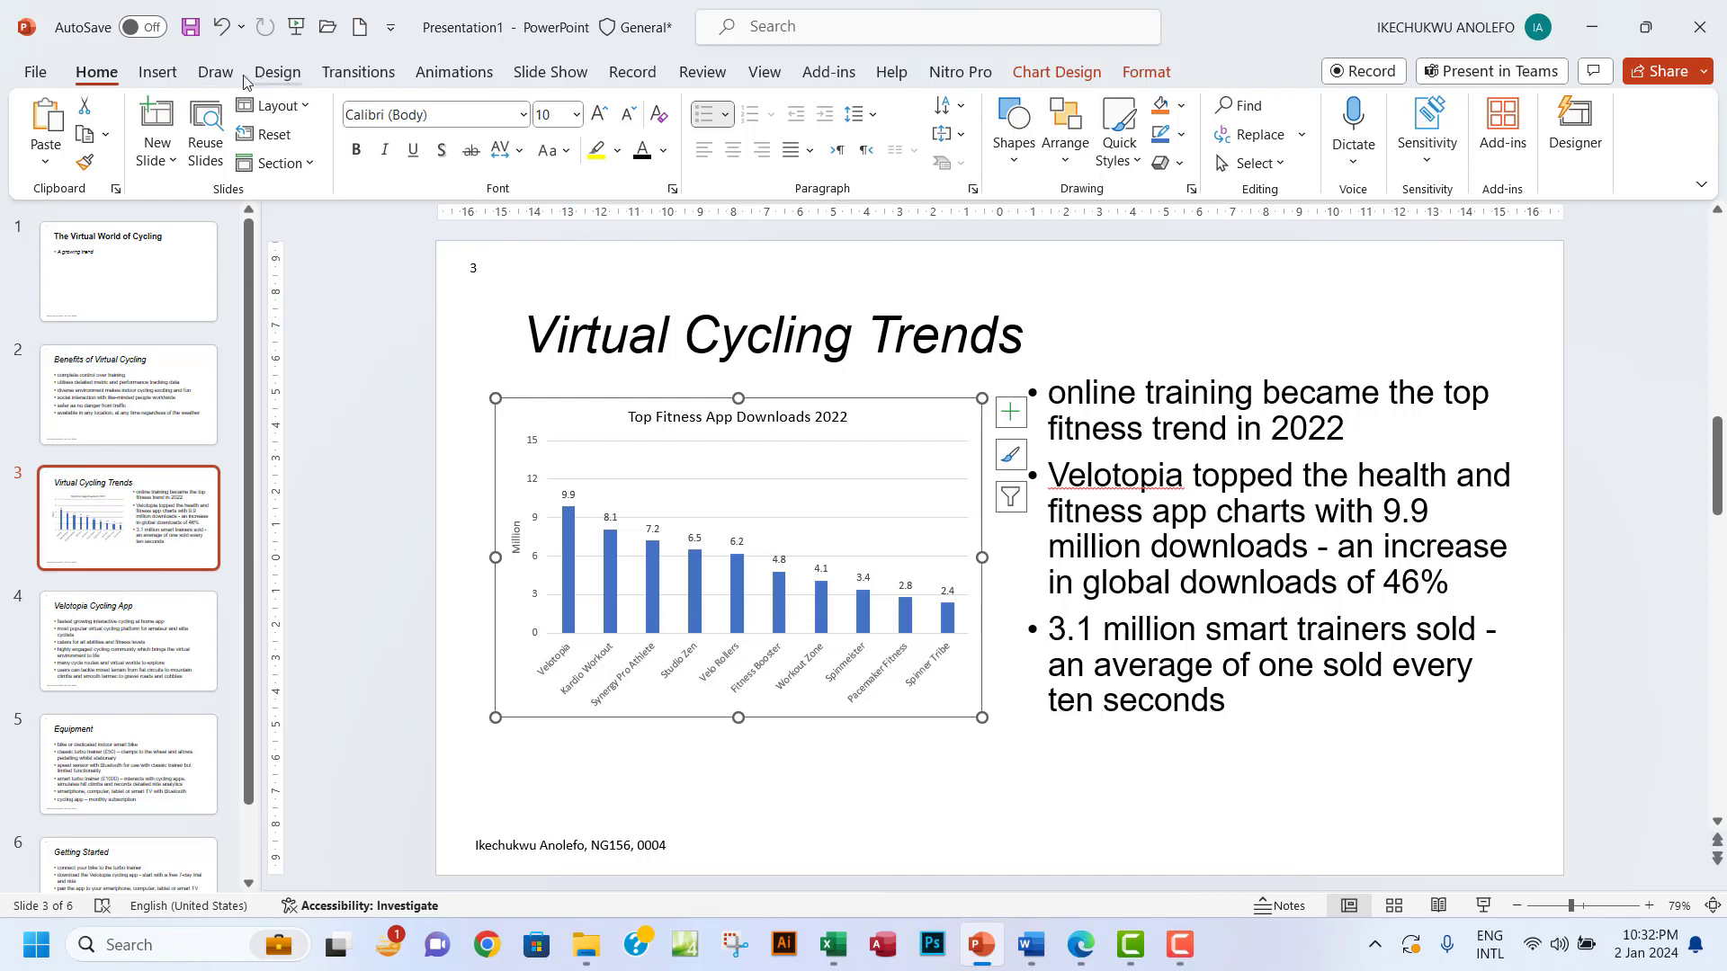
click(162, 78)
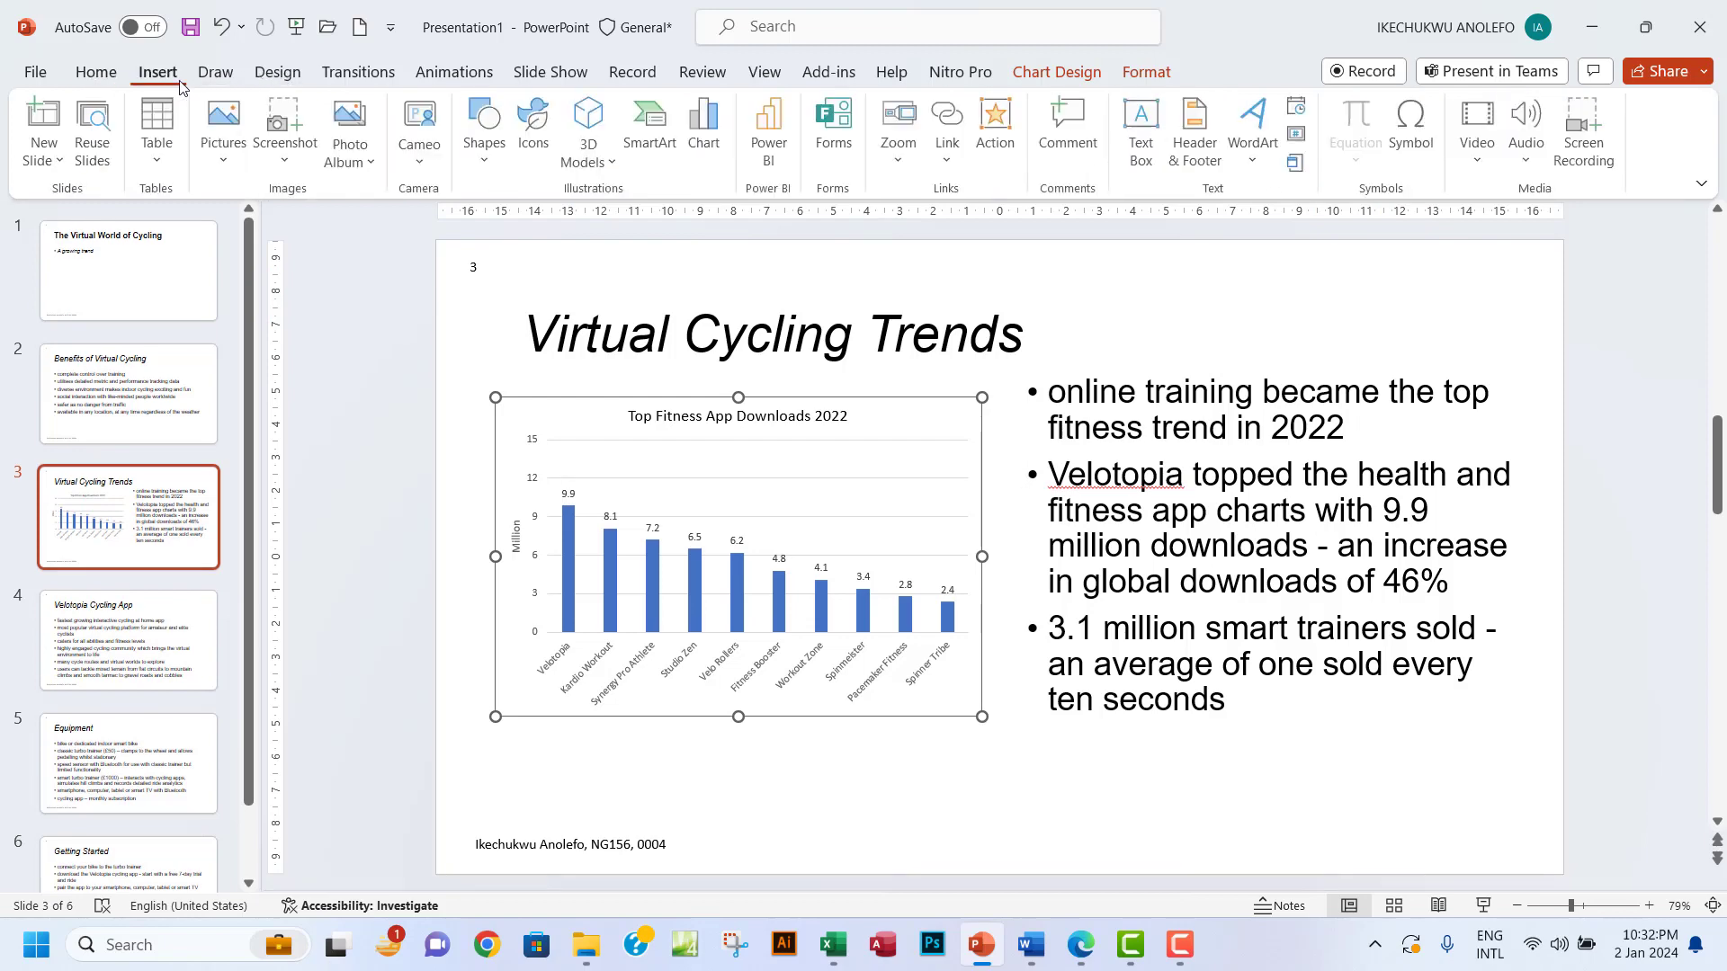
click(486, 166)
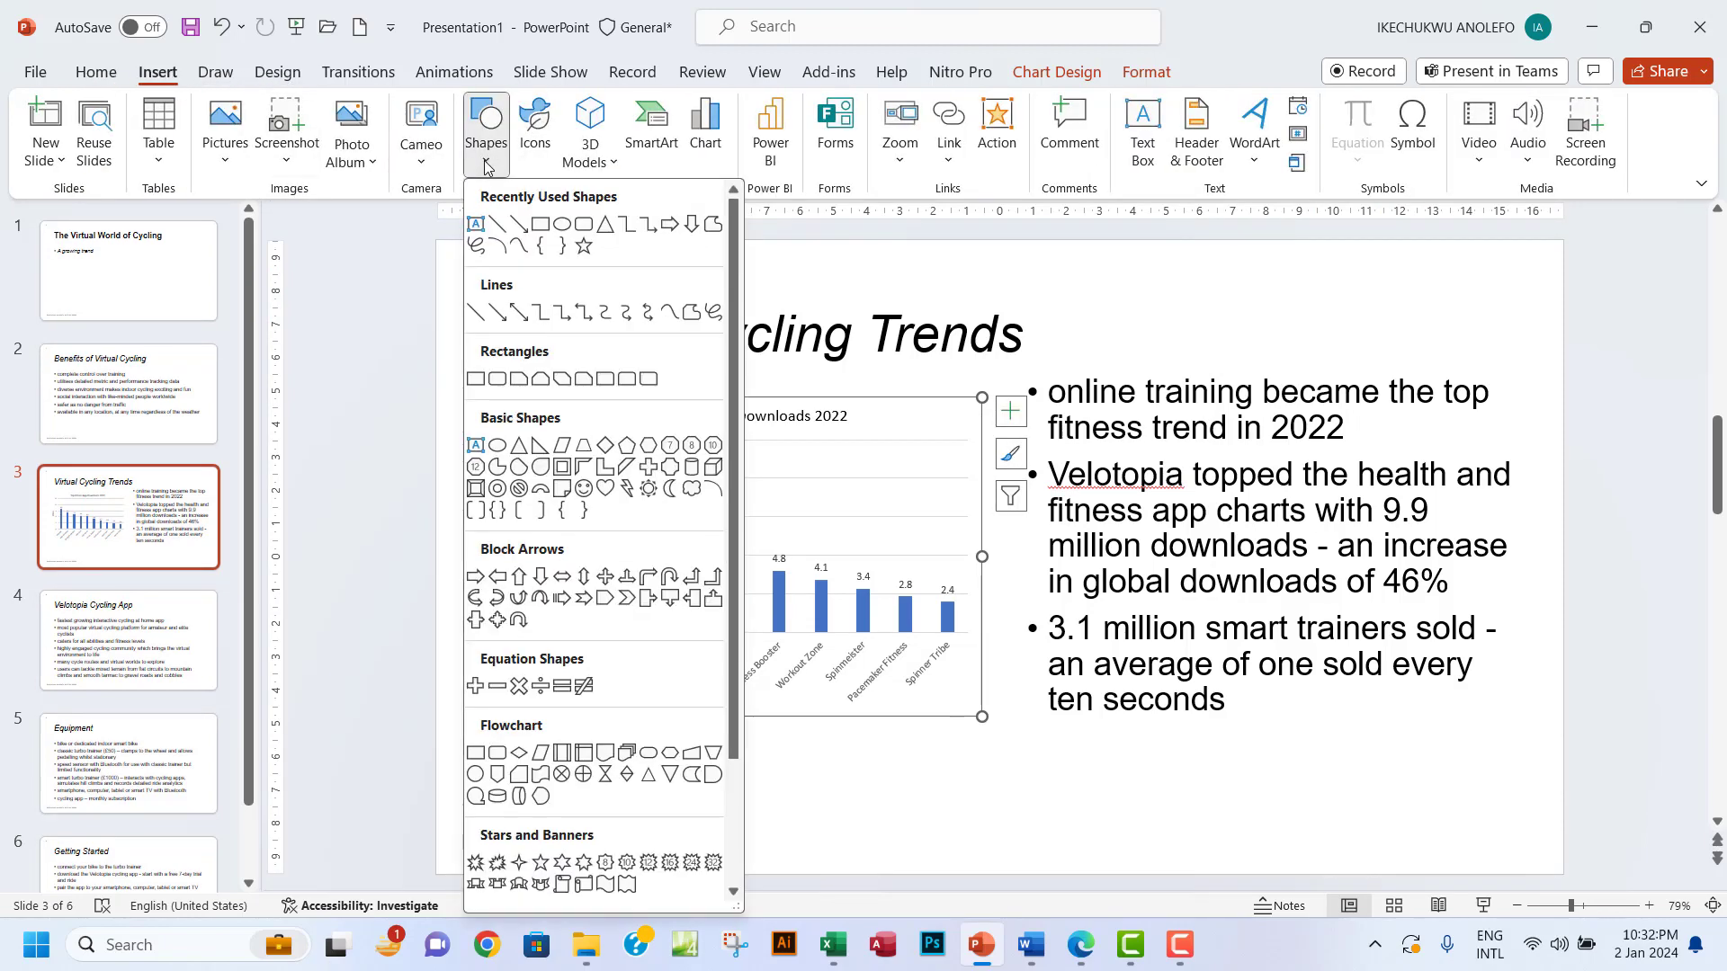
click(551, 230)
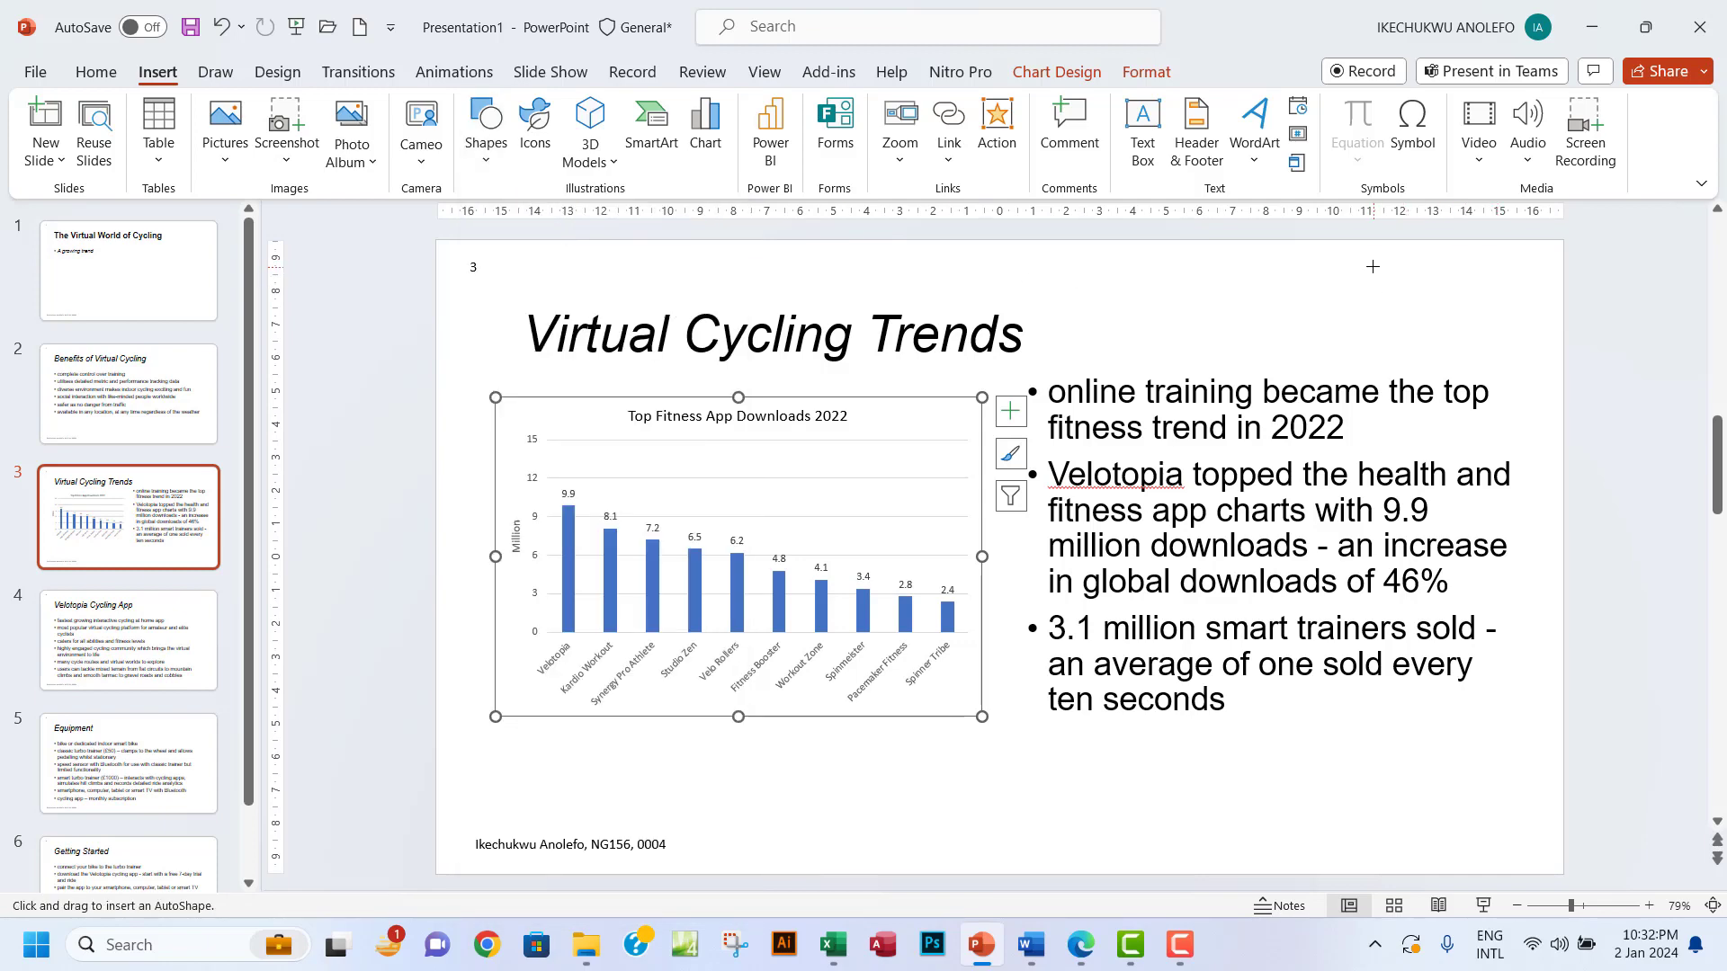
mouse_move(1380, 260)
mouse_down()
mouse_move(1456, 325)
mouse_move(1487, 312)
mouse_up()
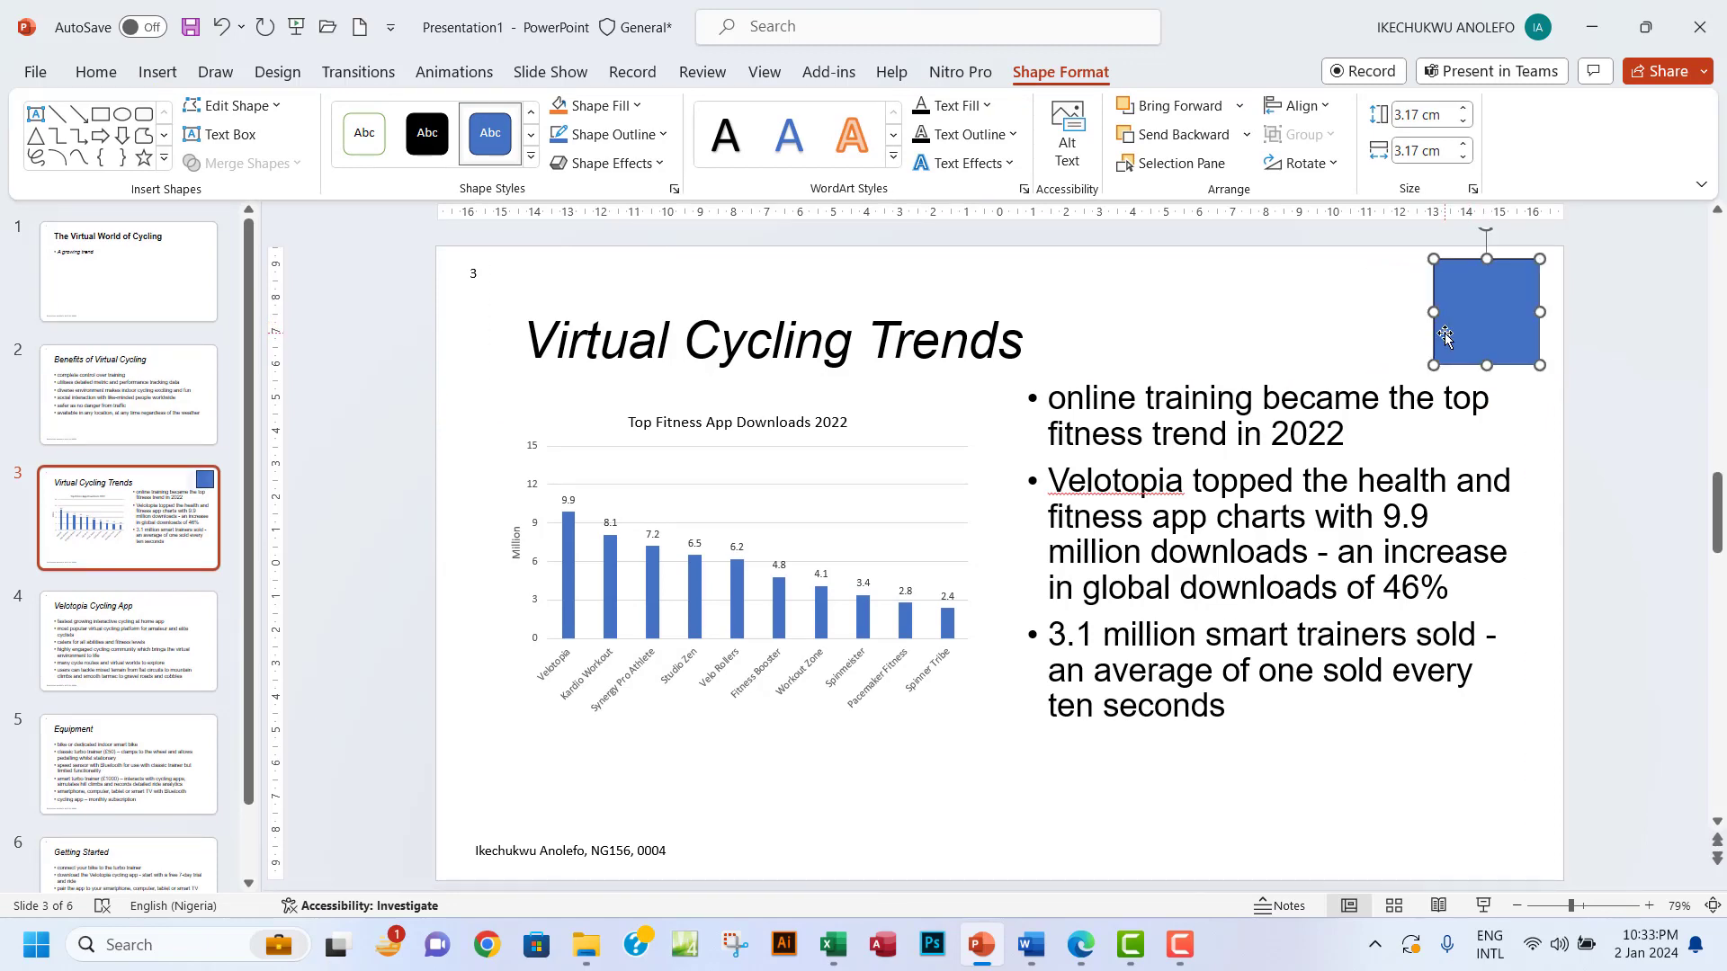
- Recheck question 29 in Edge, return to PowerPoint, and browse for the square's link target in the 0417_s23_sf_22 folder inside MayJune paper 22 2023
click(1088, 945)
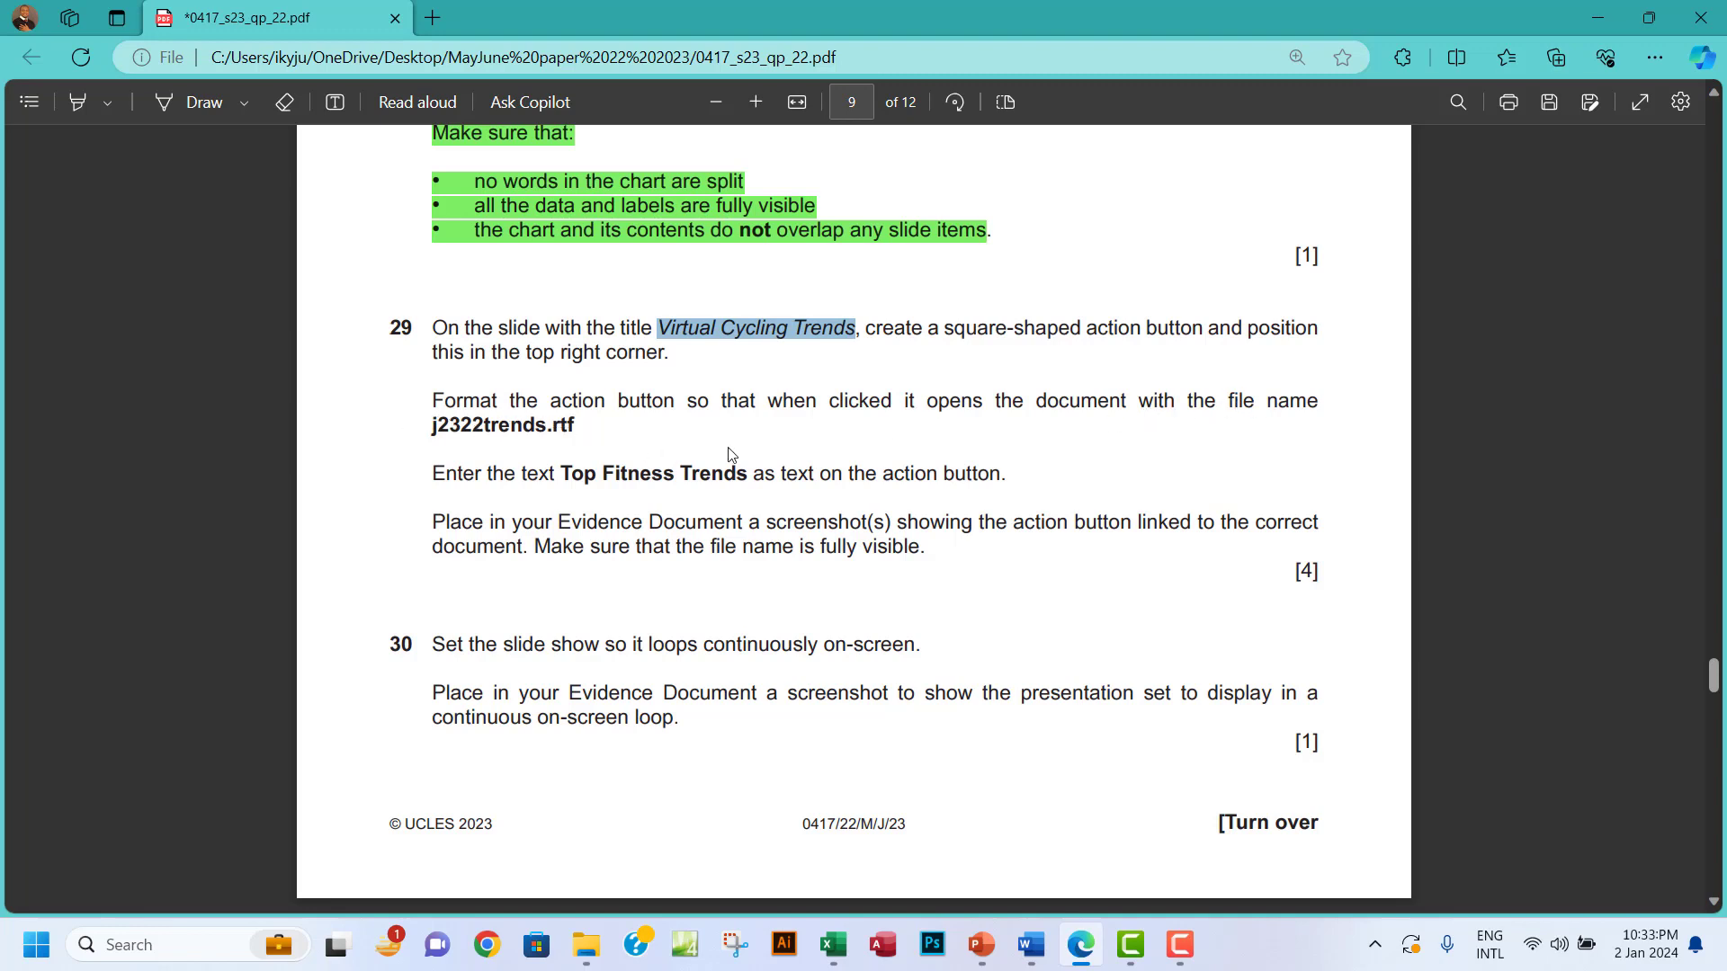
click(985, 940)
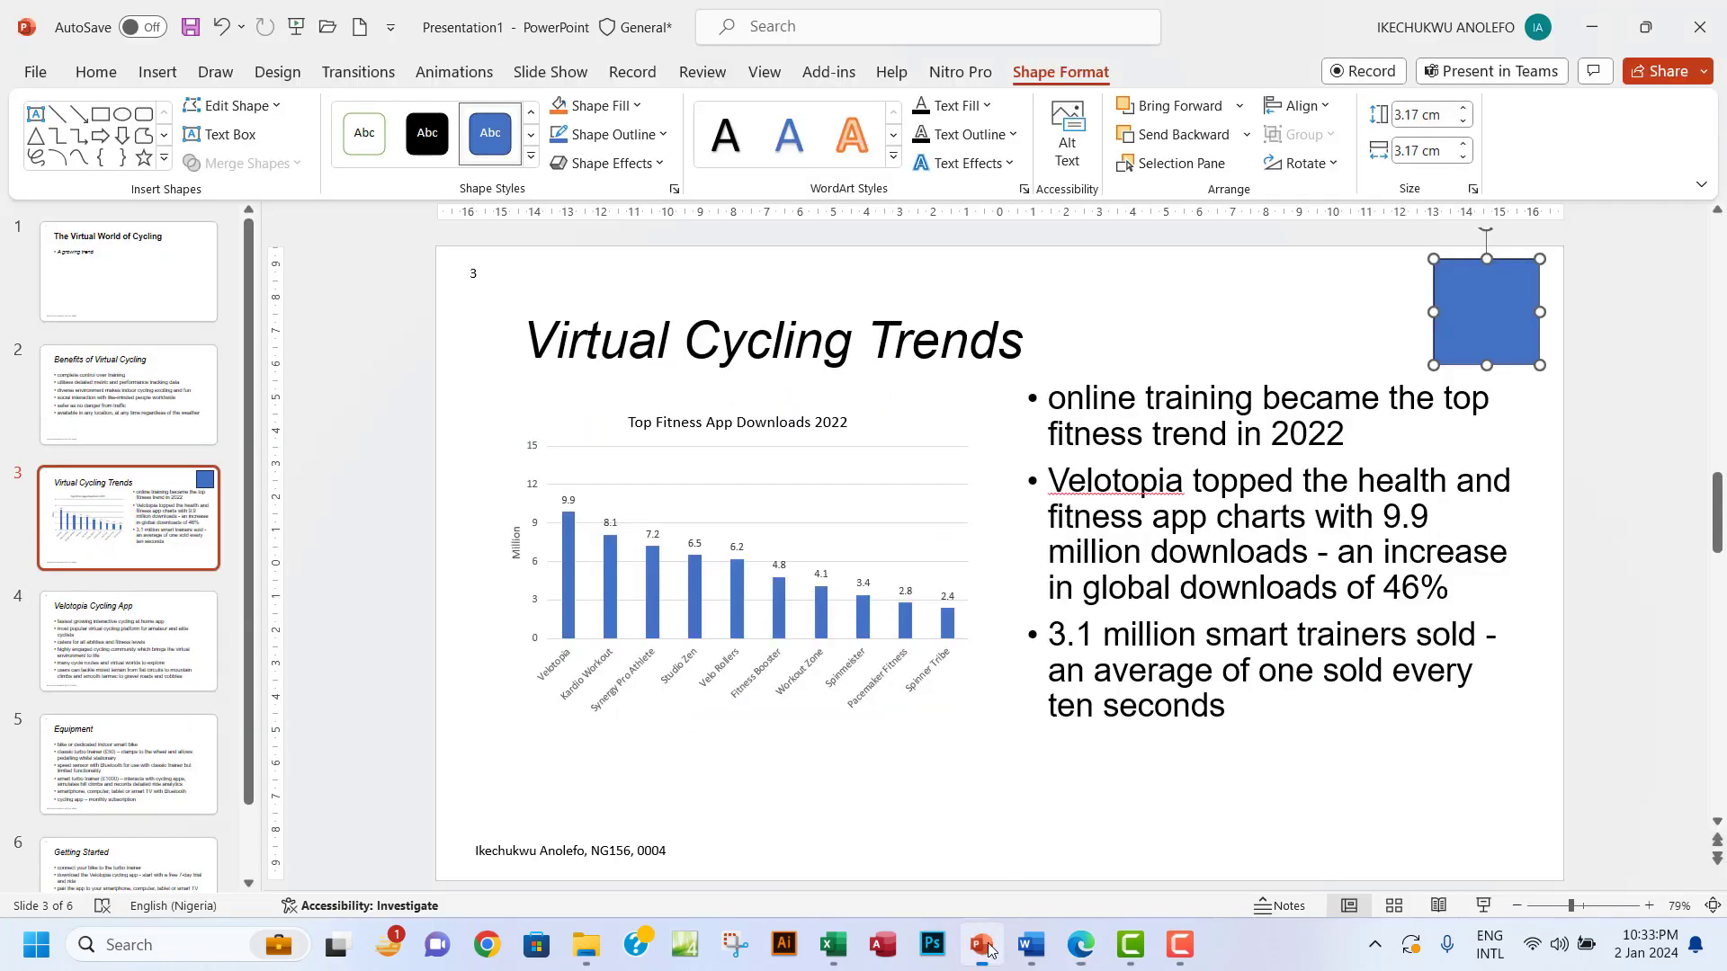
right_click(1476, 321)
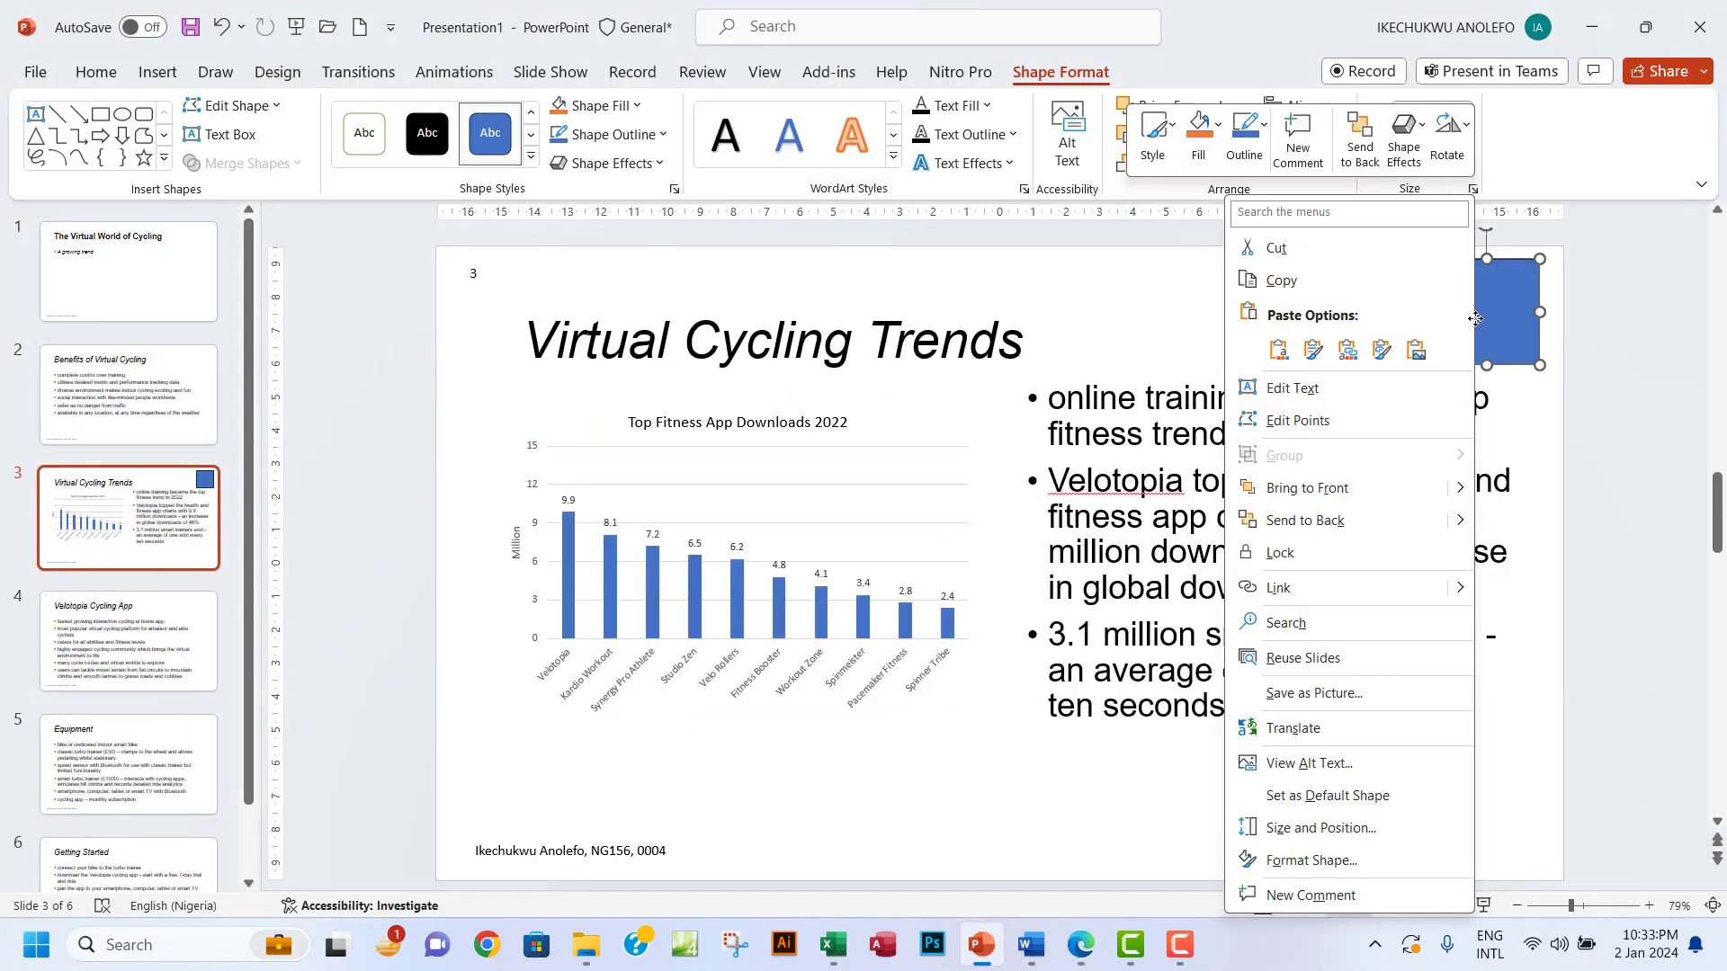
click(1320, 595)
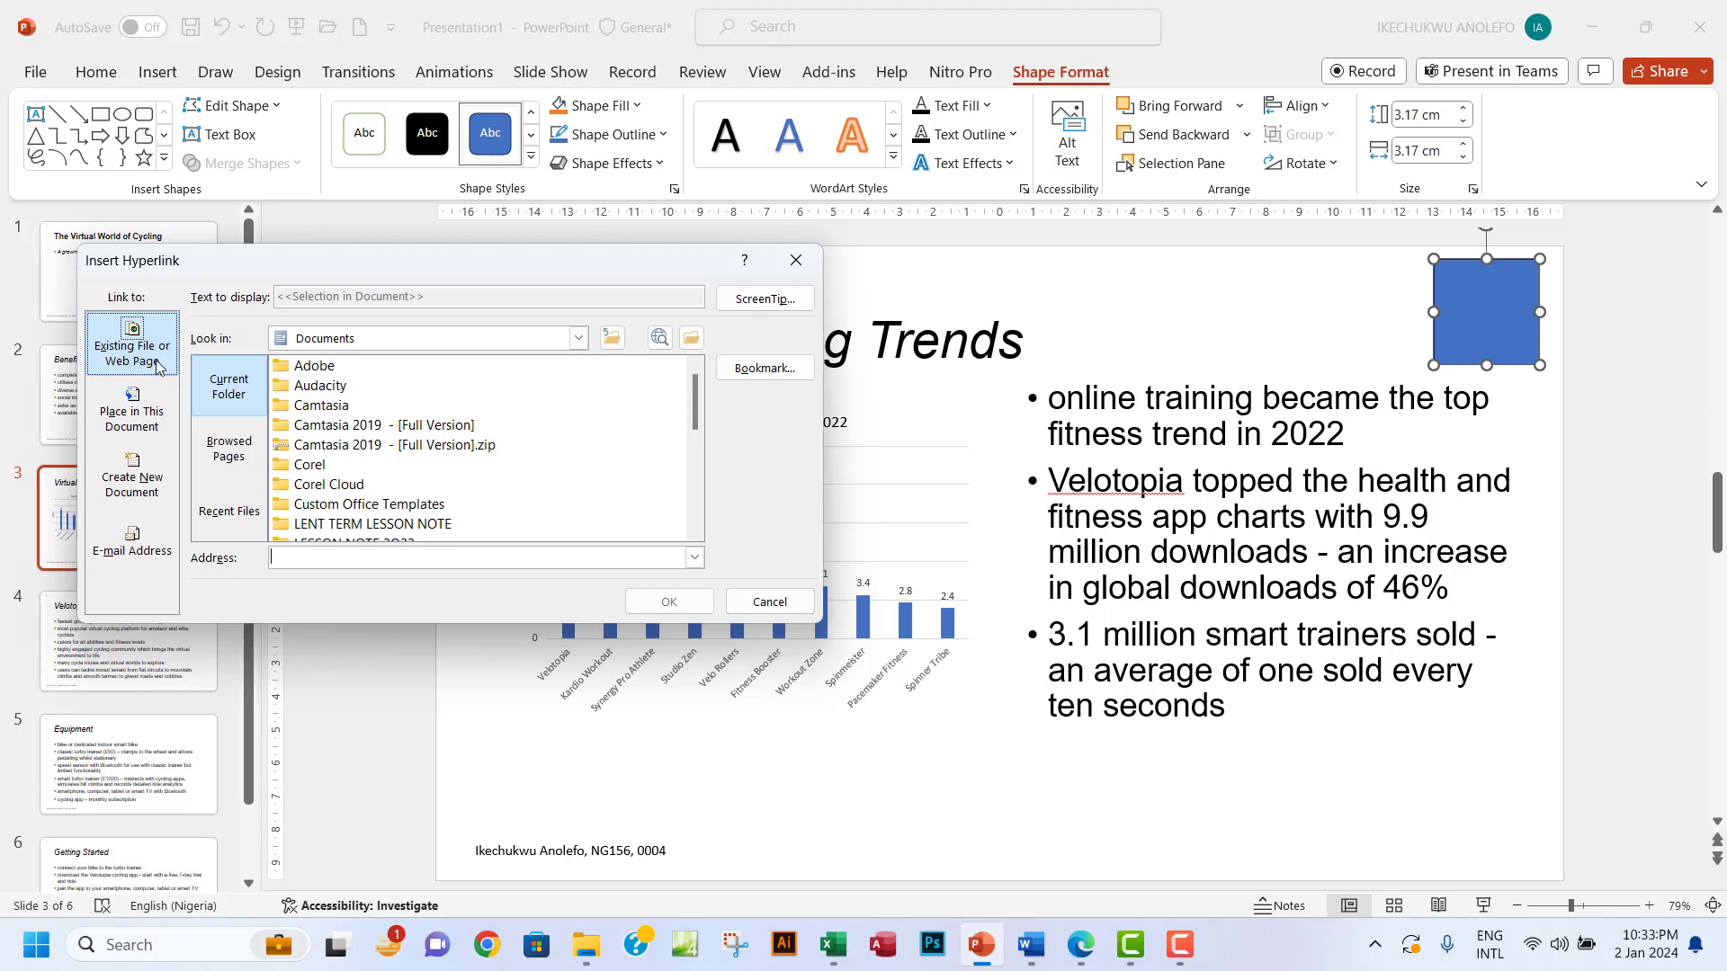
click(689, 341)
click(162, 504)
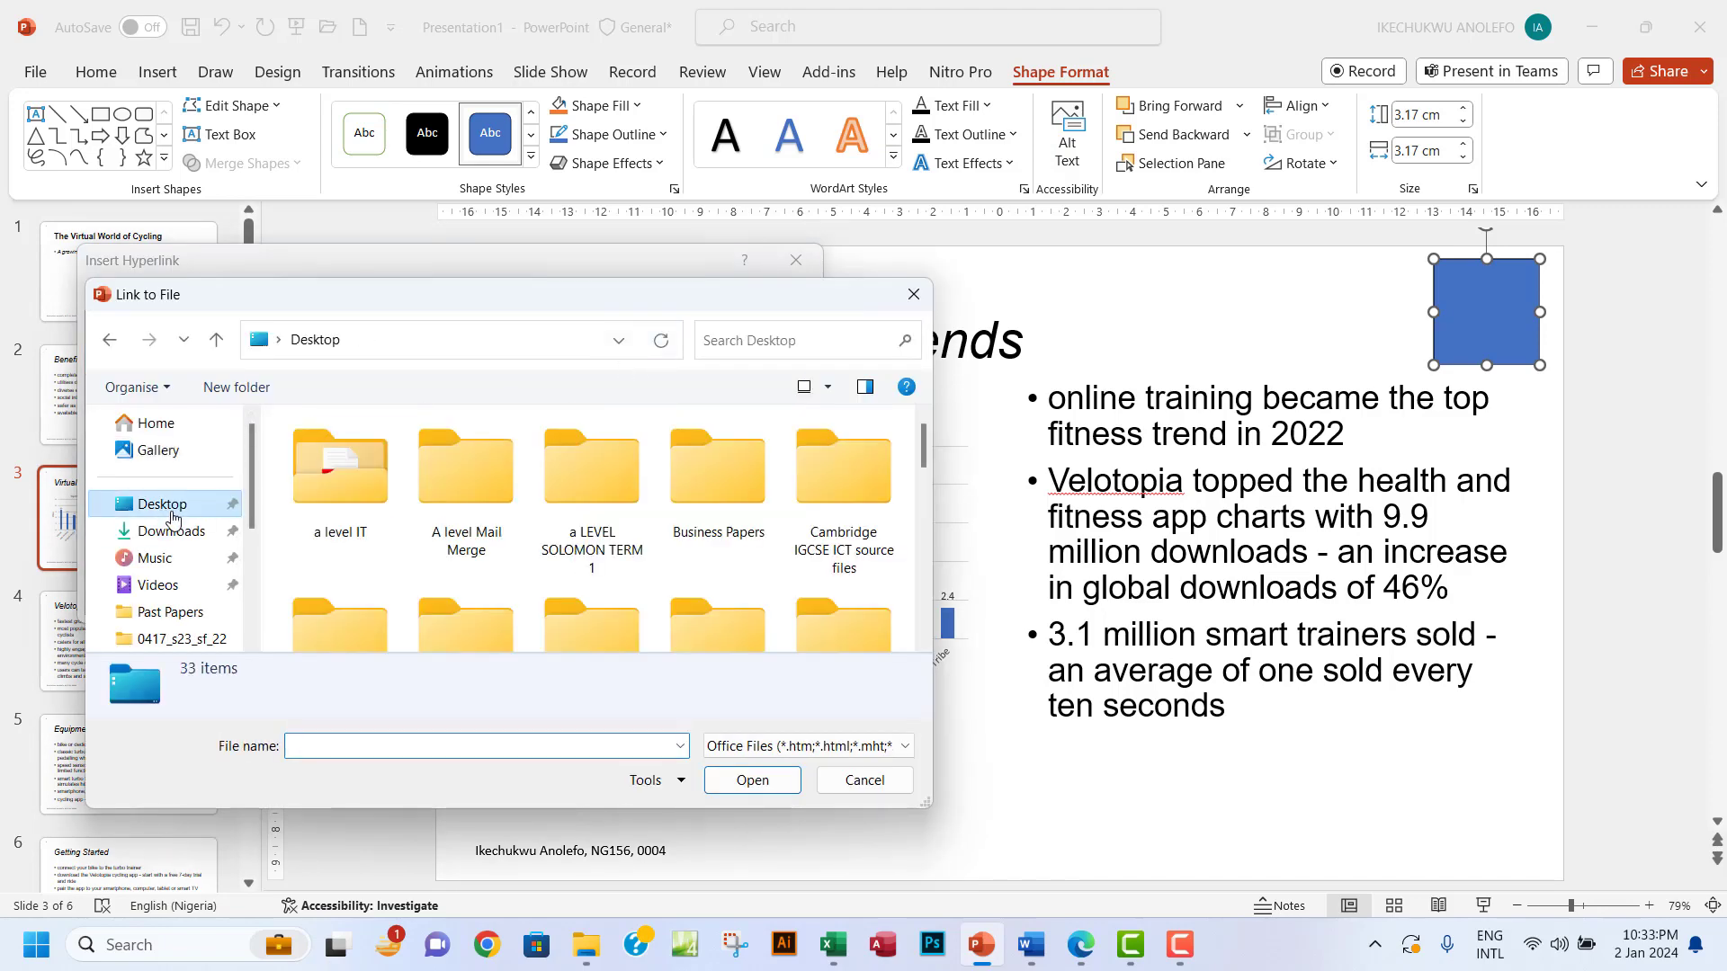
drag(923, 441, 923, 462)
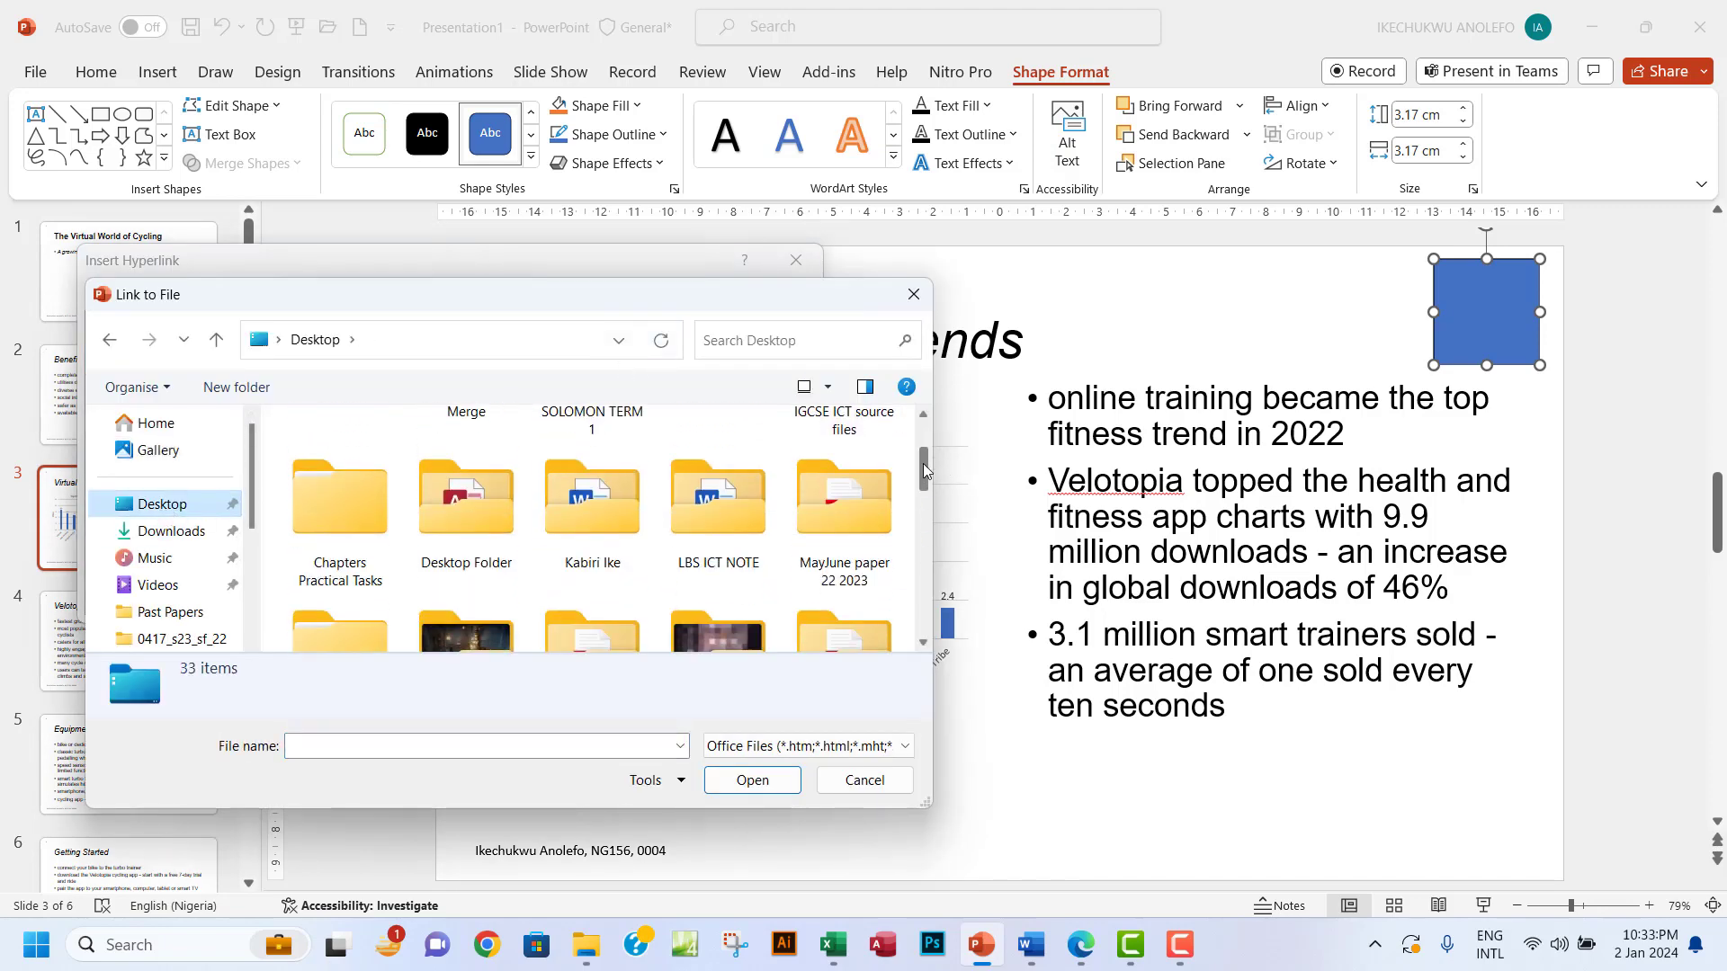
double_click(846, 526)
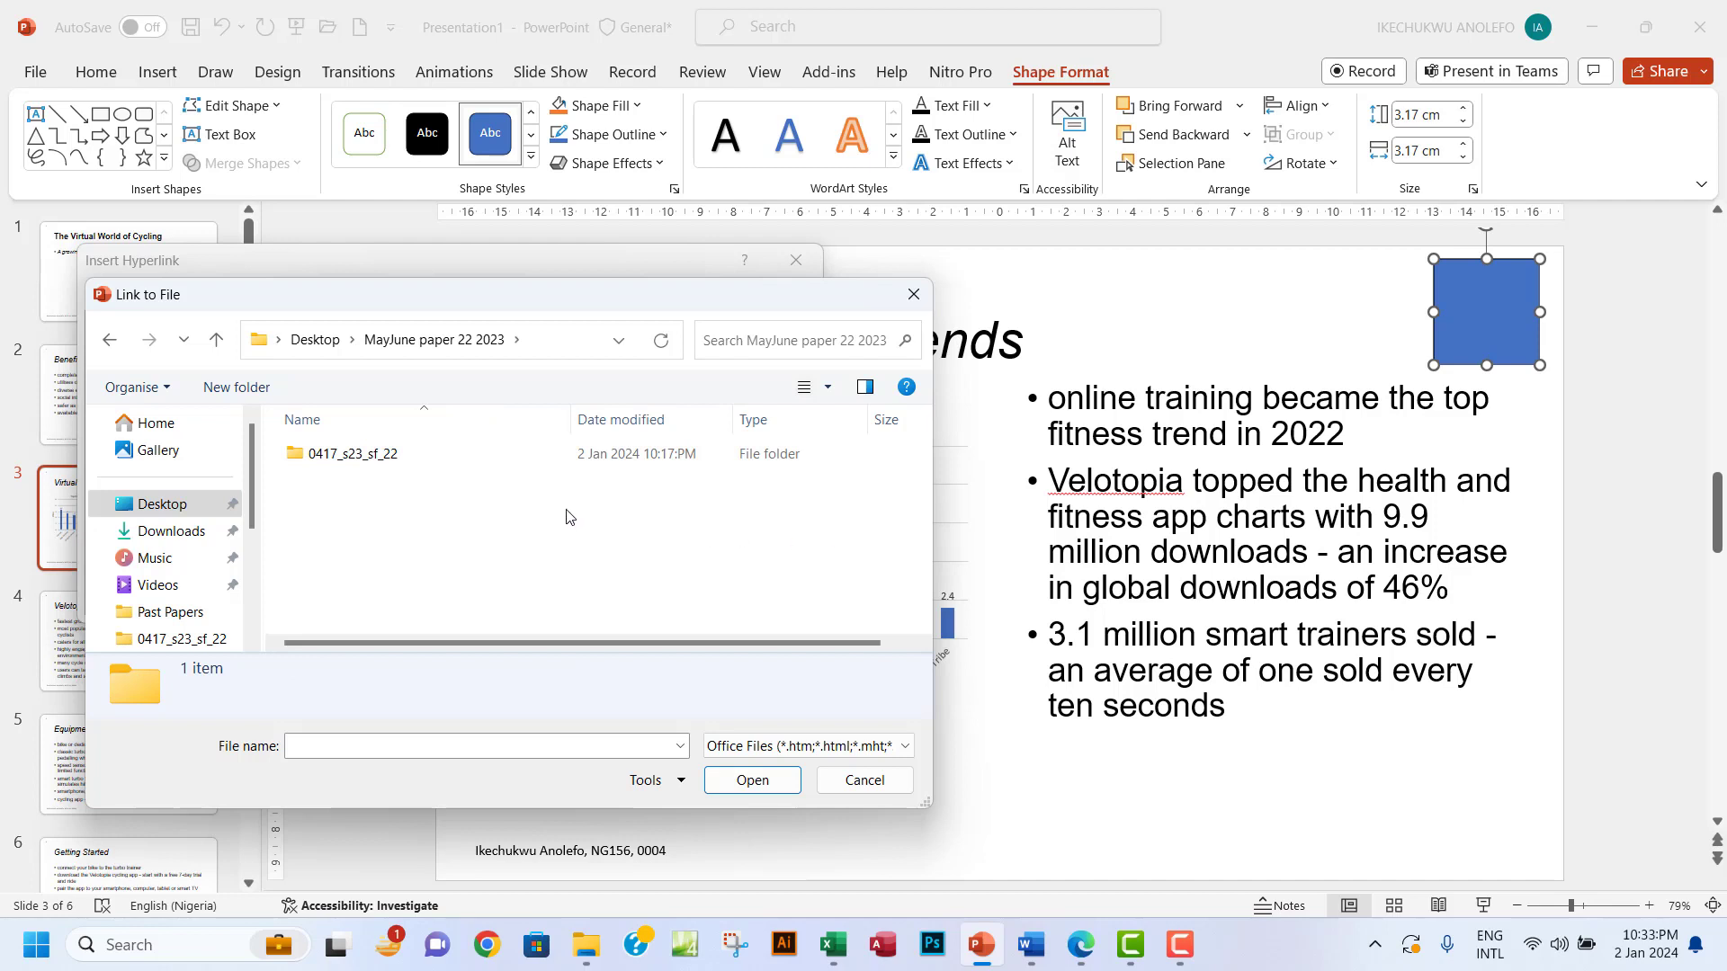
double_click(382, 461)
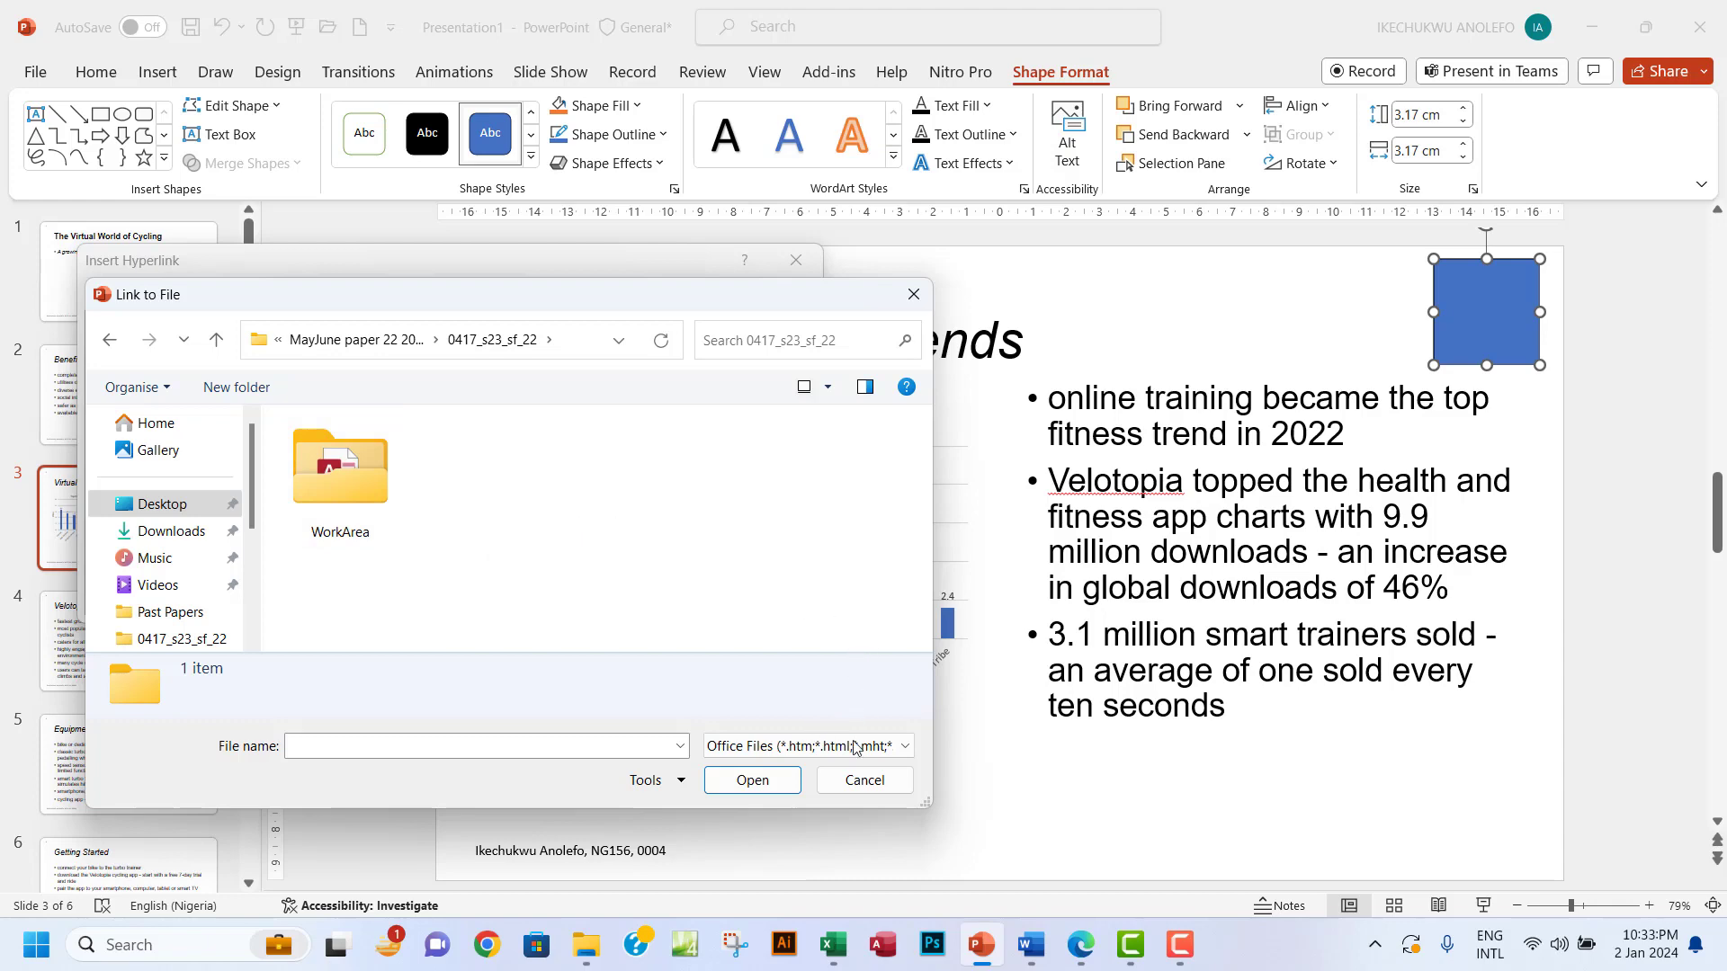
- Show all file types and link the square to the document j2322trends.rtf
click(907, 748)
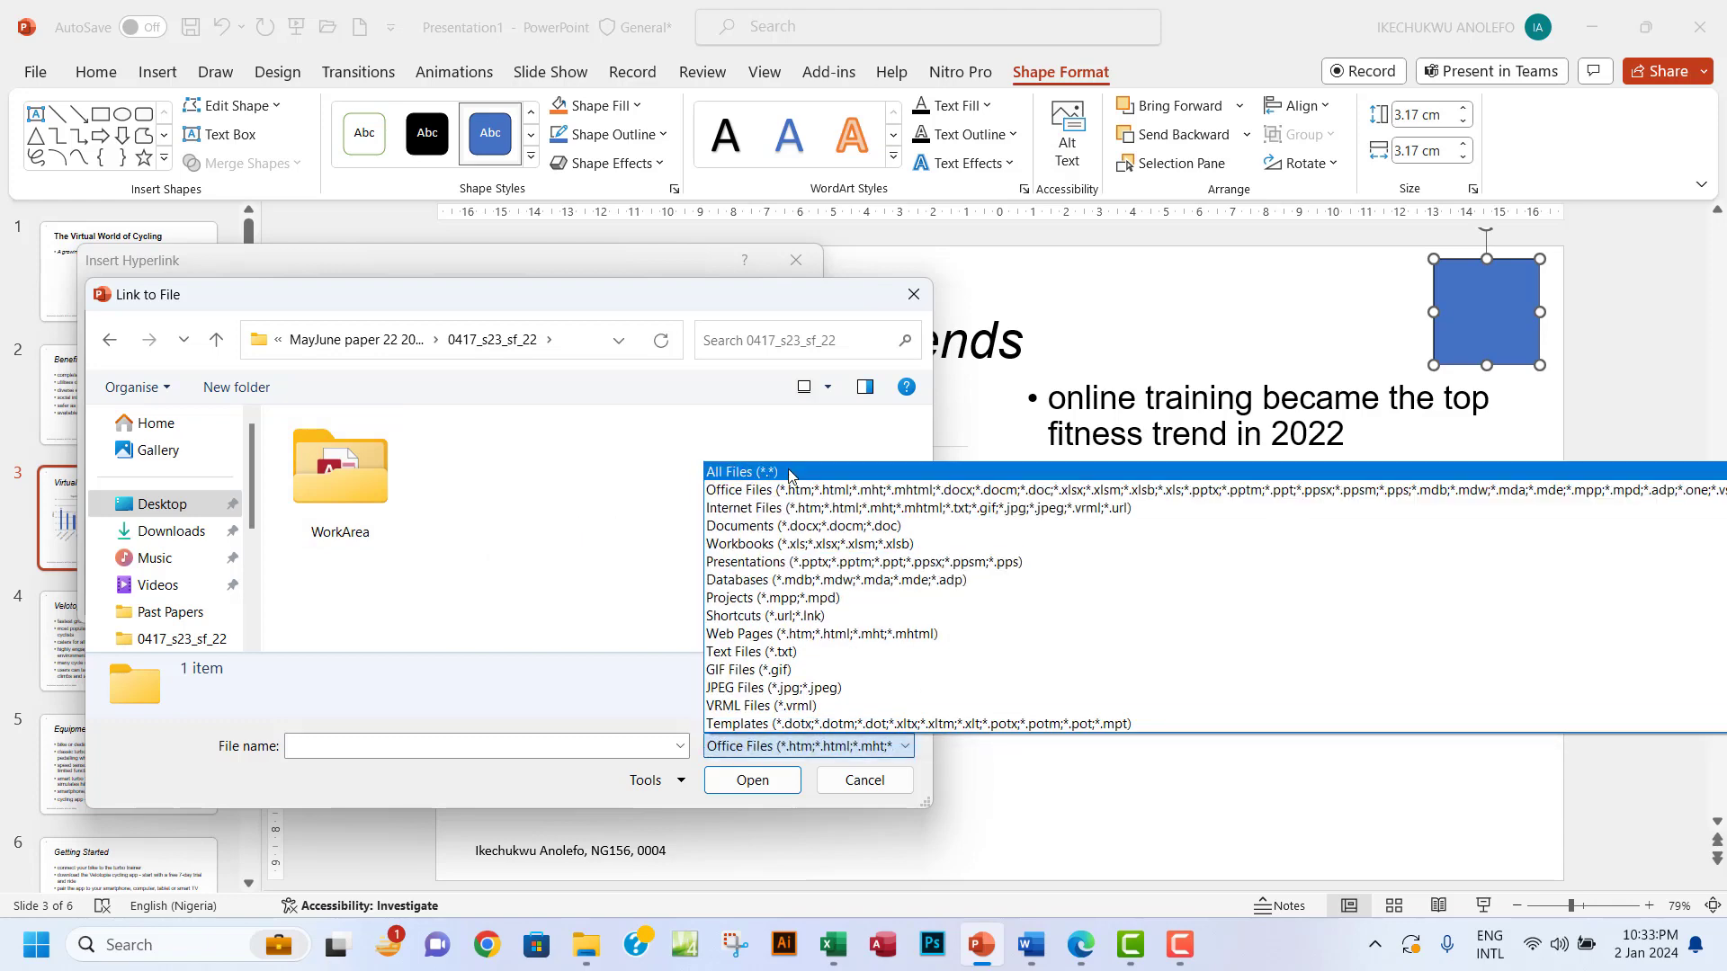
click(719, 468)
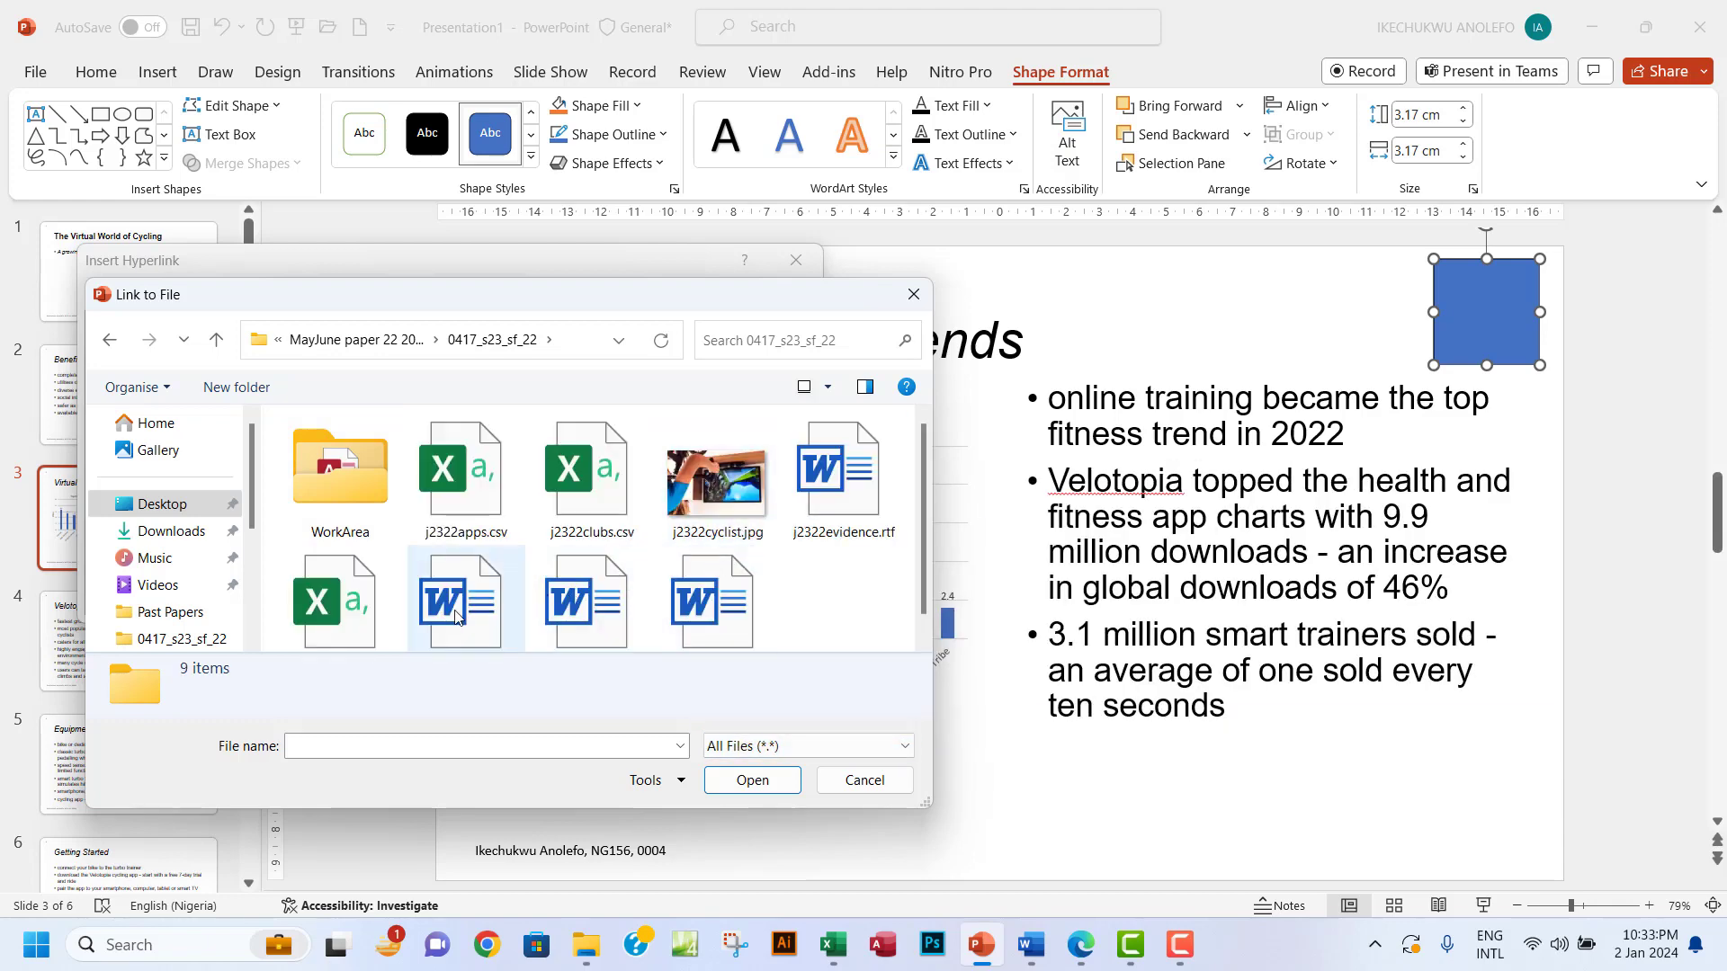
scroll(559, 510, down, 1)
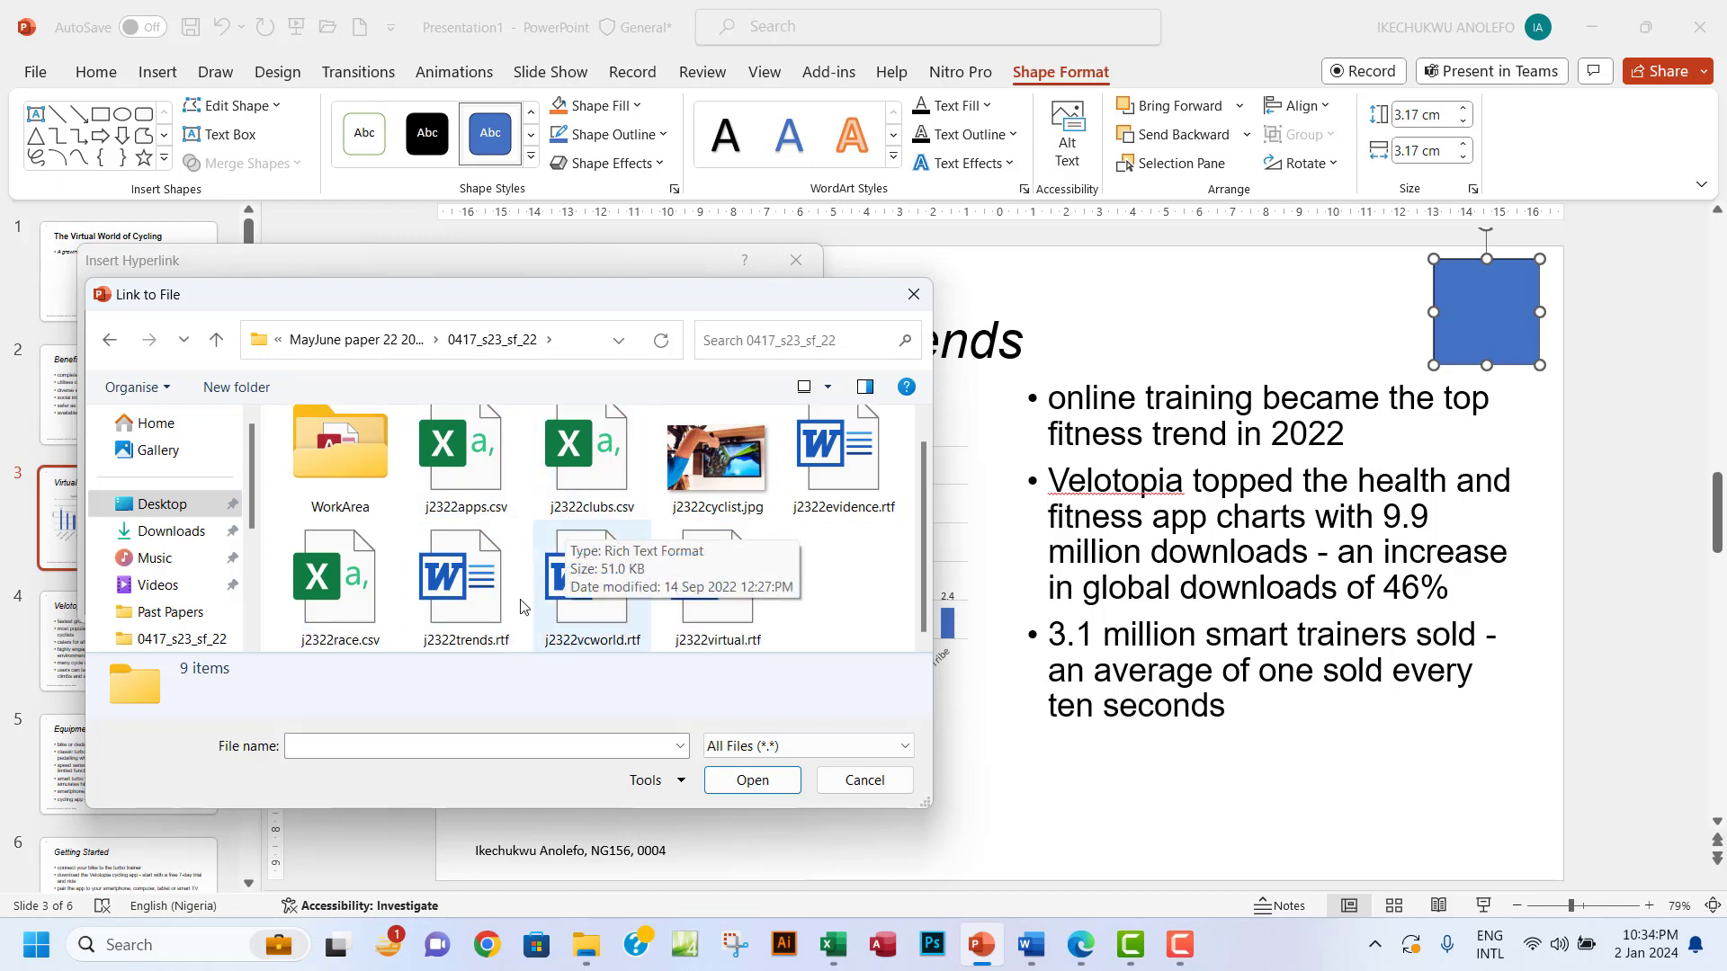
click(464, 573)
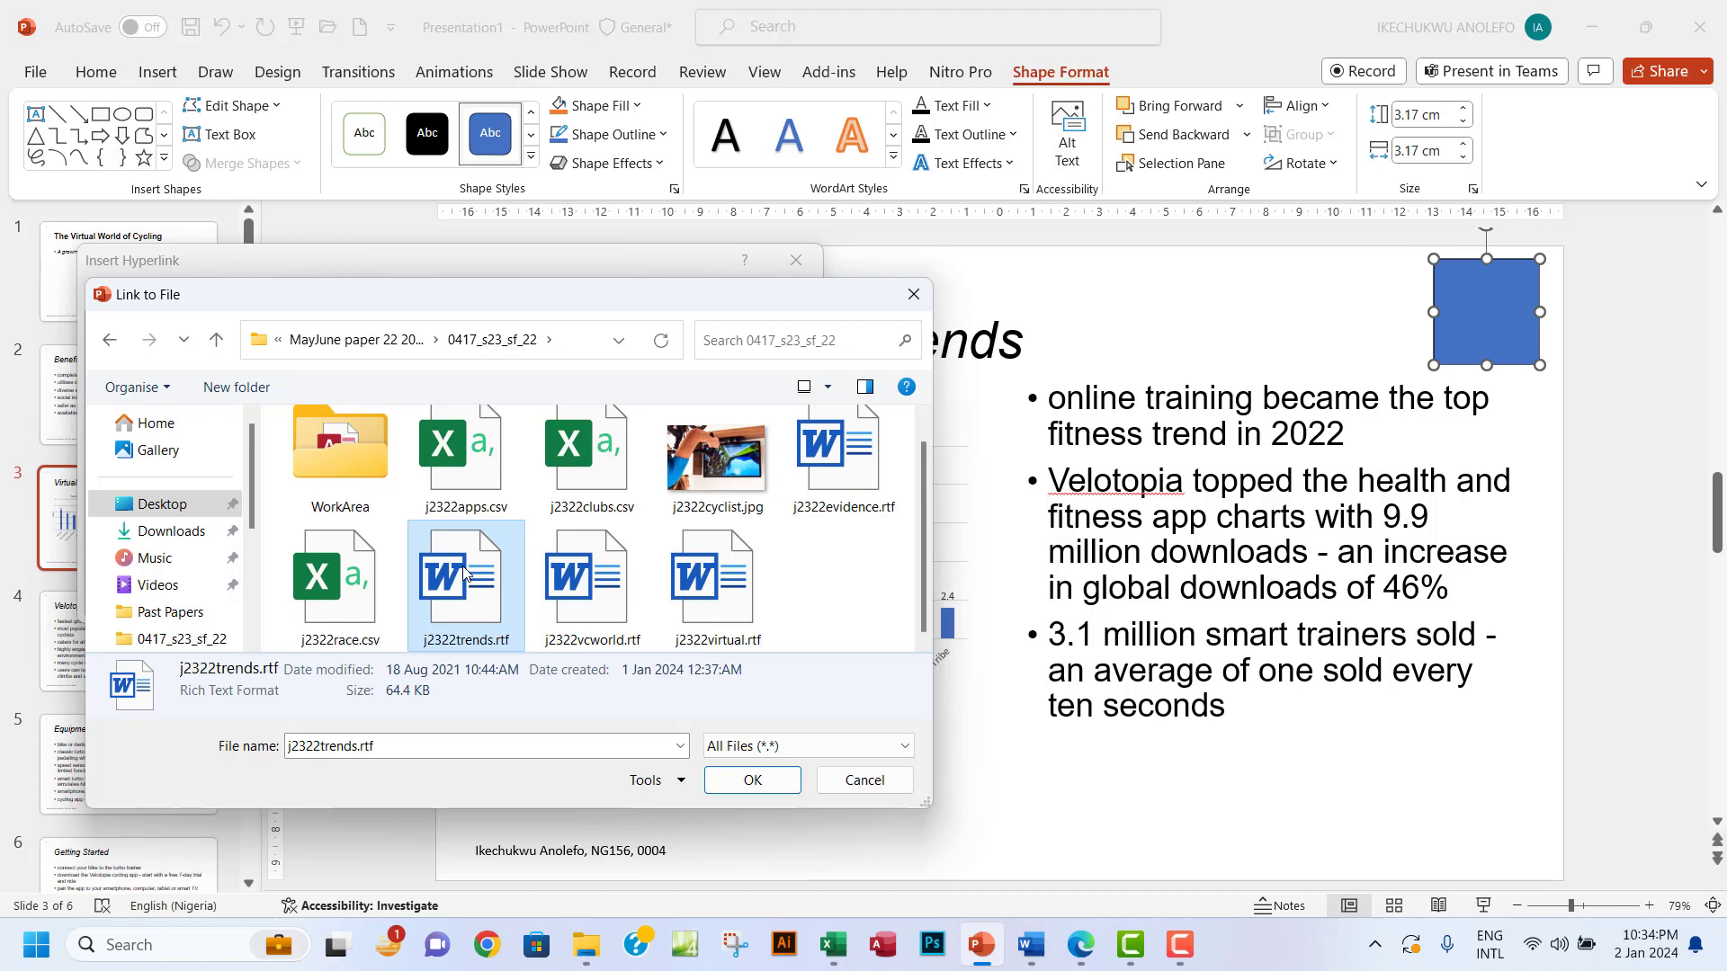
double_click(464, 572)
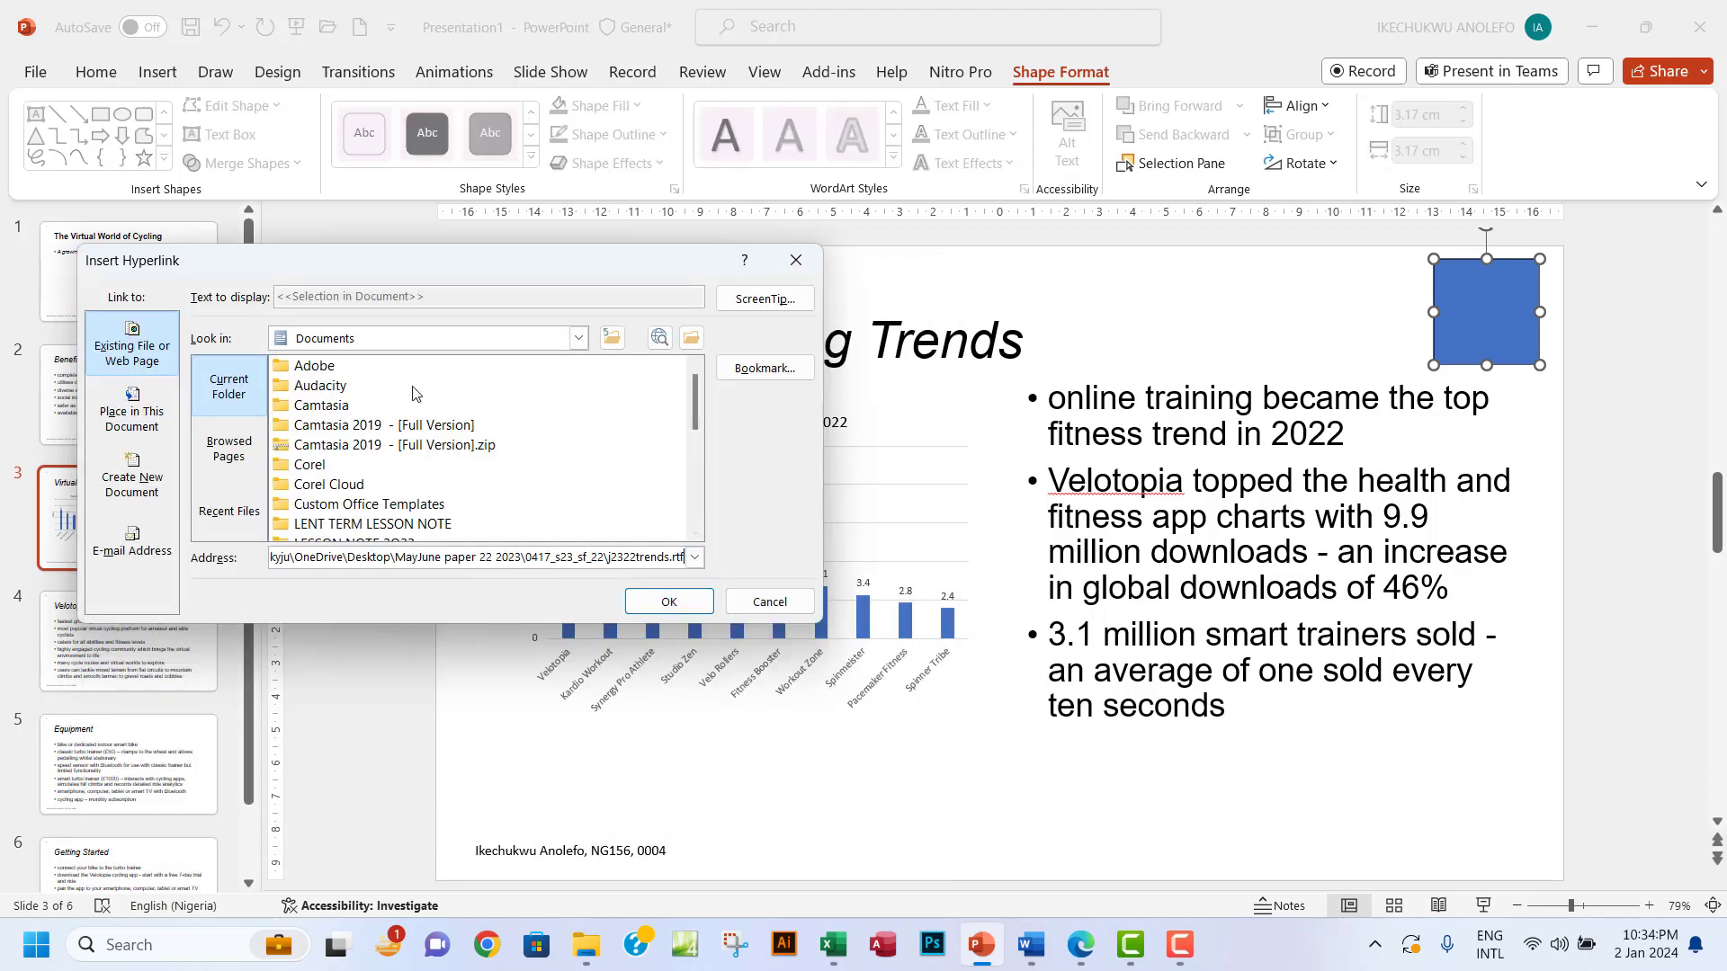
click(670, 603)
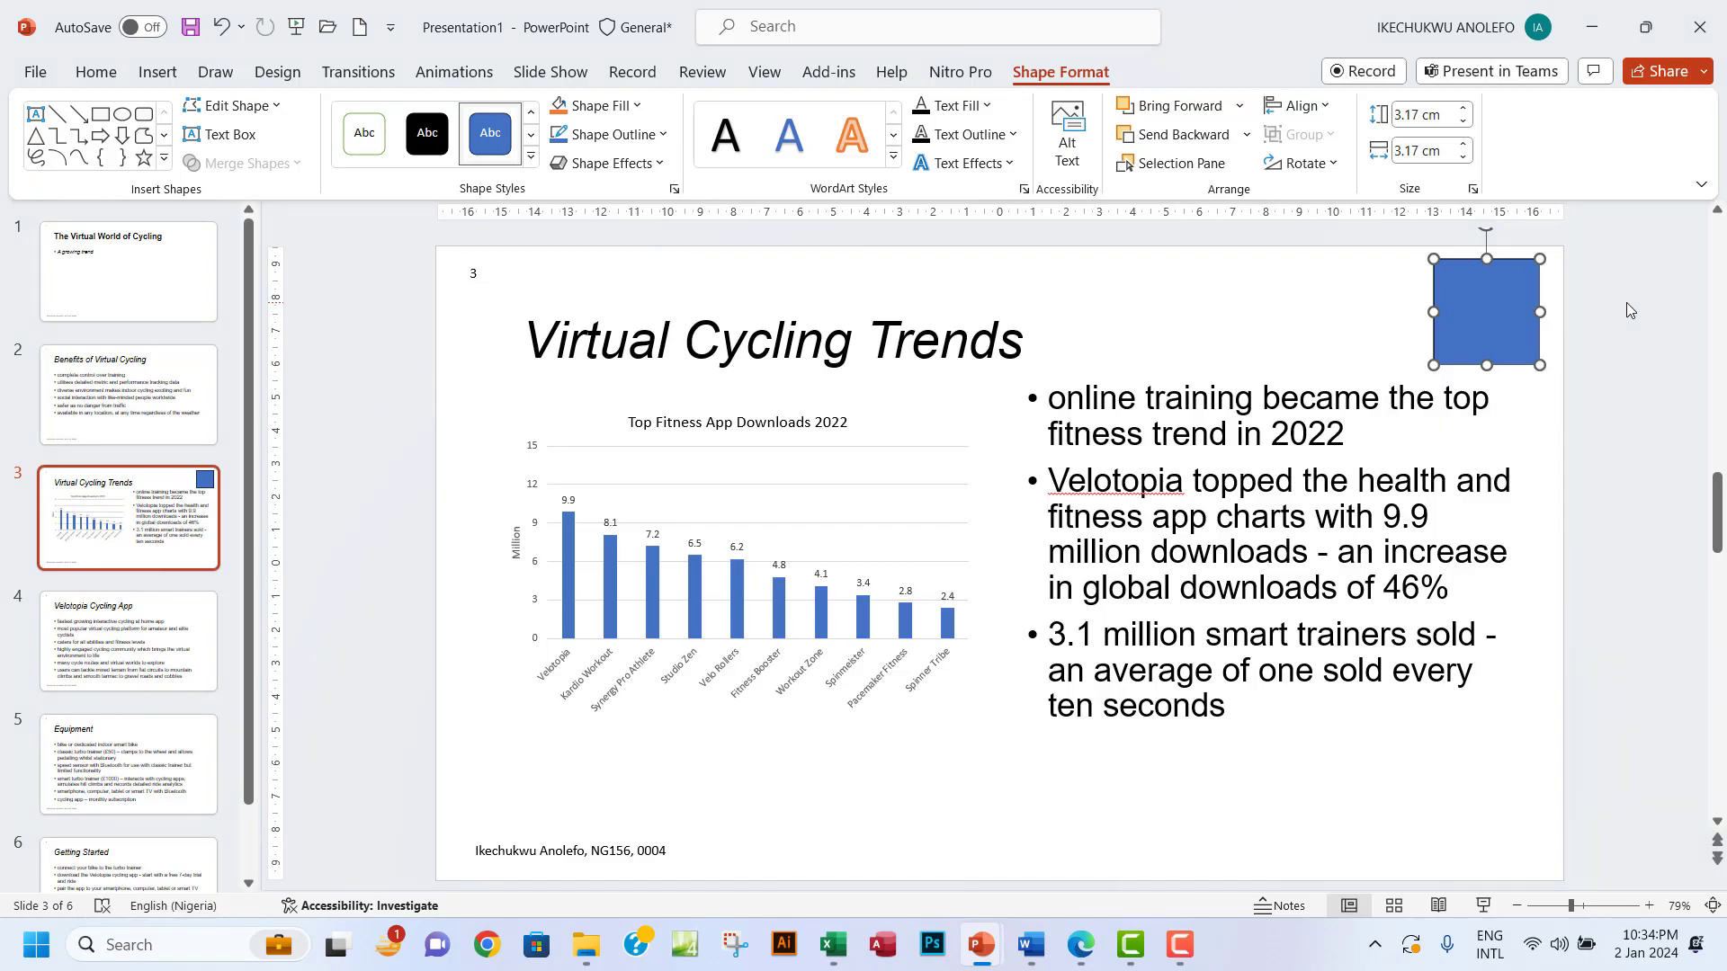
- Test the square's link in the slide show from the current slide, close the linked document, and return to editing
key(shift+F5)
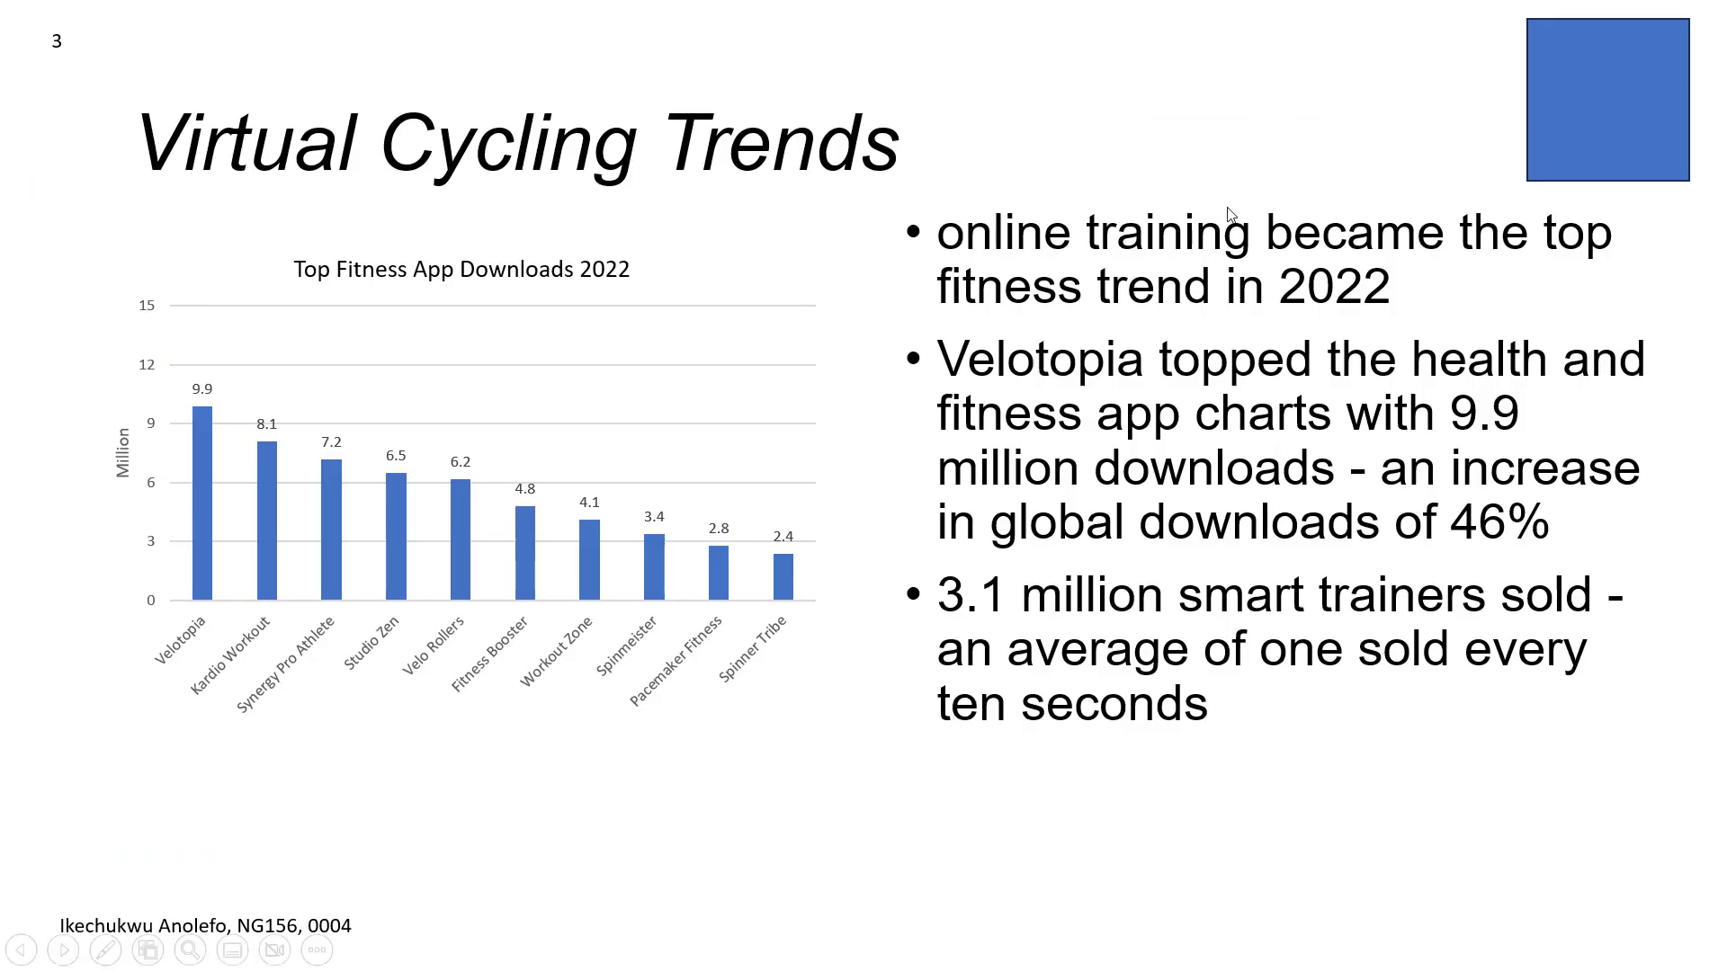
click(1610, 128)
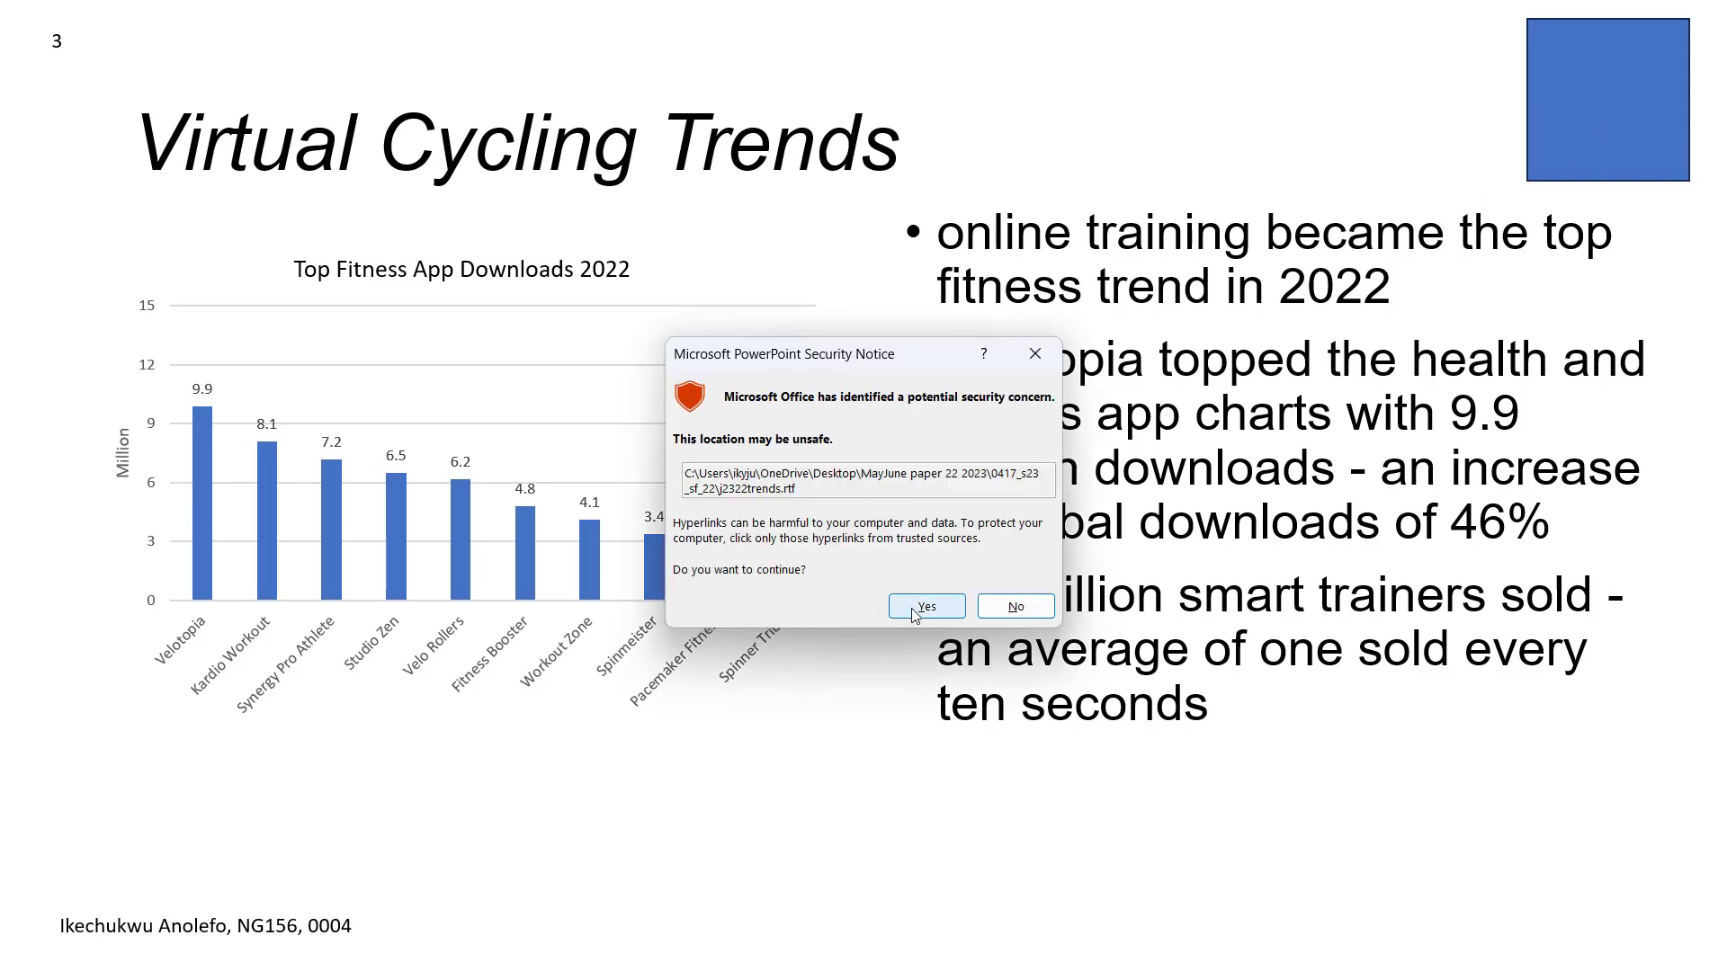
click(926, 611)
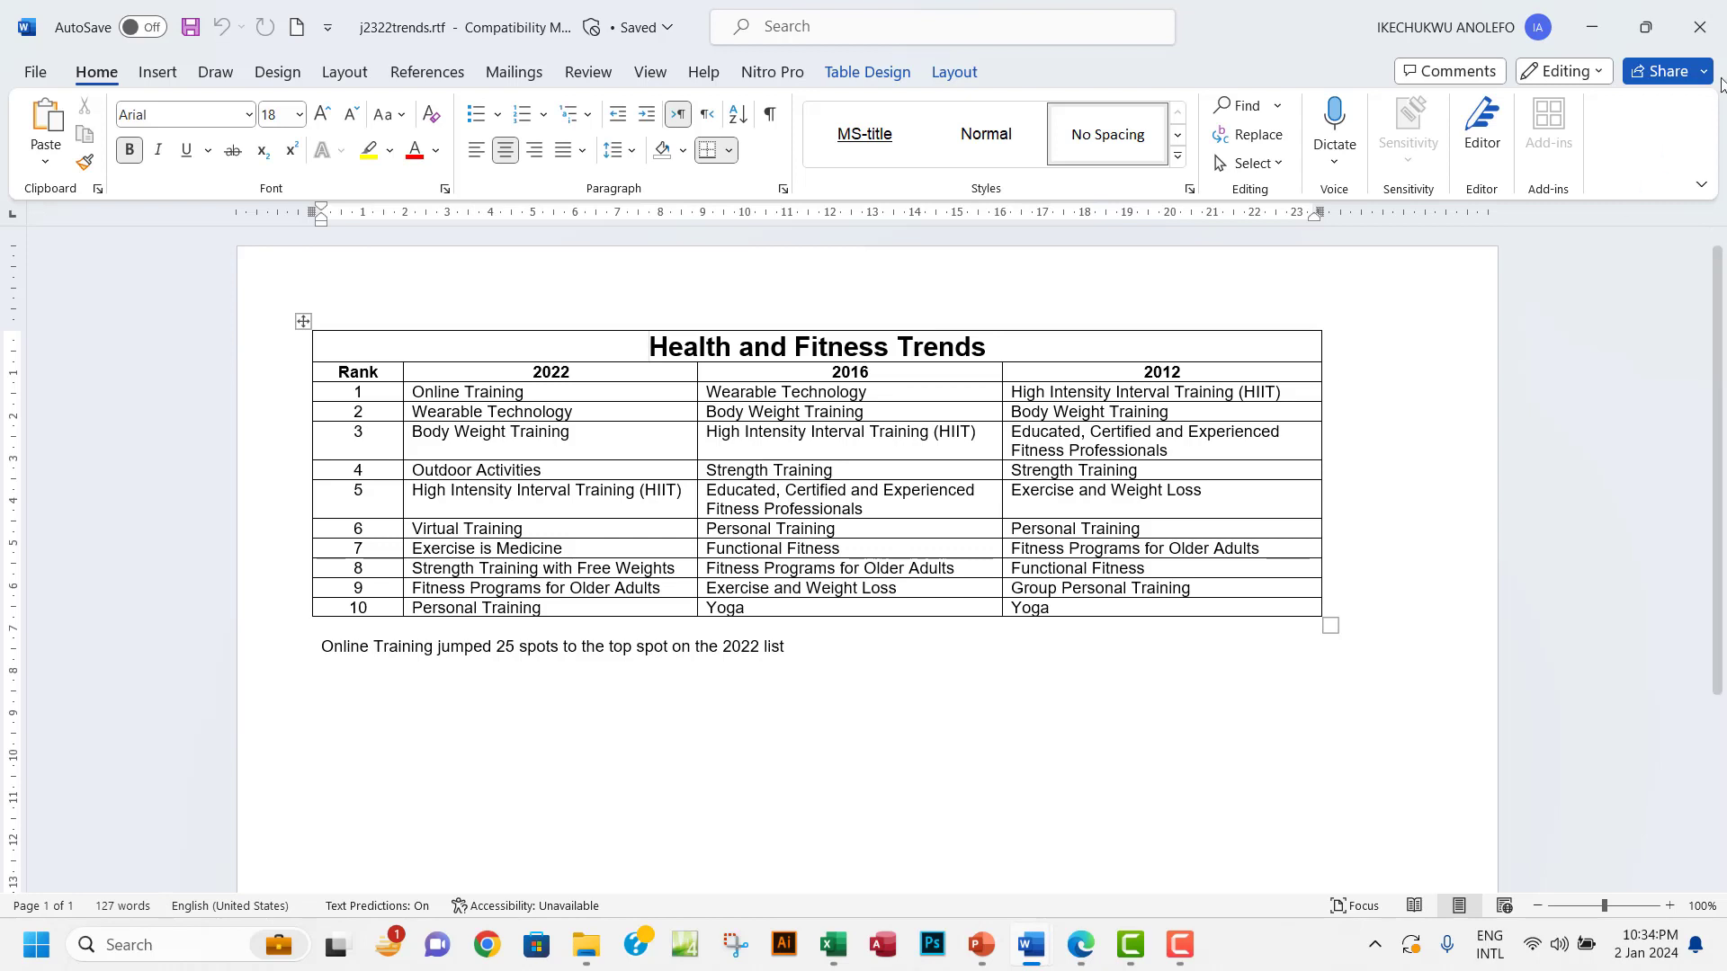
click(1698, 27)
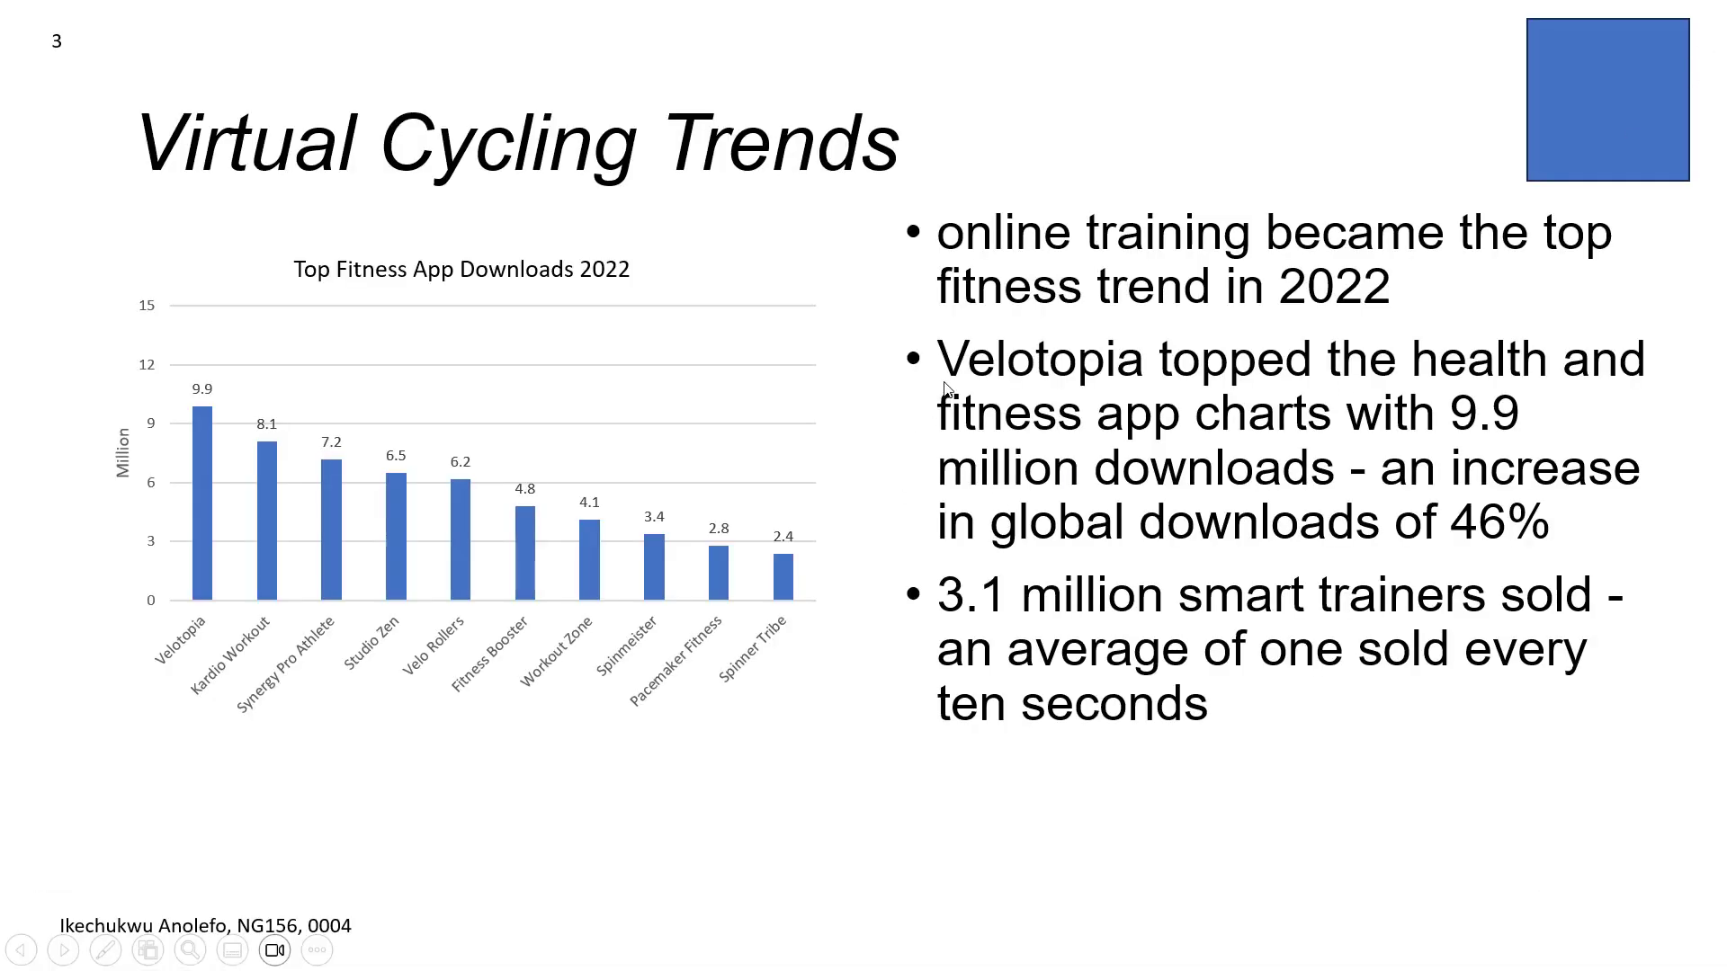
key(Escape)
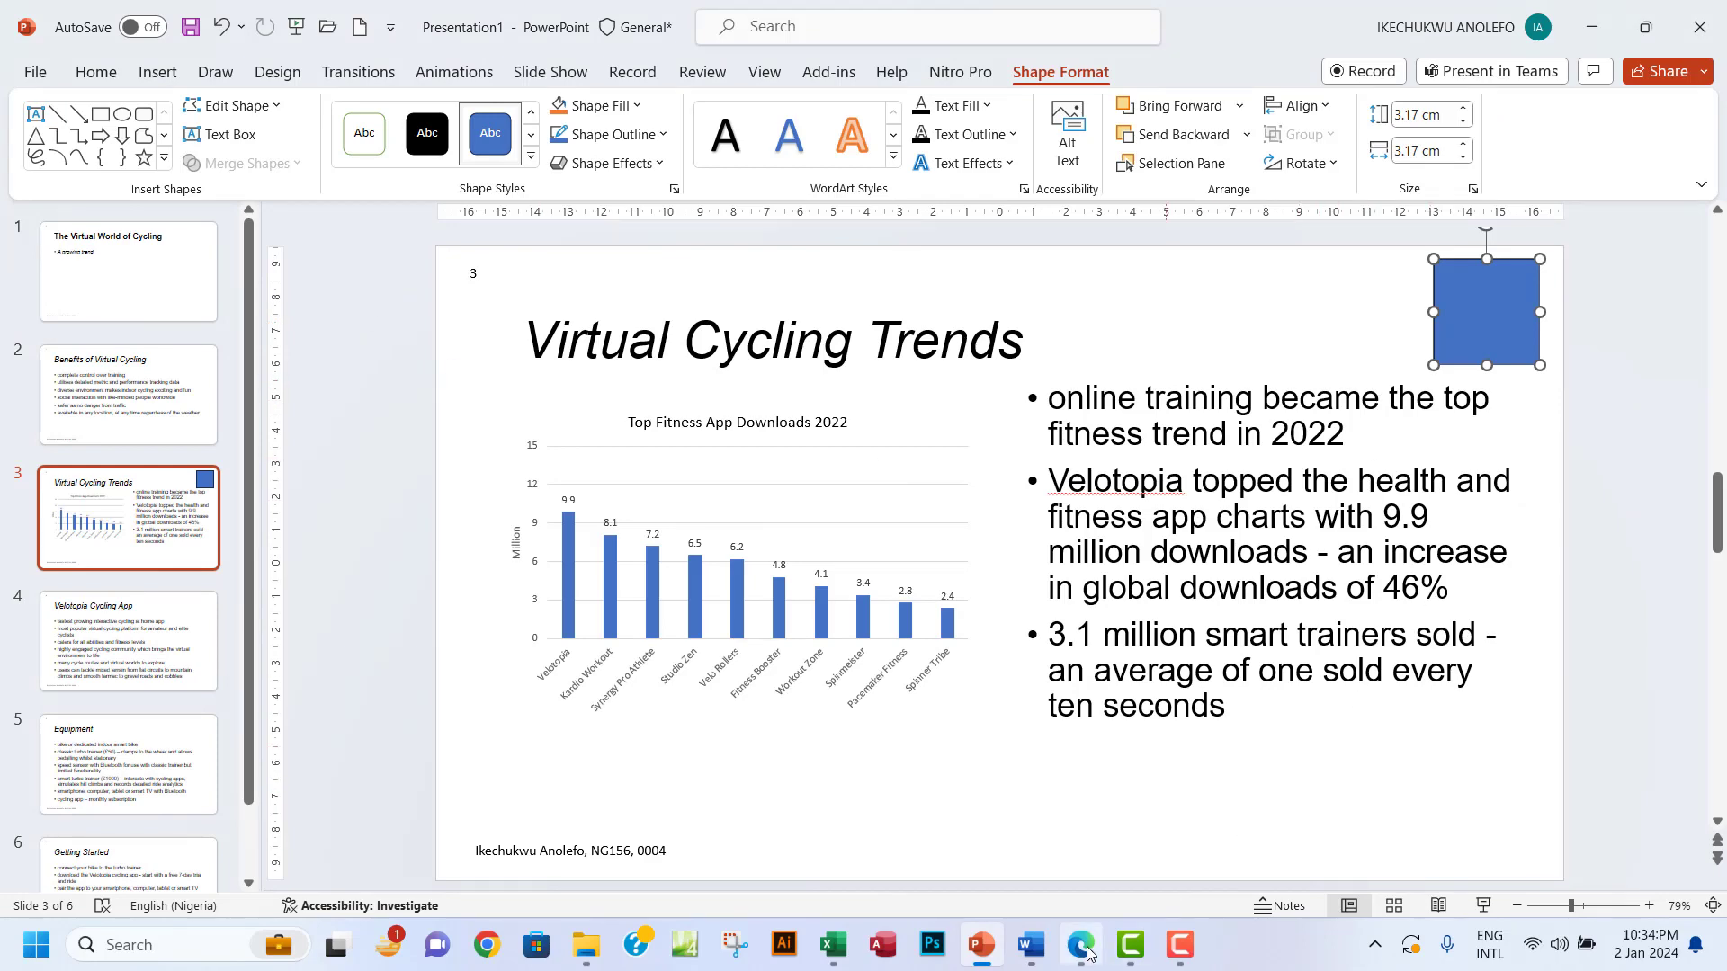
- Copy "Top Fitness Trends" from question 29 in Edge and paste it as text on the square in PowerPoint
mouse_move(1080, 945)
click(1057, 850)
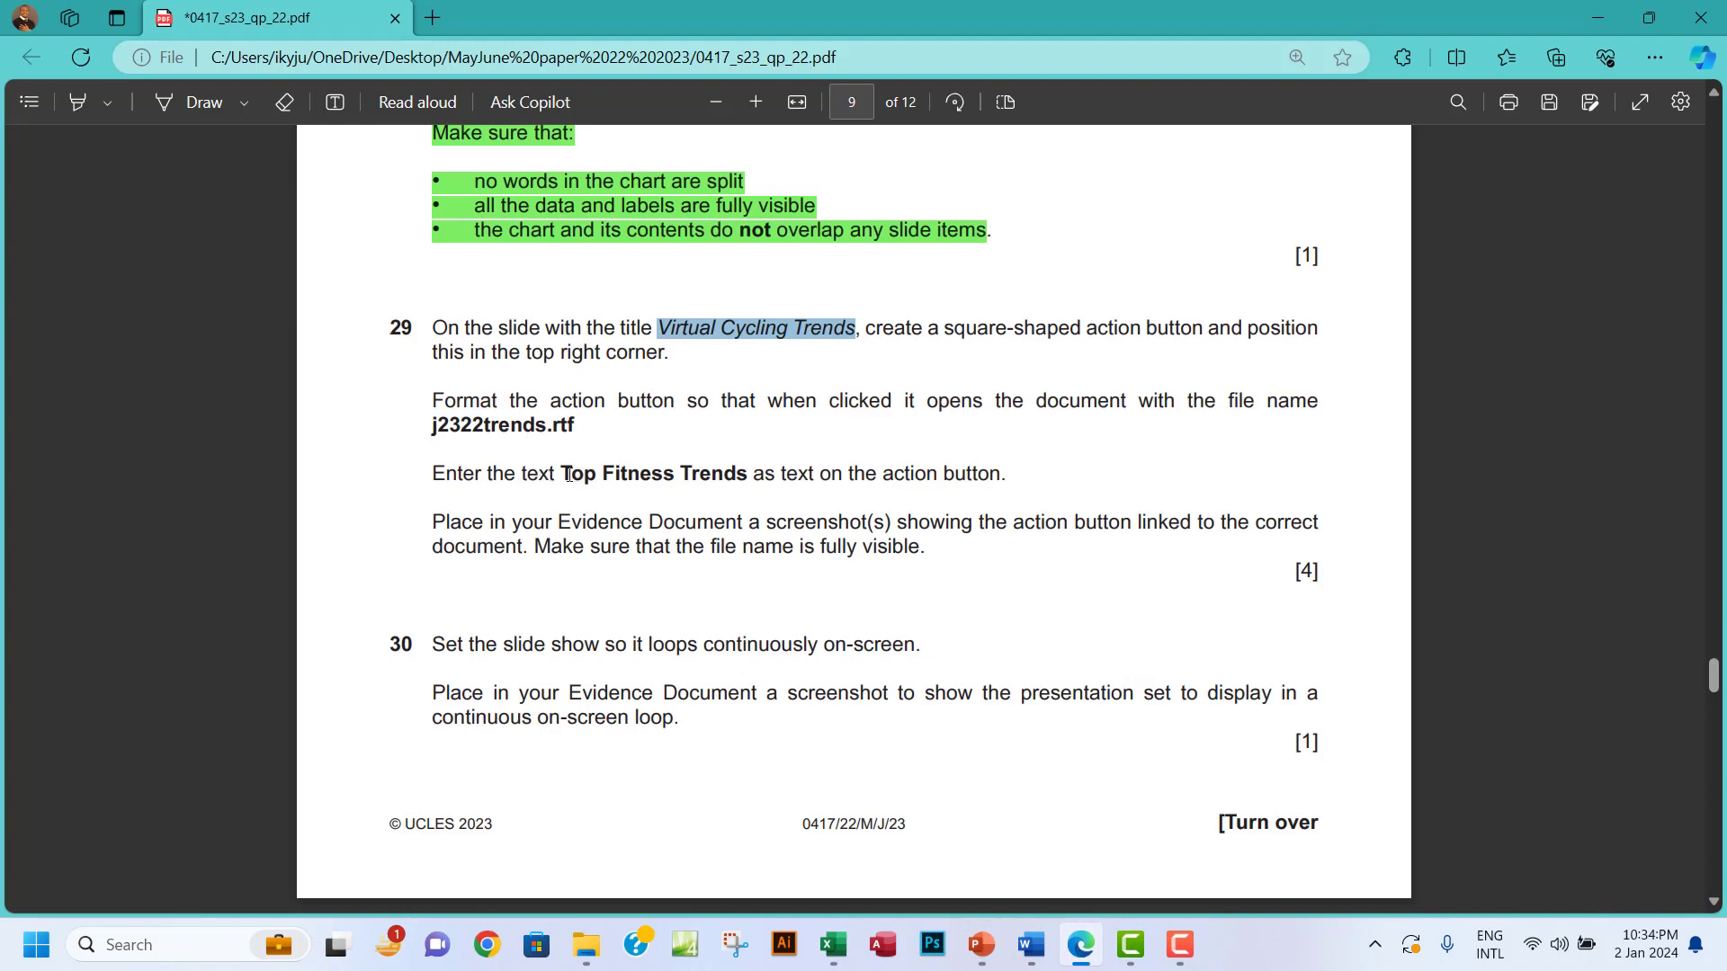
drag(563, 473, 739, 468)
key(ctrl+c)
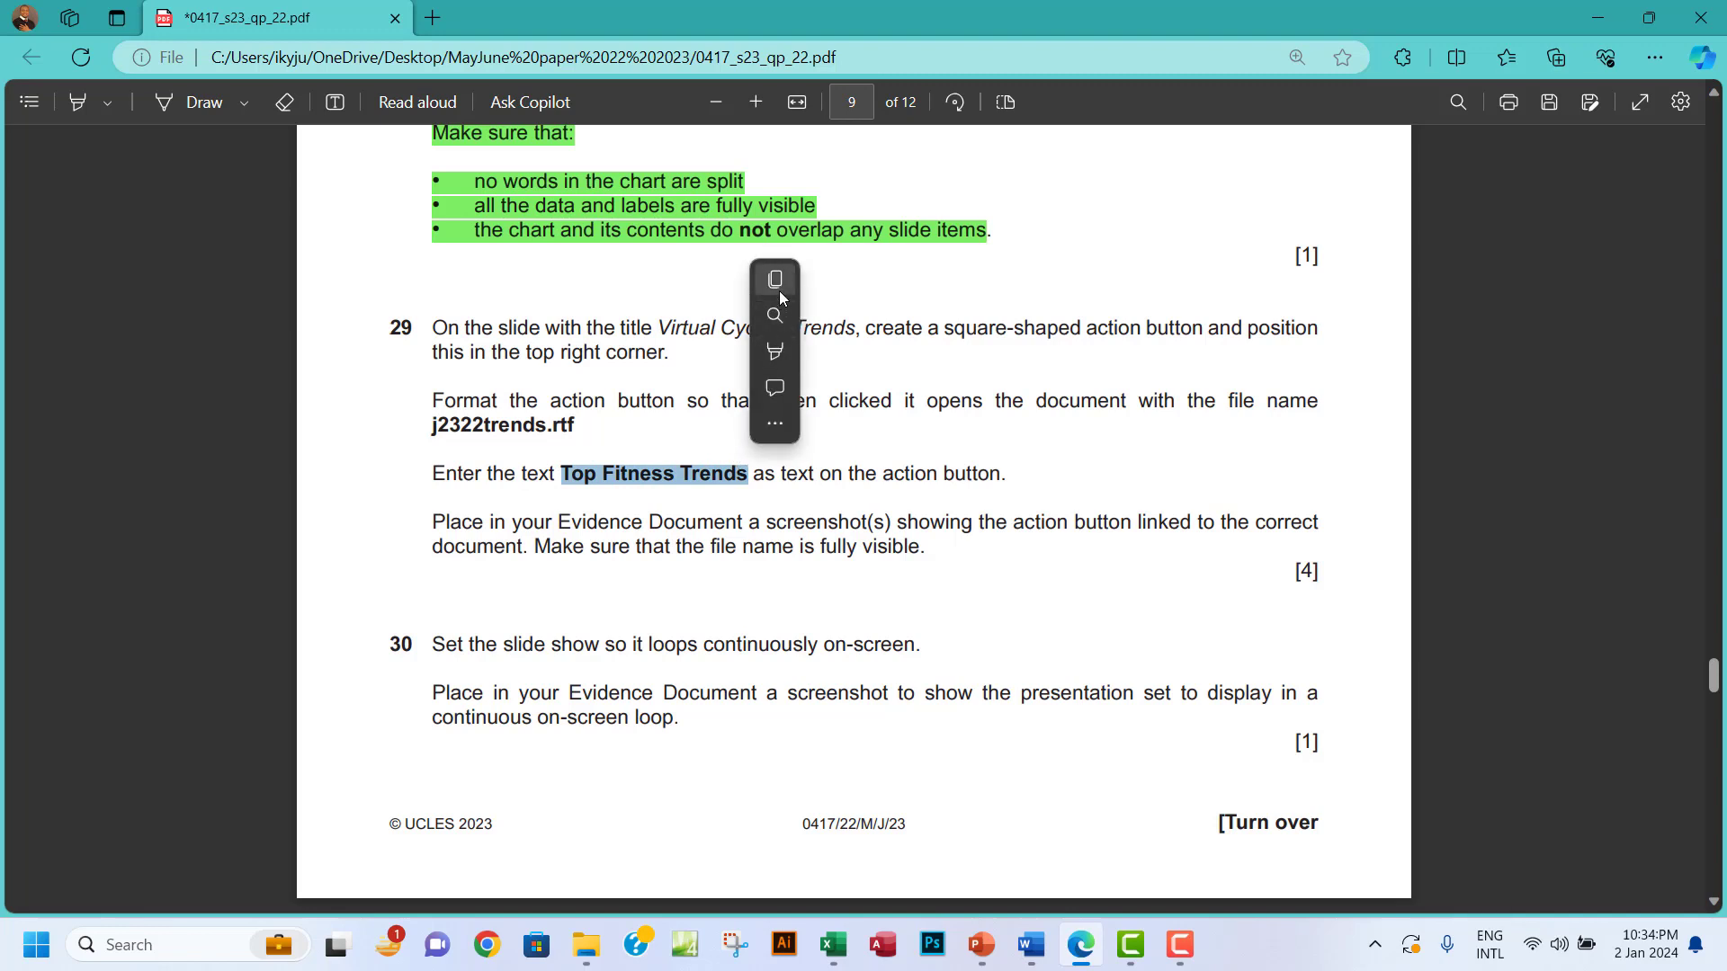
click(981, 944)
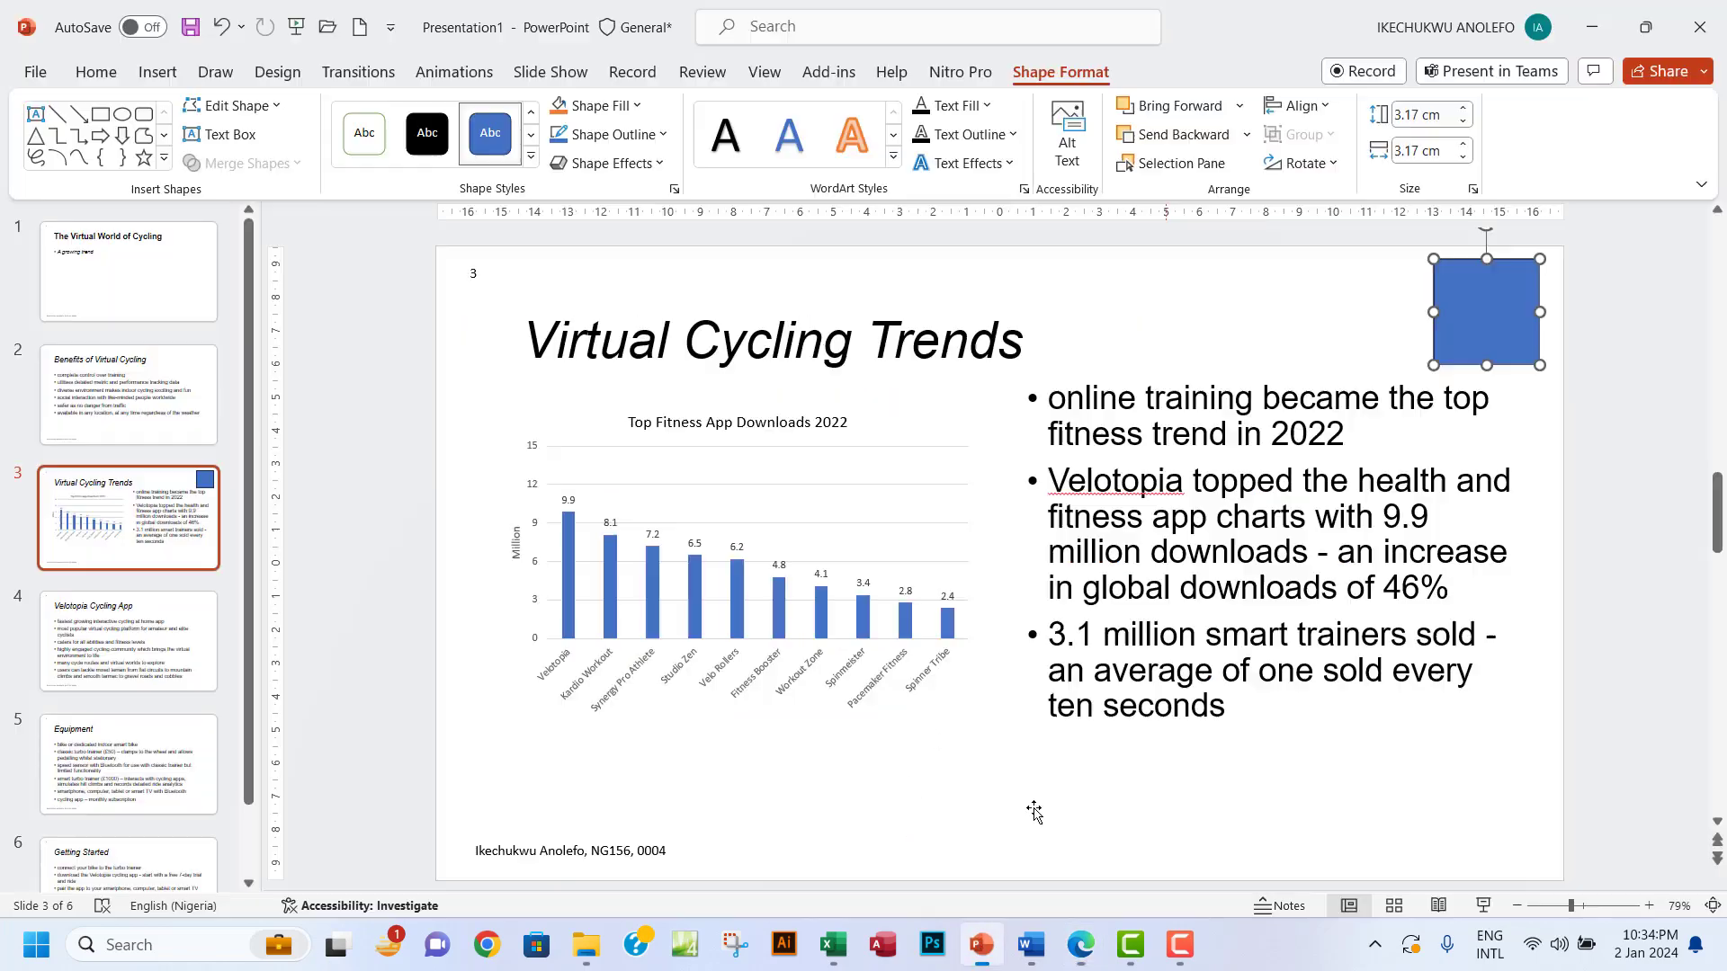
mouse_move(1470, 287)
click(1471, 288)
key(ctrl+v)
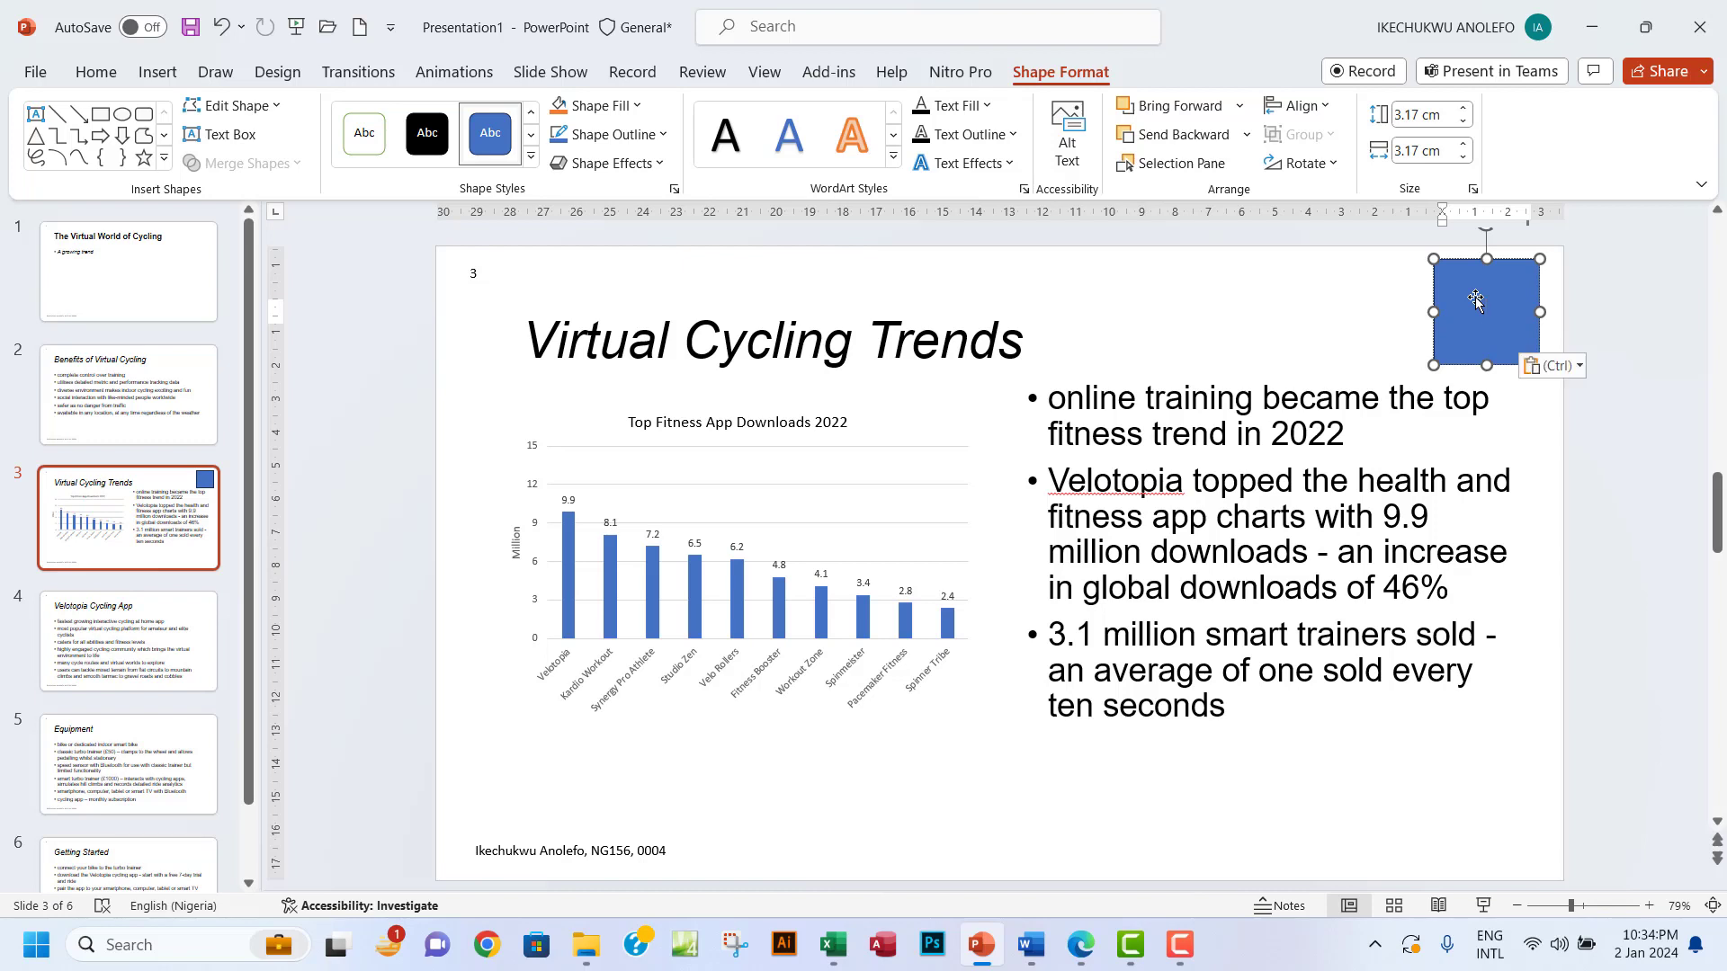
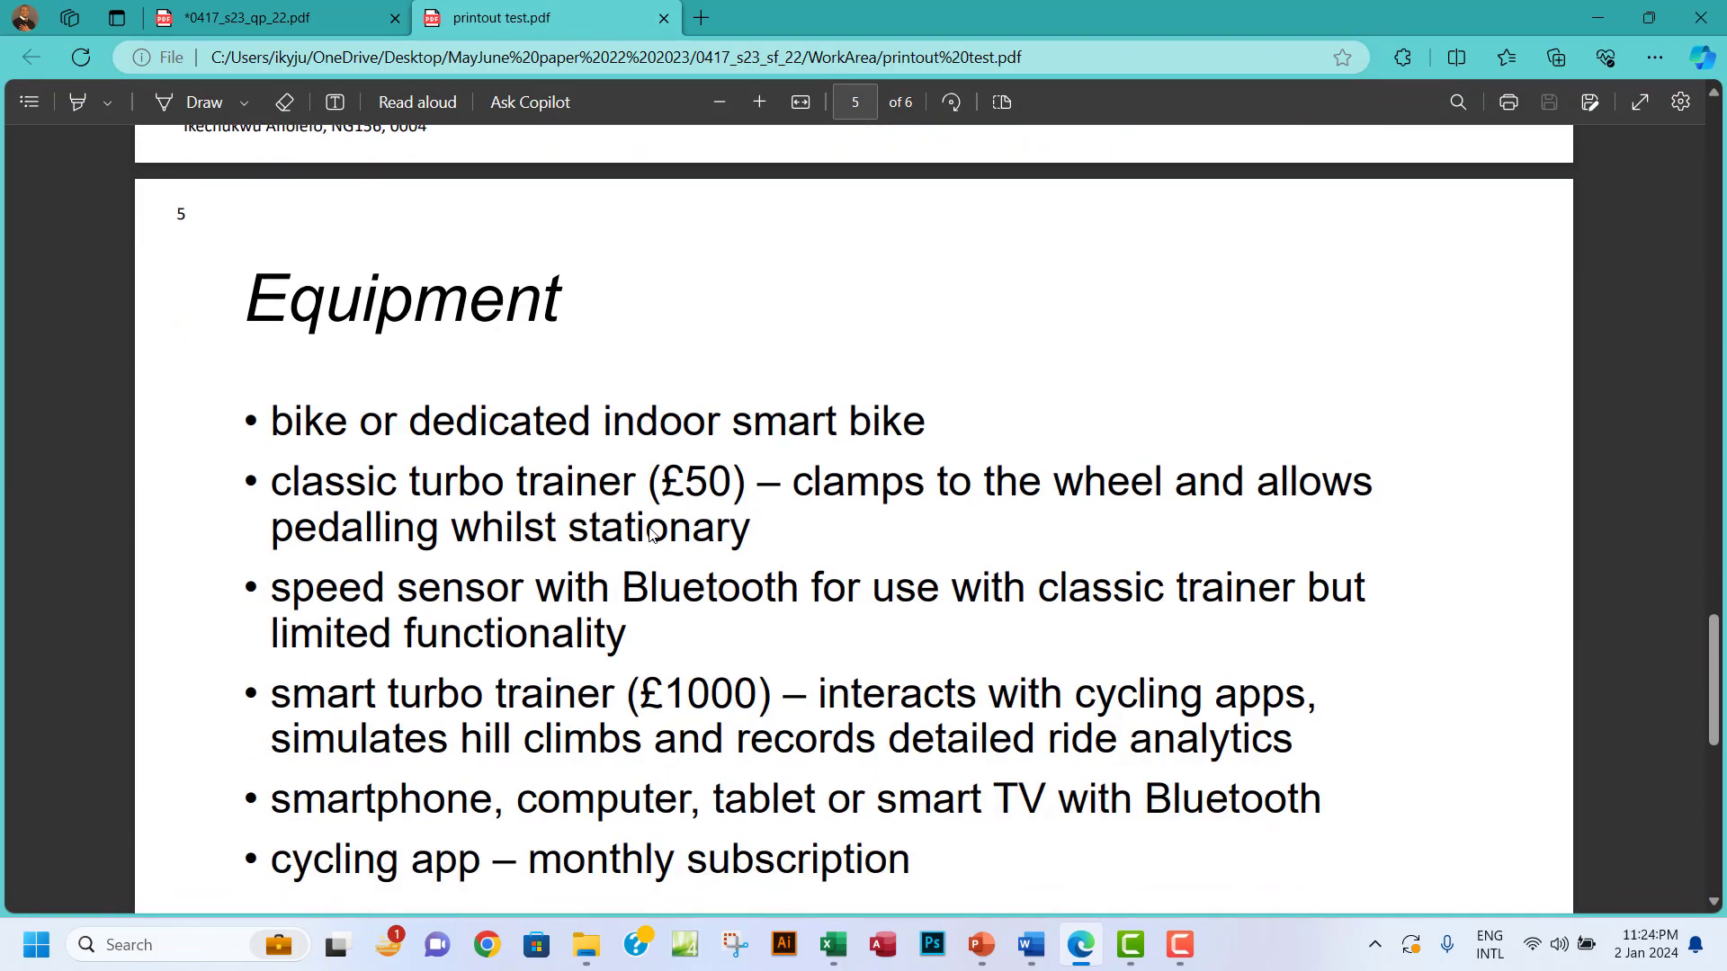
- Review the Equipment and neighbouring slides in printout test.pdf and close that PDF
scroll(652, 533, down, 5)
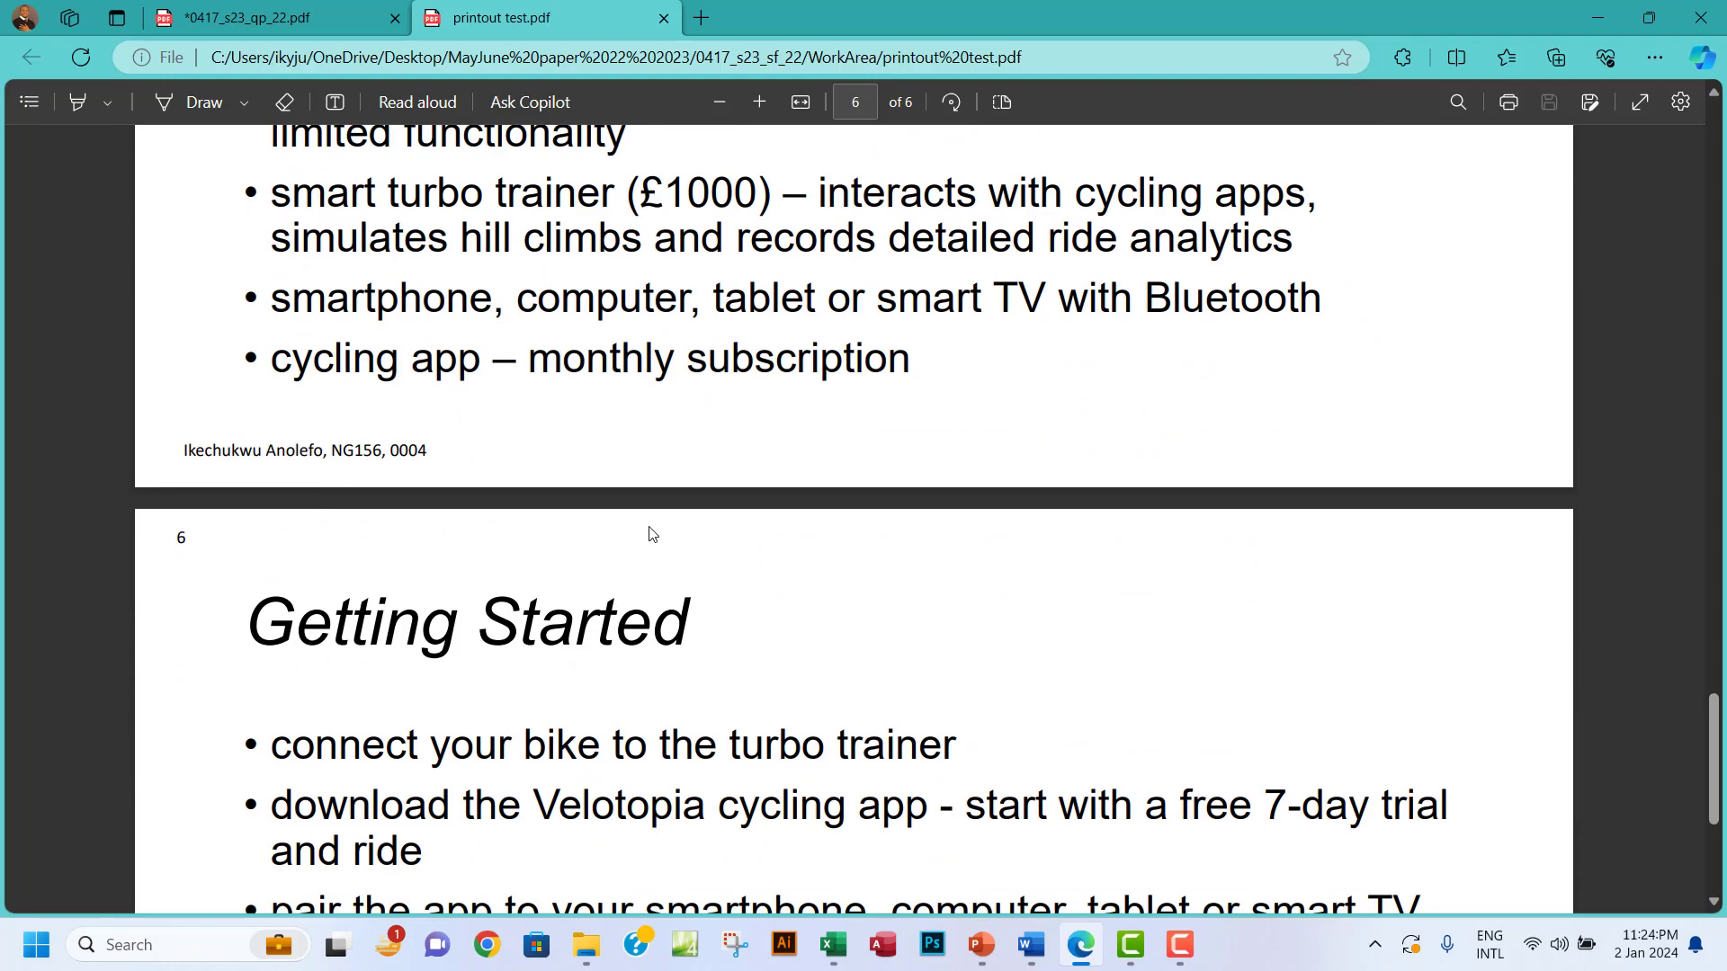
scroll(688, 476, up, 8)
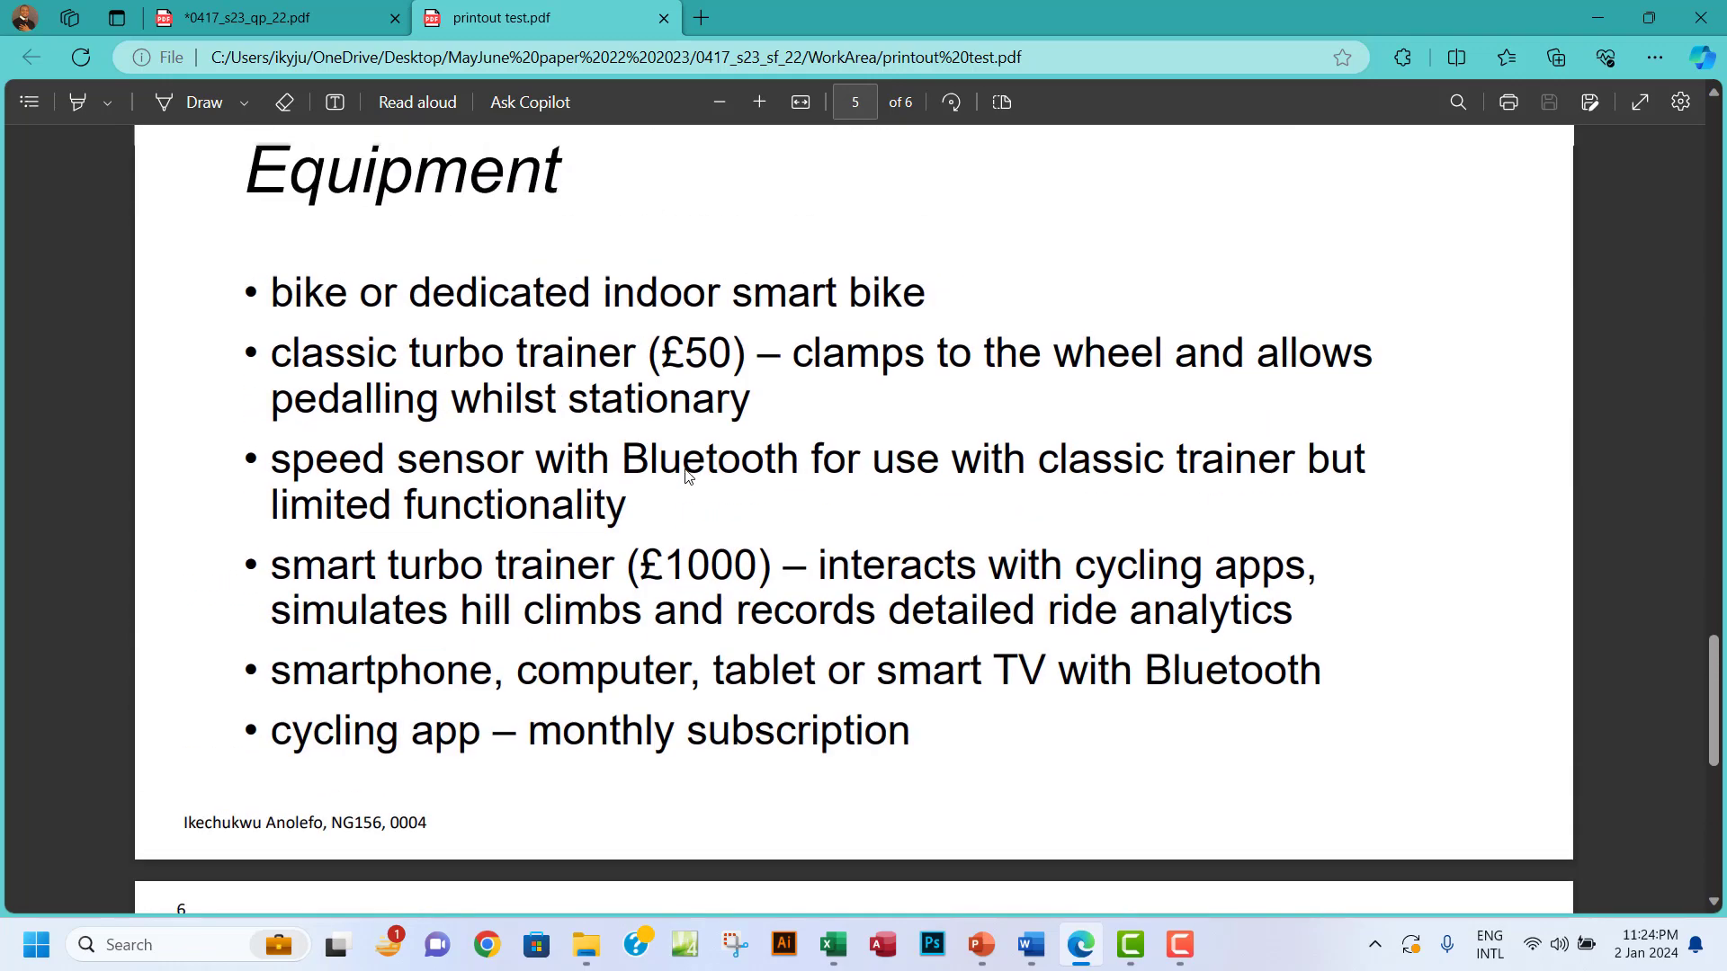
scroll(666, 441, up, 2)
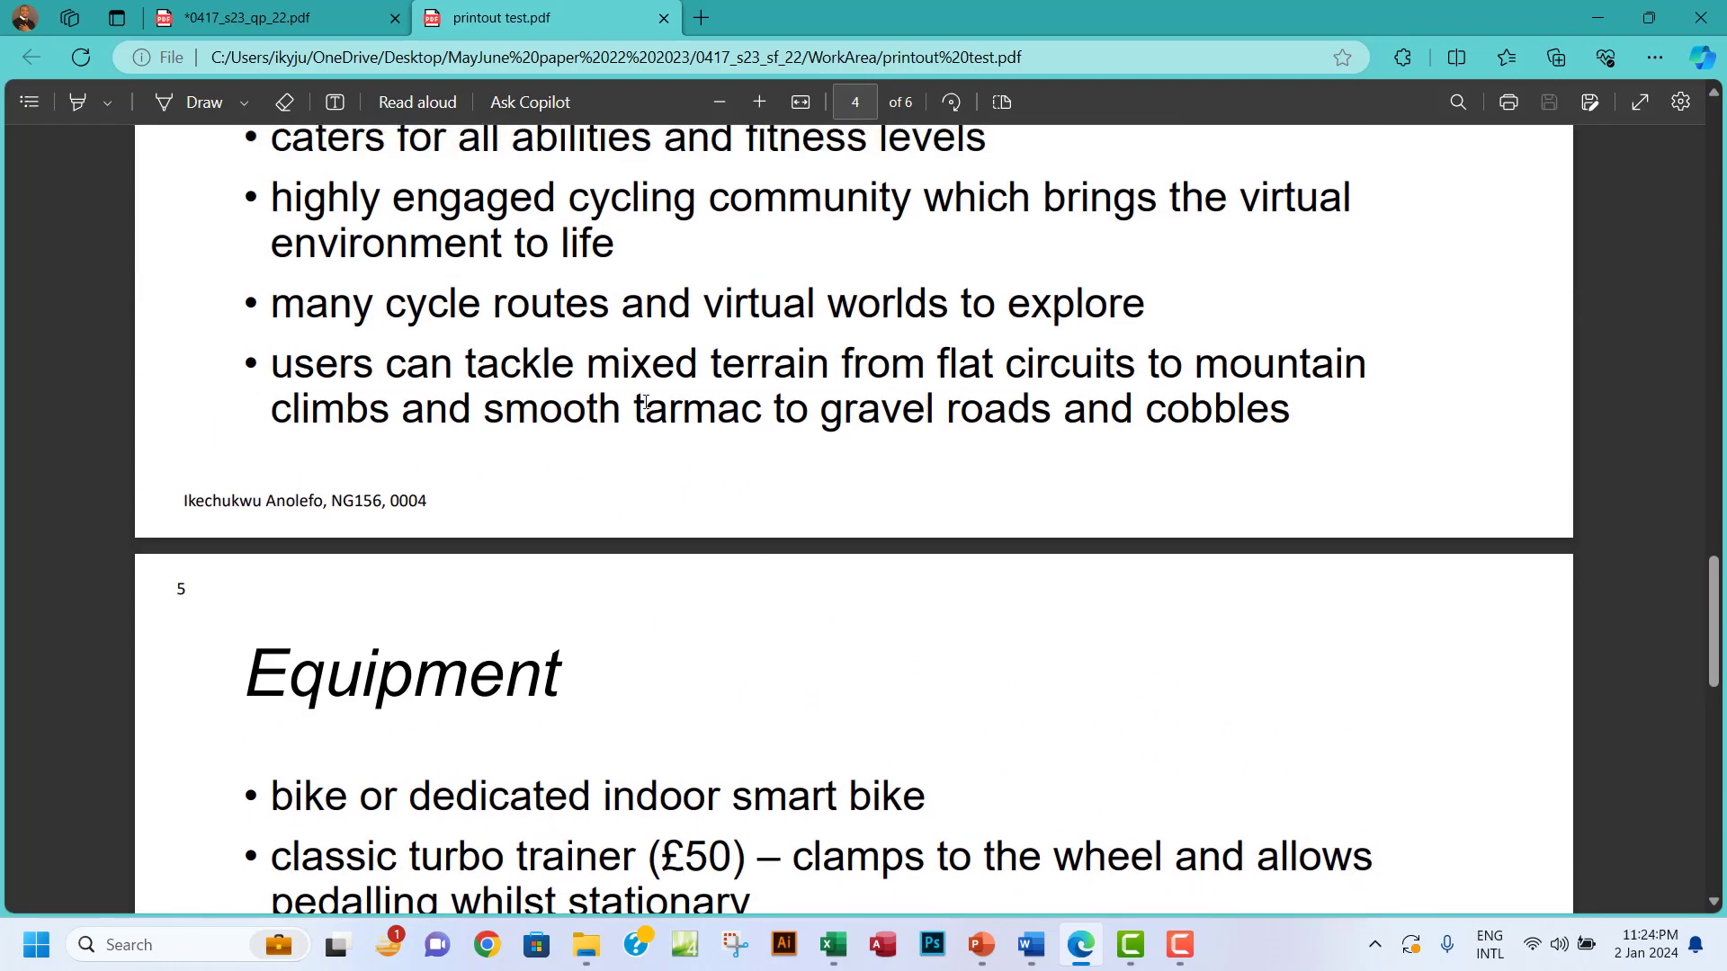
click(664, 18)
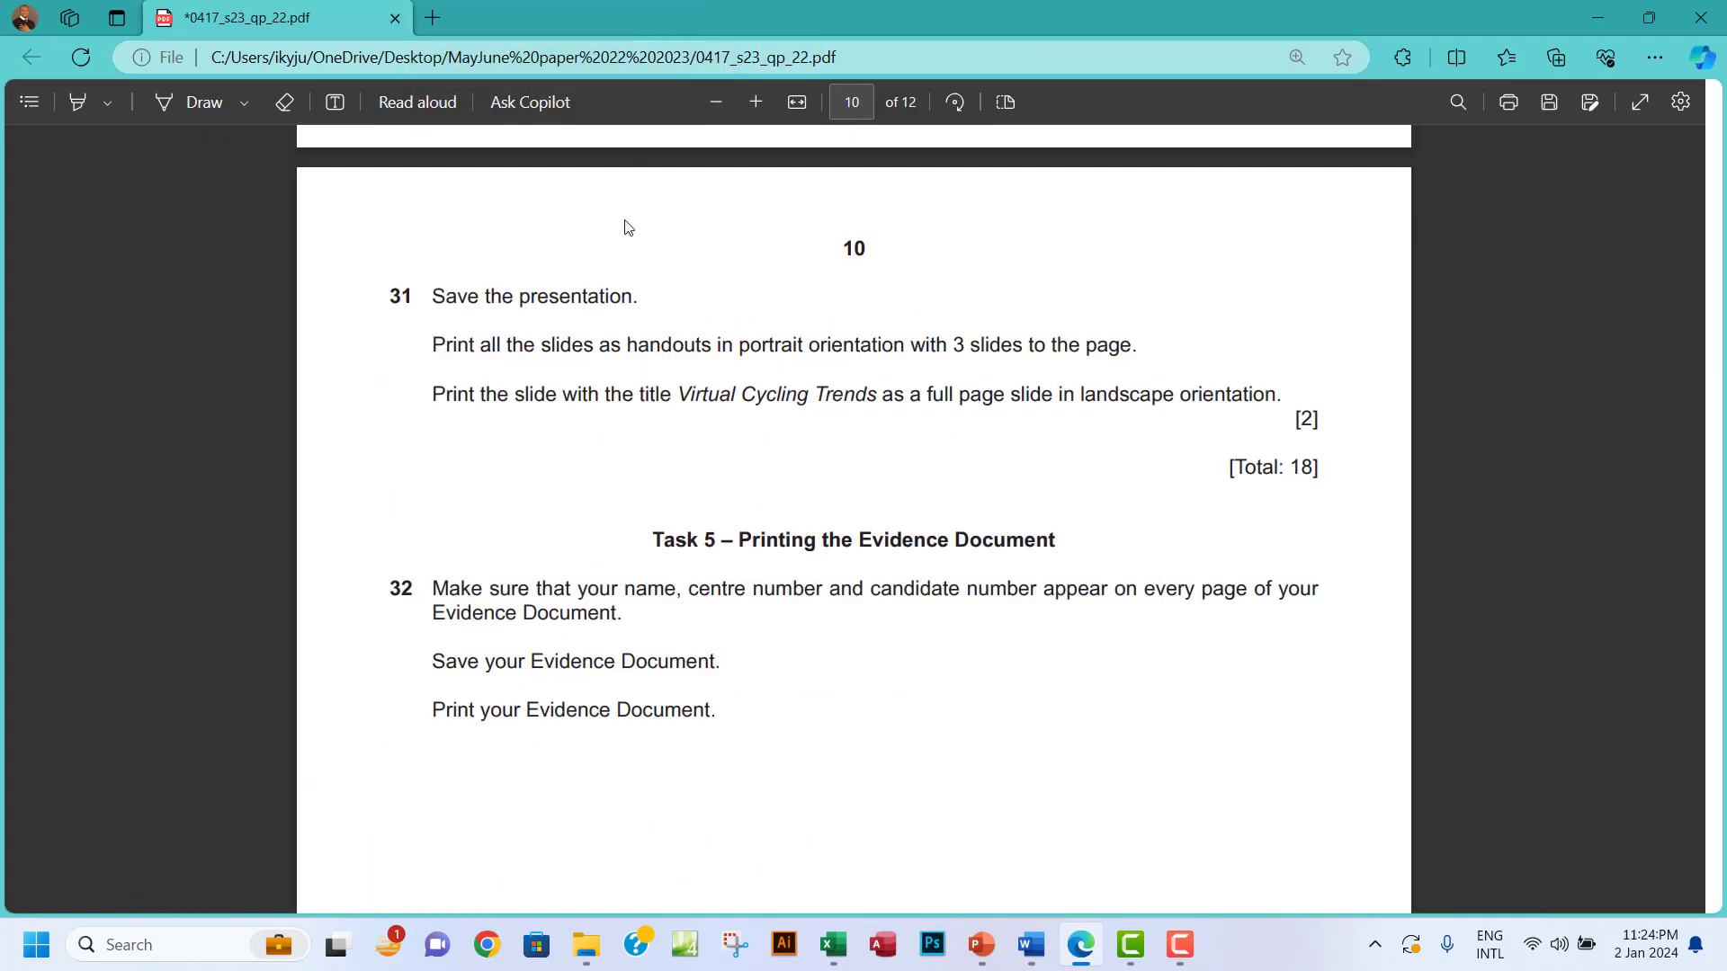
- Switch to PowerPoint, check the handout print settings, and open the options for publishing the presentation as a PDF
click(981, 953)
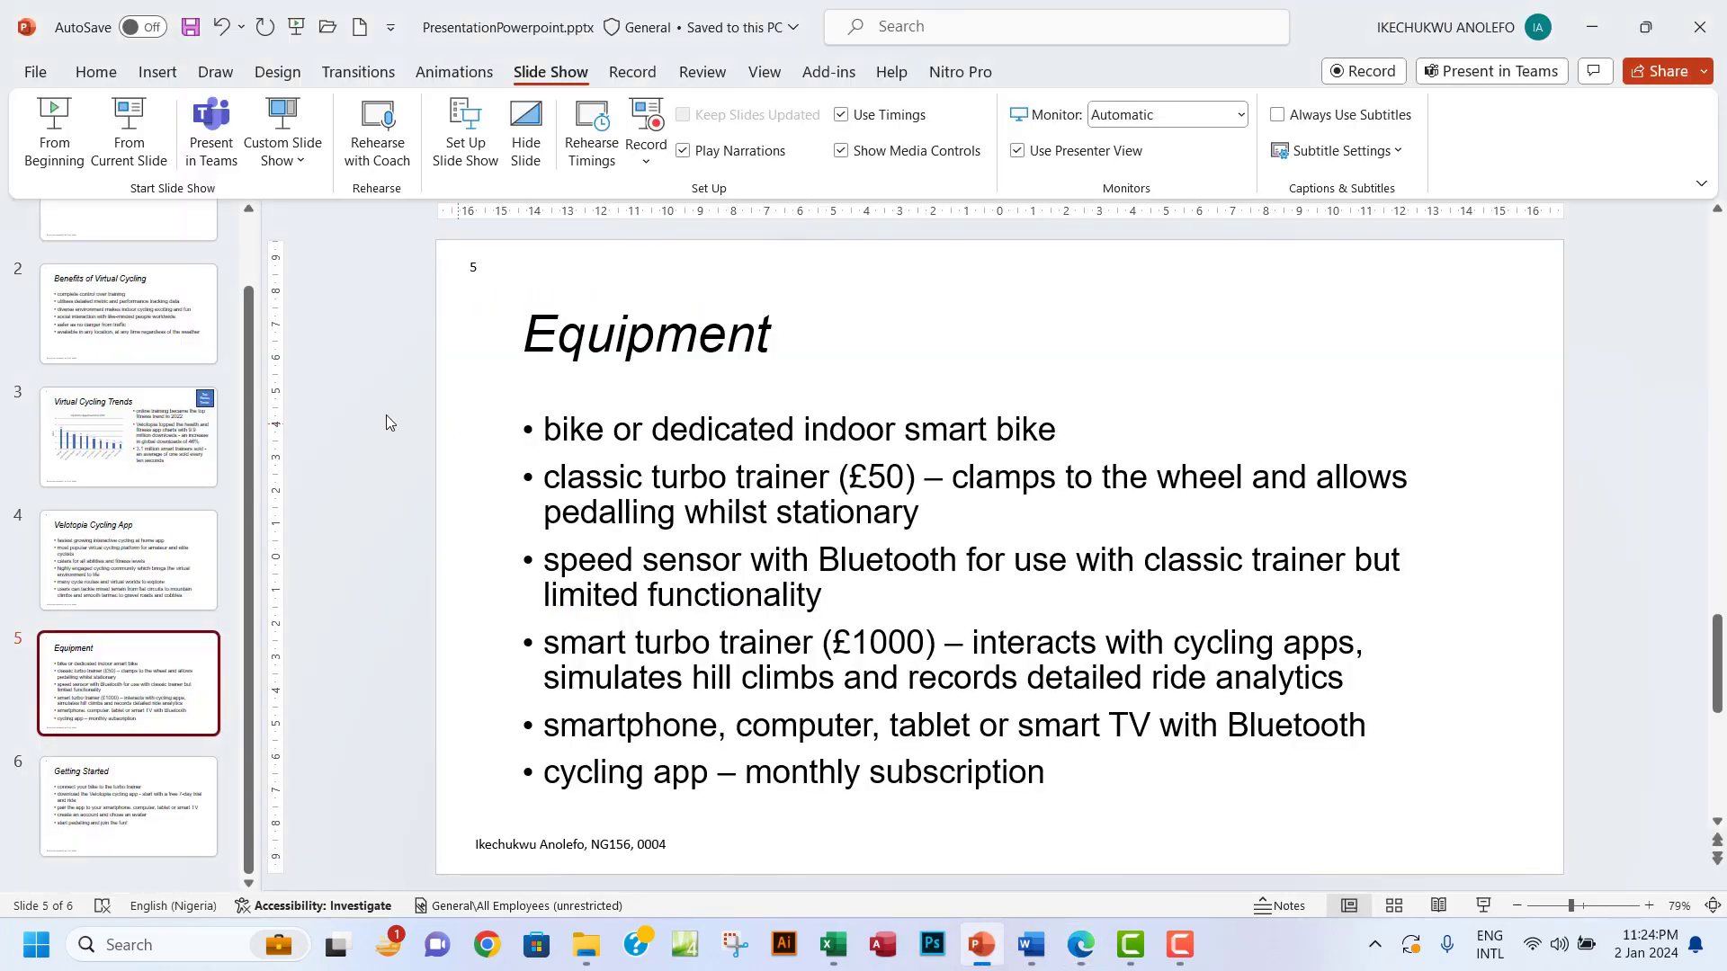
click(36, 72)
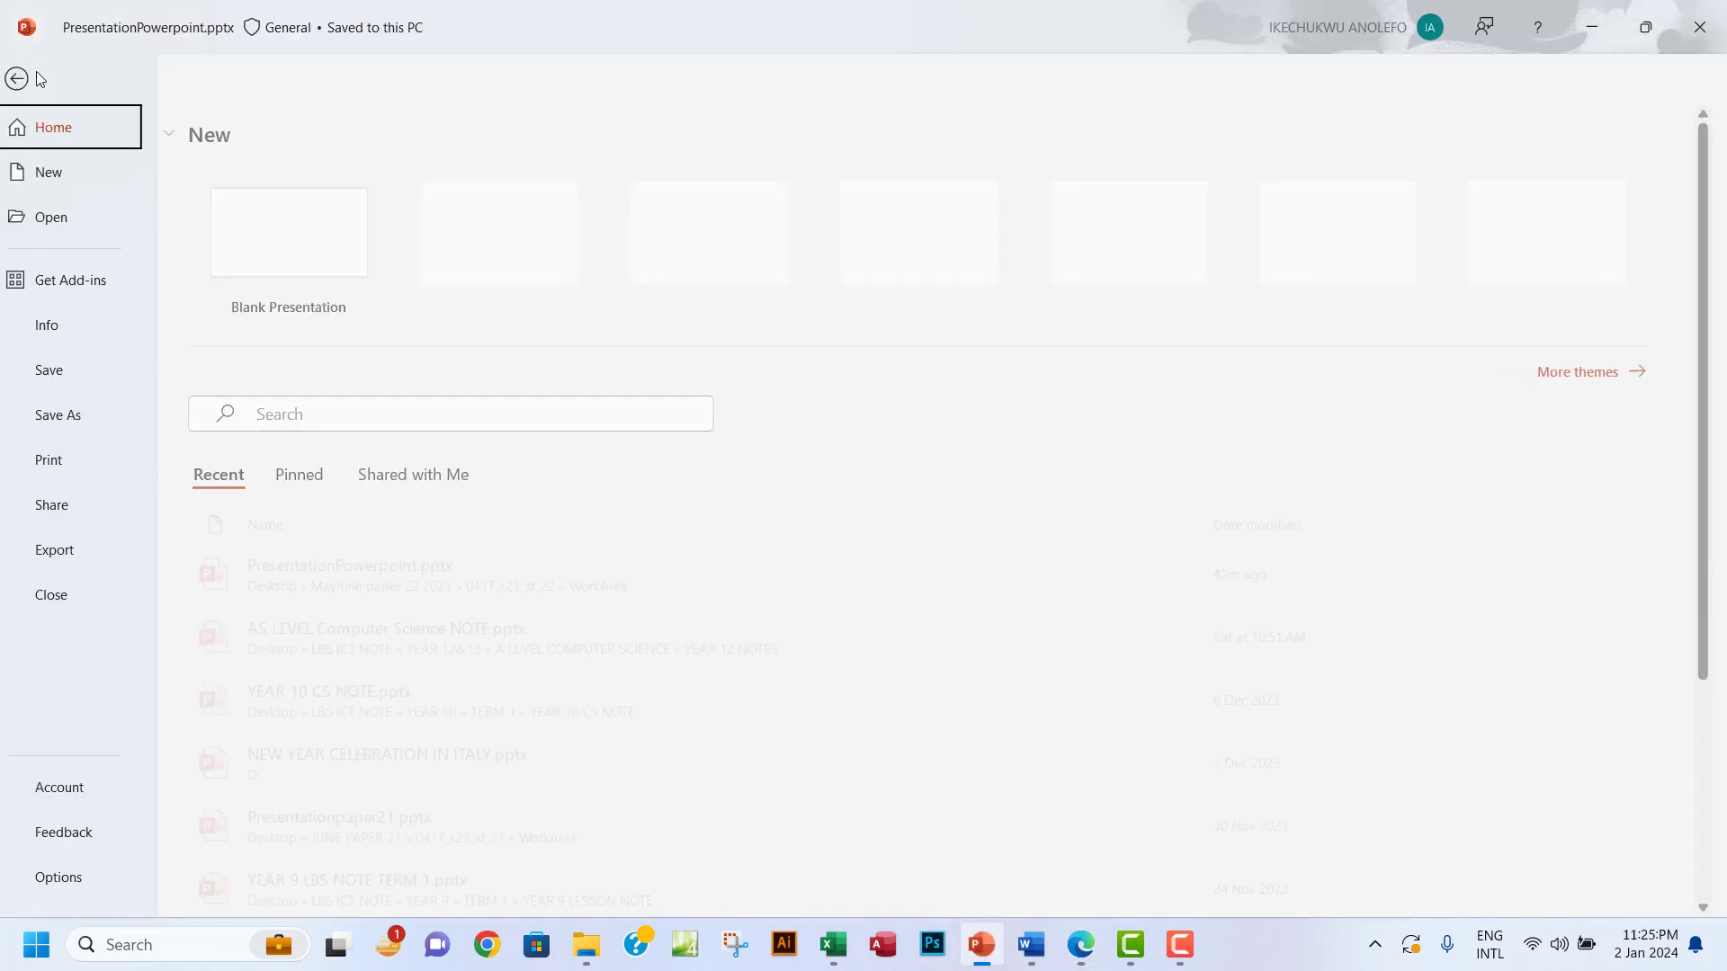
click(67, 460)
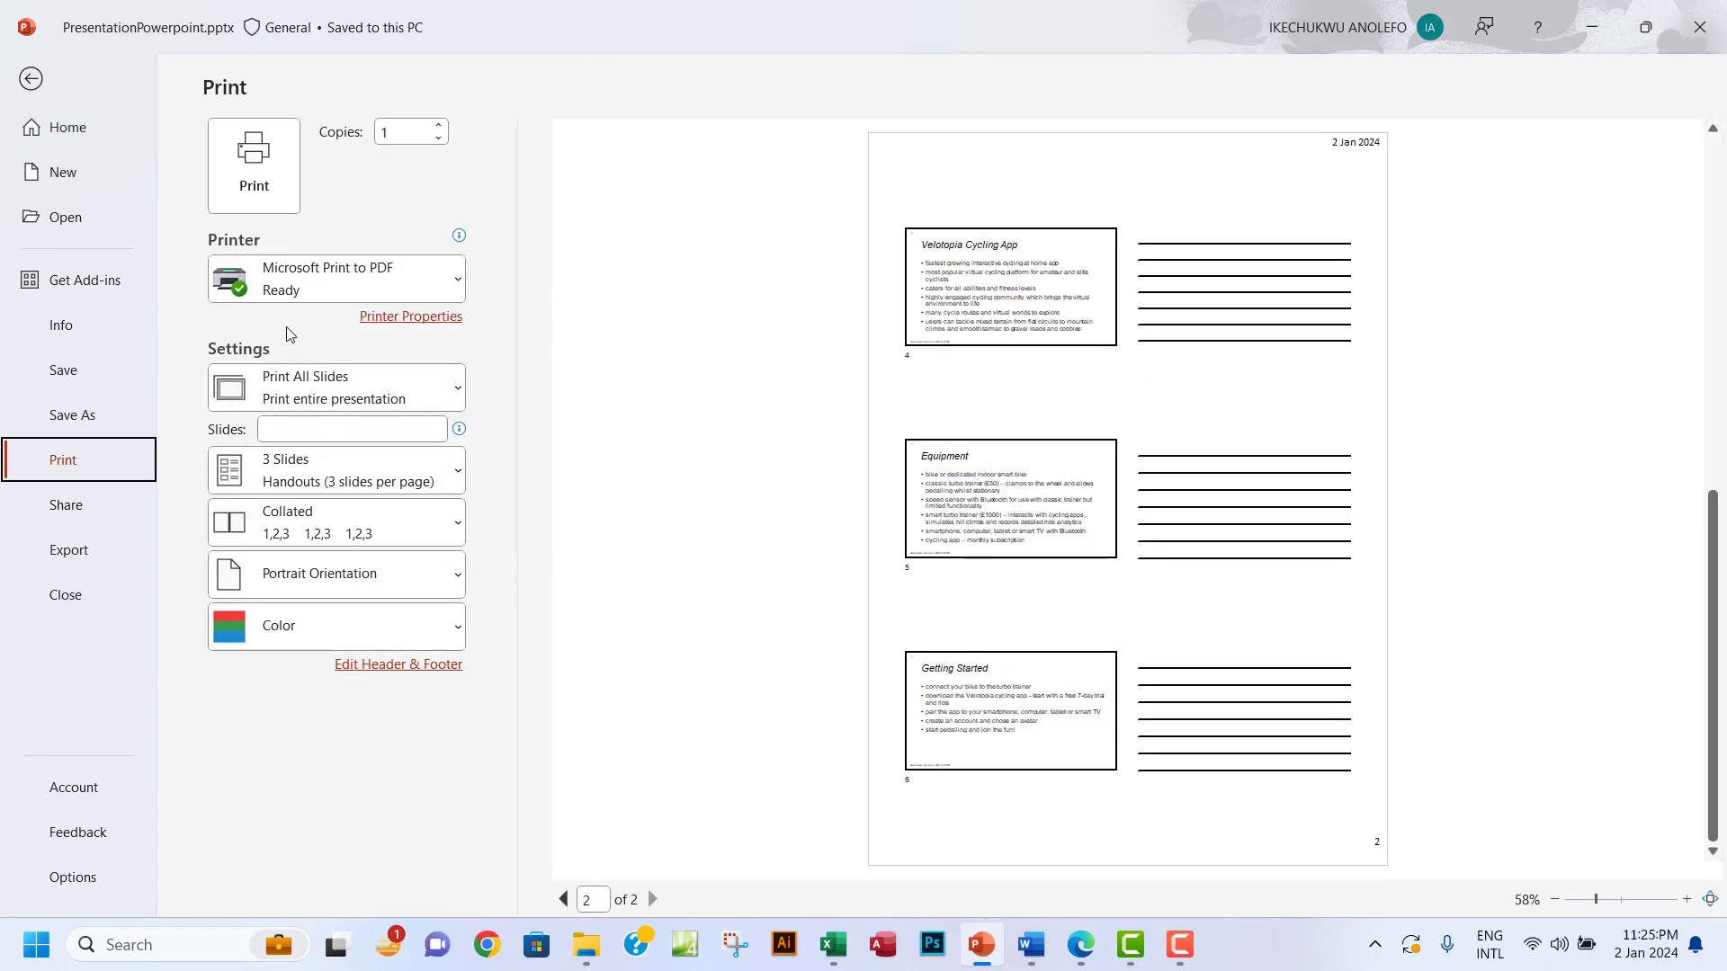
click(255, 175)
click(1045, 587)
click(600, 326)
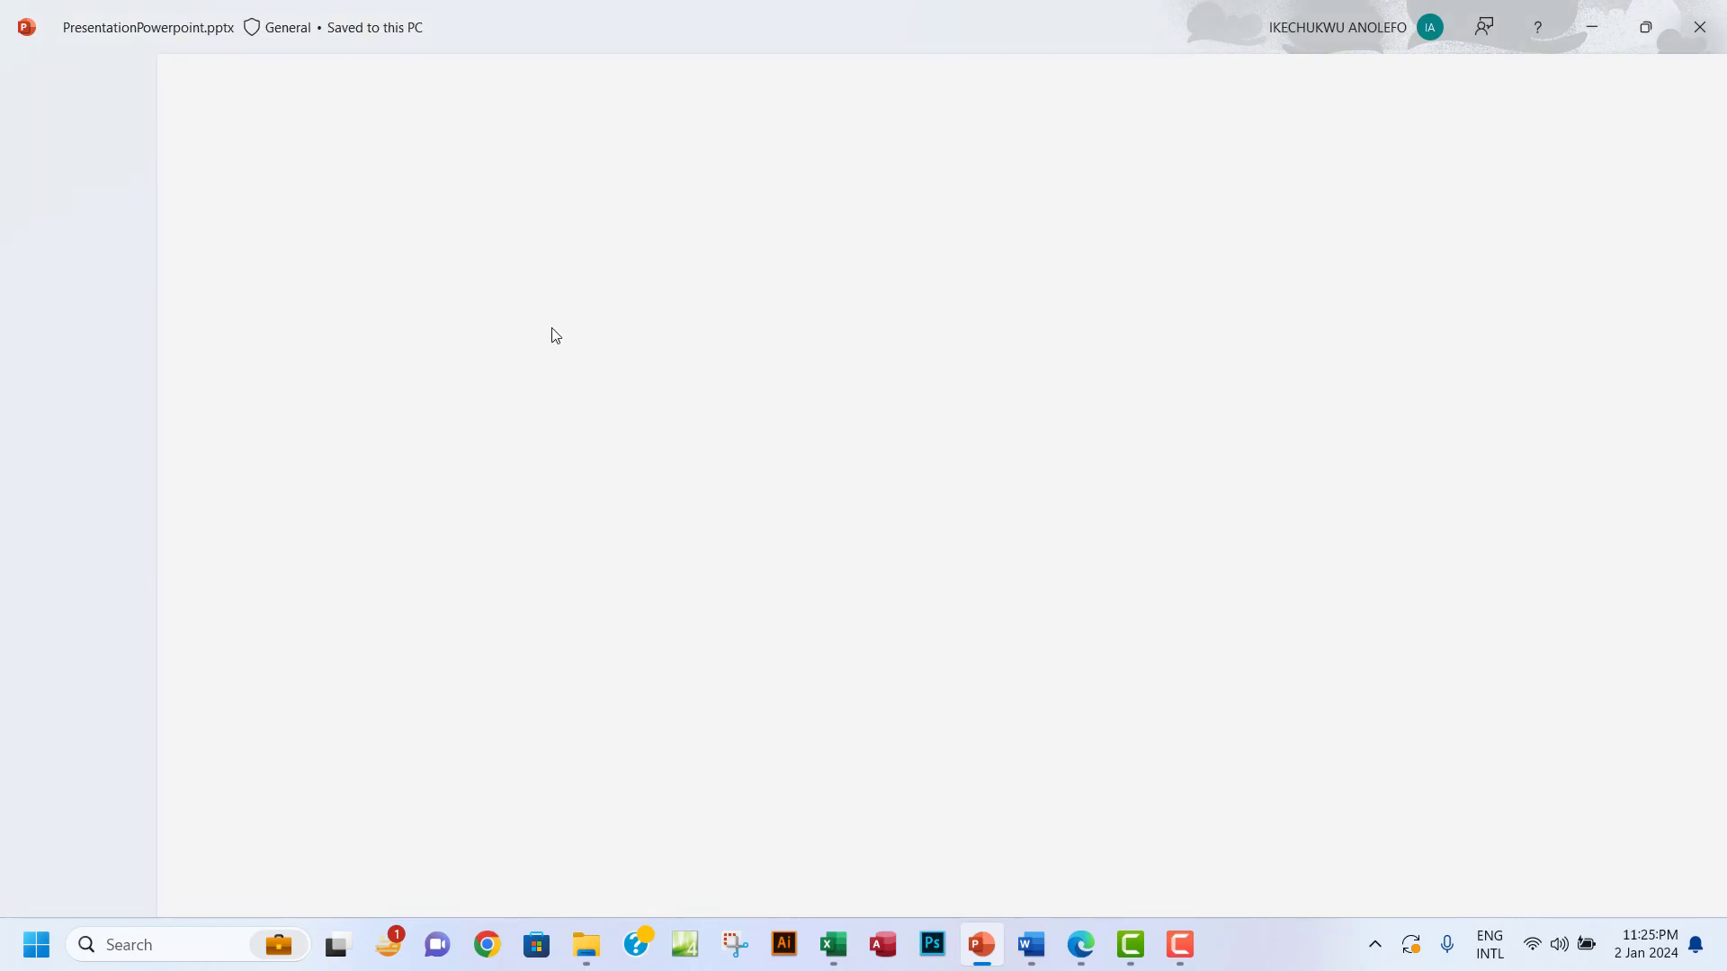
click(536, 583)
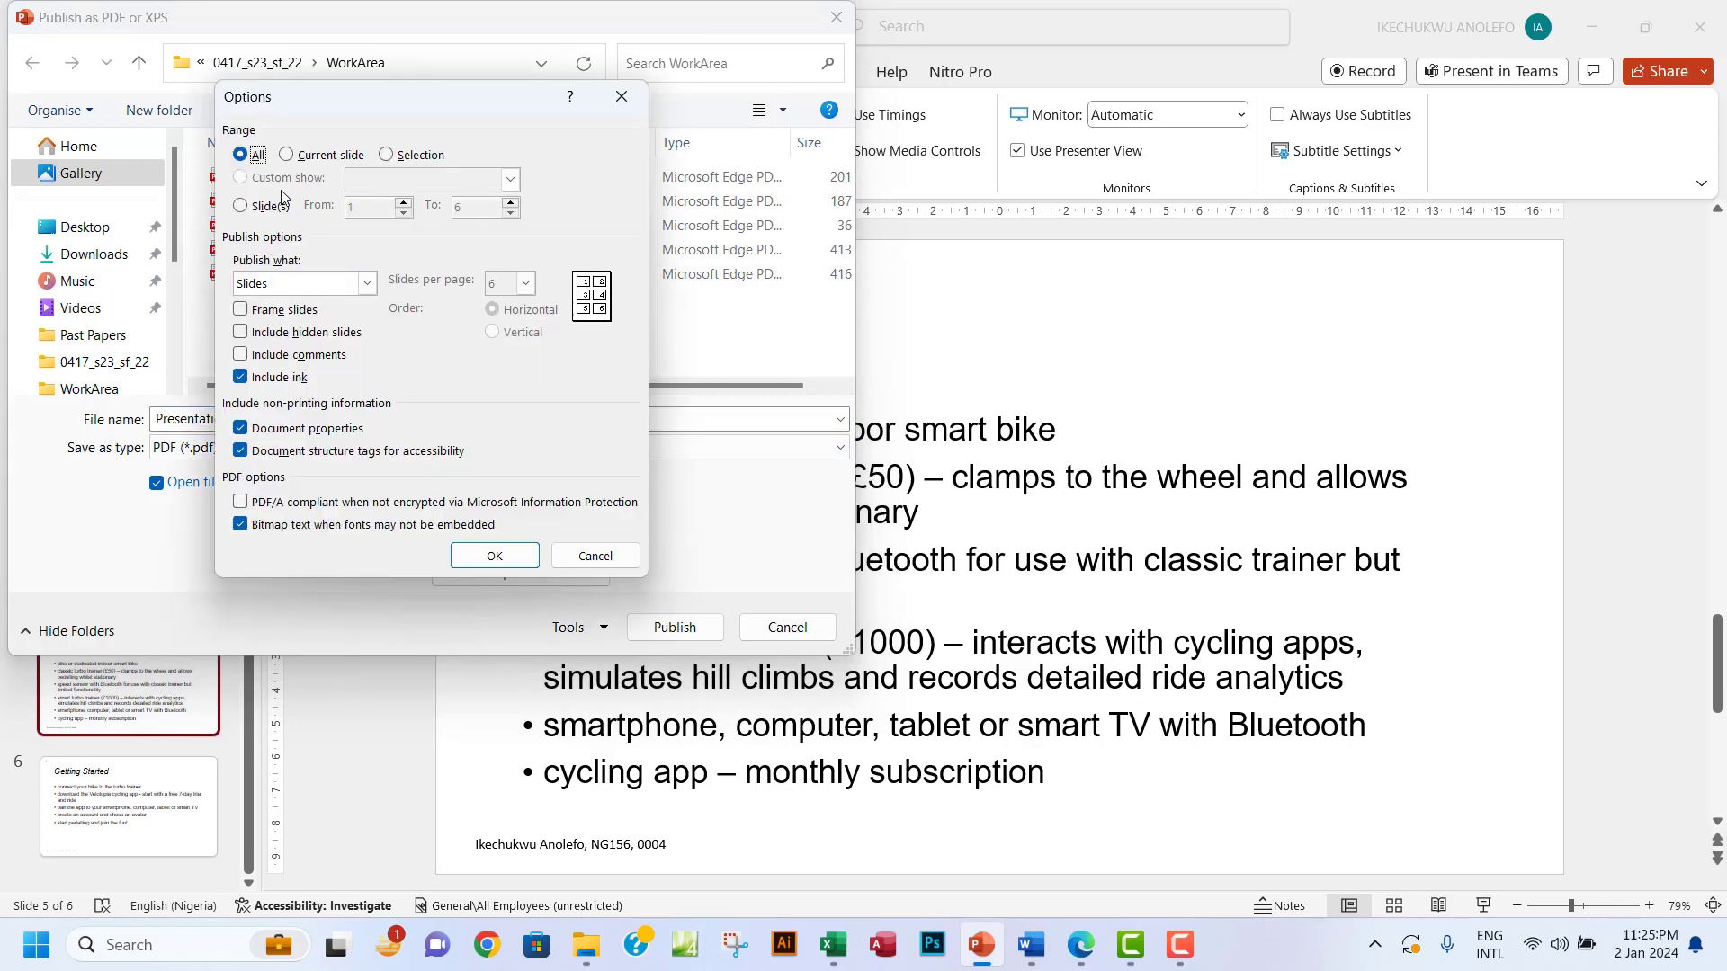
- Set the PDF publishing options to handouts with 3 slides per page, and recheck the saved options
click(368, 285)
click(286, 313)
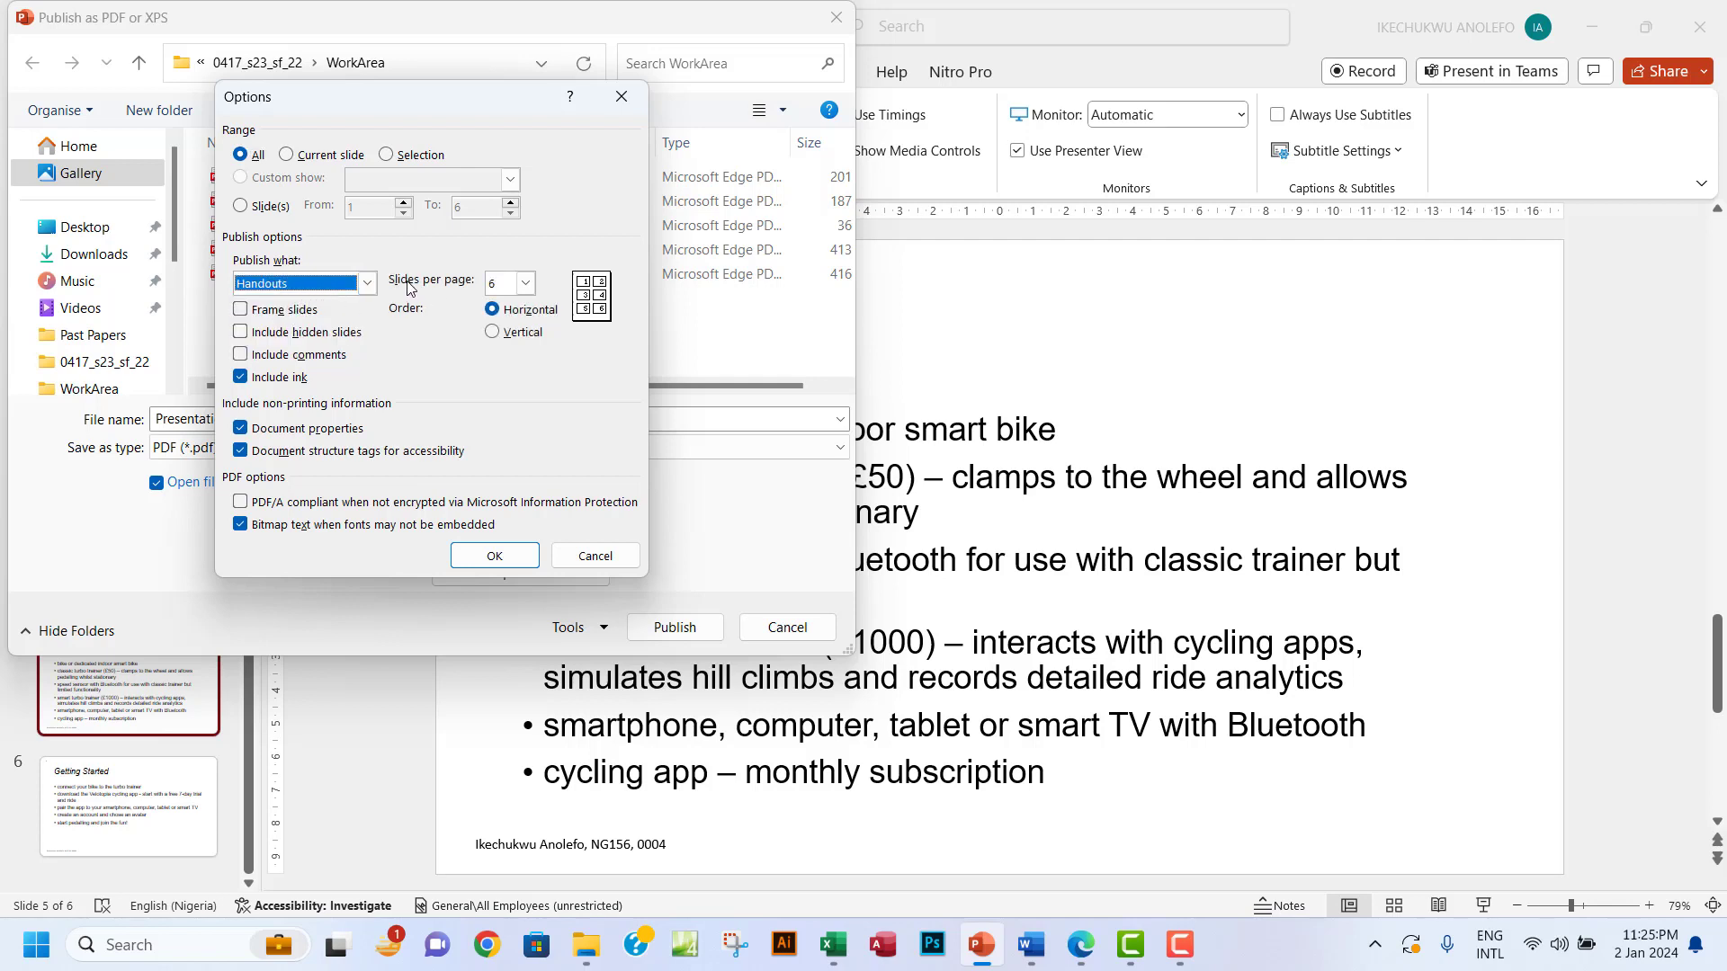
click(525, 283)
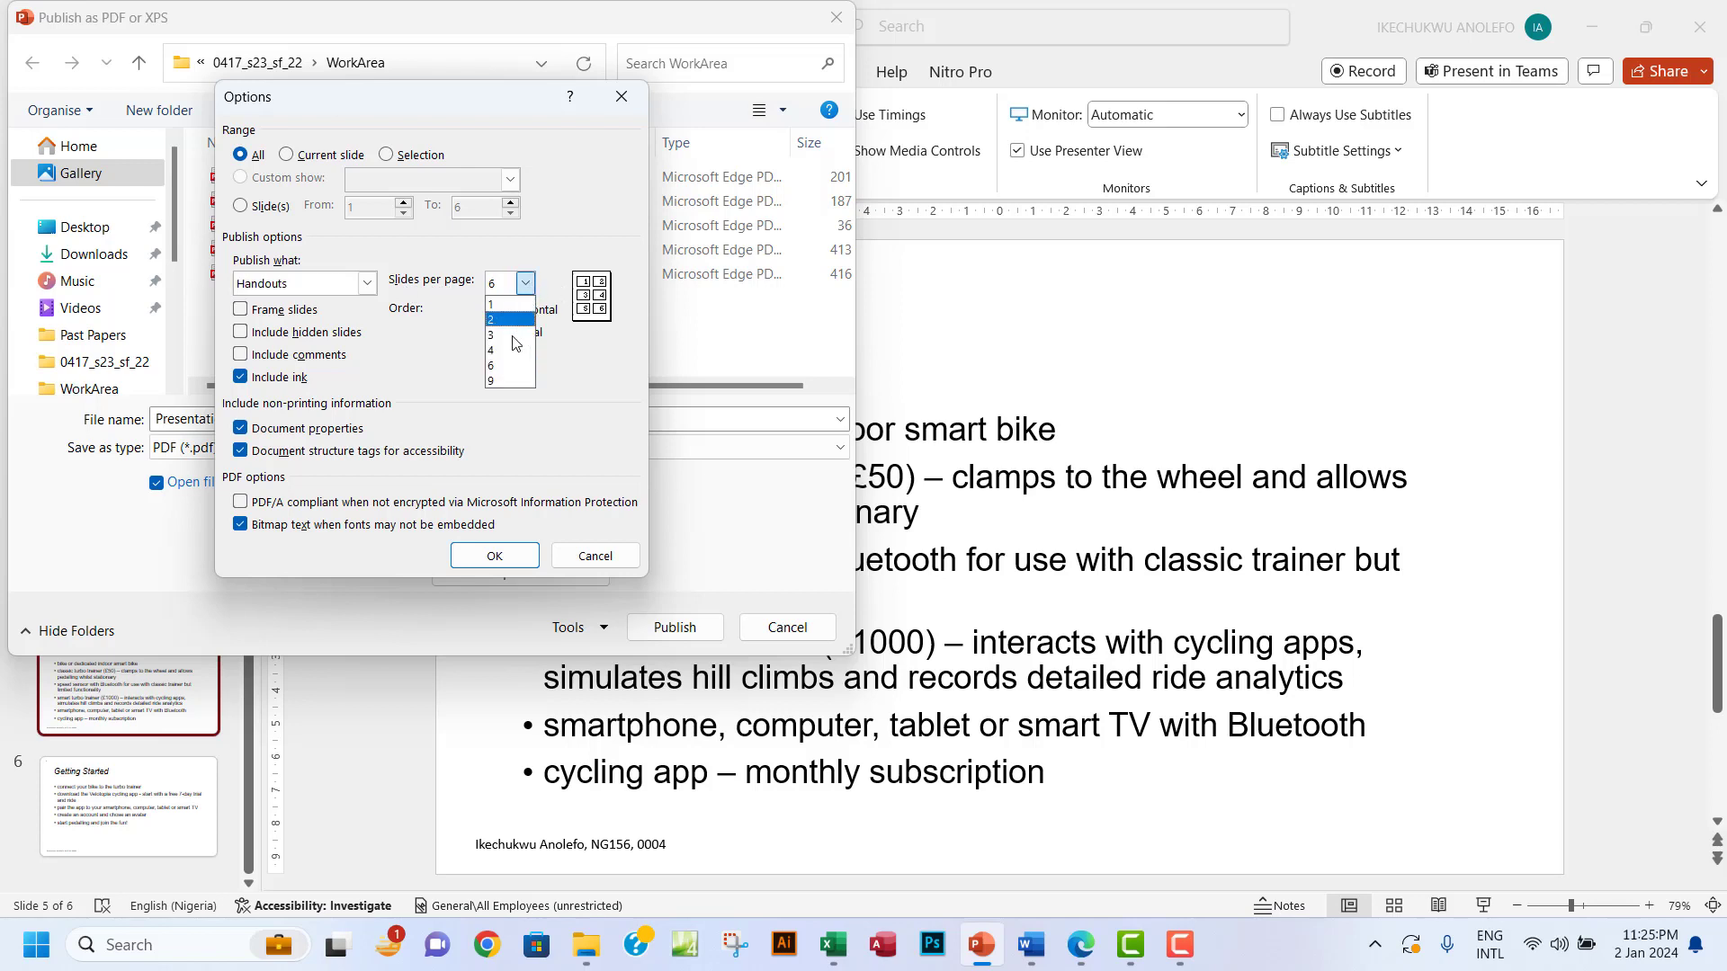
click(506, 335)
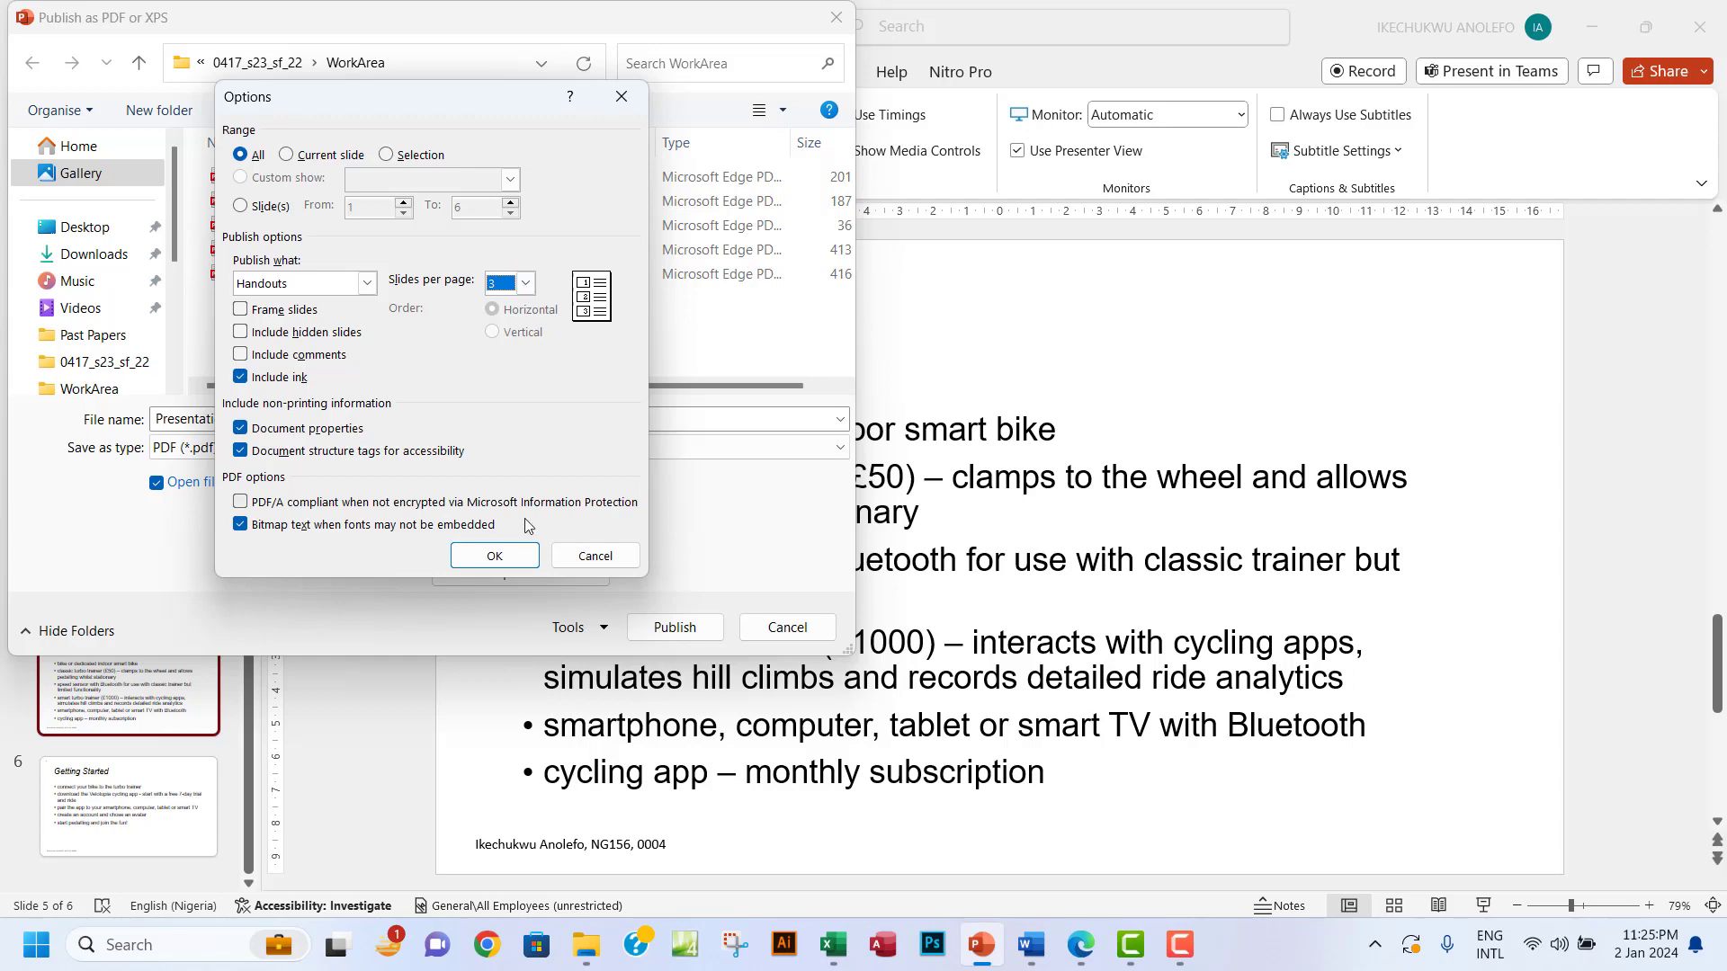
click(495, 555)
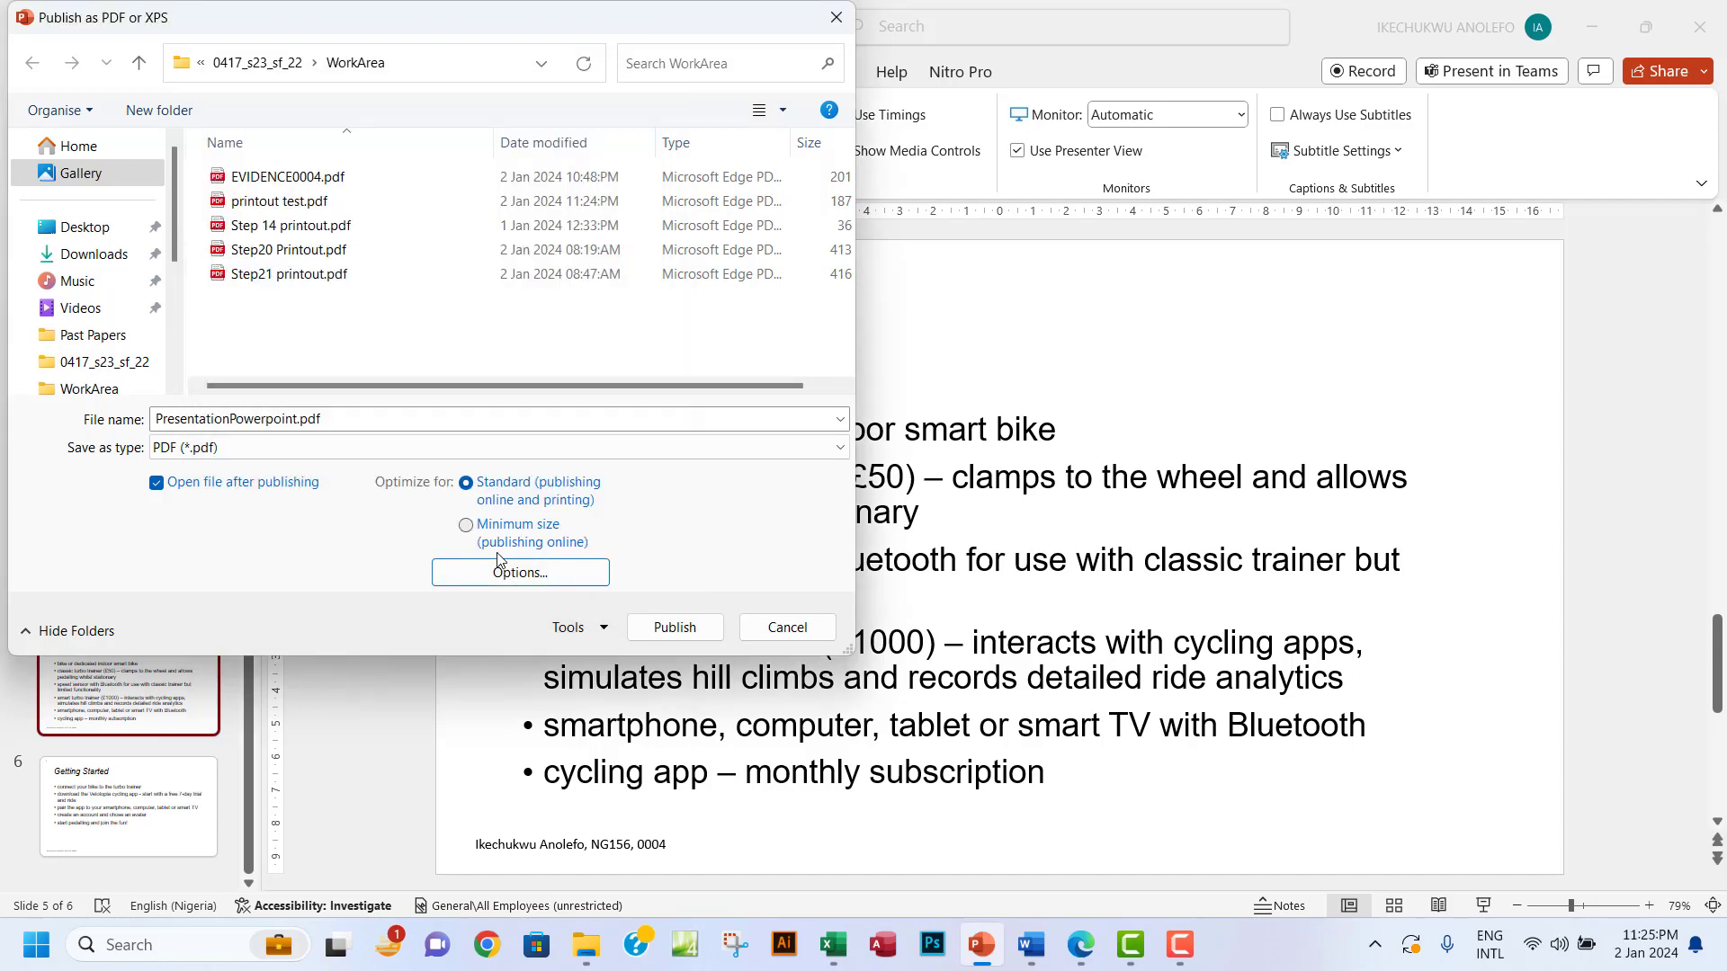
click(547, 573)
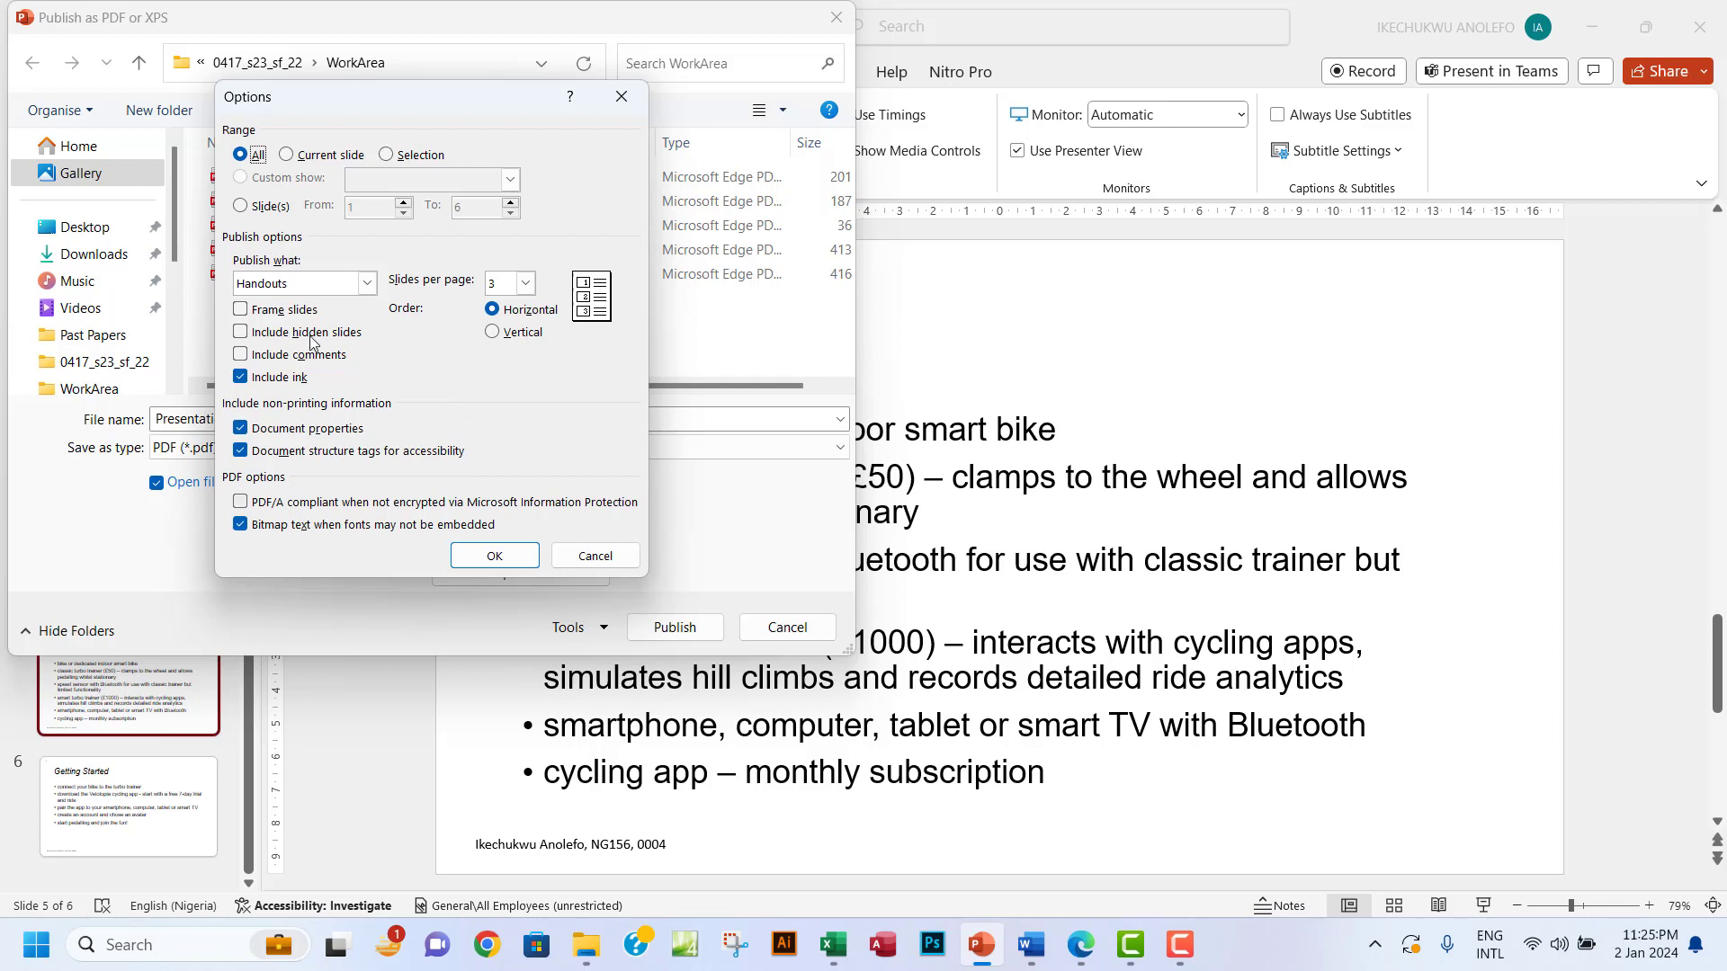
click(496, 557)
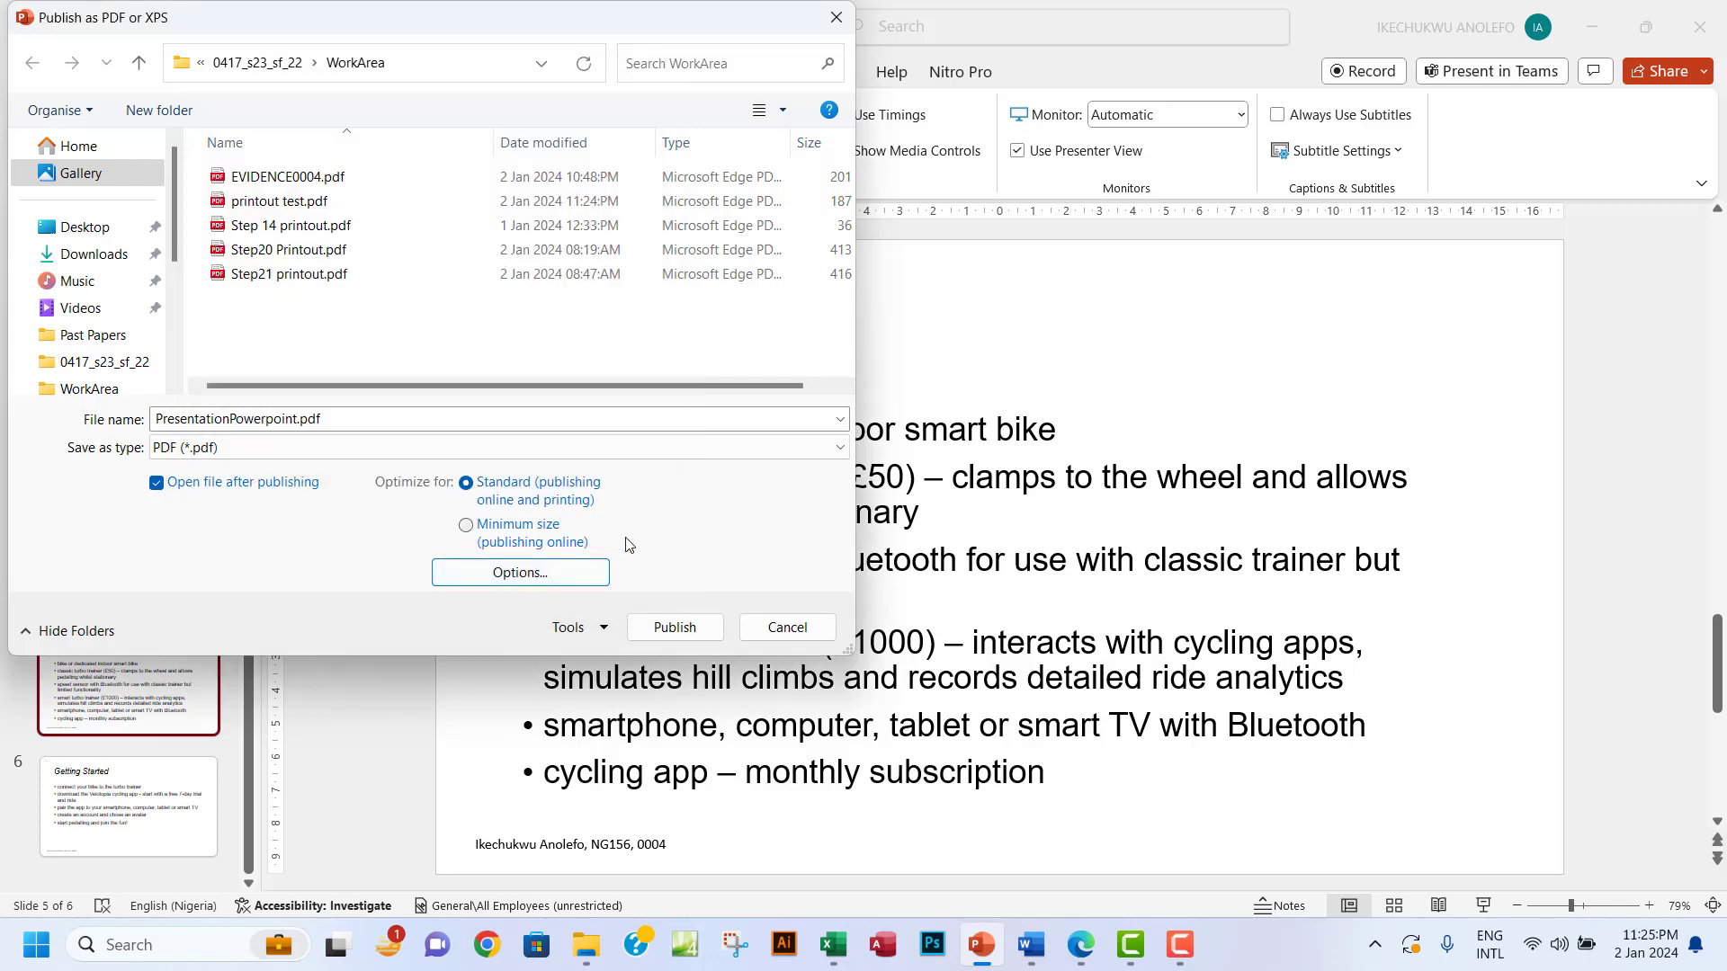
- Name the PDF test2 and publish it to the WorkArea folder
double_click(270, 419)
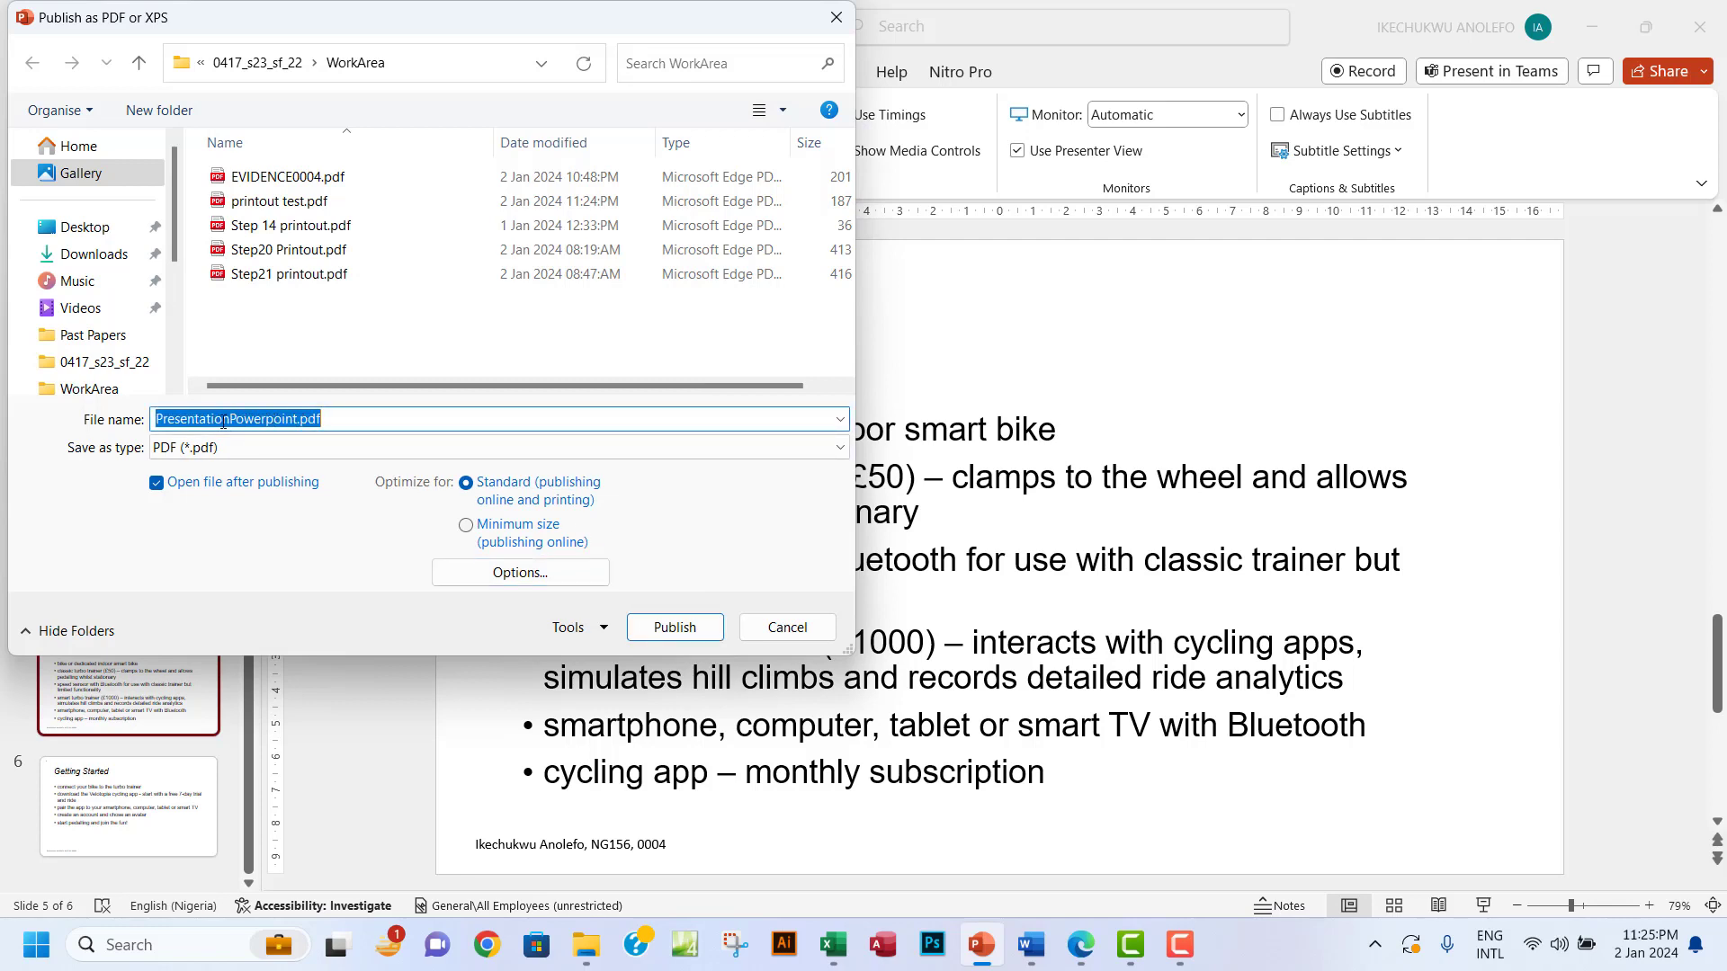
text(test2)
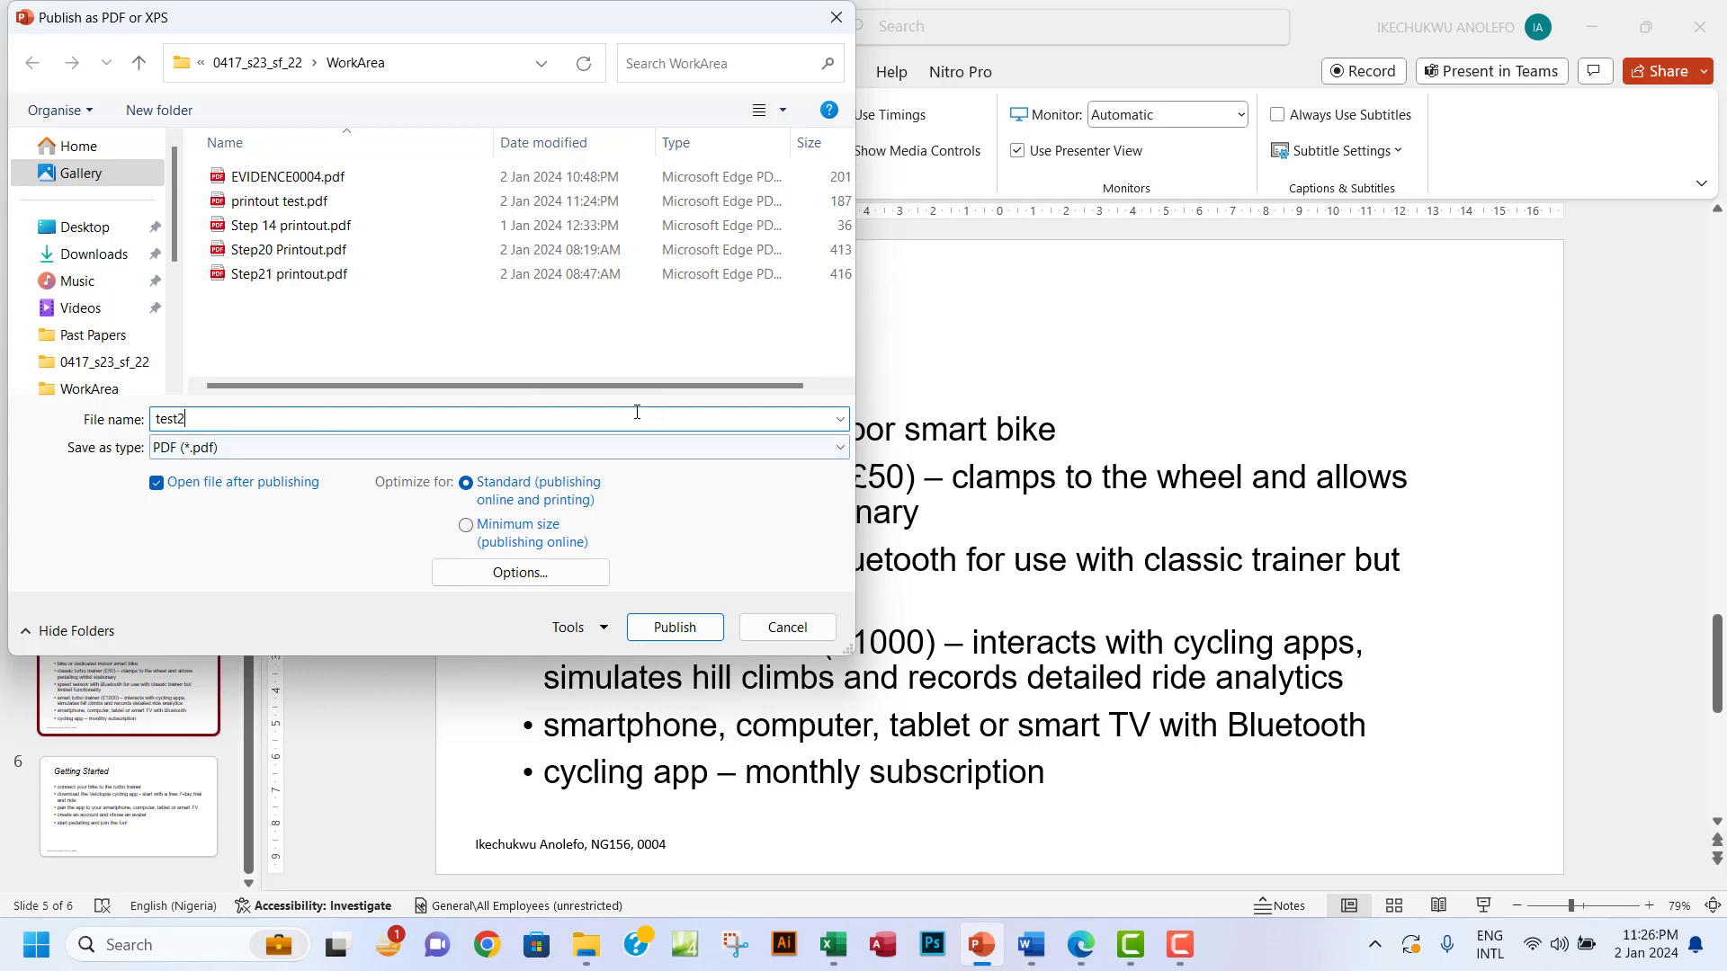
click(670, 638)
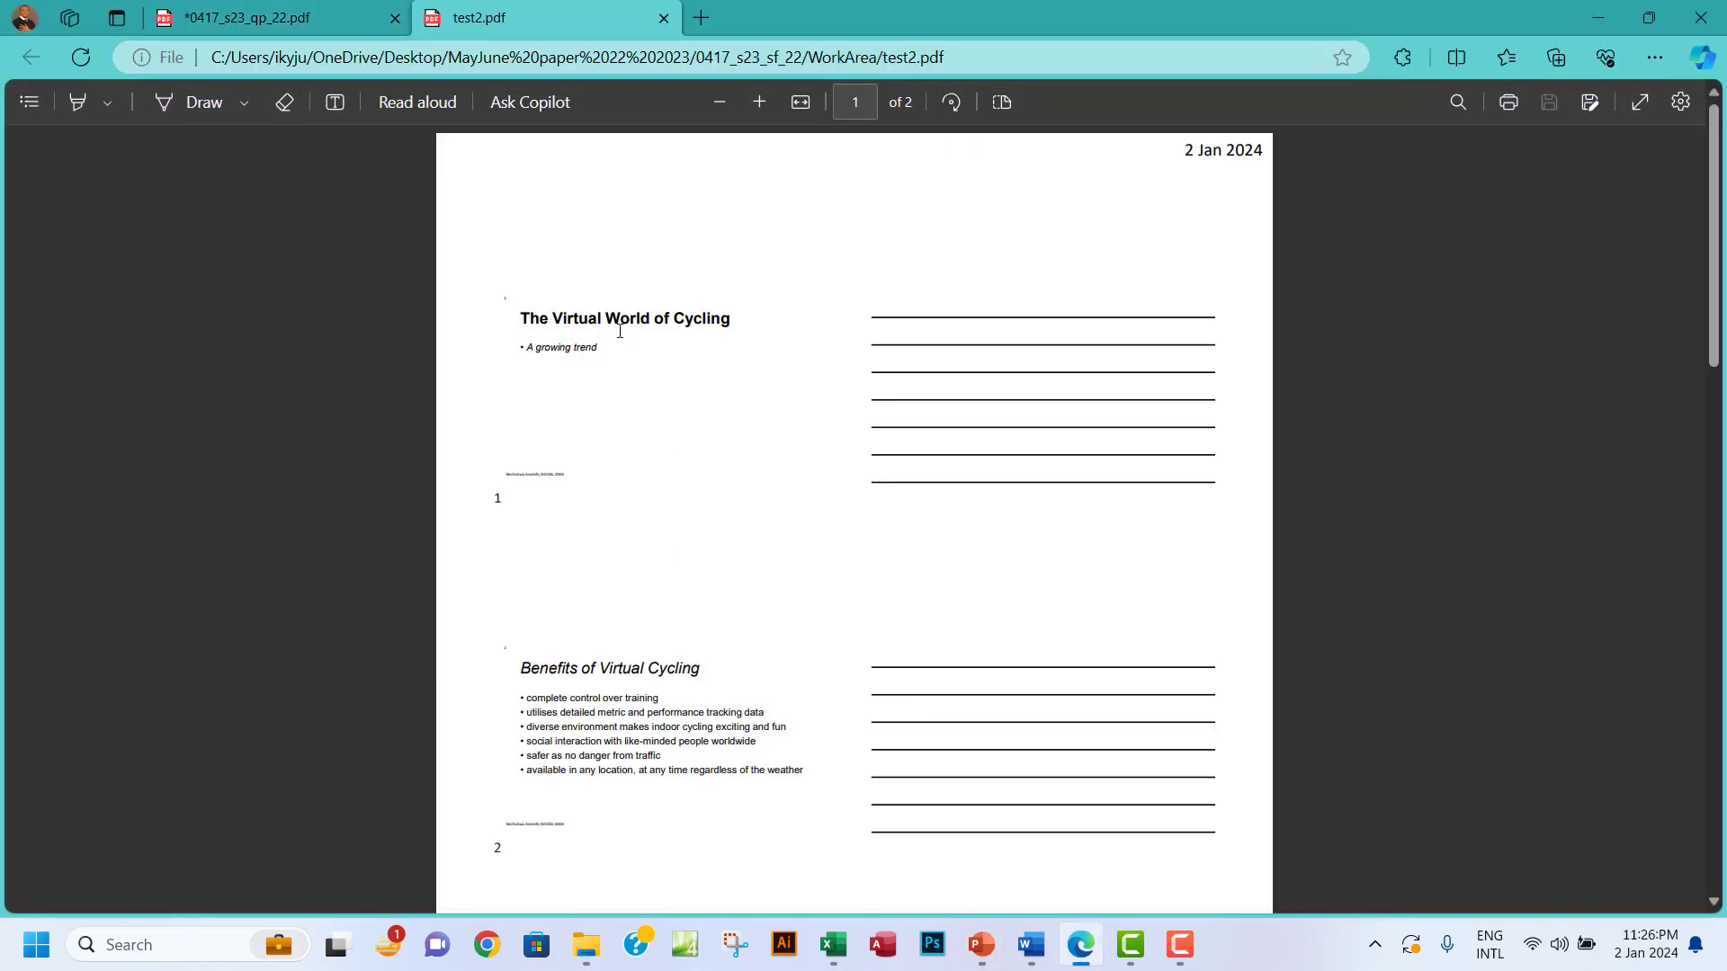
- Review the handout pages in test2.pdf and close that PDF
drag(560, 316, 590, 451)
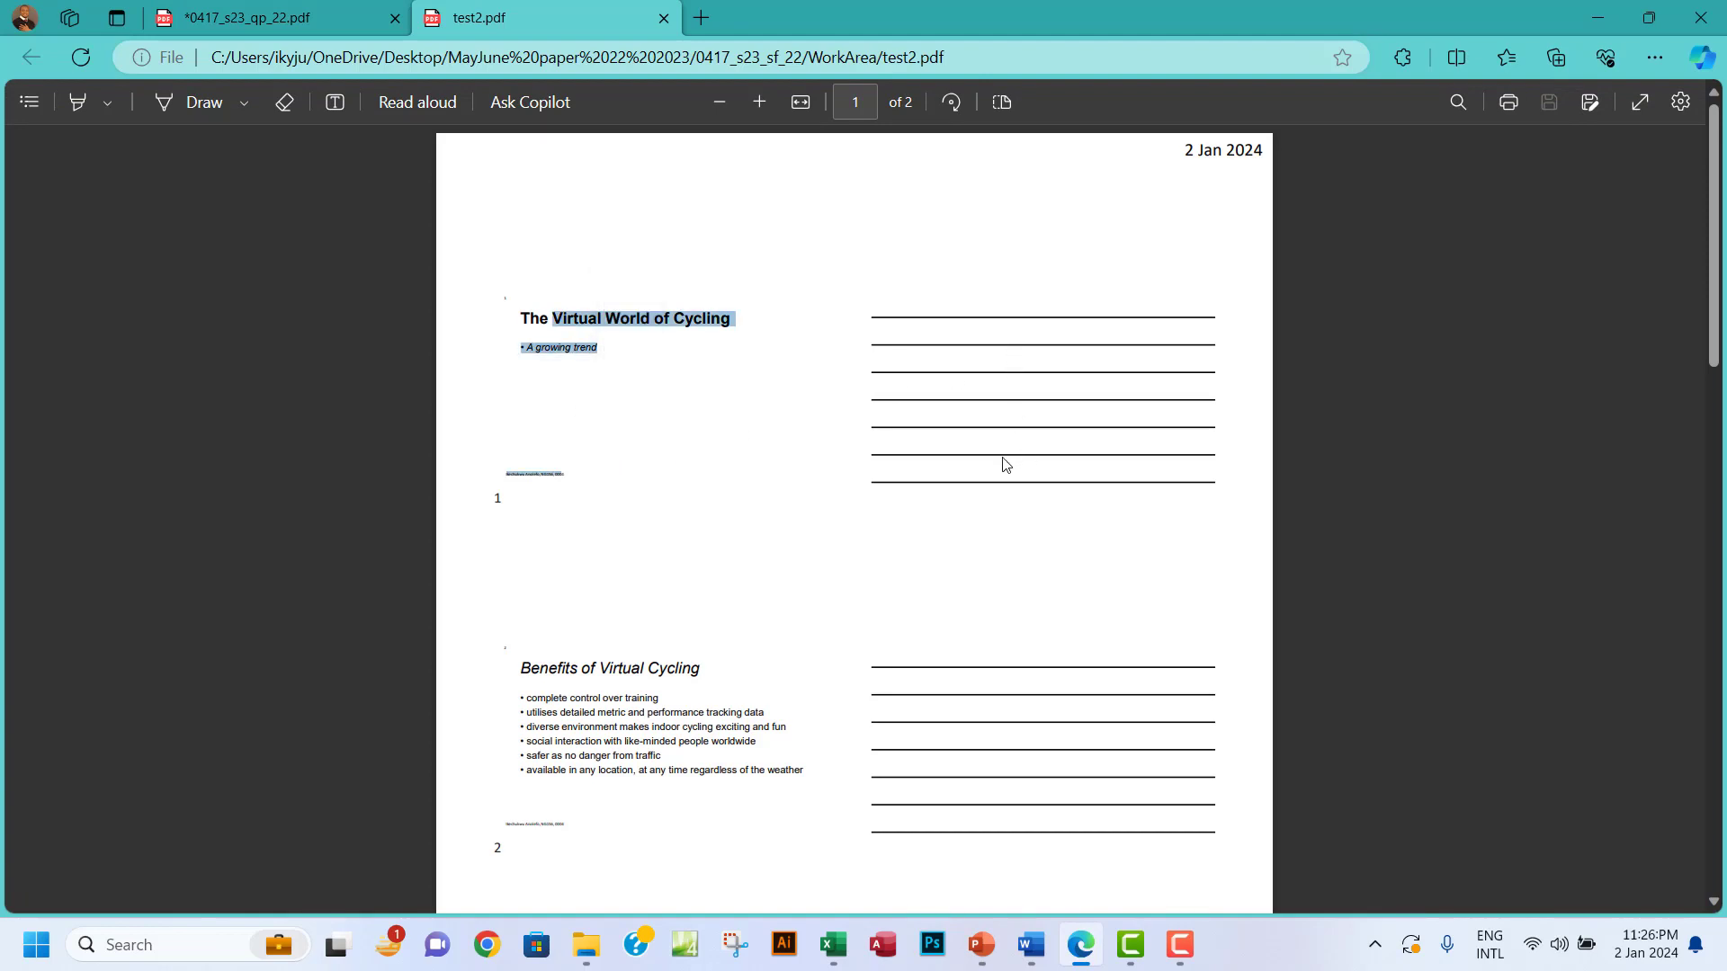
scroll(963, 536, down, 5)
scroll(962, 535, up, 3)
scroll(962, 535, up, 3)
scroll(963, 535, down, 5)
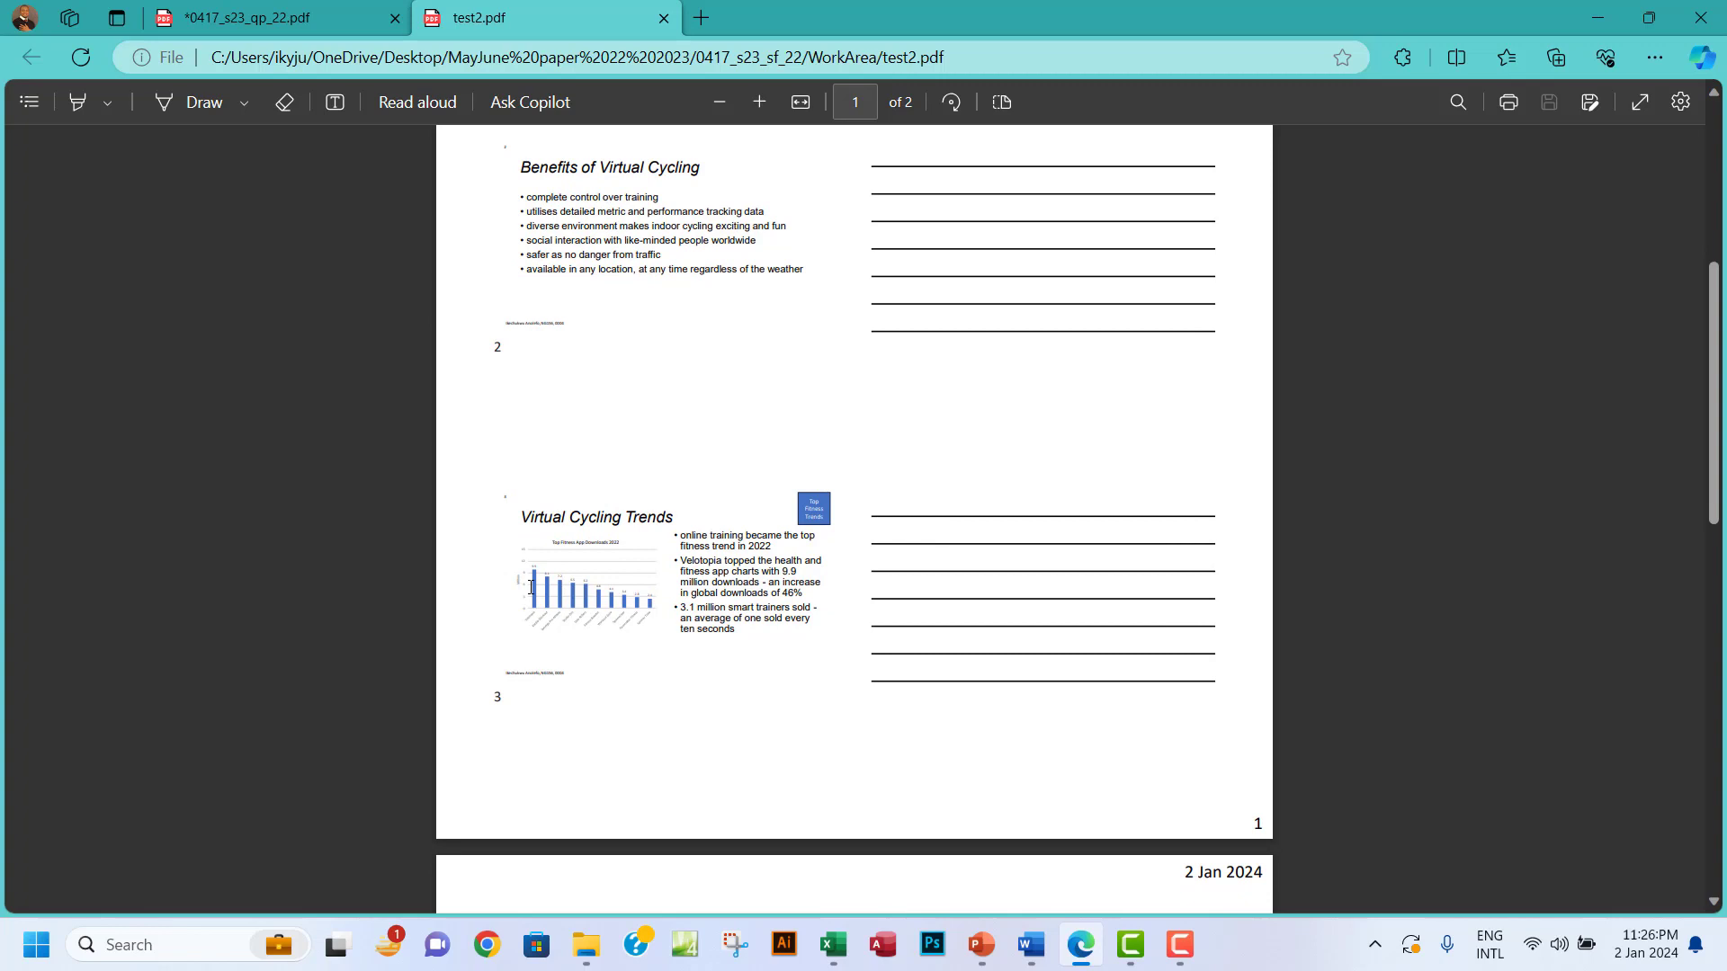
click(663, 18)
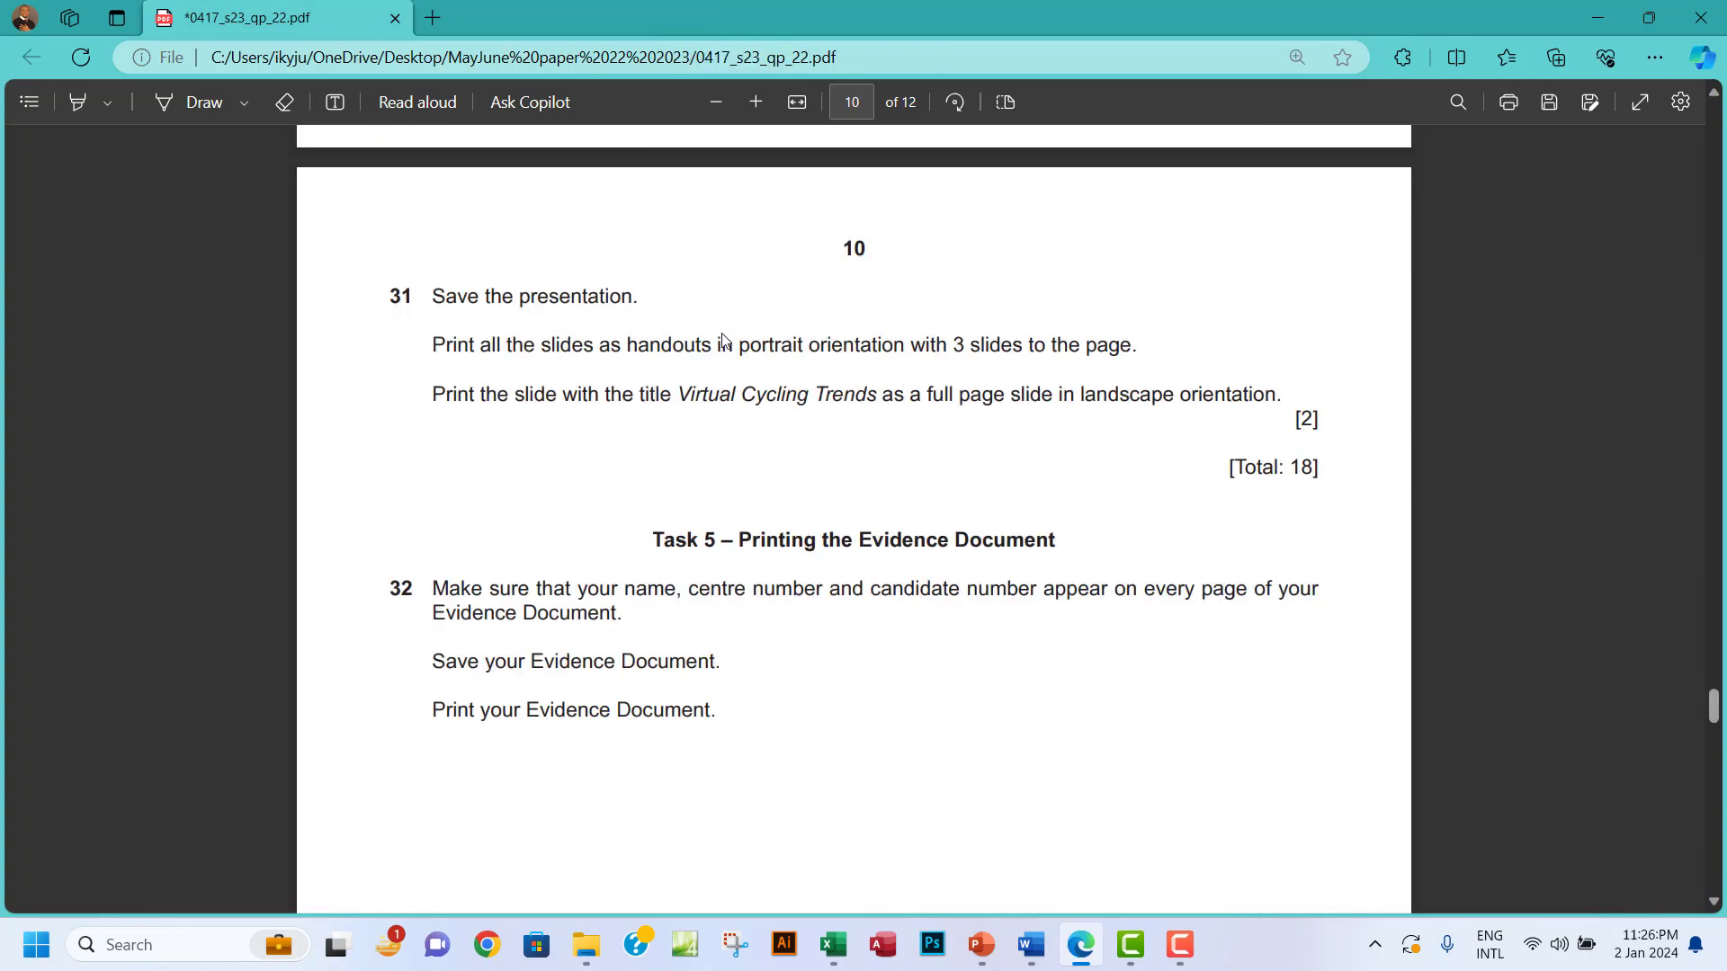
- Switch to PowerPoint, print all slides as 3-per-page handouts to Microsoft Print to PDF, and continue through the recommended export to create a PDF
click(982, 945)
click(36, 72)
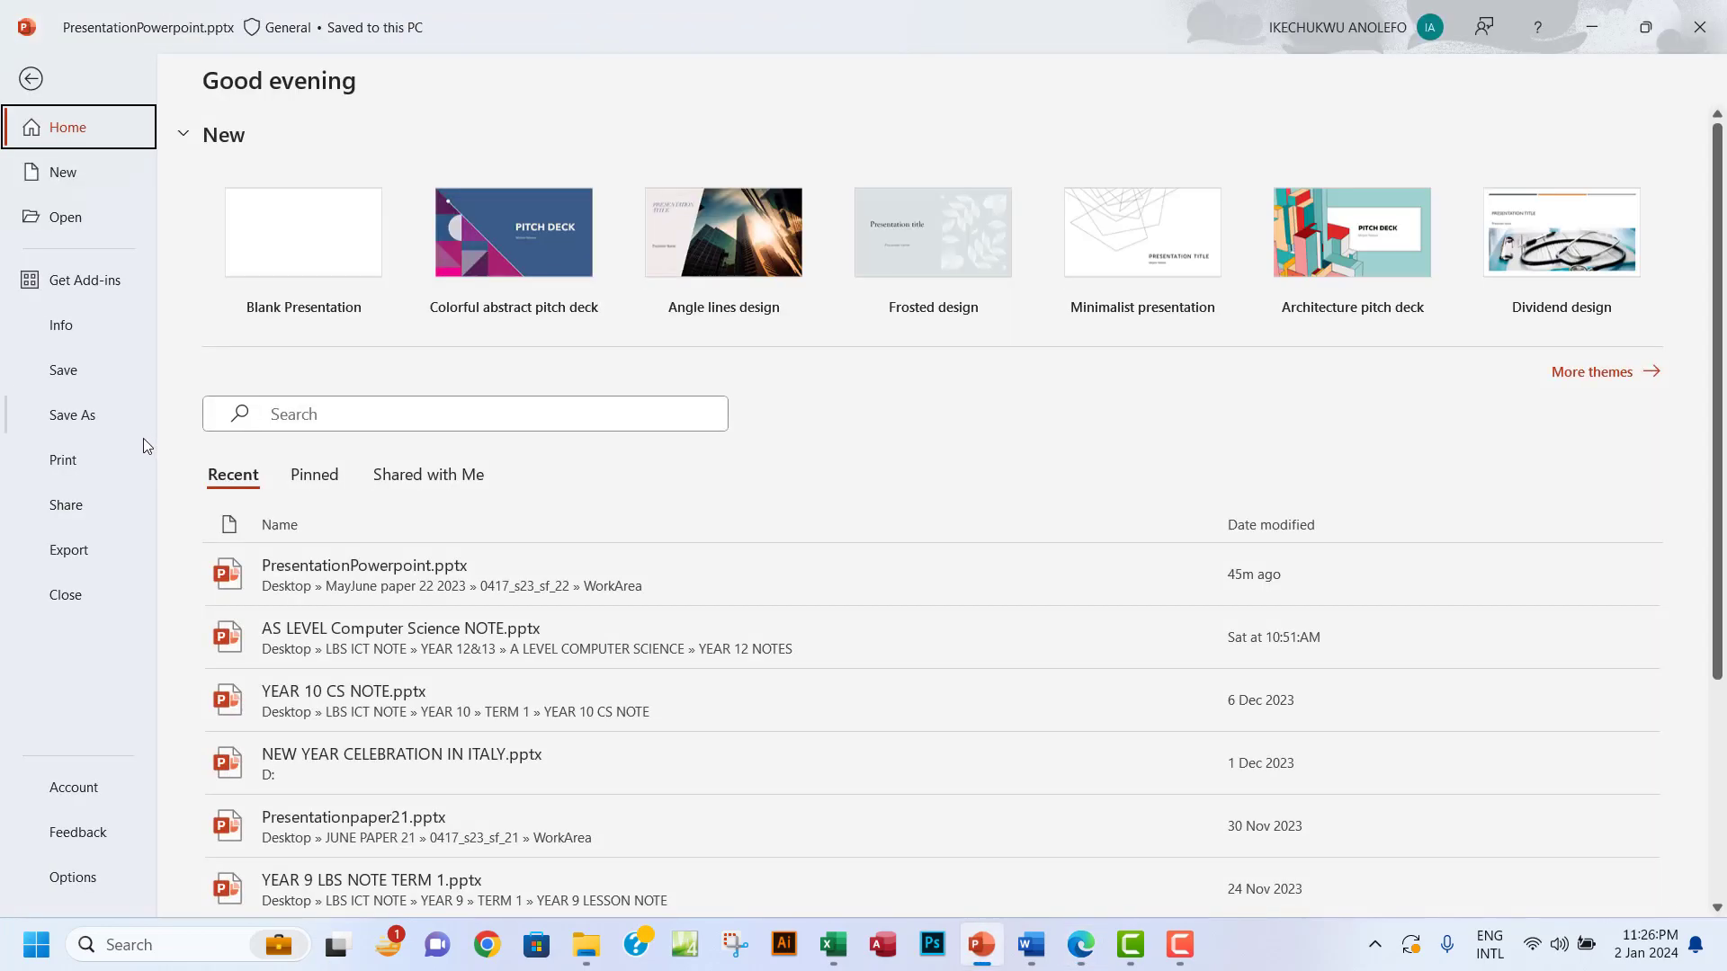
click(62, 463)
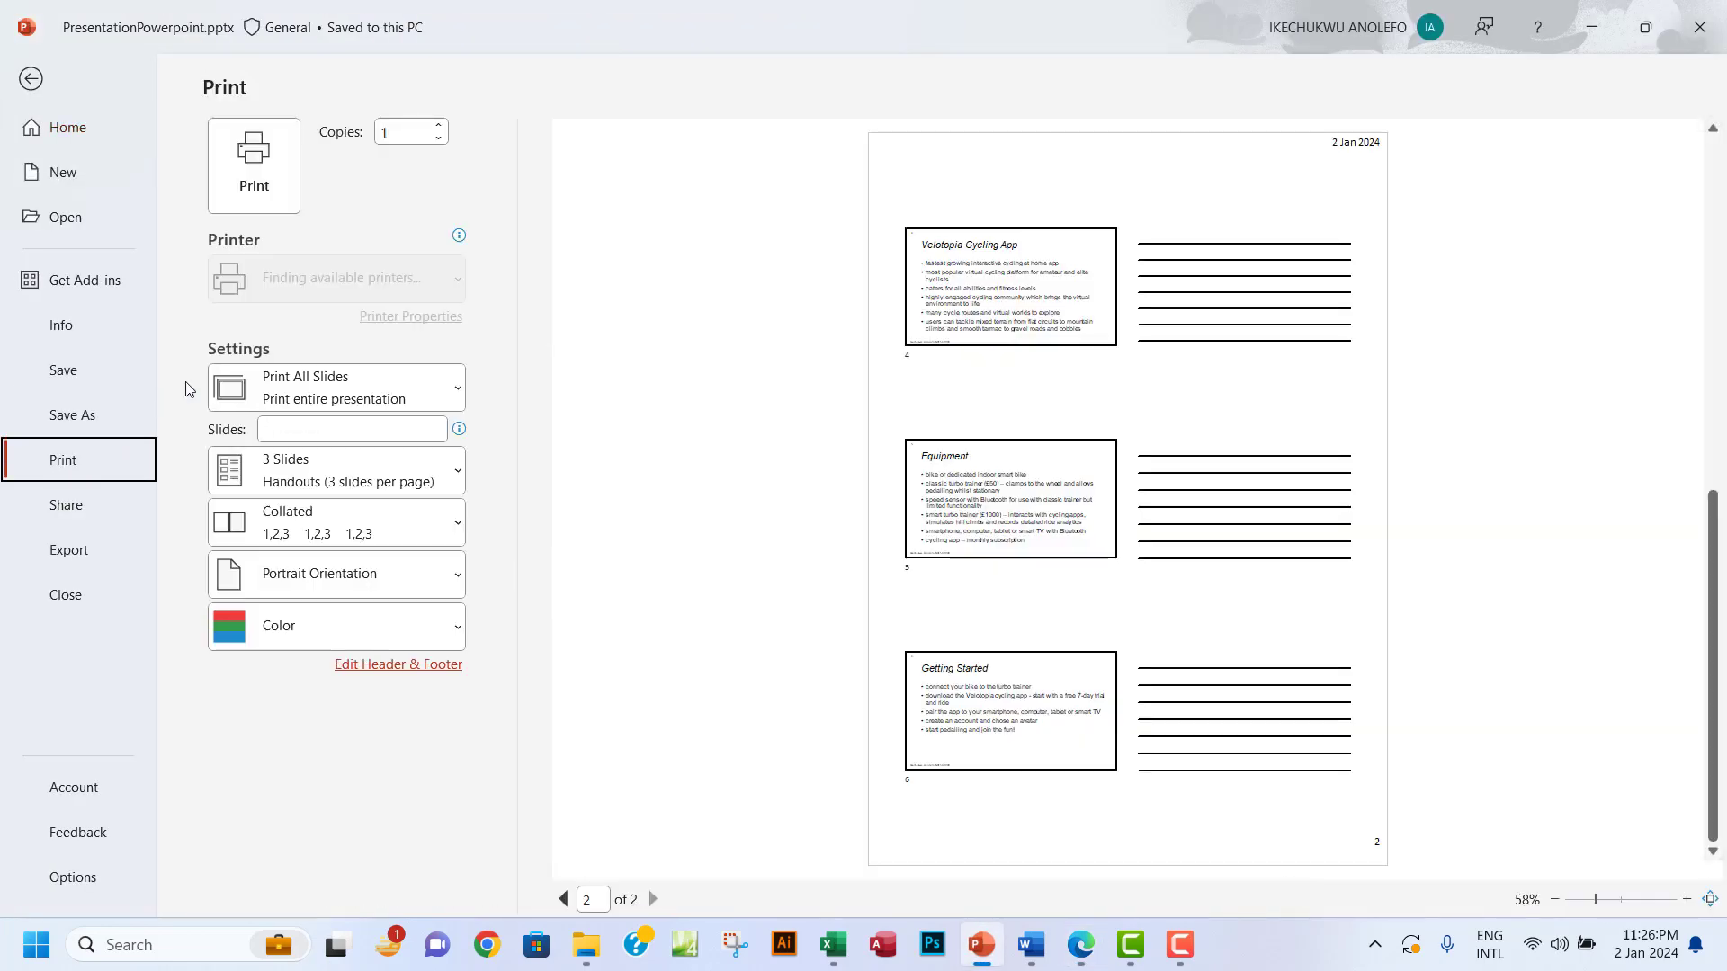
click(397, 394)
click(360, 481)
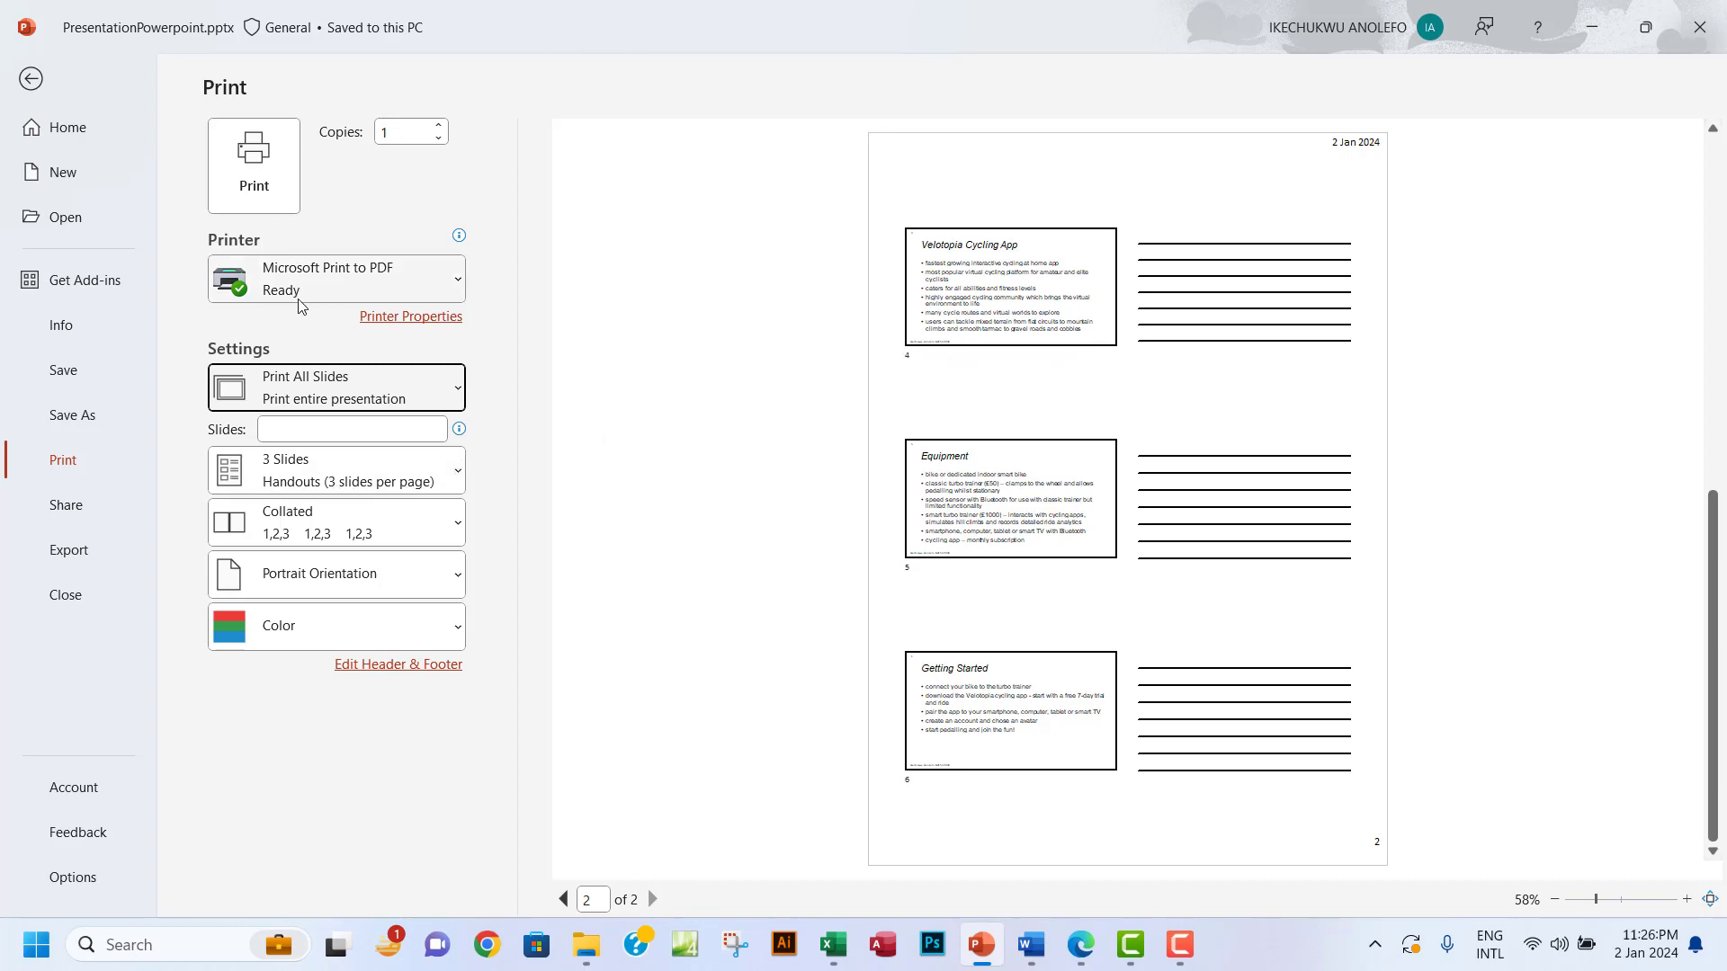
click(260, 180)
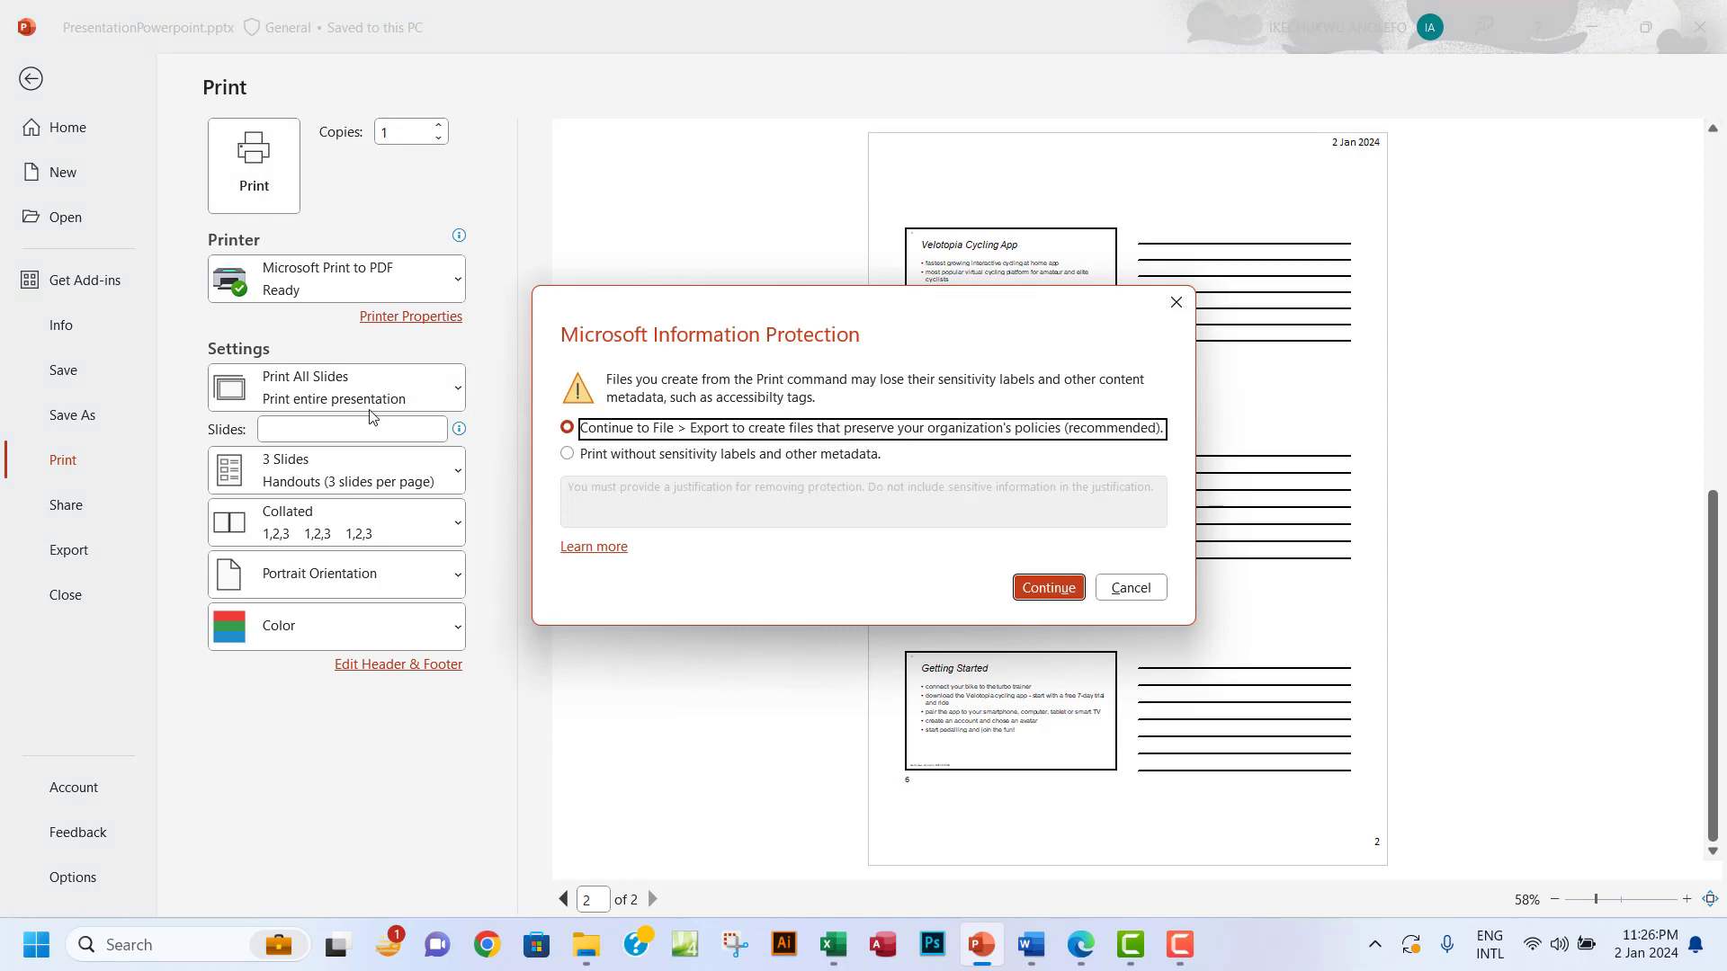
click(1034, 592)
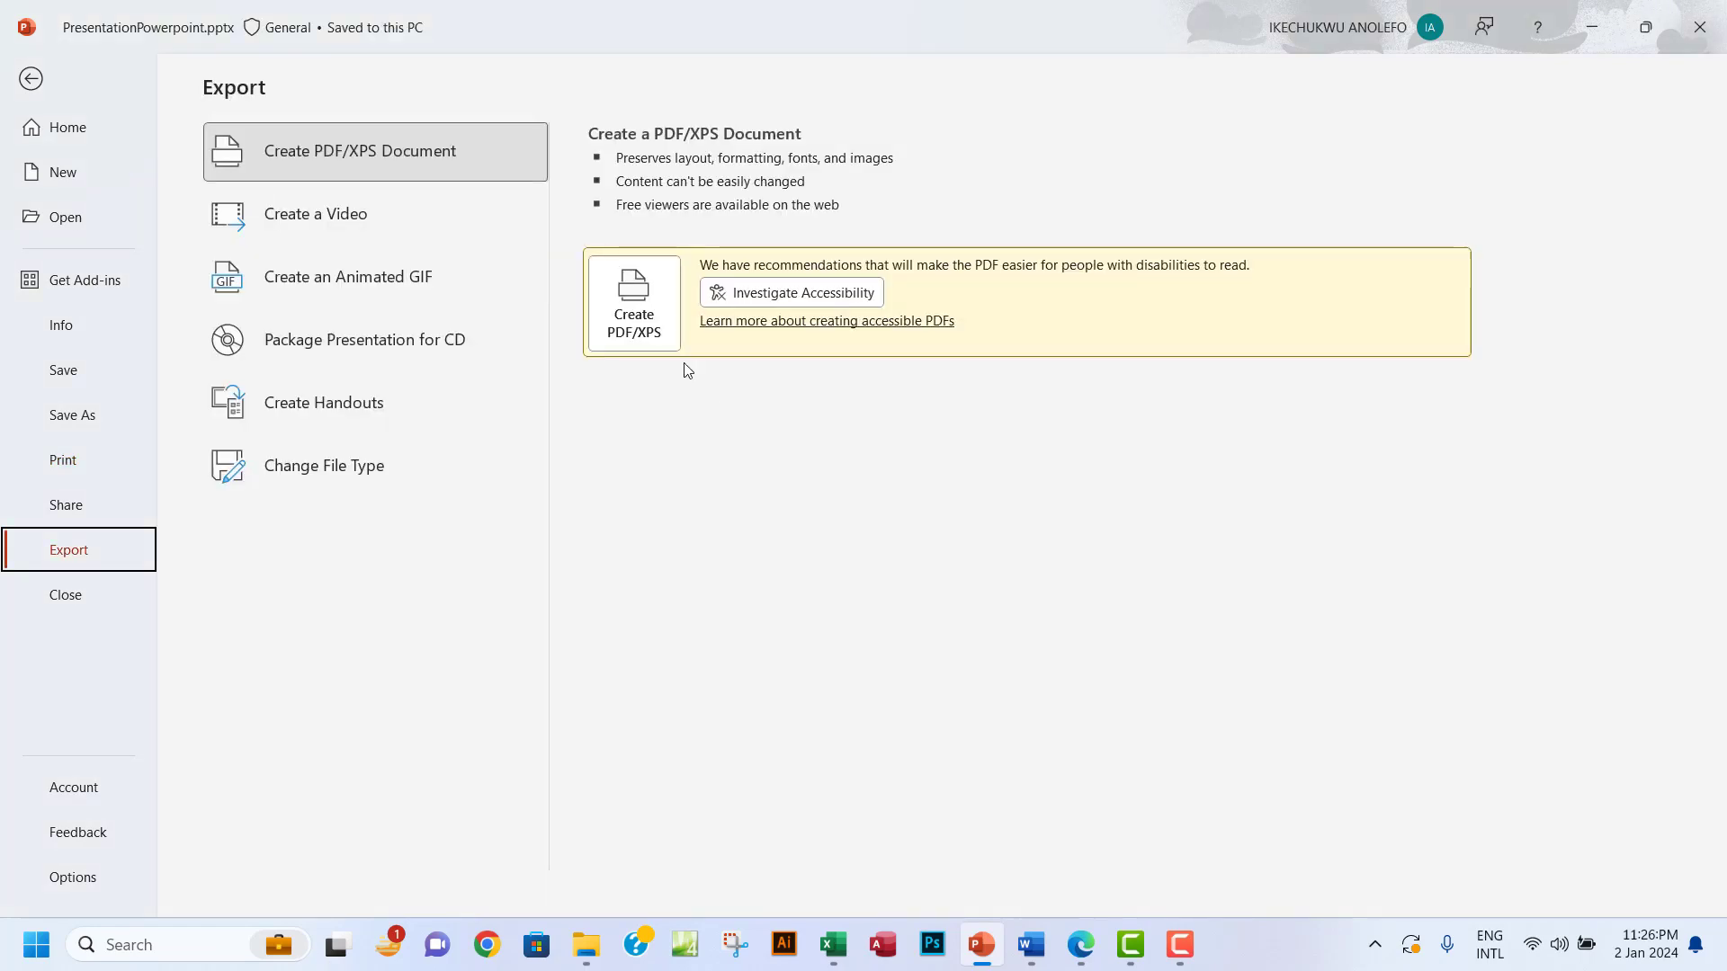
click(650, 340)
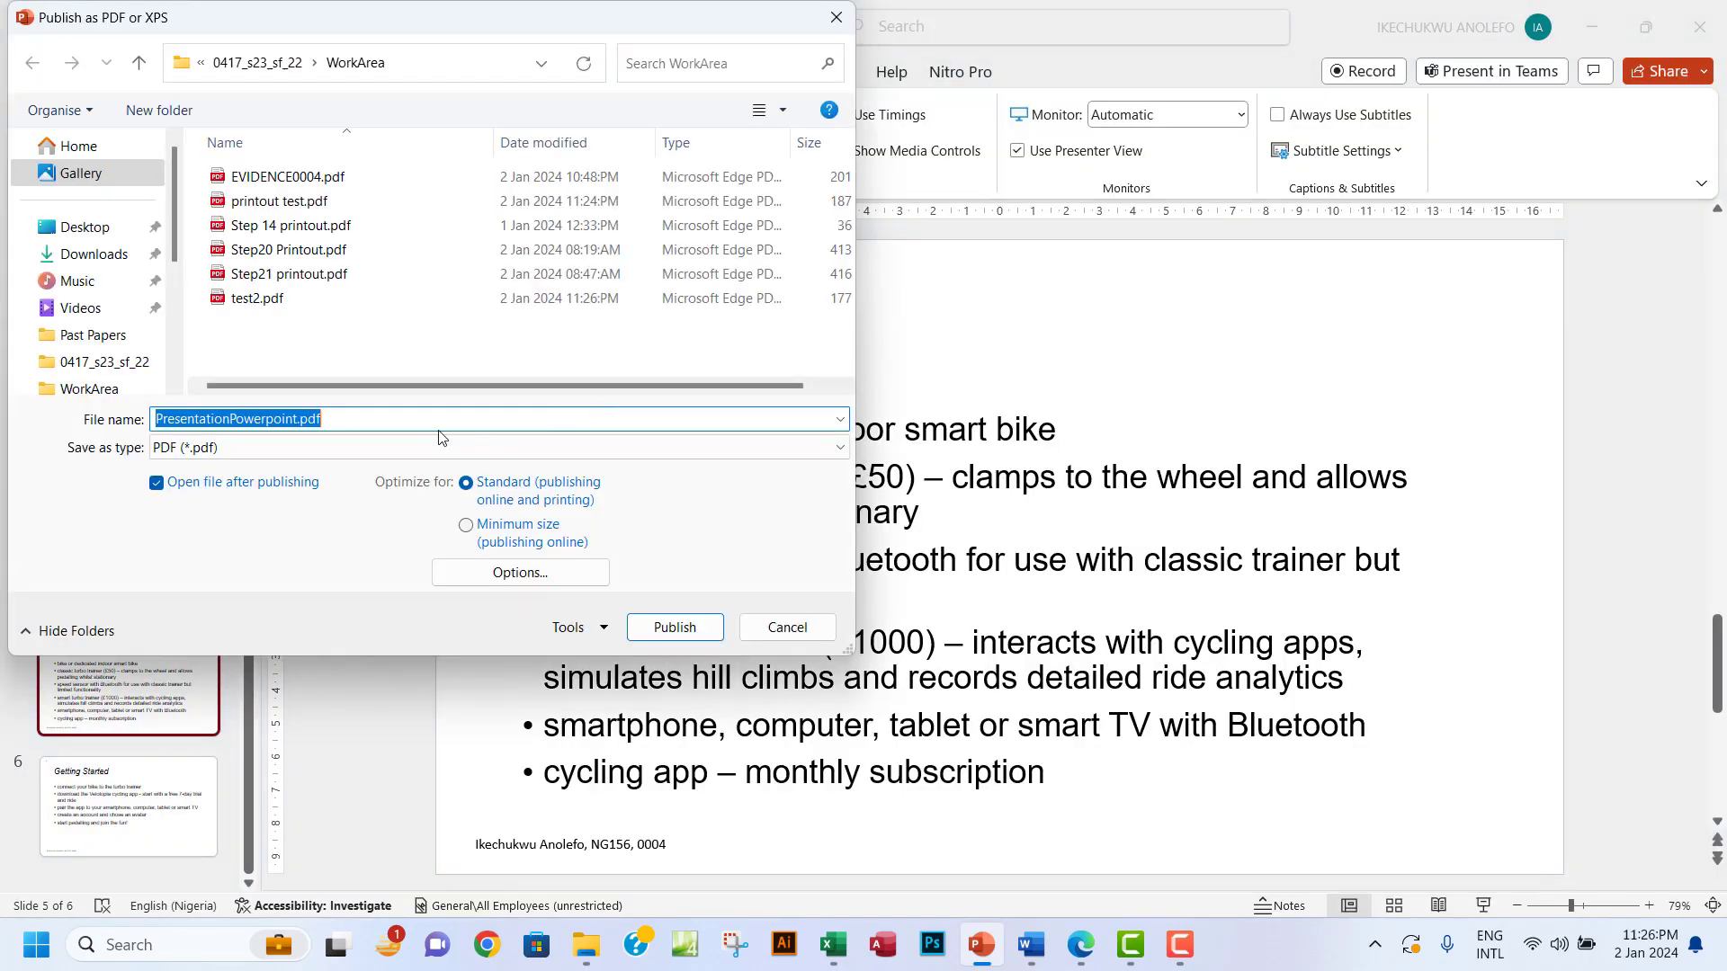
- Check question 31 in Edge and name the PDF "step31 print 1" in PowerPoint
click(334, 419)
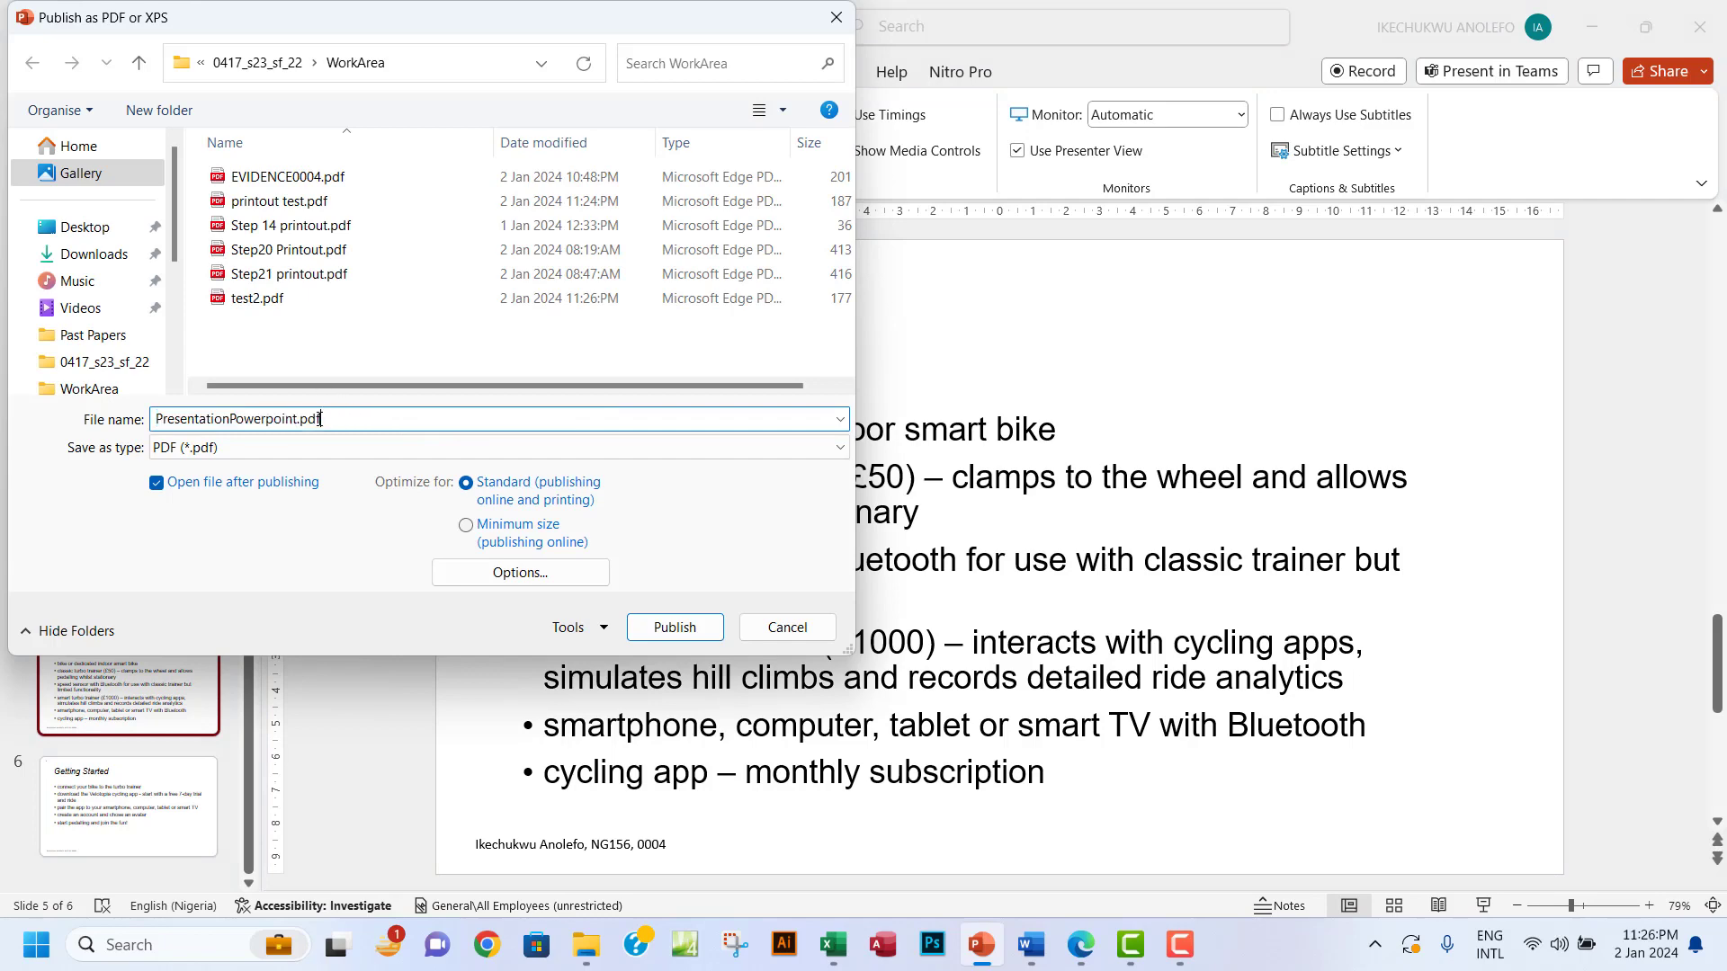
double_click(334, 419)
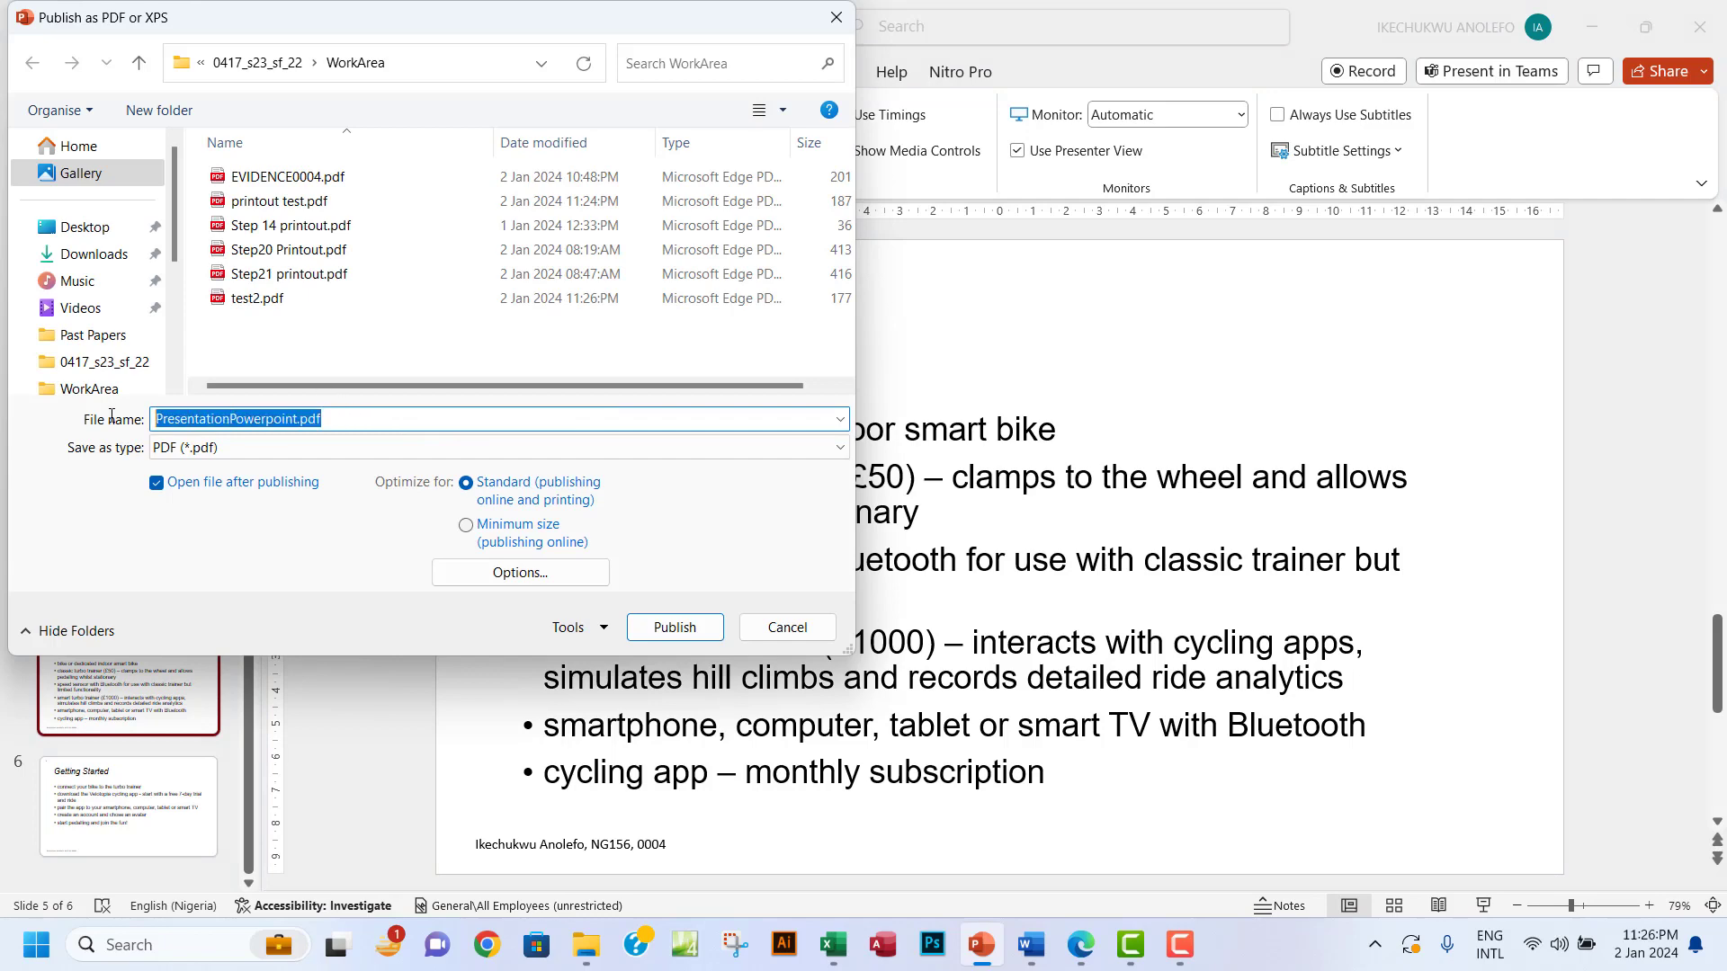
click(1070, 952)
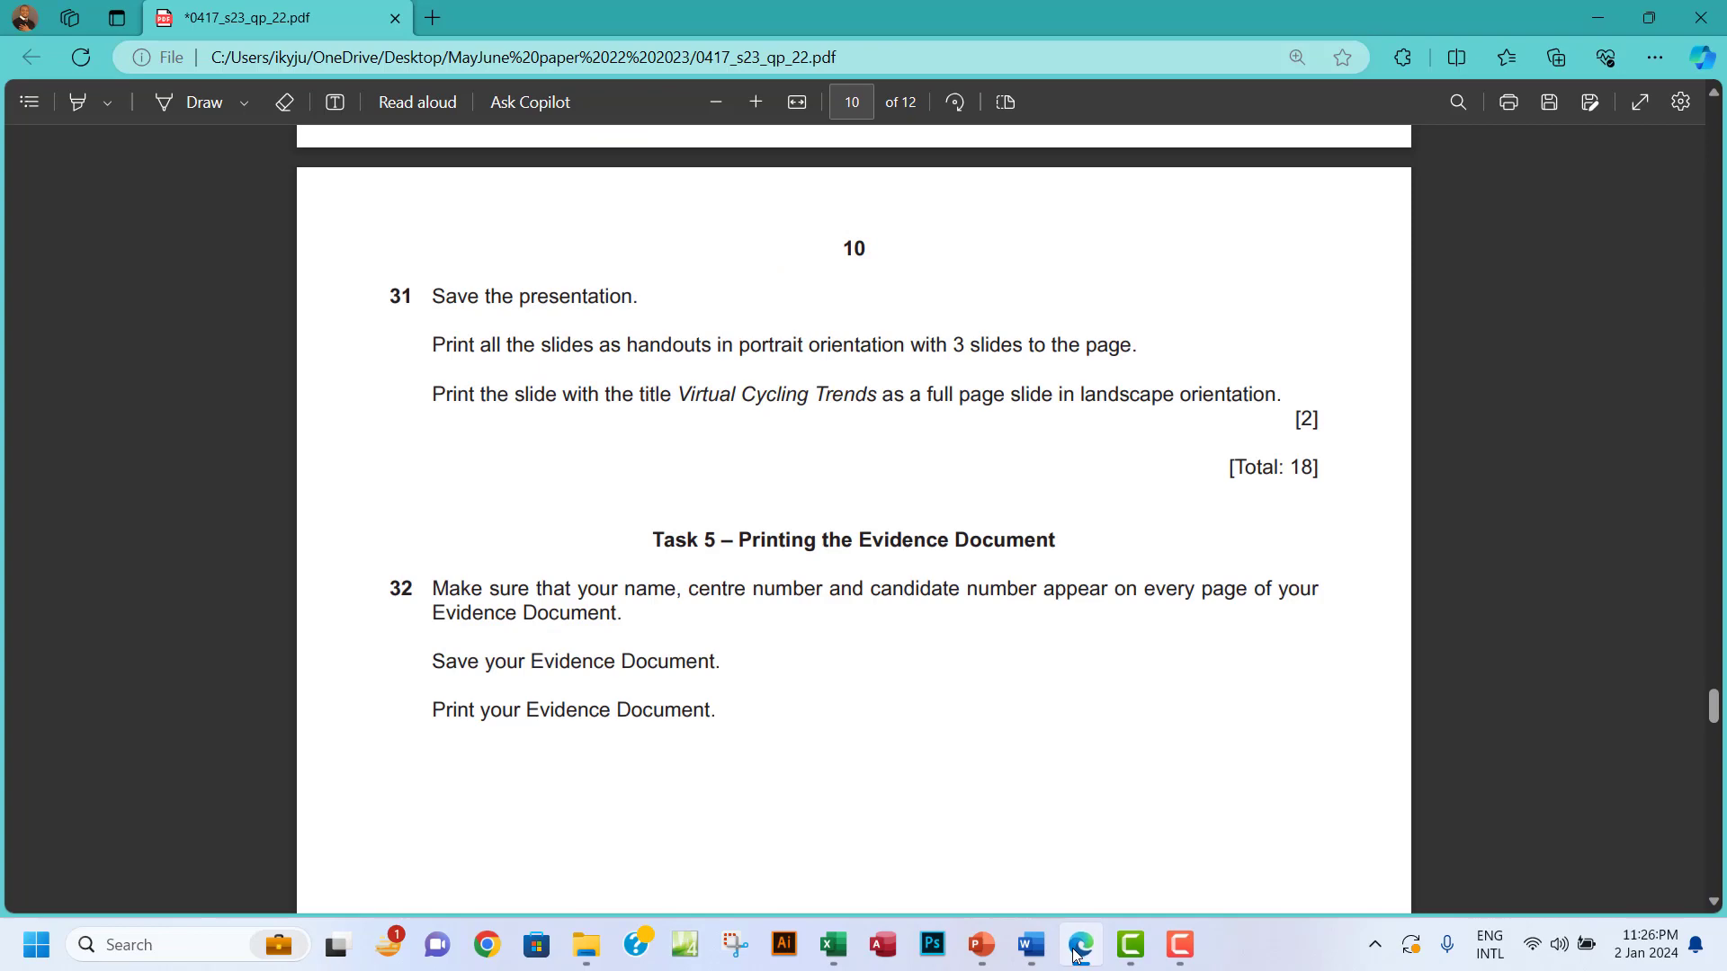
click(1077, 952)
text(s)
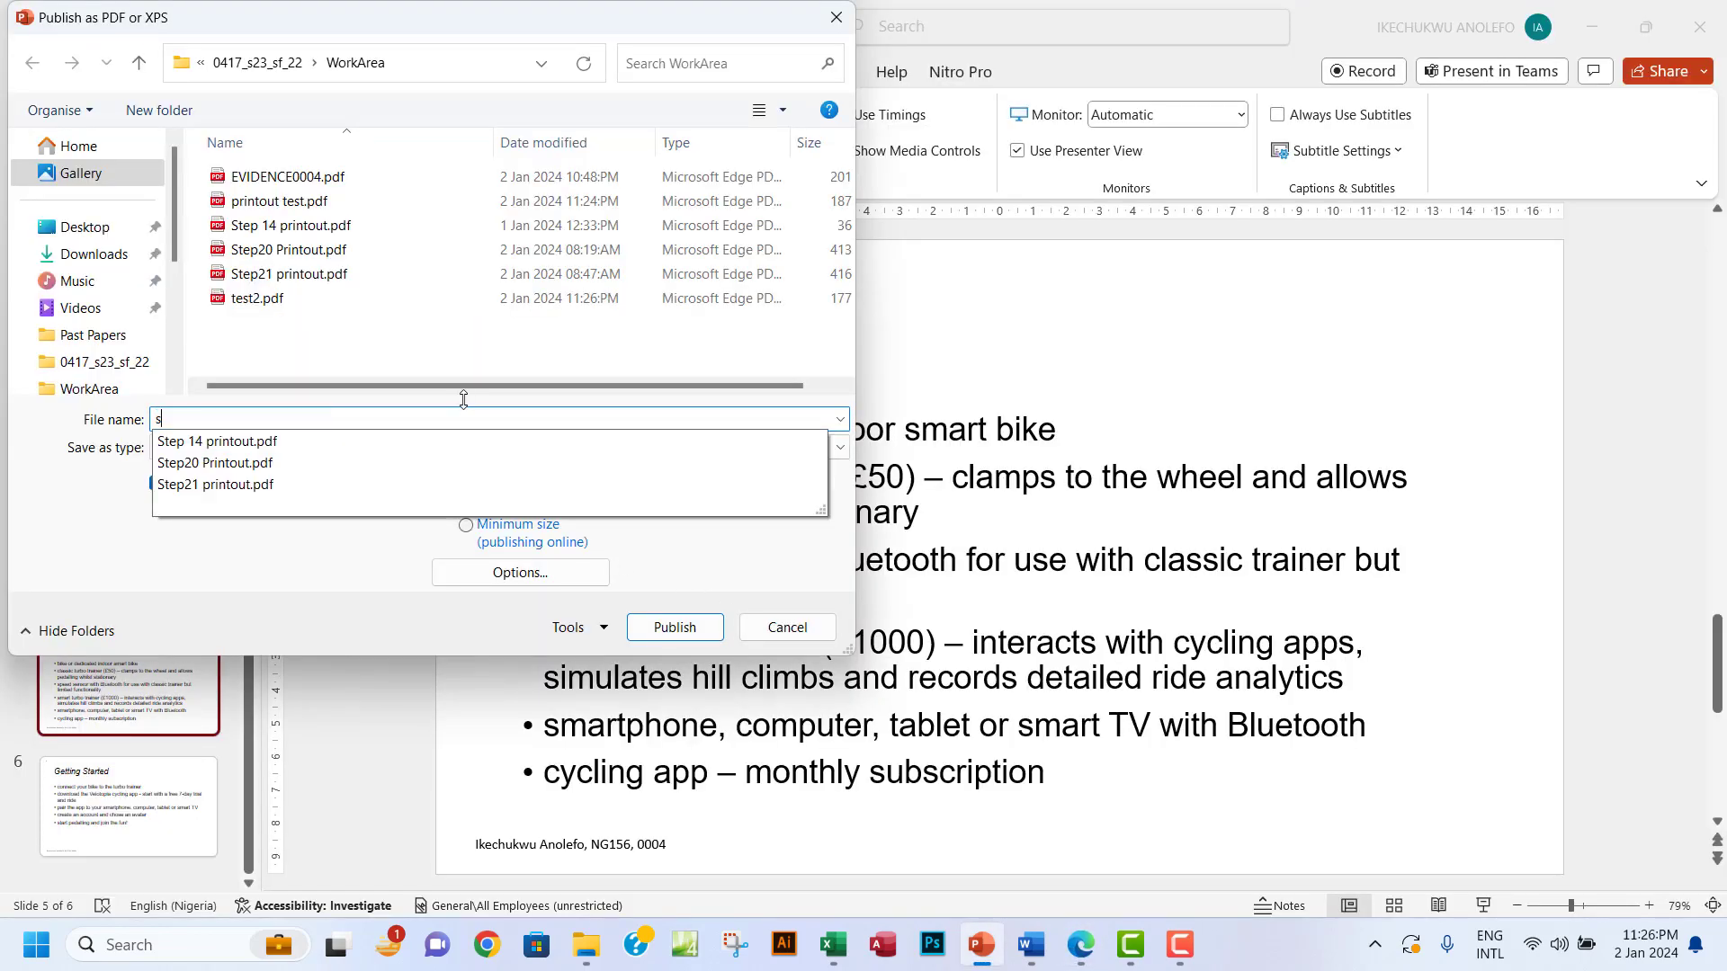
text(tep31 print 1)
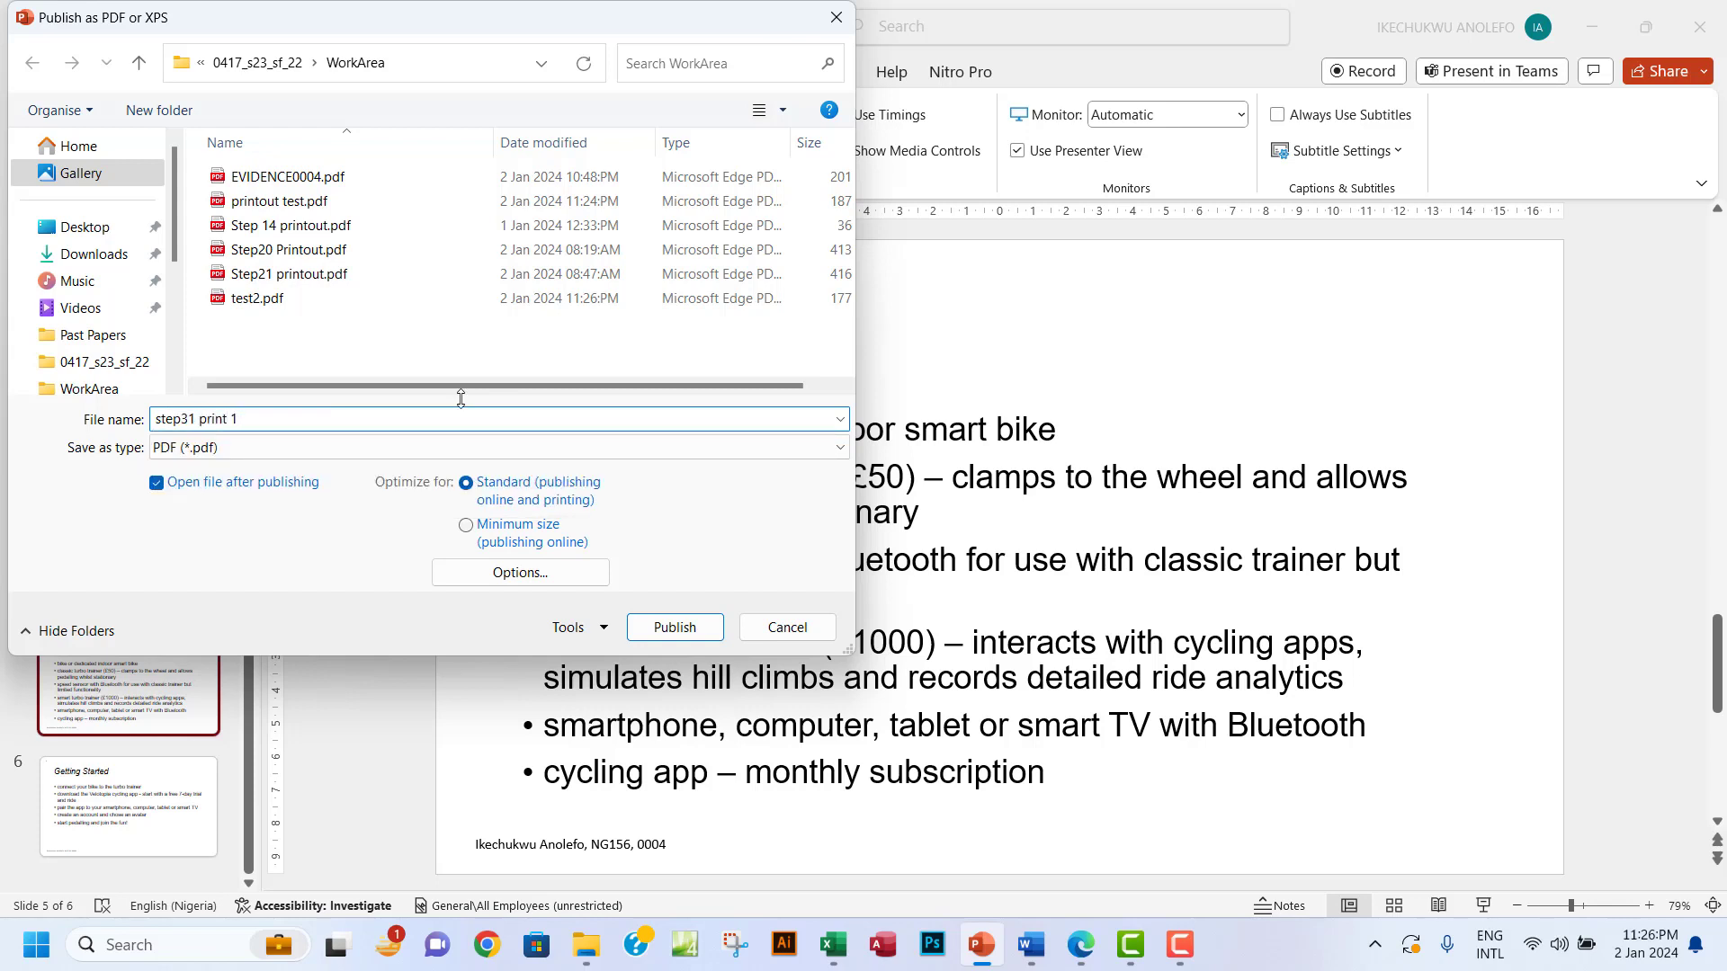
- Set the PDF options to handouts with 3 slides per page and framed slides, and publish step31 print 1.pdf
click(536, 576)
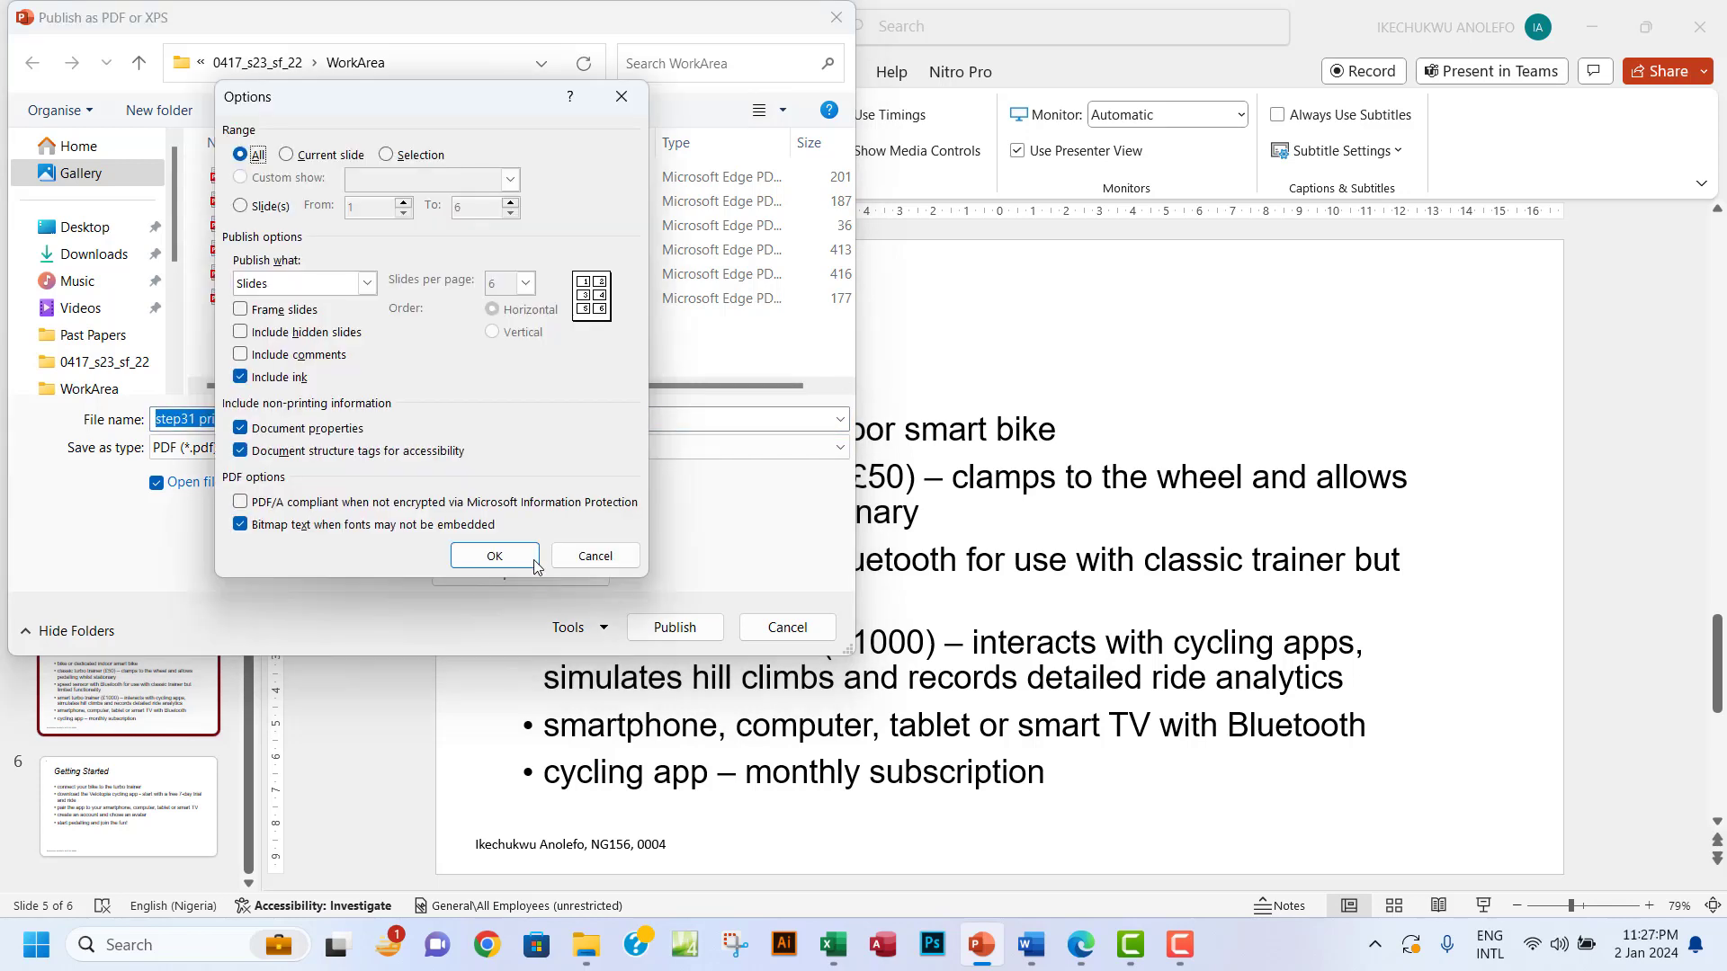
click(369, 284)
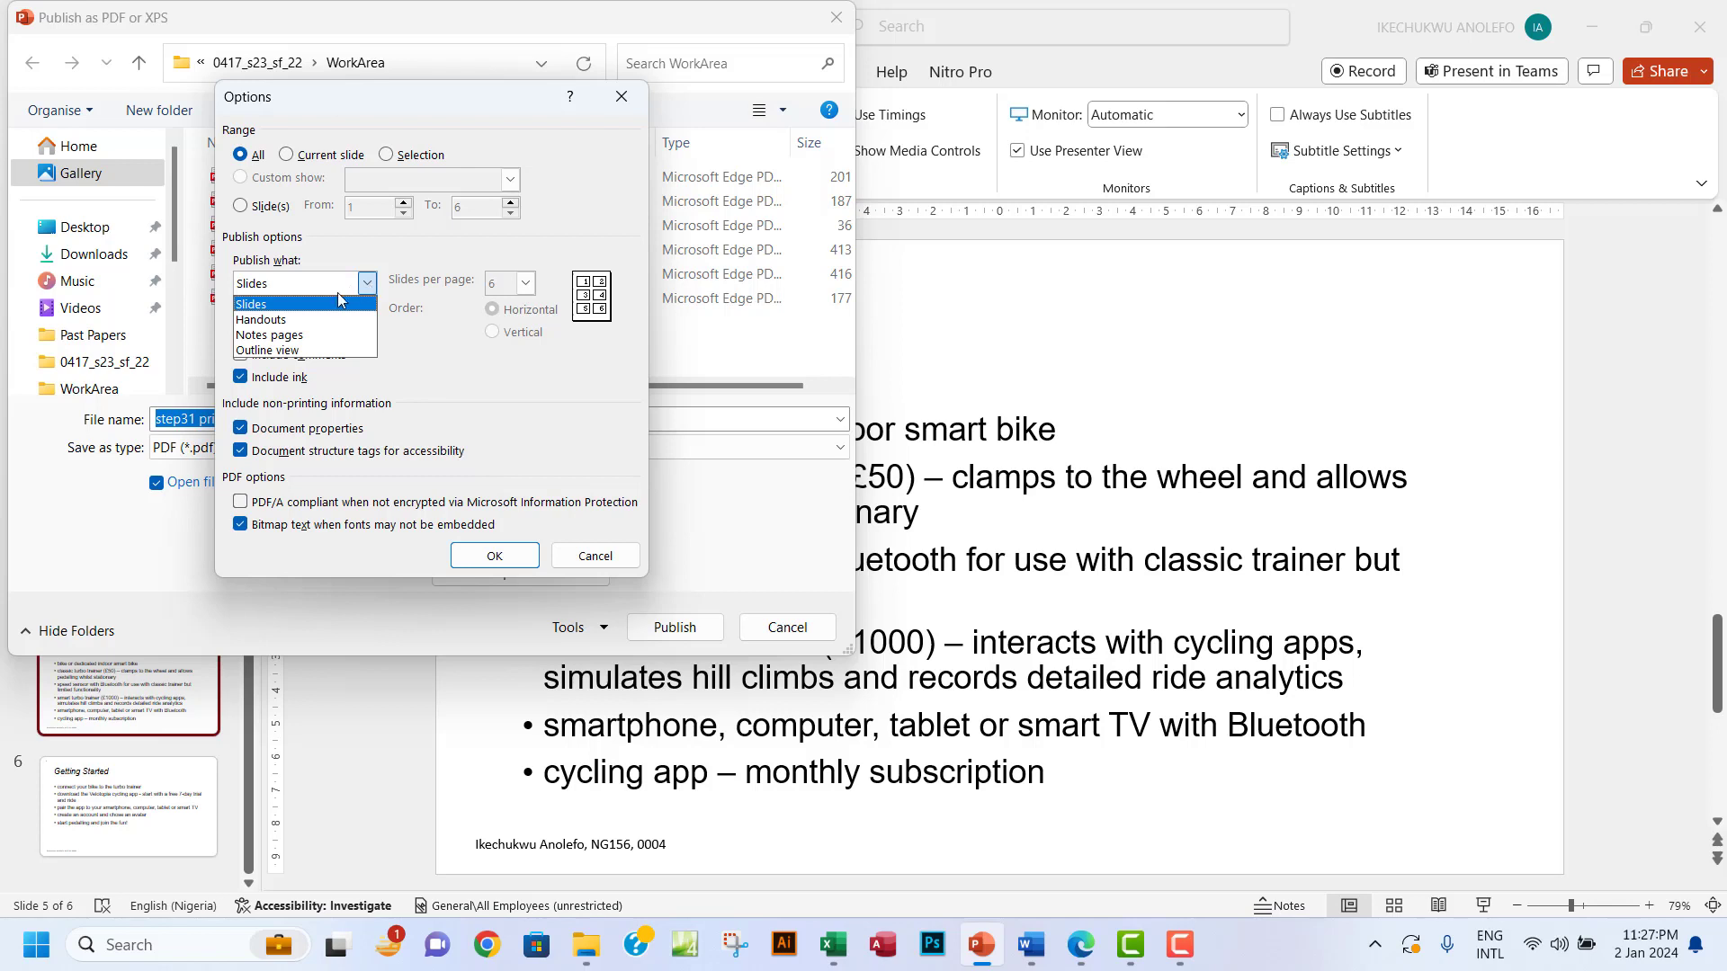
click(293, 318)
click(525, 283)
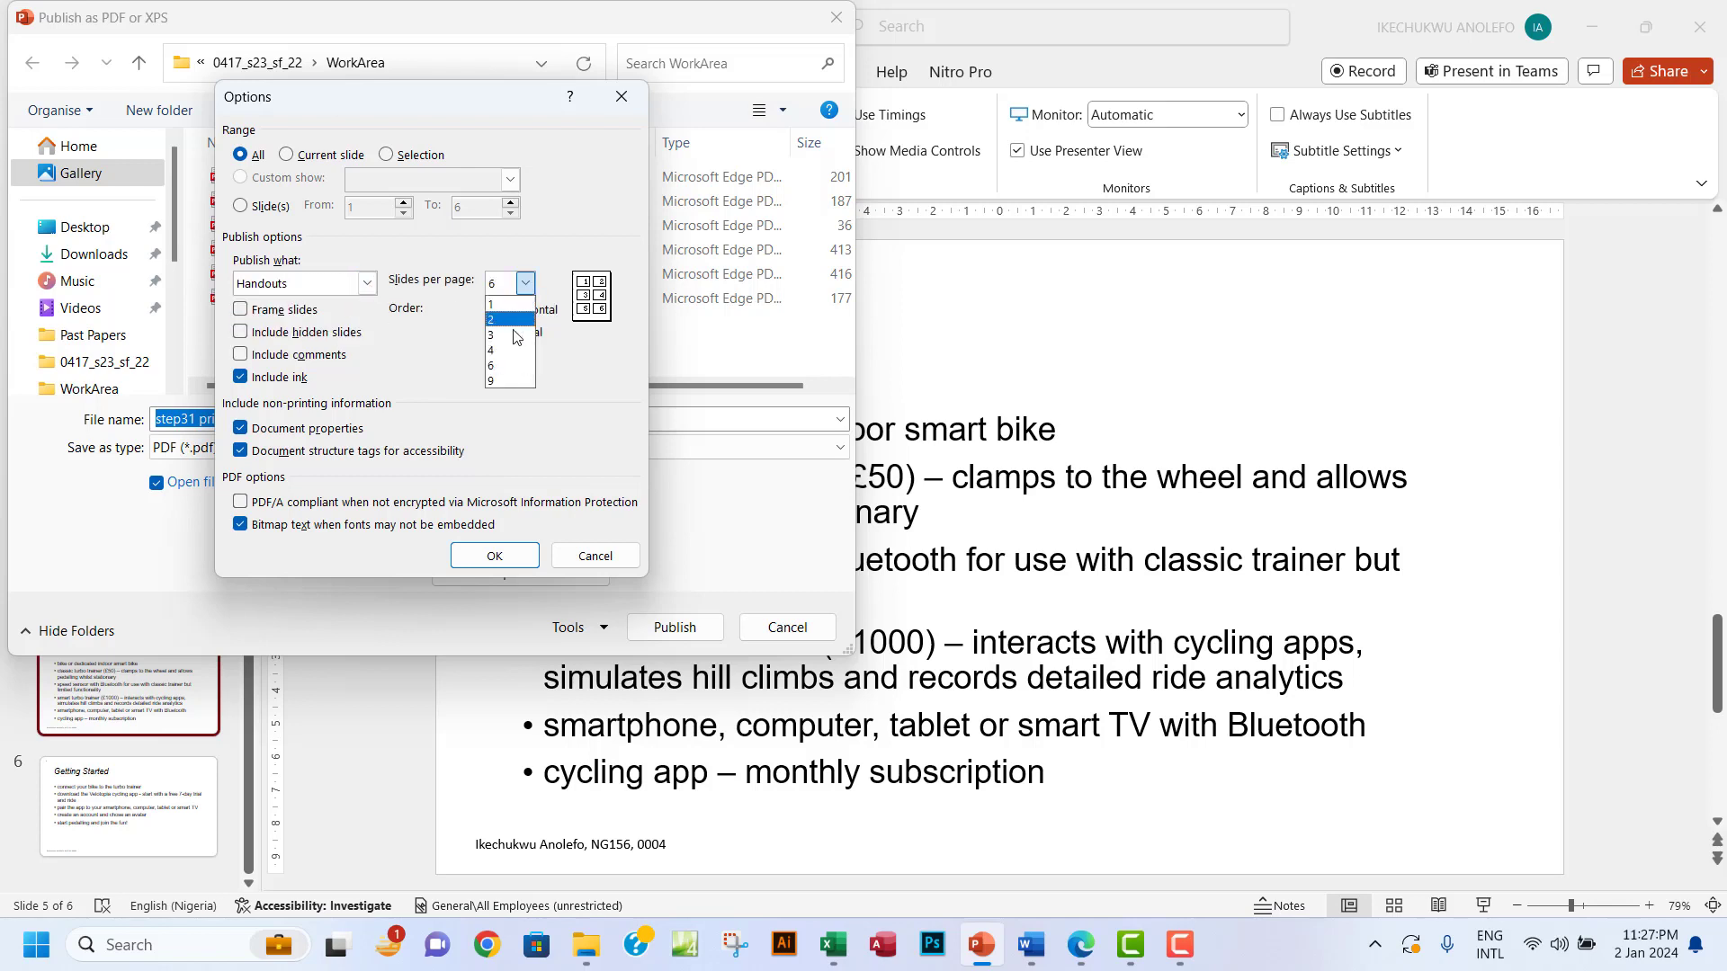
click(502, 338)
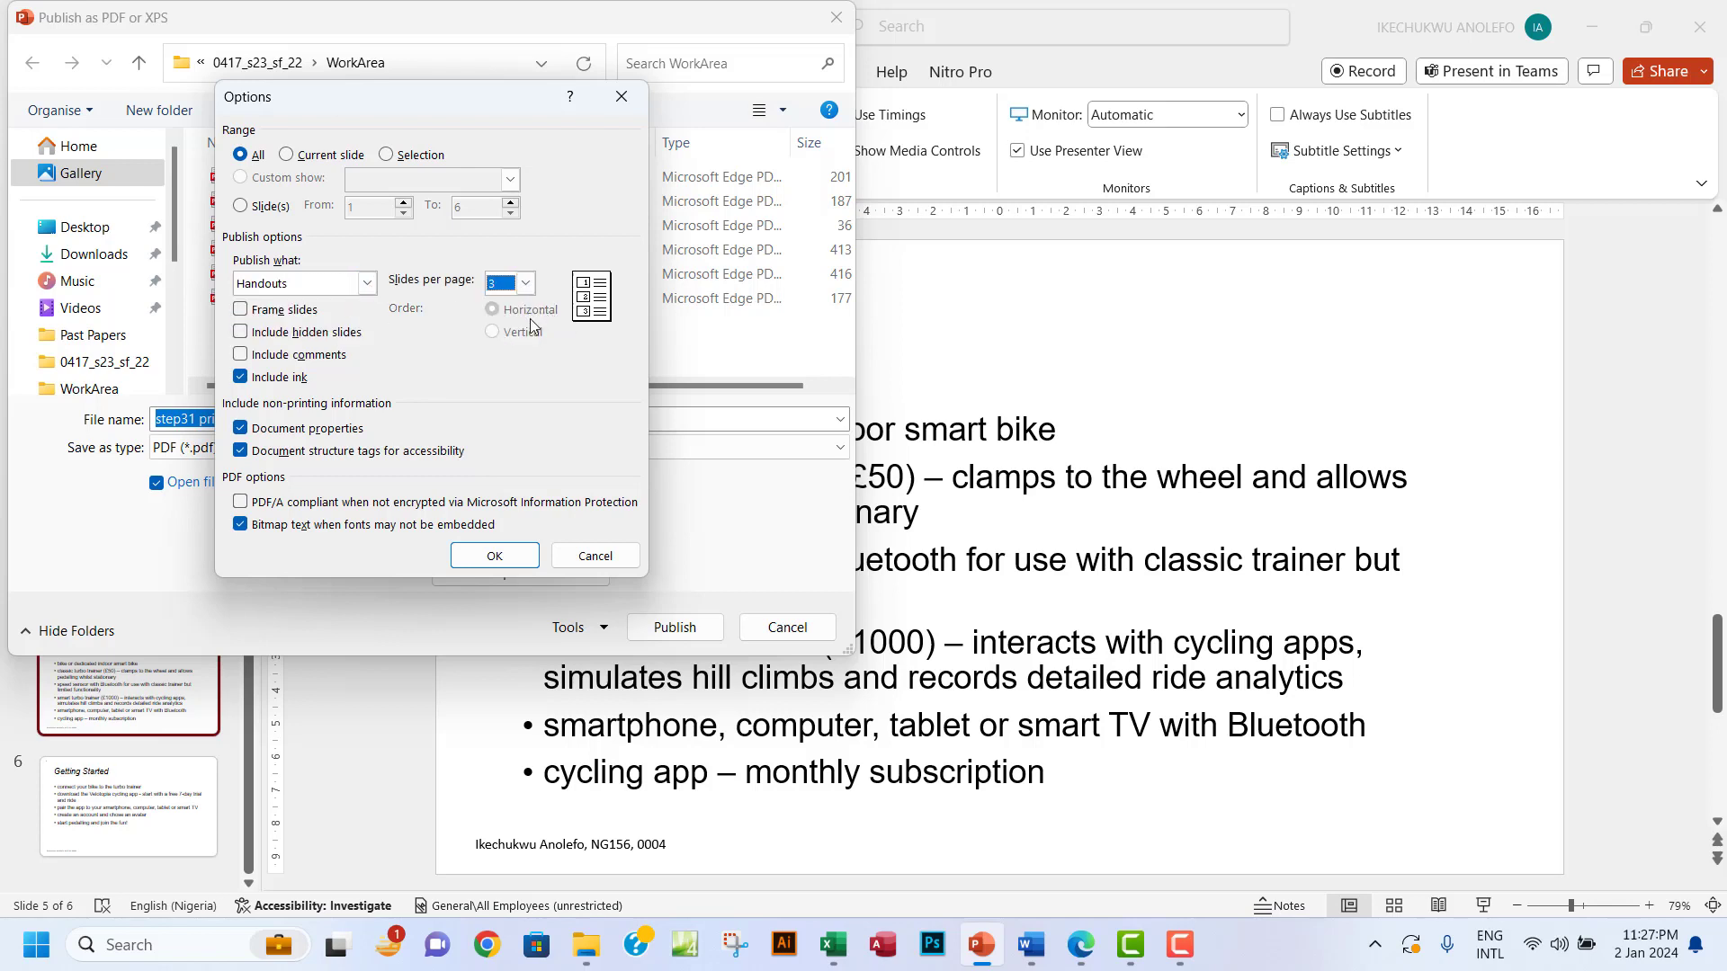
click(241, 311)
click(494, 556)
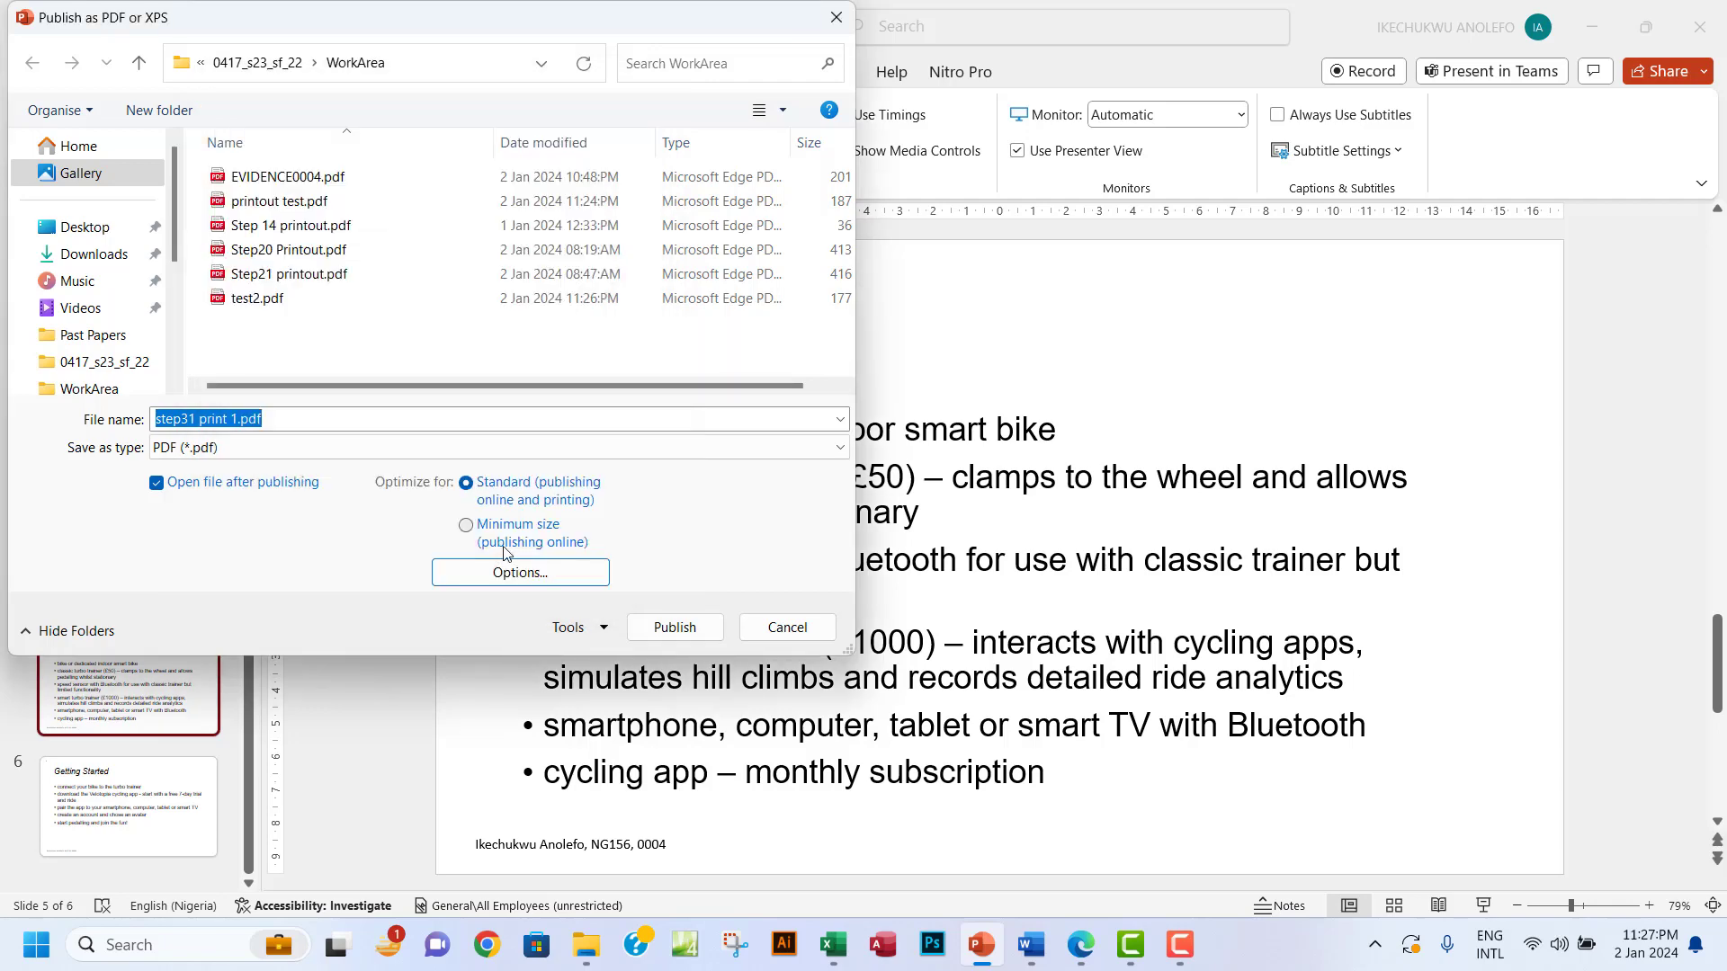
click(673, 628)
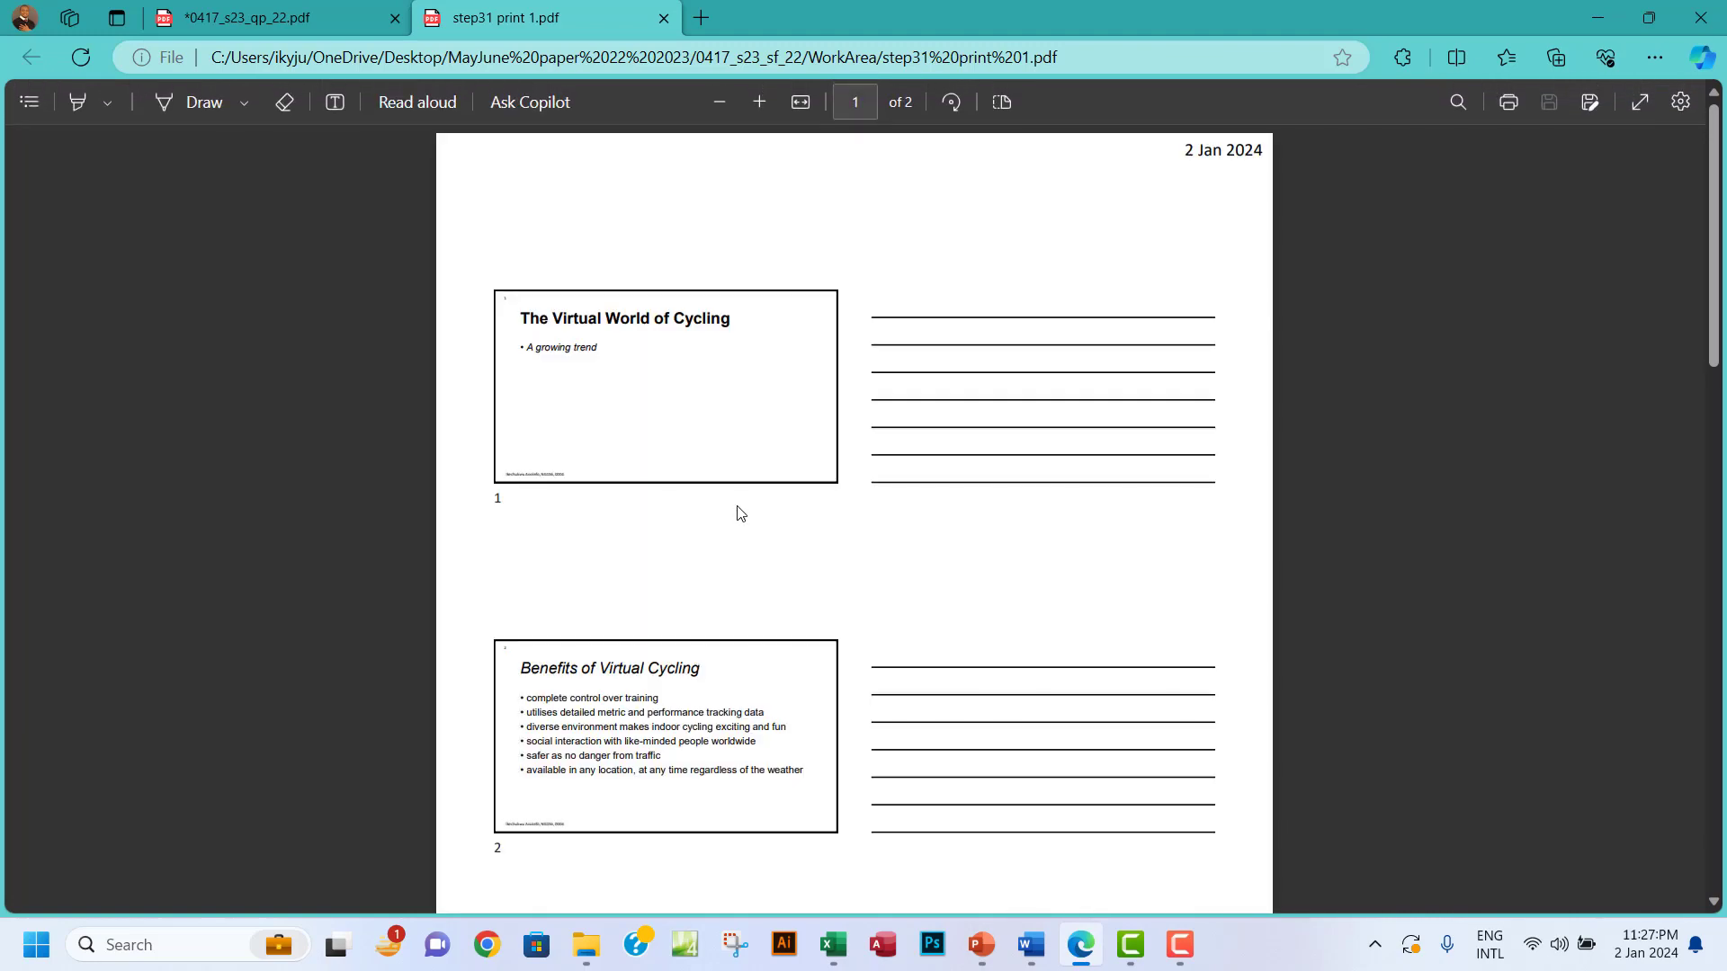
- Review both handout pages of step31 print 1.pdf for slide frames, slide order and layout
scroll(740, 512, down, 4)
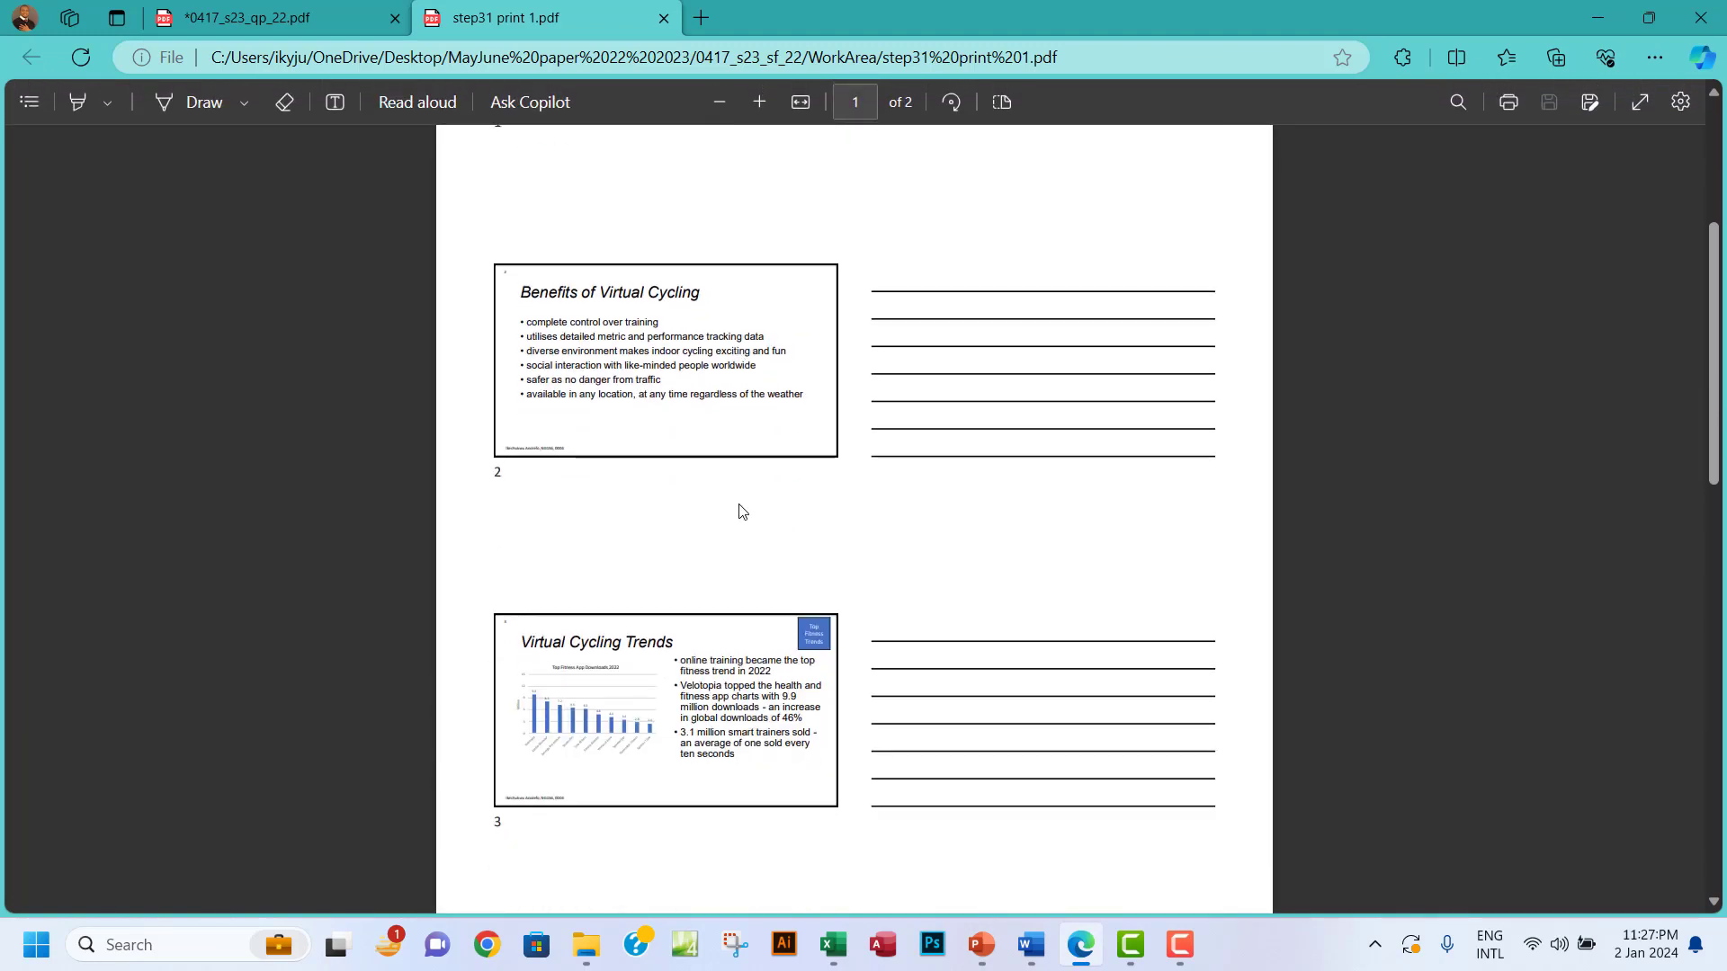
scroll(740, 511, down, 2)
scroll(740, 511, down, 4)
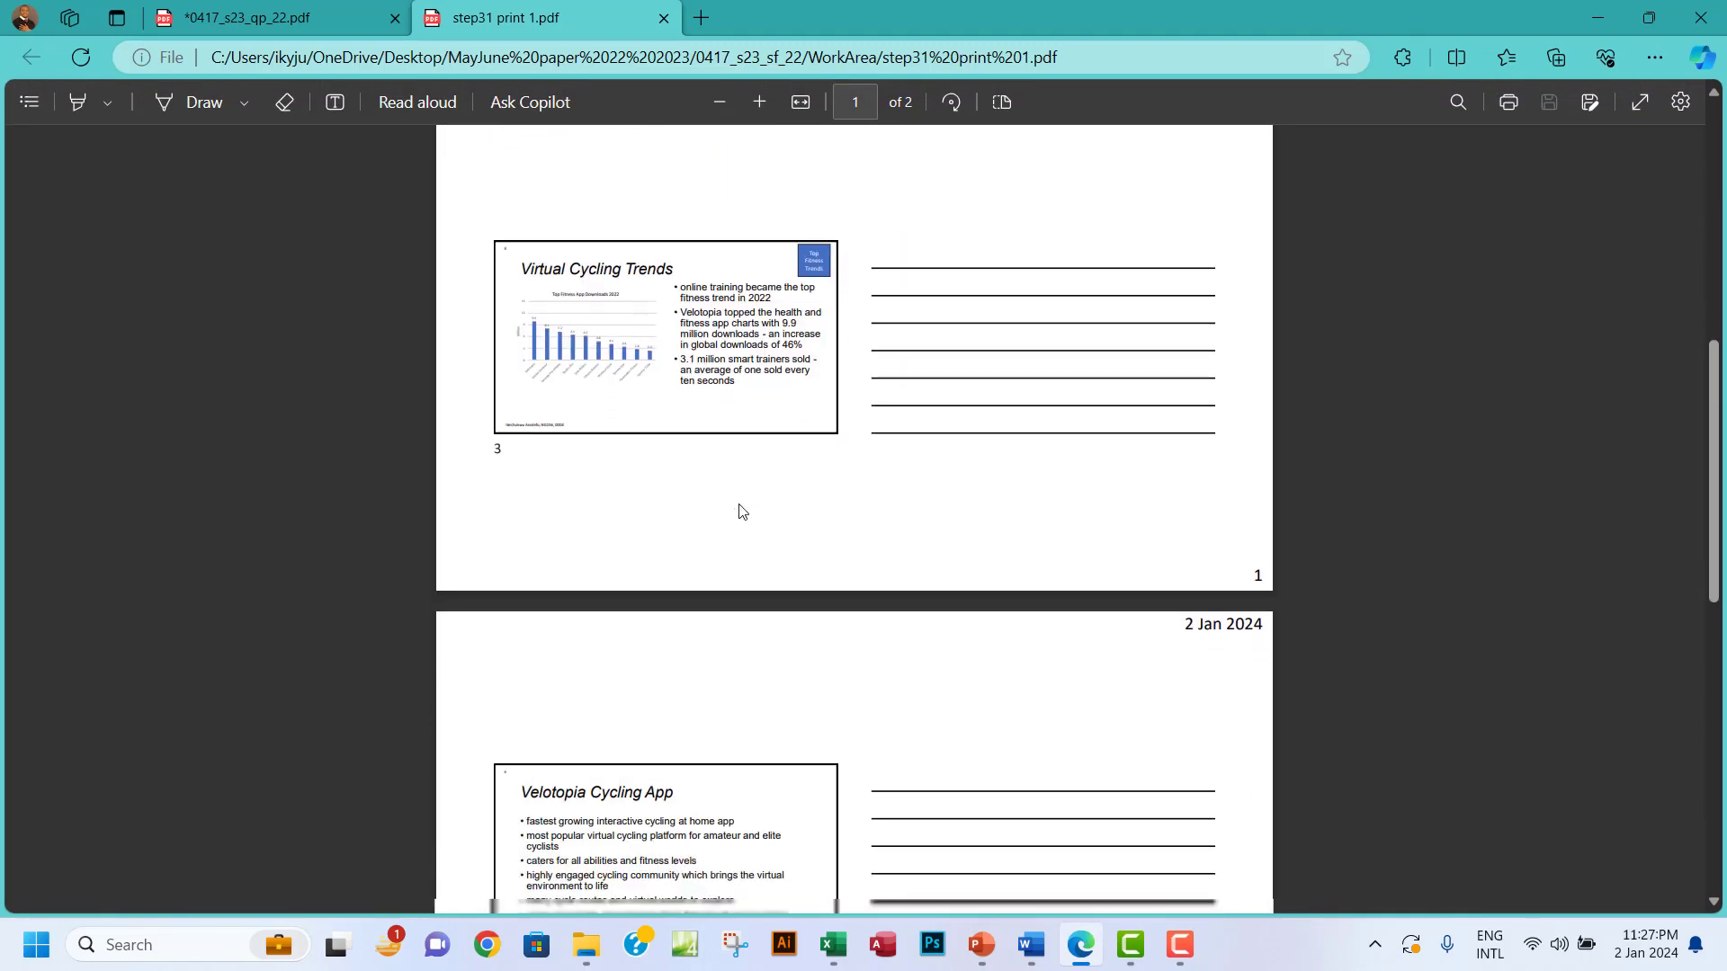
scroll(740, 510, down, 13)
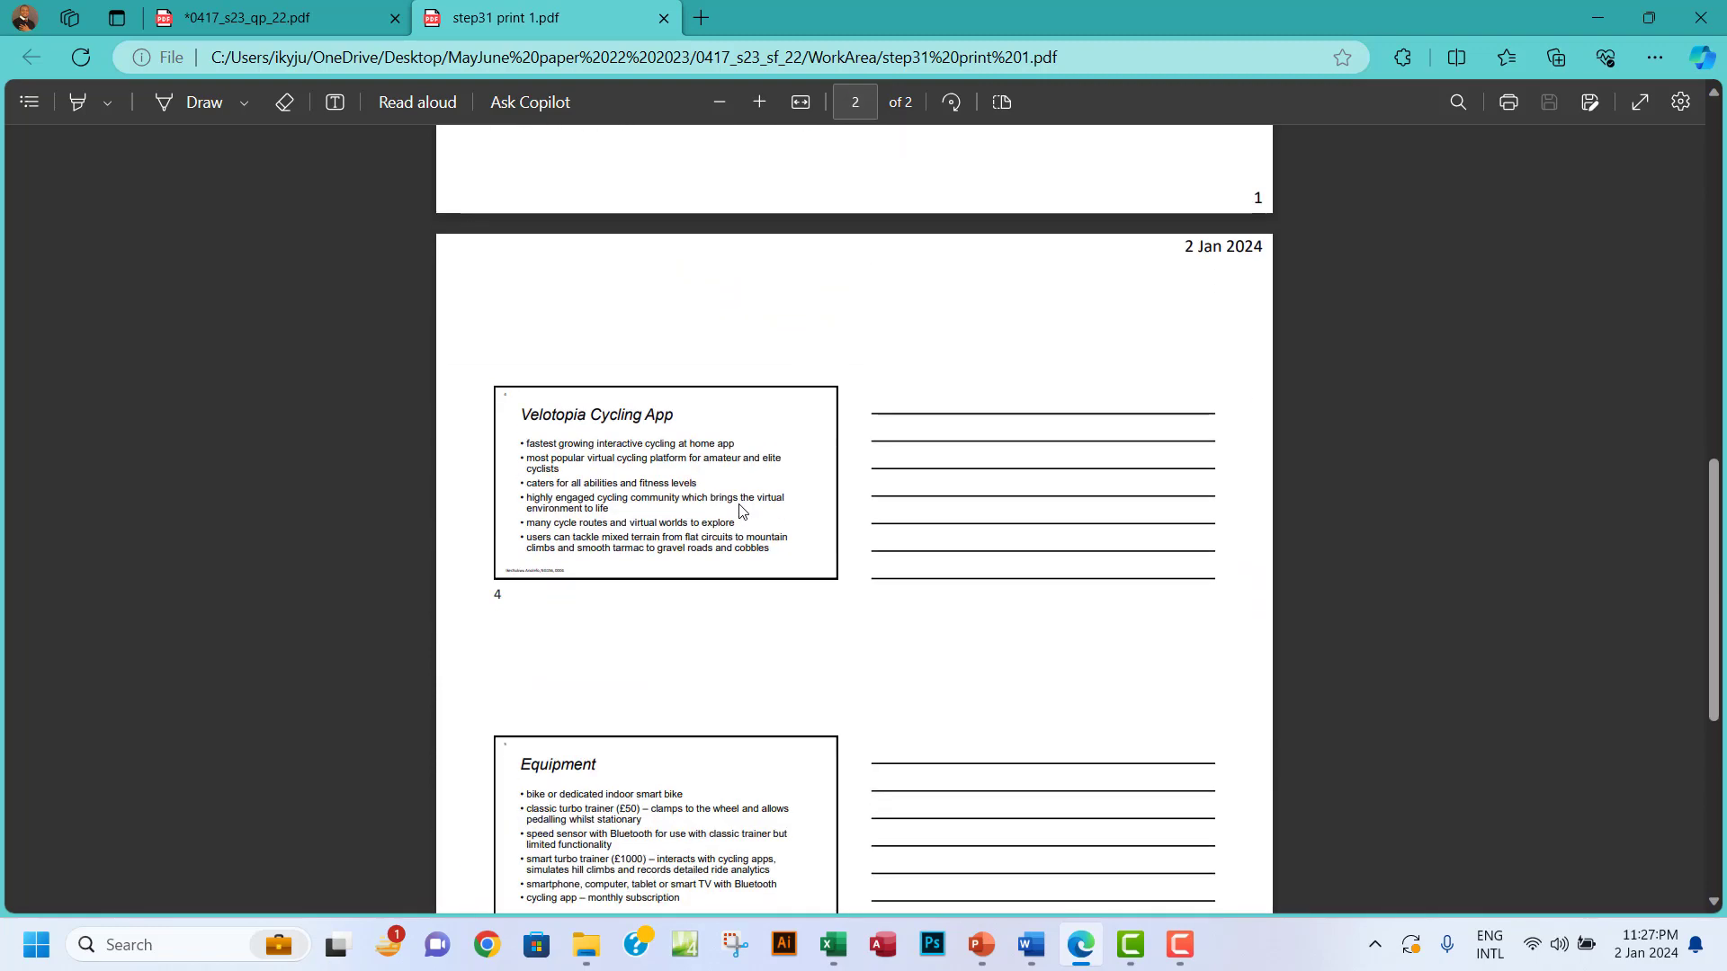
scroll(740, 511, down, 1)
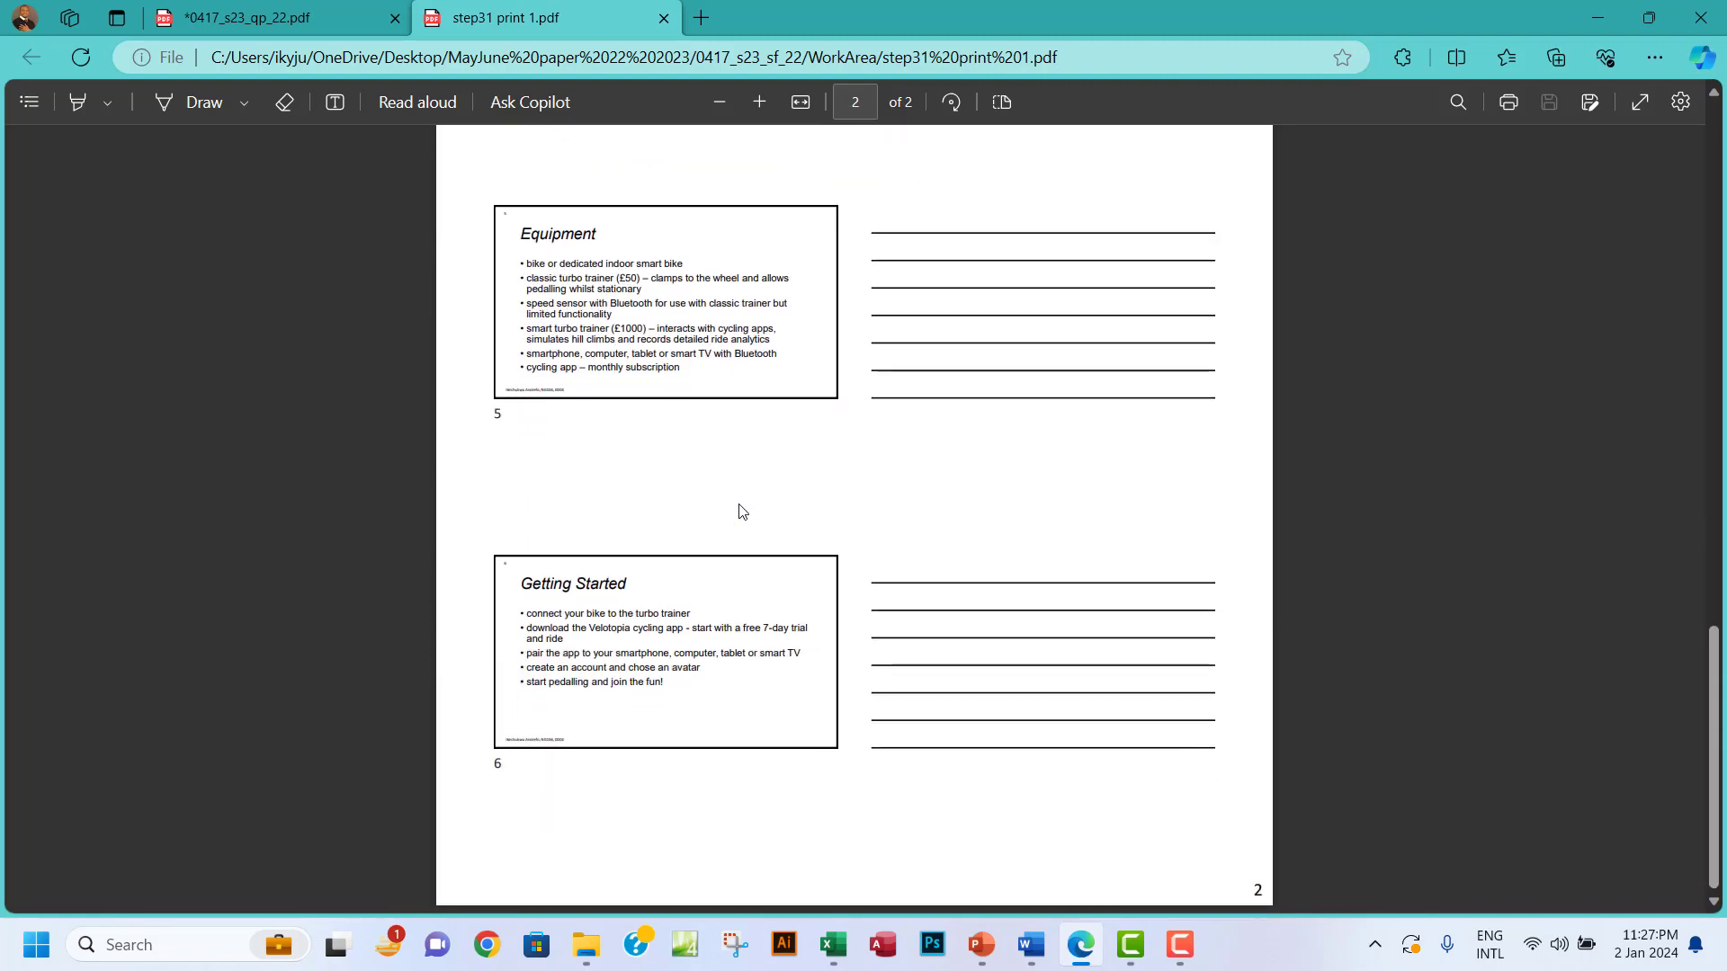
scroll(740, 511, up, 20)
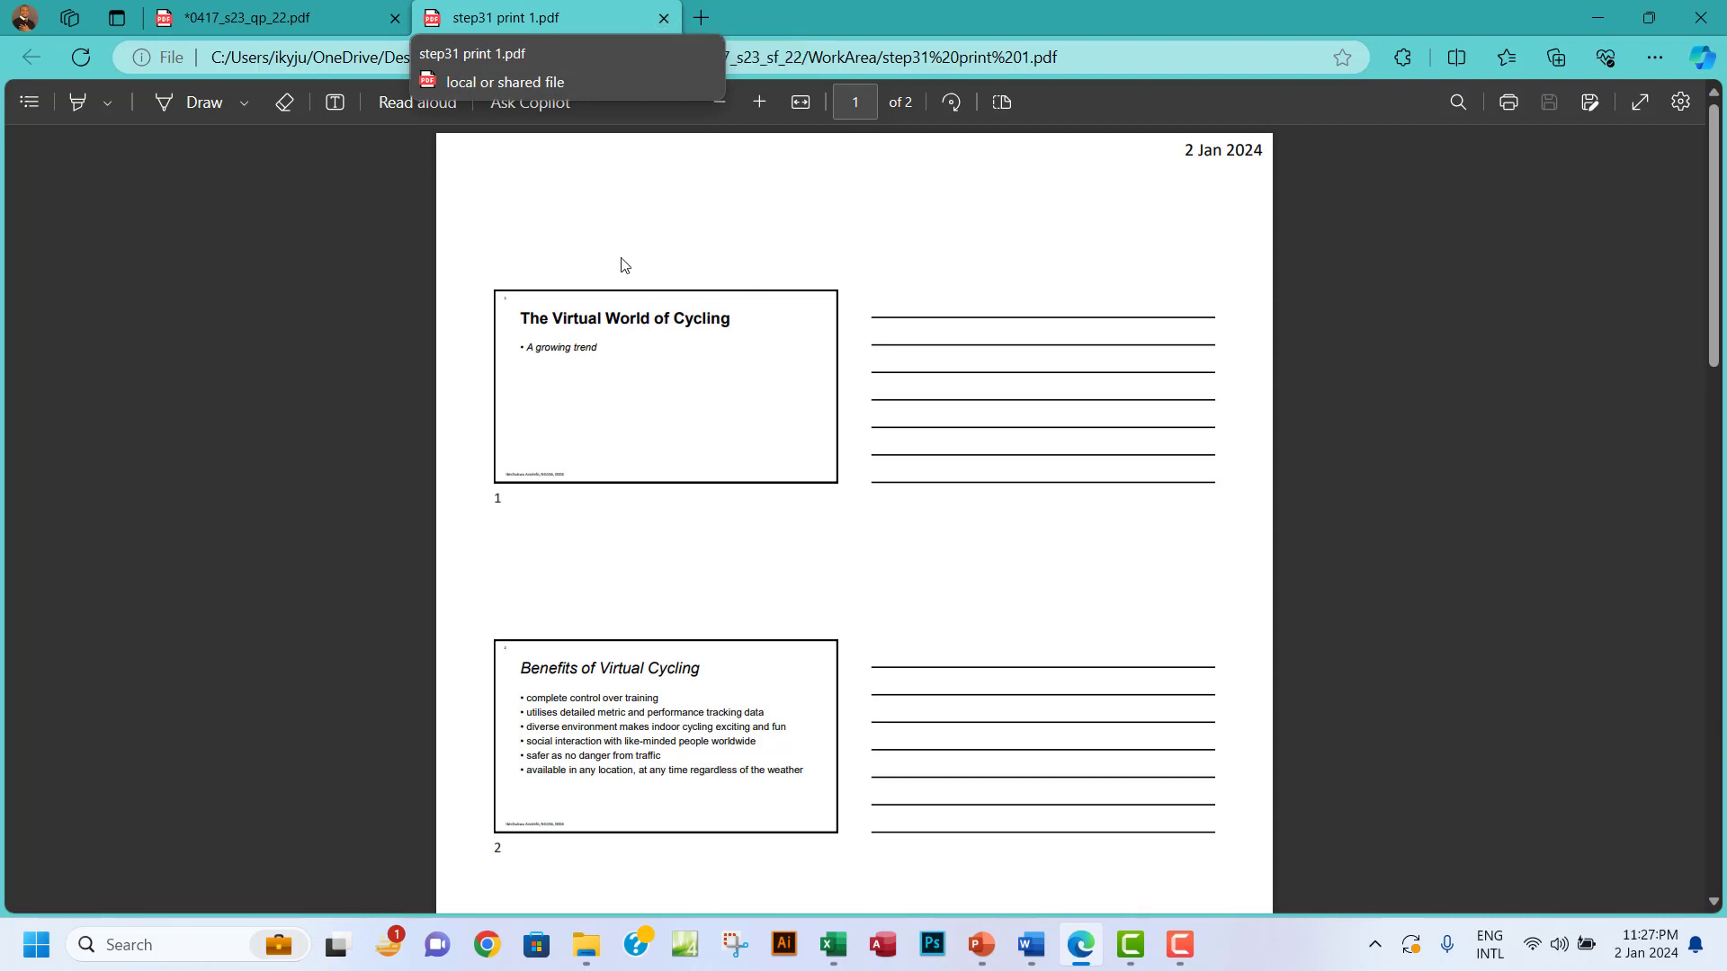
- Switch to PowerPoint and choose the HP Color LaserJet Pro MFP M477 PCL 6 printer for the handout print
click(980, 946)
click(35, 72)
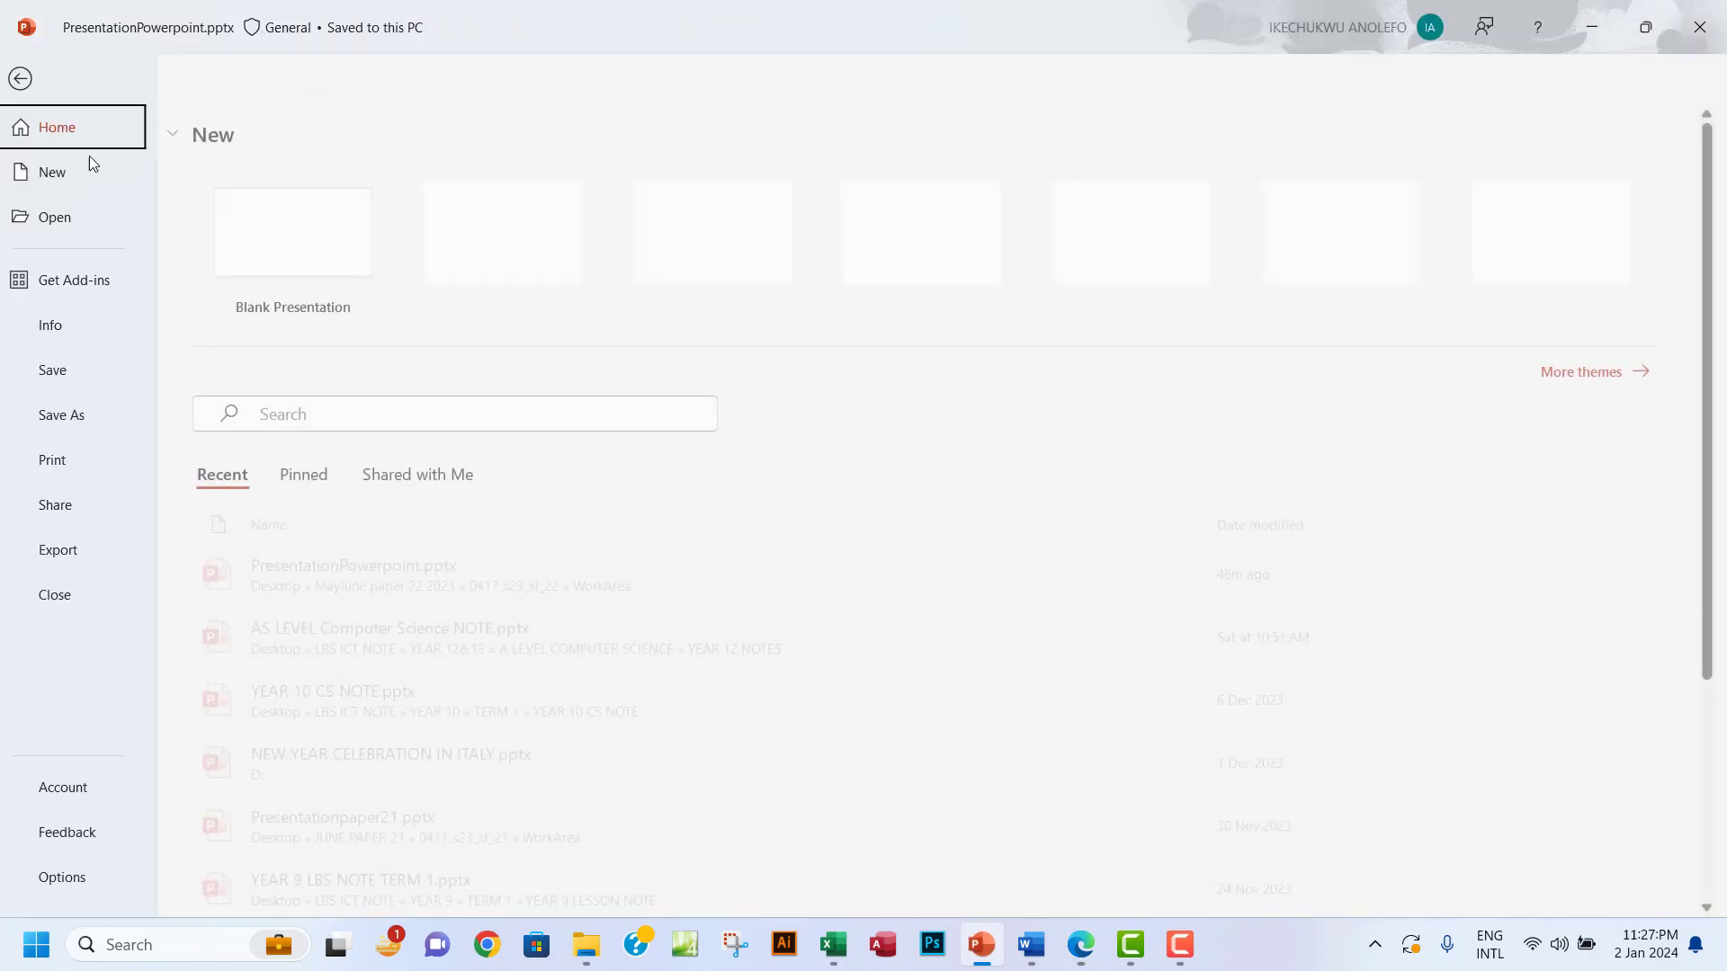
click(79, 479)
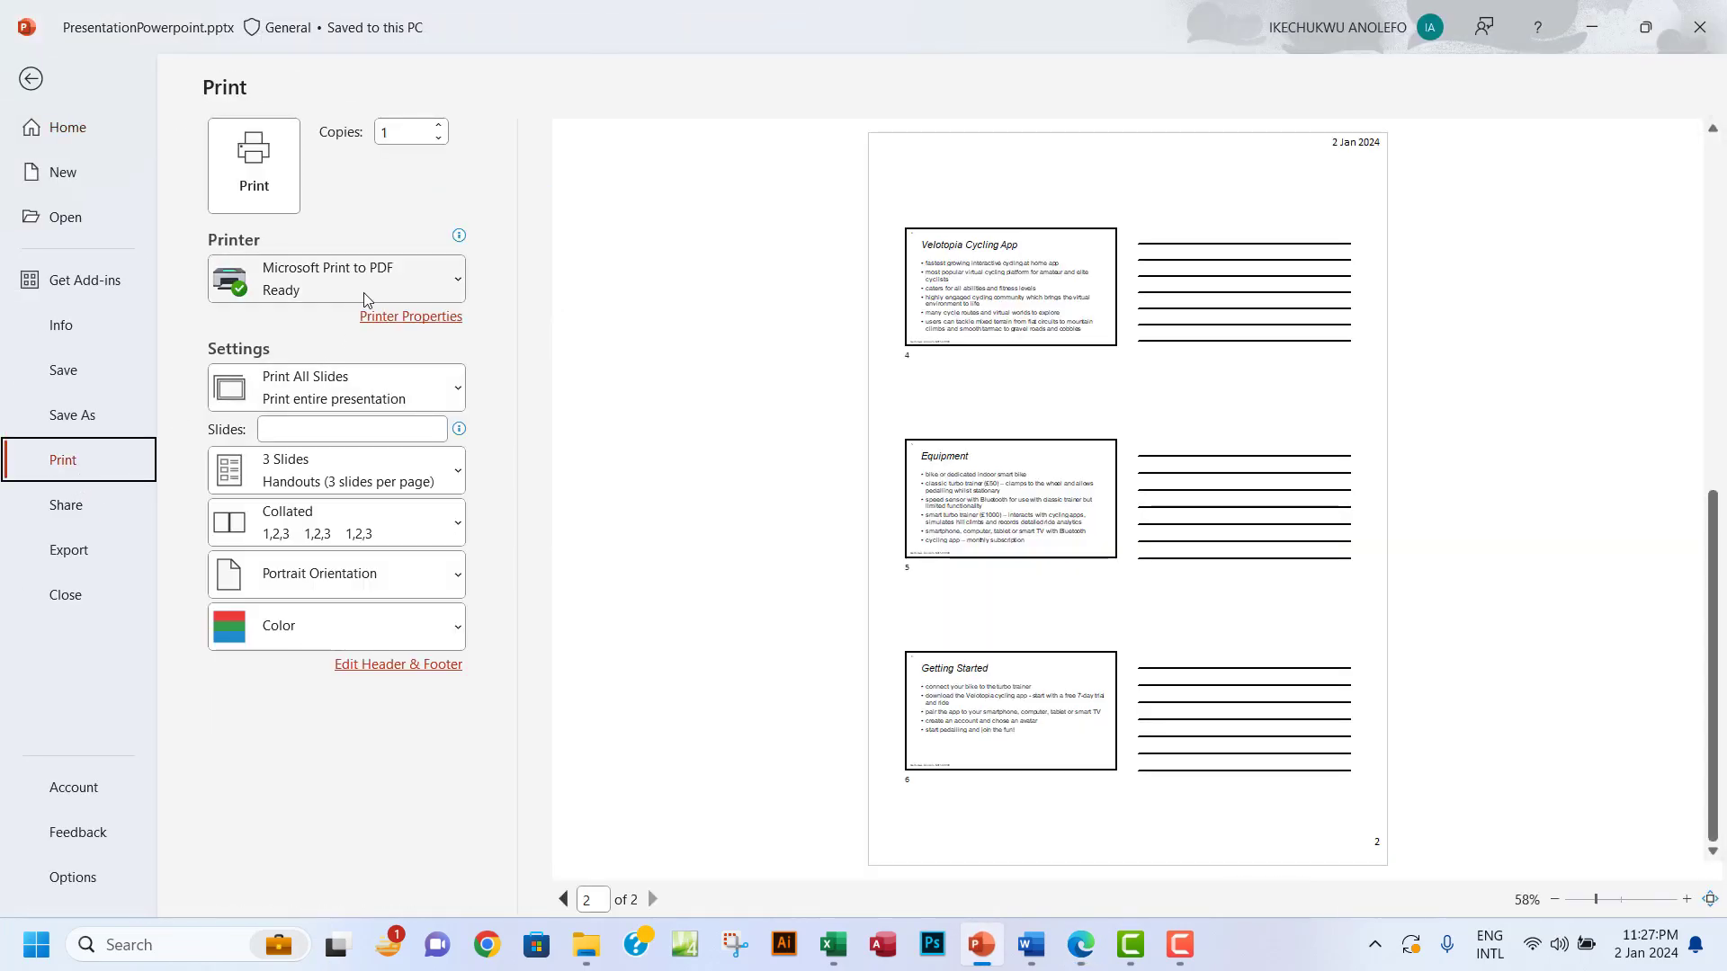
click(411, 293)
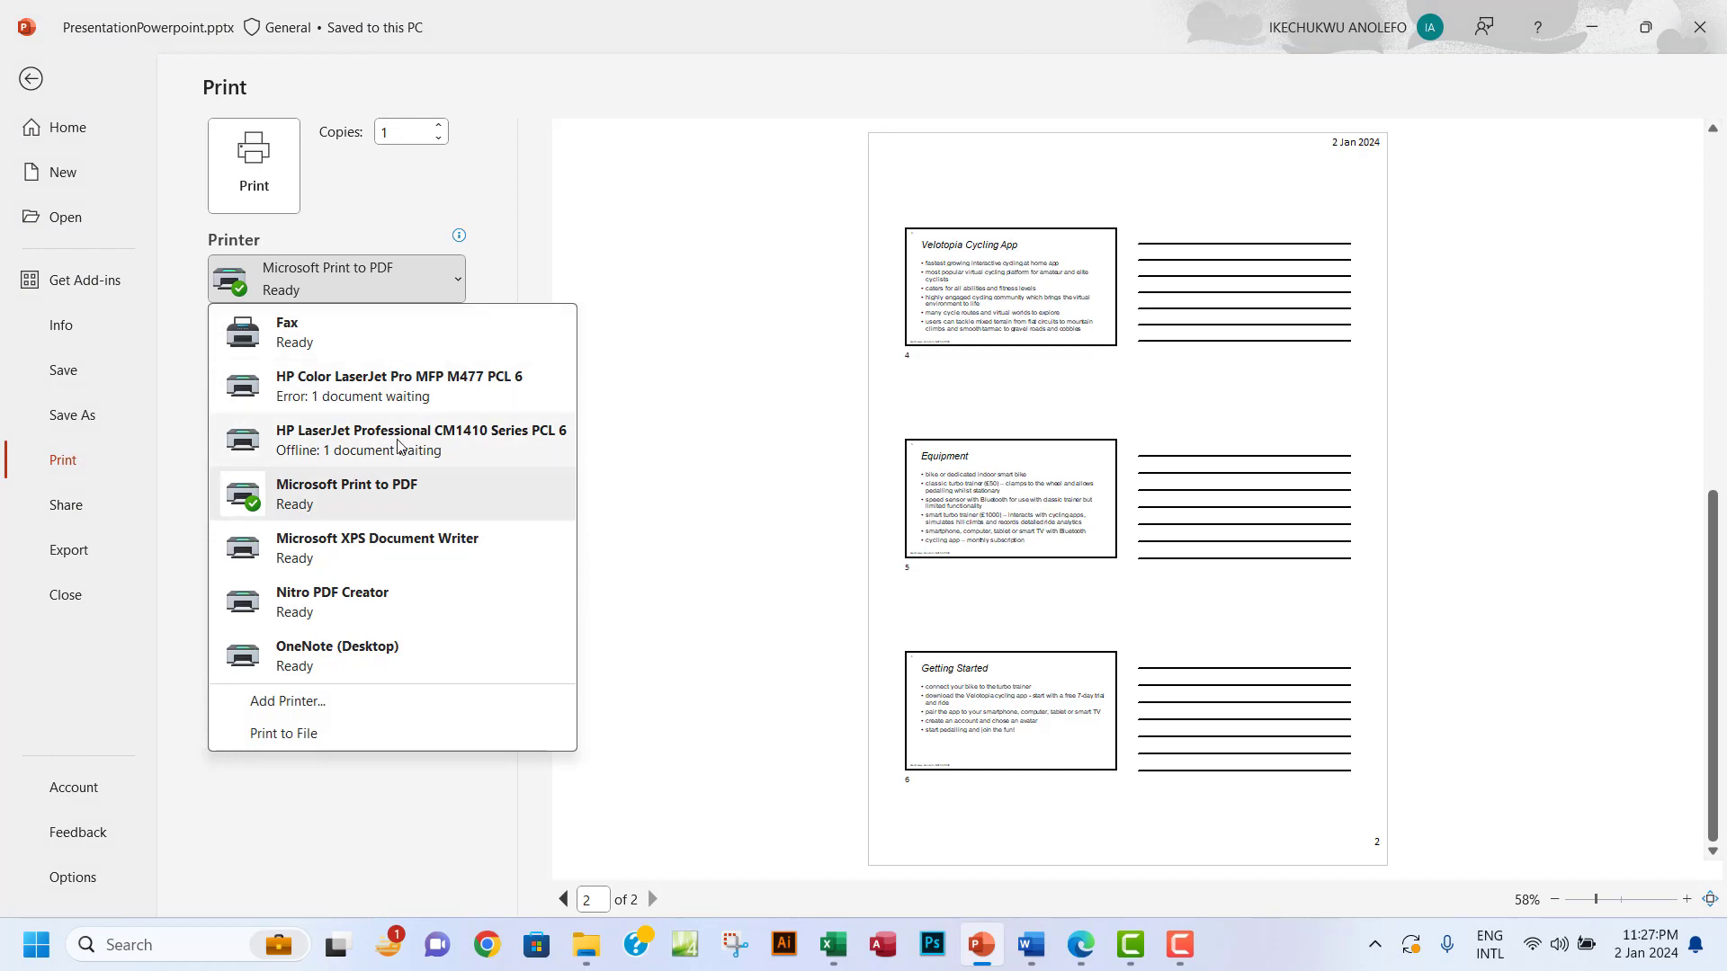
click(407, 395)
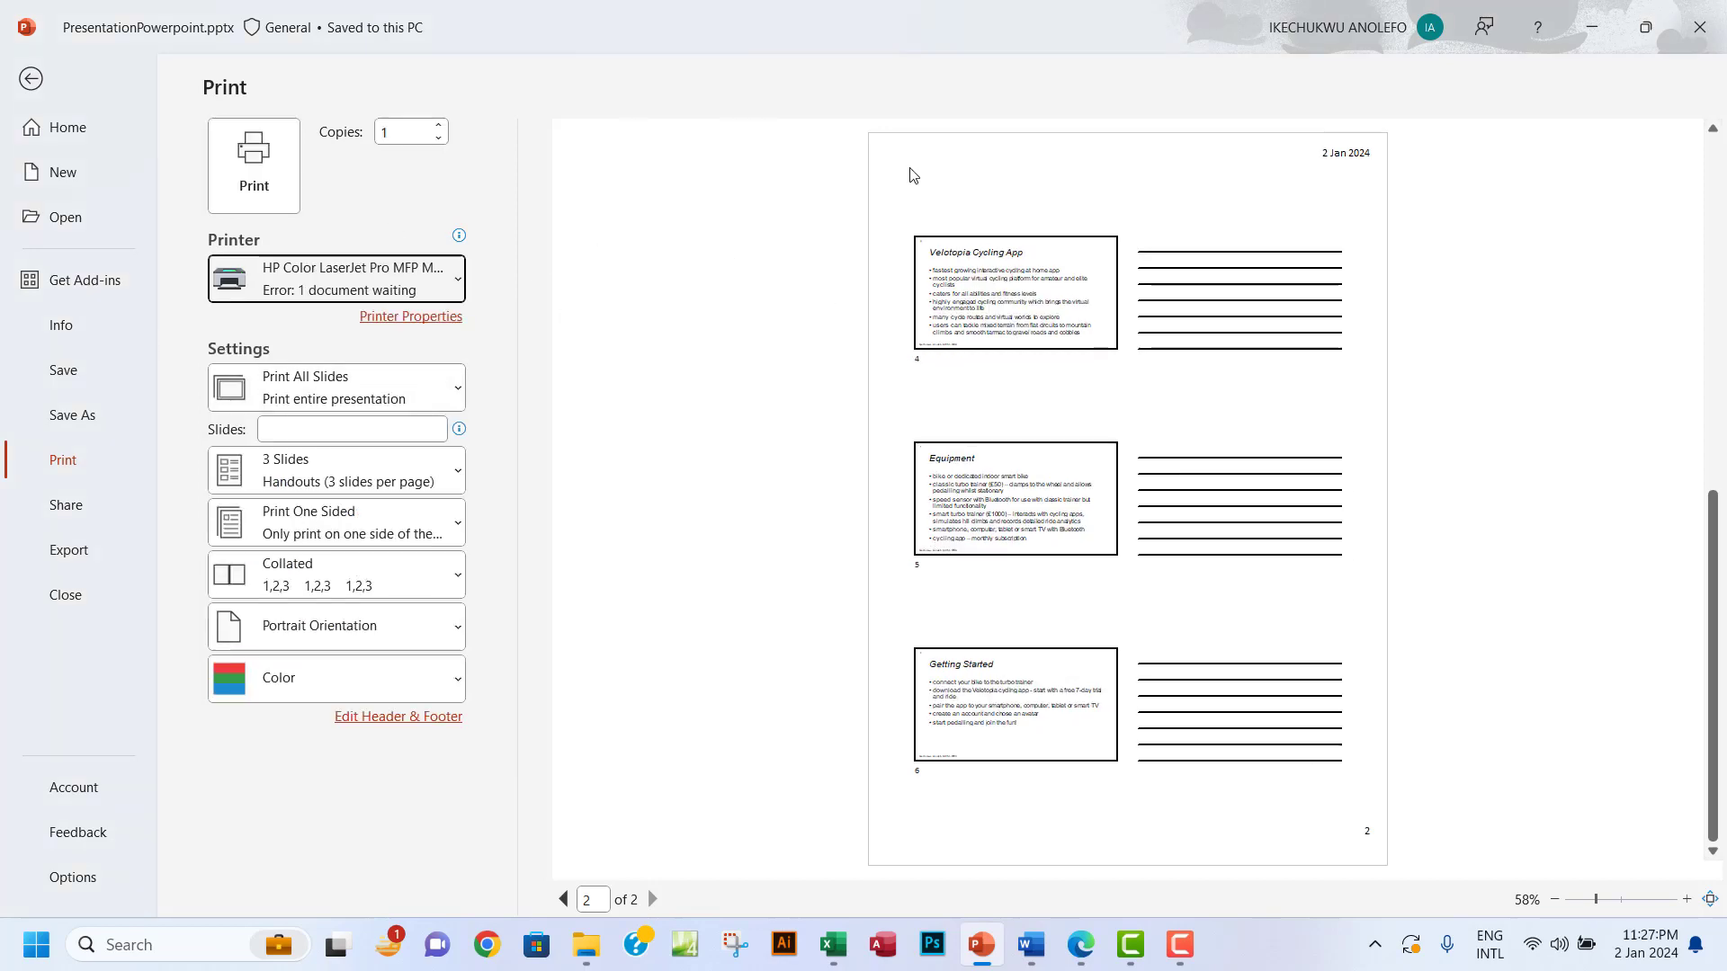
mouse_move(430, 299)
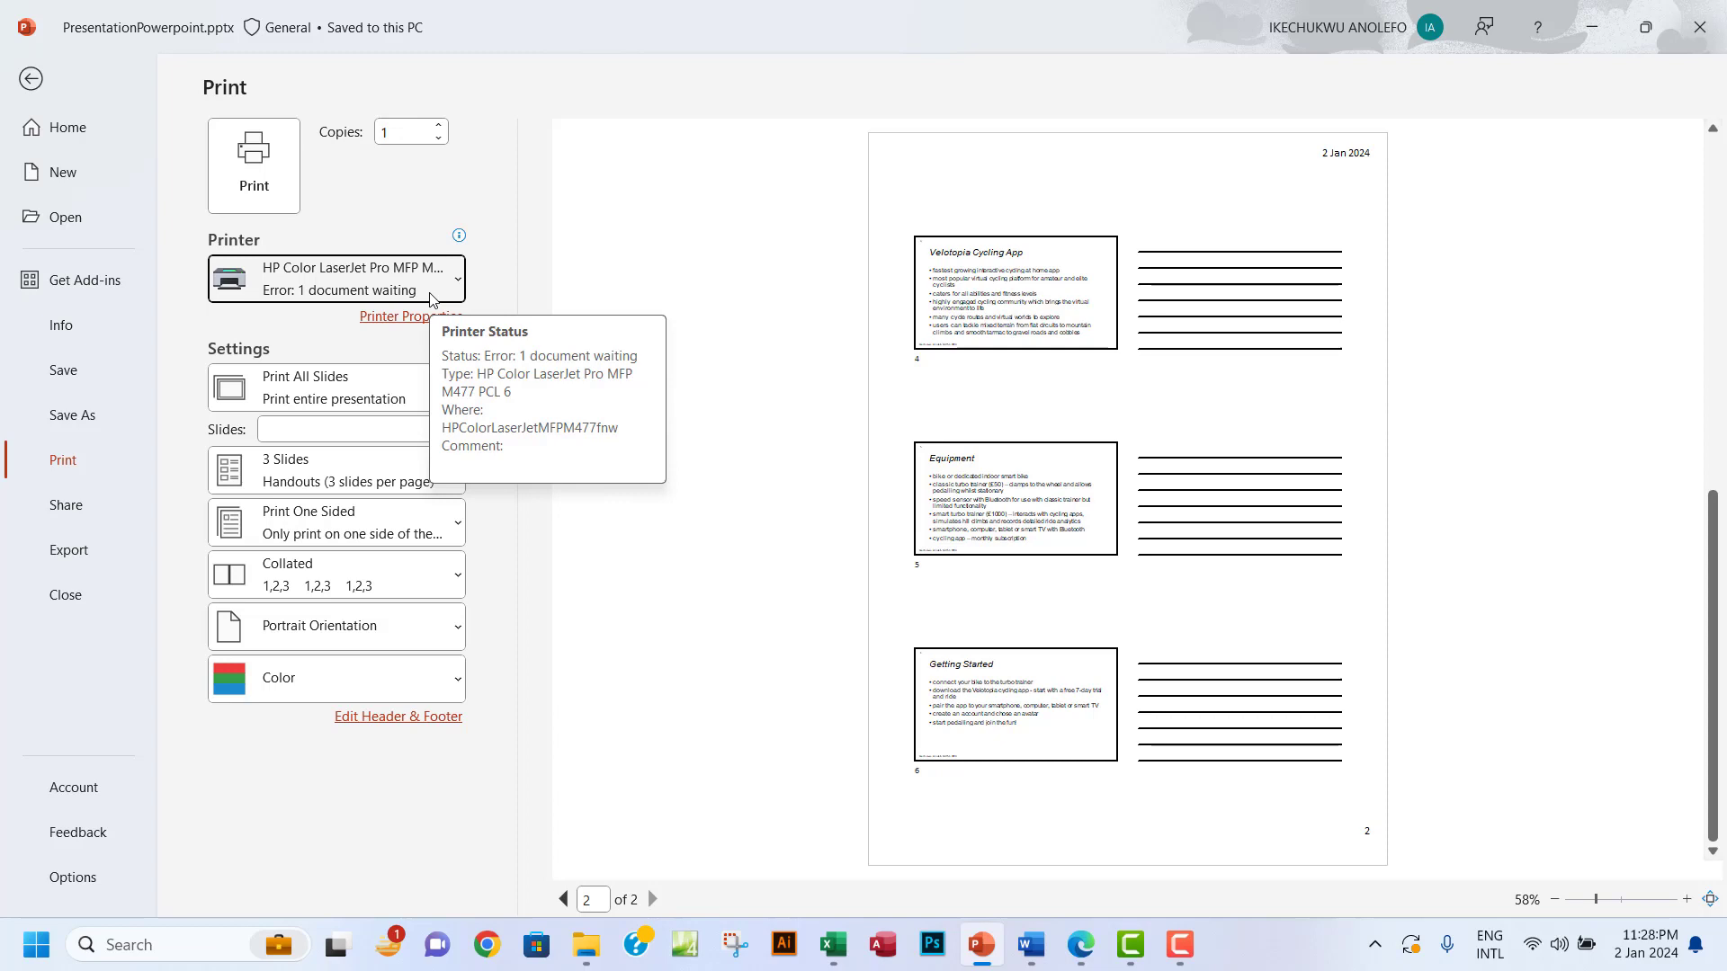
click(430, 299)
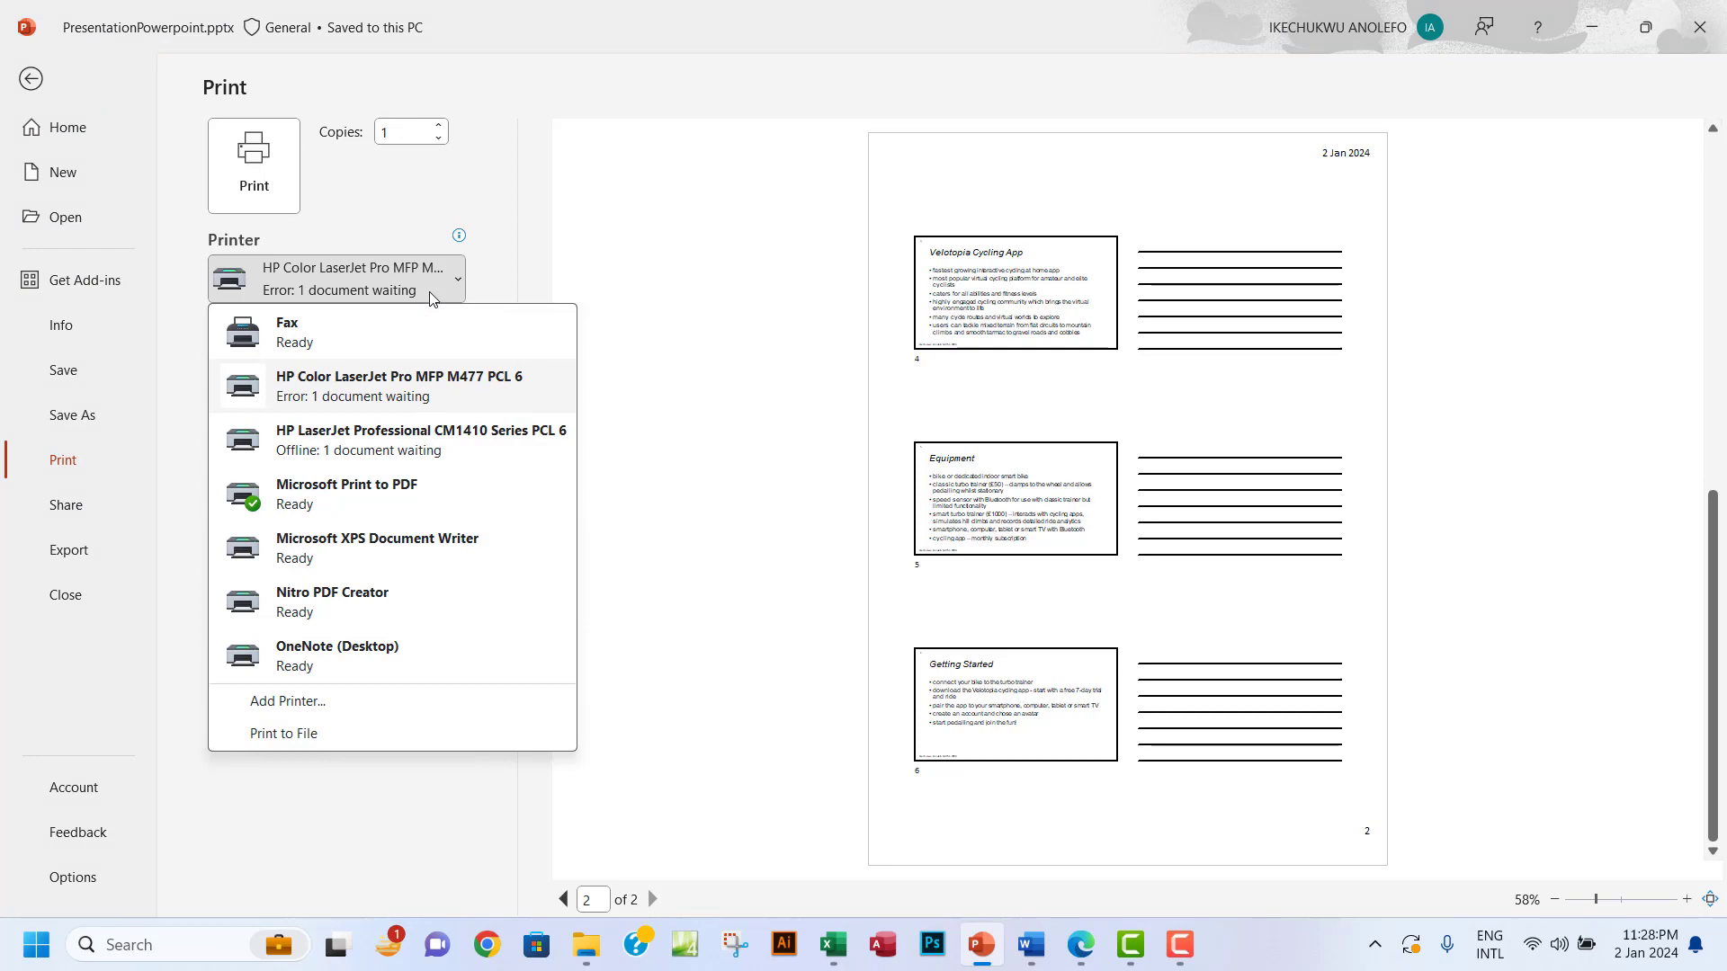
click(454, 218)
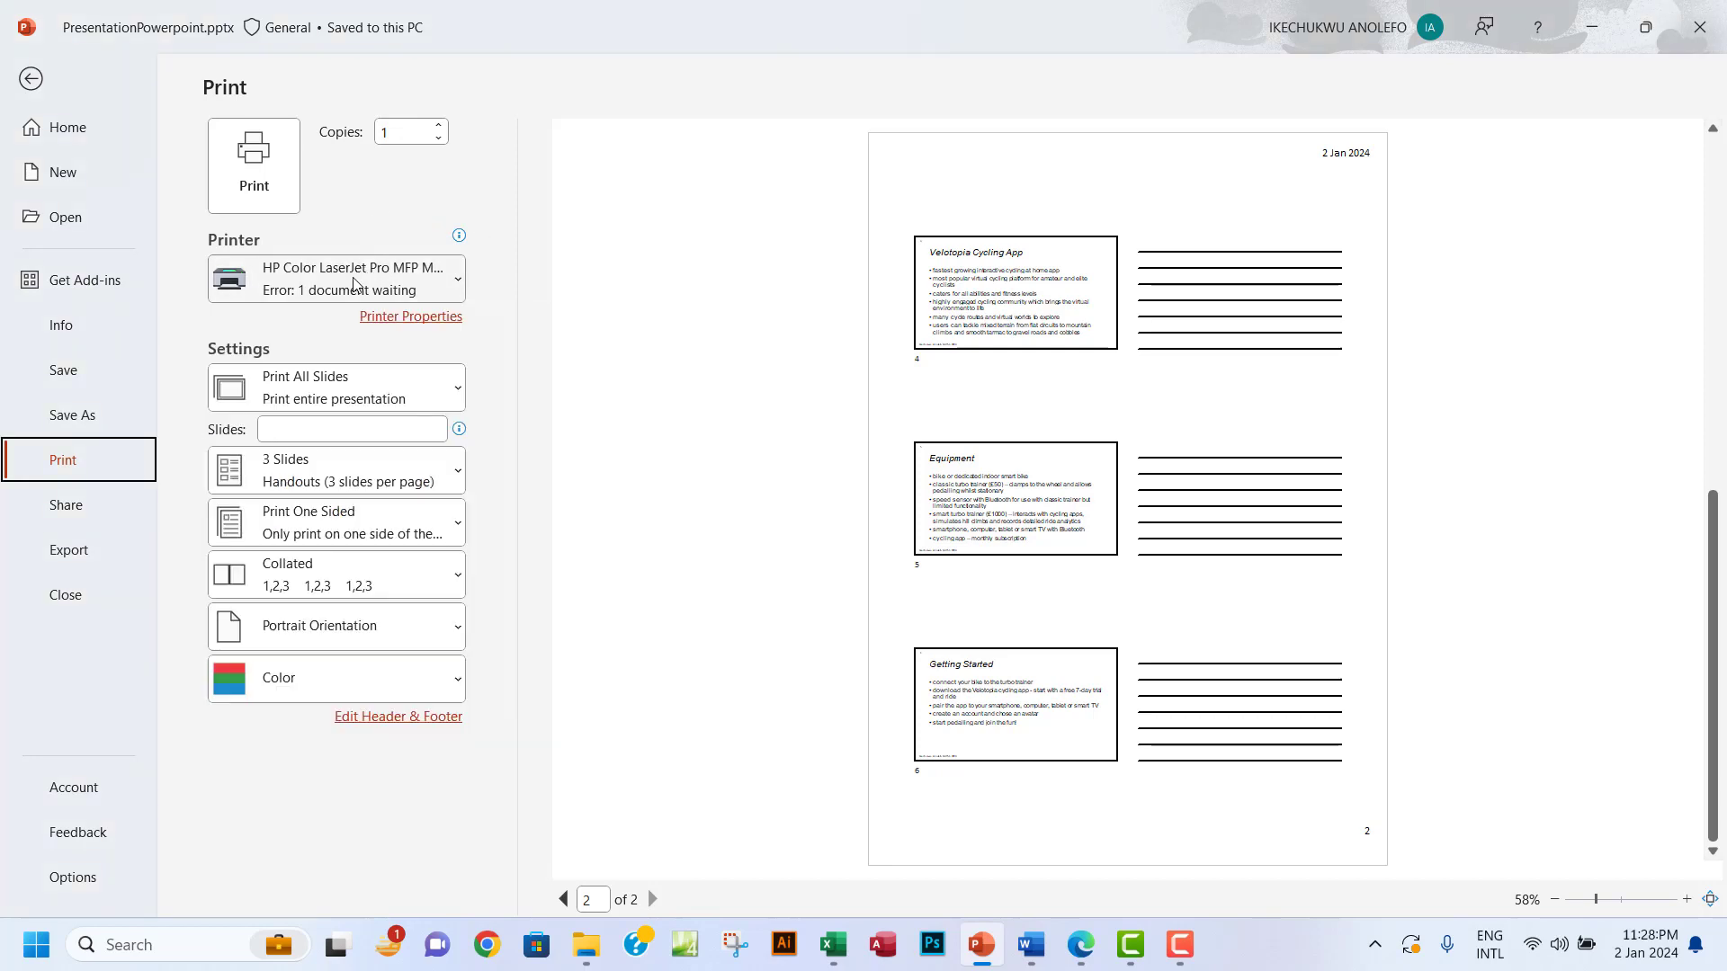
- Close step31 print 1.pdf in Edge, check the full-page slide requirement in question 31, and return to PowerPoint's print settings
click(1082, 943)
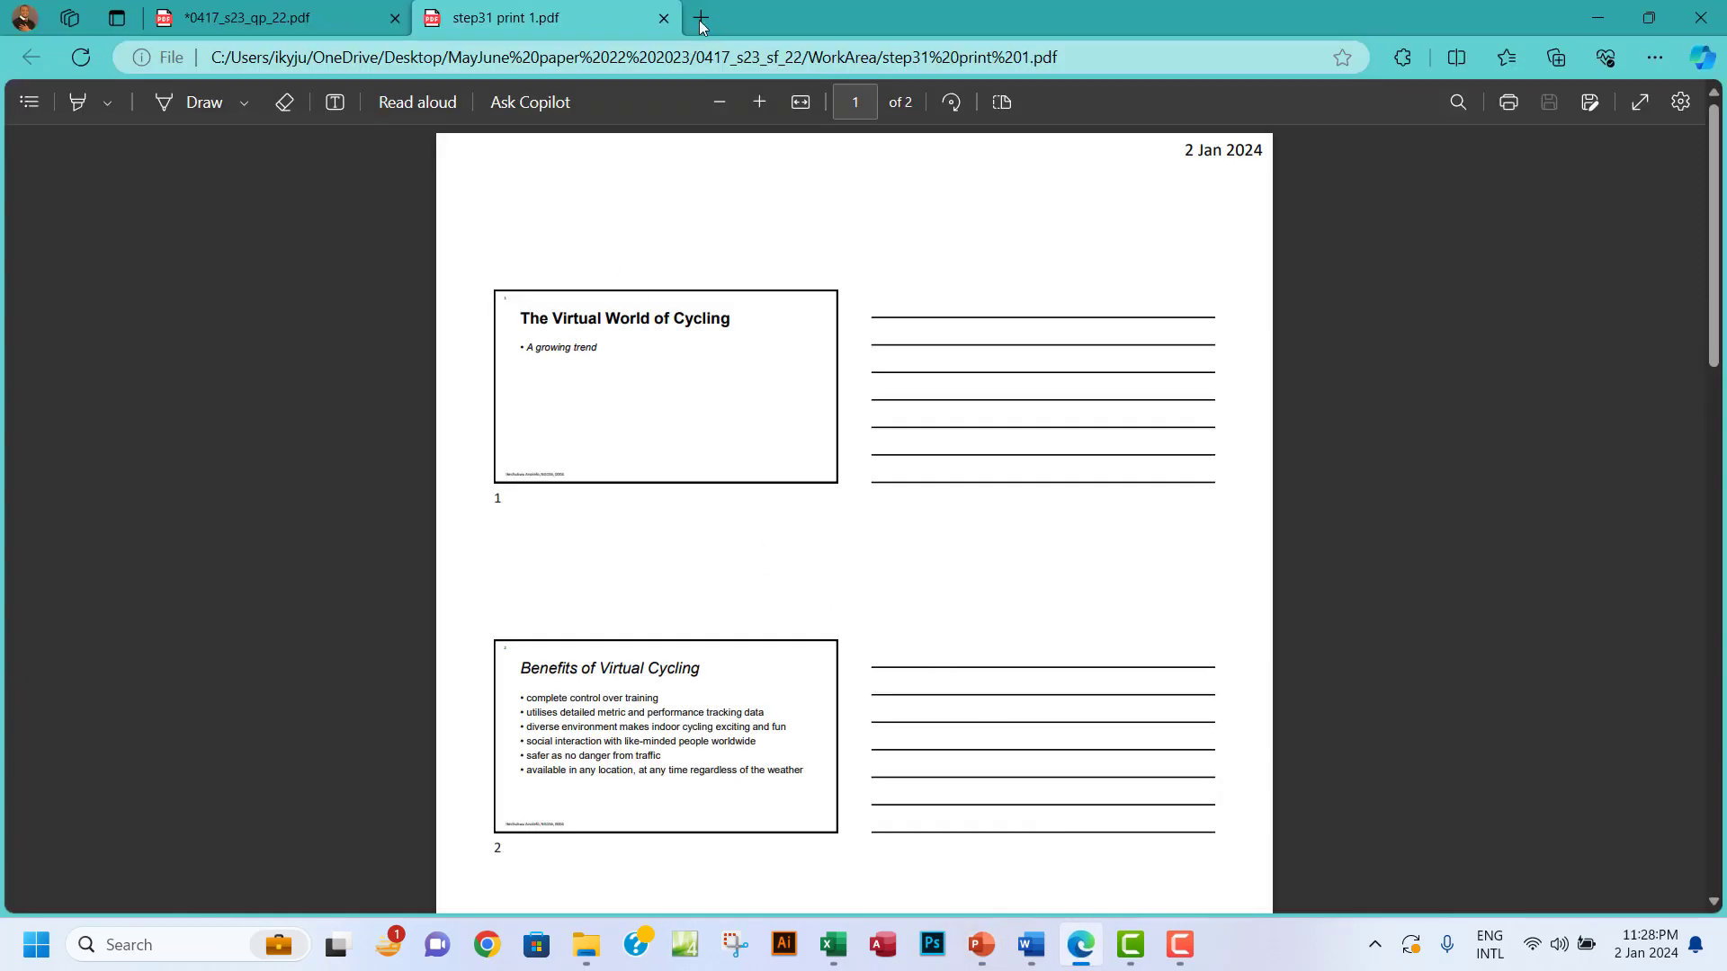
click(664, 18)
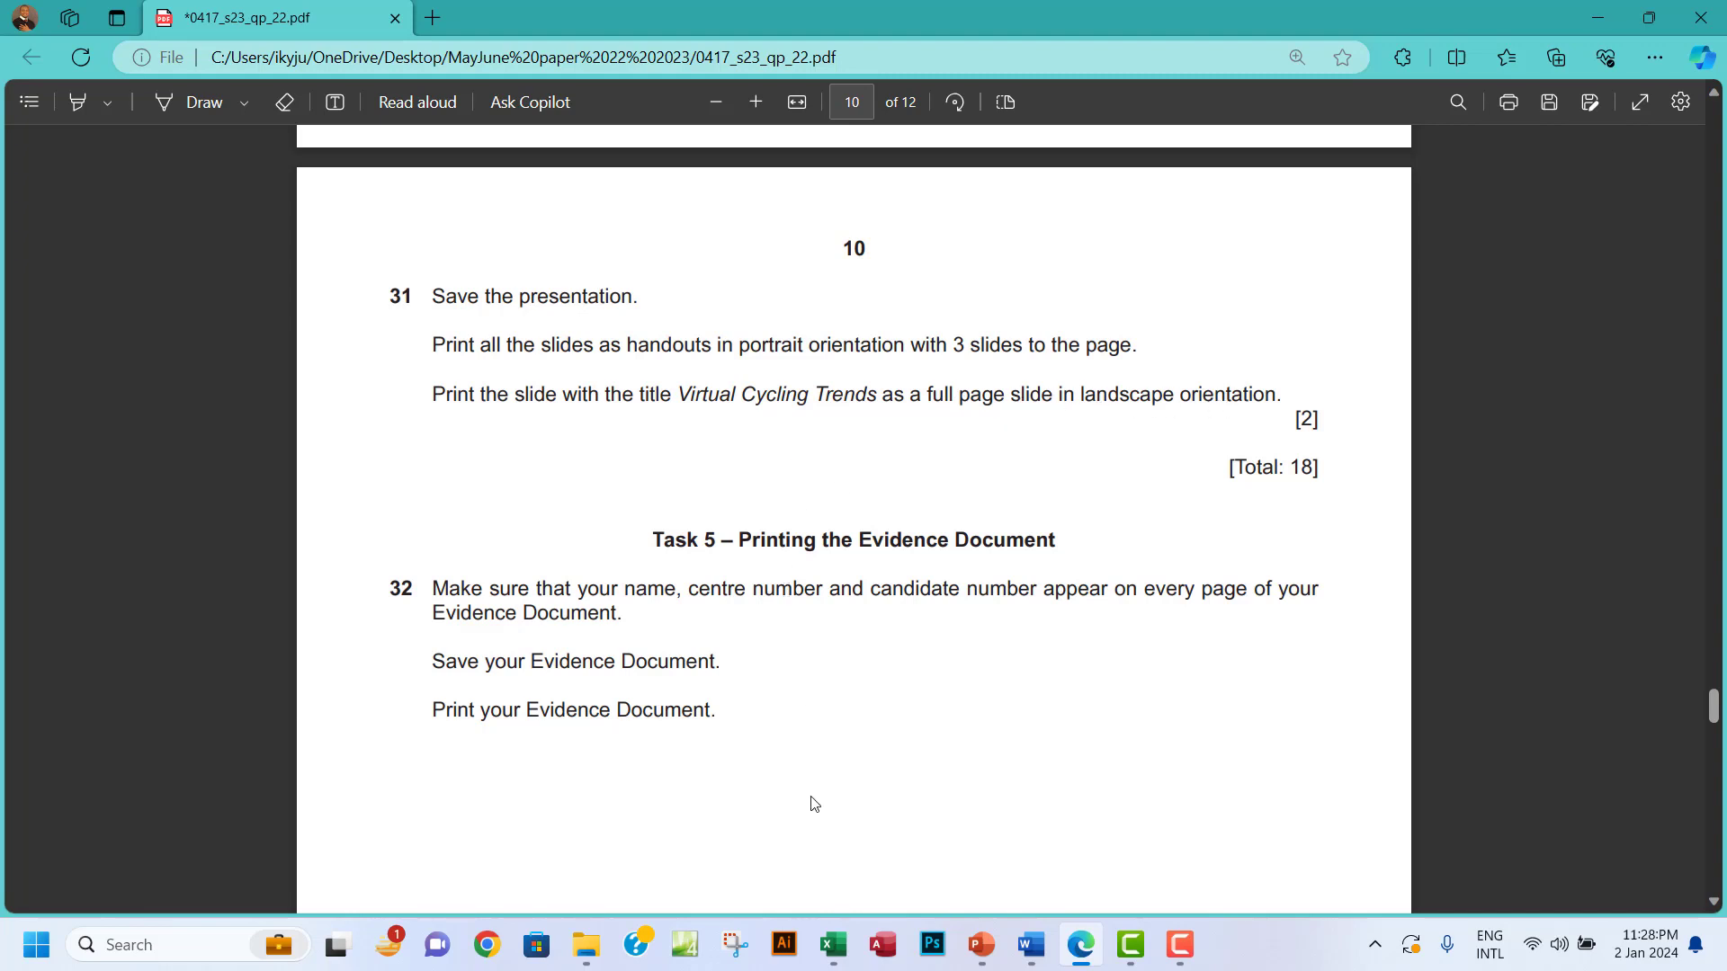
click(979, 940)
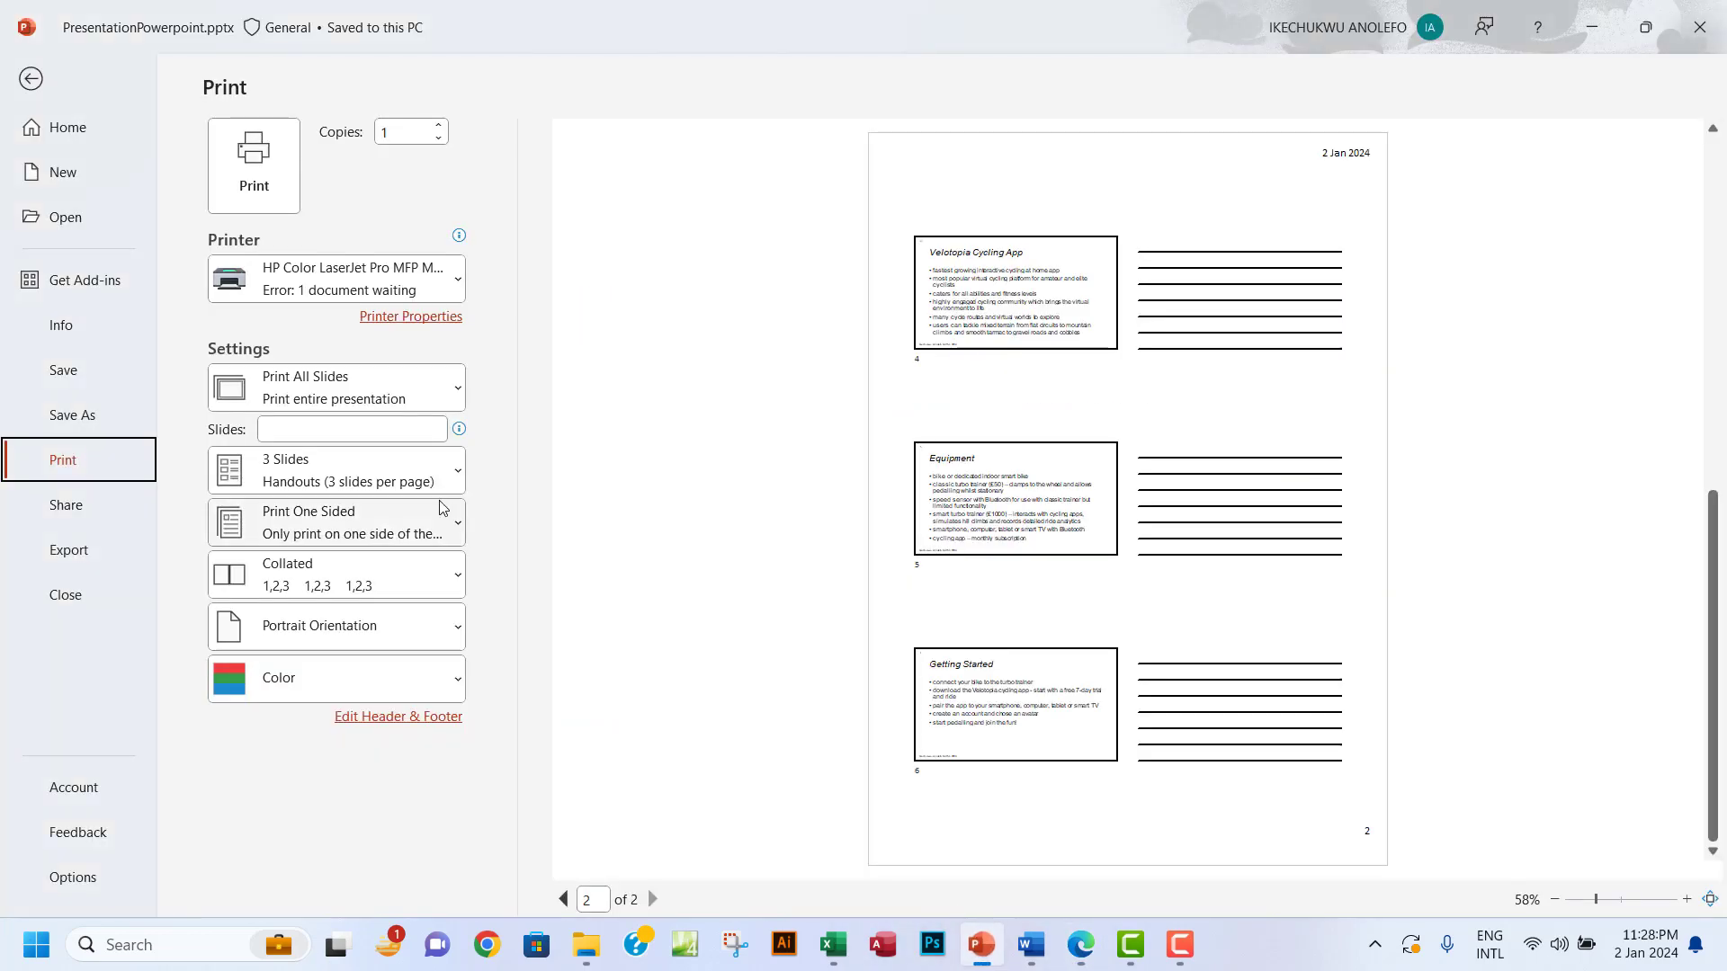